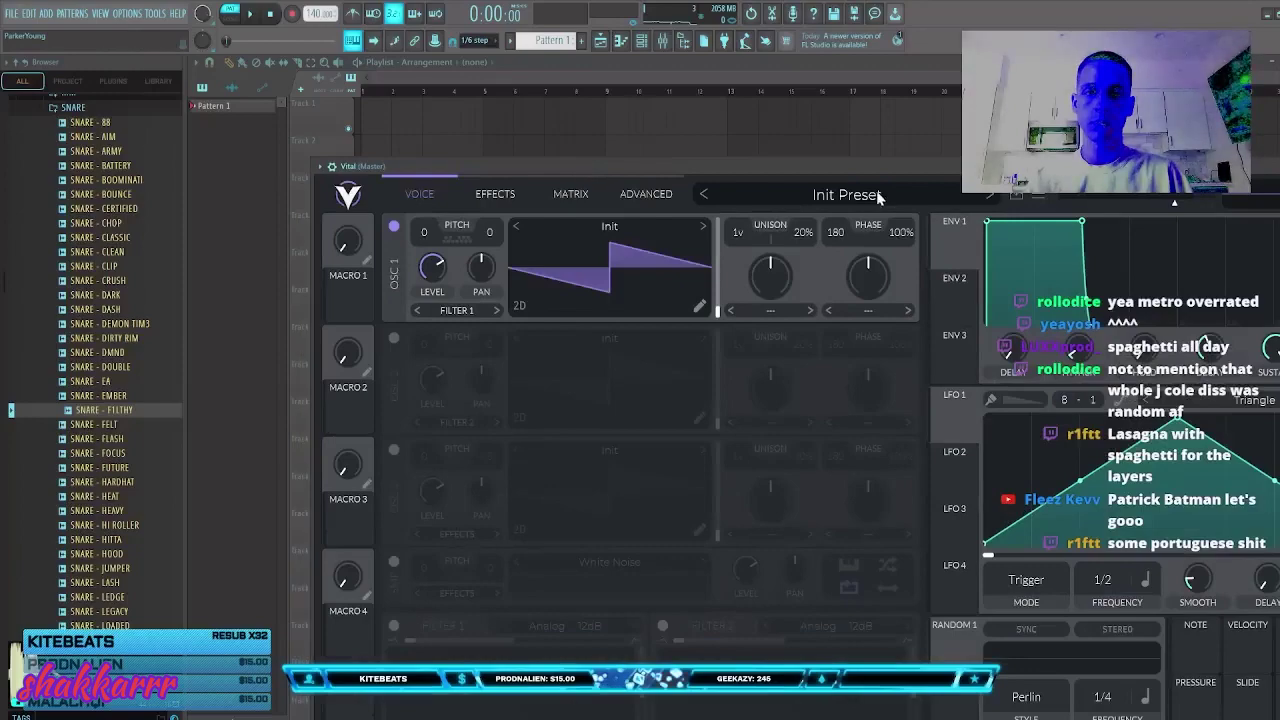
Step: Open Vital's preset browser and browse down to the presets starting with S
{"action": "left_click", "coordinate": [884, 193]}
{"action": "left_click_drag", "start_coordinate": [424, 165], "coordinate": [364, 132]}
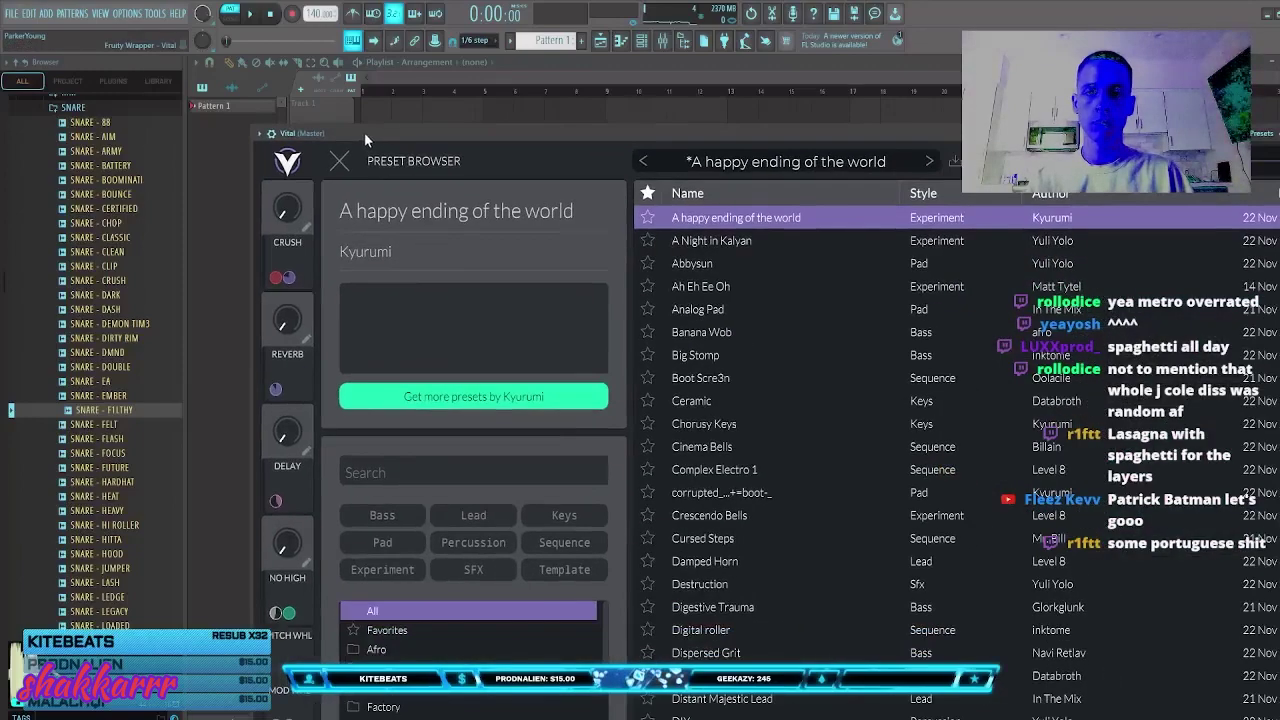
{"action": "scroll", "coordinate": [817, 410], "scroll_direction": "down", "scroll_amount": 10}
{"action": "scroll", "coordinate": [817, 410], "scroll_direction": "down", "scroll_amount": 12}
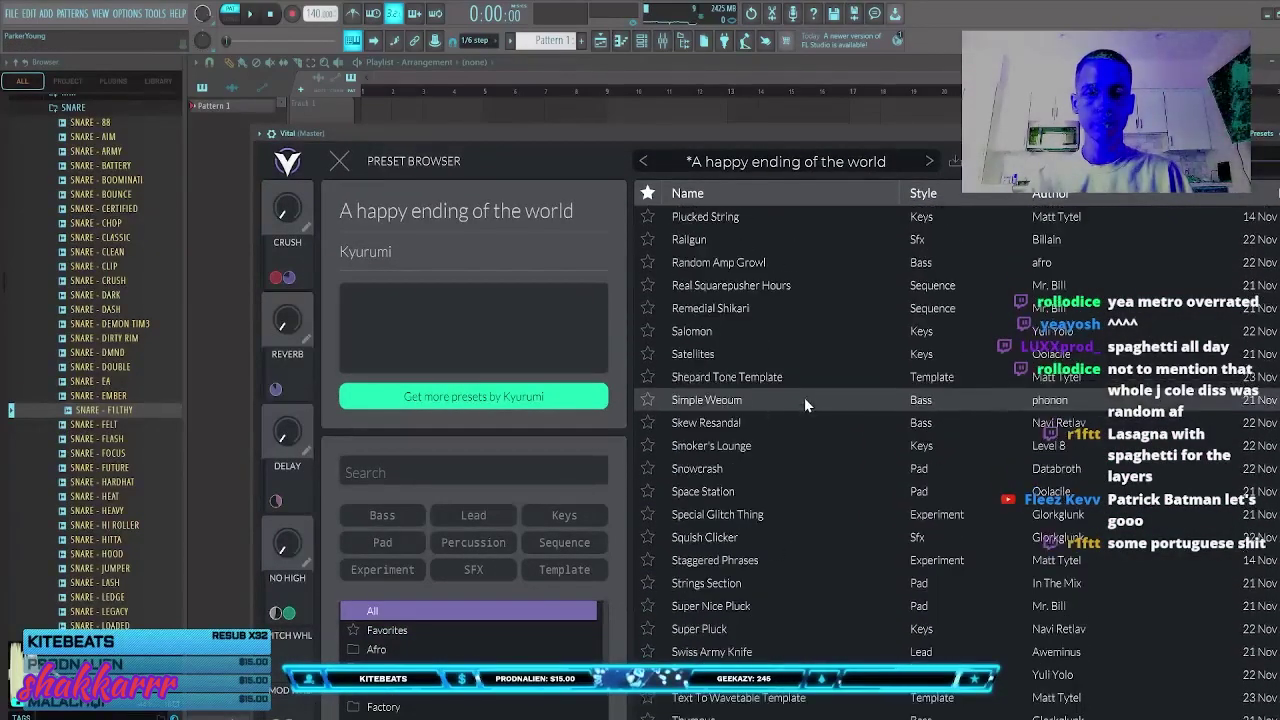
Step: Try out presets in the list one after another, from Skew Resandal and Space Station through Strings Section to Swiss Army Knife
{"action": "left_click", "coordinate": [804, 380]}
{"action": "scroll", "coordinate": [760, 410], "scroll_direction": "down", "scroll_amount": 1}
{"action": "left_click", "coordinate": [731, 382]}
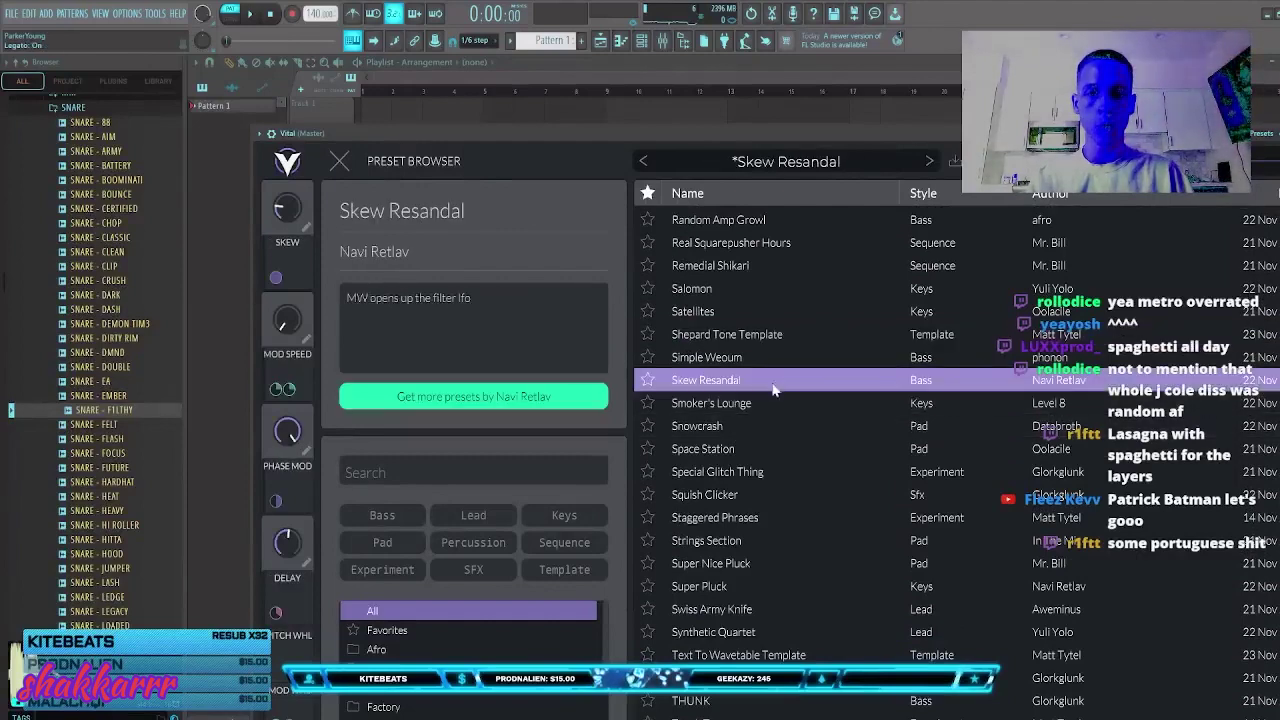
{"action": "left_click", "coordinate": [738, 424]}
{"action": "left_click", "coordinate": [750, 472]}
{"action": "left_click", "coordinate": [754, 446]}
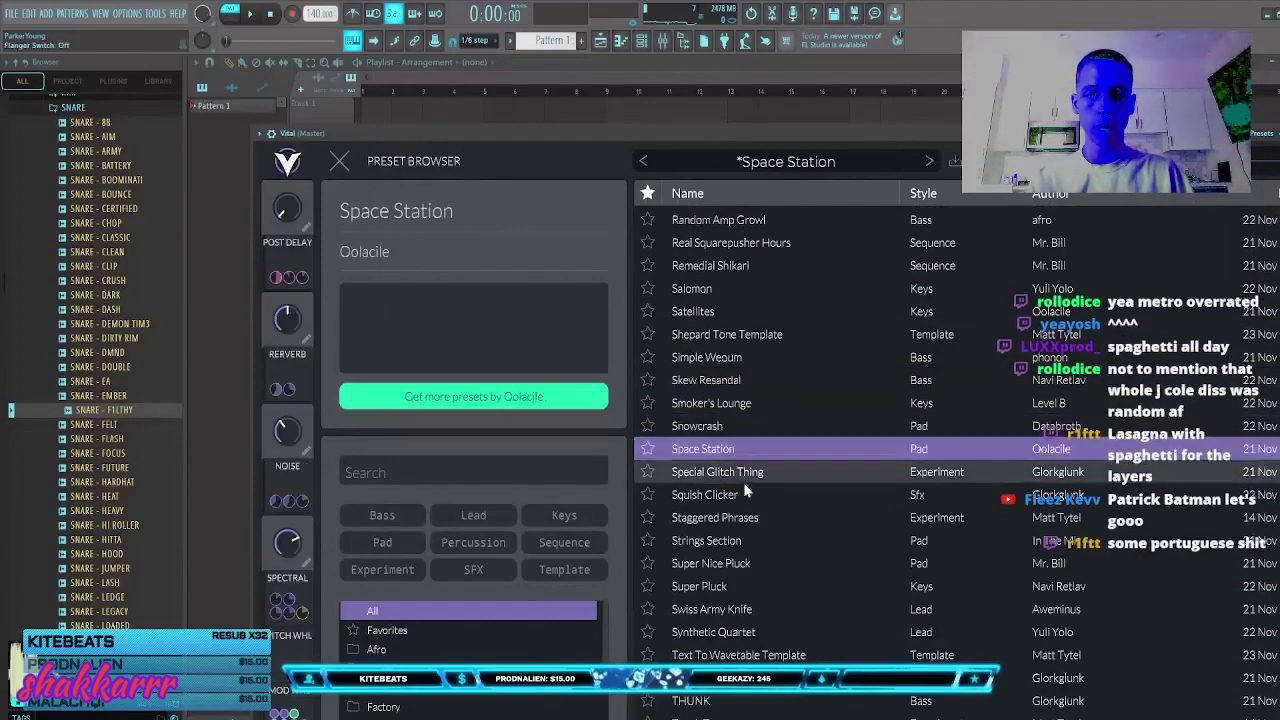
{"action": "left_click", "coordinate": [744, 494]}
{"action": "left_click", "coordinate": [761, 516]}
{"action": "key", "text": "Down"}
{"action": "key", "text": "Down"}
{"action": "key", "text": "Down"}
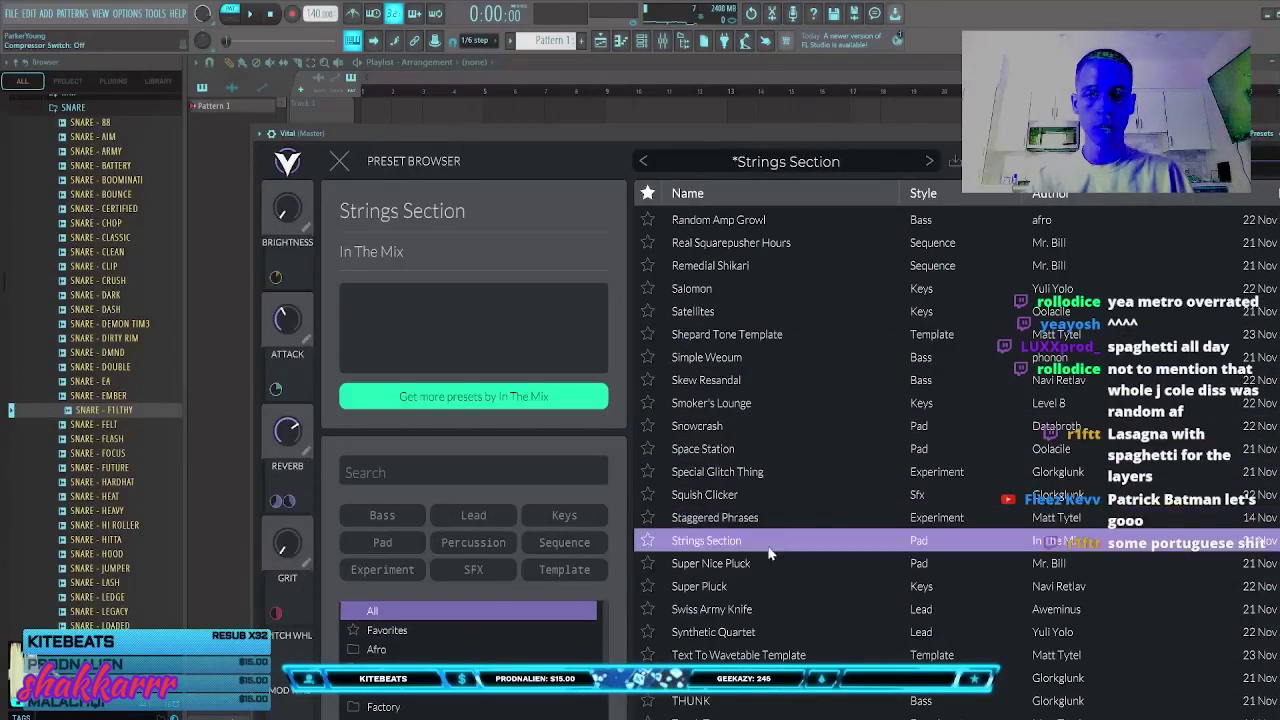
{"action": "key", "text": "Down"}
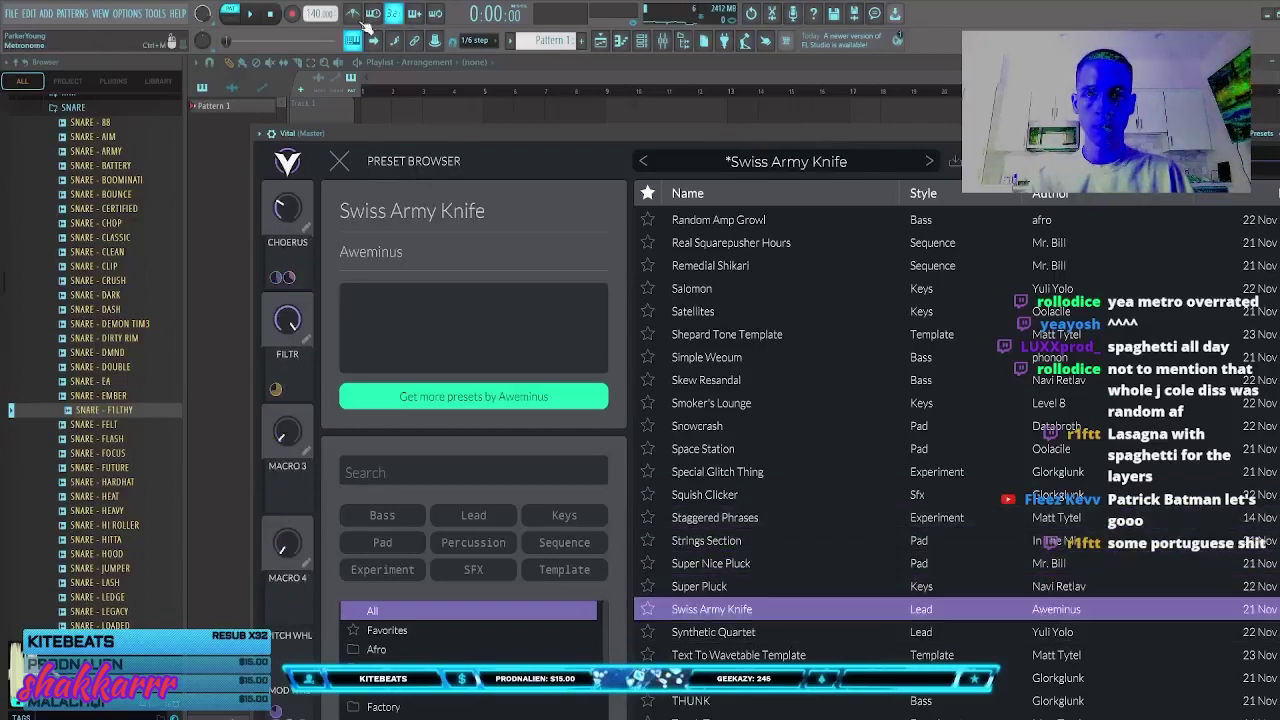
Step: Audition more presets for the melody, including Super Nice Pluck, Skew Resandal and Simple Weoum
{"action": "left_click_drag", "start_coordinate": [422, 134], "coordinate": [360, 106]}
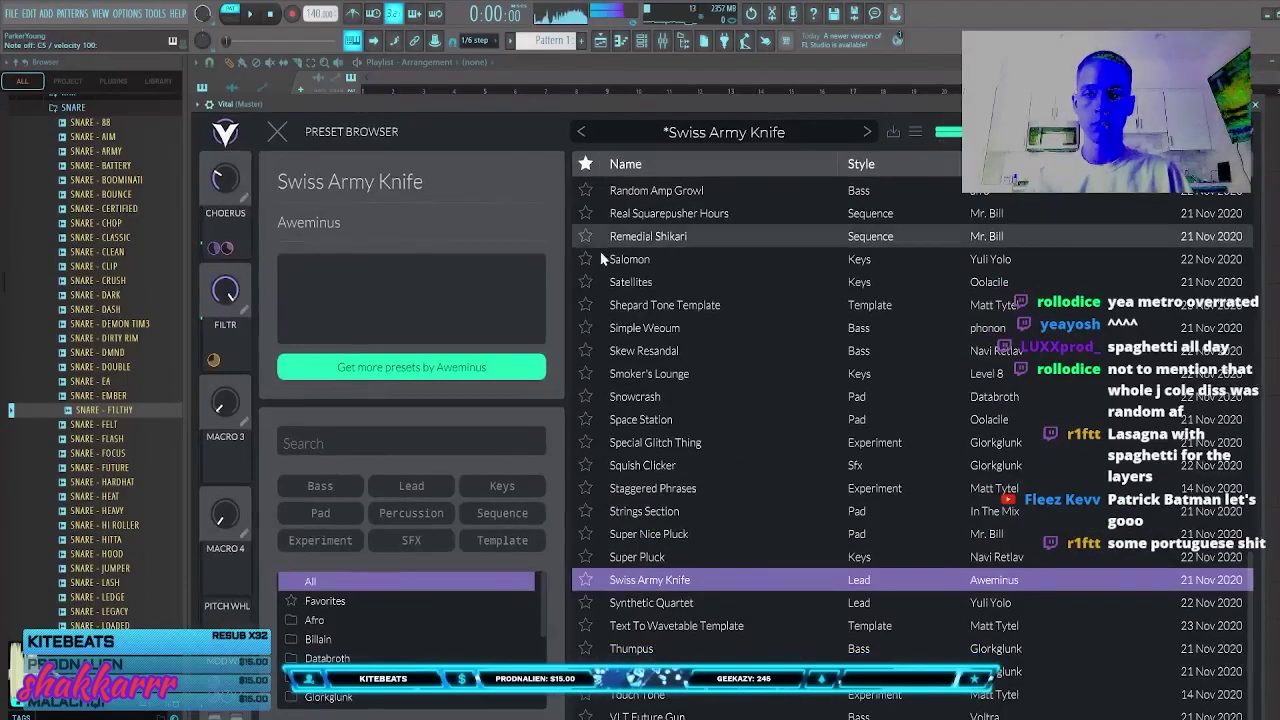
{"action": "left_click", "coordinate": [713, 510]}
{"action": "left_click", "coordinate": [697, 534]}
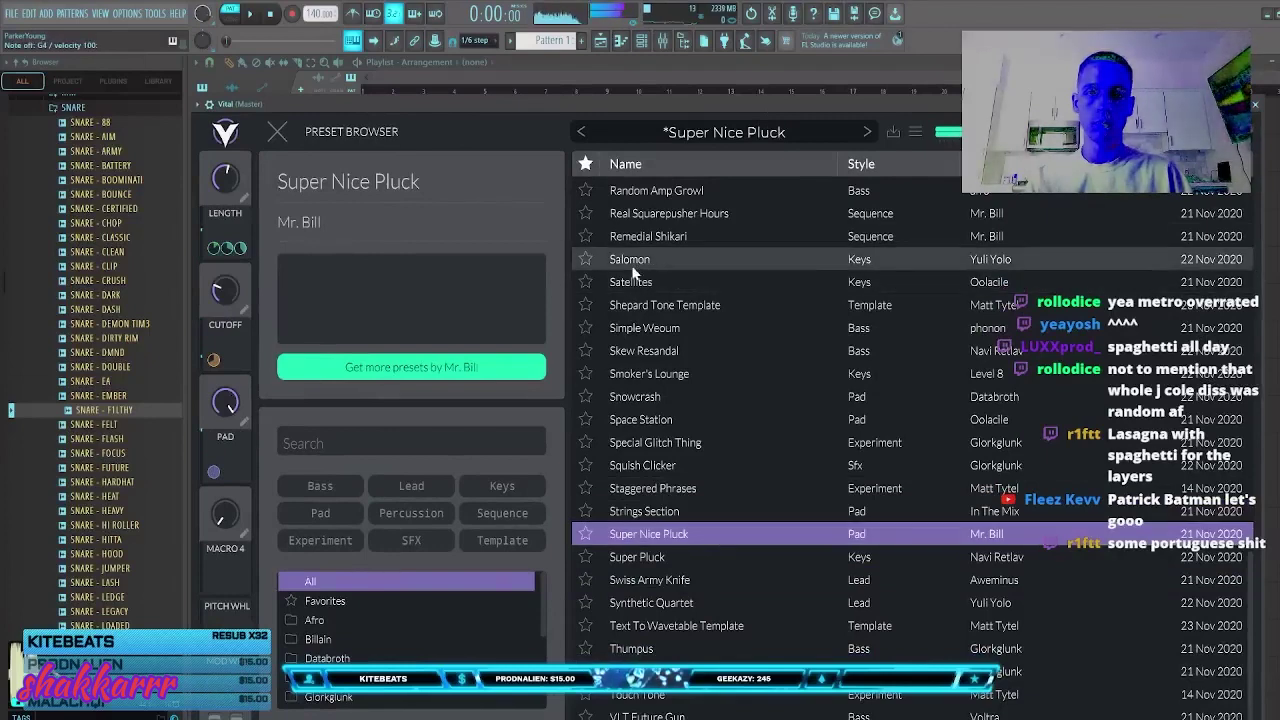
{"action": "left_click", "coordinate": [672, 626]}
{"action": "left_click", "coordinate": [640, 350]}
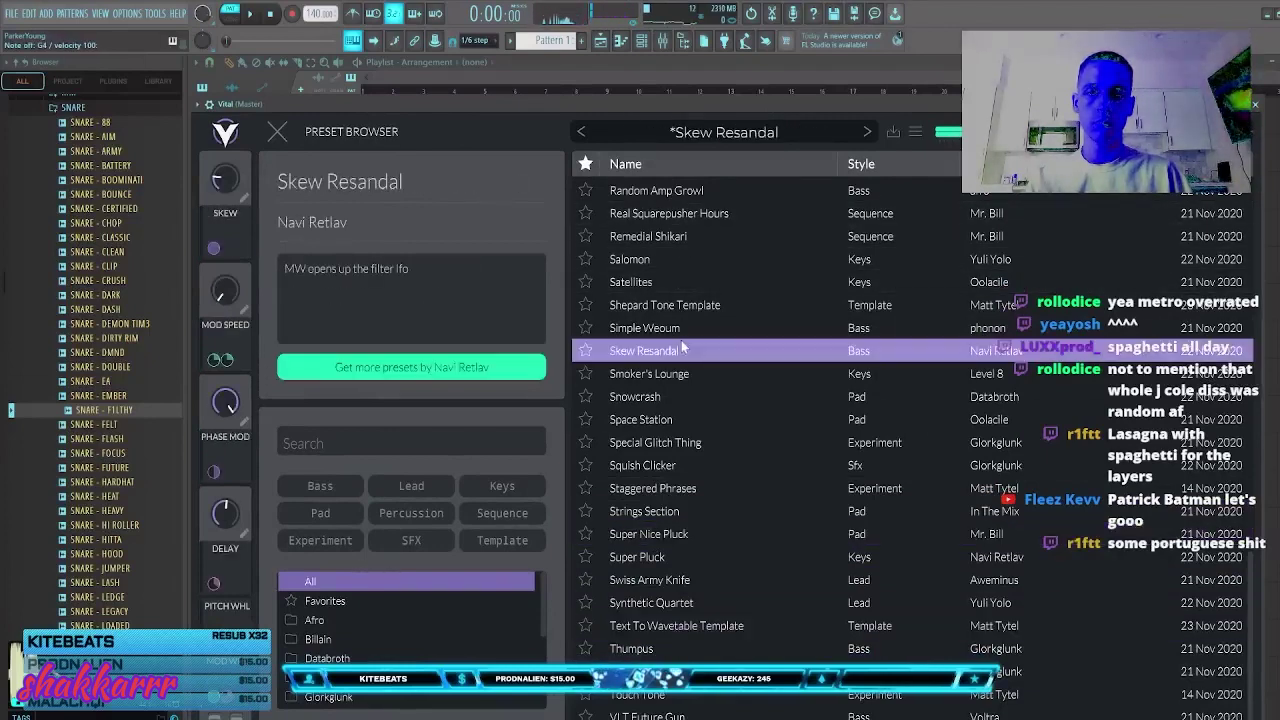
{"action": "left_click_drag", "start_coordinate": [594, 108], "coordinate": [601, 147]}
{"action": "left_click", "coordinate": [664, 366]}
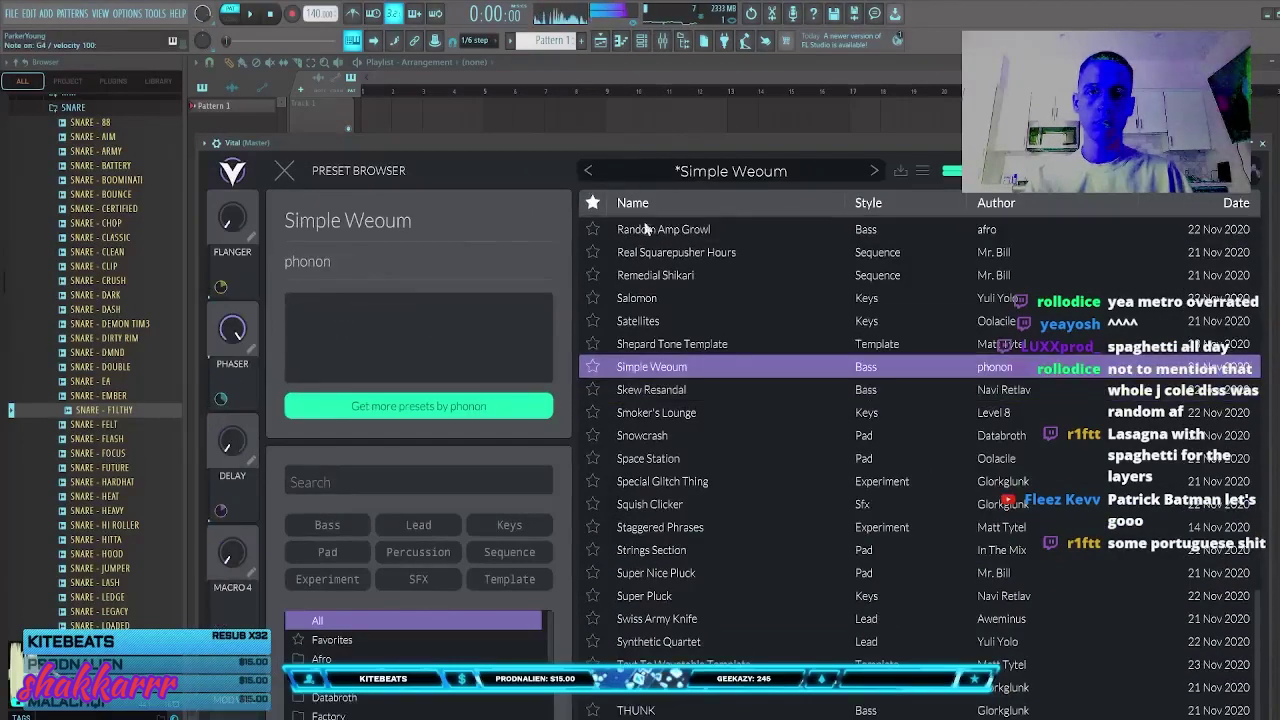
Step: Load the Salomon keys preset and close the Vital window
{"action": "scroll", "coordinate": [677, 323], "scroll_direction": "up", "scroll_amount": 1}
{"action": "left_click", "coordinate": [682, 374]}
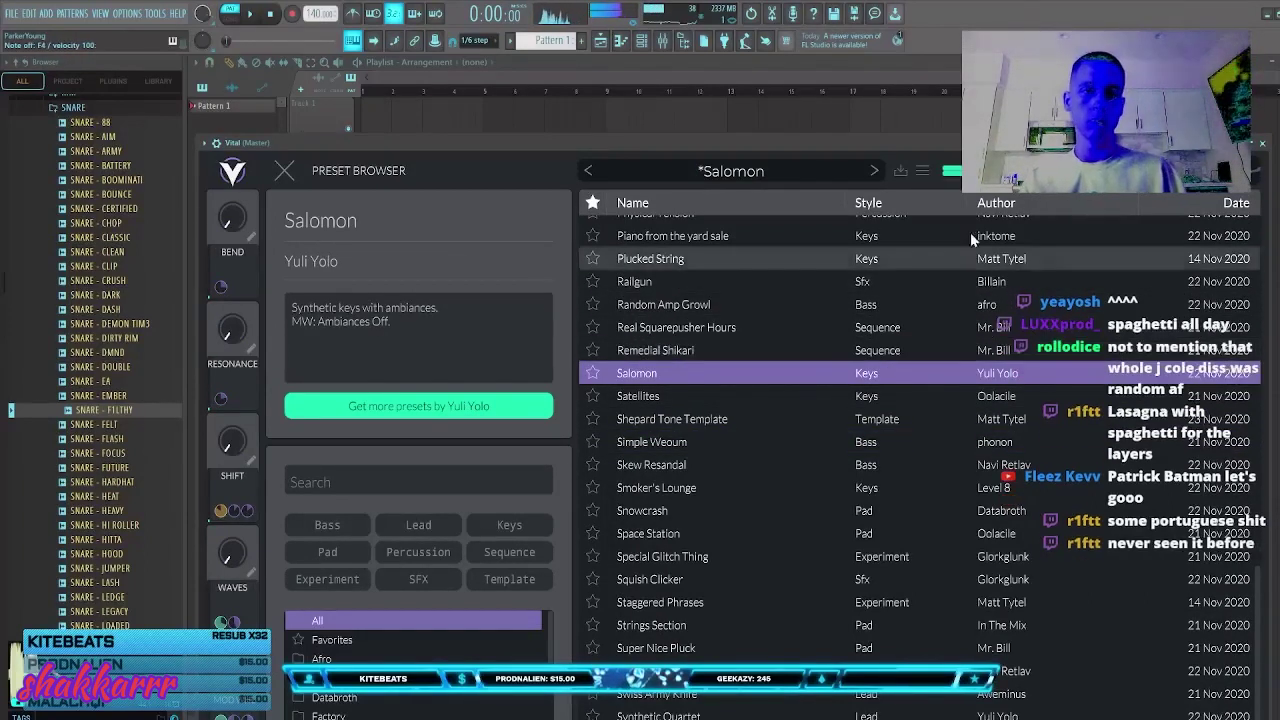
{"action": "left_click", "coordinate": [1261, 144]}
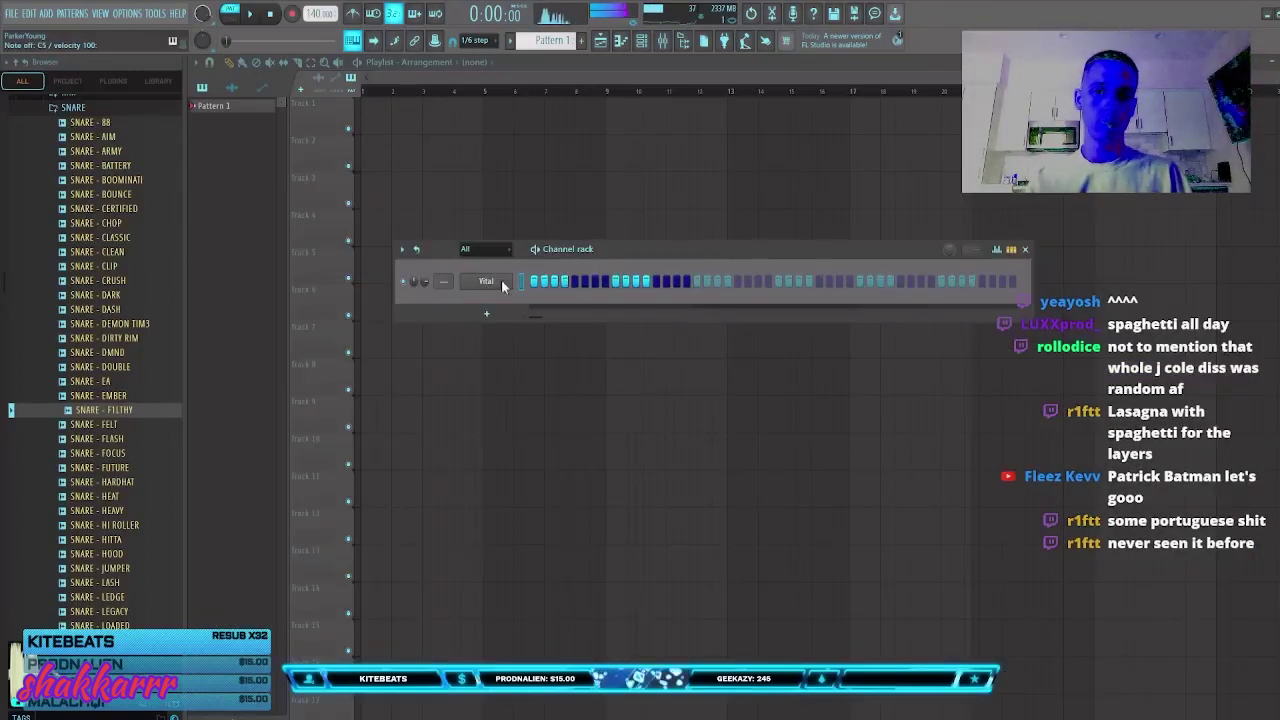
Step: Open Vital's piano roll and record four five-note chords into bars 1 and 2
{"action": "key", "text": "F7"}
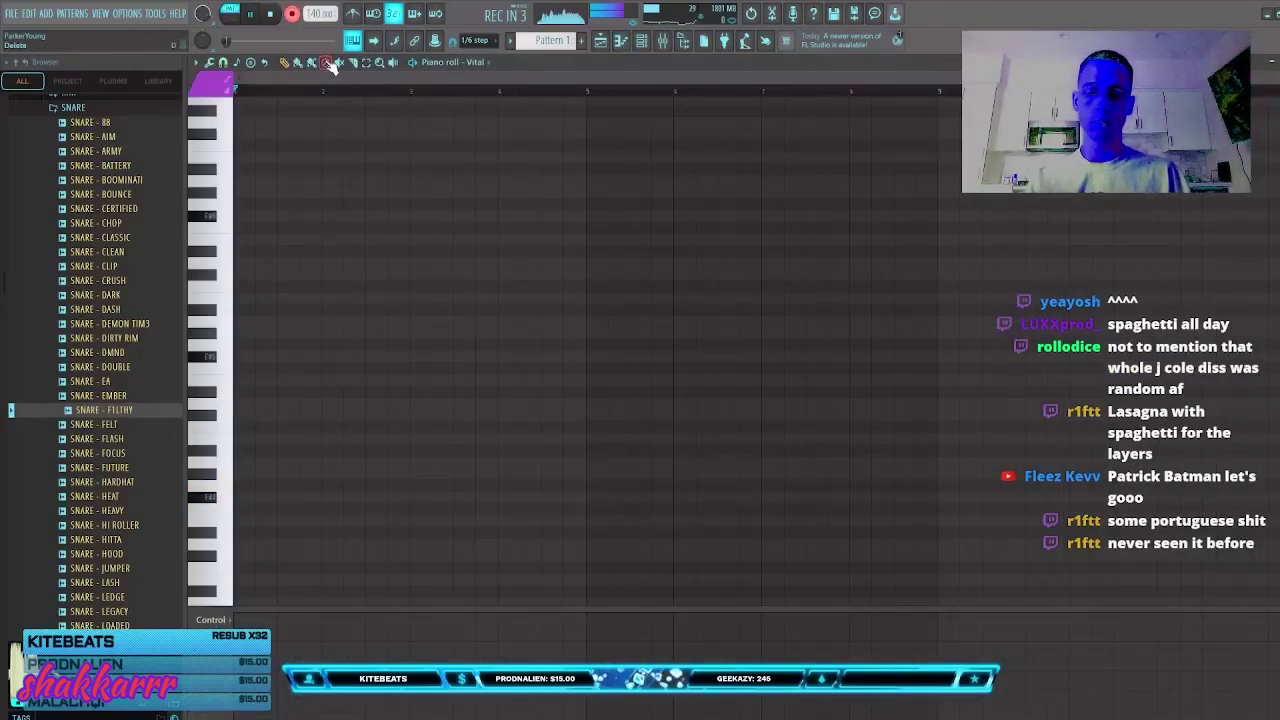
{"action": "key", "text": "space"}
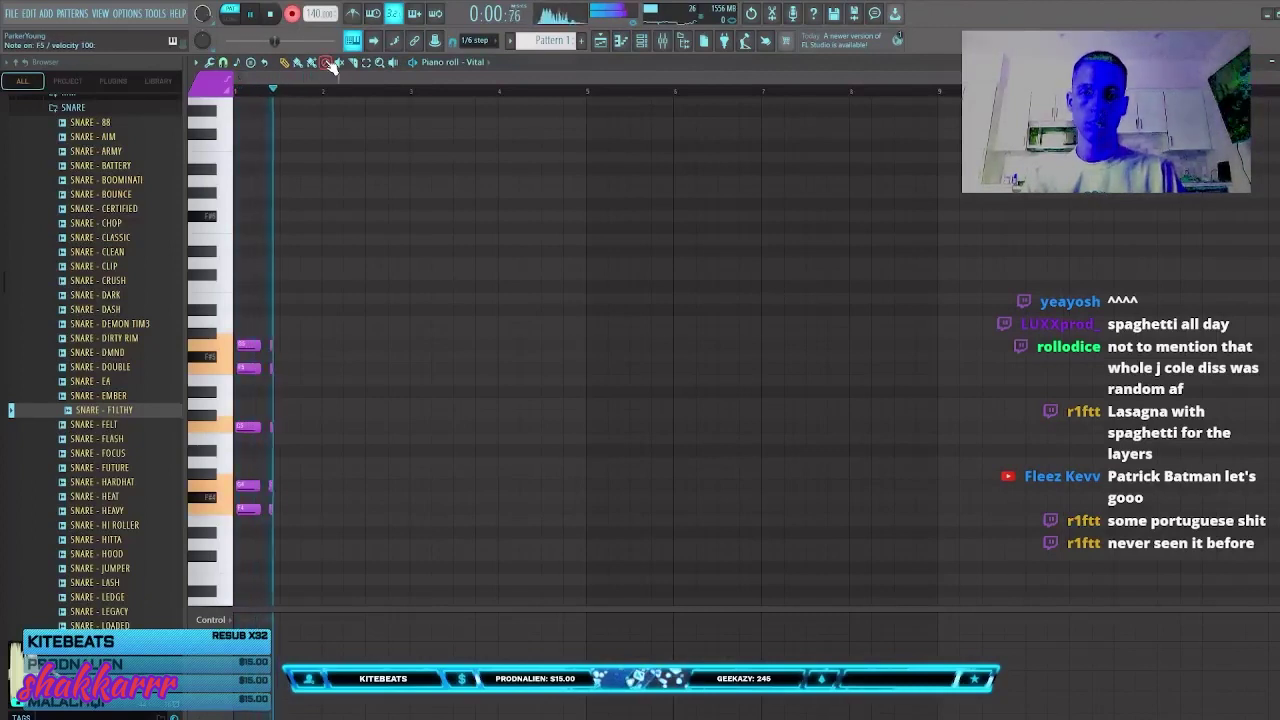
{"action": "key", "text": "v"}
{"action": "key", "text": "b"}
{"action": "key", "text": "q"}
{"action": "key", "text": "r"}
{"action": "key", "text": "6"}
{"action": "key", "text": "v"}
{"action": "key", "text": "b"}
{"action": "key", "text": "q"}
{"action": "key", "text": "r"}
{"action": "key", "text": "t"}
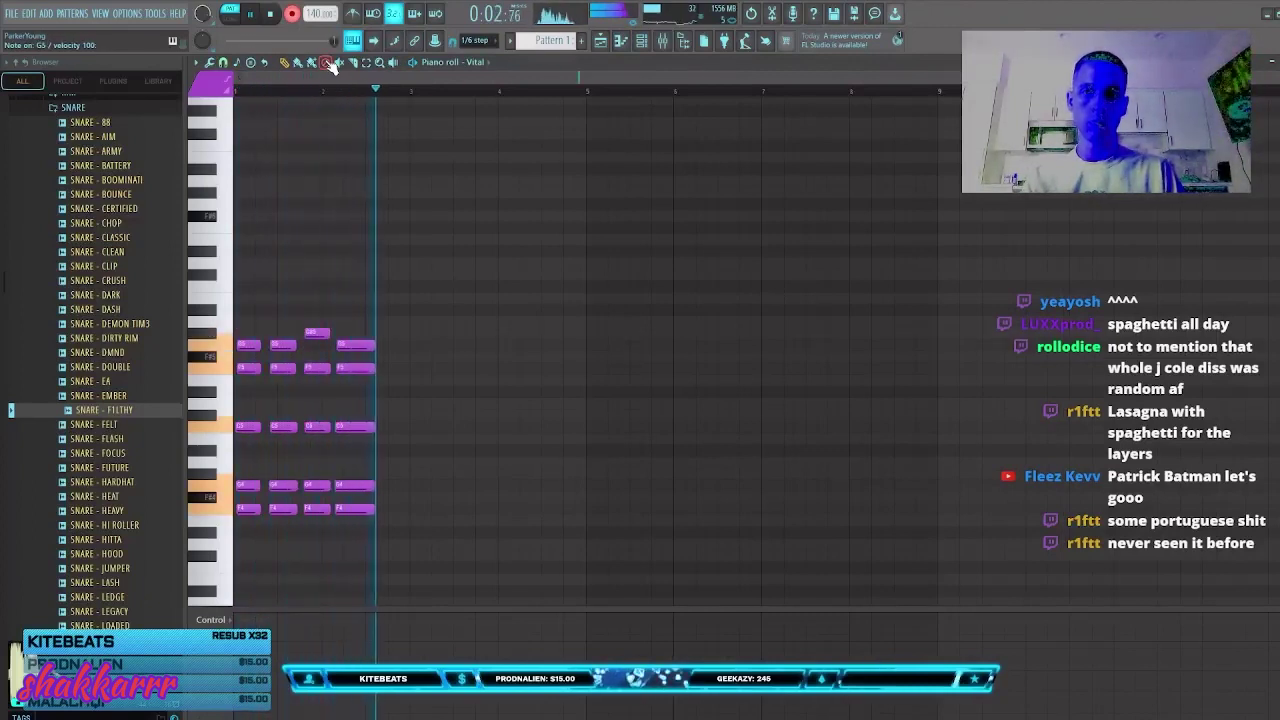
{"action": "key", "text": "space"}
Step: Lower the bottom note of each recorded chord by one semitone to E4
{"action": "left_click_drag", "start_coordinate": [251, 500], "coordinate": [508, 557]}
{"action": "key", "text": "Down"}
{"action": "key", "text": "Down"}
{"action": "key", "text": "Down"}
{"action": "key", "text": "Up"}
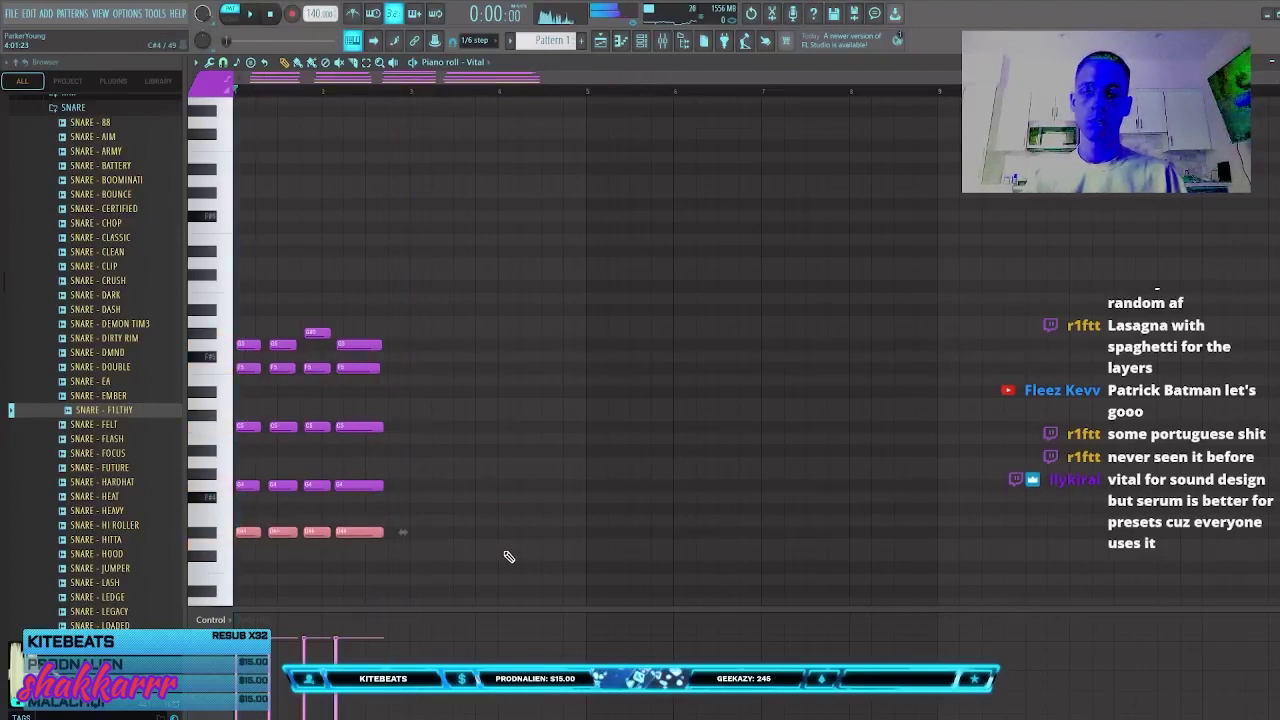
{"action": "key", "text": "Up"}
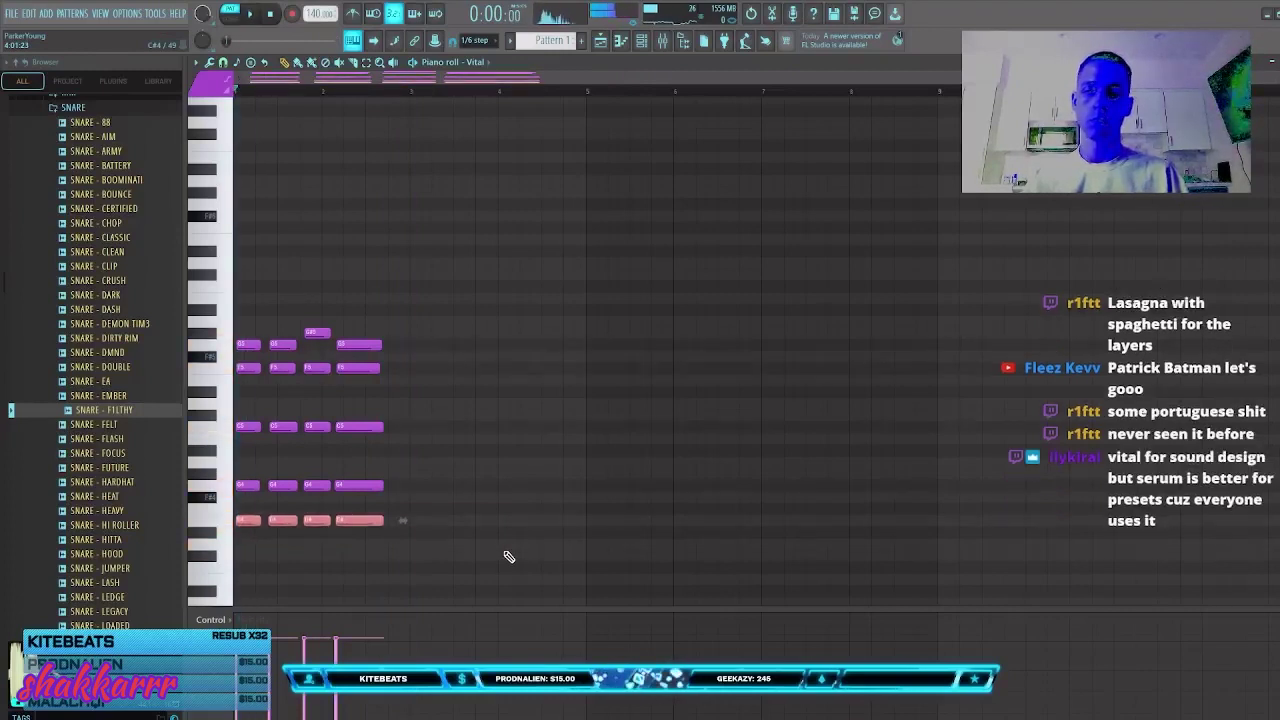
Step: Raise all chord notes by an octave and lower the bottom note row one more semitone to D#5
{"action": "key", "text": "ctrl+a"}
{"action": "key", "text": "ctrl+Up"}
{"action": "key", "text": "space"}
{"action": "left_click_drag", "start_coordinate": [420, 366], "coordinate": [106, 426]}
{"action": "key", "text": "space"}
{"action": "key", "text": "Down"}
{"action": "key", "text": "space"}
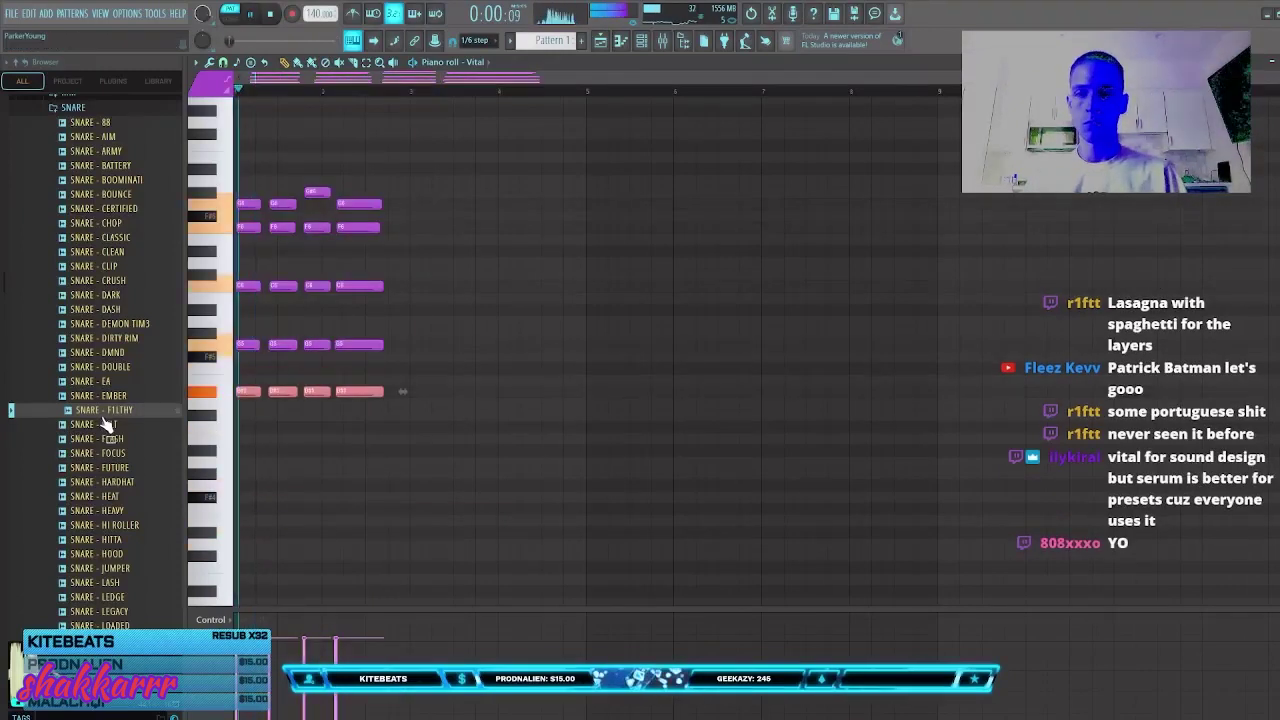
{"action": "left_click", "coordinate": [323, 404], "text": "ctrl"}
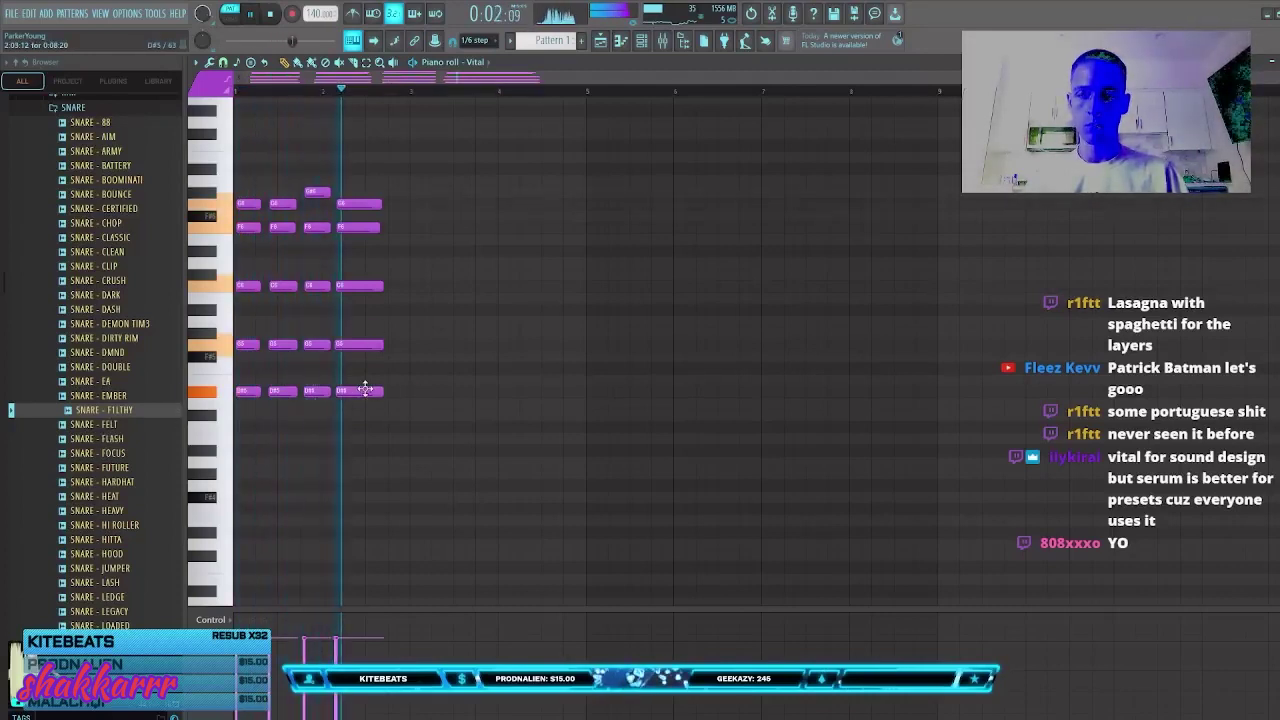
Step: Duplicate all four chords so the copy starts at bar 3
{"action": "key", "text": "space"}
{"action": "left_click", "coordinate": [408, 461]}
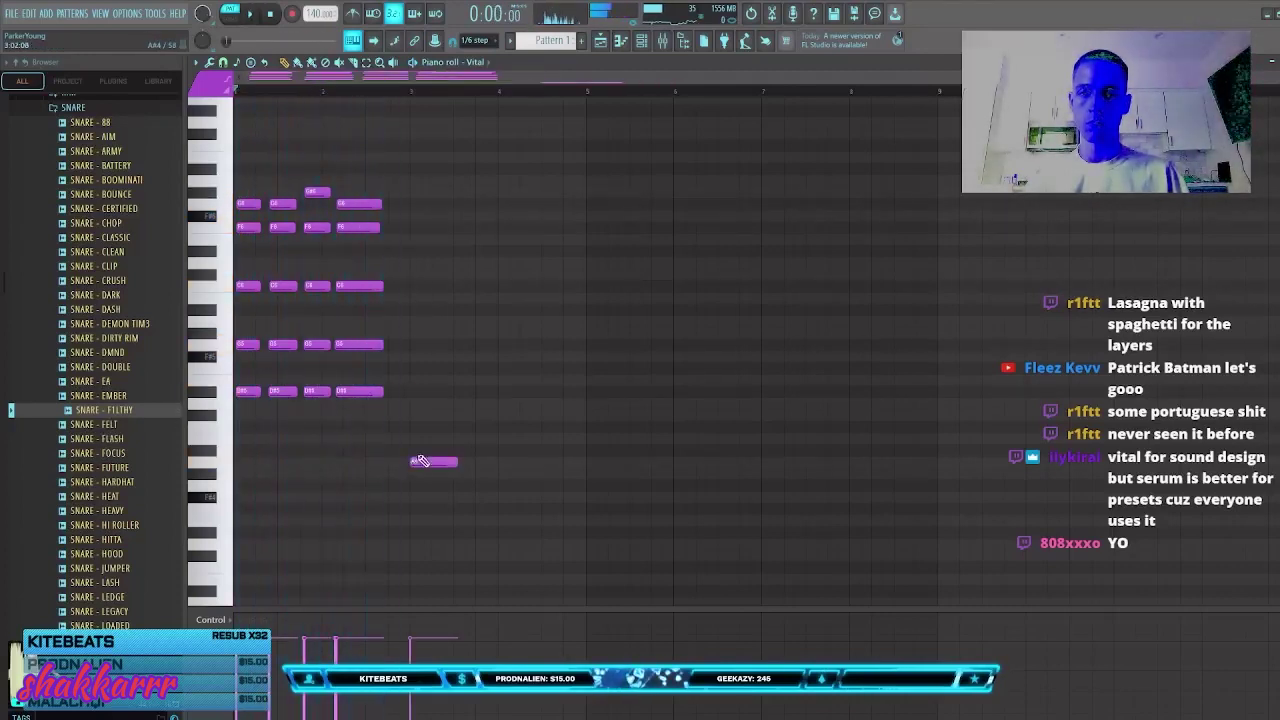
{"action": "right_click", "coordinate": [420, 461]}
{"action": "key", "text": "ctrl+a"}
{"action": "left_click_drag", "start_coordinate": [357, 393], "coordinate": [532, 395], "text": "shift"}
{"action": "key", "text": "ctrl+d"}
Step: Shift the upper two note rows of the duplicated chords down five semitones and up an octave, and play the pattern
{"action": "left_click_drag", "start_coordinate": [412, 166], "coordinate": [618, 252], "text": "ctrl"}
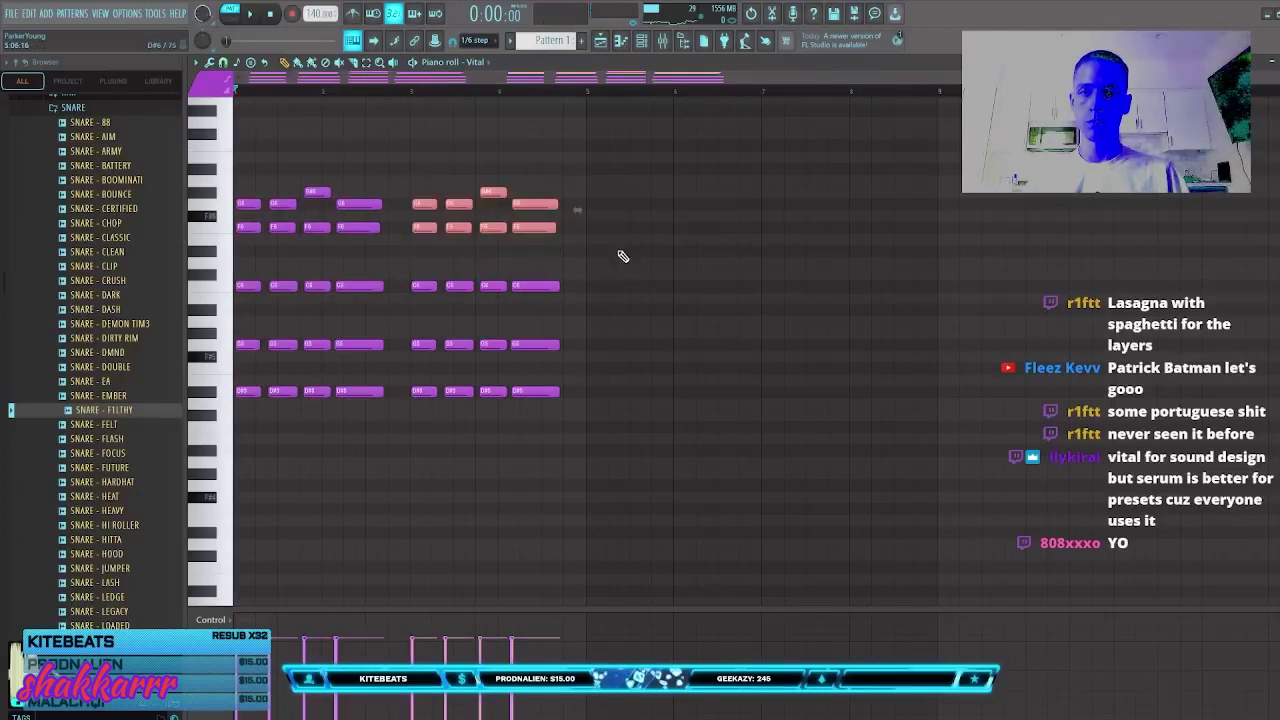
{"action": "key", "text": "shift+Down"}
{"action": "key", "text": "shift+Down"}
{"action": "key", "text": "shift+Down"}
{"action": "key", "text": "shift+Down"}
{"action": "key", "text": "shift+Down"}
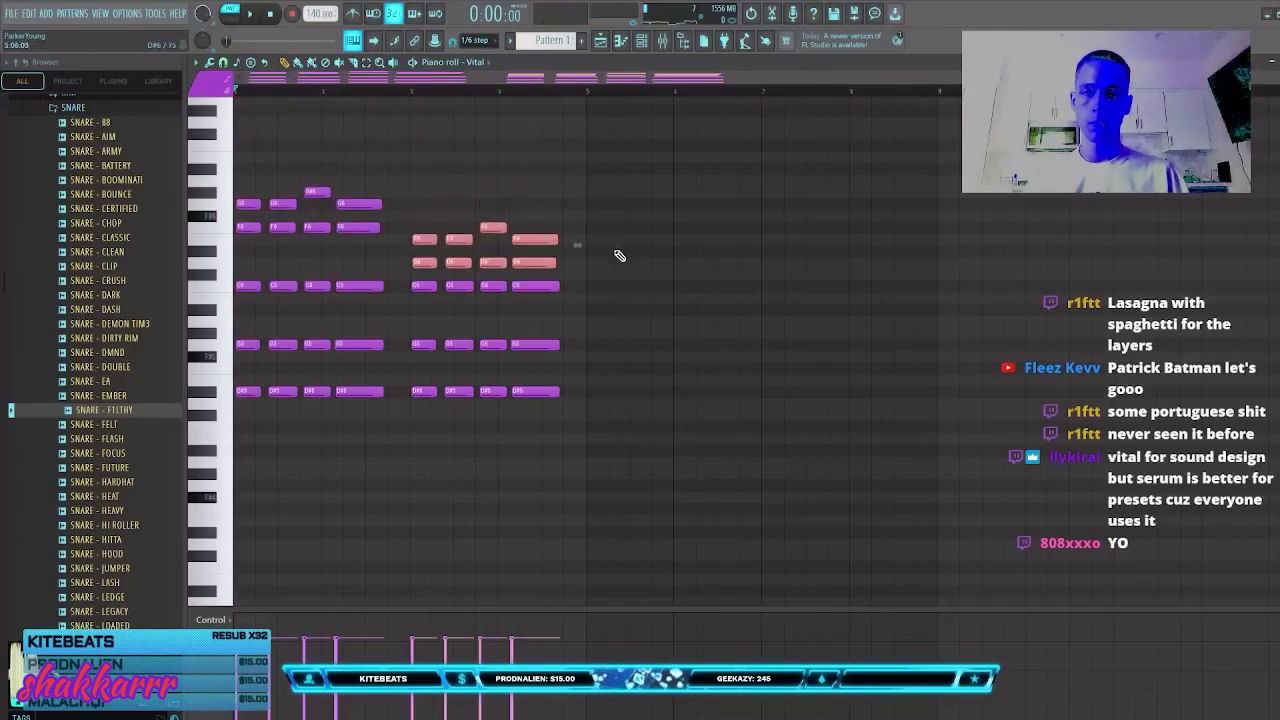
{"action": "key", "text": "ctrl+Up"}
{"action": "key", "text": "space"}
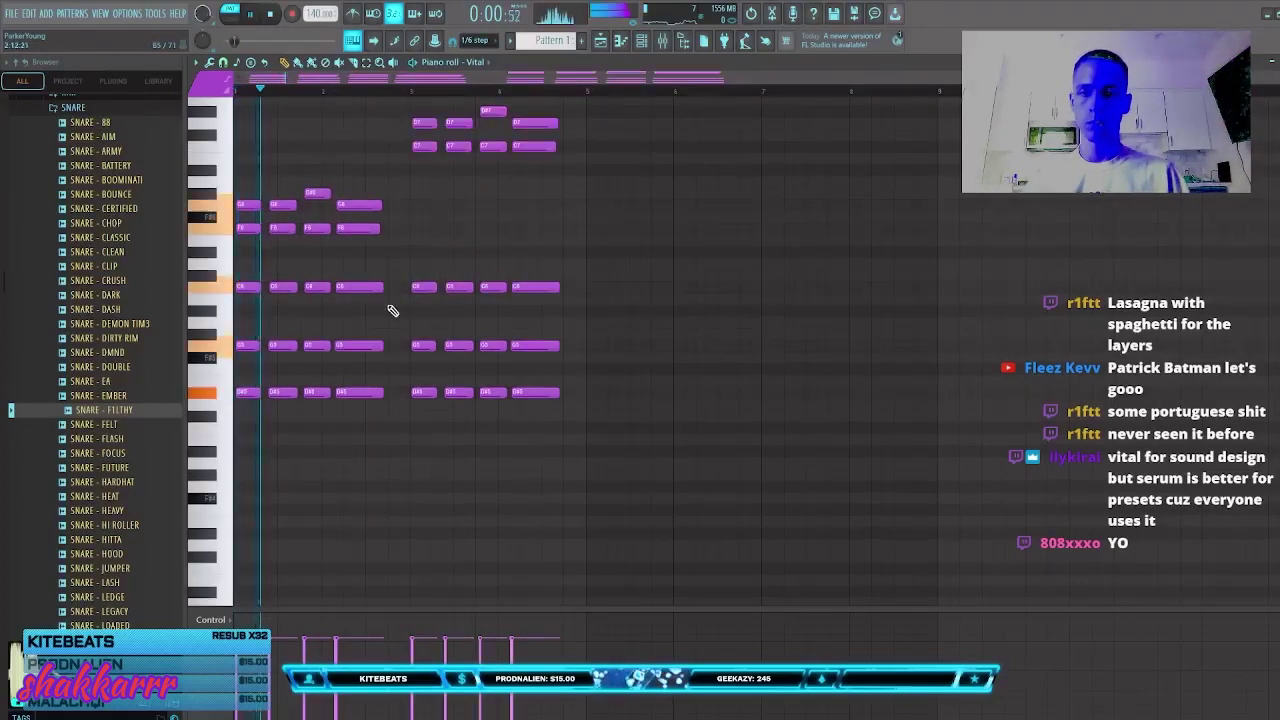
Step: Lower the bottom note row of the duplicated chords by one semitone and listen to the progression
{"action": "left_click_drag", "start_coordinate": [410, 375], "coordinate": [660, 466], "text": "ctrl"}
{"action": "key", "text": "shift+Down"}
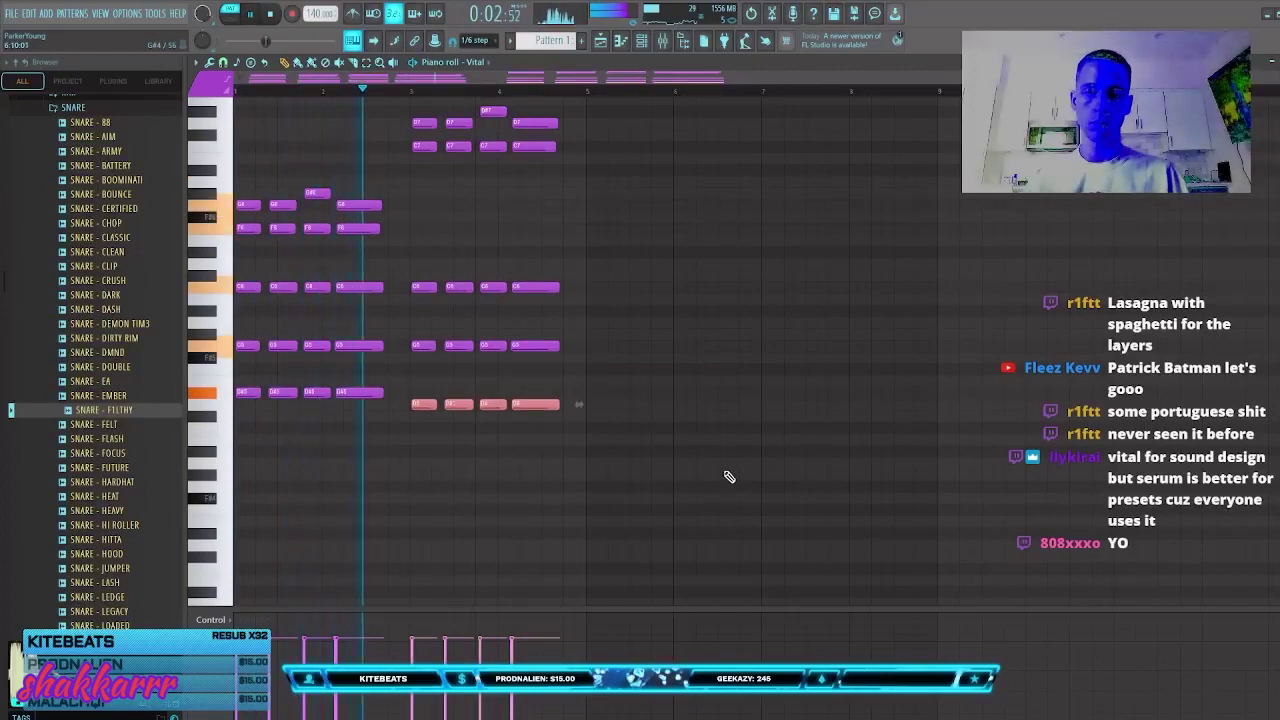
{"action": "left_click", "coordinate": [522, 308], "text": "ctrl"}
{"action": "key", "text": "space"}
{"action": "key", "text": "space"}
Step: Transpose all notes down an octave and up four semitones, checking the new pitch in playback
{"action": "key", "text": "ctrl+a"}
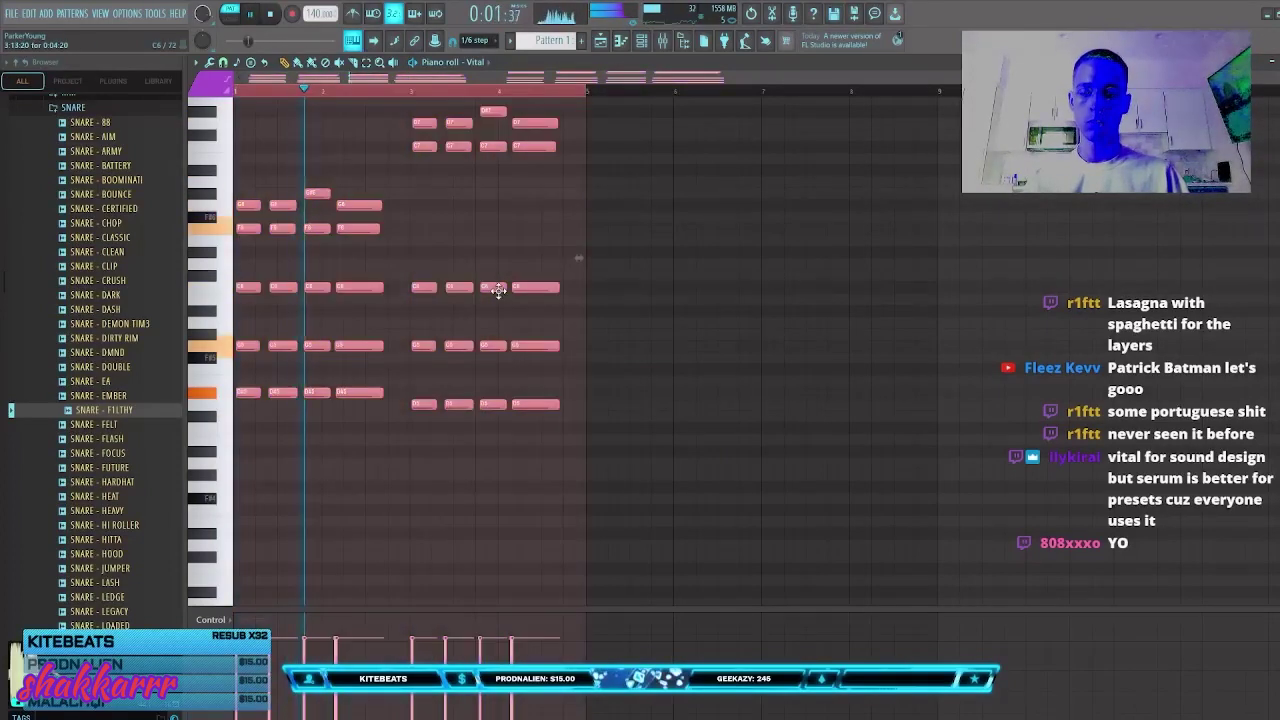
{"action": "scroll", "coordinate": [495, 286], "scroll_direction": "up", "scroll_amount": 3}
{"action": "key", "text": "space"}
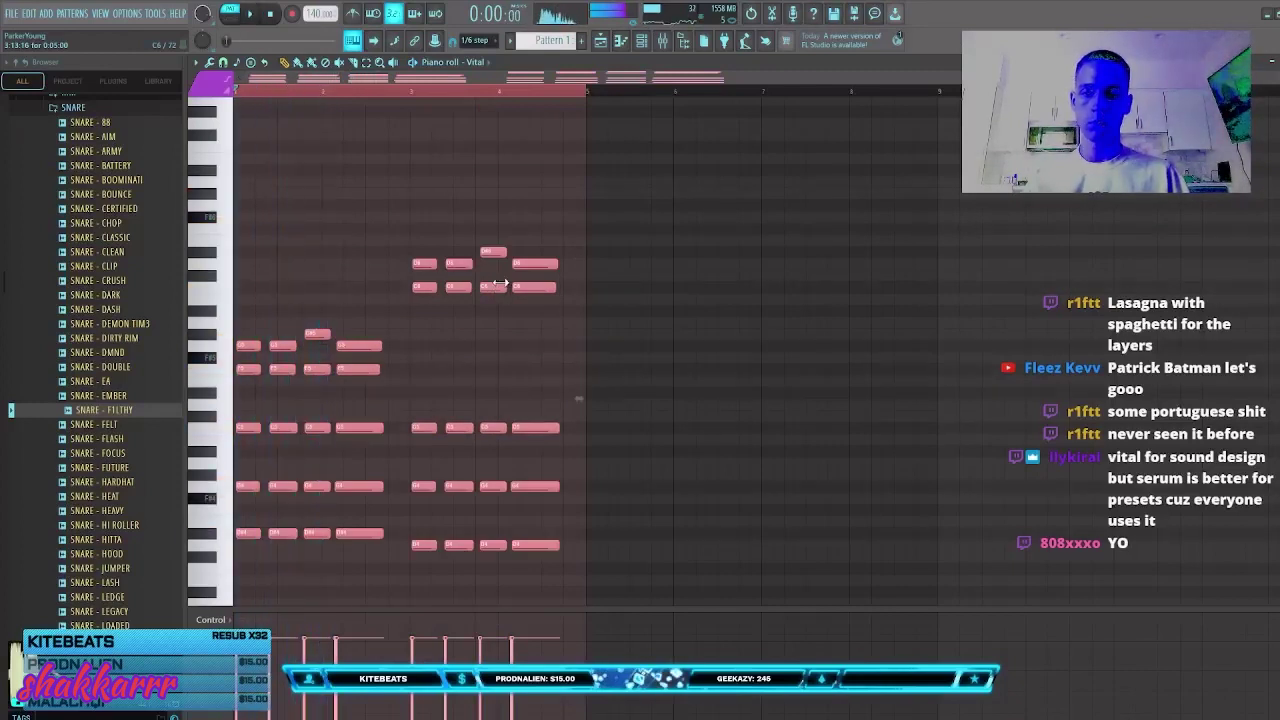
{"action": "key", "text": "shift+Up"}
{"action": "key", "text": "shift+Up"}
{"action": "key", "text": "shift+Up"}
{"action": "key", "text": "shift+Up"}
{"action": "key", "text": "space"}
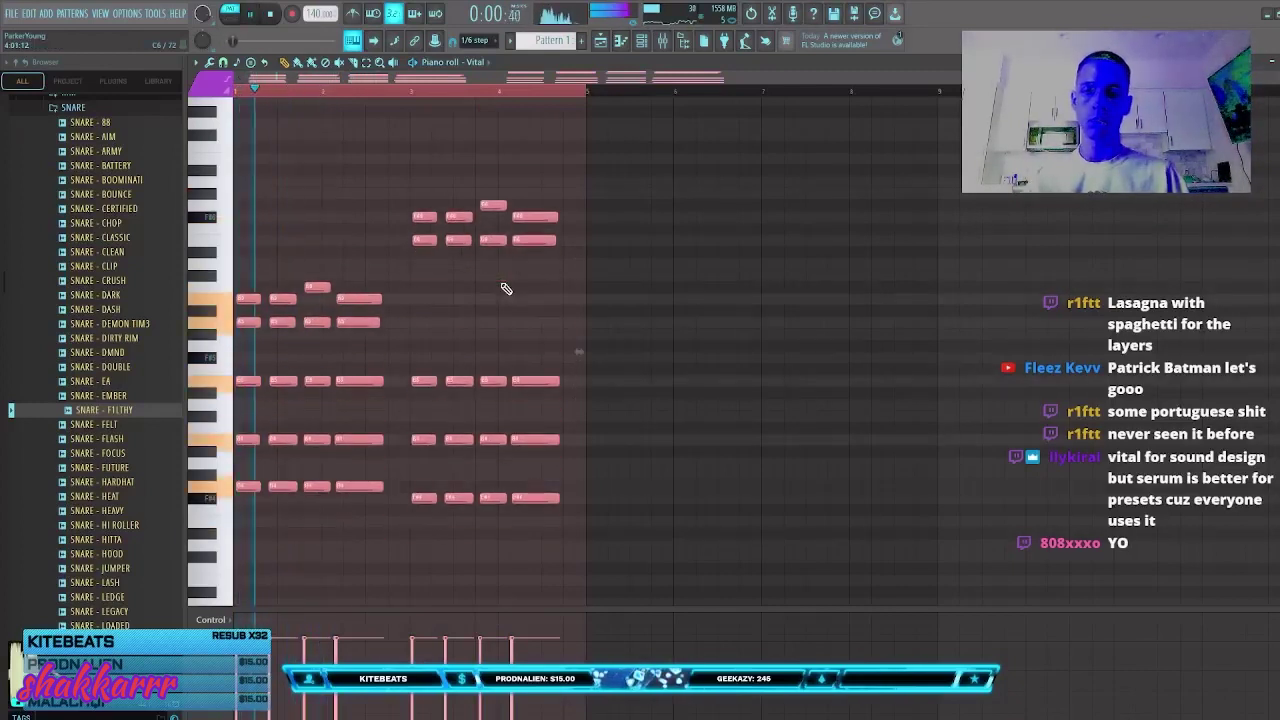
{"action": "left_click", "coordinate": [397, 267], "text": "ctrl"}
{"action": "key", "text": "space"}
{"action": "key", "text": "space"}
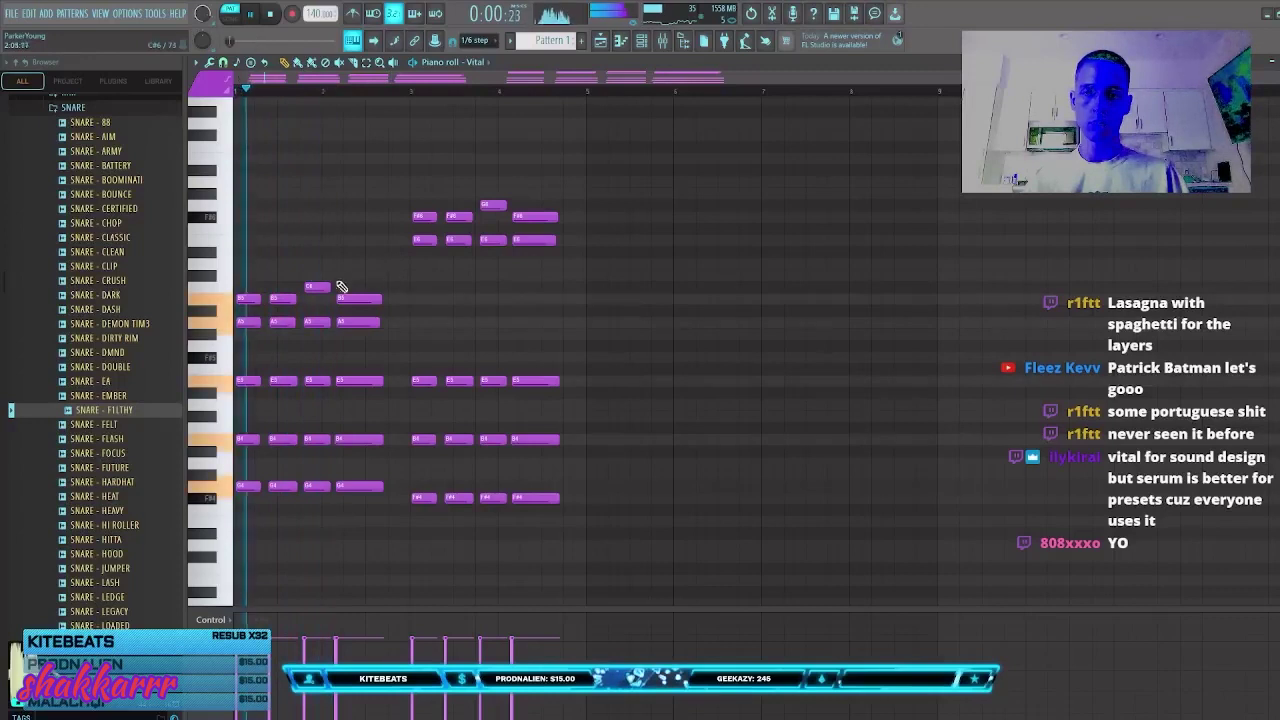
Step: Move the second set of chords earlier to start midway through bar 2, shortening the fourth chord before it
{"action": "left_click_drag", "start_coordinate": [405, 175], "coordinate": [830, 605]}
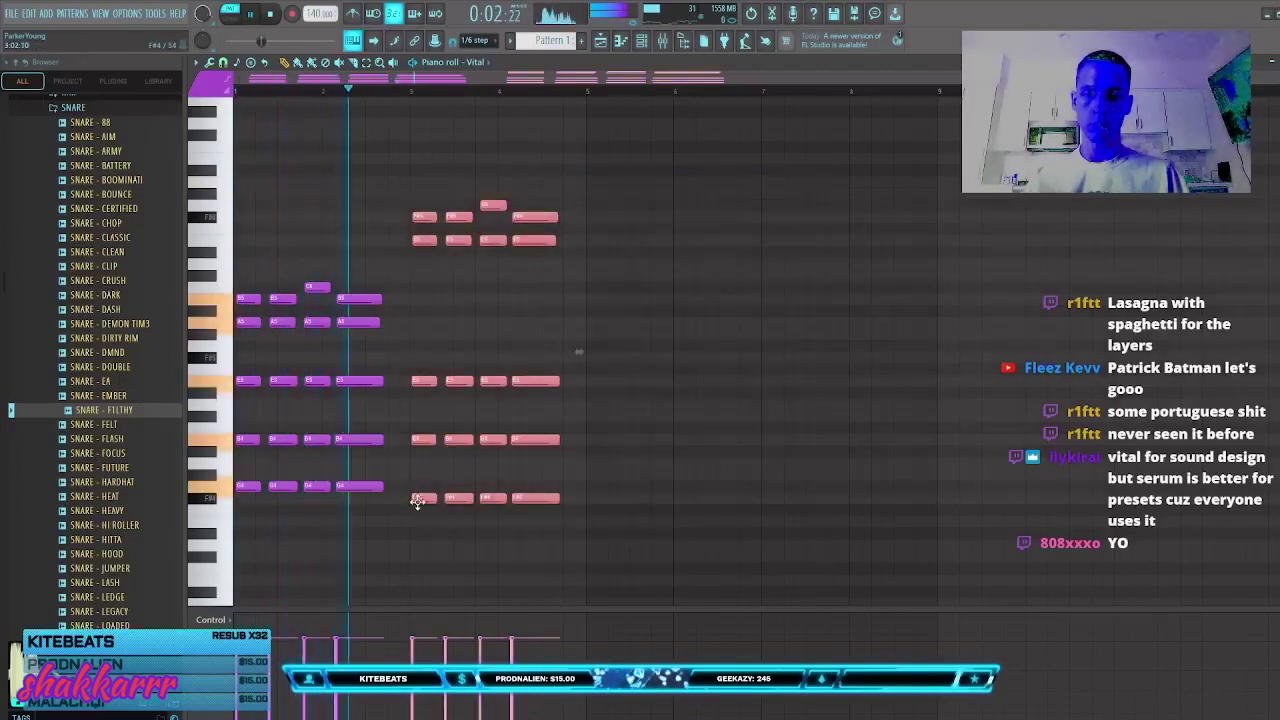
{"action": "left_click_drag", "start_coordinate": [423, 499], "coordinate": [348, 298]}
{"action": "key", "text": "space"}
{"action": "key", "text": "space"}
{"action": "left_click_drag", "start_coordinate": [360, 193], "coordinate": [700, 585]}
{"action": "key", "text": "space"}
{"action": "key", "text": "space"}
Step: Shift the last three chords to start at bar 3 and copy the final two chords into bar 4
{"action": "left_click_drag", "start_coordinate": [395, 498], "coordinate": [690, 95]}
{"action": "left_click", "coordinate": [405, 525], "text": "ctrl"}
{"action": "left_click_drag", "start_coordinate": [410, 245], "coordinate": [416, 245]}
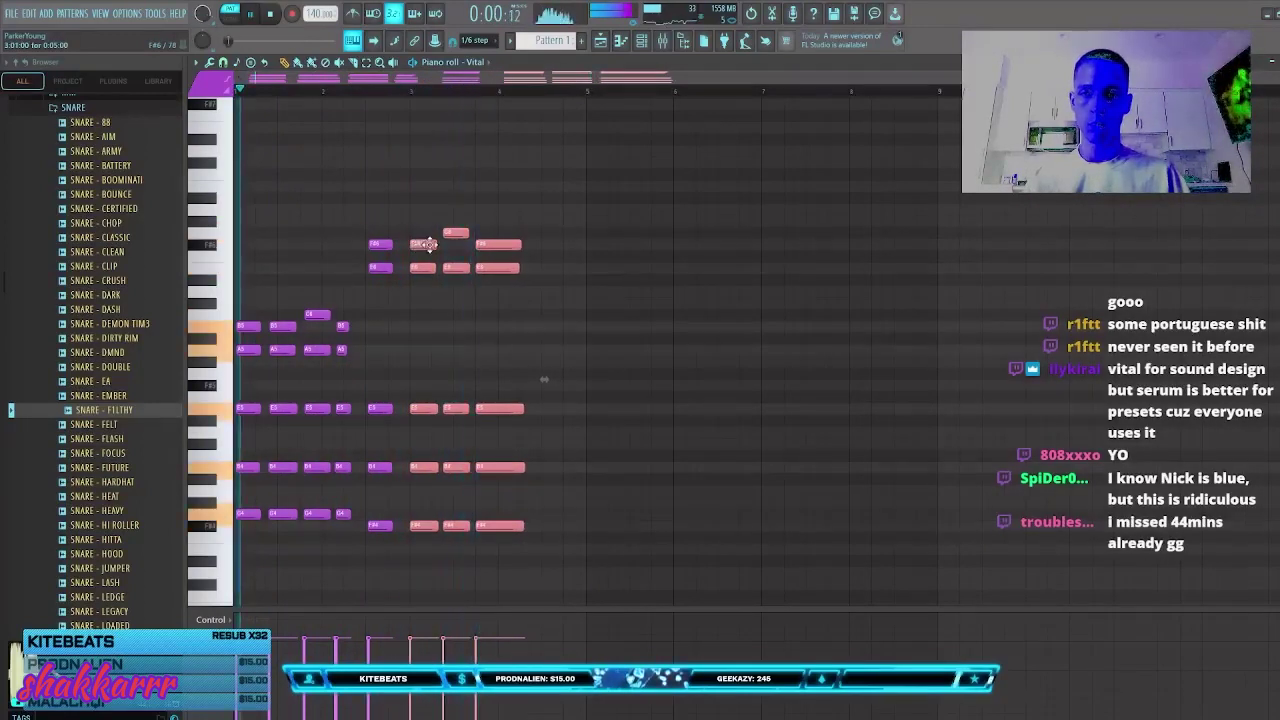
{"action": "left_click_drag", "start_coordinate": [547, 205], "coordinate": [531, 521]}
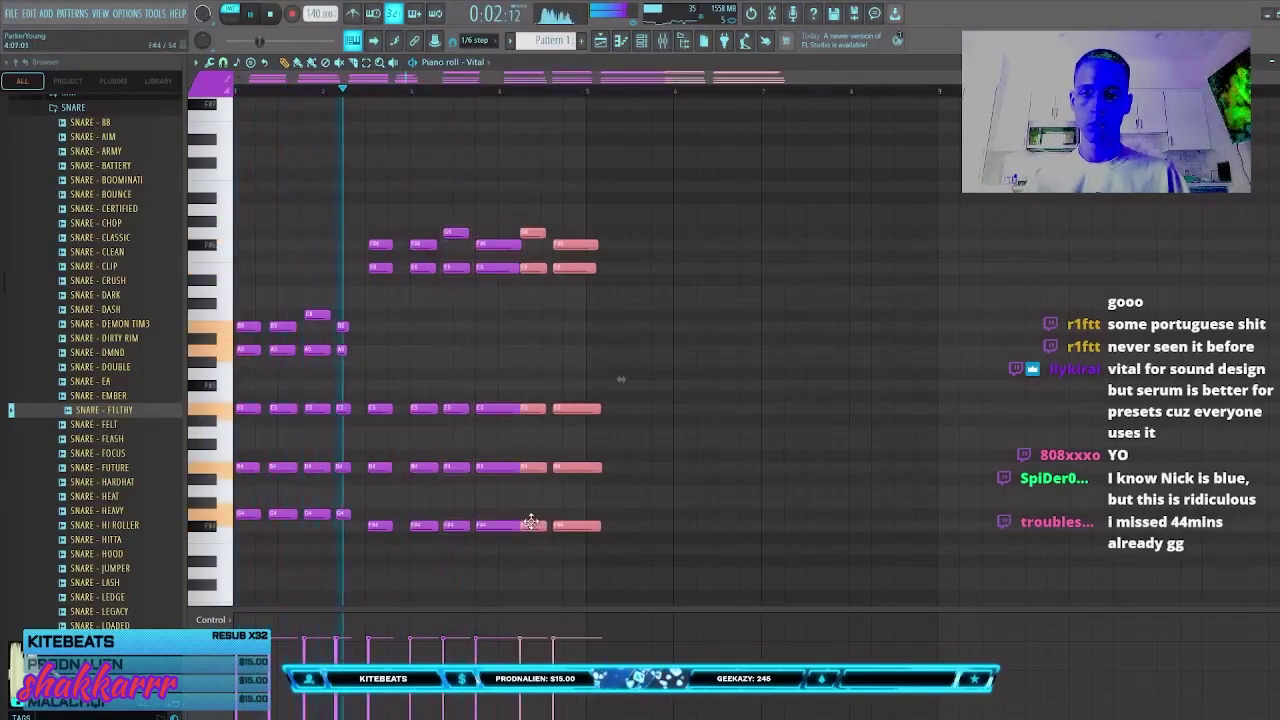
Step: Discard the note lengths of all chords and quick-quantize them into short, even stabs
{"action": "key", "text": "ctrl+d"}
{"action": "key", "text": "shift+d"}
{"action": "key", "text": "ctrl+q"}
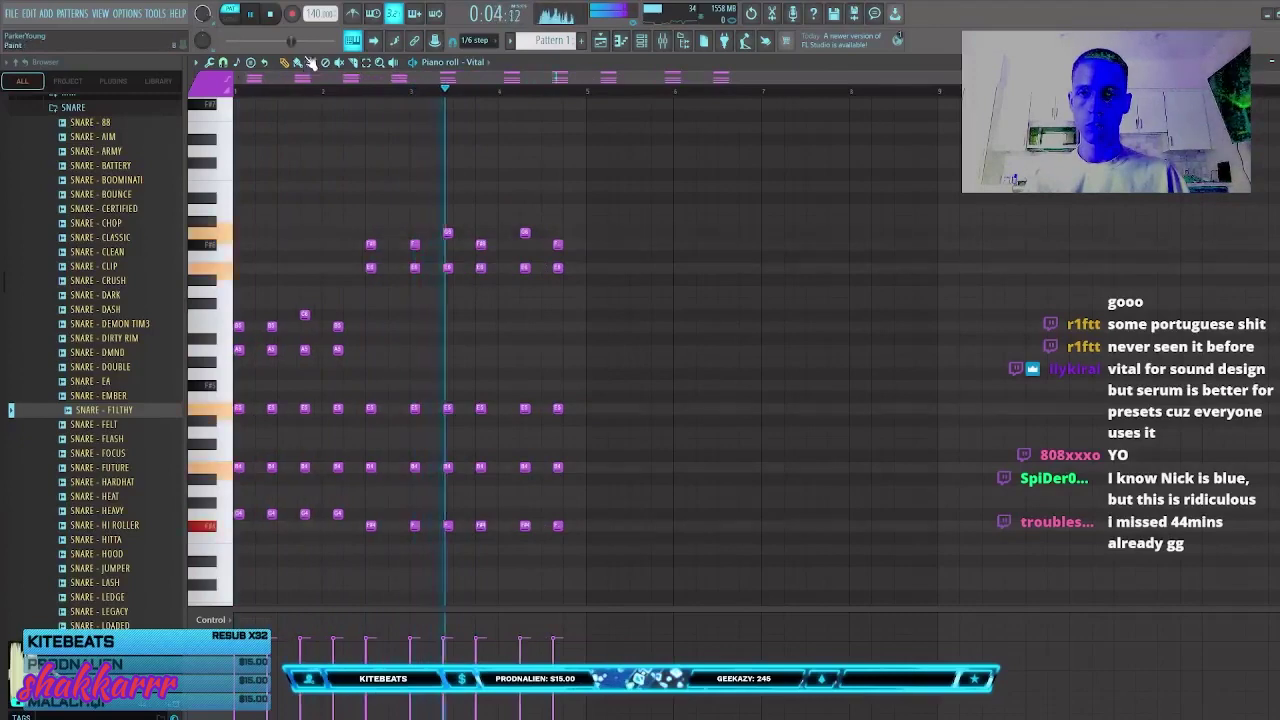
Step: Turn on the metronome and play the pattern back to check the chord timing
{"action": "key", "text": "space"}
{"action": "left_click", "coordinate": [356, 13]}
{"action": "key", "text": "space"}
{"action": "scroll", "coordinate": [205, 82], "scroll_direction": "up", "scroll_amount": 2}
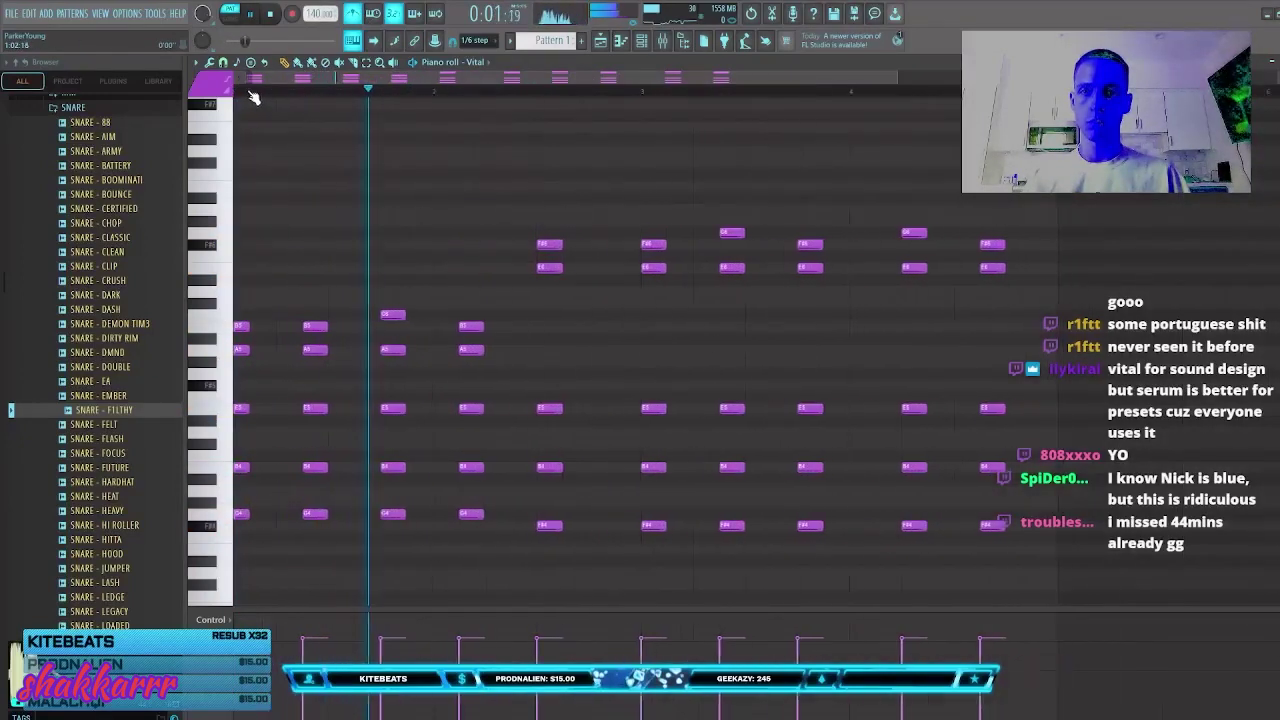
{"action": "scroll", "coordinate": [556, 292], "scroll_direction": "up", "scroll_amount": 2}
{"action": "scroll", "coordinate": [556, 290], "scroll_direction": "down", "scroll_amount": 3}
{"action": "scroll", "coordinate": [526, 93], "scroll_direction": "down", "scroll_amount": 2}
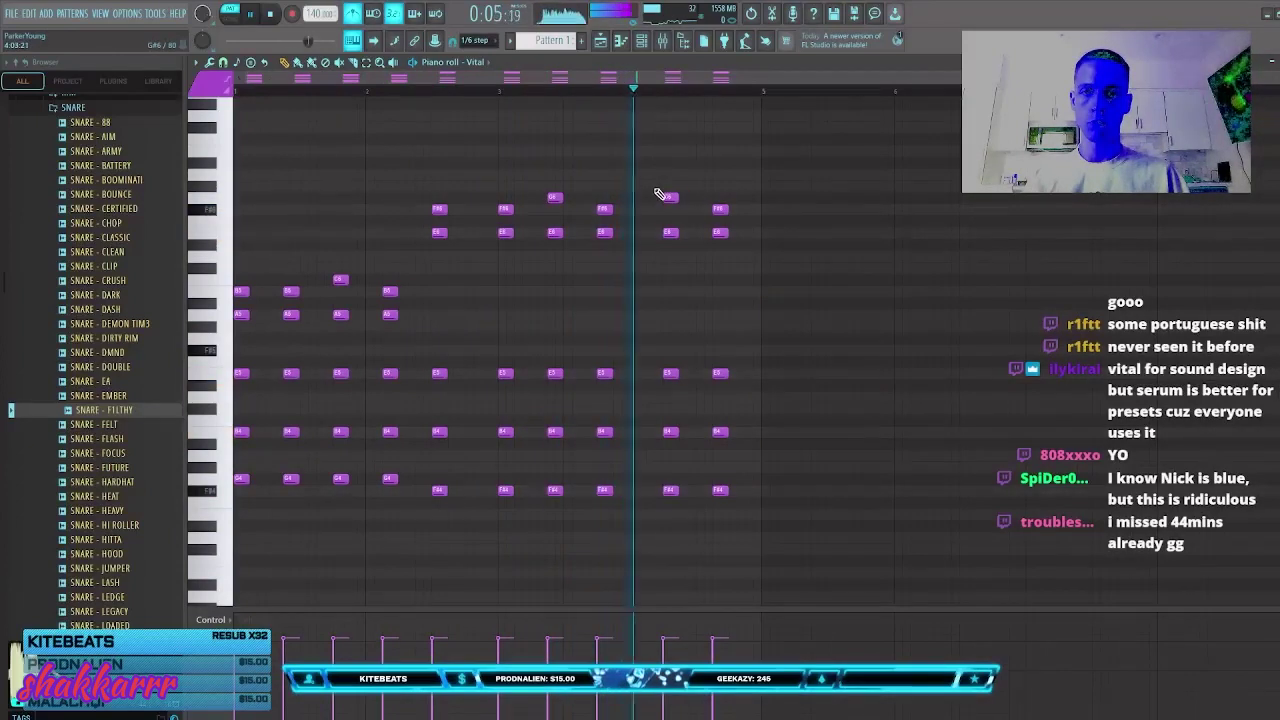
Step: Move the last two chords in bar 4 half a beat earlier and deselect them
{"action": "left_click_drag", "start_coordinate": [657, 157], "coordinate": [973, 584]}
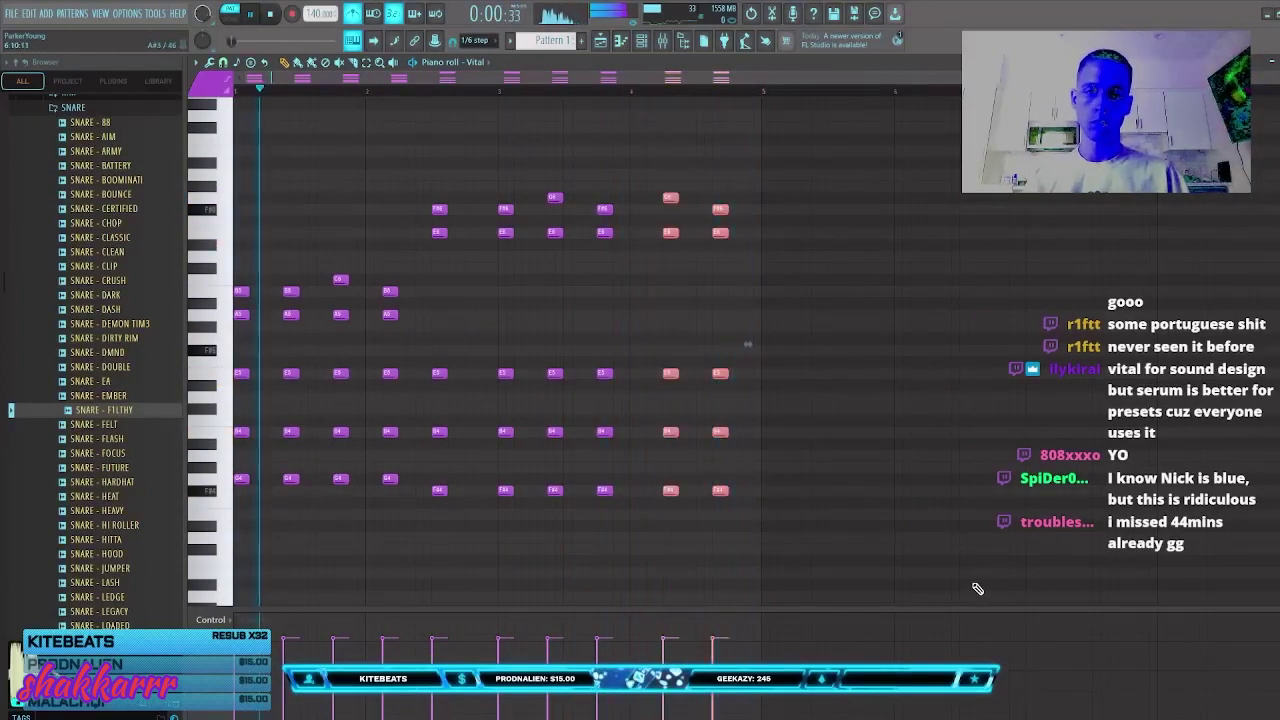
{"action": "key", "text": "shift+Left"}
{"action": "key", "text": "shift+Left"}
{"action": "key", "text": "ctrl+d"}
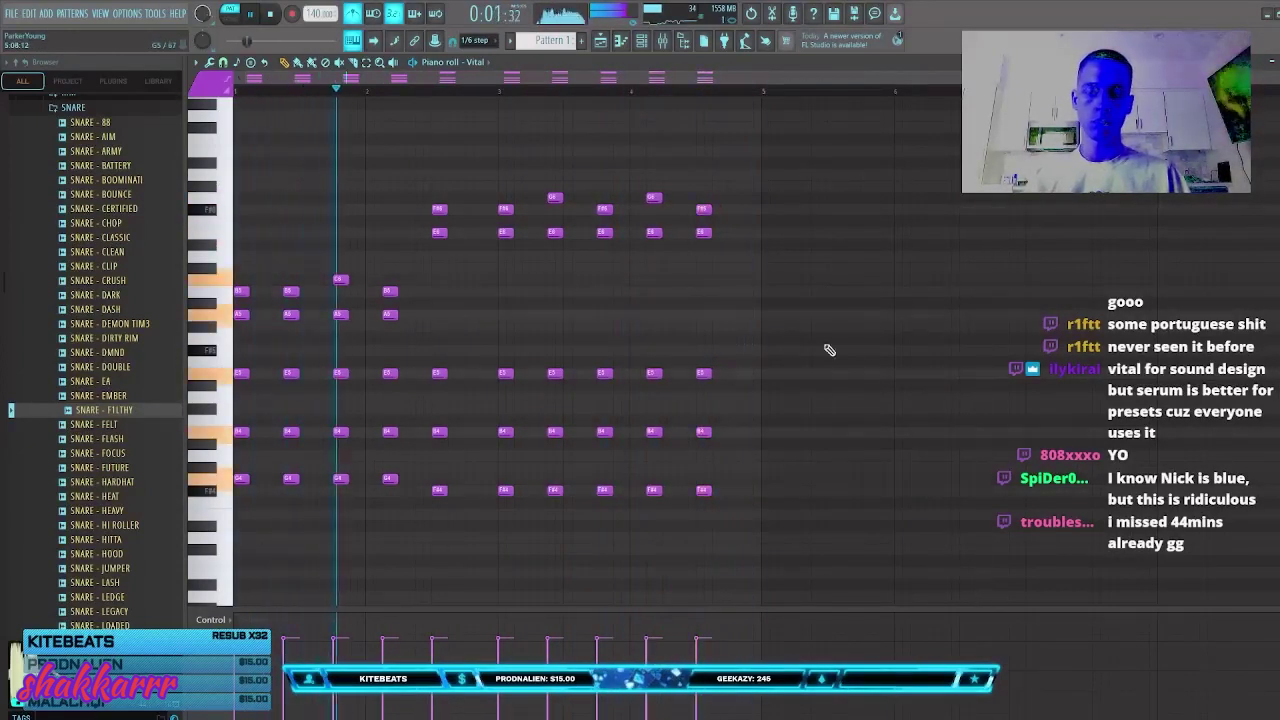
Step: Turn off the metronome, delete the fifth chord's top note, and return to the playlist and channel rack
{"action": "left_click", "coordinate": [352, 14]}
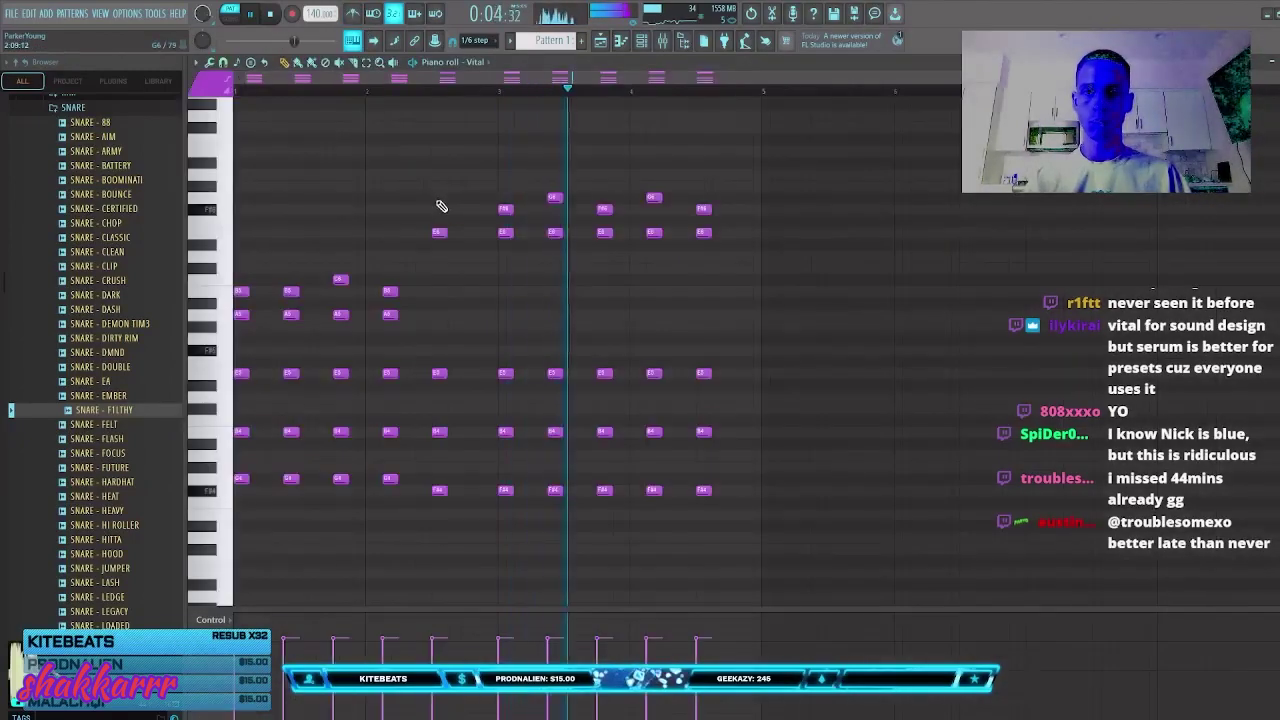
{"action": "right_click", "coordinate": [440, 209]}
{"action": "key", "text": "F7"}
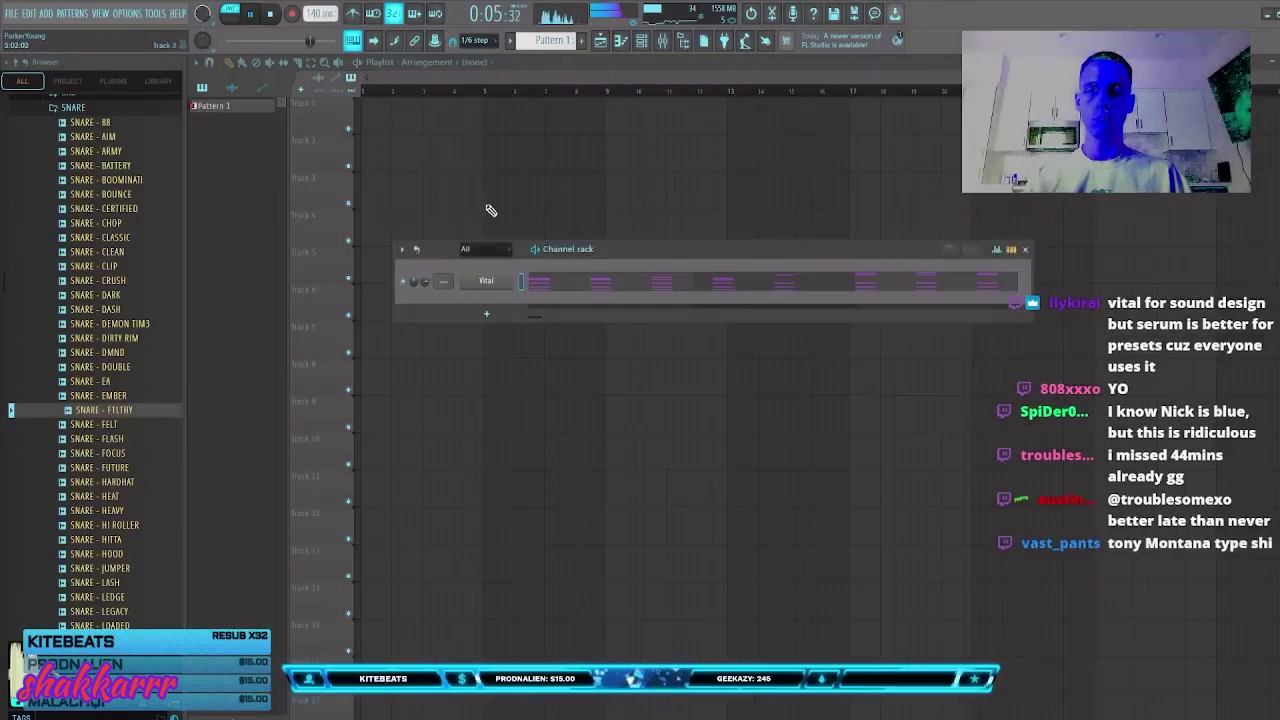
Step: Add a second Vital instance and step through its presets to Abbysun
{"action": "left_click", "coordinate": [503, 283]}
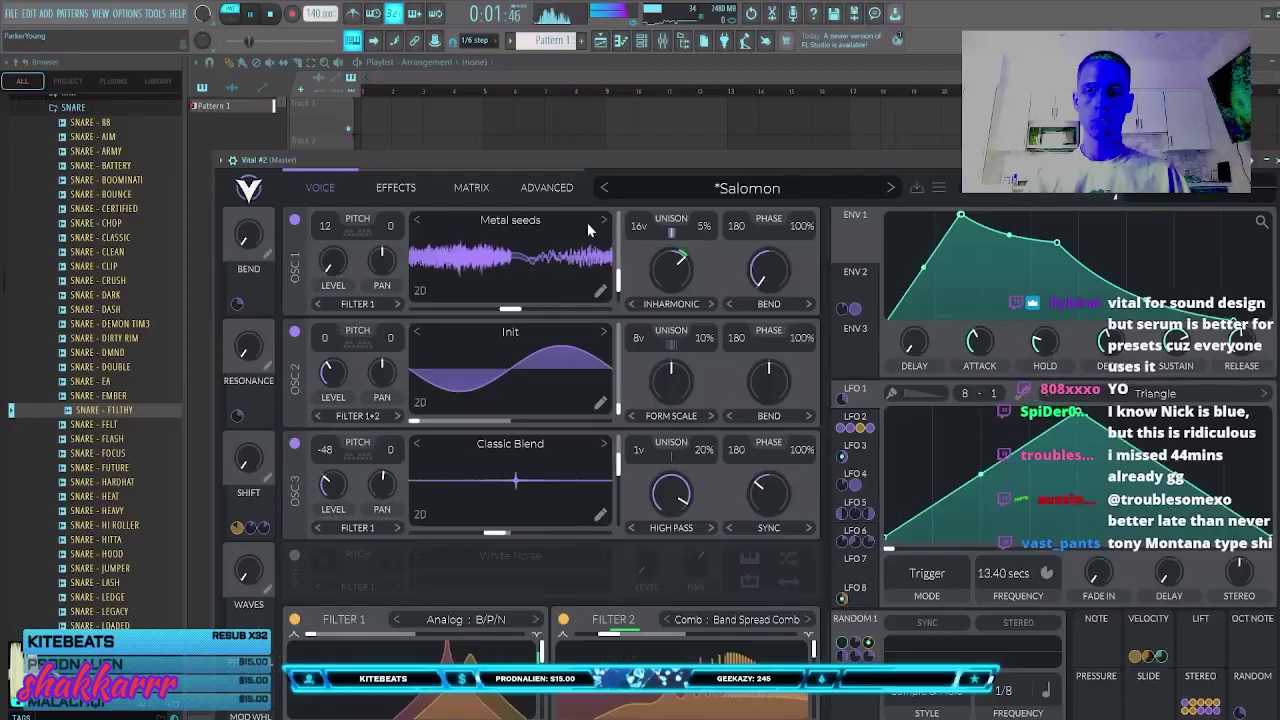
{"action": "left_click", "coordinate": [891, 188]}
{"action": "left_click", "coordinate": [891, 188]}
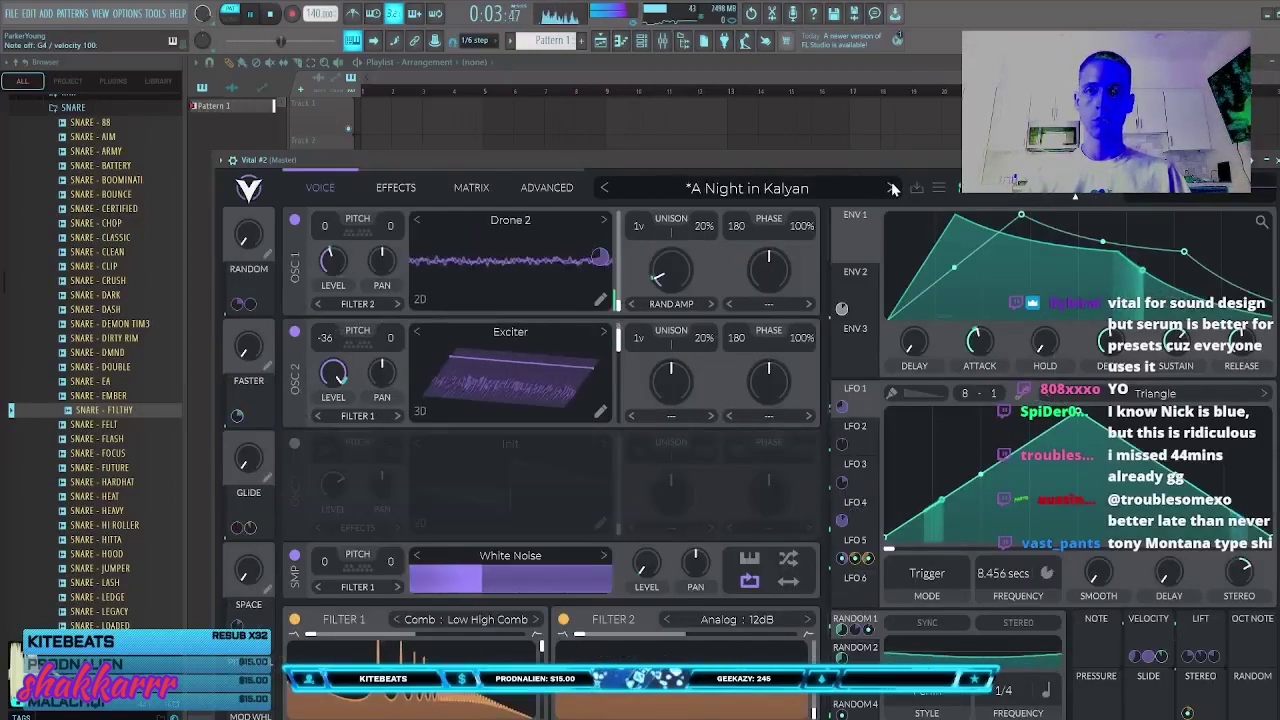
{"action": "left_click", "coordinate": [891, 188]}
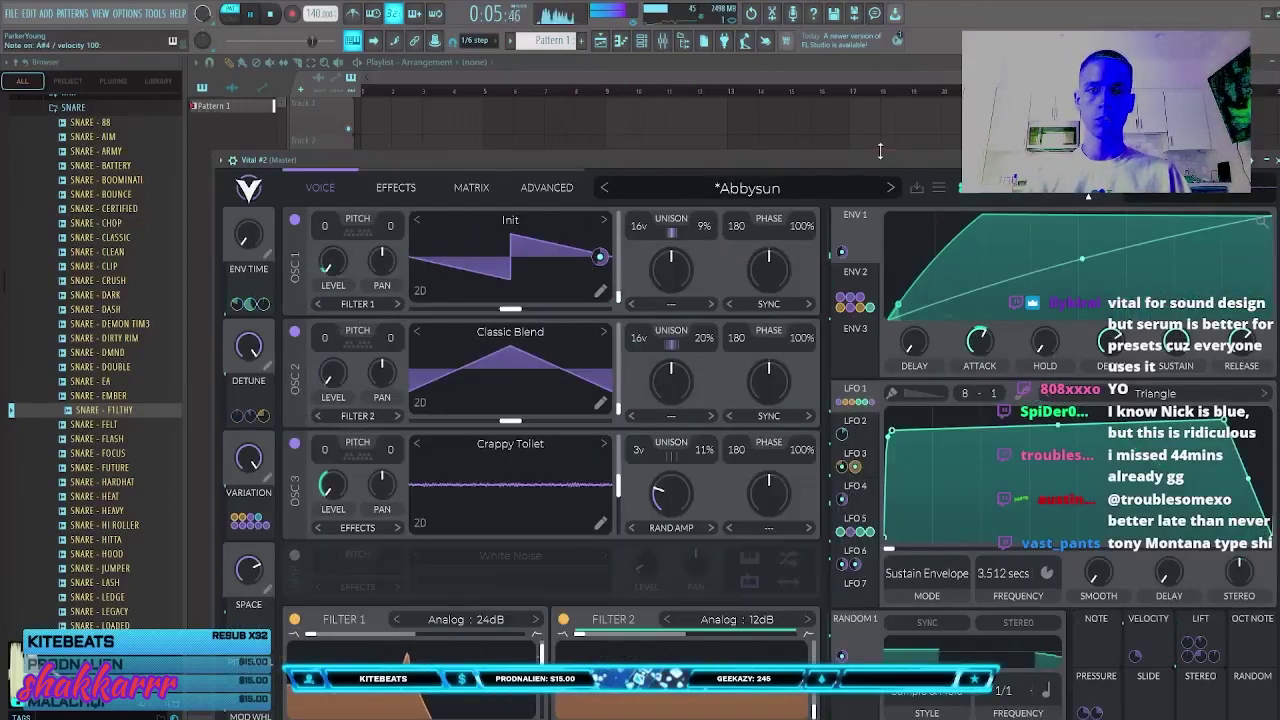
{"action": "left_click", "coordinate": [889, 146]}
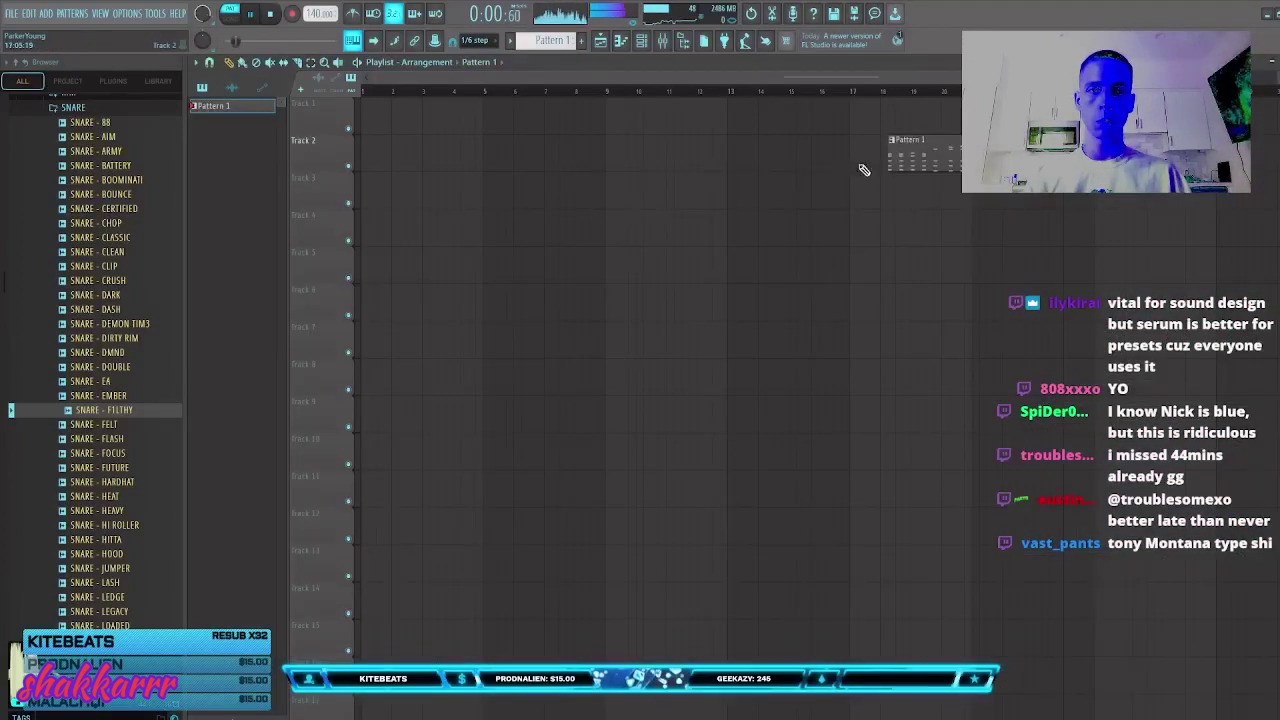
Step: Open Vital #2's piano roll and draw a B4, E4, G4, A4, B4 melody line in bar 1
{"action": "left_click", "coordinate": [642, 42]}
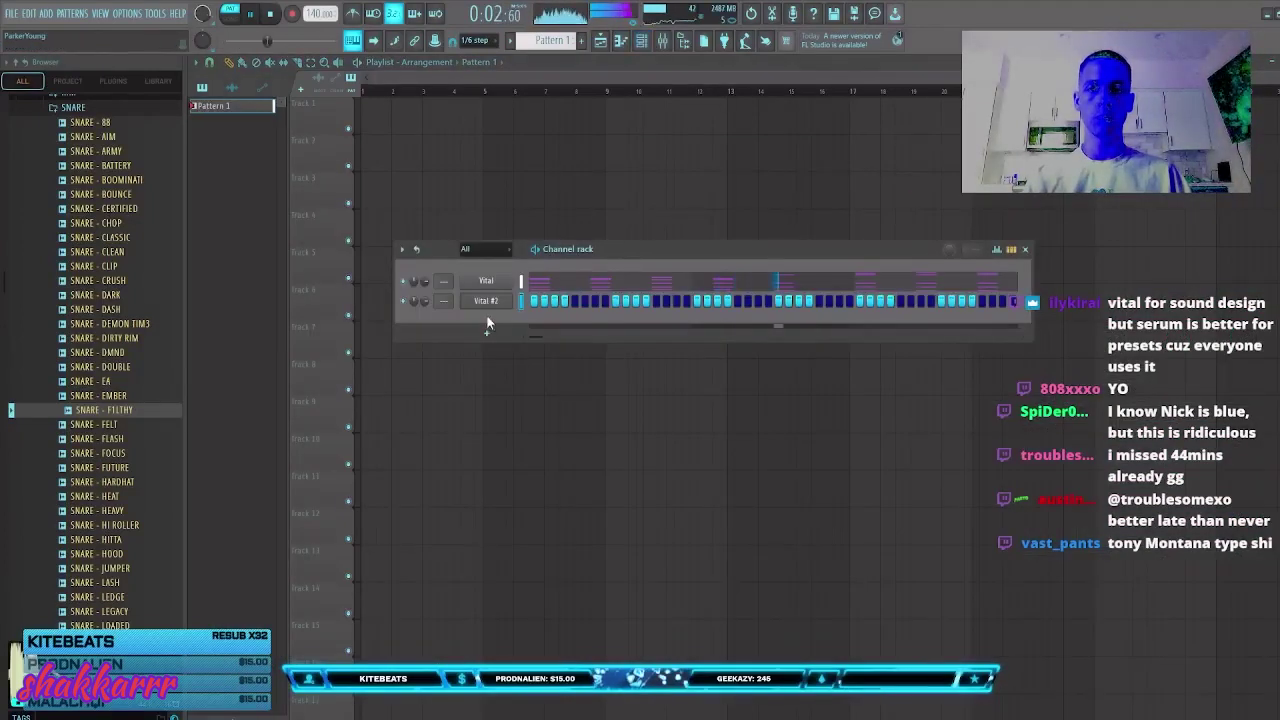
{"action": "key", "text": "F7"}
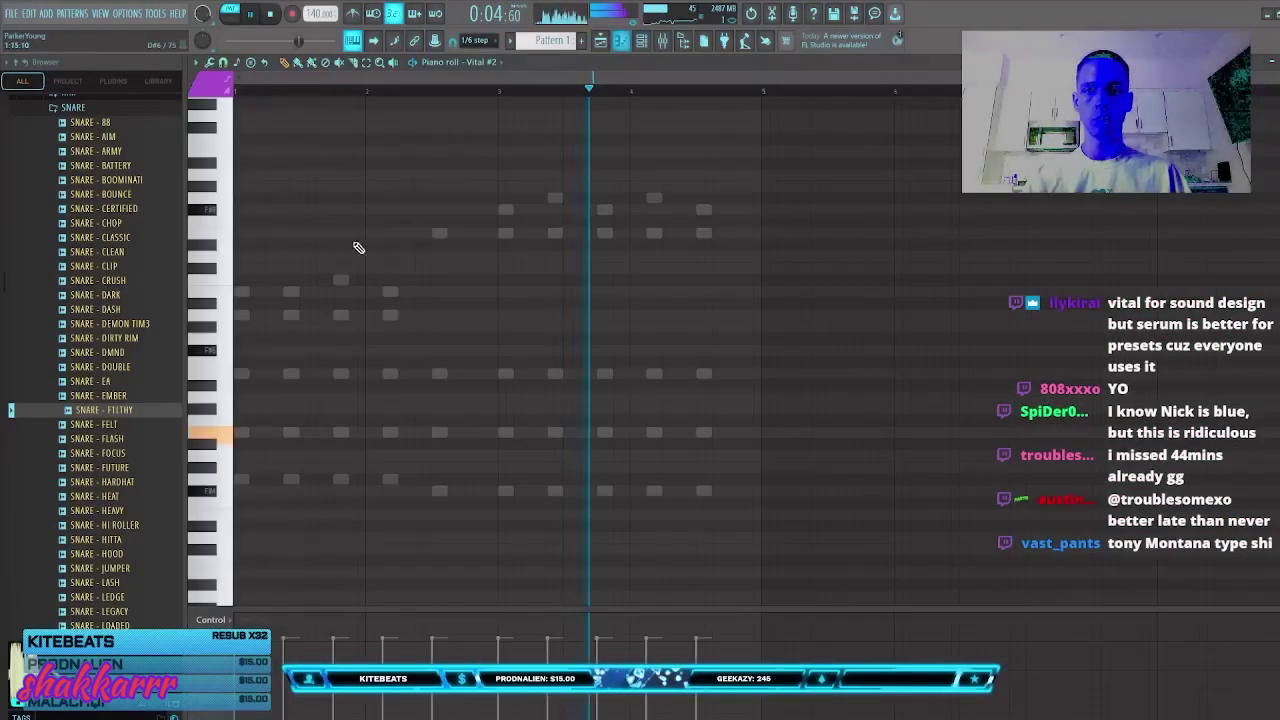
{"action": "left_click", "coordinate": [252, 434]}
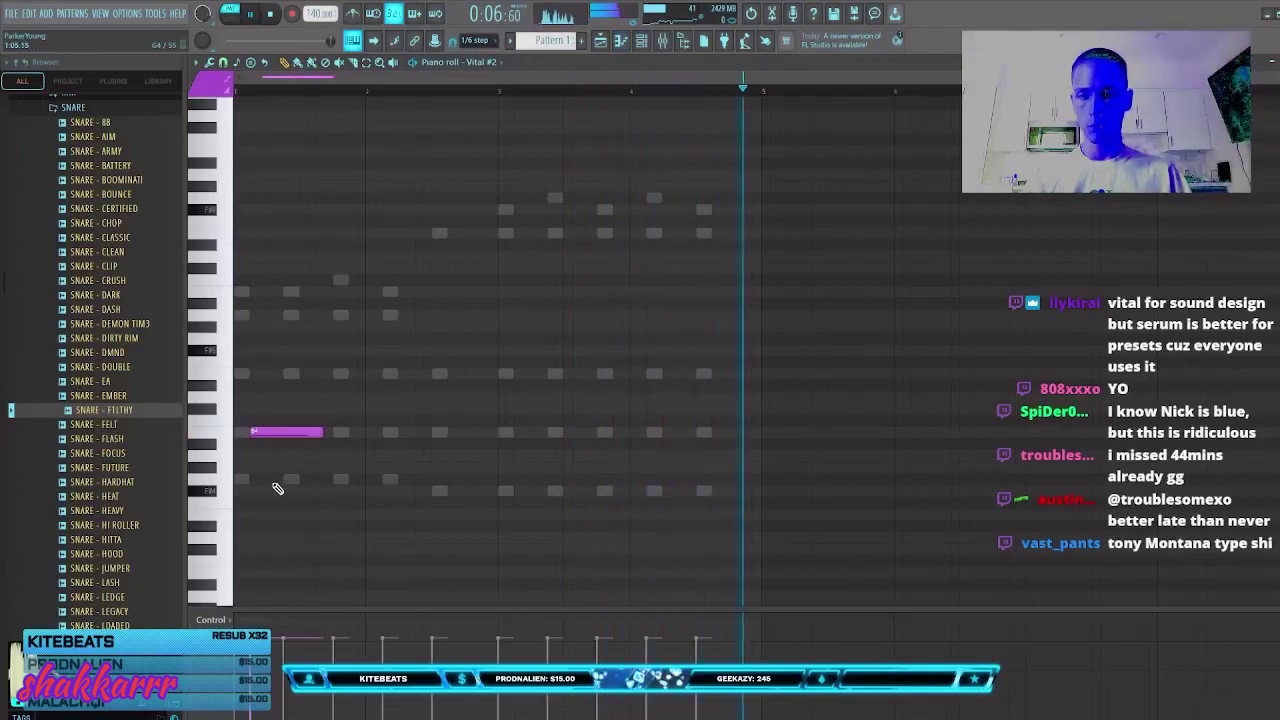
{"action": "left_click", "coordinate": [276, 513]}
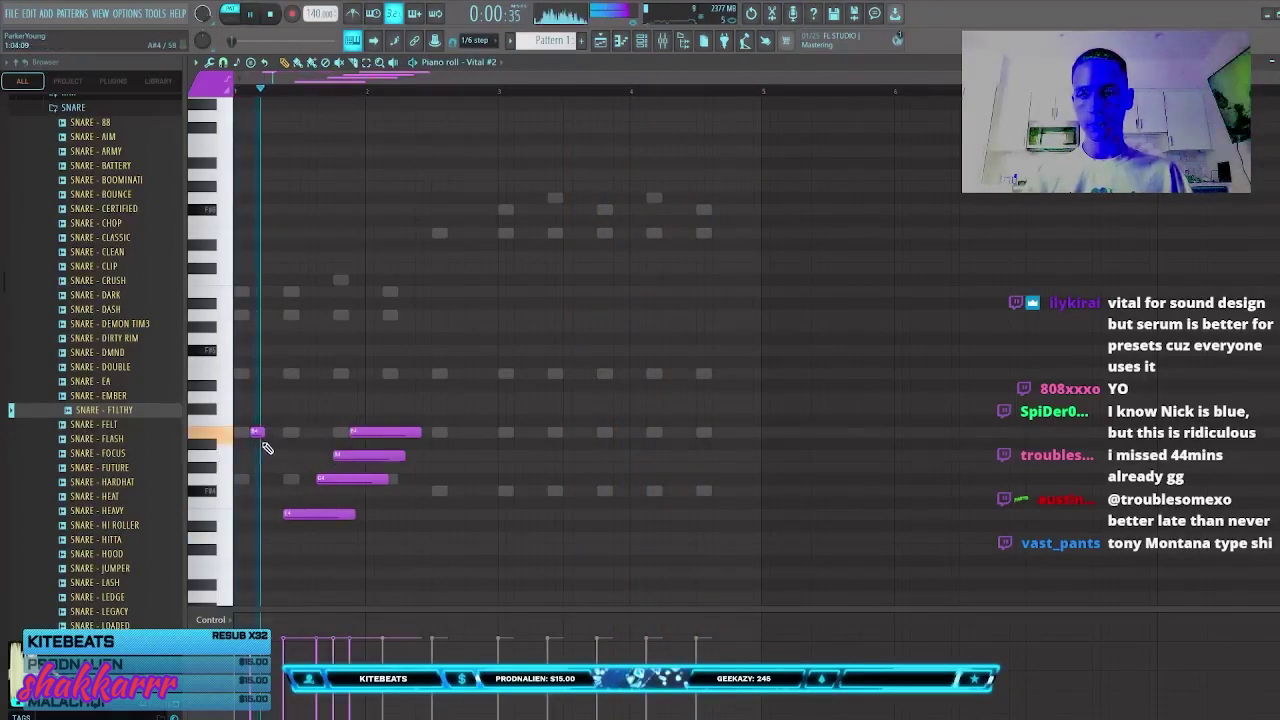
Step: Squeeze the four notes following the first B4 into a rapid run and apply quick legato to the whole melody
{"action": "left_click_drag", "start_coordinate": [420, 366], "coordinate": [340, 522]}
{"action": "left_click_drag", "start_coordinate": [440, 469], "coordinate": [343, 474]}
{"action": "left_click", "coordinate": [350, 478], "text": "ctrl"}
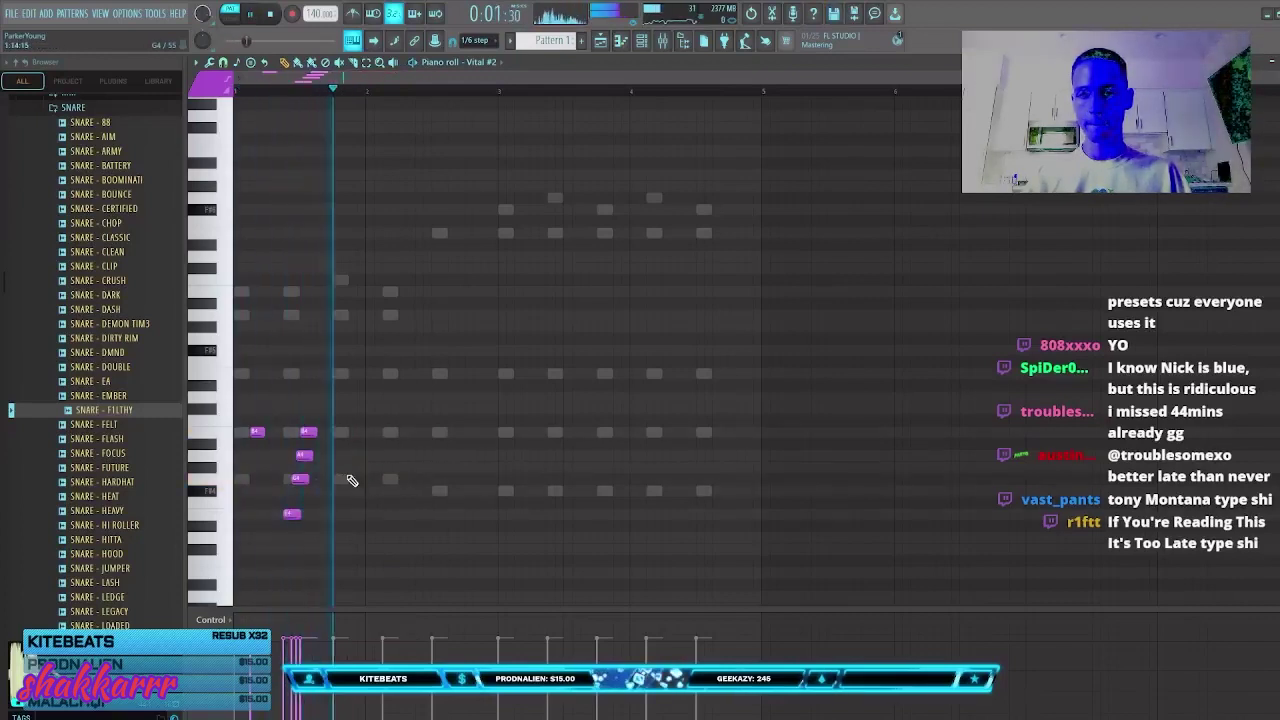
{"action": "key", "text": "ctrl+a"}
{"action": "key", "text": "ctrl+l"}
{"action": "left_click", "coordinate": [349, 477], "text": "ctrl"}
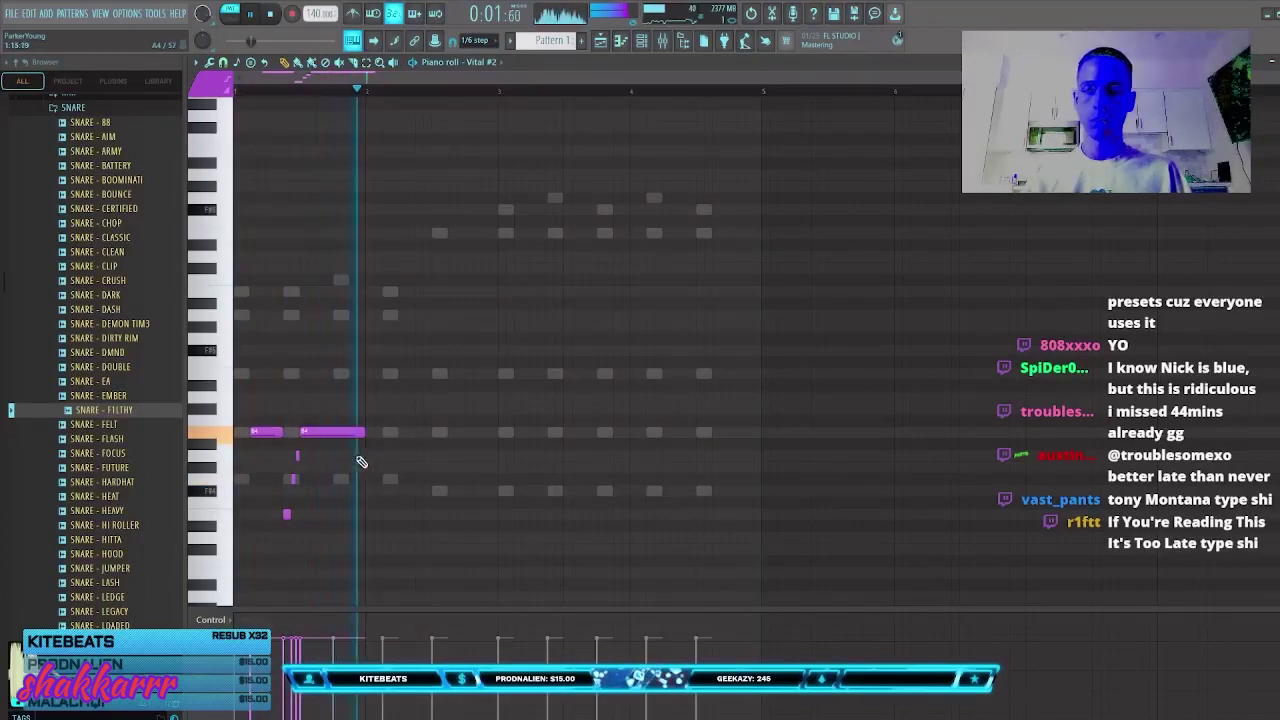
Step: Lengthen the run's final B4 into bar 2 and add an A4 note behind it, ending at bar 3
{"action": "key", "text": "space"}
{"action": "key", "text": "space"}
{"action": "left_click_drag", "start_coordinate": [363, 437], "coordinate": [406, 437]}
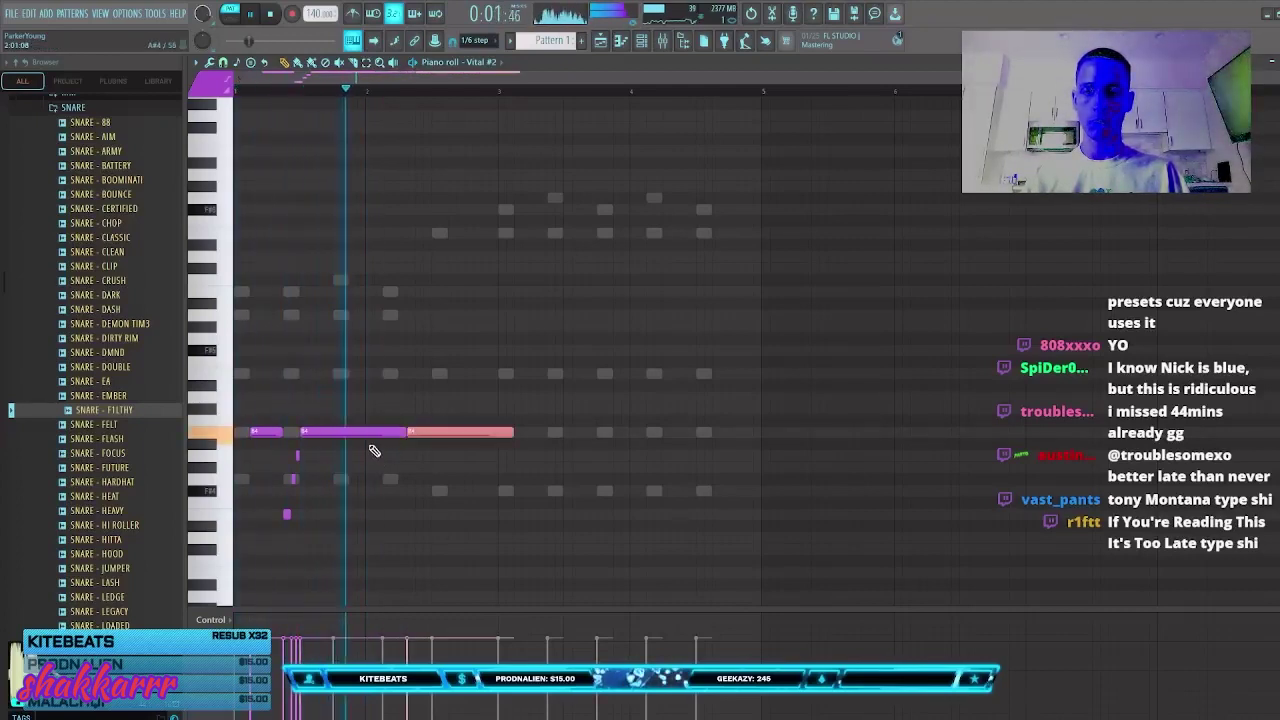
{"action": "key", "text": "shift+Down"}
{"action": "left_click", "coordinate": [374, 450], "text": "ctrl"}
{"action": "key", "text": "space"}
{"action": "mouse_move", "coordinate": [509, 456]}
{"action": "left_mouse_down"}
{"action": "mouse_move", "coordinate": [450, 459]}
{"action": "mouse_move", "coordinate": [493, 460]}
{"action": "left_mouse_up"}
{"action": "left_click", "coordinate": [470, 452], "text": "ctrl"}
{"action": "left_click", "coordinate": [464, 446], "text": "ctrl"}
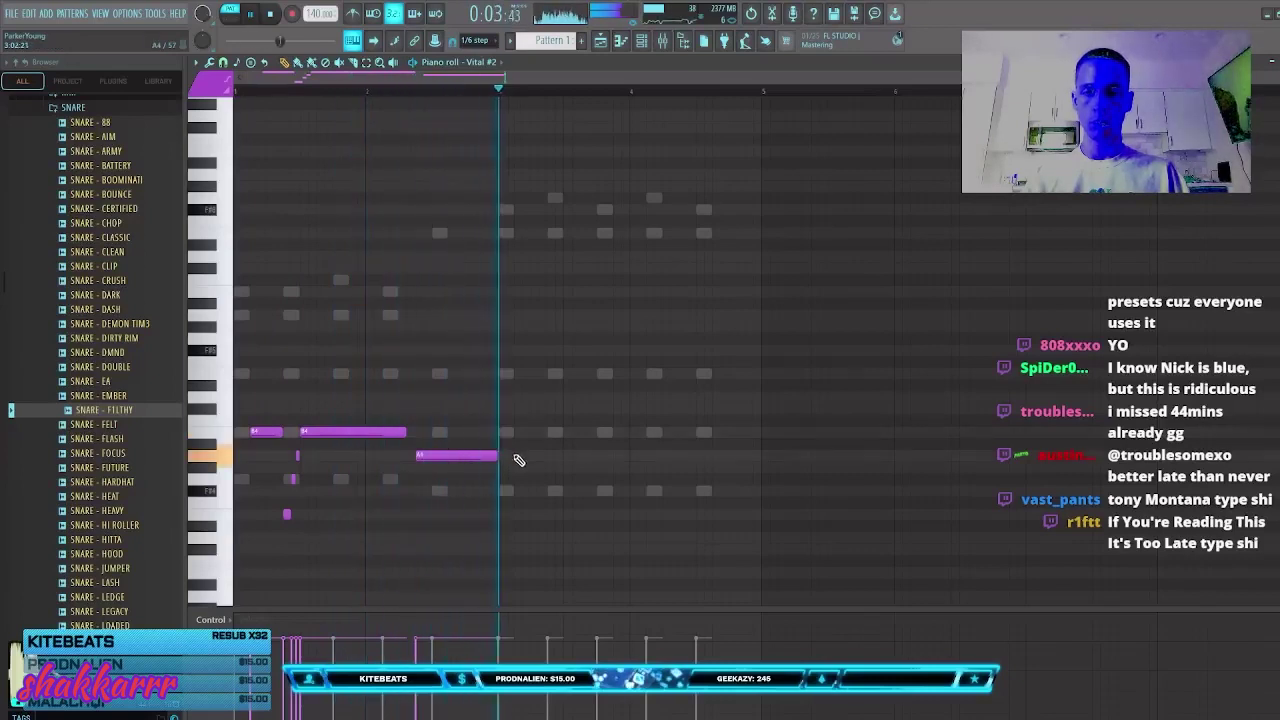
Step: Add two A4 notes in bar 3 and a D4 note in the second half of bar 4, ending at bar 5
{"action": "left_click", "coordinate": [606, 457]}
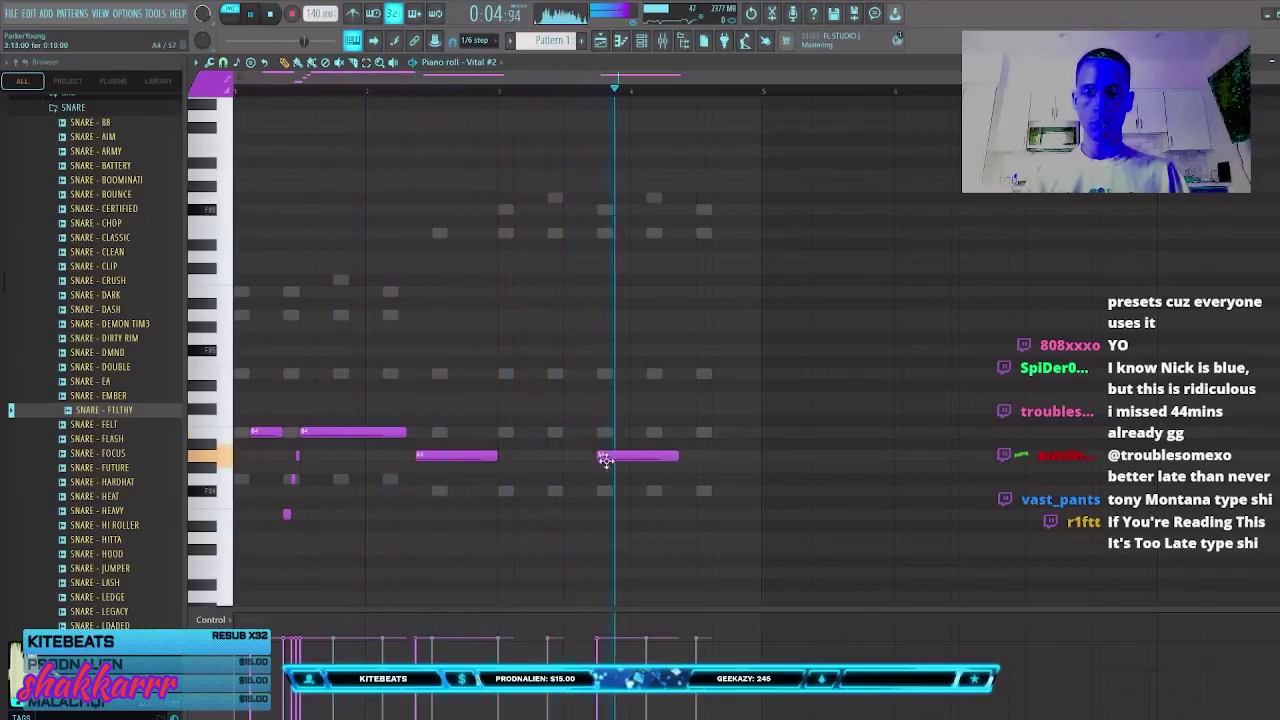
{"action": "left_click", "coordinate": [700, 538]}
{"action": "left_click_drag", "start_coordinate": [776, 541], "coordinate": [757, 540]}
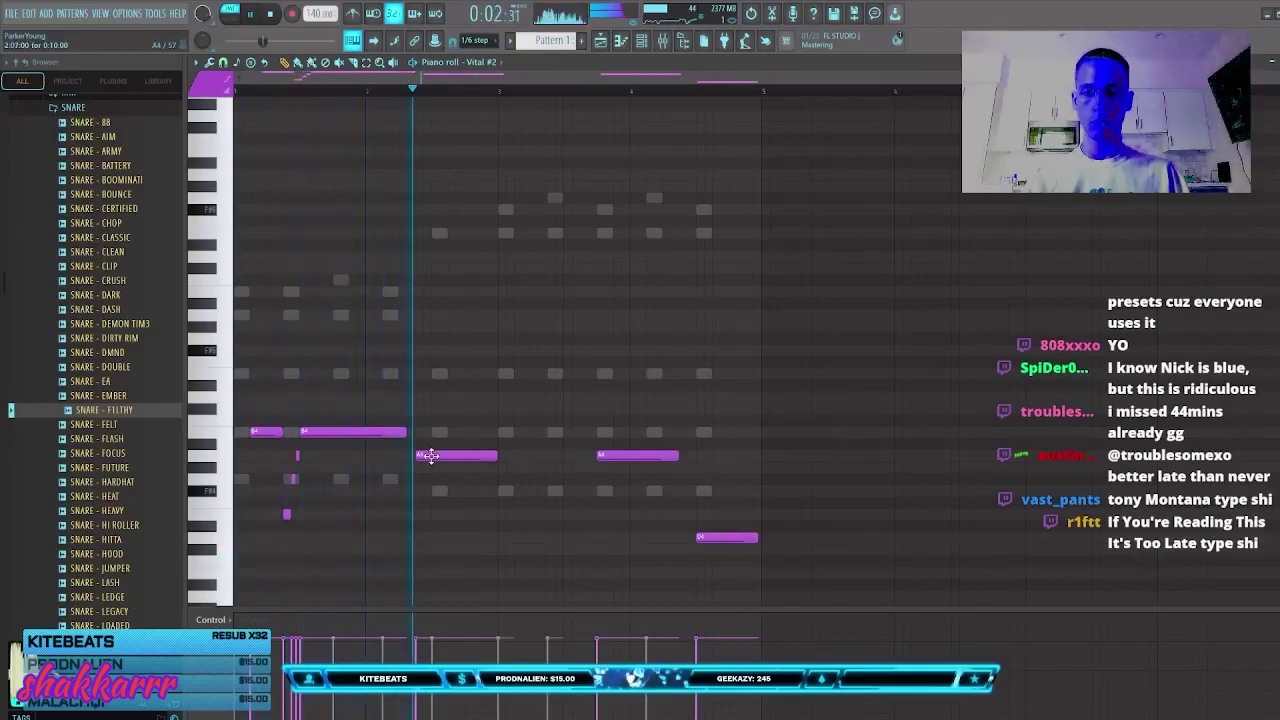
{"action": "left_click", "coordinate": [533, 456]}
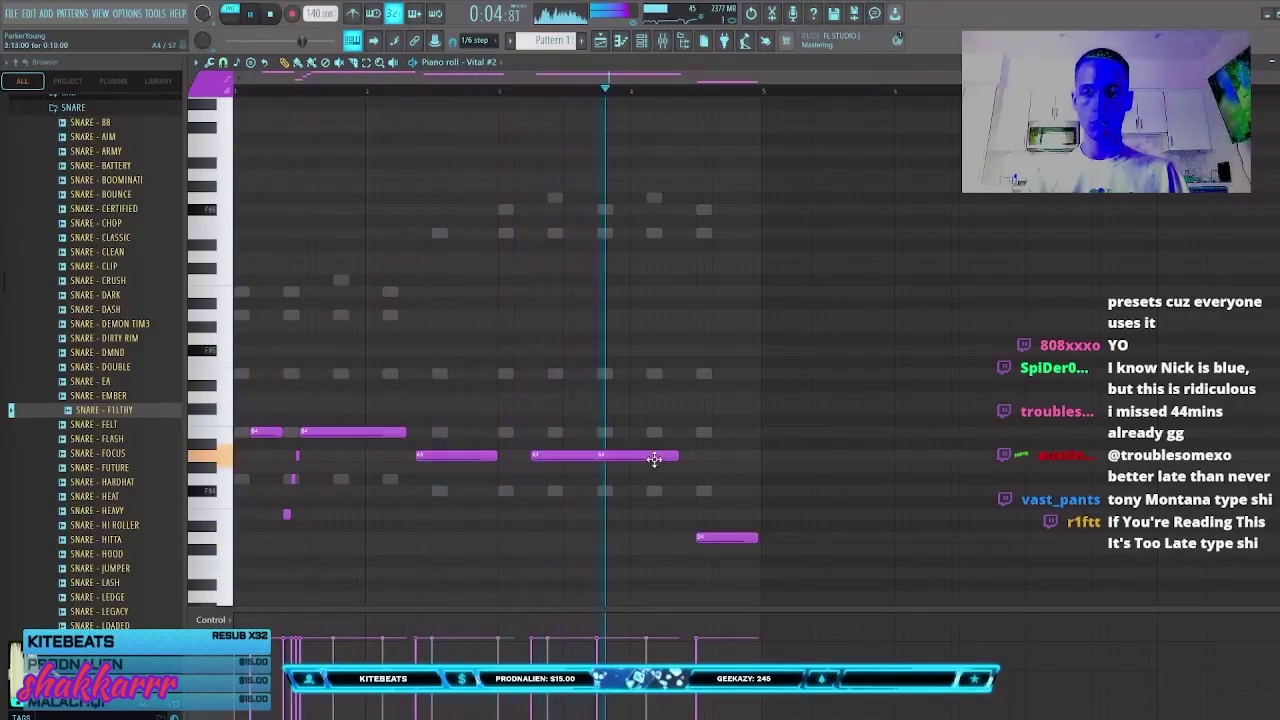
Step: Replace the D4 in bar 4 with a legato D5, E5, F#5, D5, B4 run that ends at bar 5
{"action": "left_click_drag", "start_coordinate": [685, 409], "coordinate": [684, 399]}
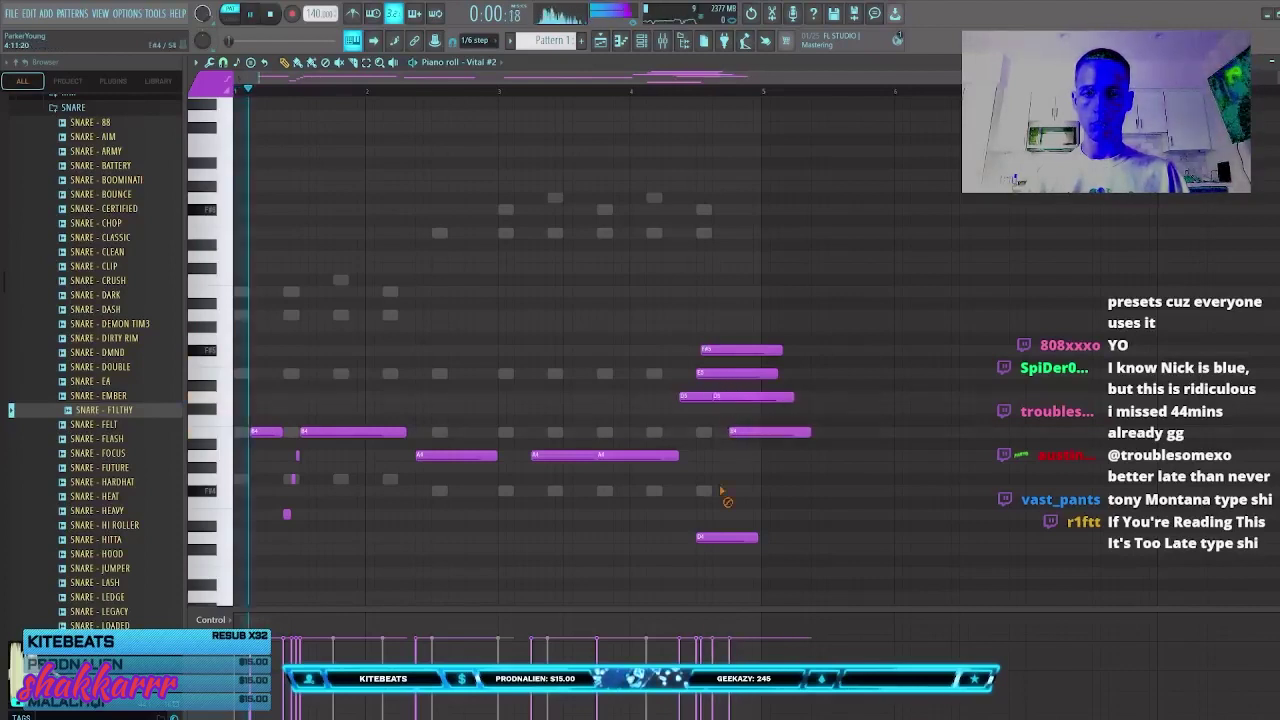
{"action": "key", "text": "ctrl+l"}
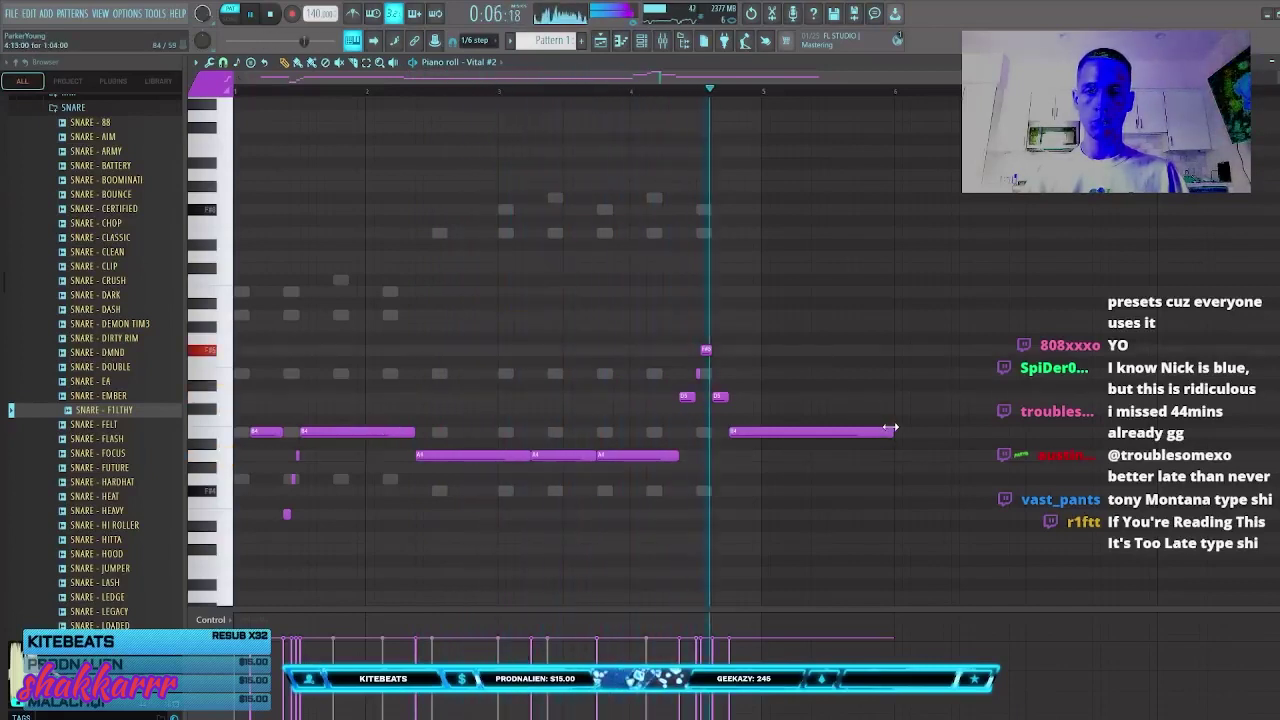
{"action": "left_click_drag", "start_coordinate": [890, 427], "coordinate": [763, 431]}
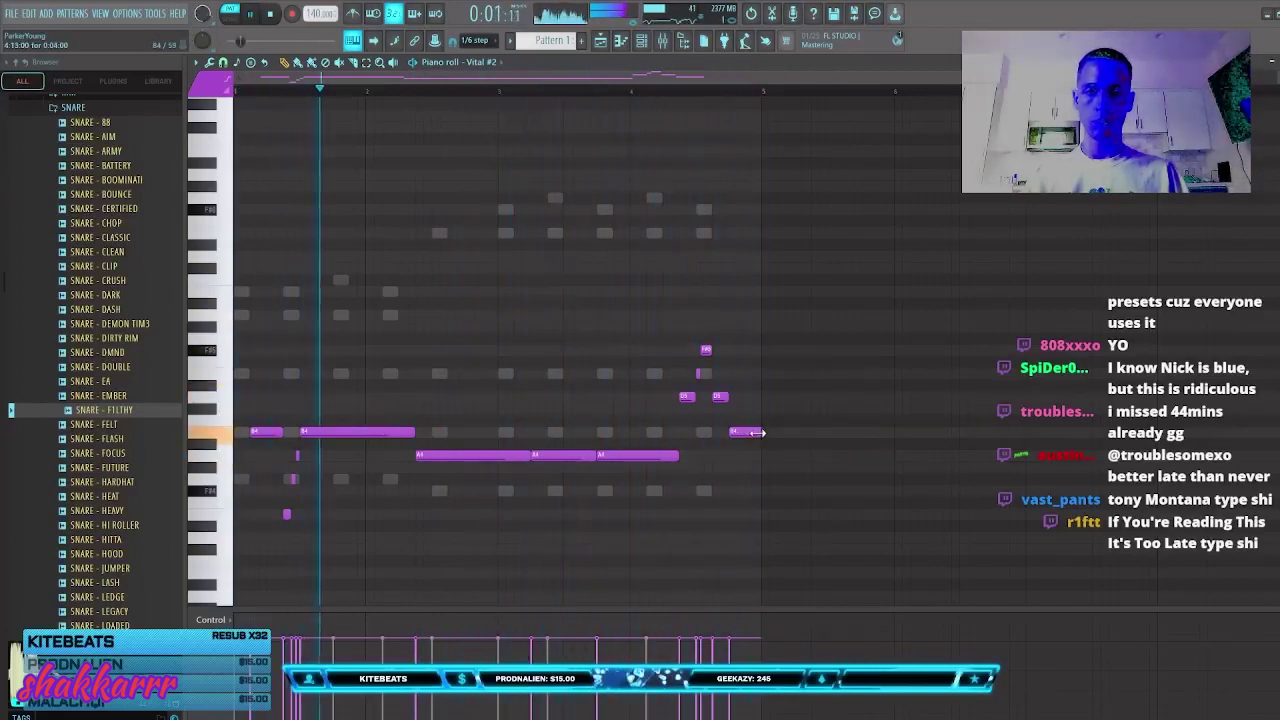
Step: Add Fruity parametric EQ 2 to Vital #2's mixer track, cut its lows and highs, and lower the main level
{"action": "key", "text": "Escape"}
{"action": "key", "text": "F9"}
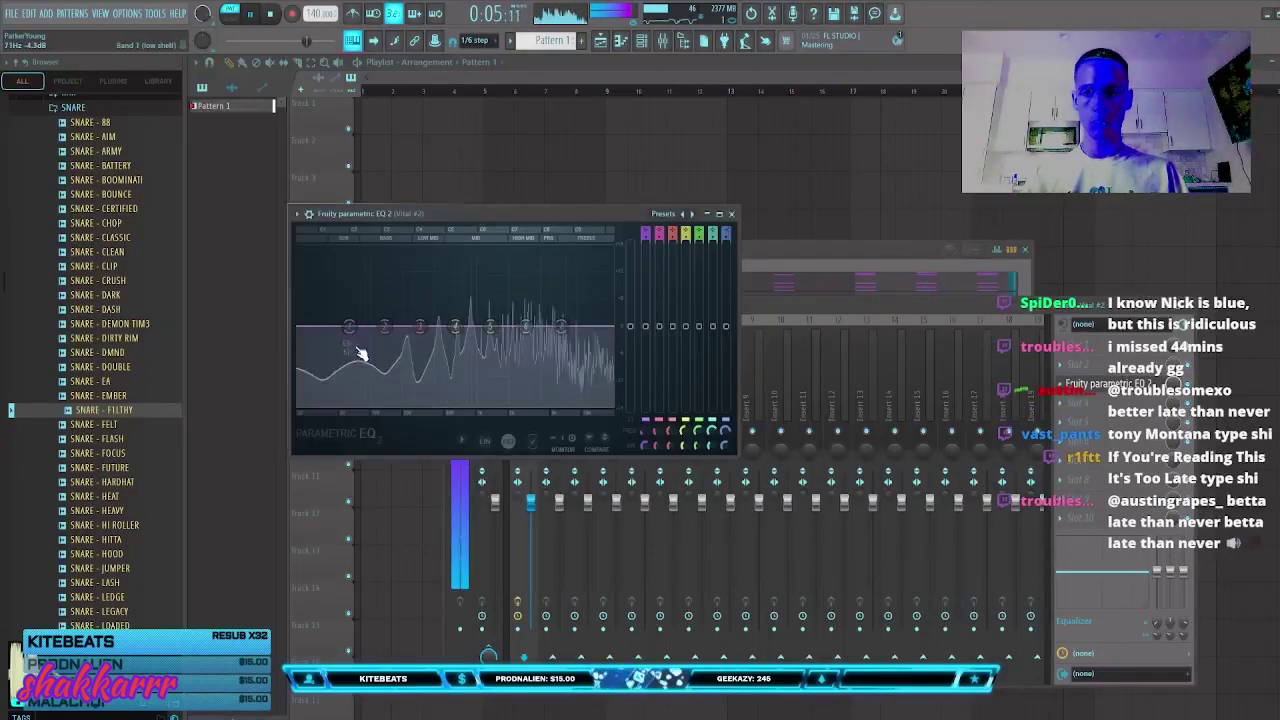
{"action": "left_click_drag", "start_coordinate": [349, 326], "coordinate": [406, 405]}
{"action": "left_click_drag", "start_coordinate": [630, 326], "coordinate": [630, 368]}
{"action": "left_click_drag", "start_coordinate": [561, 326], "coordinate": [552, 382]}
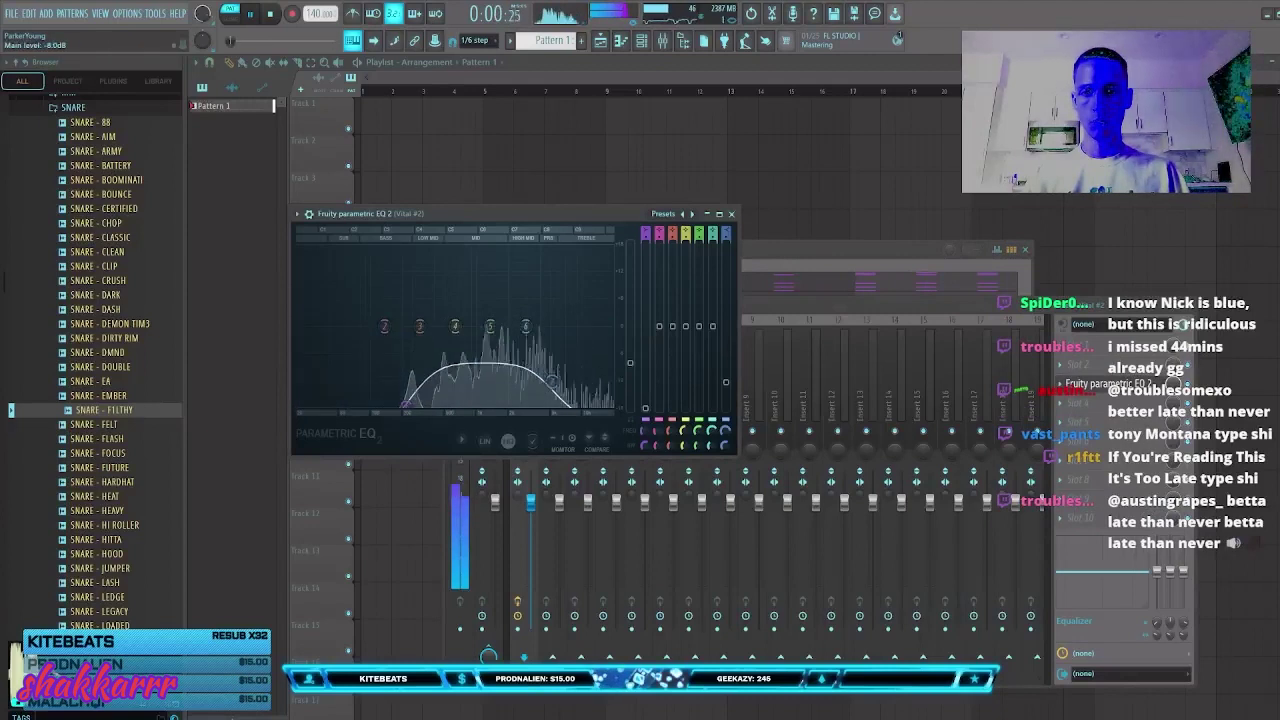
Step: Raise the EQ's main level slightly, pull two more bands down toward the highs, and close the EQ and mixer
{"action": "left_click_drag", "start_coordinate": [630, 368], "coordinate": [630, 342]}
{"action": "left_click_drag", "start_coordinate": [525, 326], "coordinate": [552, 363]}
{"action": "left_click_drag", "start_coordinate": [455, 326], "coordinate": [590, 379]}
{"action": "key", "text": "Escape"}
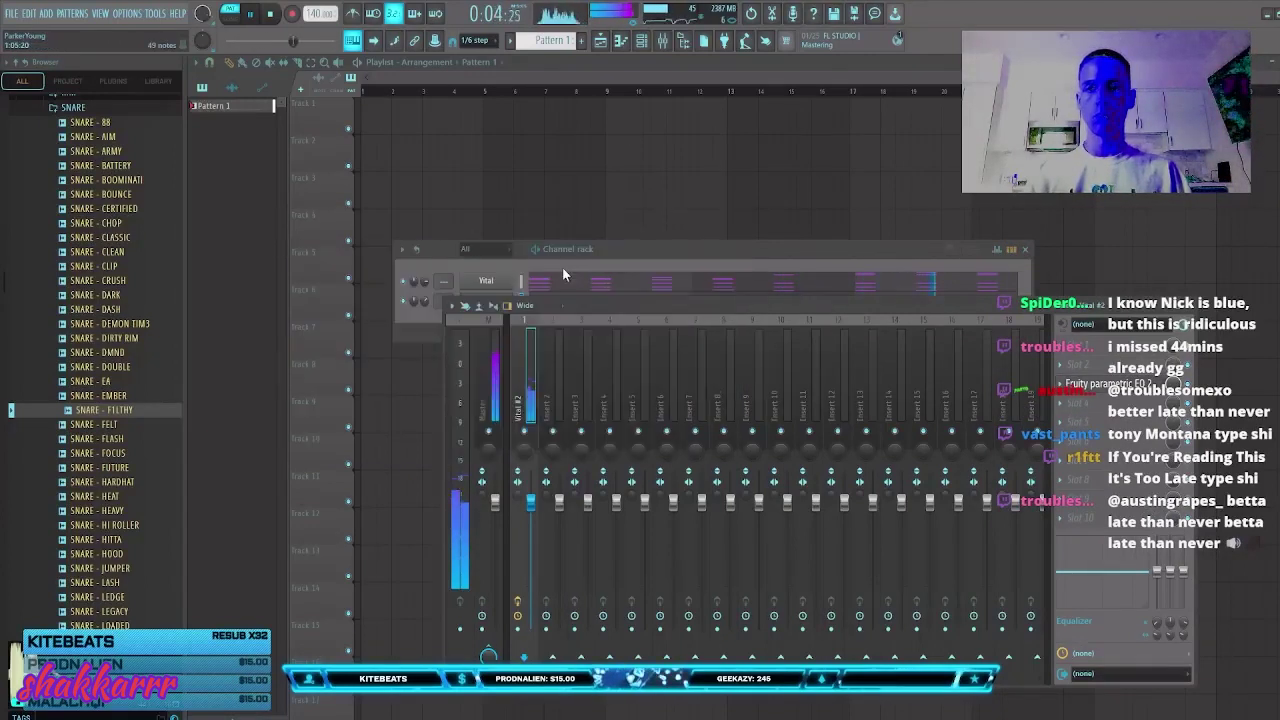
{"action": "key", "text": "Escape"}
Step: Add a third Vital instance, try the Dispersed Grit preset, and load Digital roller
{"action": "left_click", "coordinate": [508, 302]}
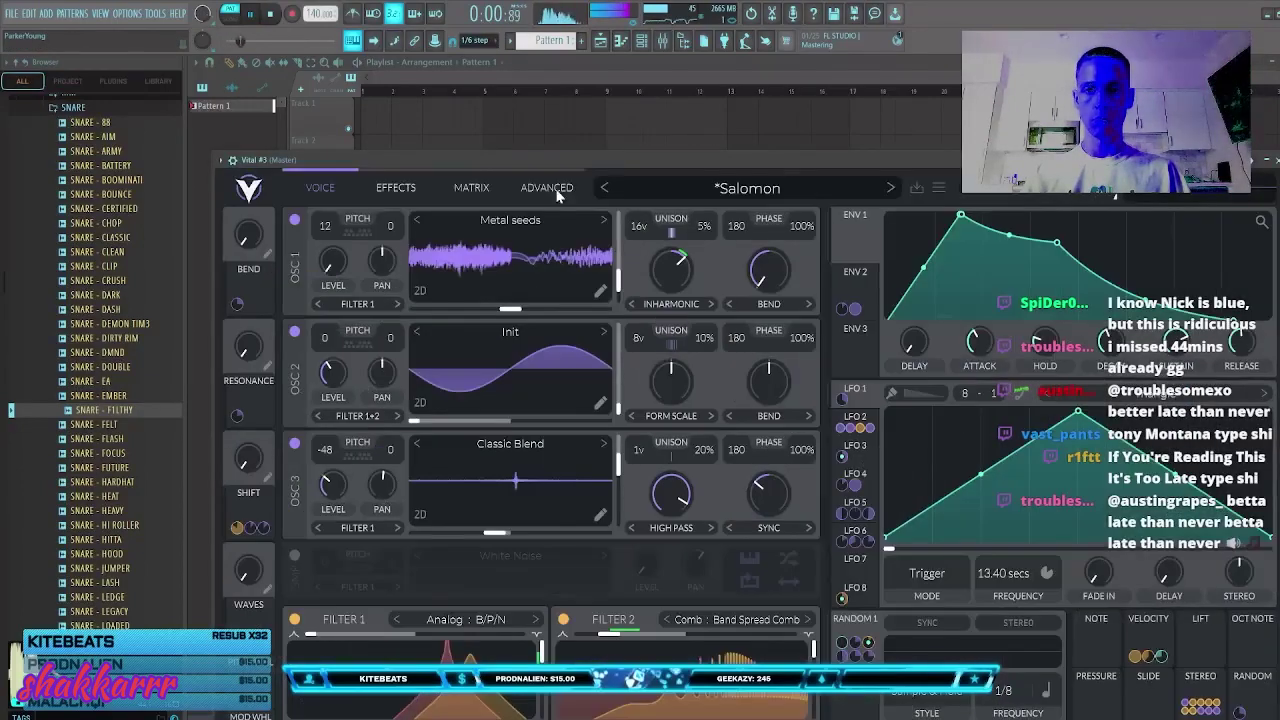
{"action": "left_click", "coordinate": [723, 190]}
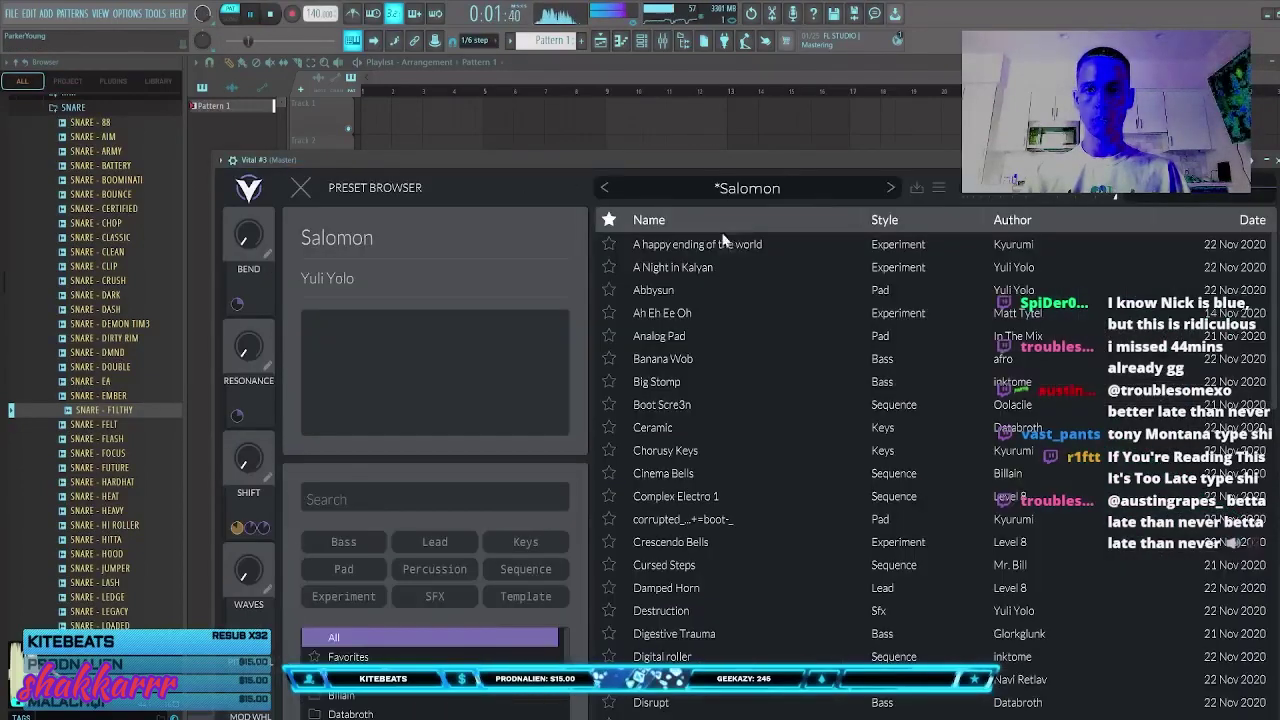
{"action": "scroll", "coordinate": [700, 450], "scroll_direction": "down", "scroll_amount": 5}
{"action": "left_click", "coordinate": [668, 504]}
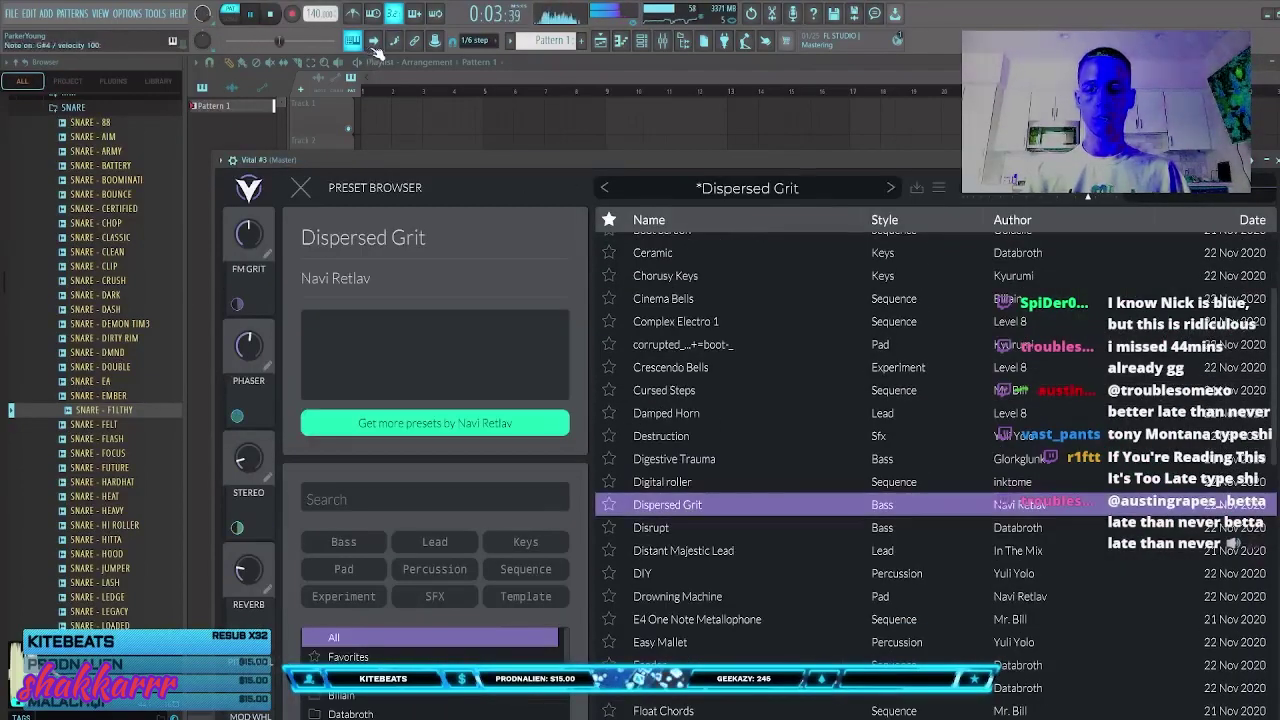
{"action": "left_click", "coordinate": [716, 476]}
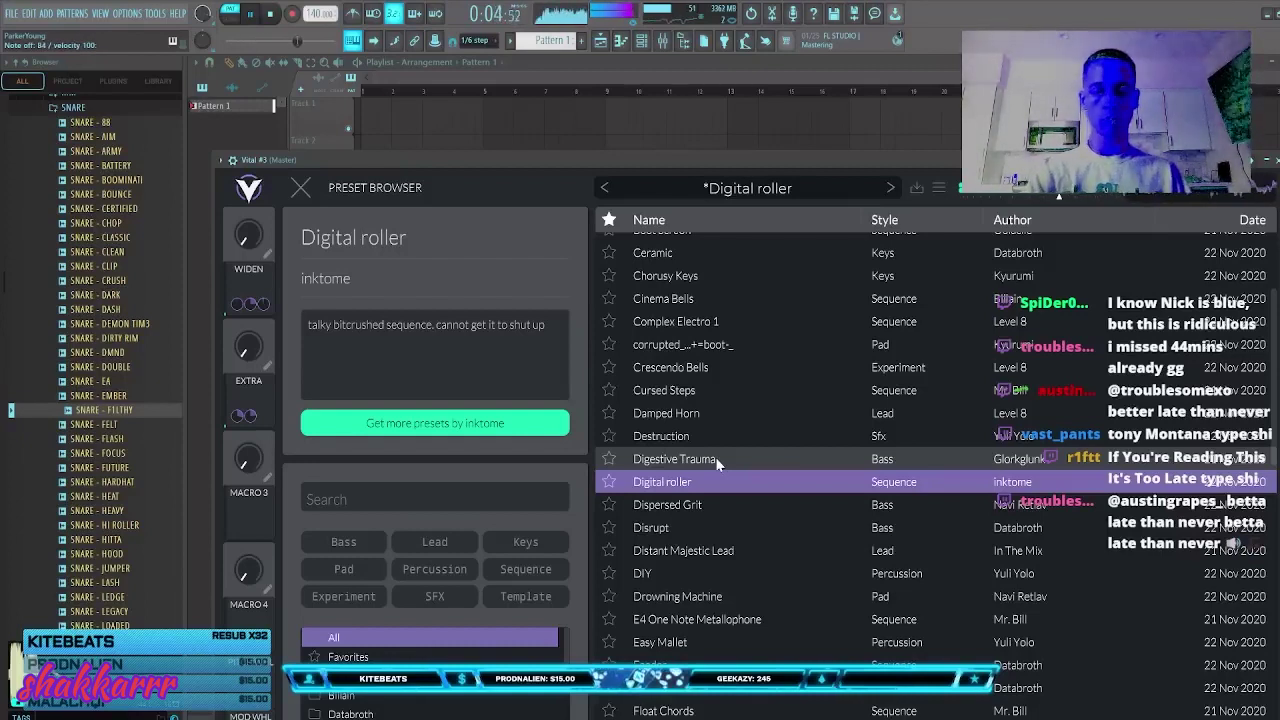
Step: Set the snap to 1/2 beat and record a live melody on the Vital #3 channel over the looping pattern
{"action": "left_click", "coordinate": [641, 44]}
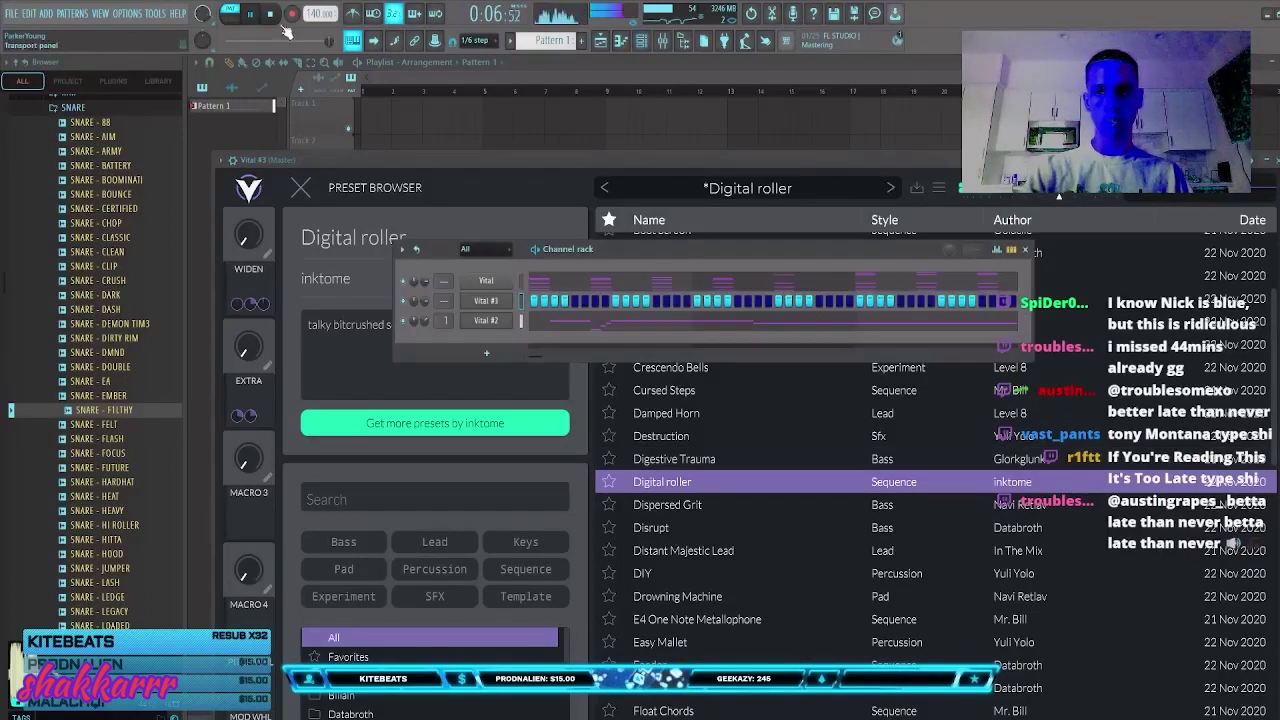
{"action": "key", "text": "space"}
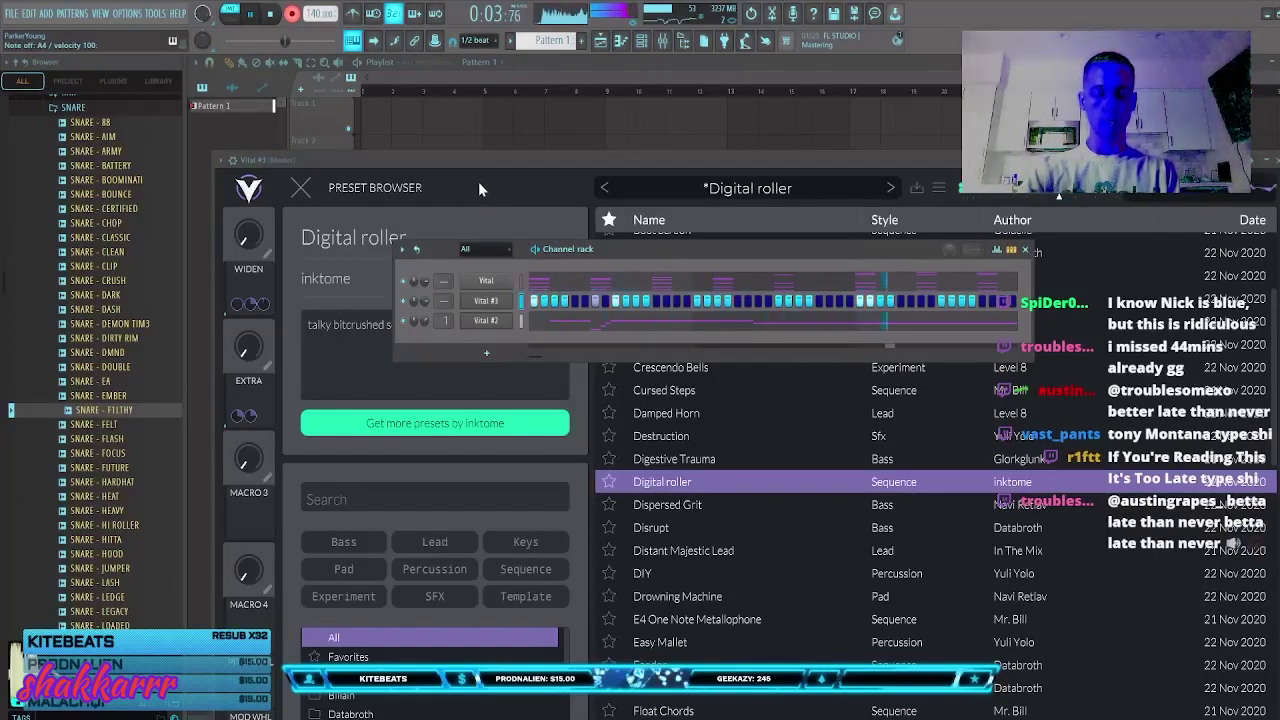
{"action": "key", "text": "space"}
{"action": "key", "text": "space"}
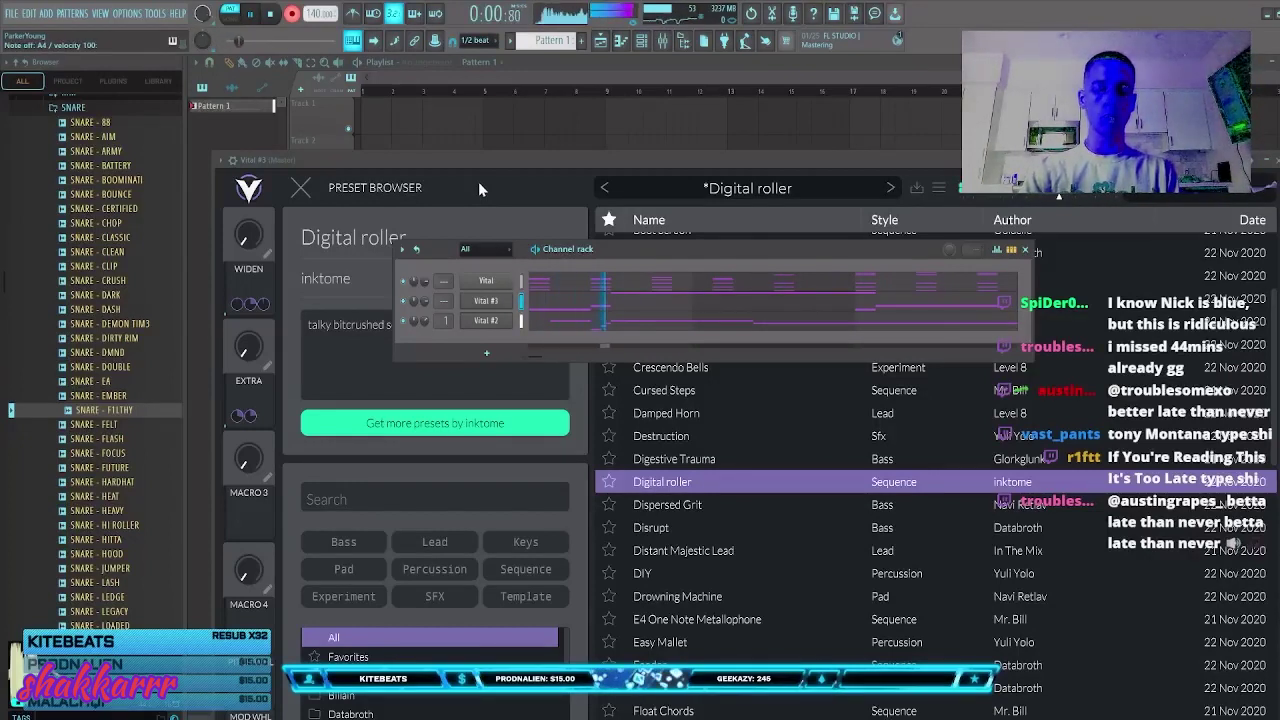
{"action": "key", "text": "space"}
{"action": "key", "text": "space"}
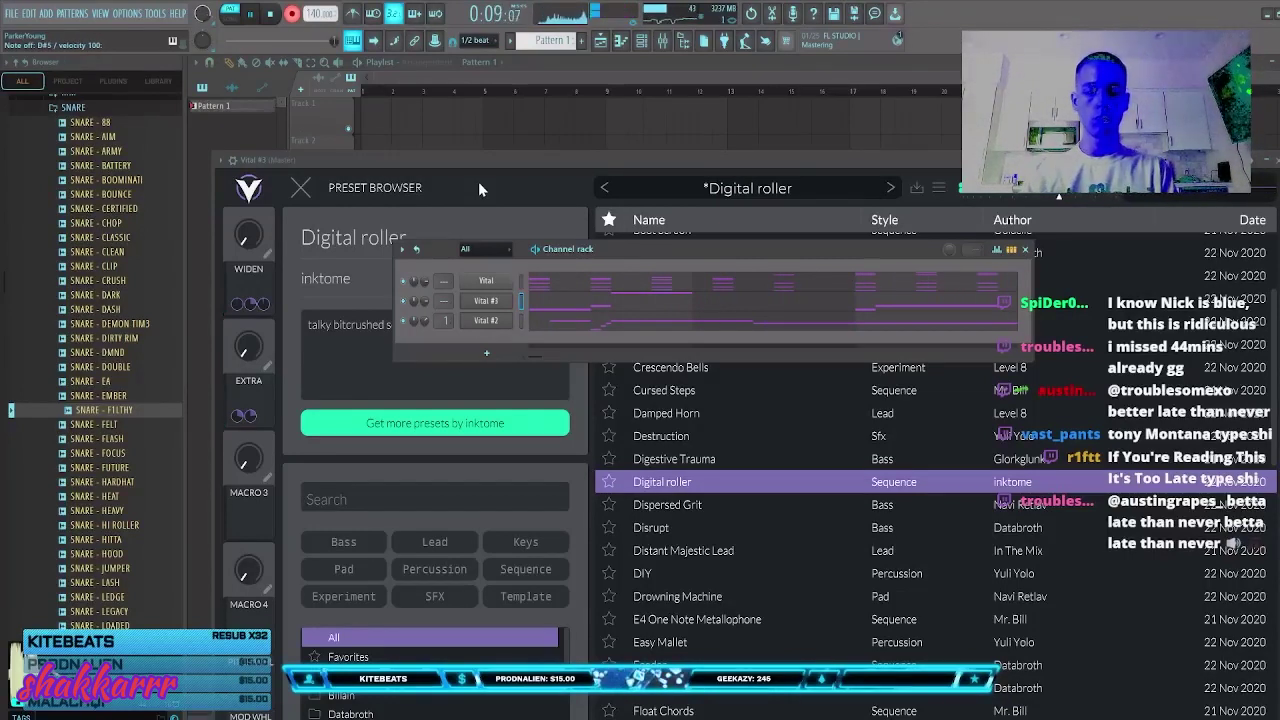
Step: Undo the last recorded take and open Vital #3's melody in the piano roll
{"action": "key", "text": "space"}
{"action": "key", "text": "ctrl+z"}
{"action": "key", "text": "space"}
{"action": "left_click", "coordinate": [562, 312]}
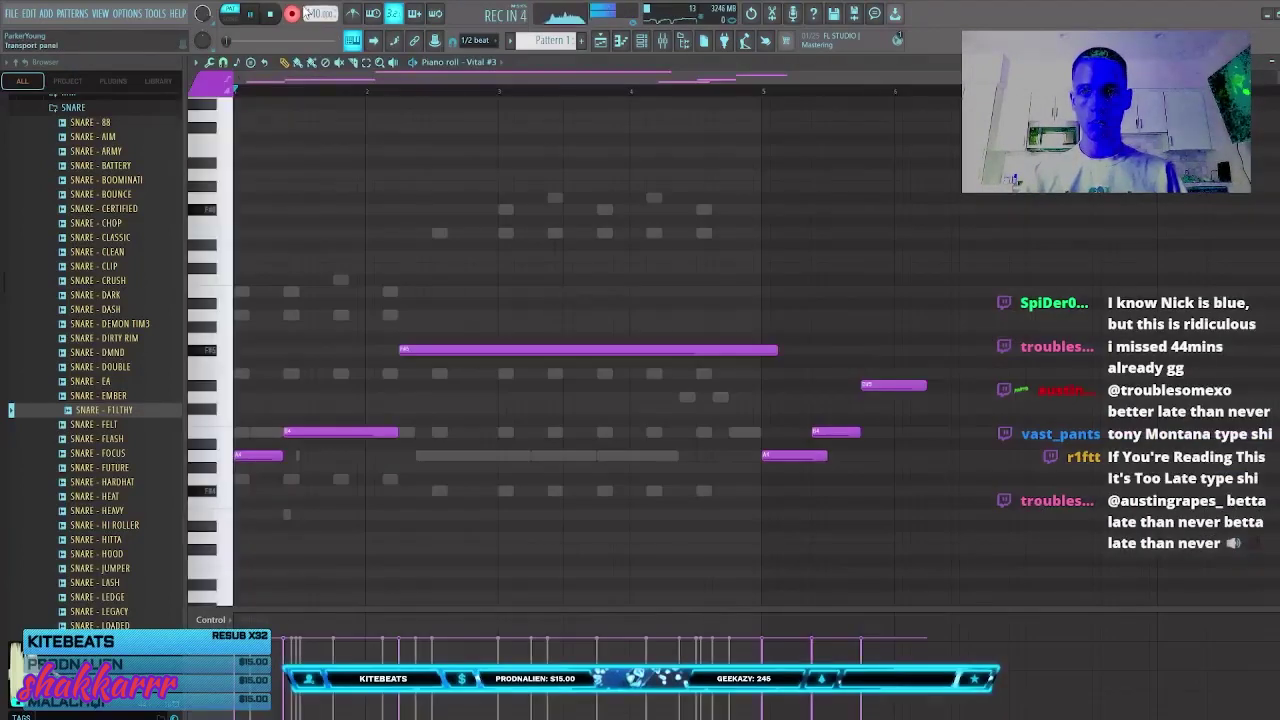
Step: Trim the recorded melody to a two-bar A4, B4, F#5 phrase and duplicate it into bars 3 and 4
{"action": "left_click_drag", "start_coordinate": [775, 348], "coordinate": [503, 349]}
{"action": "left_click_drag", "start_coordinate": [716, 330], "coordinate": [1233, 673]}
{"action": "key", "text": "Delete"}
{"action": "key", "text": "ctrl+b"}
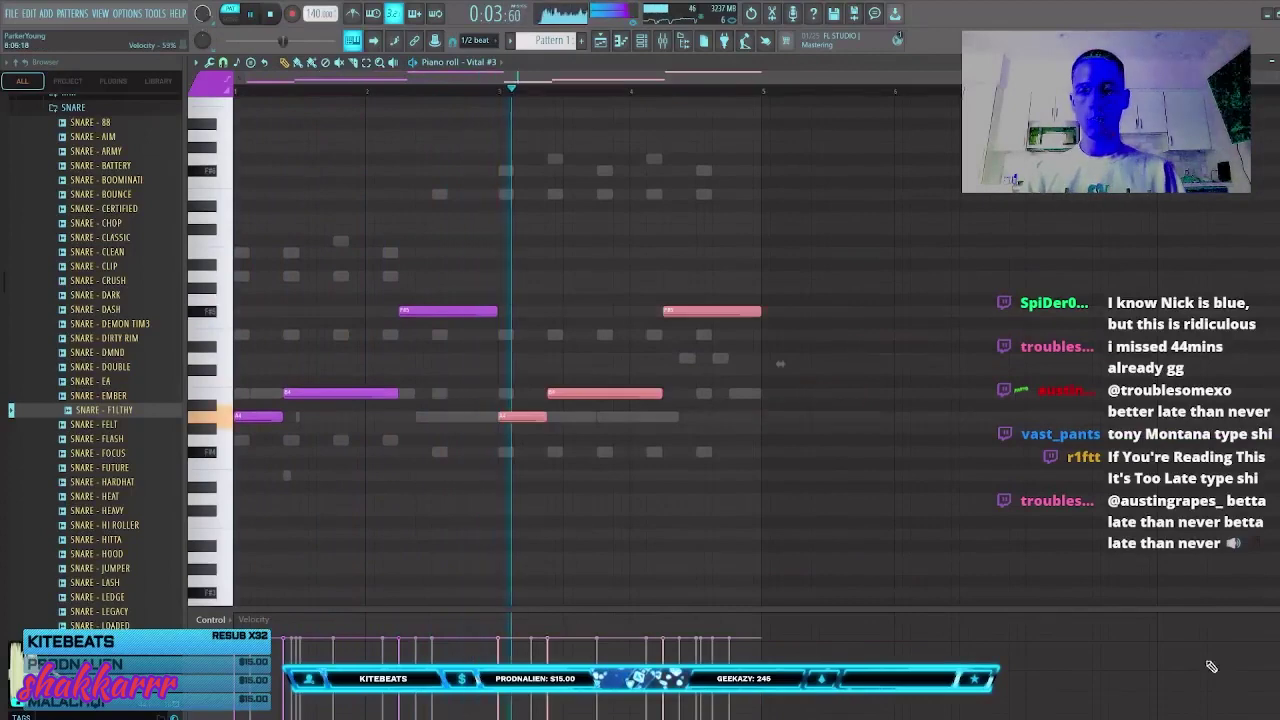
Step: Lower the final F#5 note of the Vital #3 melody in bar 4 to E5
{"action": "left_click_drag", "start_coordinate": [771, 271], "coordinate": [685, 364]}
{"action": "key", "text": "shift+Down"}
{"action": "key", "text": "shift+Down"}
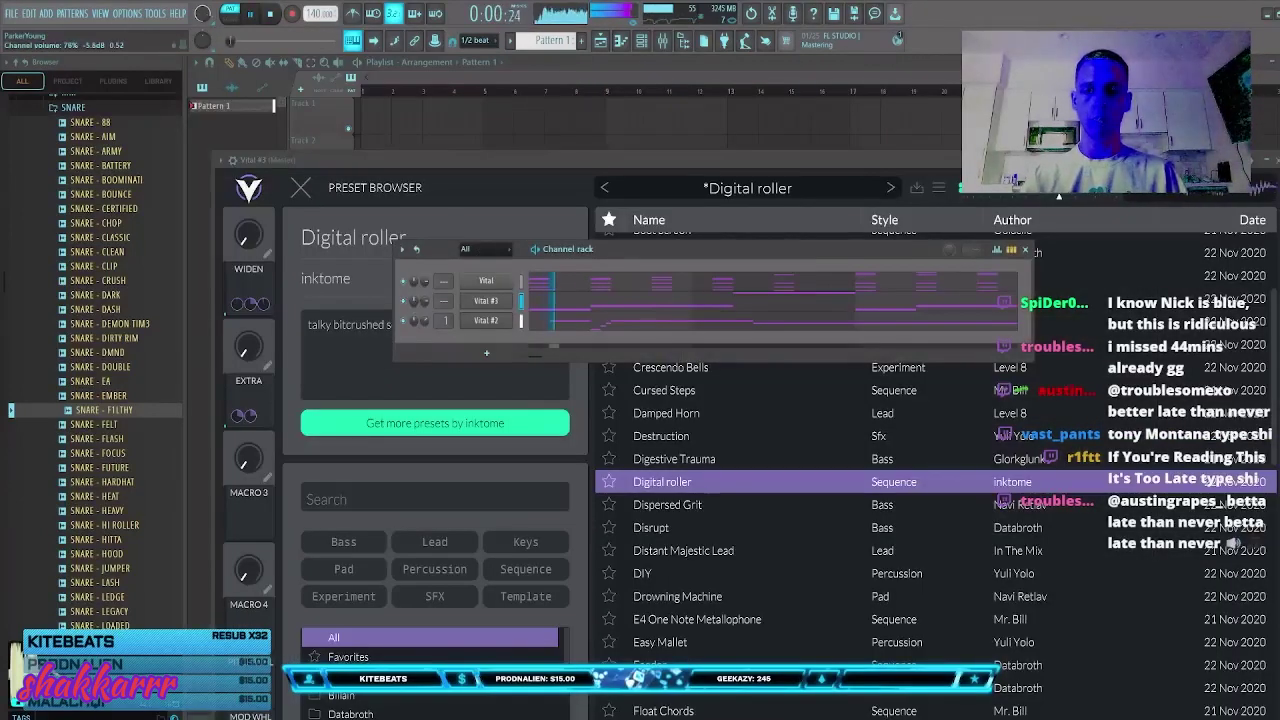
Step: Add a fourth Vital instance, try the A Night in Kalyan preset, and load Banana Wob
{"action": "left_click", "coordinate": [482, 281]}
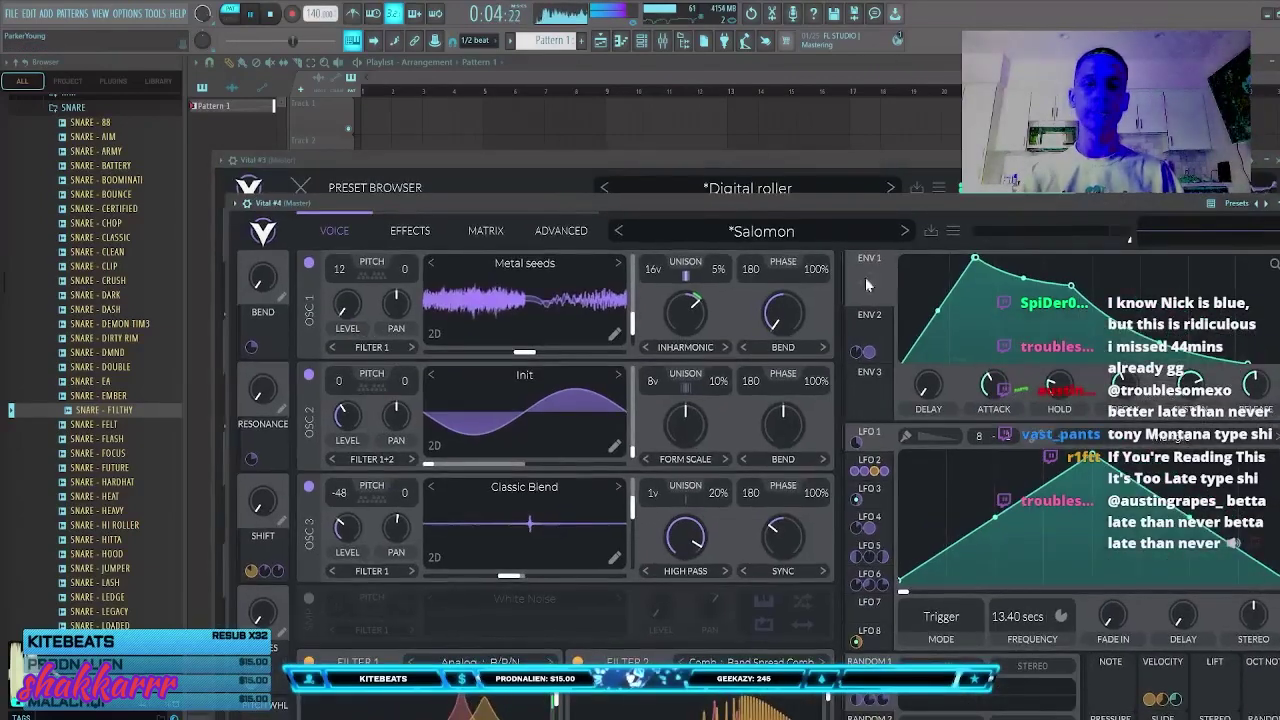
{"action": "left_click", "coordinate": [805, 232]}
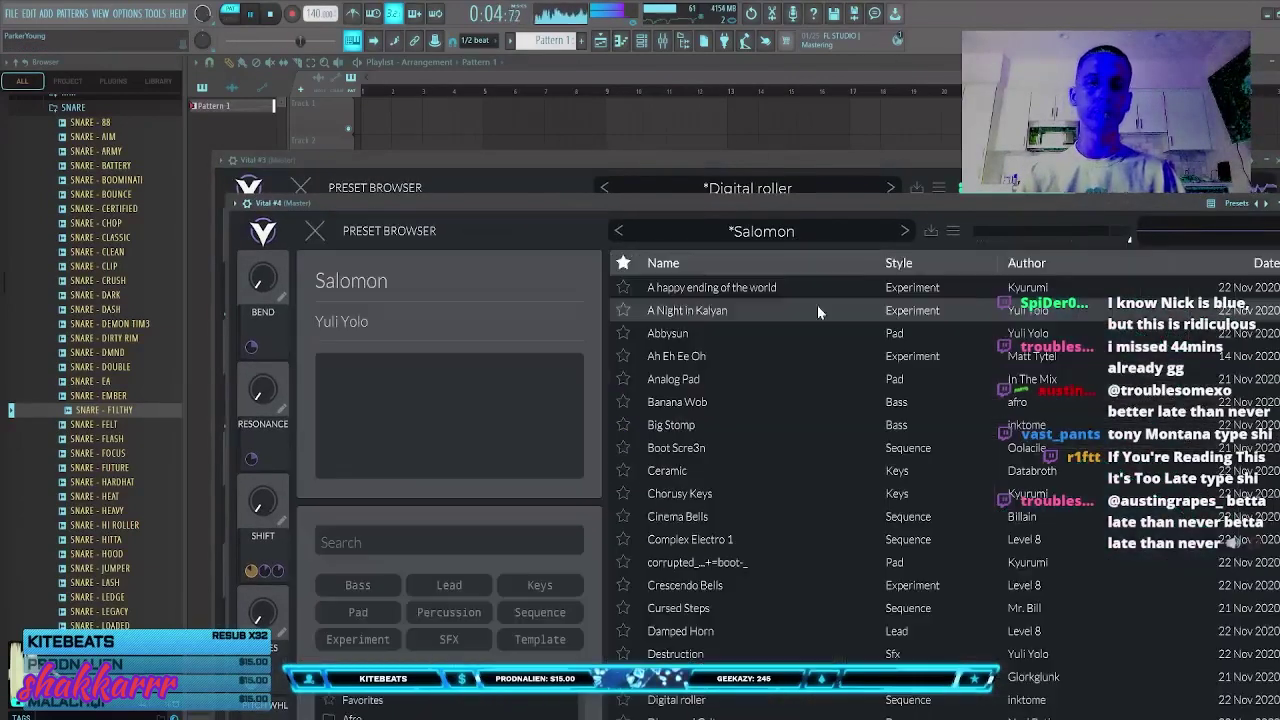
{"action": "scroll", "coordinate": [789, 399], "scroll_direction": "down", "scroll_amount": 5}
{"action": "scroll", "coordinate": [787, 395], "scroll_direction": "up", "scroll_amount": 4}
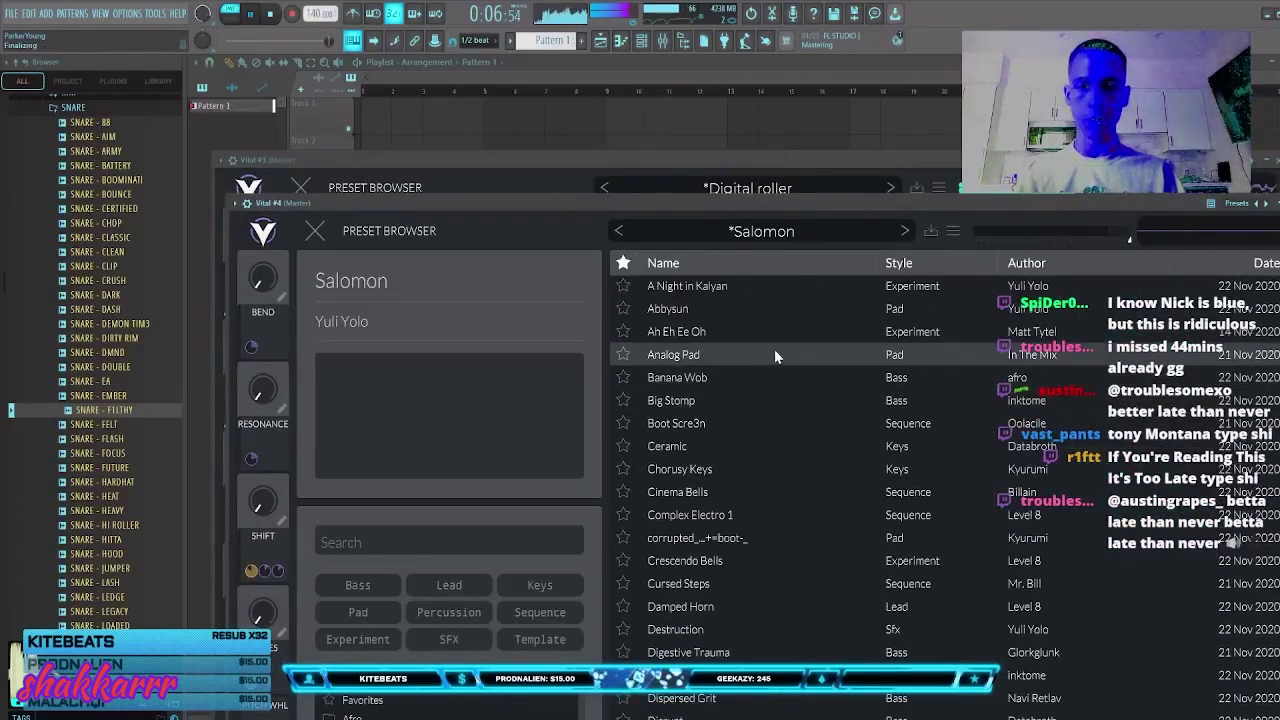
{"action": "scroll", "coordinate": [774, 349], "scroll_direction": "up", "scroll_amount": 1}
{"action": "left_click", "coordinate": [735, 310]}
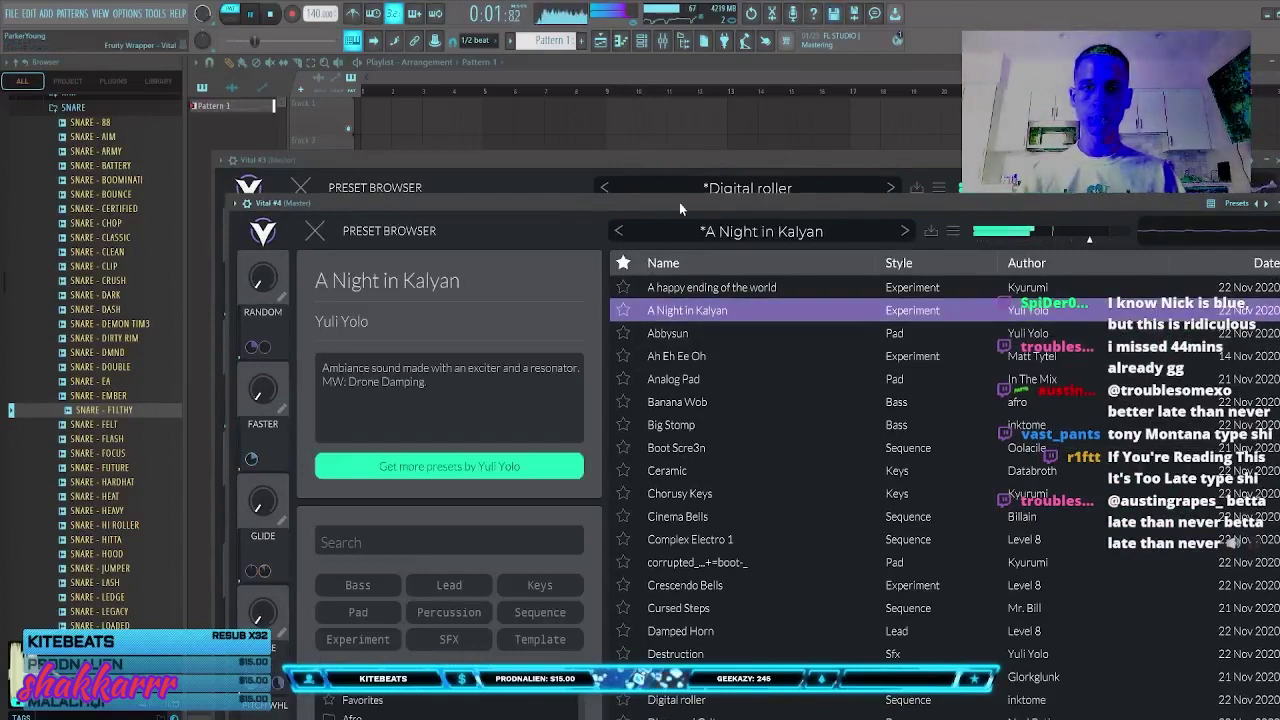
{"action": "left_click_drag", "start_coordinate": [679, 203], "coordinate": [649, 216]}
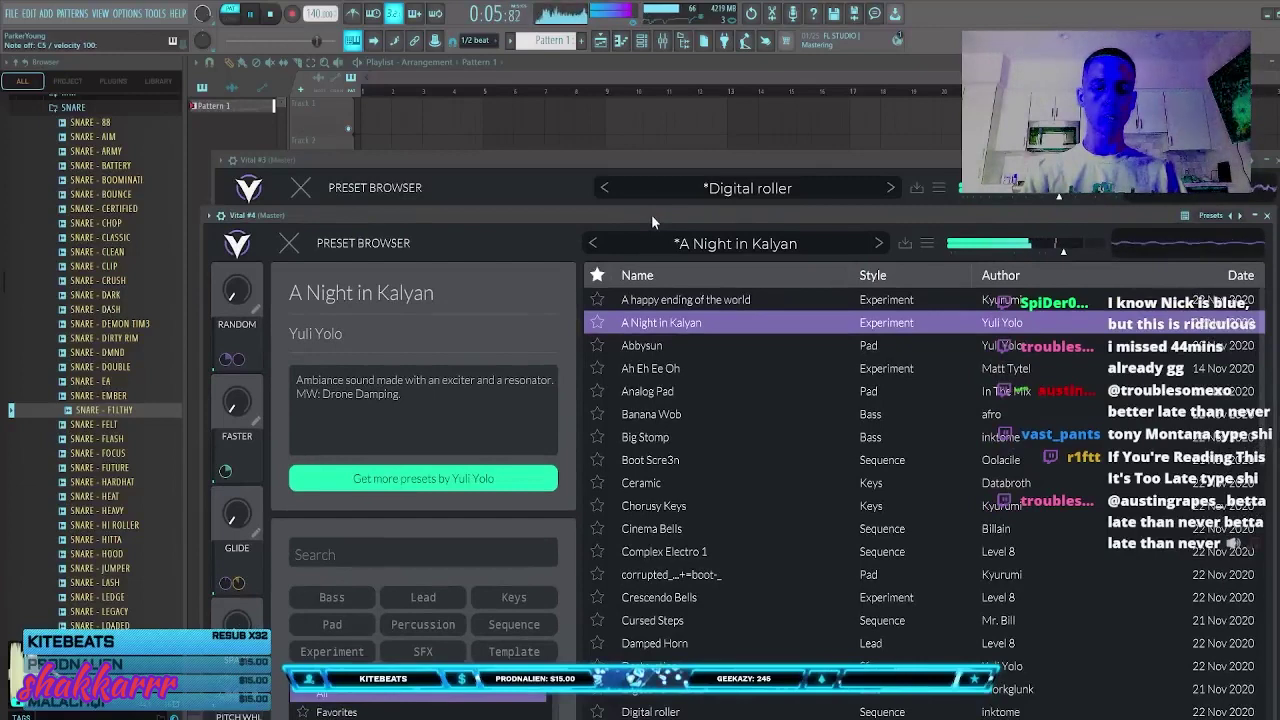
{"action": "left_click", "coordinate": [797, 414]}
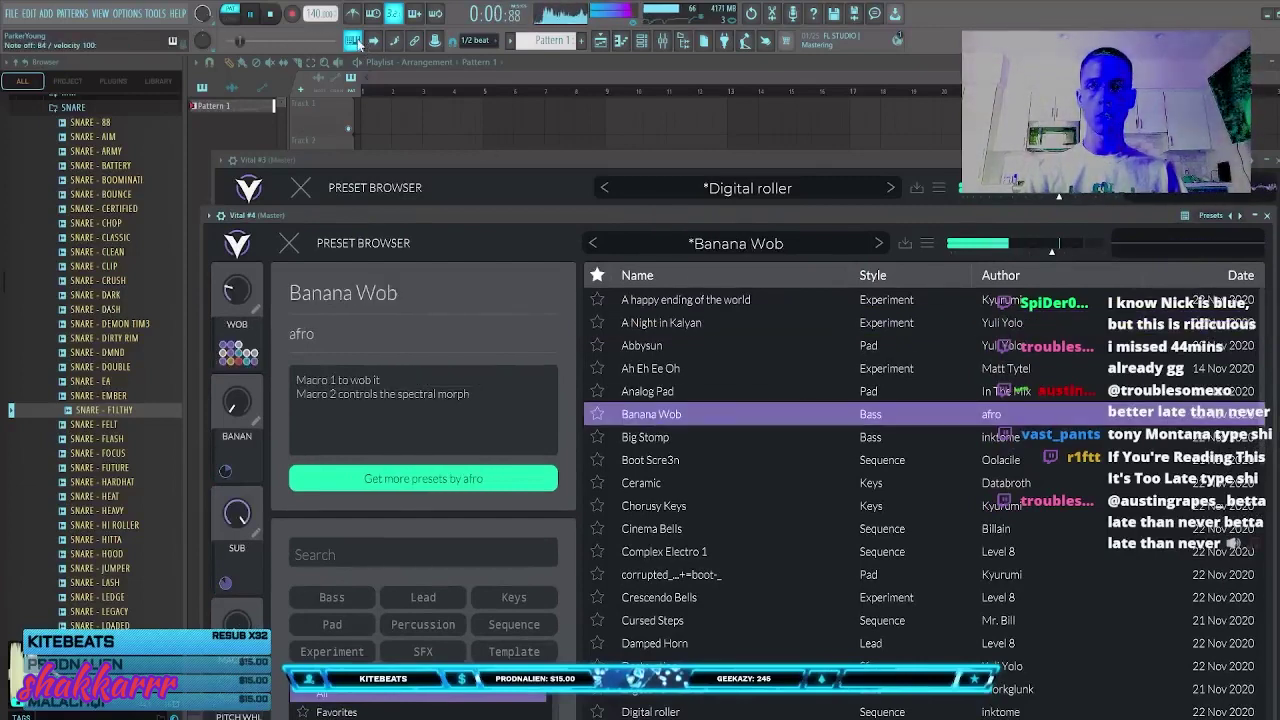
Step: Close the open Vital windows and adjust Vital #2's channel volume in the channel rack
{"action": "left_click", "coordinate": [627, 161]}
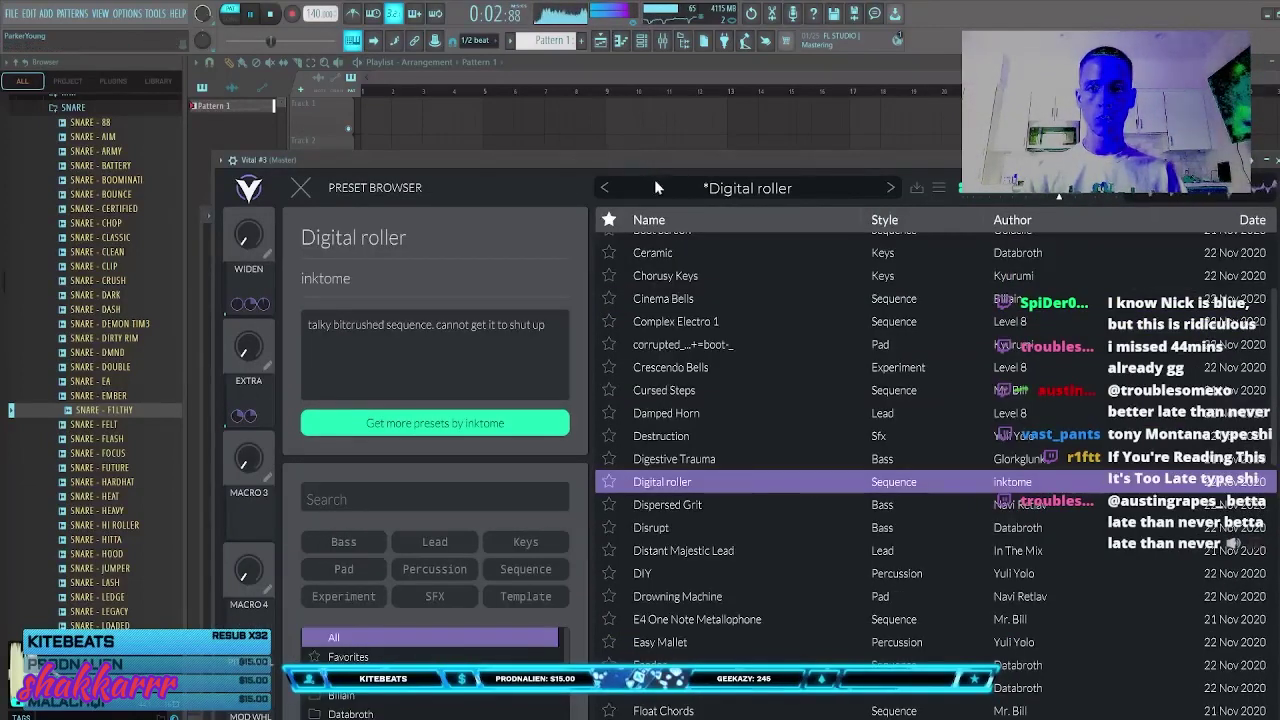
{"action": "key", "text": "Escape"}
{"action": "left_click", "coordinate": [641, 42]}
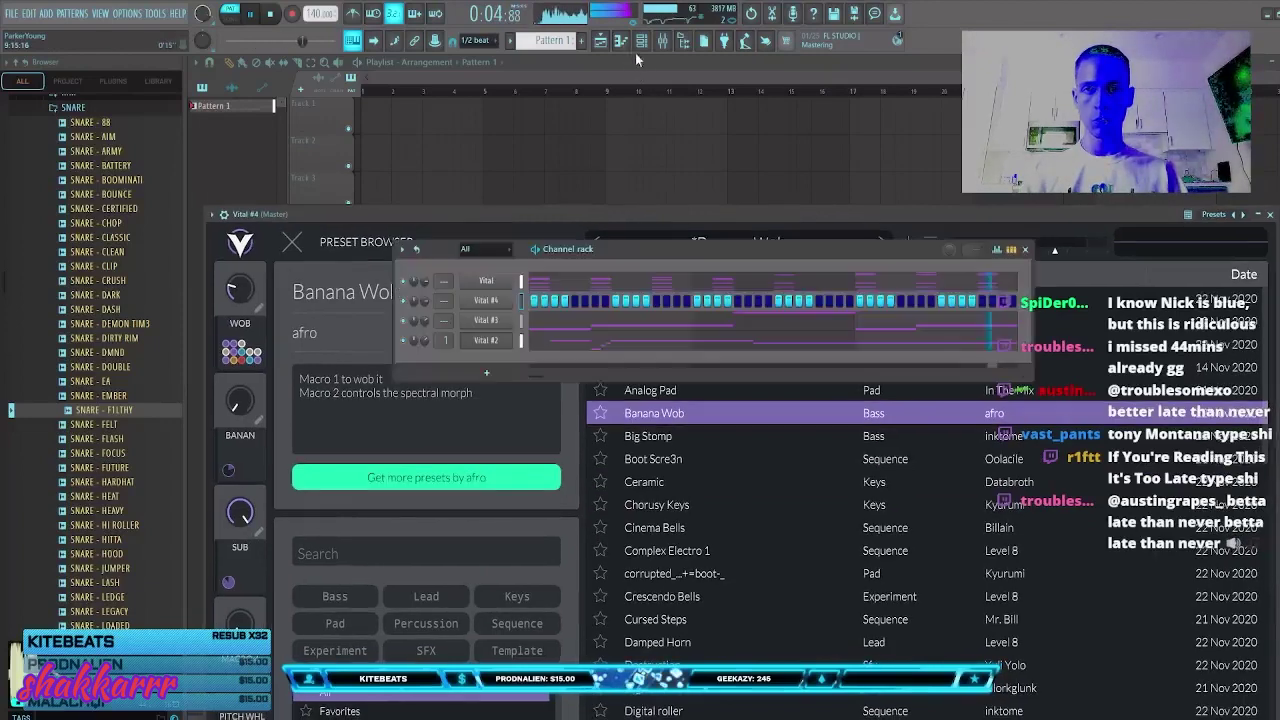
{"action": "key", "text": "Escape"}
{"action": "left_click", "coordinate": [641, 43]}
{"action": "left_click", "coordinate": [641, 43]}
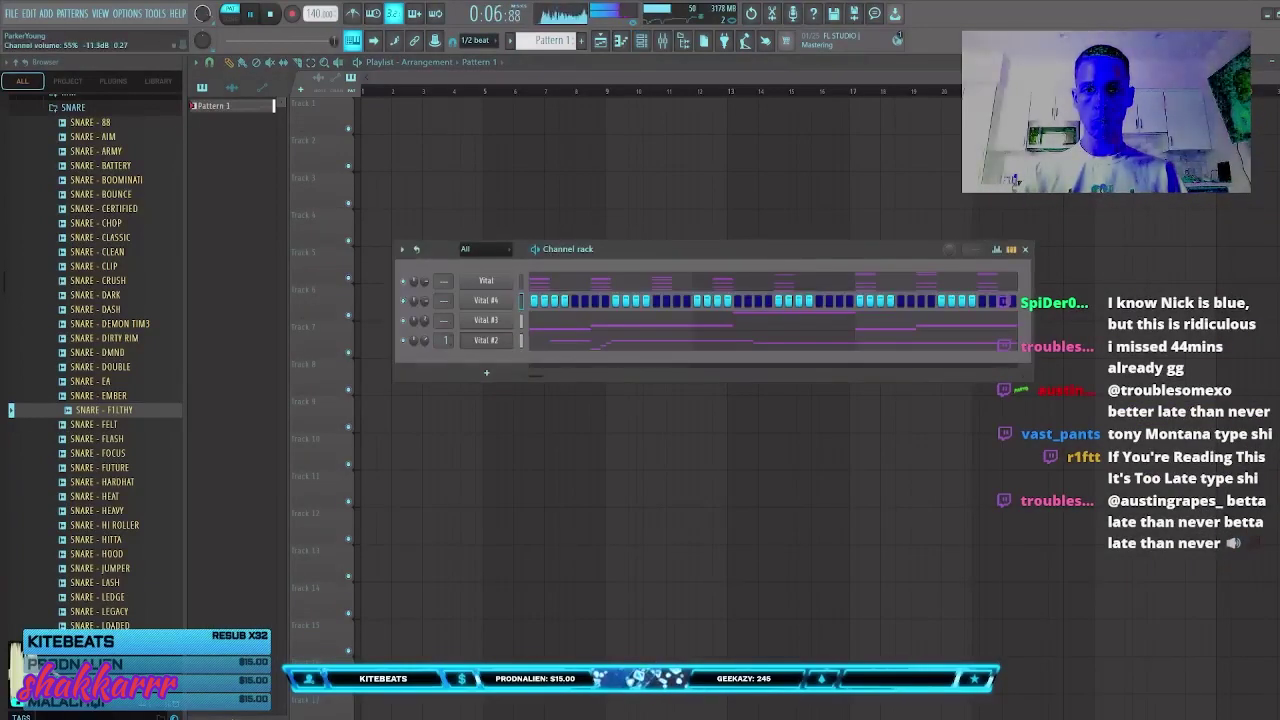
{"action": "mouse_move", "coordinate": [424, 340]}
{"action": "left_mouse_down"}
{"action": "mouse_move", "coordinate": [424, 362]}
{"action": "mouse_move", "coordinate": [424, 335]}
{"action": "left_mouse_up"}
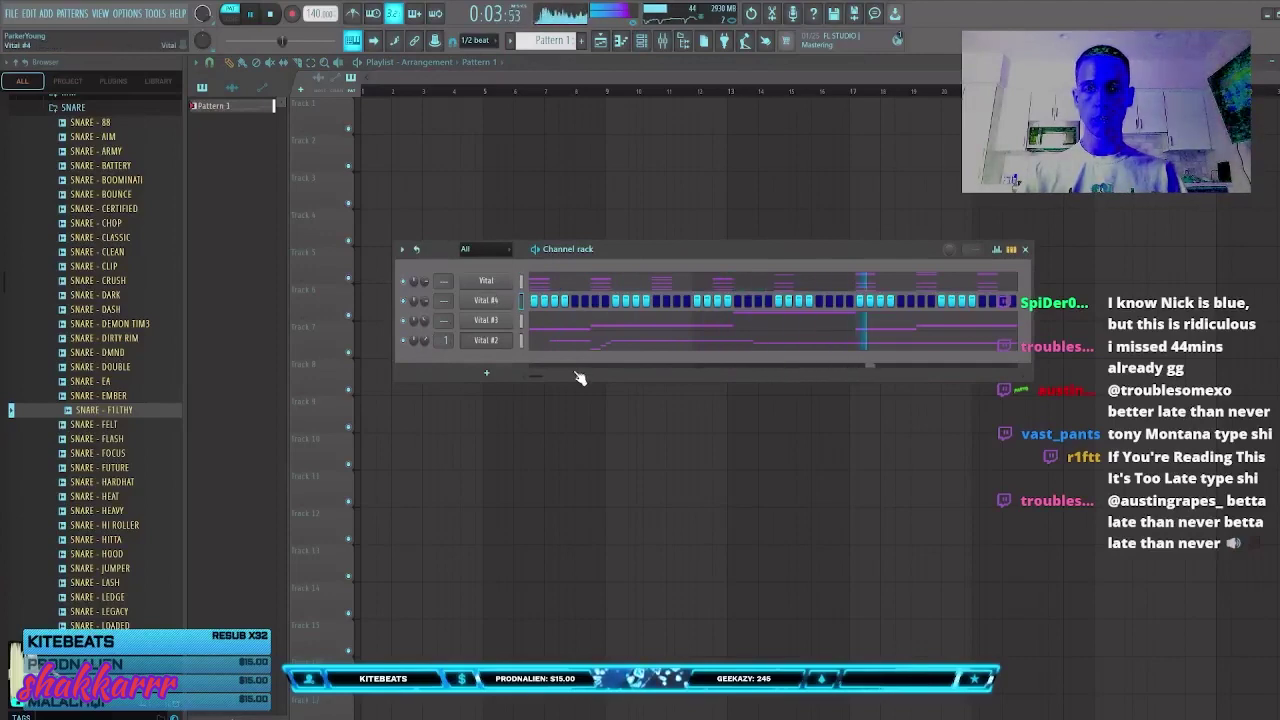
Step: Load the Distant Majestic Lead preset in Vital #4 and play notes to test its sound
{"action": "left_click", "coordinate": [486, 300]}
{"action": "left_click", "coordinate": [727, 248]}
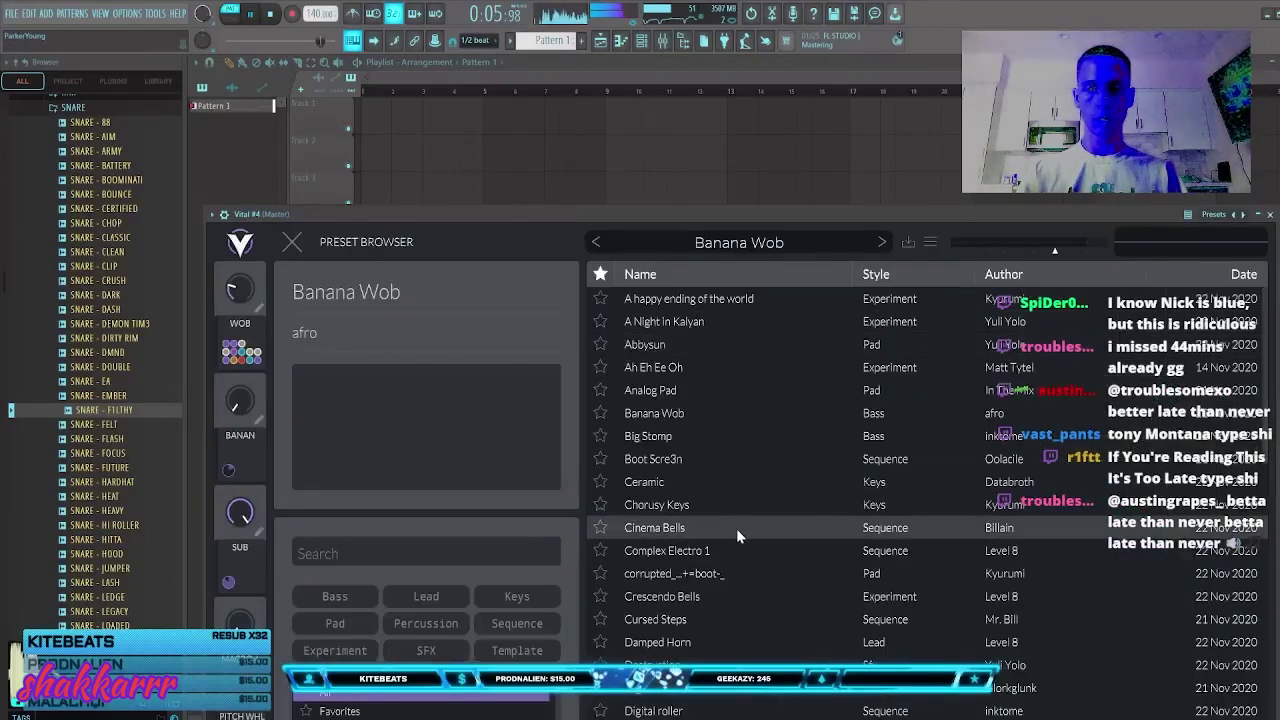
{"action": "scroll", "coordinate": [736, 528], "scroll_direction": "down", "scroll_amount": 3}
{"action": "left_click", "coordinate": [700, 580]}
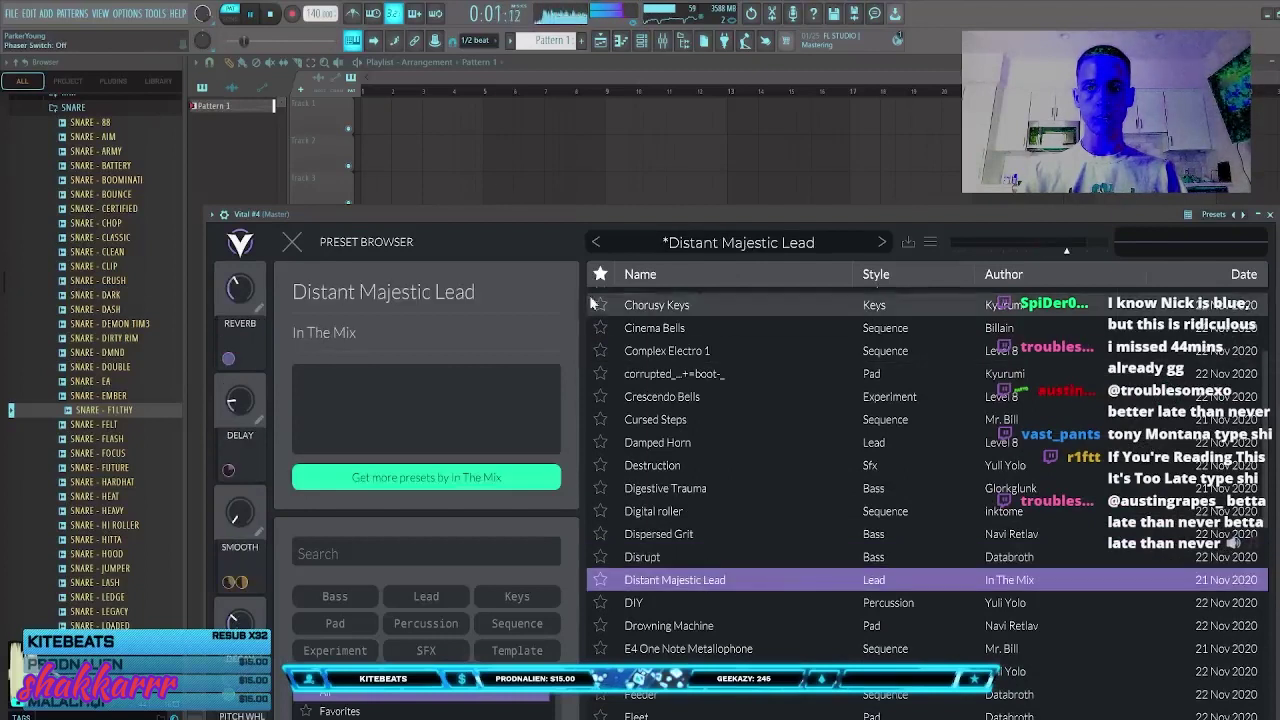
{"action": "key", "text": "m"}
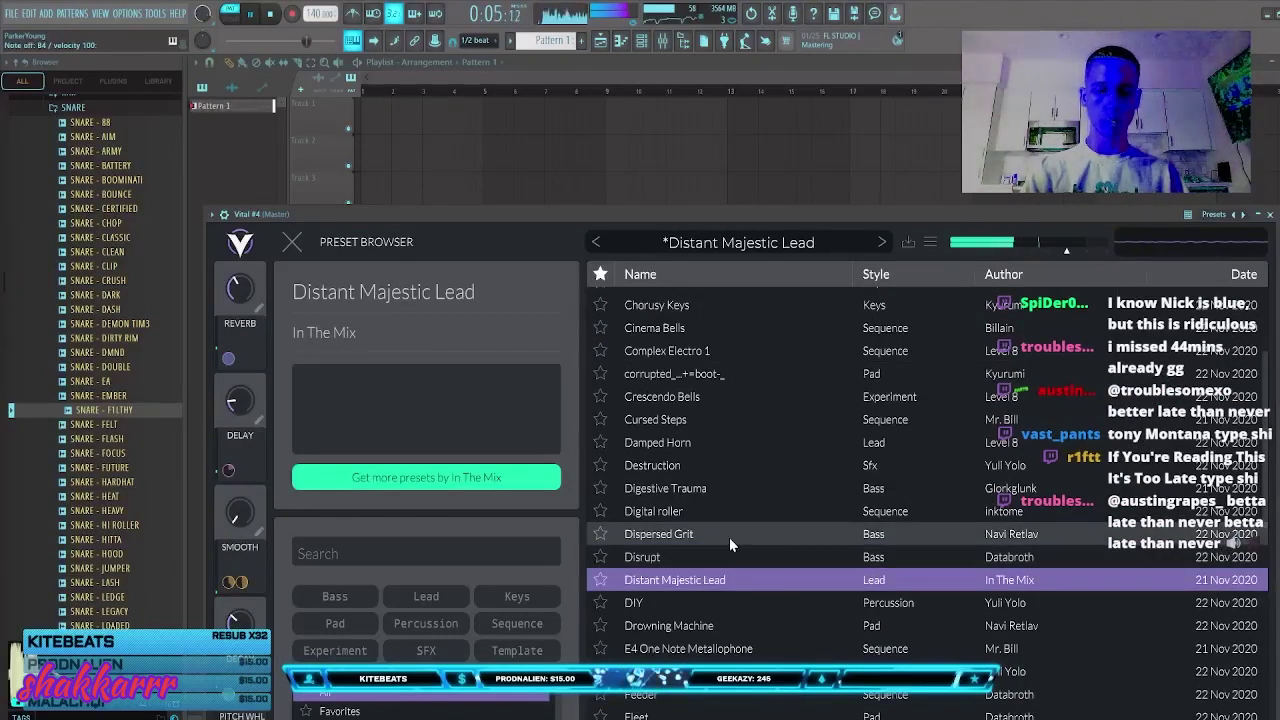
Step: Audition Drowning Machine, Easy Mallet, Feeder, Fleet, Fun Pulse and Horror of Melbourne 1 in Vital #4
{"action": "left_click", "coordinate": [761, 627]}
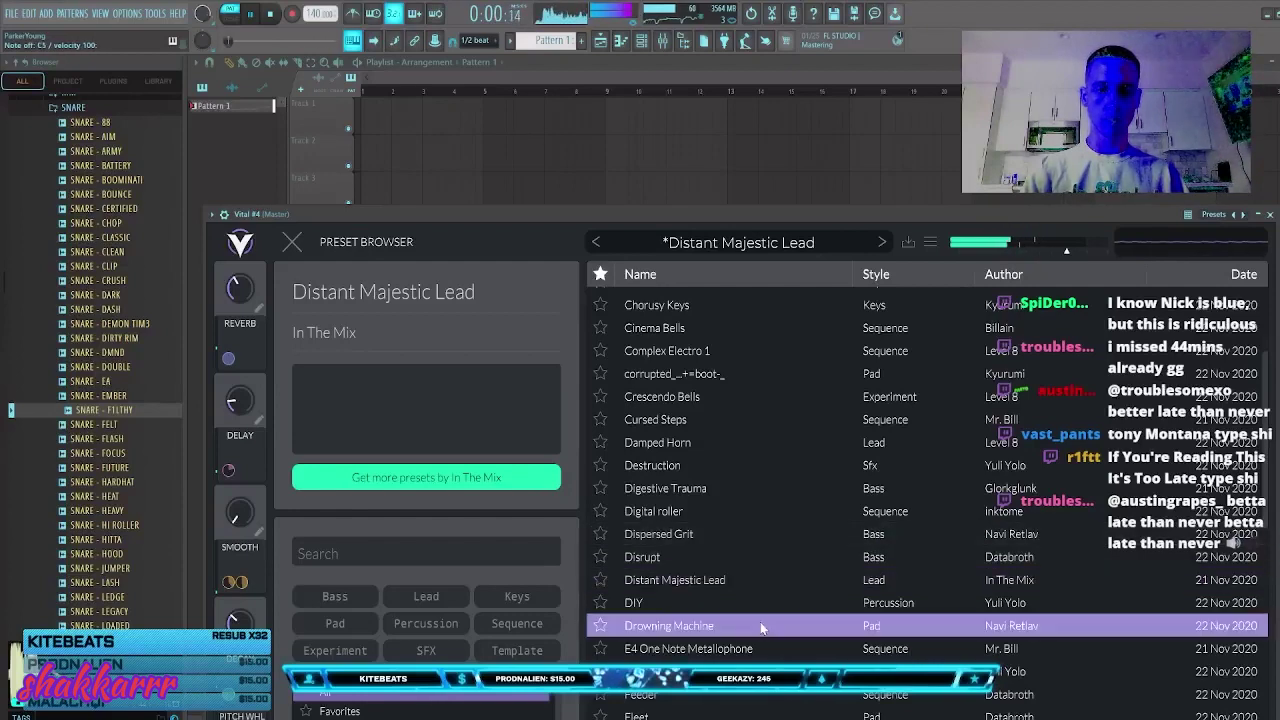
{"action": "left_click", "coordinate": [742, 668]}
{"action": "scroll", "coordinate": [725, 620], "scroll_direction": "down", "scroll_amount": 3}
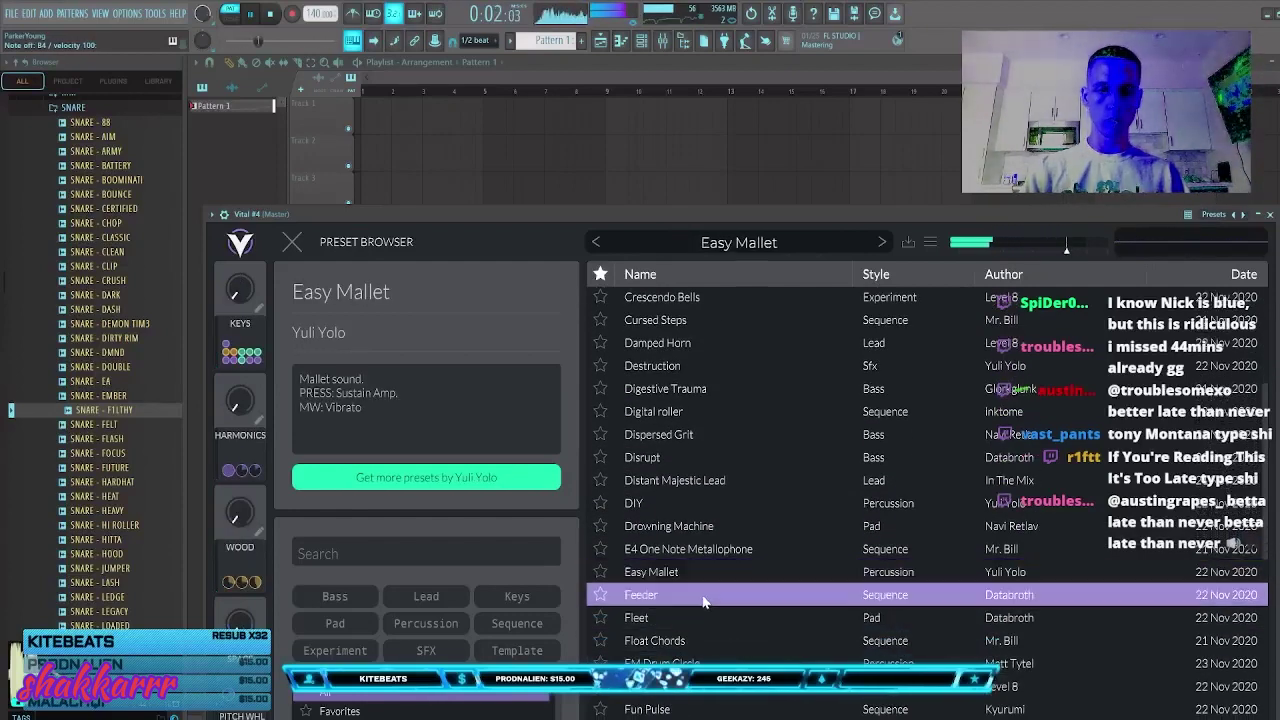
{"action": "left_click", "coordinate": [701, 594]}
{"action": "scroll", "coordinate": [693, 578], "scroll_direction": "down", "scroll_amount": 3}
{"action": "left_click", "coordinate": [693, 518]}
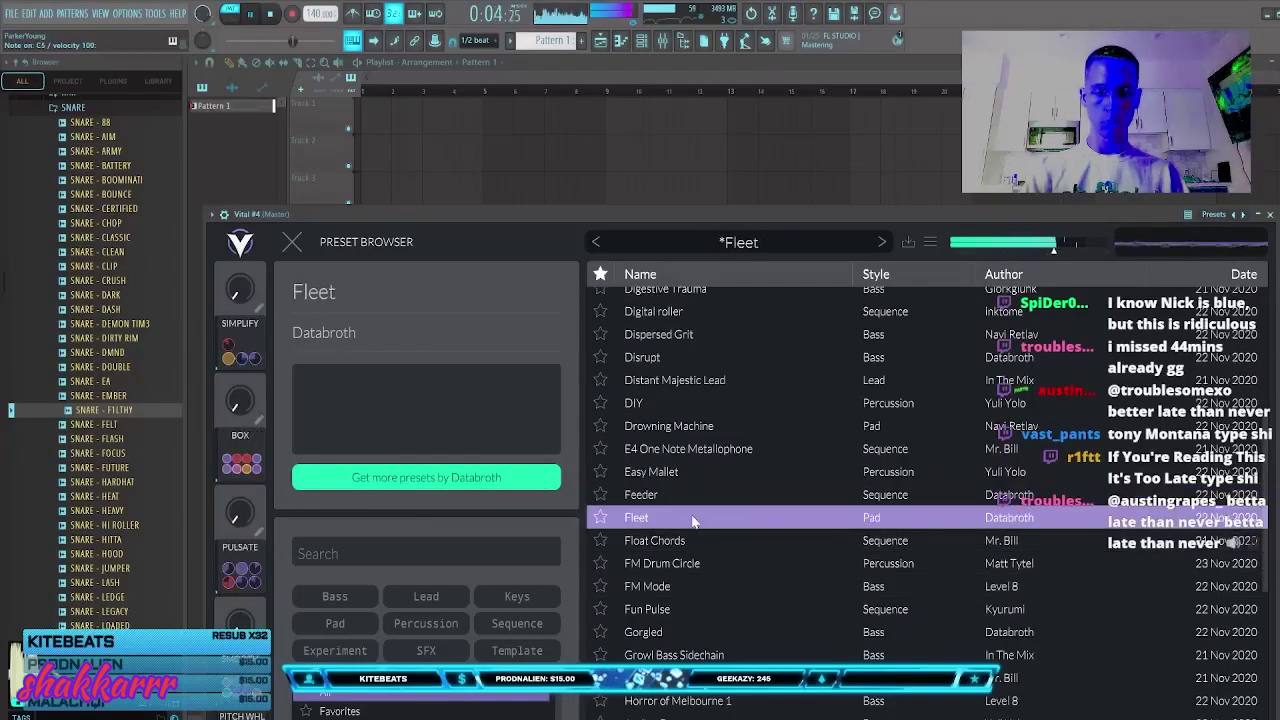
{"action": "left_click", "coordinate": [720, 609]}
{"action": "left_click", "coordinate": [730, 701]}
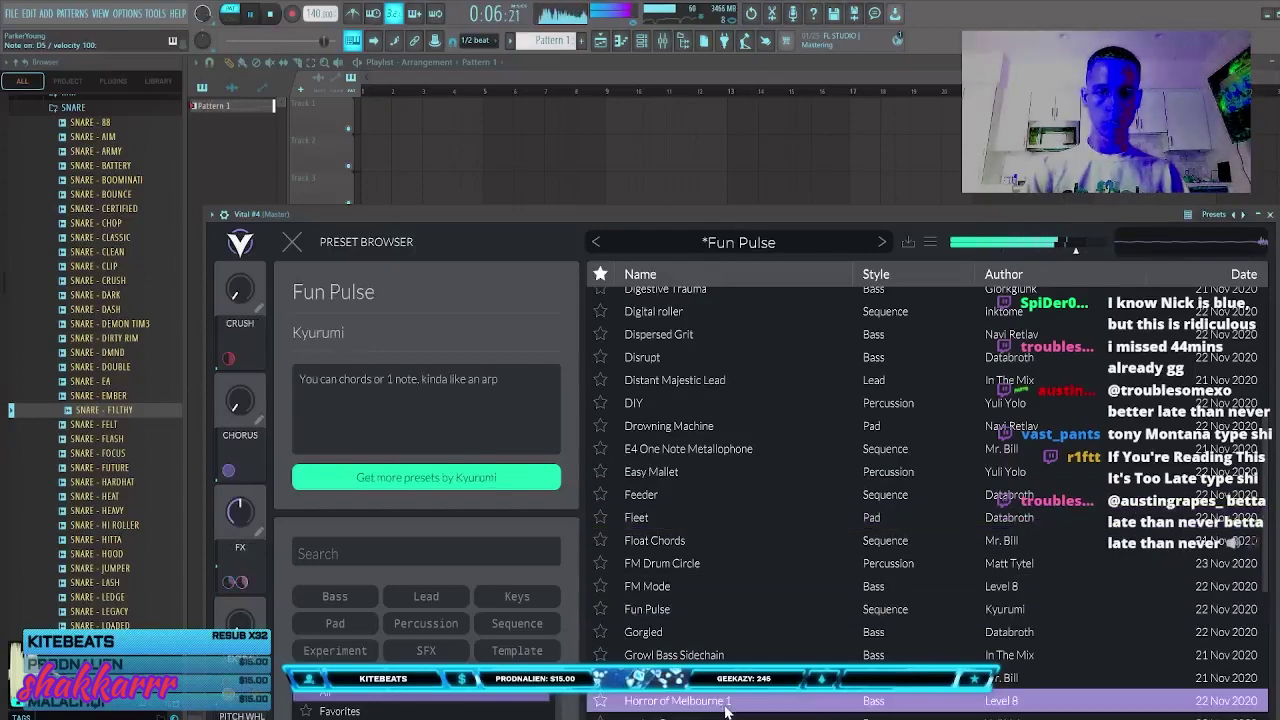
Step: Load the Moving Harmonics preset in Vital #4, close its window, and play the pattern
{"action": "scroll", "coordinate": [893, 434], "scroll_direction": "down", "scroll_amount": 13}
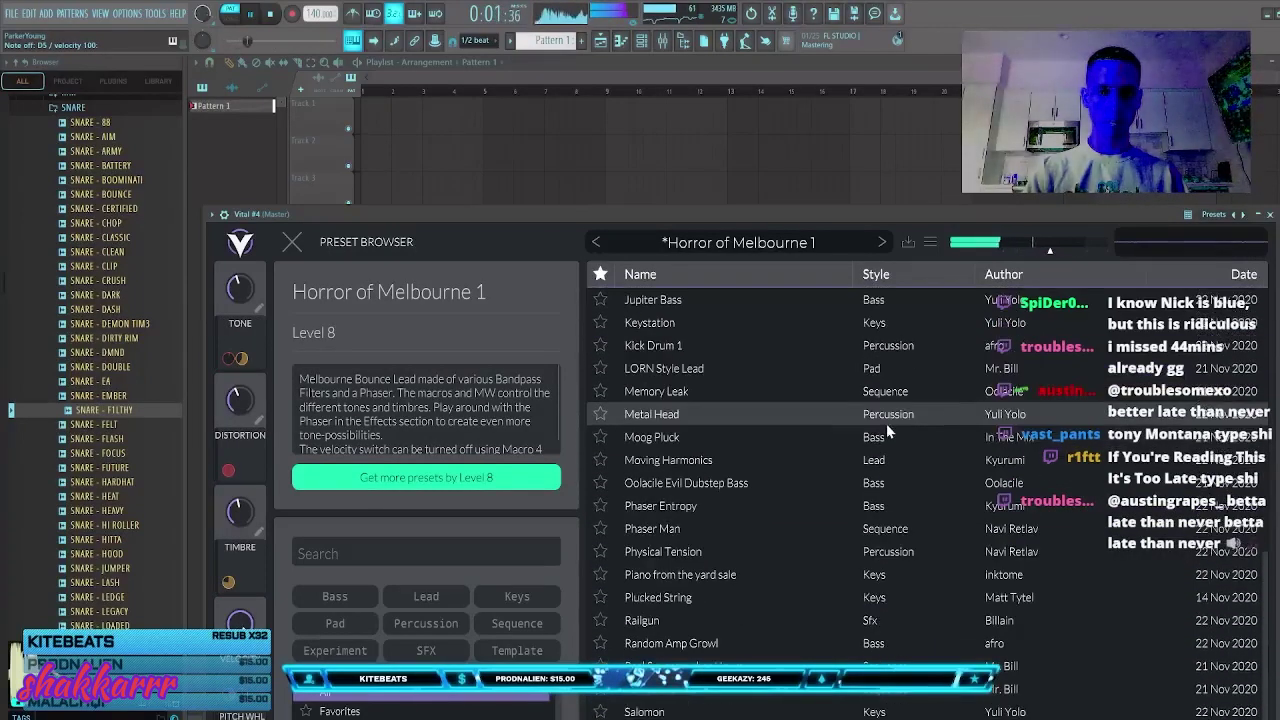
{"action": "left_click", "coordinate": [810, 461]}
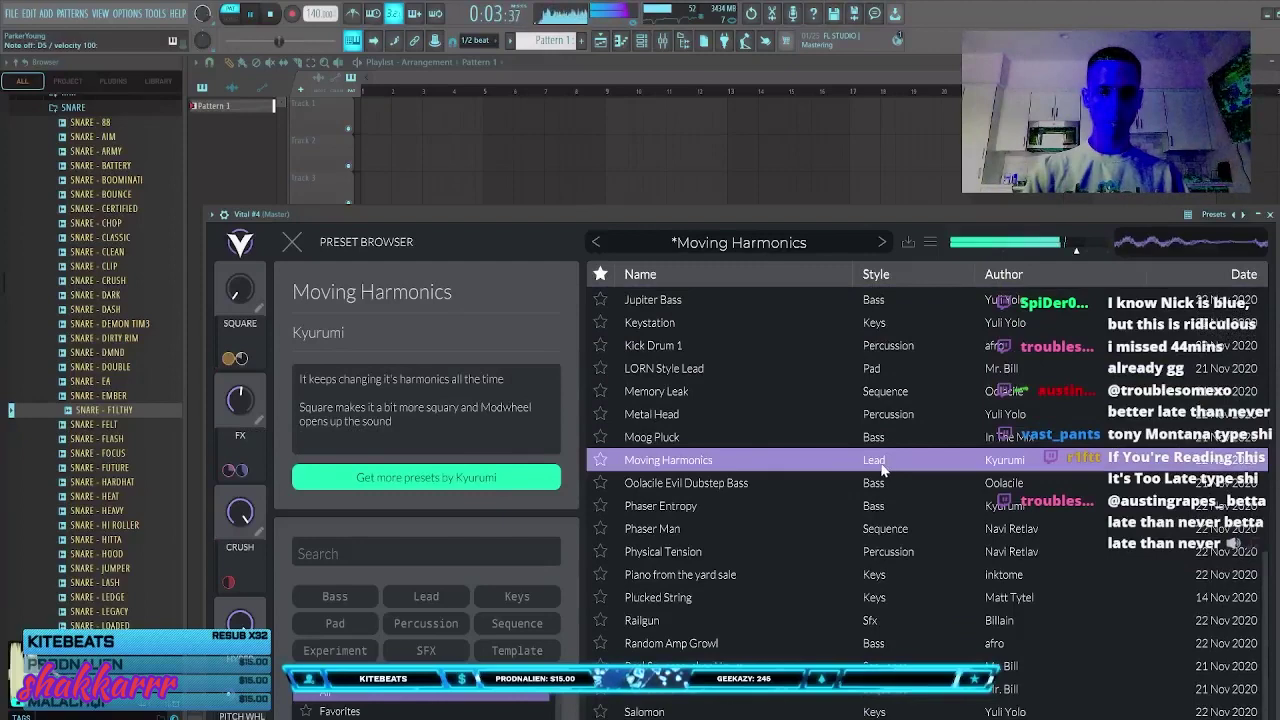
{"action": "left_click", "coordinate": [1270, 215]}
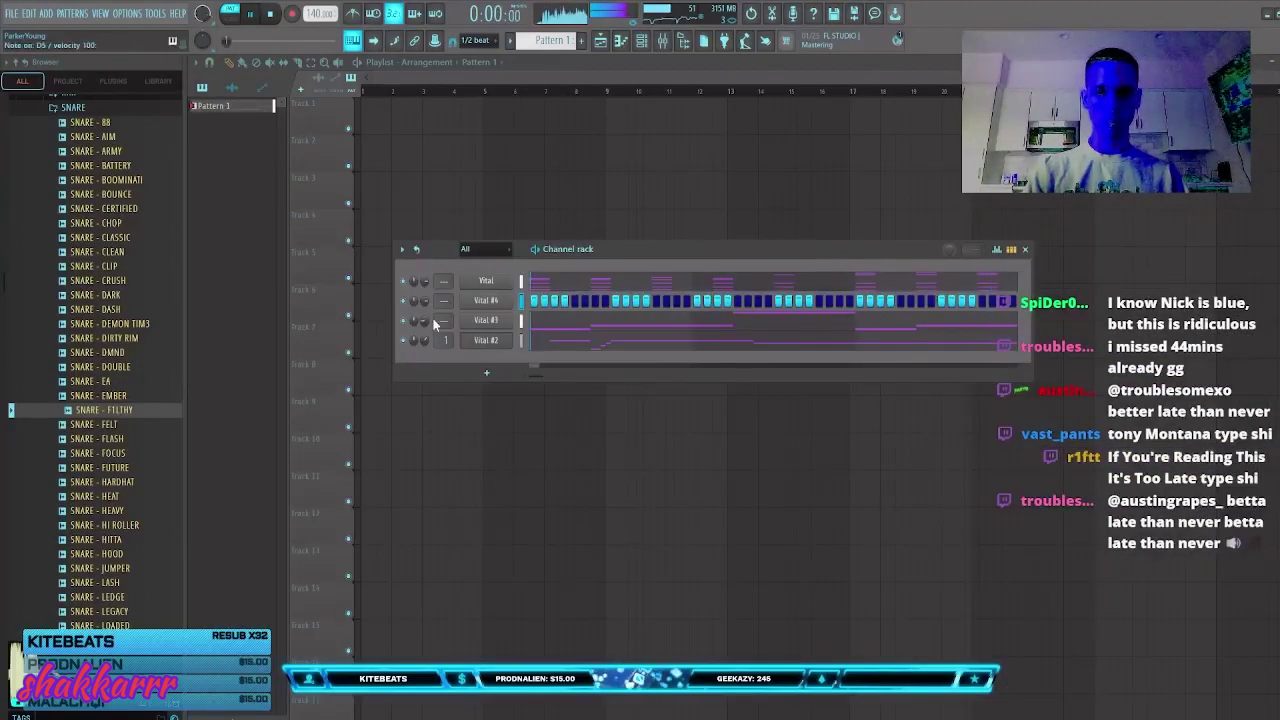
{"action": "key", "text": "space"}
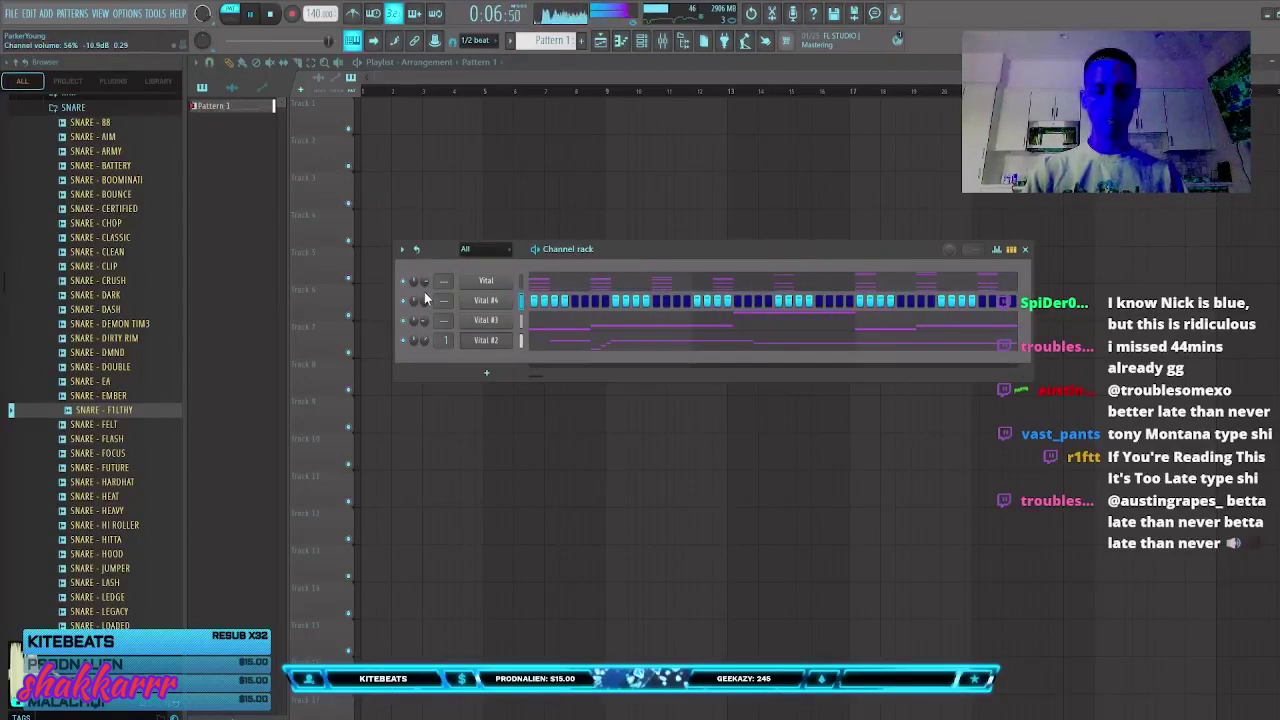
Step: Try the A happy ending of the world preset in Vital #4, sort the presets by style, and reload Moving Harmonics
{"action": "left_click", "coordinate": [486, 301]}
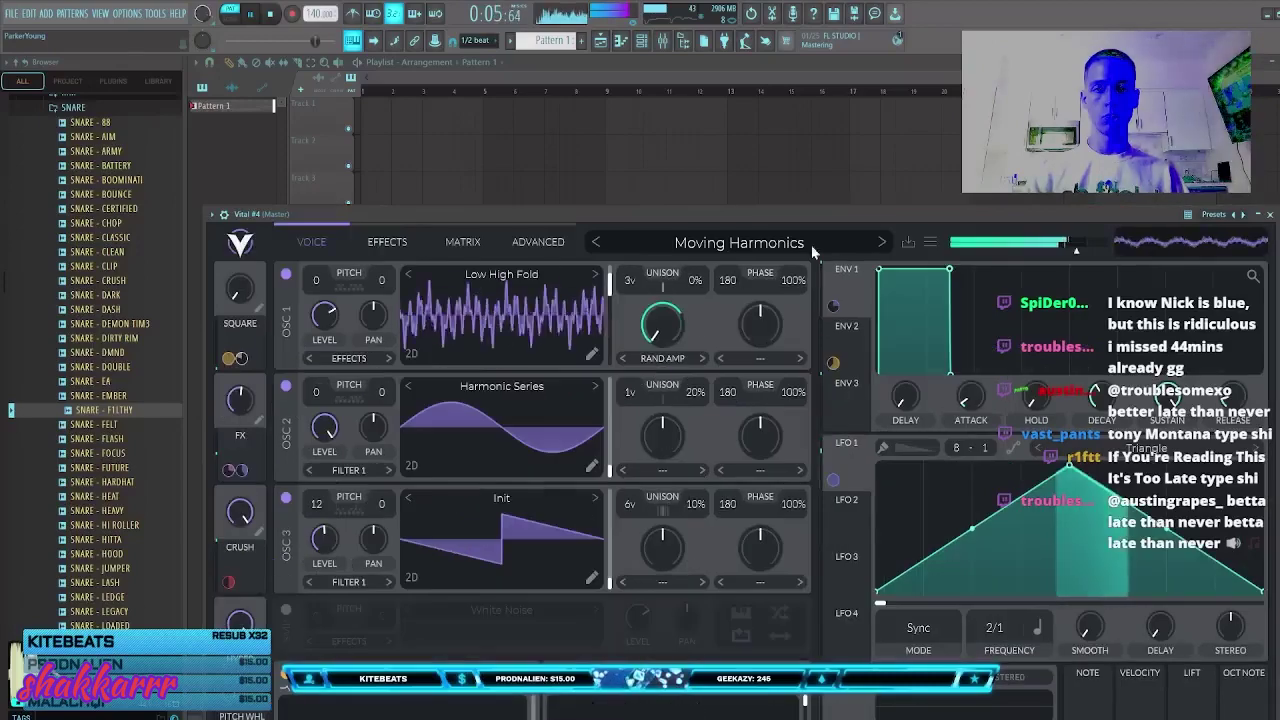
{"action": "left_click", "coordinate": [879, 244]}
{"action": "left_click", "coordinate": [840, 243]}
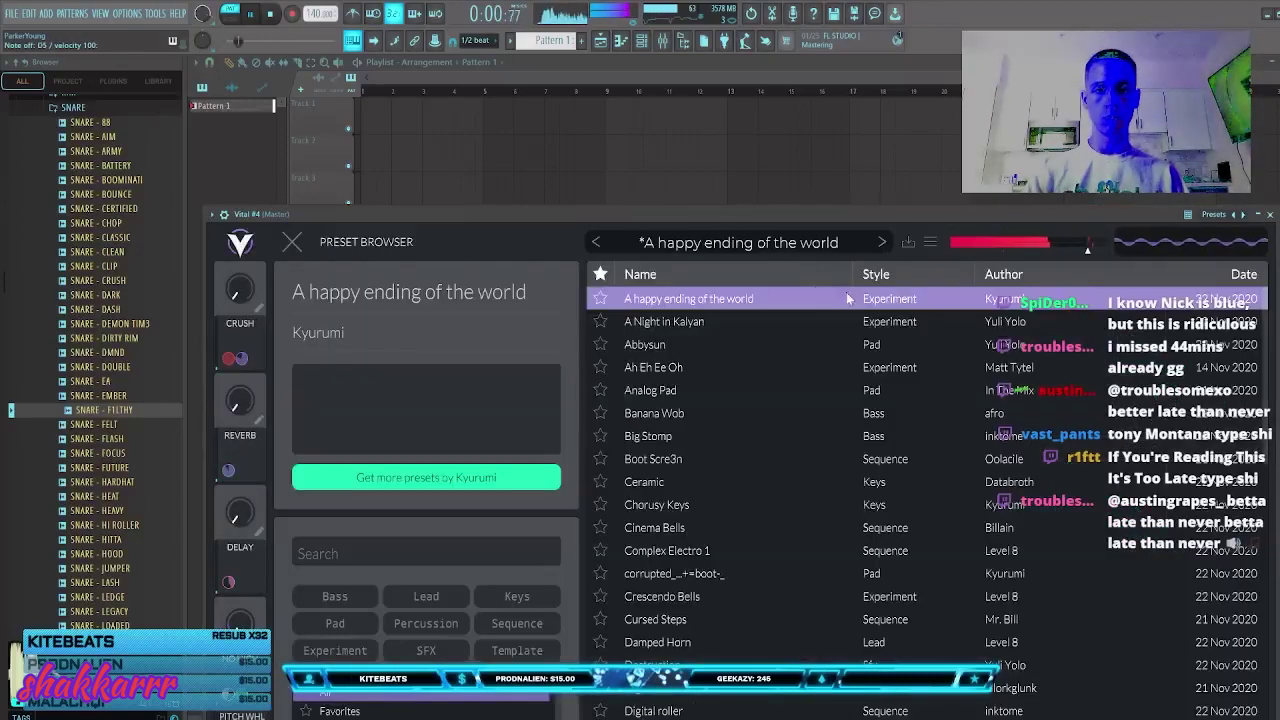
{"action": "scroll", "coordinate": [919, 400], "scroll_direction": "down", "scroll_amount": 8}
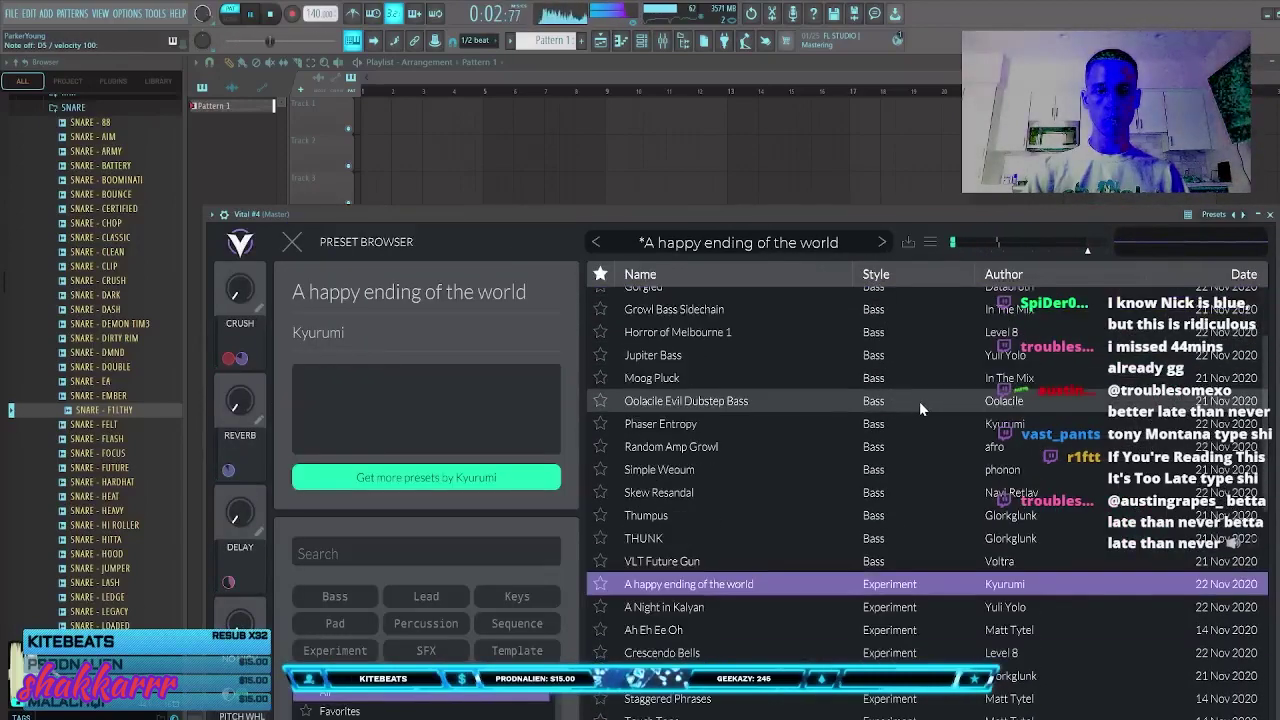
{"action": "scroll", "coordinate": [834, 382], "scroll_direction": "up", "scroll_amount": 3}
{"action": "scroll", "coordinate": [844, 388], "scroll_direction": "down", "scroll_amount": 3}
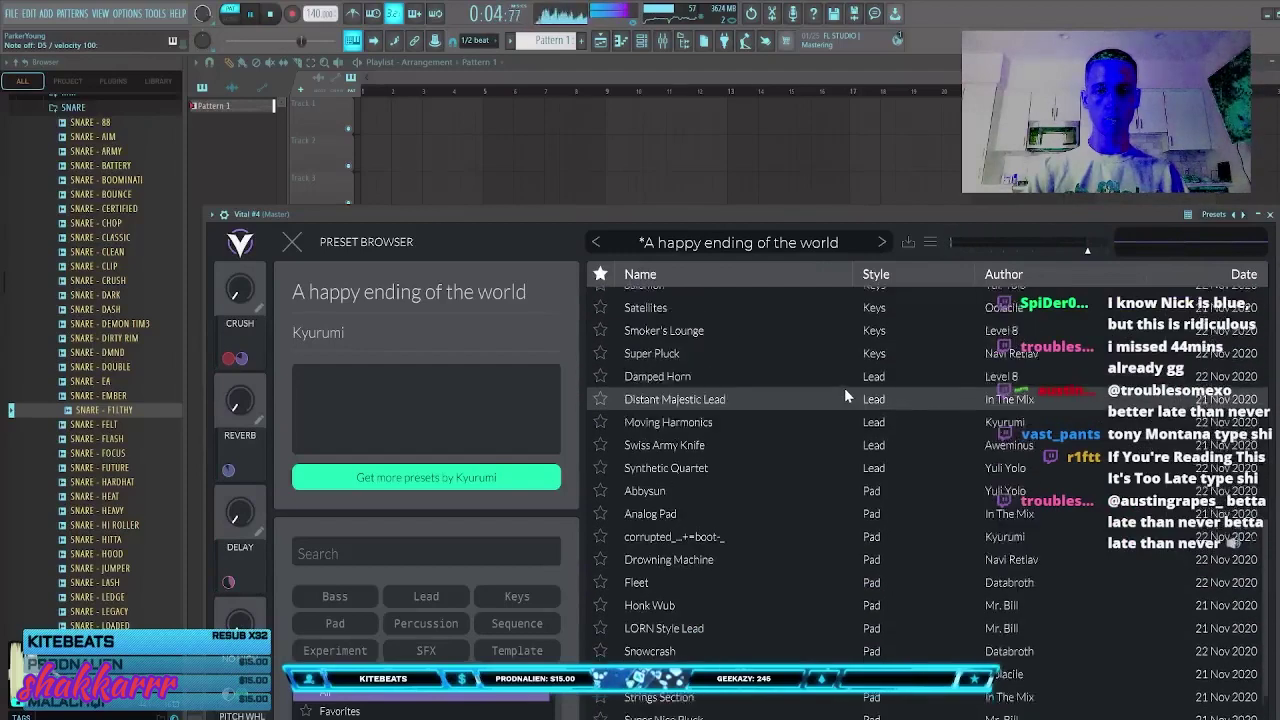
{"action": "scroll", "coordinate": [844, 388], "scroll_direction": "up", "scroll_amount": 2}
{"action": "left_click", "coordinate": [886, 497]}
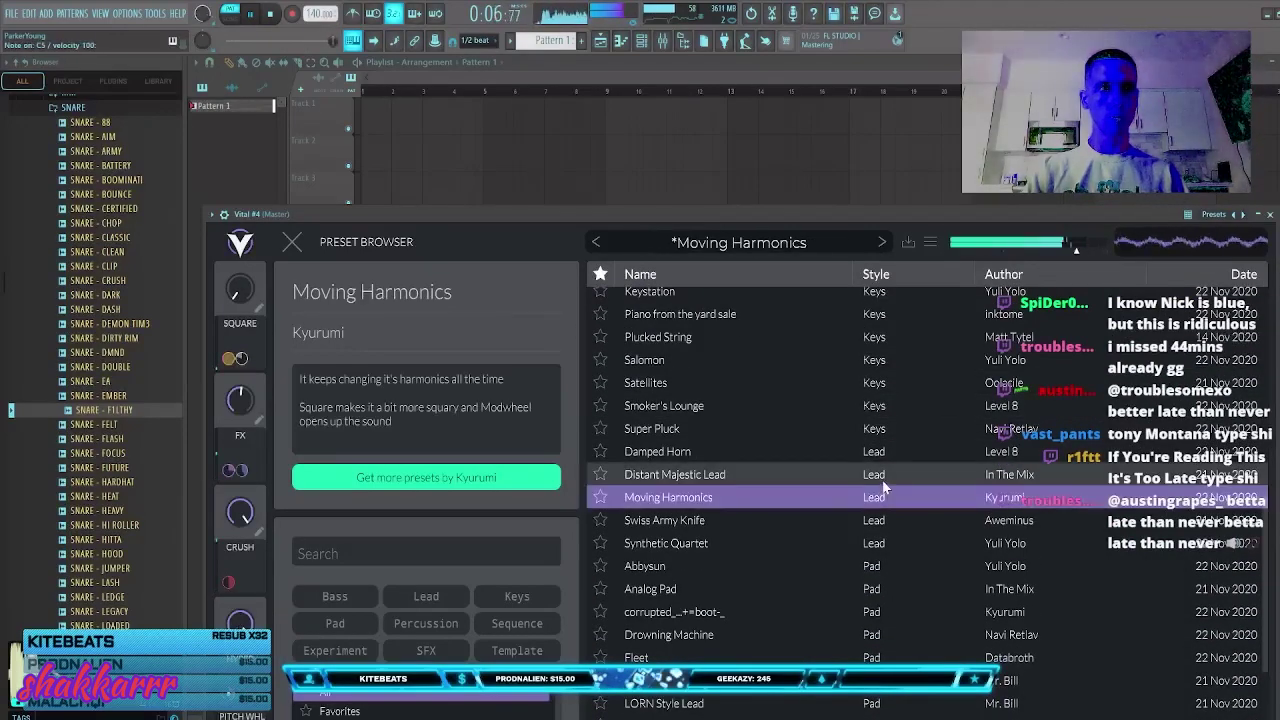
Step: Close Vital #4's window and record a live melody on its channel over the looping pattern
{"action": "left_click", "coordinate": [1270, 215]}
{"action": "key", "text": "space"}
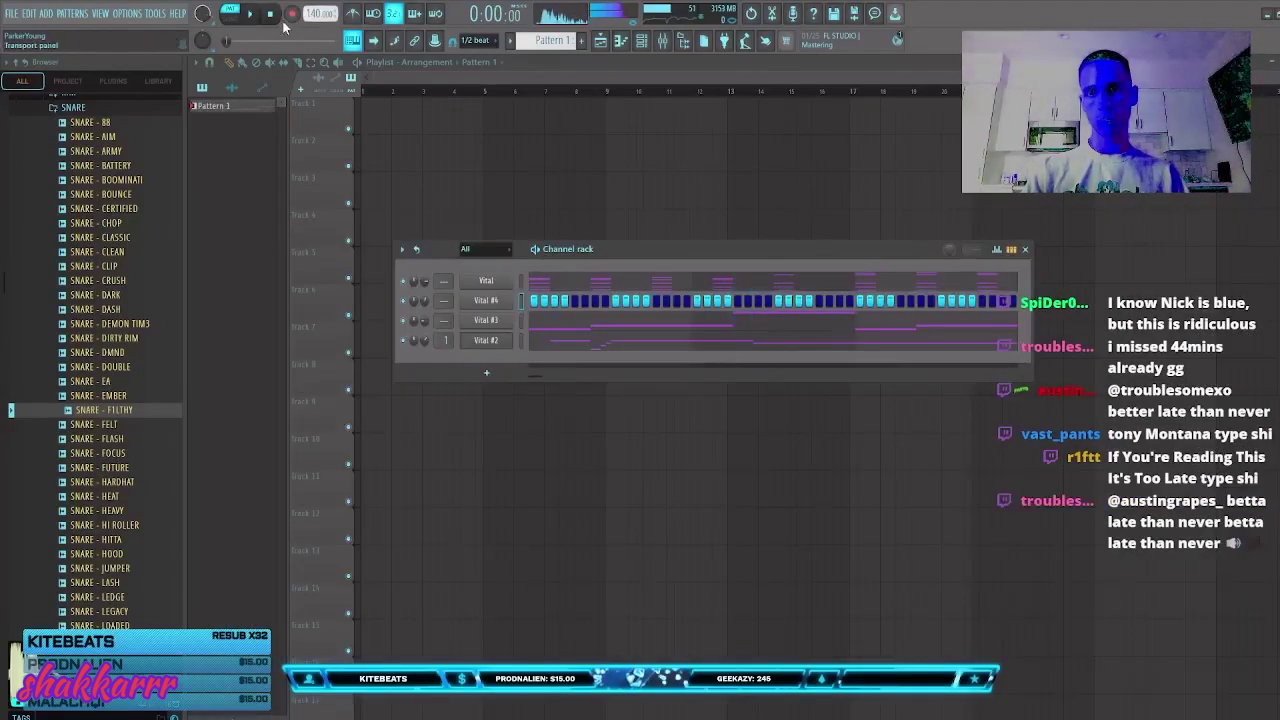
{"action": "left_click", "coordinate": [291, 14]}
{"action": "key", "text": "space"}
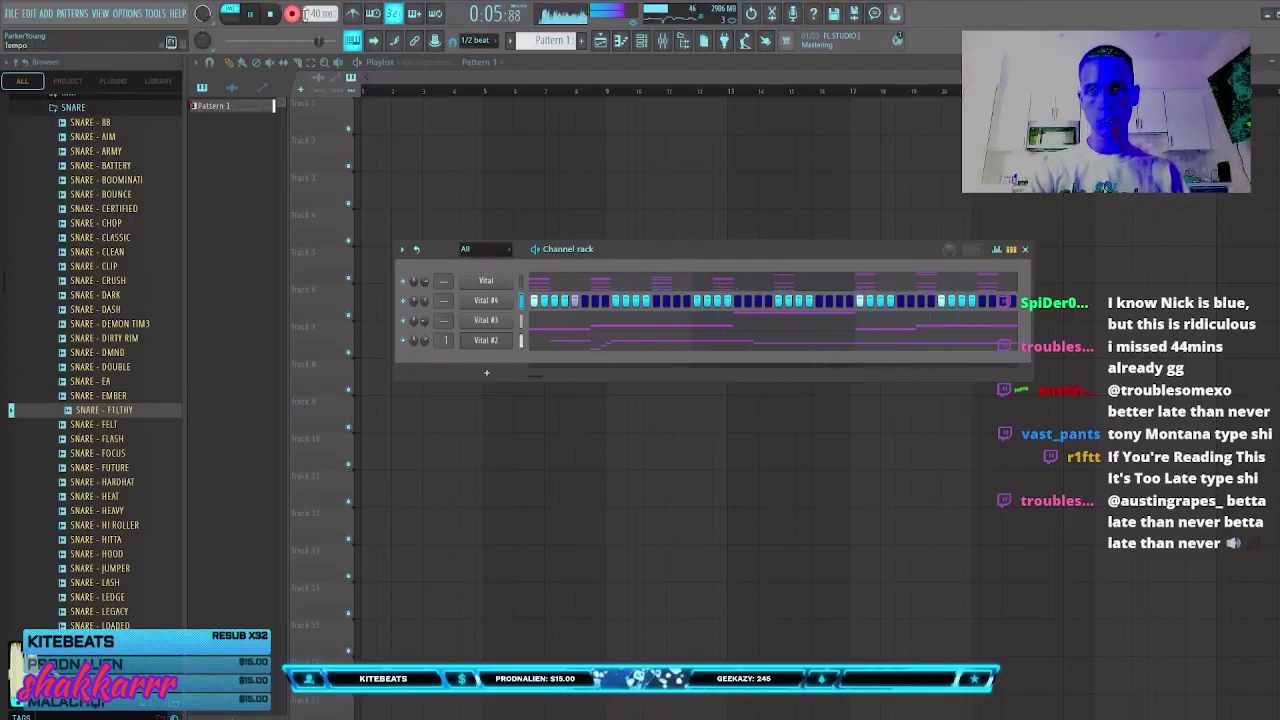
{"action": "left_click", "coordinate": [296, 17]}
Step: Replace the recorded notes in bars 3 and 4 of Vital #4's melody with one A4 held across both bars
{"action": "left_click", "coordinate": [580, 308]}
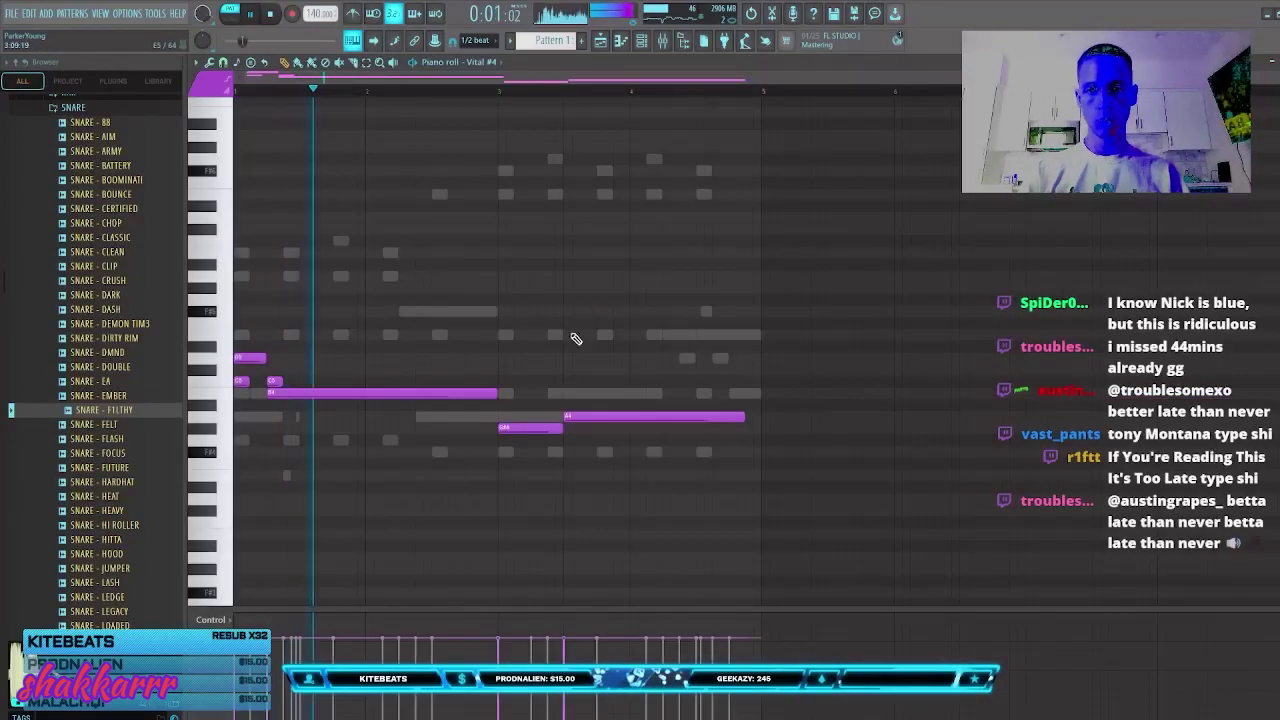
{"action": "right_click", "coordinate": [604, 417]}
{"action": "left_click_drag", "start_coordinate": [537, 428], "coordinate": [763, 434]}
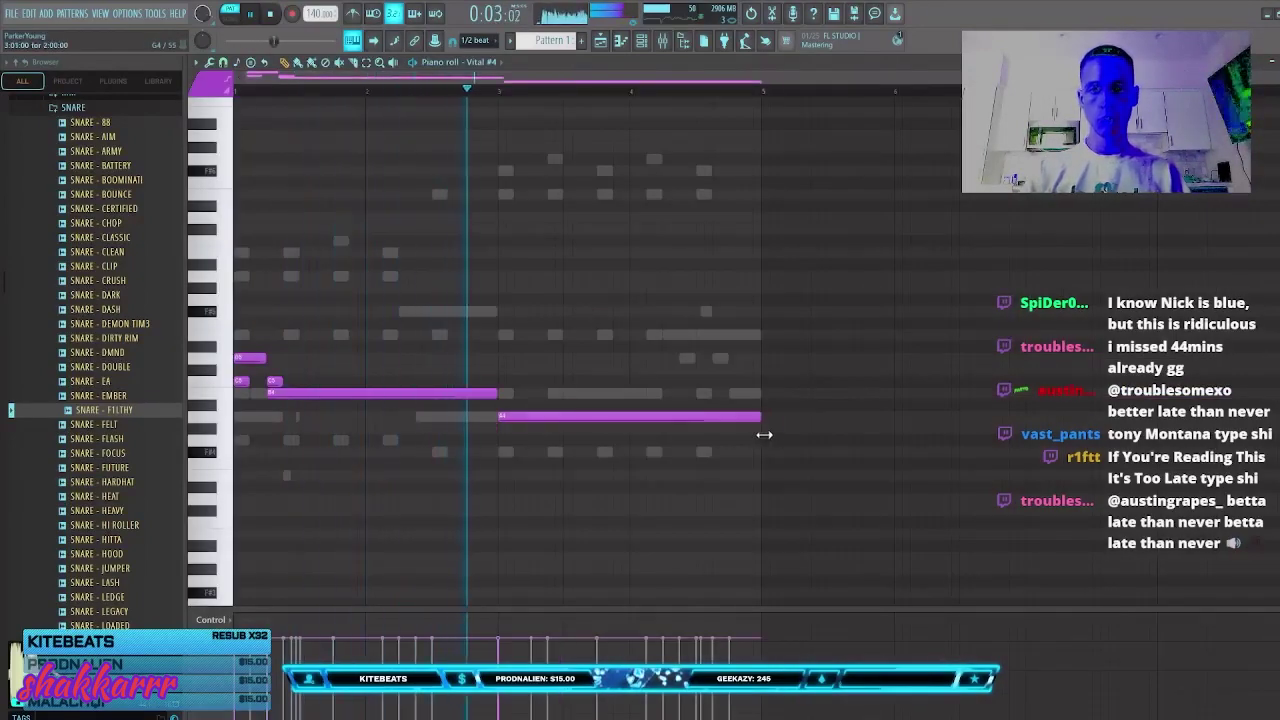
{"action": "key", "text": "Escape"}
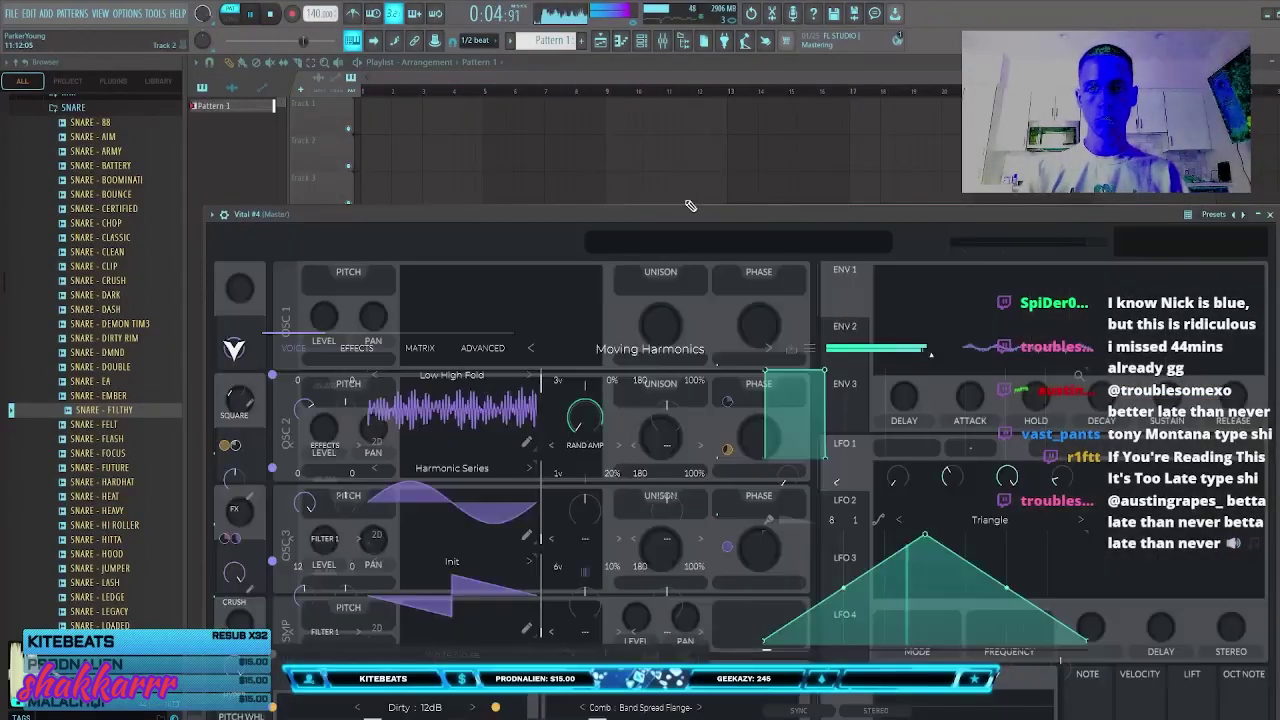
Step: Sort Vital #4's presets by style and try the Smoker's Lounge and Damped Horn presets over the playing pattern
{"action": "left_click", "coordinate": [740, 249]}
{"action": "scroll", "coordinate": [828, 491], "scroll_direction": "down", "scroll_amount": 5}
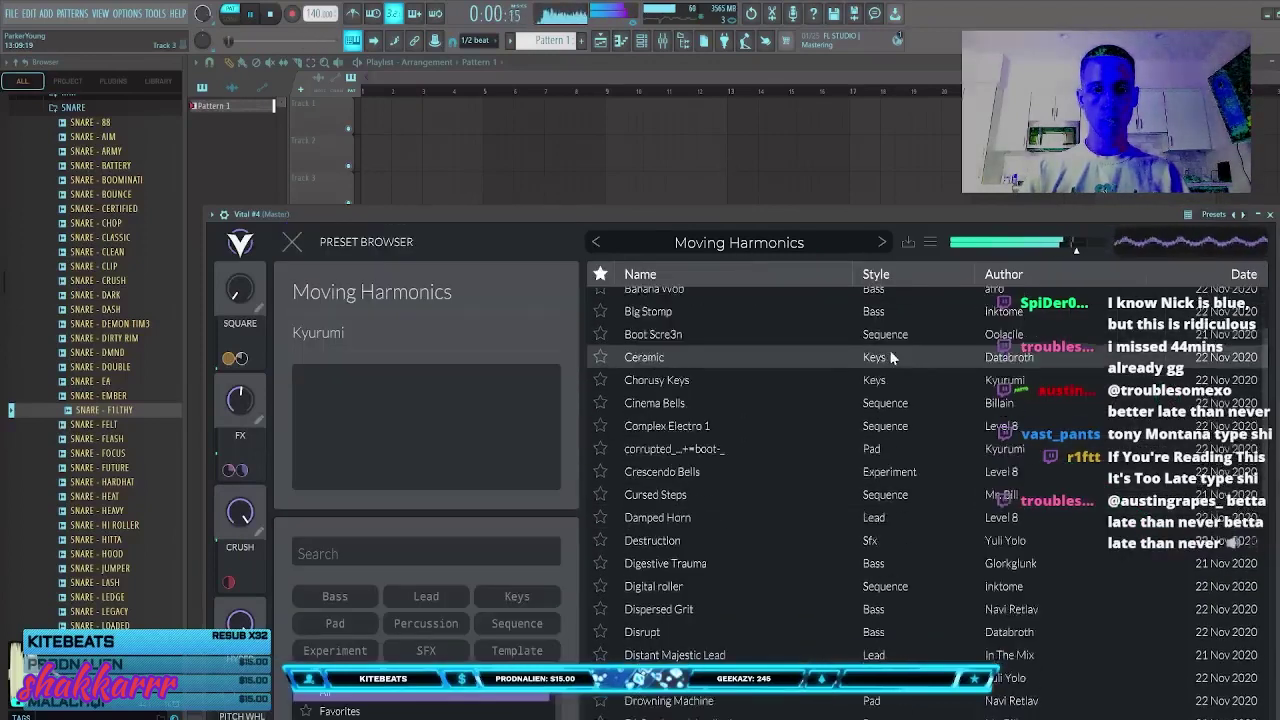
{"action": "left_click", "coordinate": [876, 274]}
{"action": "scroll", "coordinate": [868, 403], "scroll_direction": "down", "scroll_amount": 4}
{"action": "left_click", "coordinate": [800, 331]}
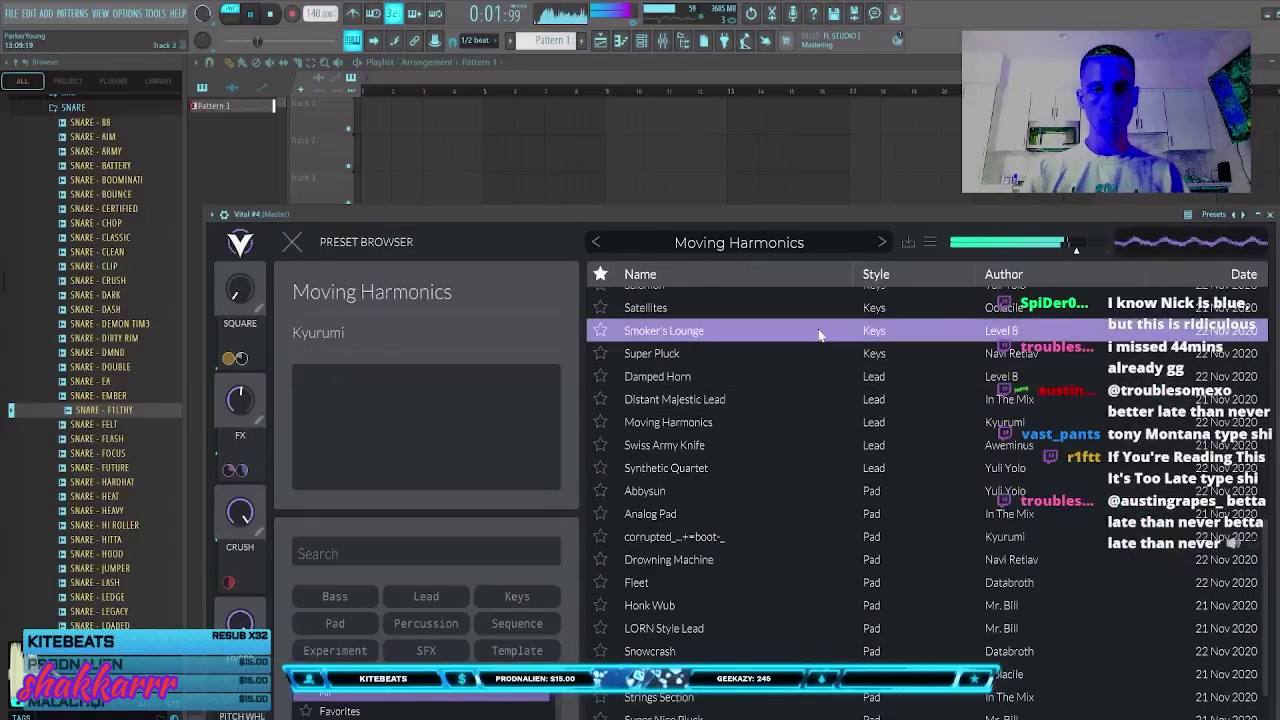
{"action": "left_click", "coordinate": [785, 378]}
{"action": "scroll", "coordinate": [773, 380], "scroll_direction": "down", "scroll_amount": 3}
Step: Try the corrupted pad, LORN Style Lead, DIY and Cursed Steps presets in Vital #4
{"action": "left_click", "coordinate": [778, 412]}
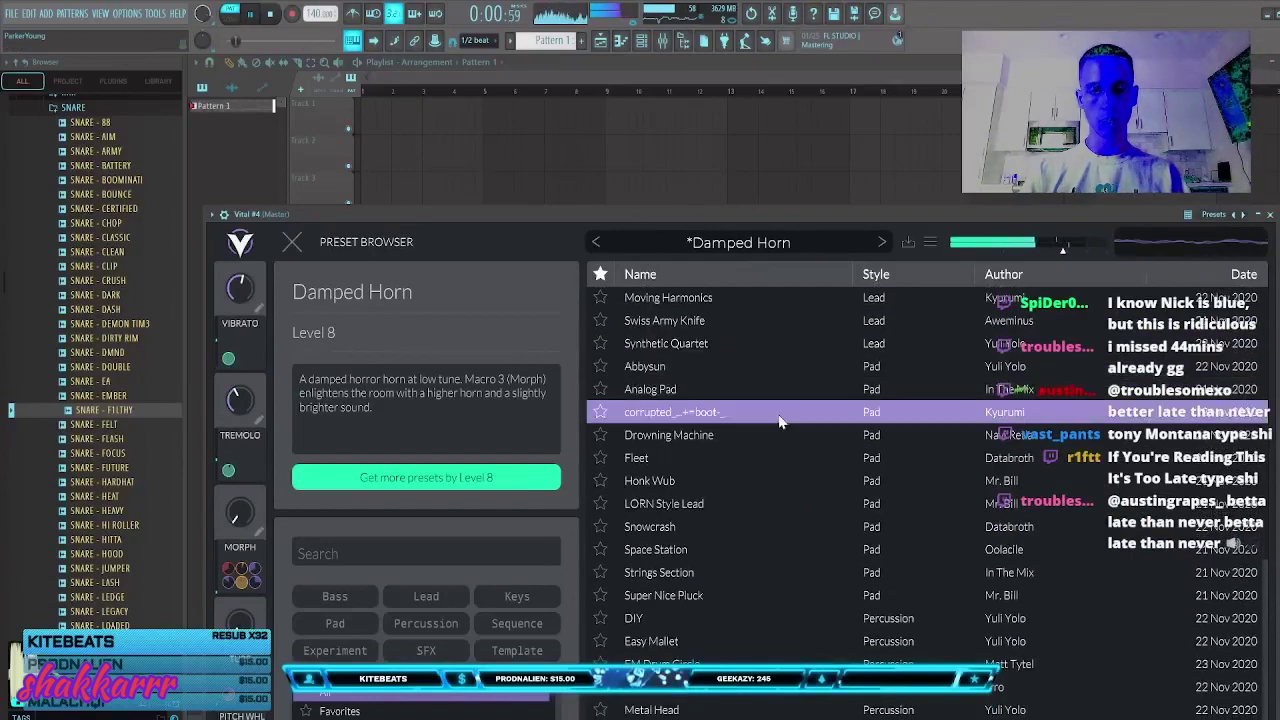
{"action": "left_click", "coordinate": [790, 504]}
{"action": "left_click", "coordinate": [792, 620]}
{"action": "scroll", "coordinate": [788, 560], "scroll_direction": "down", "scroll_amount": 3}
{"action": "scroll", "coordinate": [784, 518], "scroll_direction": "down", "scroll_amount": 2}
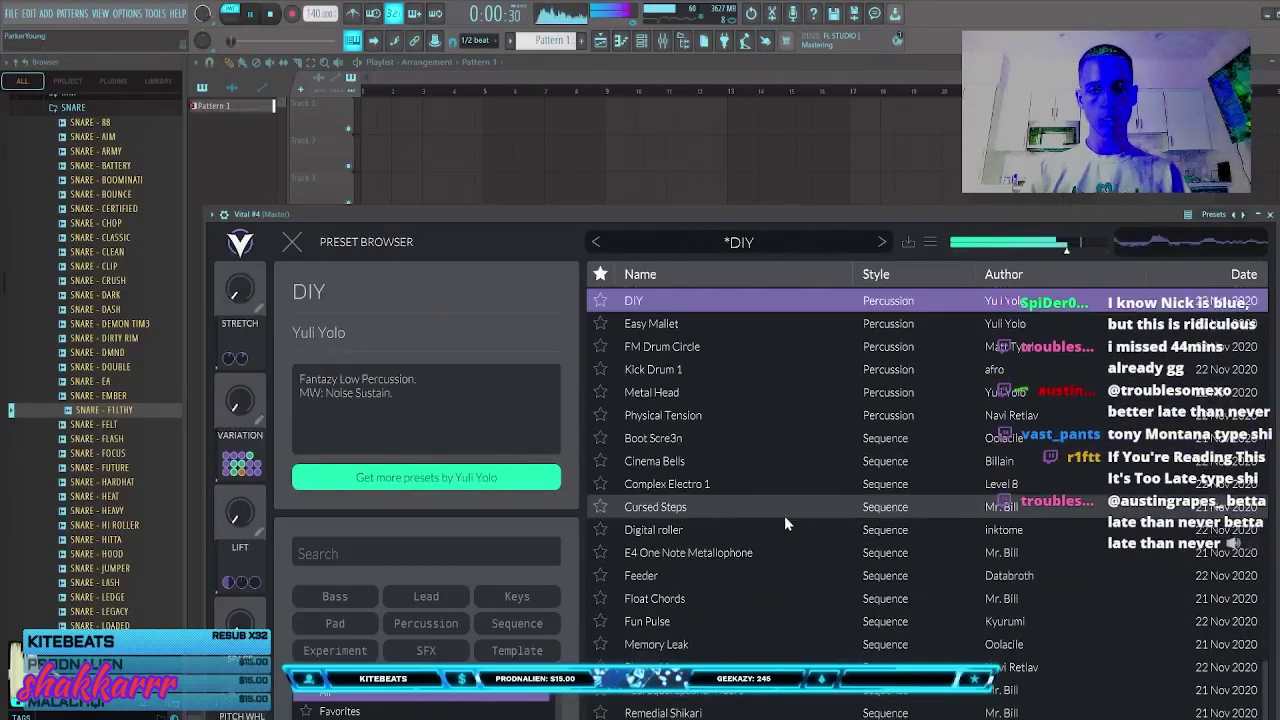
{"action": "left_click", "coordinate": [784, 510]}
Step: Load the Piano from the yard sale preset in Vital #4 and close its window
{"action": "scroll", "coordinate": [784, 463], "scroll_direction": "up", "scroll_amount": 4}
{"action": "scroll", "coordinate": [785, 463], "scroll_direction": "up", "scroll_amount": 5}
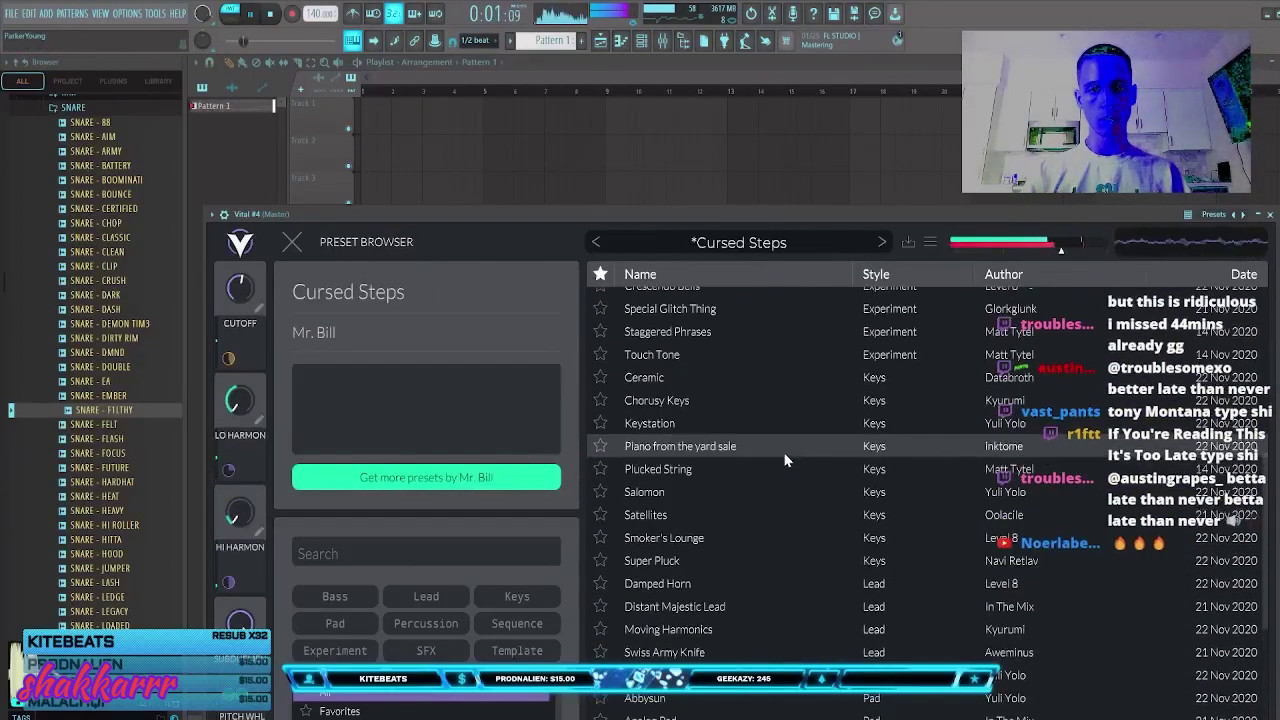
{"action": "left_click", "coordinate": [785, 444]}
{"action": "key", "text": "Escape"}
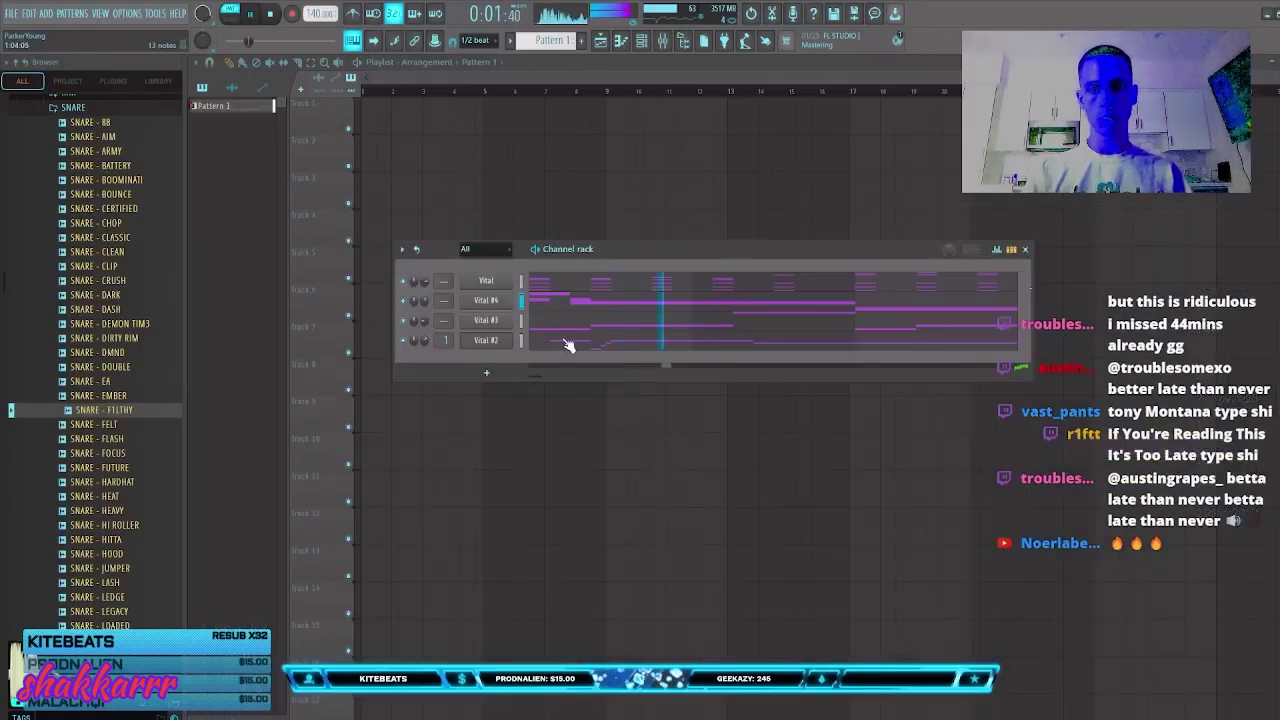
Step: Nudge the highest opening note and the long note starting in bar 1 of Vital #4's melody slightly later
{"action": "left_click", "coordinate": [537, 306]}
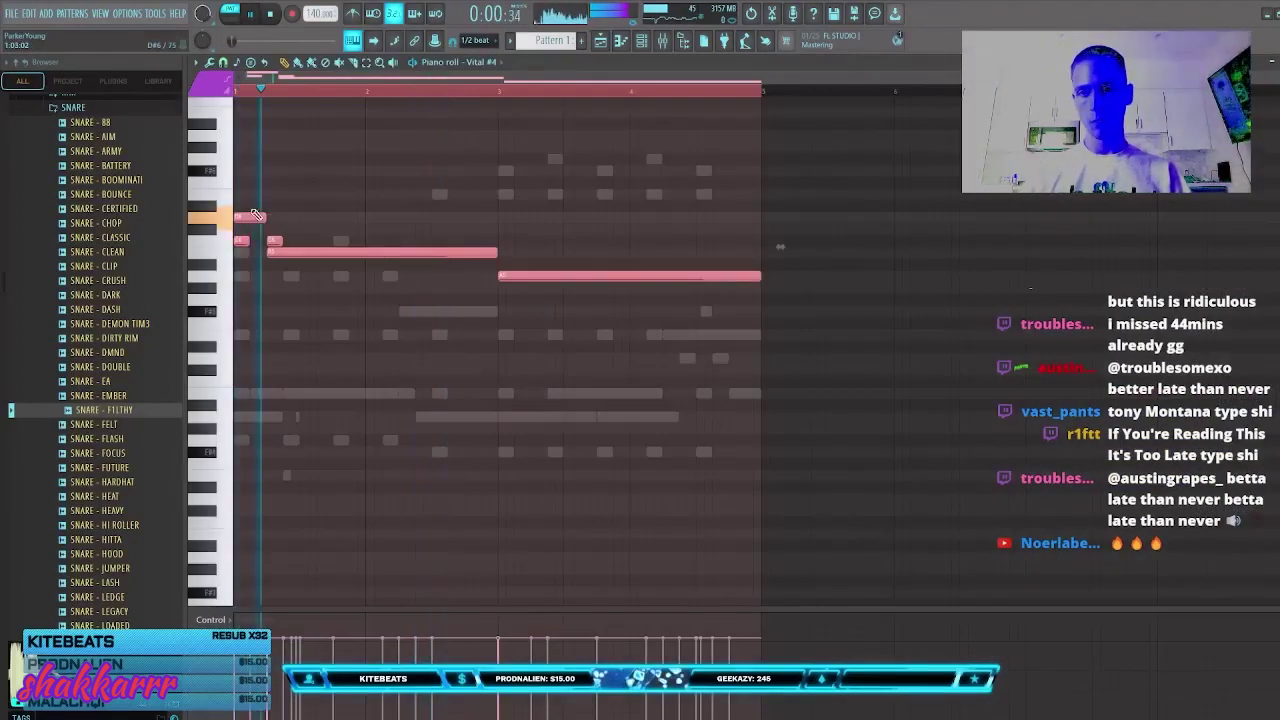
{"action": "left_click_drag", "start_coordinate": [238, 236], "coordinate": [303, 263]}
{"action": "left_click", "coordinate": [278, 233], "text": "ctrl"}
{"action": "key", "text": "shift+Right"}
{"action": "key", "text": "shift+Right"}
{"action": "key", "text": "ctrl+d"}
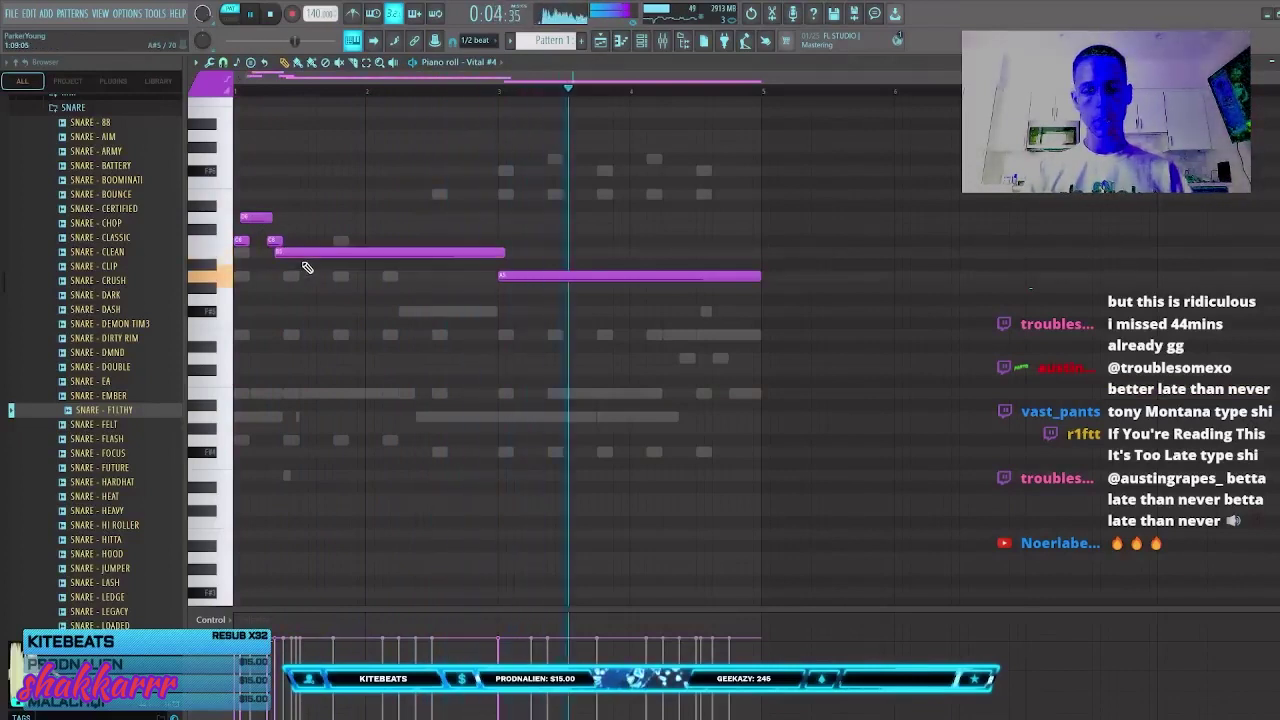
Step: Route Vital #4 to mixer track 2 and add Guitar Rig 7 in its third effect slot
{"action": "key", "text": "ctrl+l"}
{"action": "key", "text": "F7"}
{"action": "key", "text": "F9"}
{"action": "key", "text": "F6"}
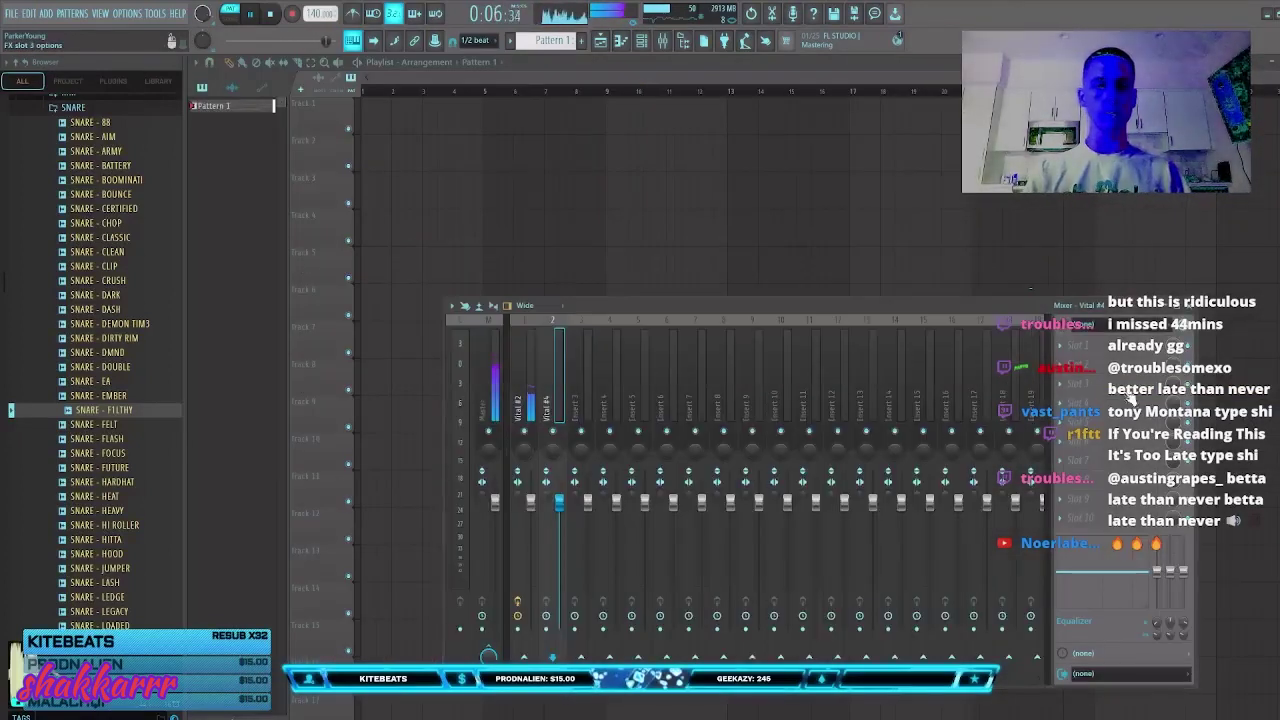
{"action": "key", "text": "space"}
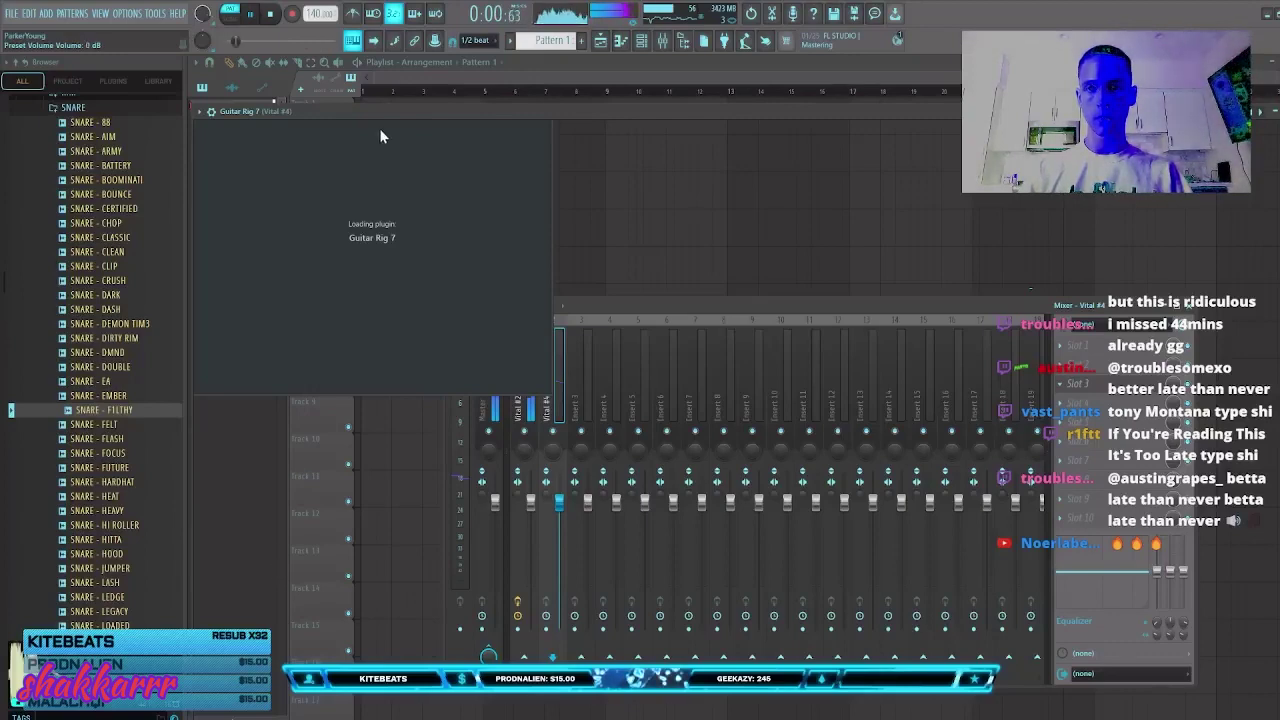
Step: Close Guitar Rig 7 and lower the mixer fader of Vital #4's track
{"action": "key", "text": "Escape"}
{"action": "left_click", "coordinate": [641, 41]}
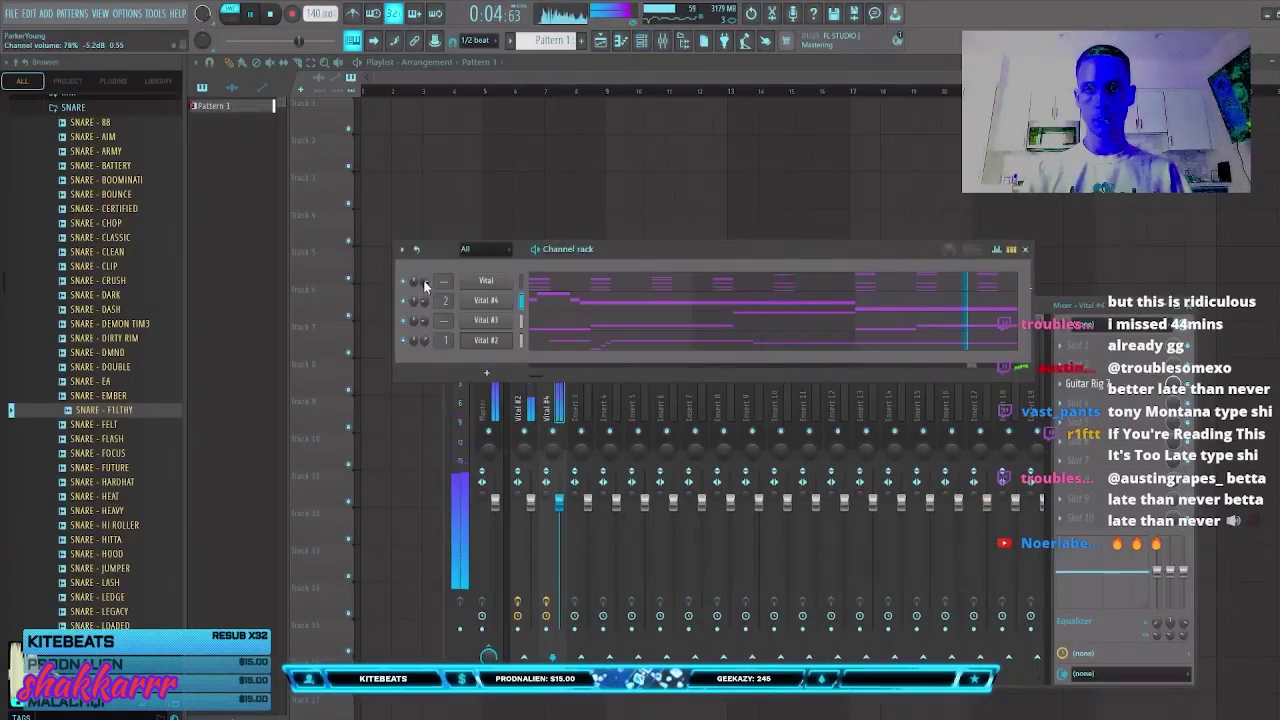
{"action": "left_click_drag", "start_coordinate": [563, 512], "coordinate": [559, 553]}
{"action": "key", "text": "F9"}
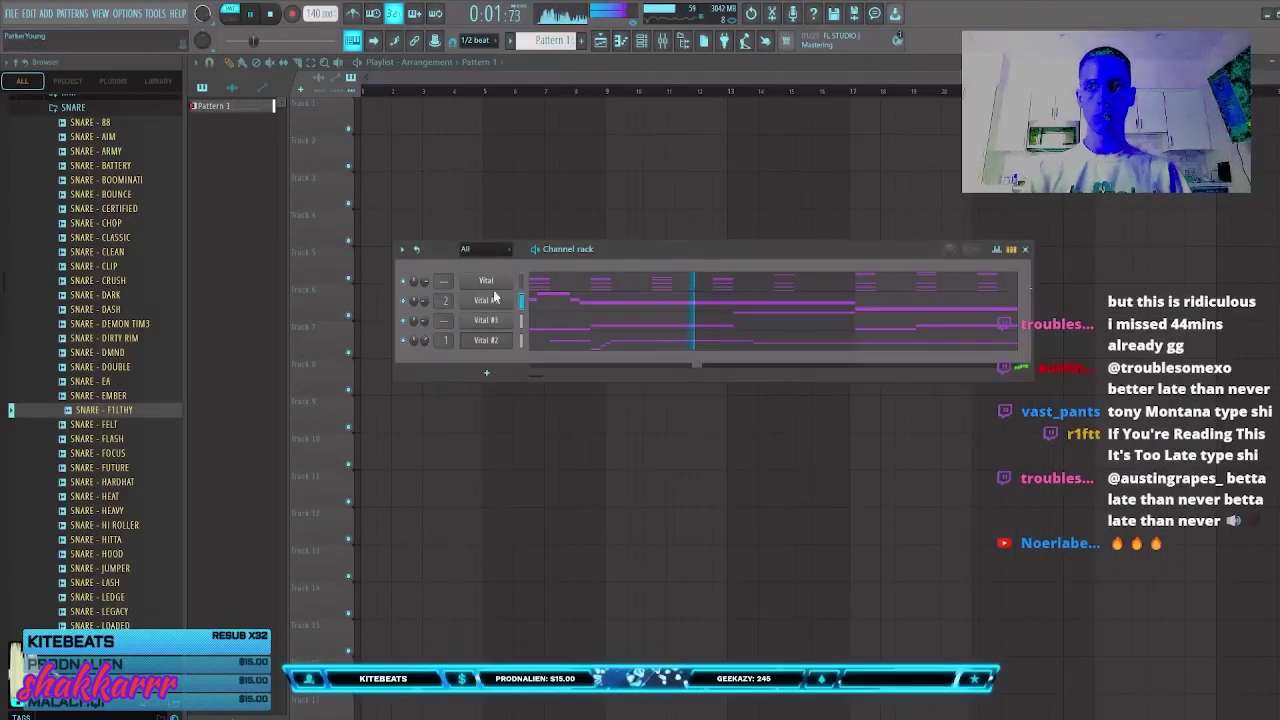
Step: Add a fifth Vital channel above the first one, load its Damped Horn preset, and close the open windows
{"action": "left_click", "coordinate": [492, 284]}
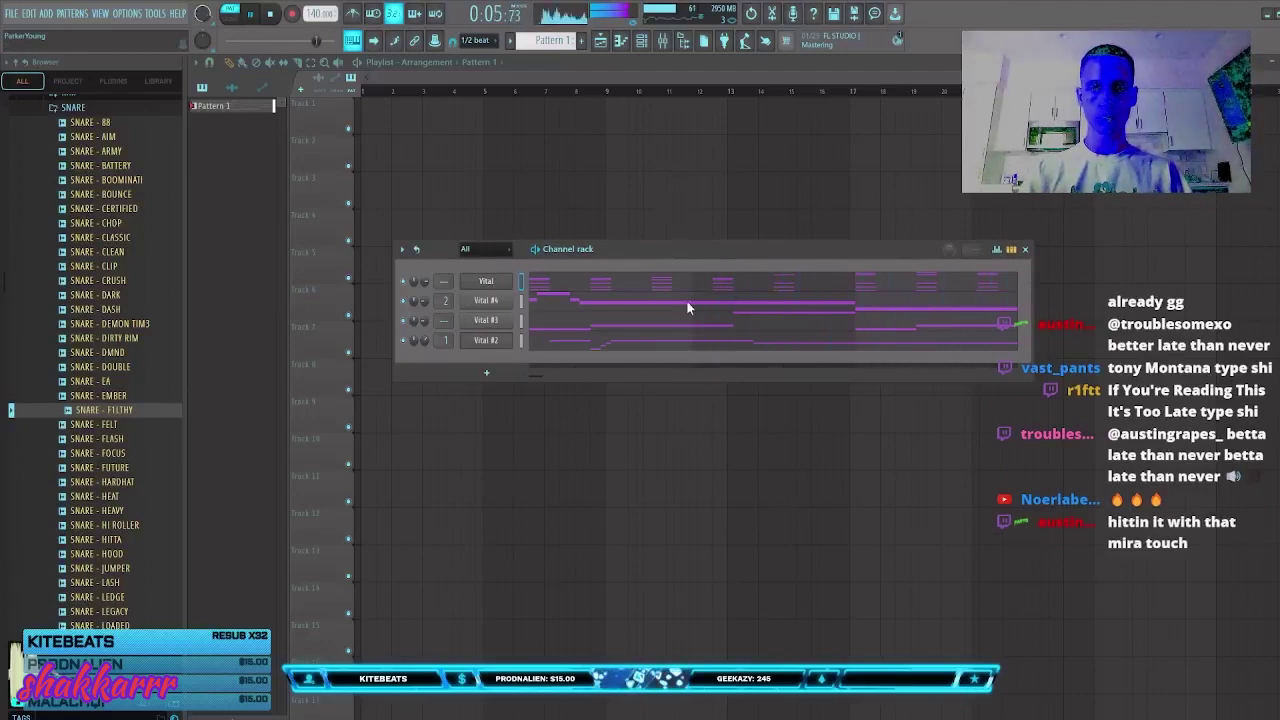
{"action": "key", "text": "alt+c"}
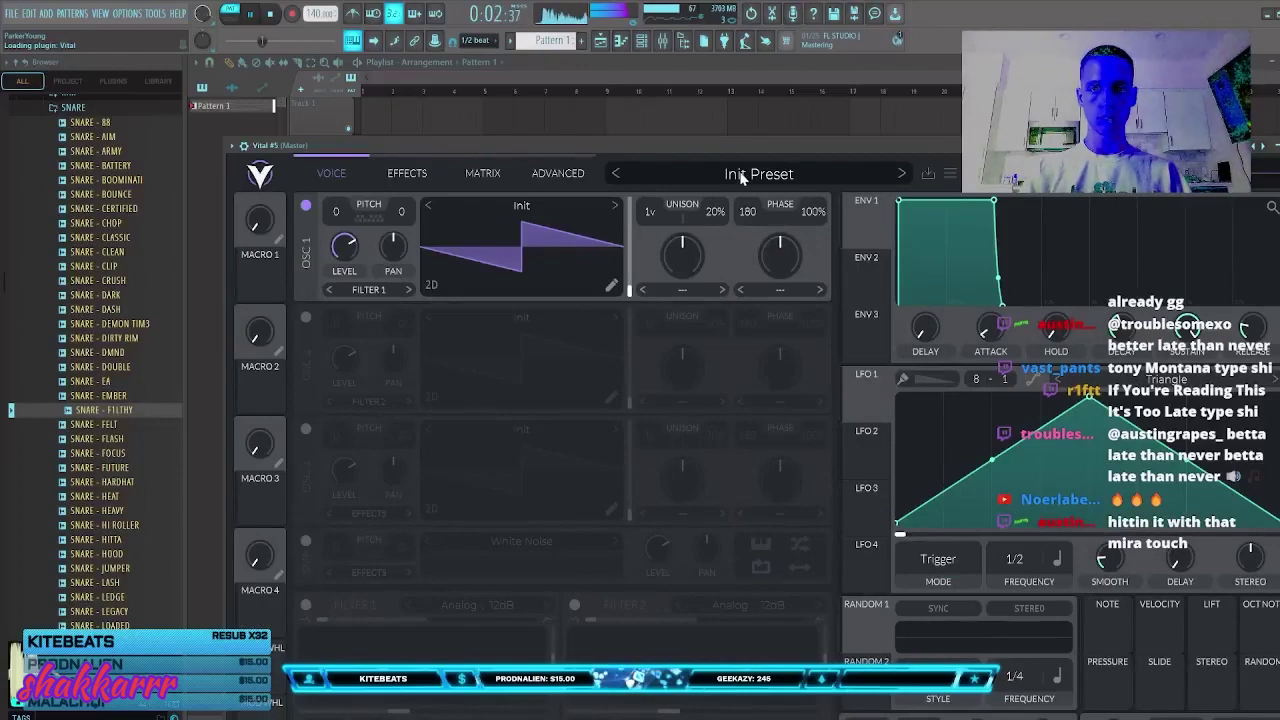
{"action": "left_click", "coordinate": [740, 176]}
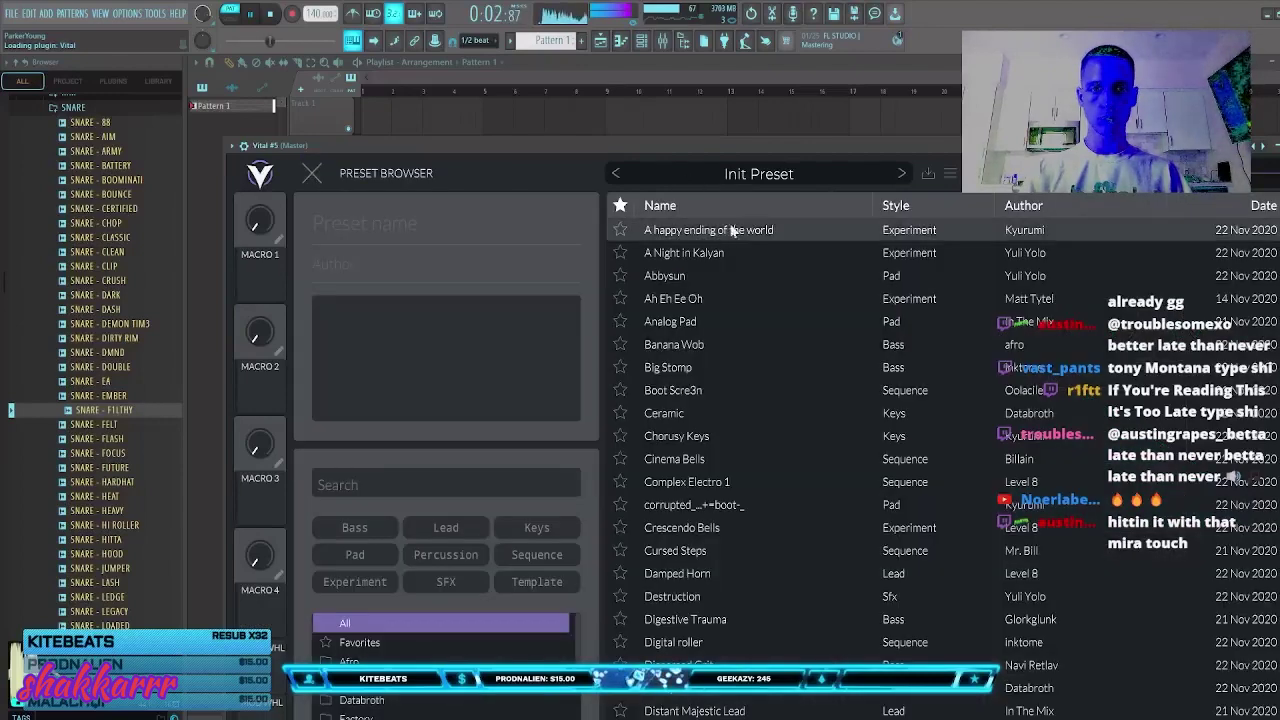
{"action": "scroll", "coordinate": [740, 396], "scroll_direction": "down", "scroll_amount": 3}
{"action": "left_click", "coordinate": [742, 373]}
{"action": "left_click", "coordinate": [745, 369]}
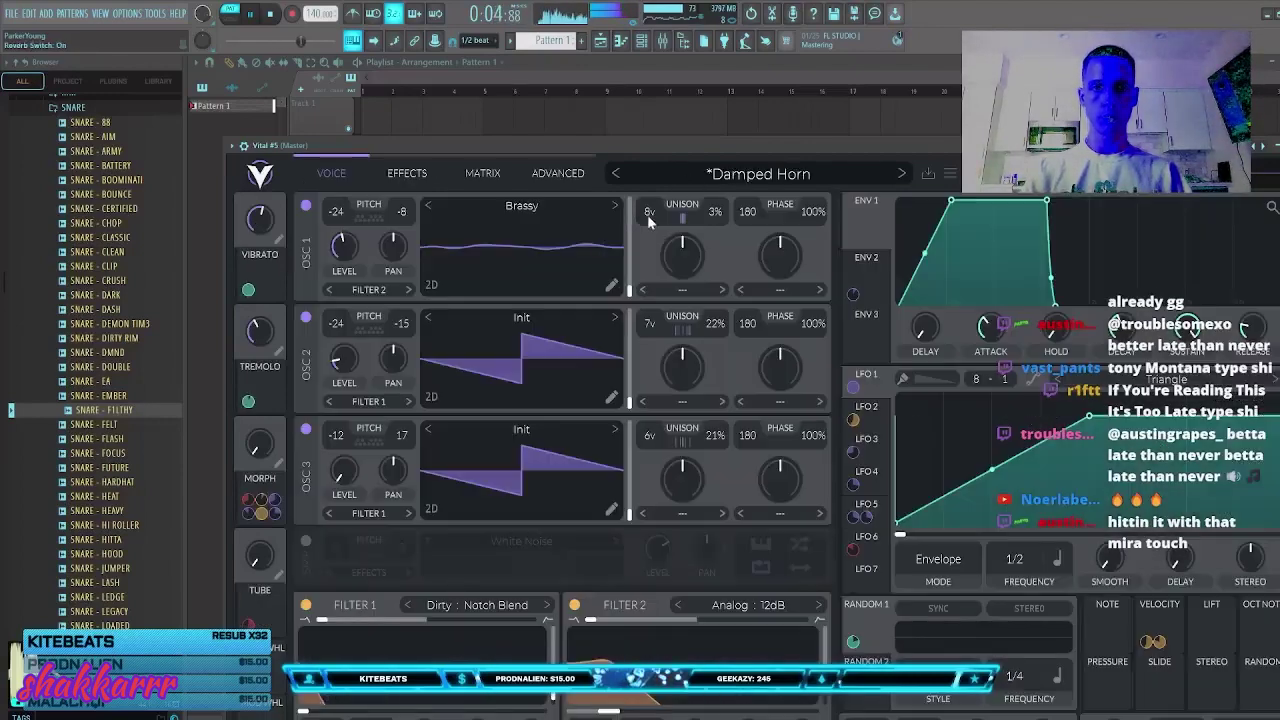
{"action": "key", "text": "F12"}
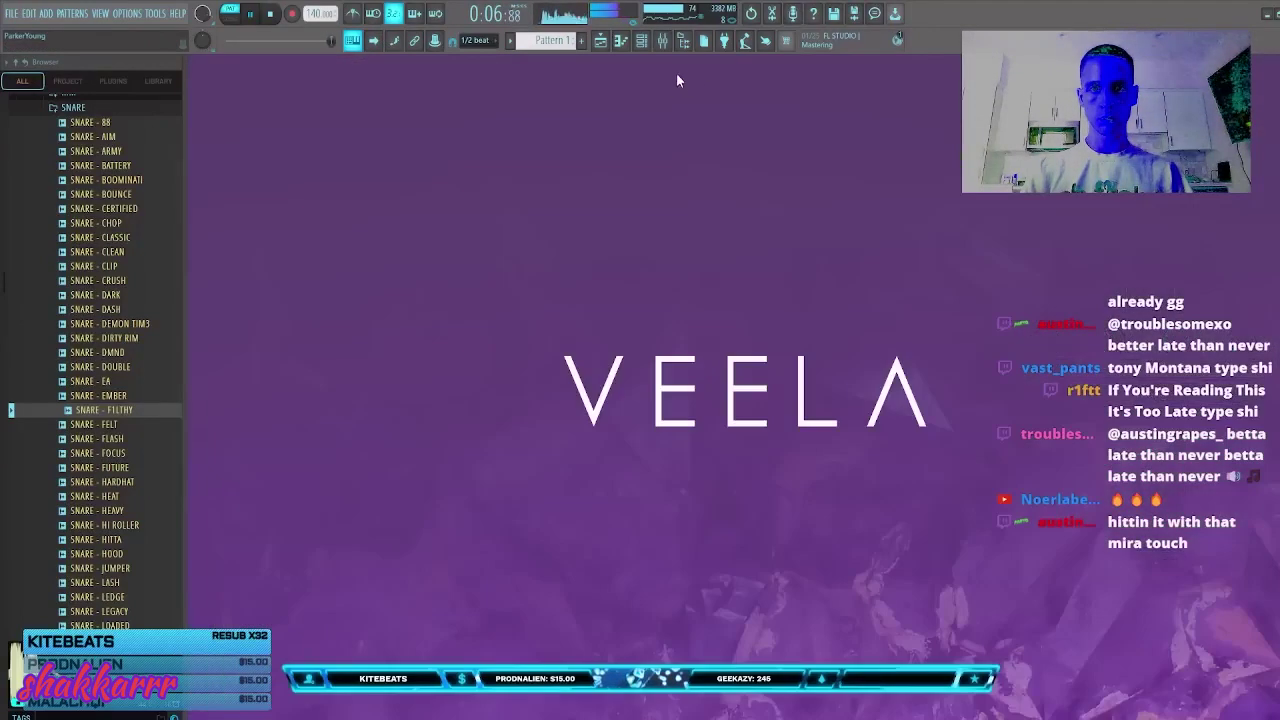
Step: Draw one A5 note held across bars 1 and 2 on the Vital #5 channel and play the pattern
{"action": "left_click", "coordinate": [643, 42]}
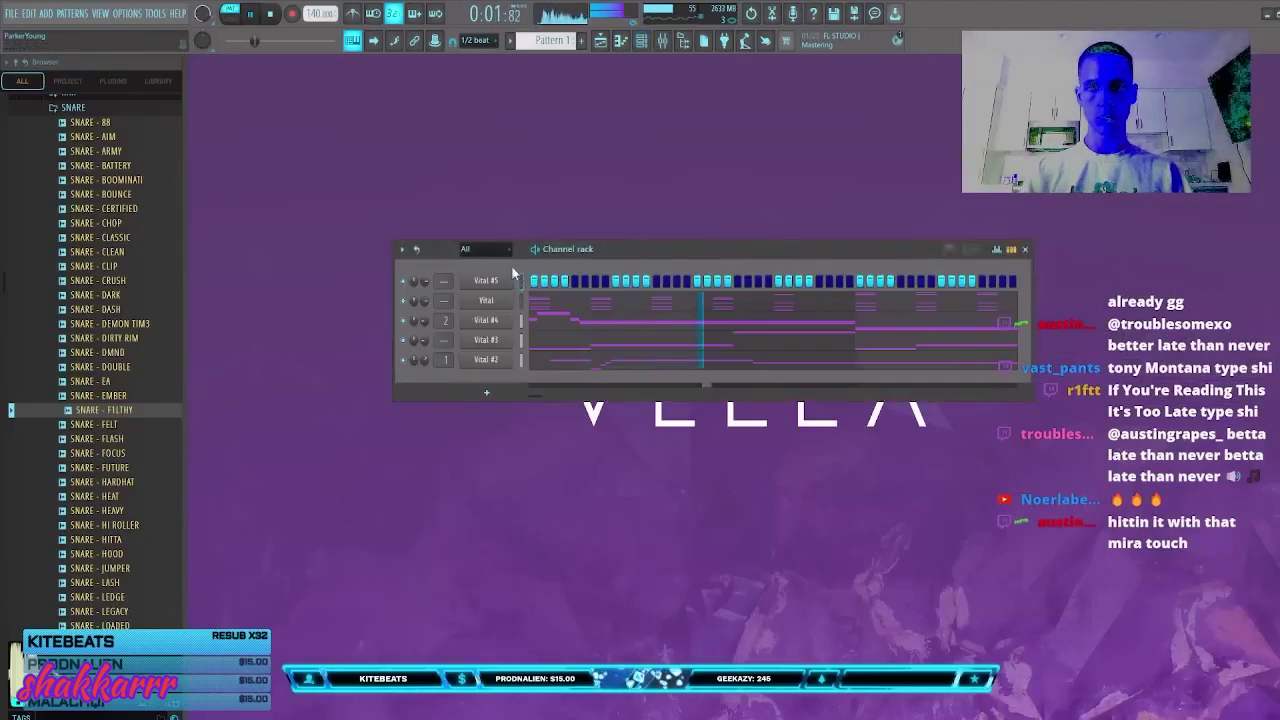
{"action": "key", "text": "space"}
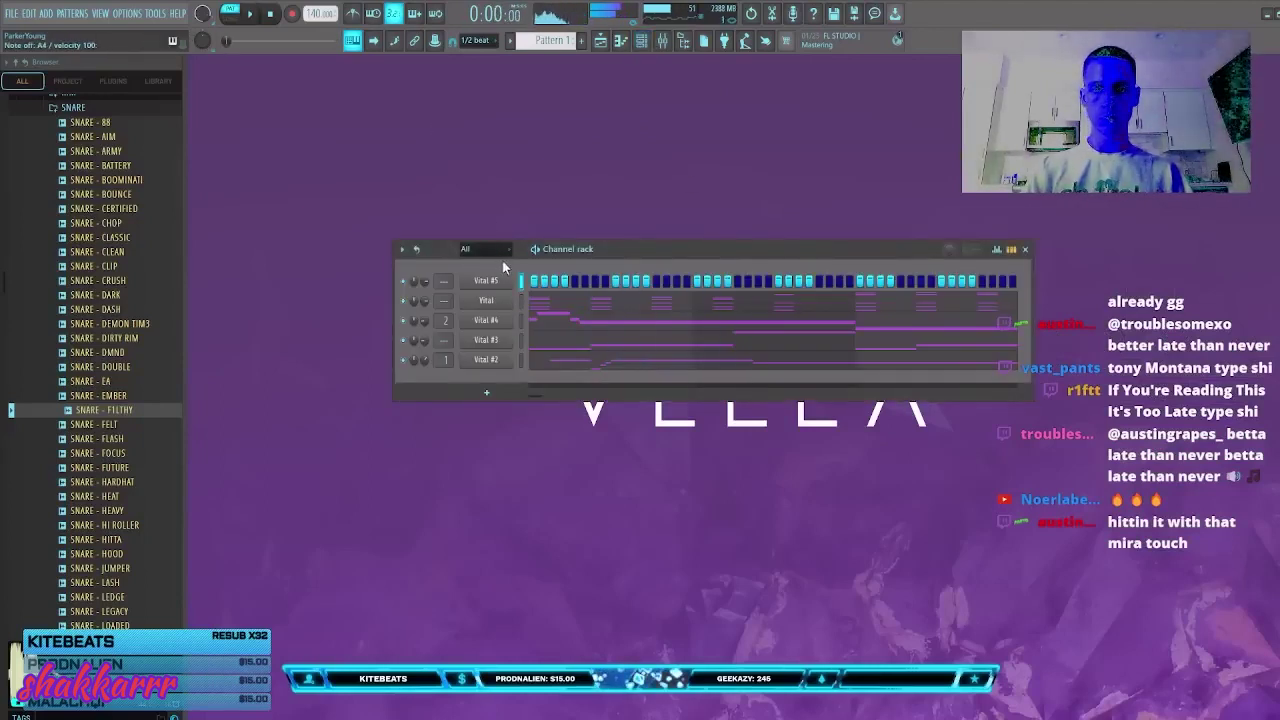
{"action": "key", "text": "F7"}
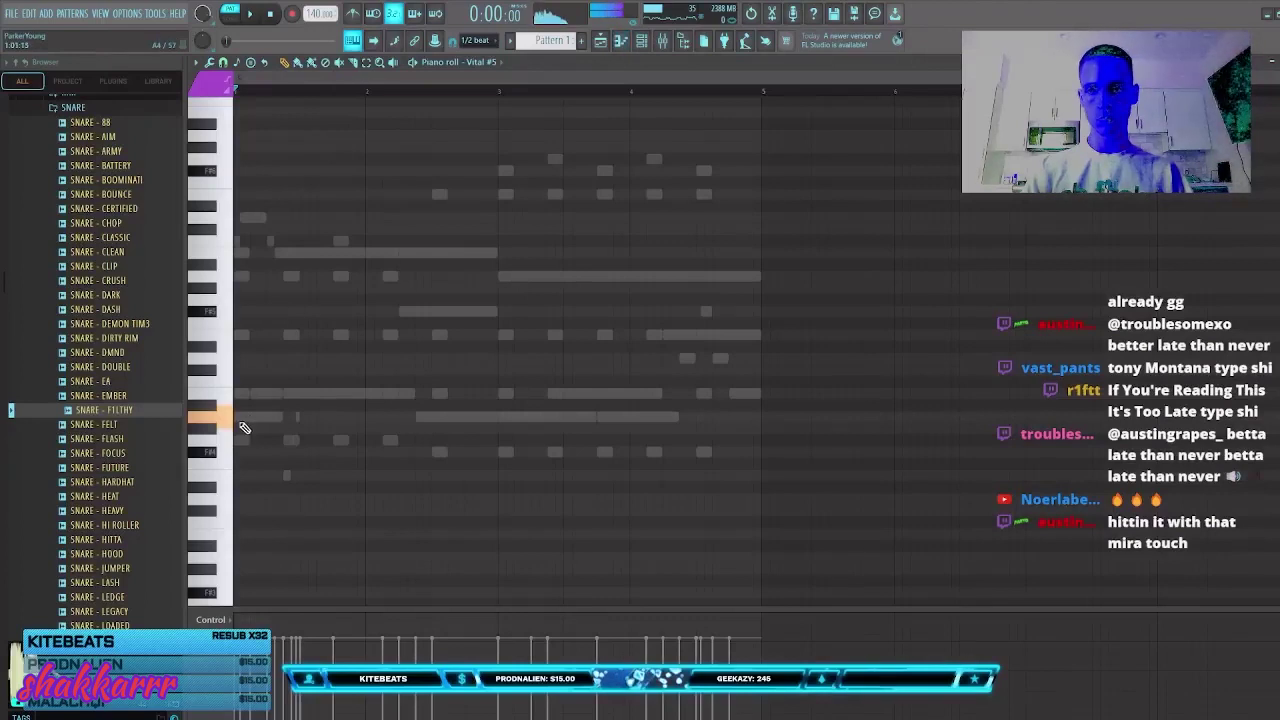
{"action": "key", "text": "space"}
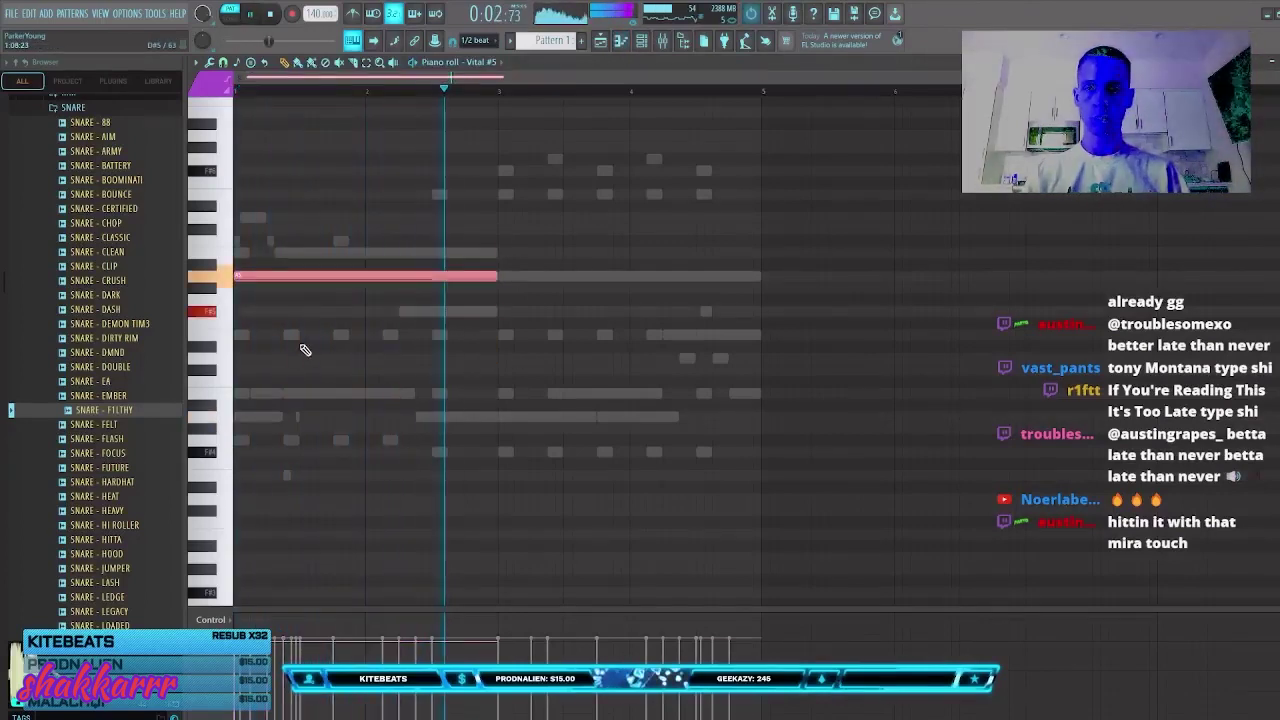
Step: Duplicate Vital #5's note into bars 3 and 4 two semitones lower, and transpose both notes up an octave
{"action": "key", "text": "ctrl+b"}
{"action": "key", "text": "shift+Down"}
{"action": "key", "text": "shift+Down"}
{"action": "key", "text": "ctrl+d"}
{"action": "key", "text": "ctrl+a"}
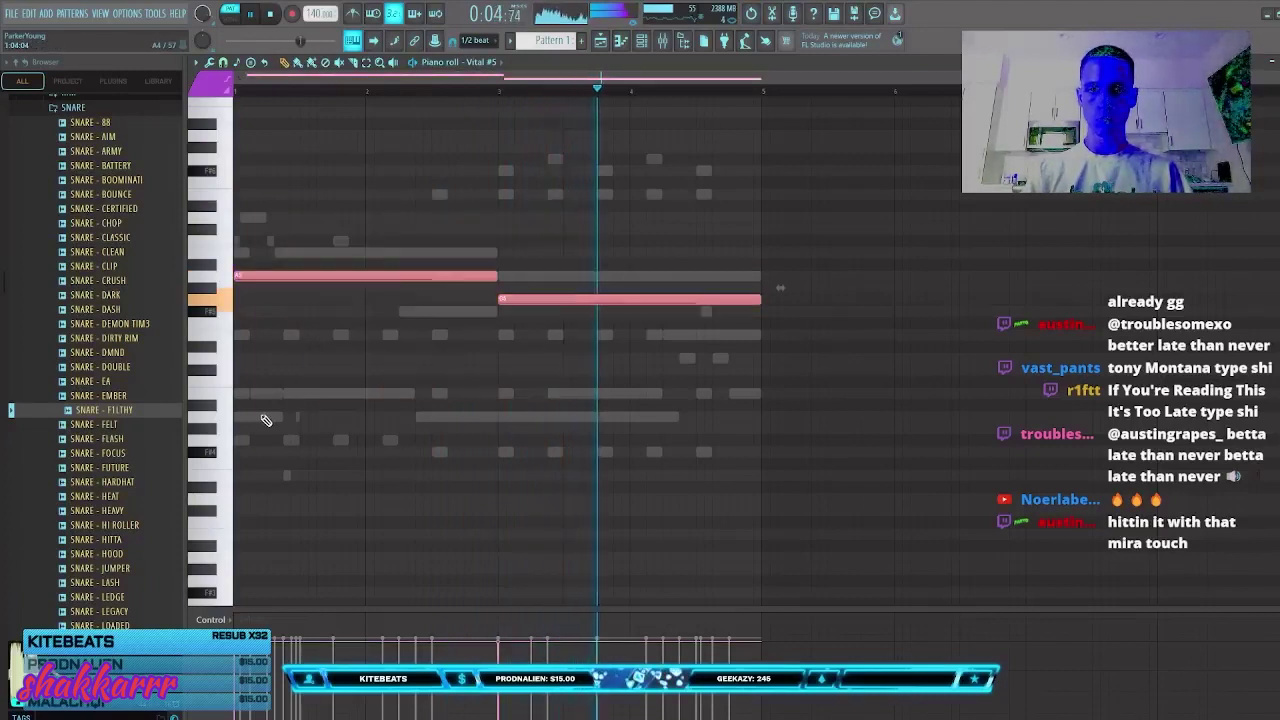
{"action": "key", "text": "ctrl+Up"}
{"action": "key", "text": "ctrl+d"}
{"action": "key", "text": "F7"}
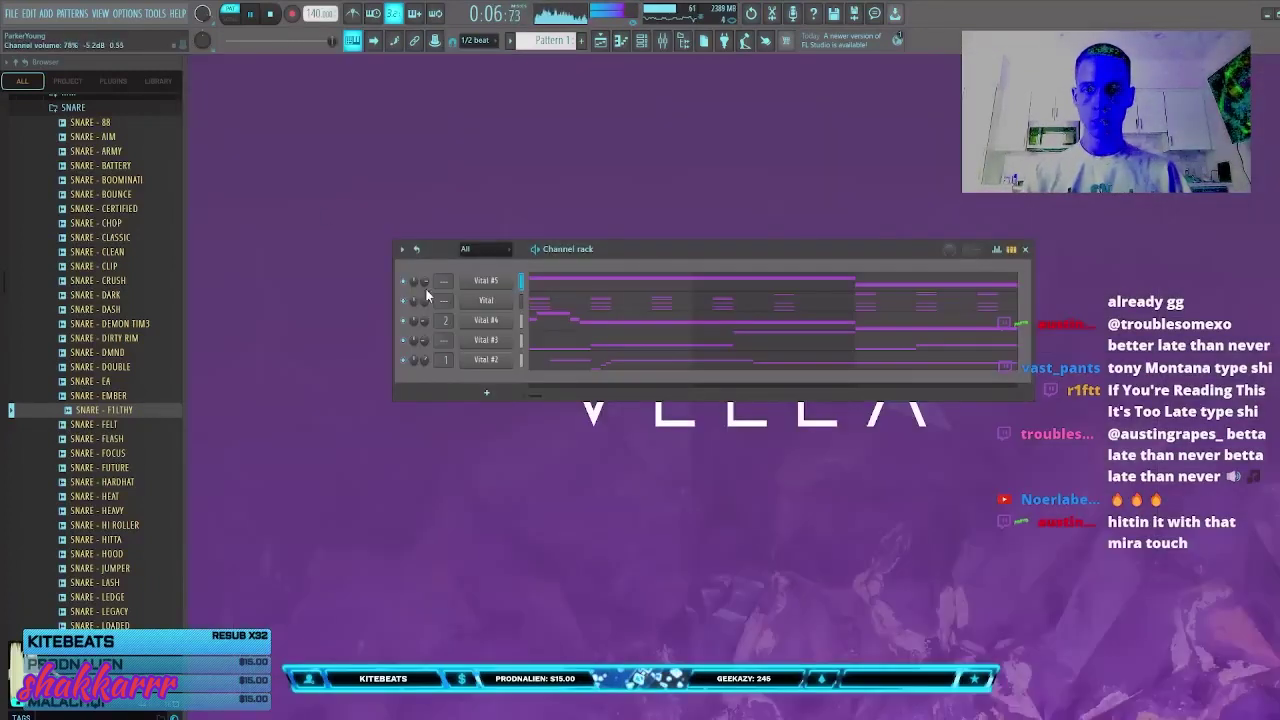
Step: Route Vital #5 to mixer track 3 and lower that track's fader
{"action": "left_click", "coordinate": [600, 282]}
{"action": "key", "text": "F7"}
{"action": "key", "text": "F9"}
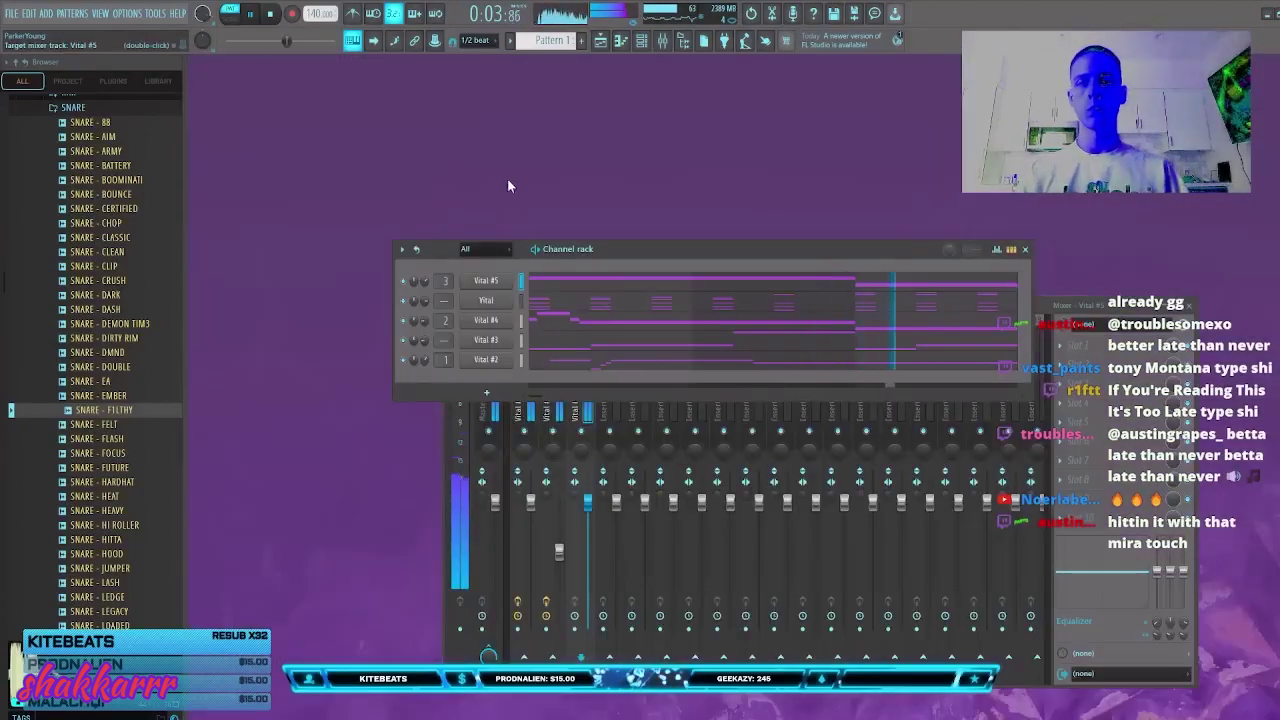
{"action": "key", "text": "F6"}
{"action": "left_click_drag", "start_coordinate": [588, 525], "coordinate": [588, 529]}
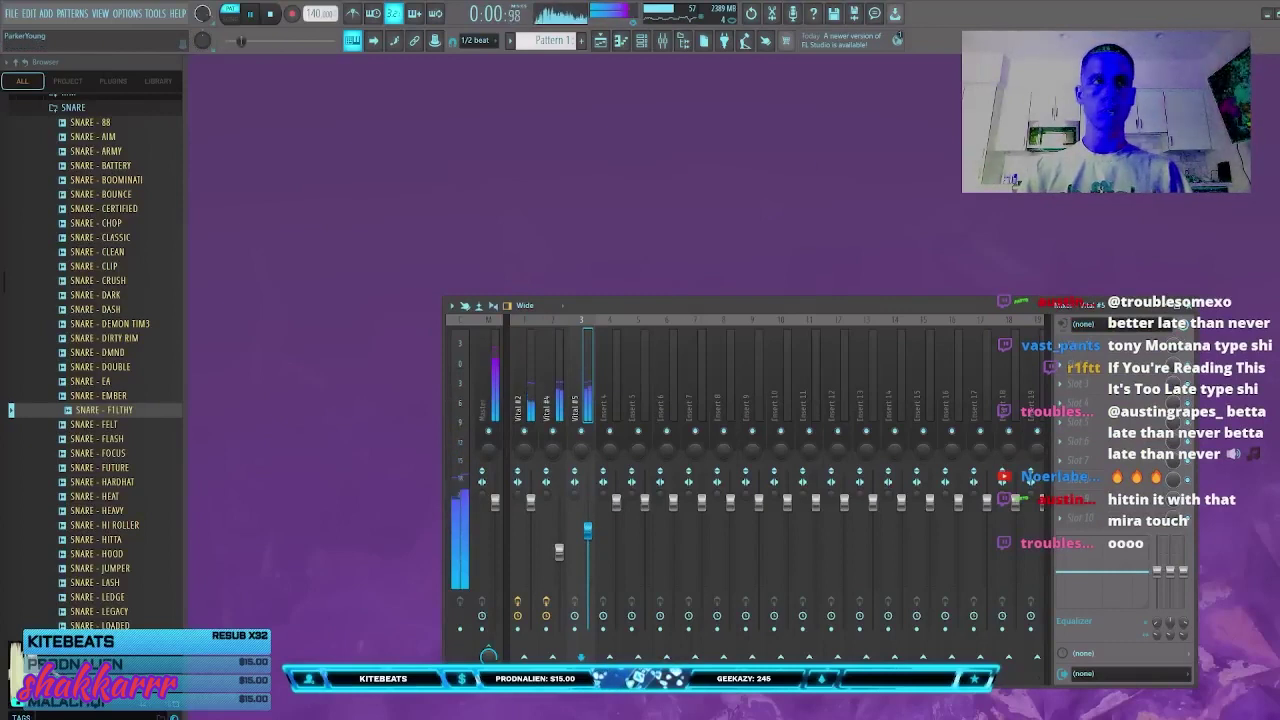
Step: Add Fruity Flanger and Fruity Reeverb 2 to Vital #4's mixer track and lower the reverb's dry level
{"action": "left_click", "coordinate": [541, 356]}
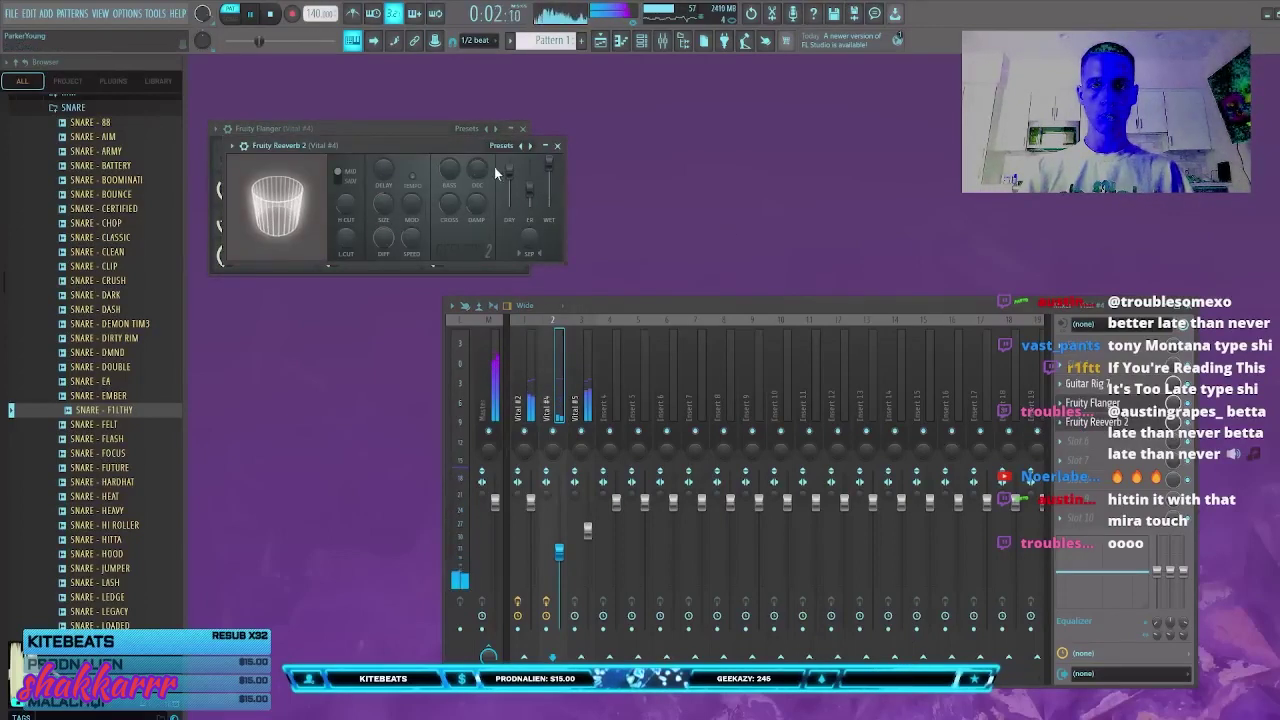
{"action": "left_click_drag", "start_coordinate": [510, 172], "coordinate": [510, 174]}
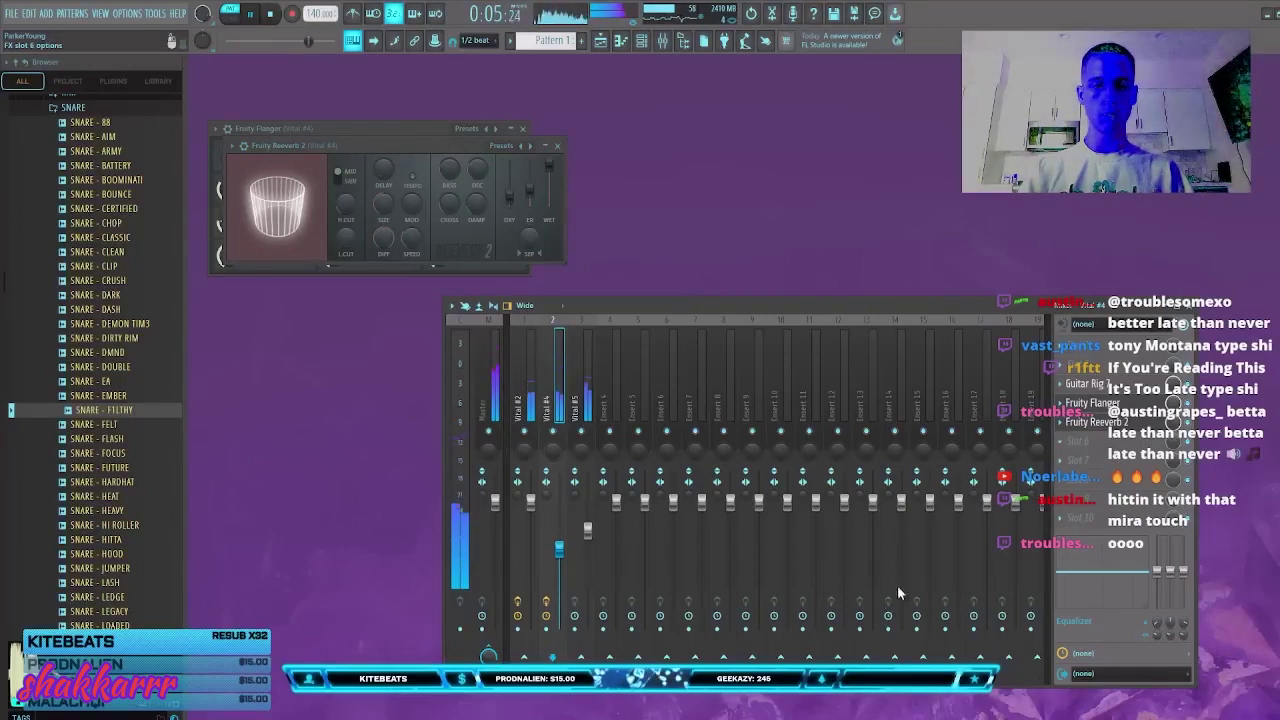
Step: Add Gross Beat to Vital #4's effect slot 6, use the Empty volume envelope, and drop a late point to zero
{"action": "left_click", "coordinate": [985, 252]}
{"action": "left_click", "coordinate": [272, 359]}
{"action": "right_click", "coordinate": [653, 441]}
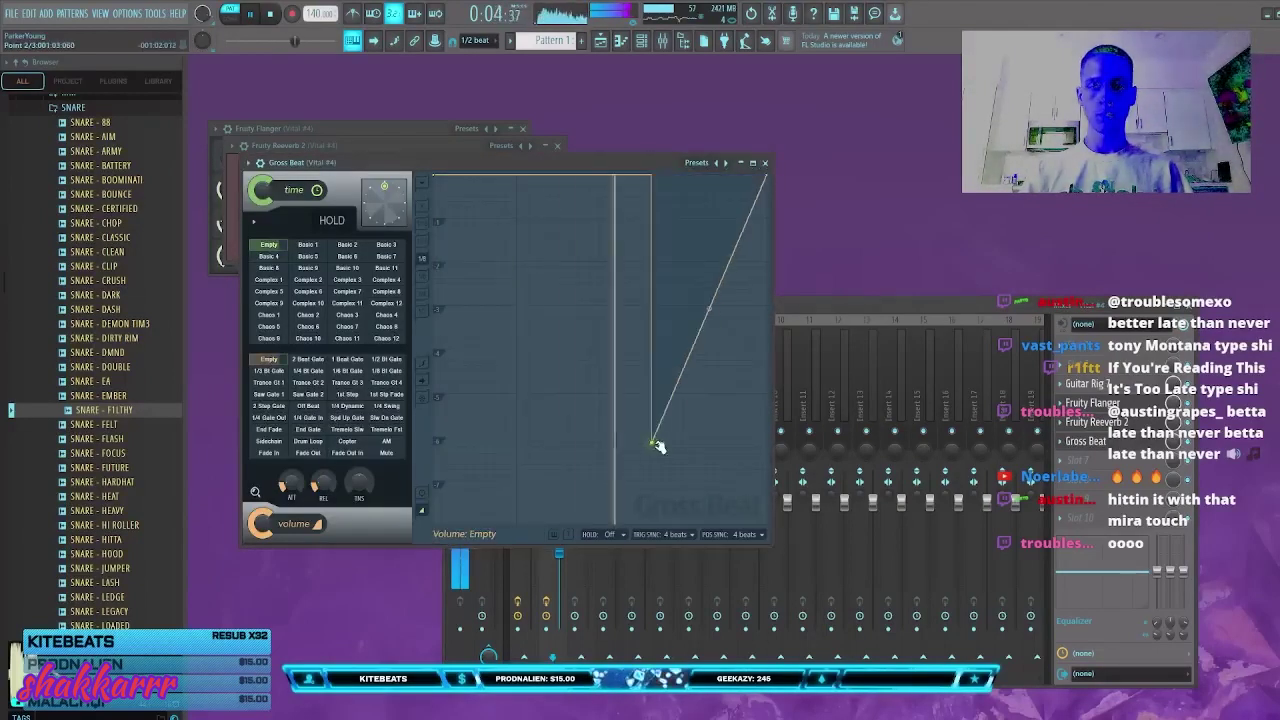
{"action": "left_click_drag", "start_coordinate": [653, 441], "coordinate": [641, 533]}
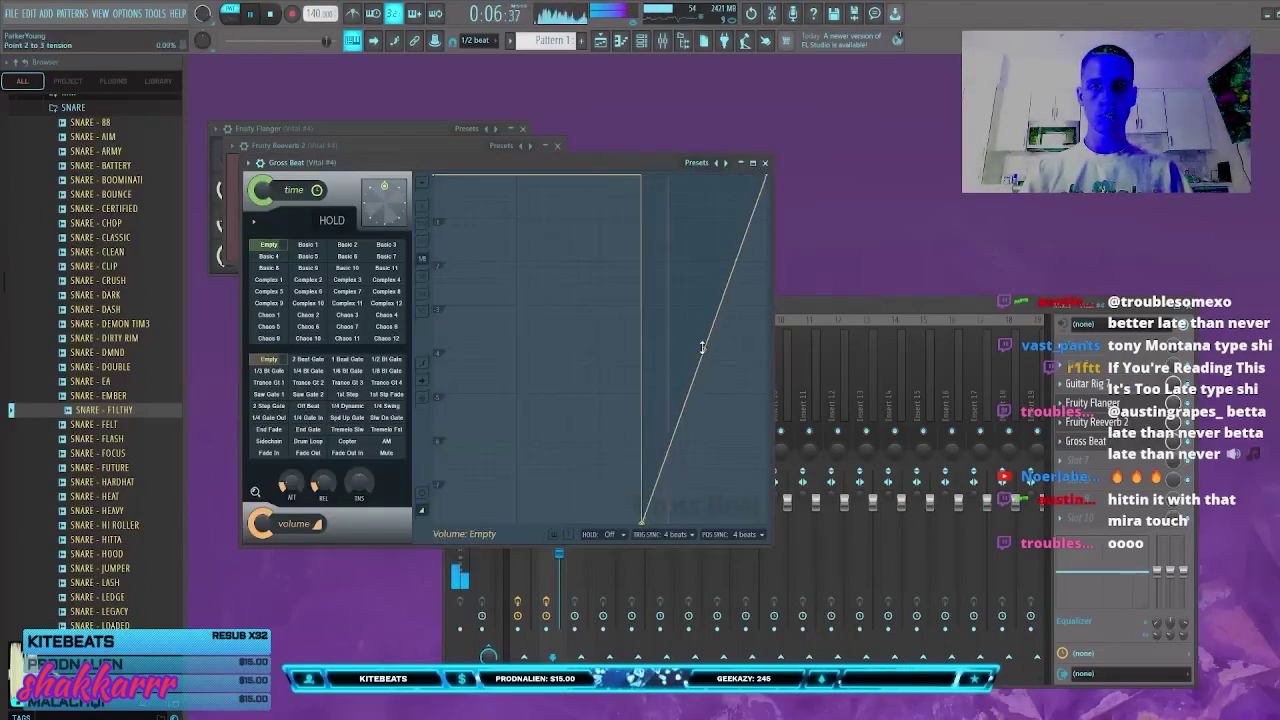
Step: Curve the envelope's final rise, and add an earlier curved dip to zero followed by a point at full volume
{"action": "left_click_drag", "start_coordinate": [704, 349], "coordinate": [571, 532]}
{"action": "right_click", "coordinate": [571, 501]}
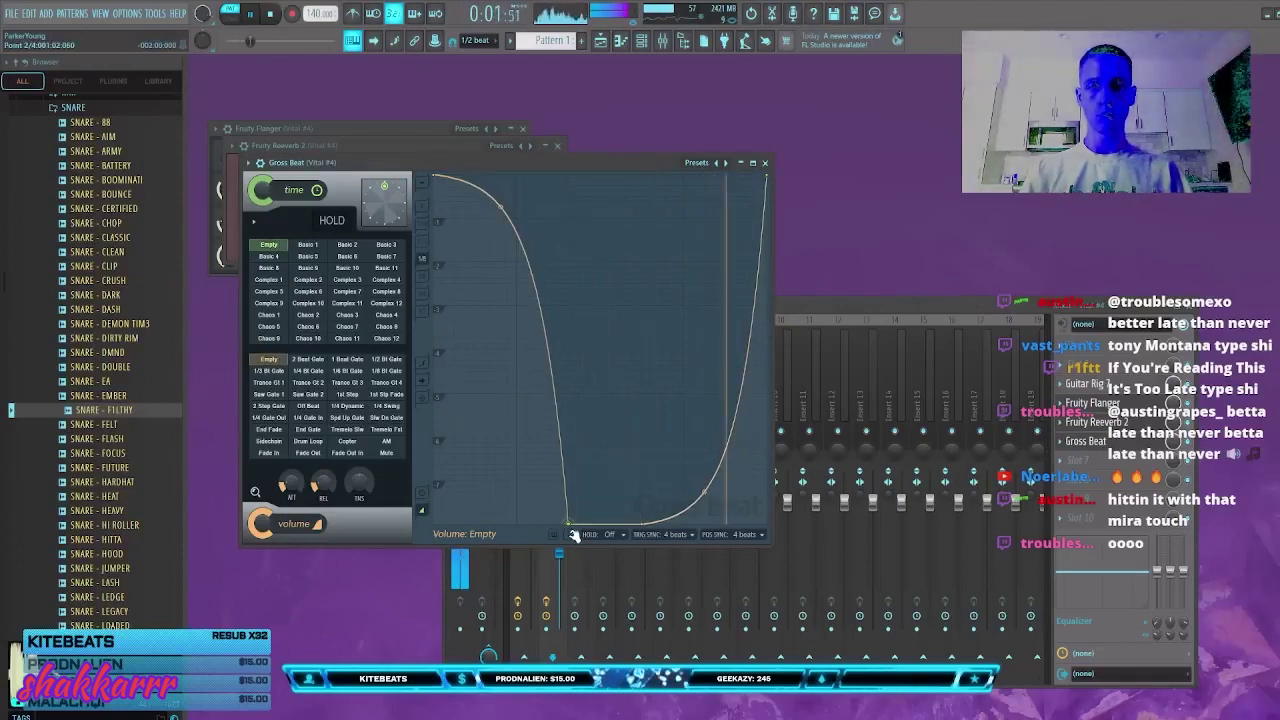
{"action": "right_click", "coordinate": [607, 192]}
{"action": "left_click_drag", "start_coordinate": [607, 192], "coordinate": [599, 168]}
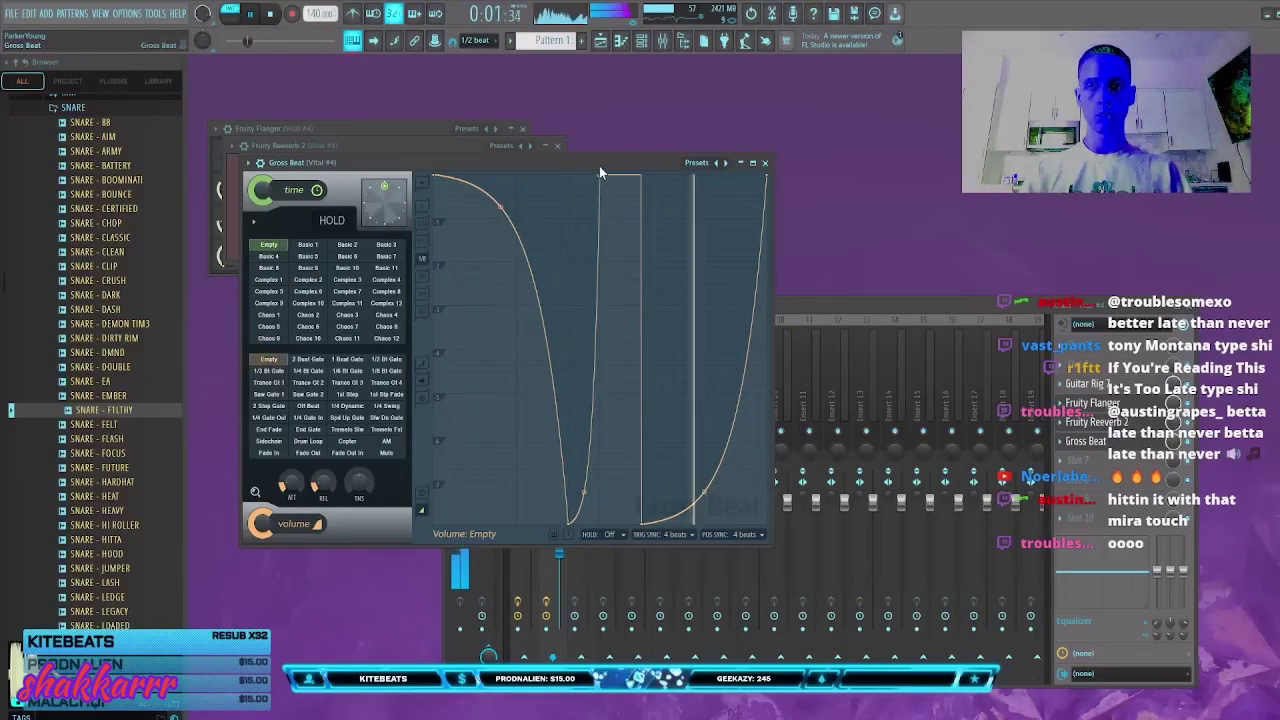
Step: Raise the earlier envelope dip to about 60 percent and shift it with its recovery point closer to the late drop
{"action": "left_click_drag", "start_coordinate": [570, 521], "coordinate": [663, 307]}
{"action": "left_click", "coordinate": [594, 177]}
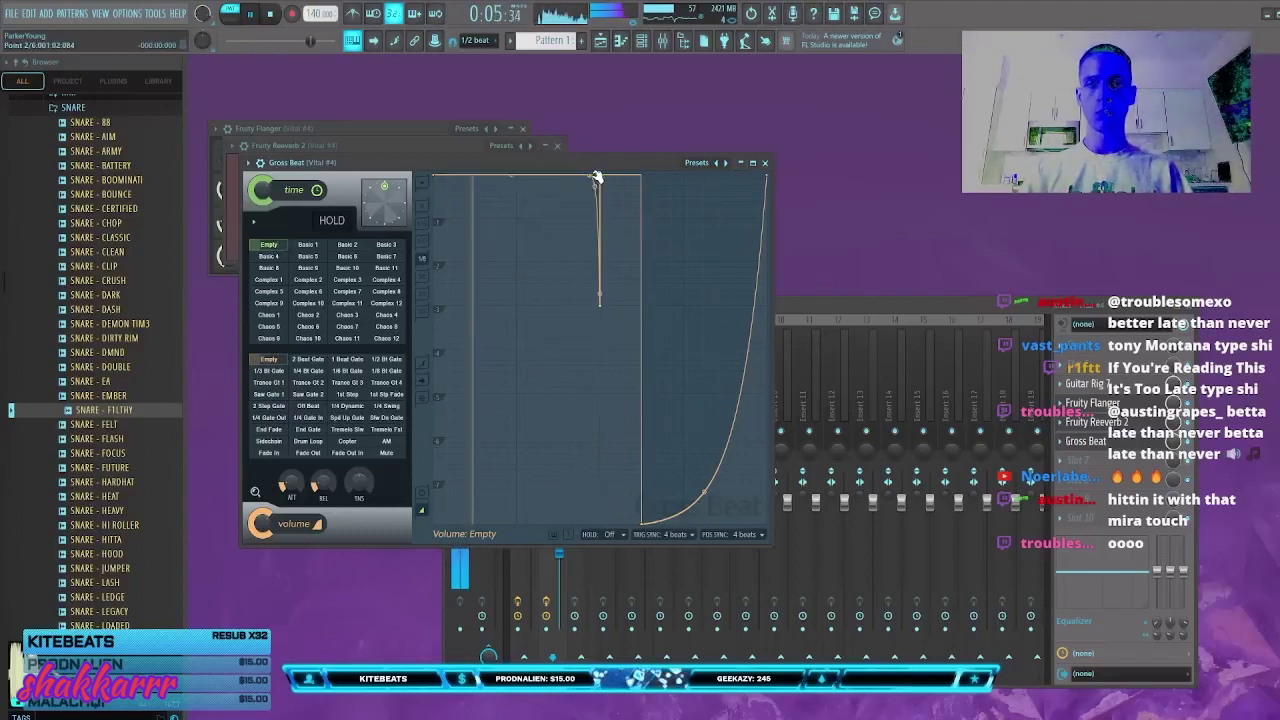
{"action": "right_click", "coordinate": [594, 177]}
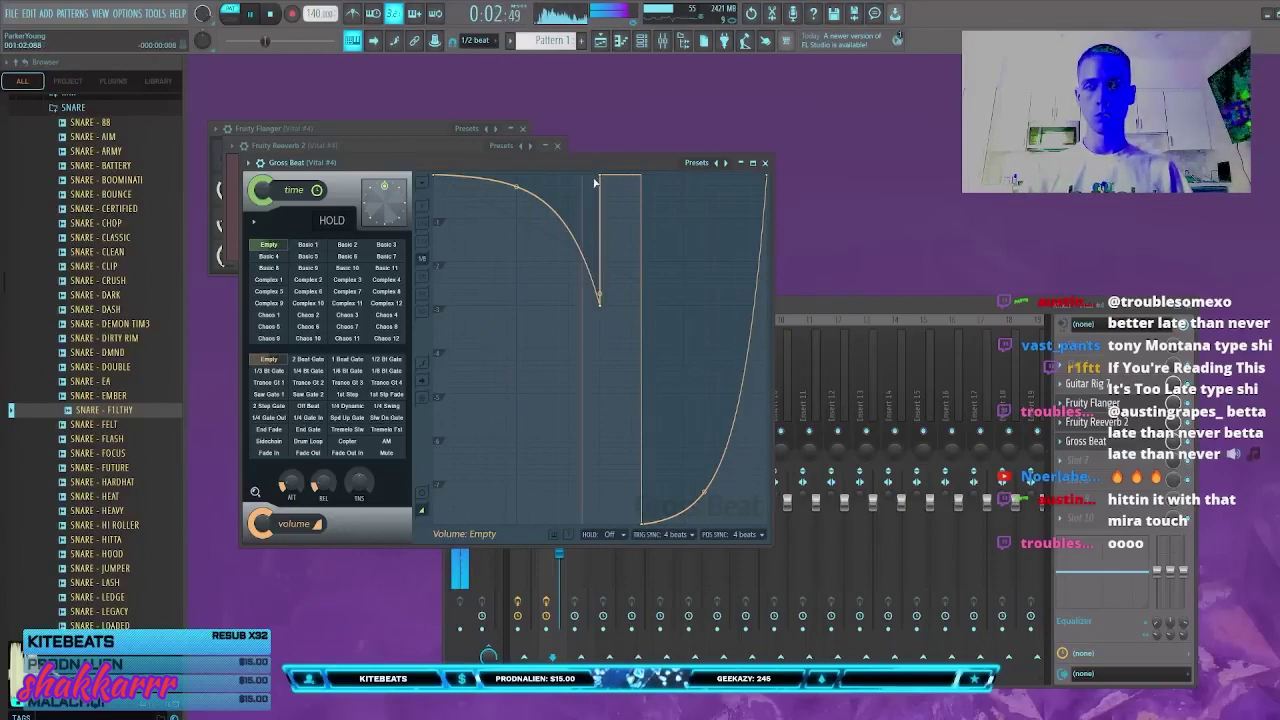
{"action": "left_click_drag", "start_coordinate": [604, 178], "coordinate": [627, 176]}
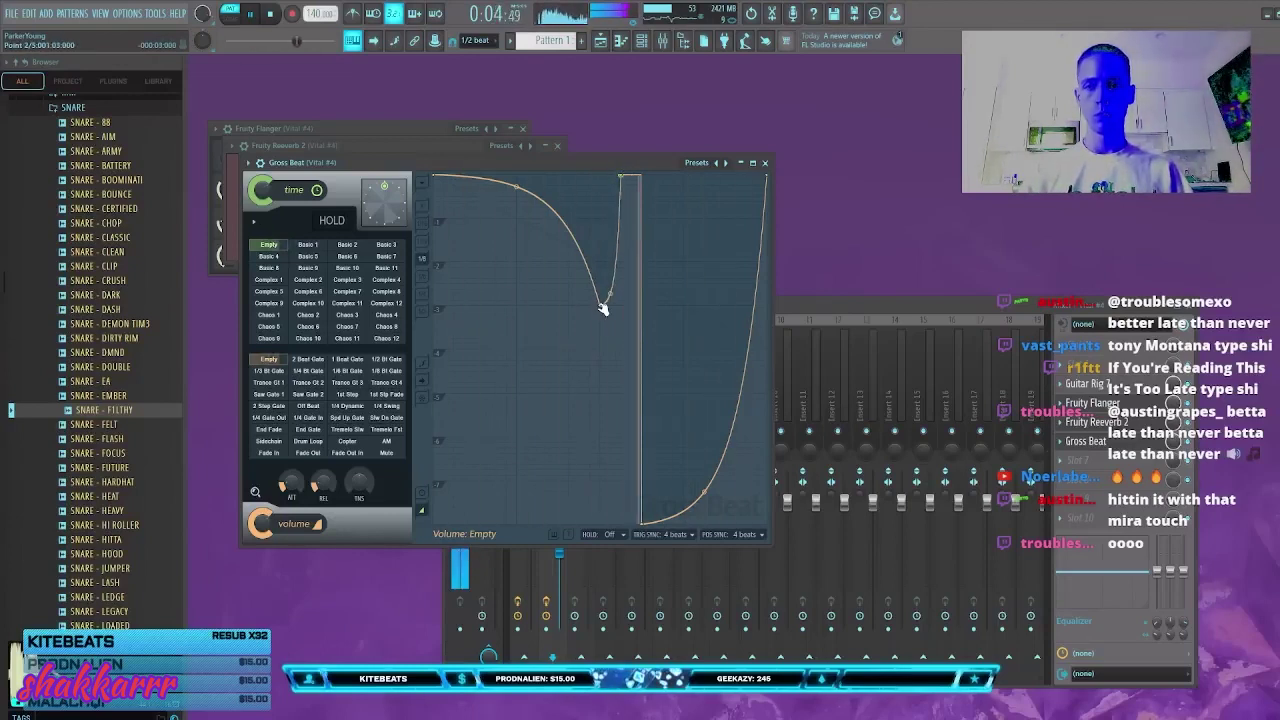
{"action": "left_click_drag", "start_coordinate": [603, 309], "coordinate": [626, 309]}
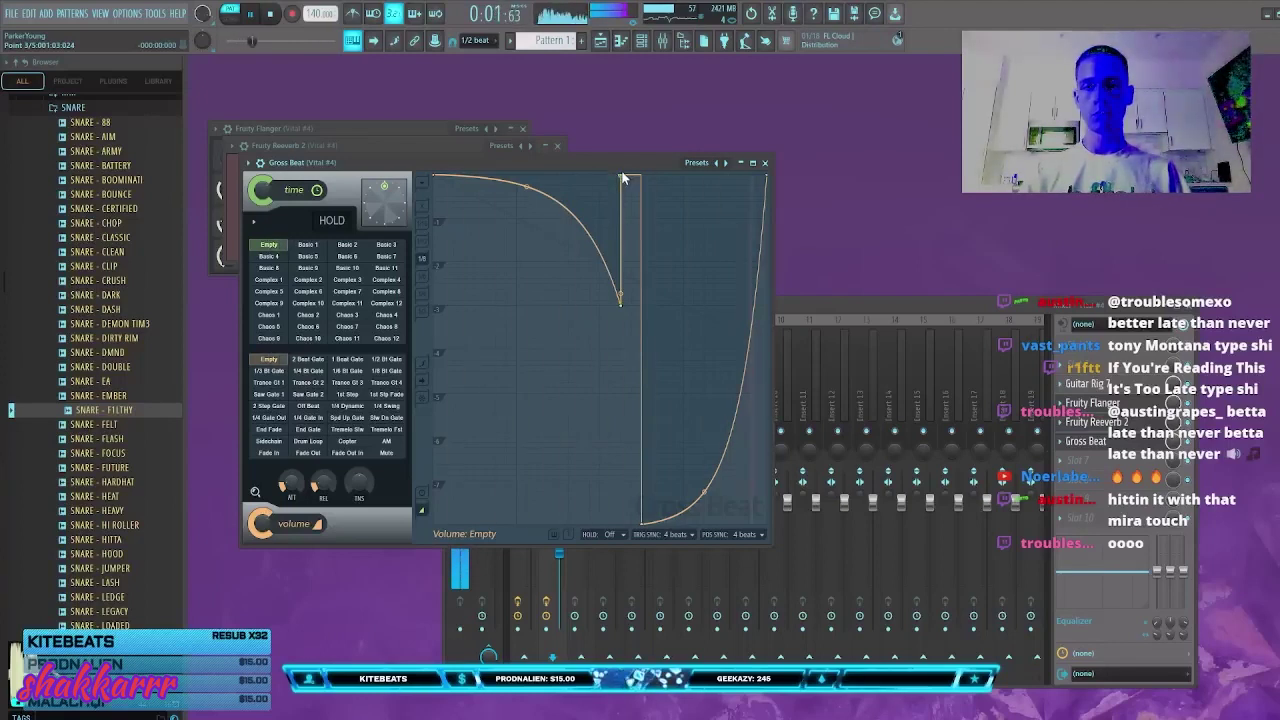
Step: Close the open effect windows, lay two Pattern 1 clips end to end from bar 1 on playlist track 1, and play them
{"action": "left_click", "coordinate": [767, 162]}
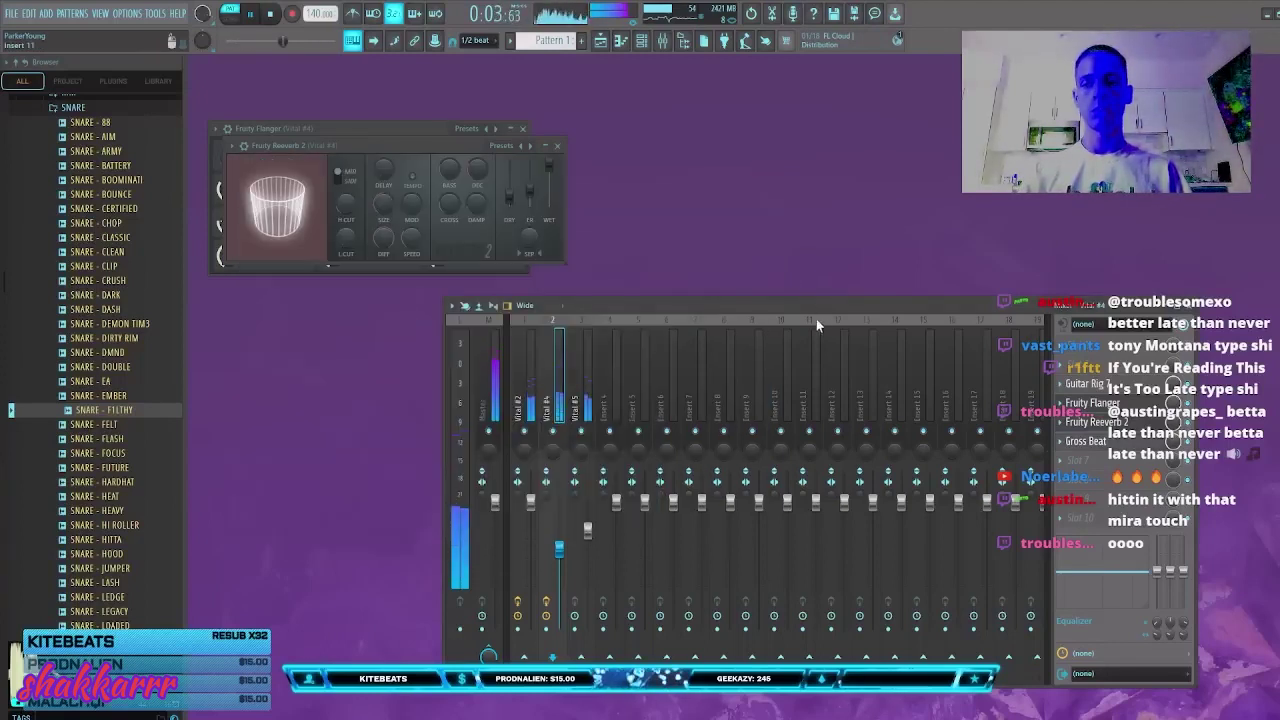
{"action": "key", "text": "Escape"}
{"action": "key", "text": "Escape"}
{"action": "key", "text": "Escape"}
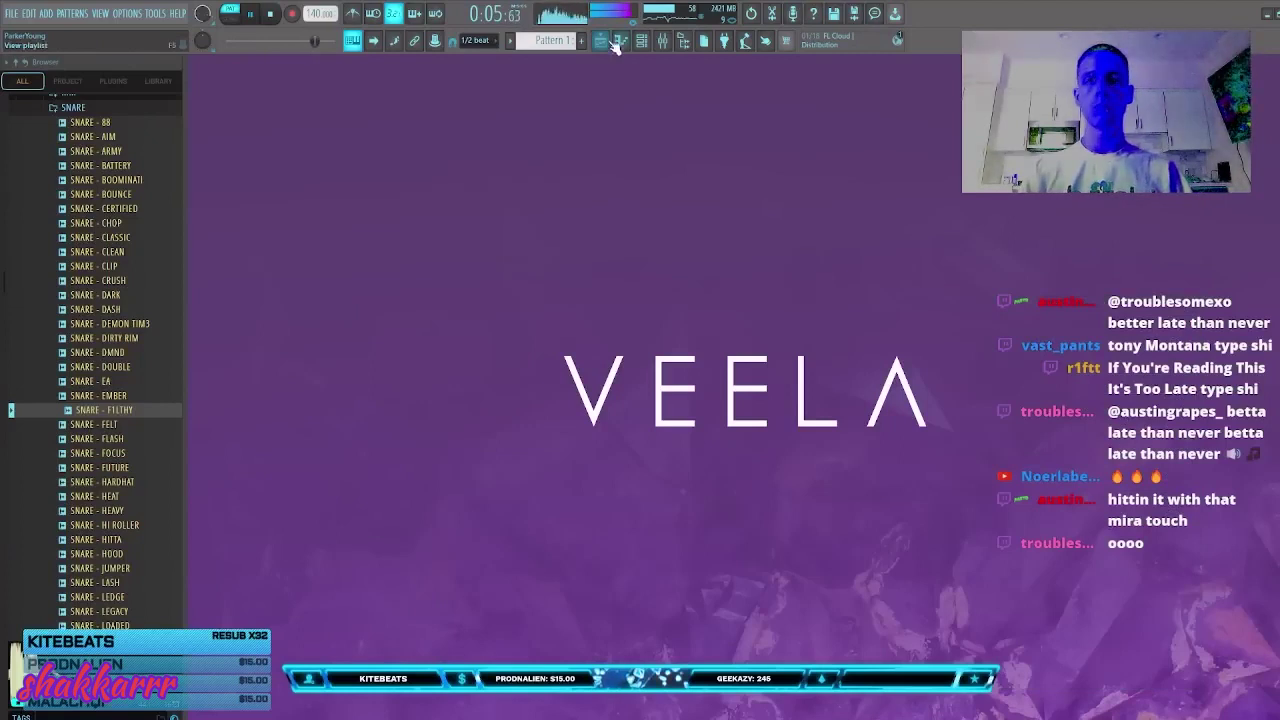
{"action": "left_click", "coordinate": [603, 41]}
{"action": "left_click", "coordinate": [371, 117]}
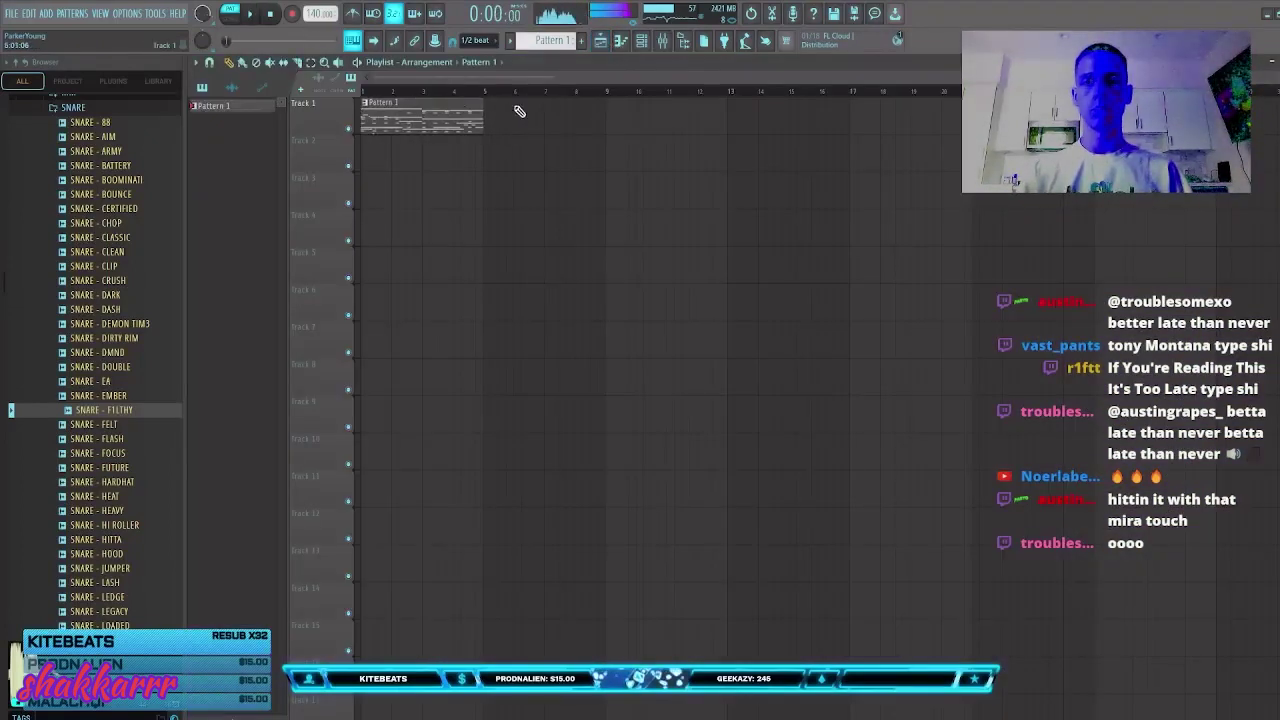
{"action": "left_click", "coordinate": [519, 111]}
{"action": "left_click", "coordinate": [430, 90]}
{"action": "key", "text": "space"}
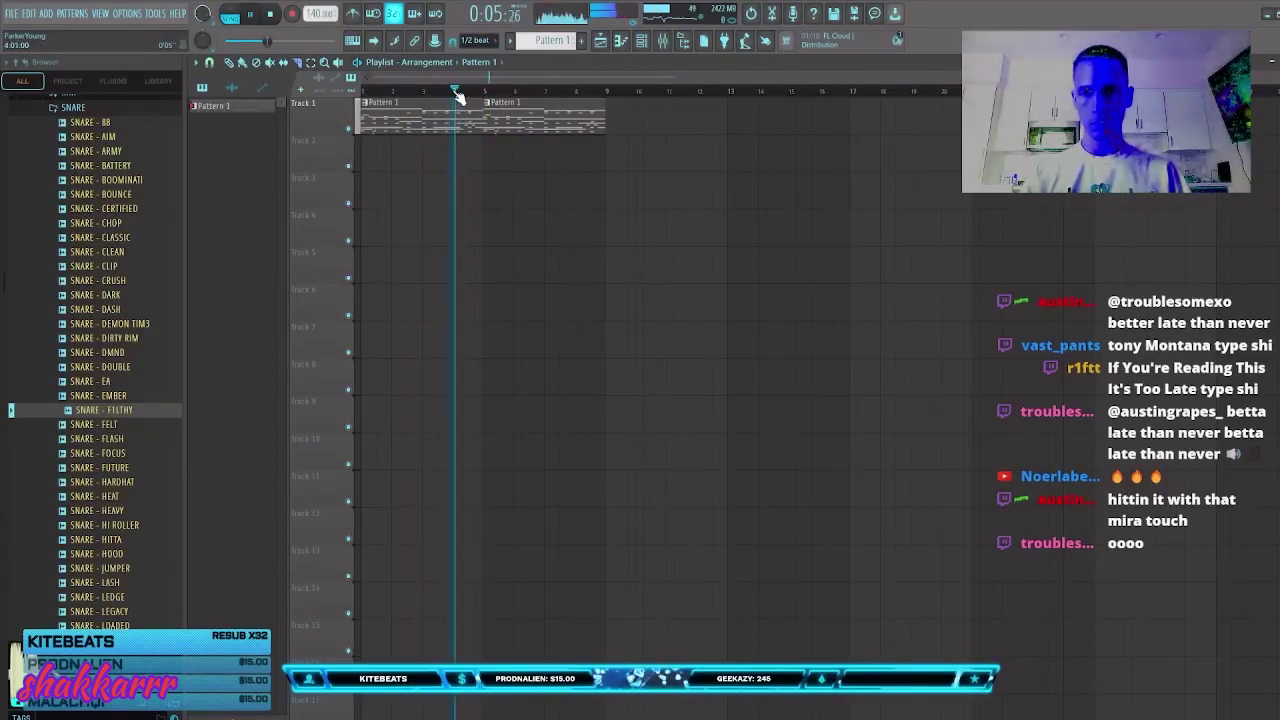
Step: Play the arrangement from late in bar 3 and check the levels in the mixer
{"action": "left_click", "coordinate": [446, 91]}
{"action": "left_click", "coordinate": [446, 91]}
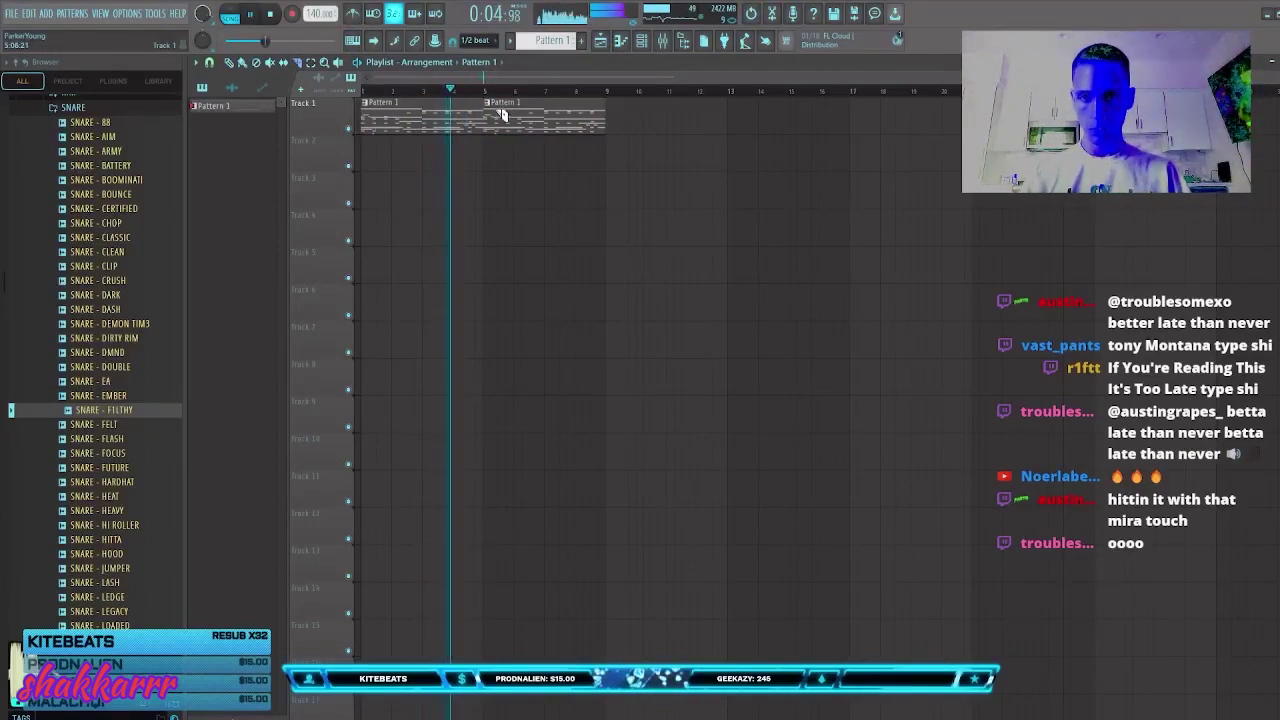
{"action": "key", "text": "space"}
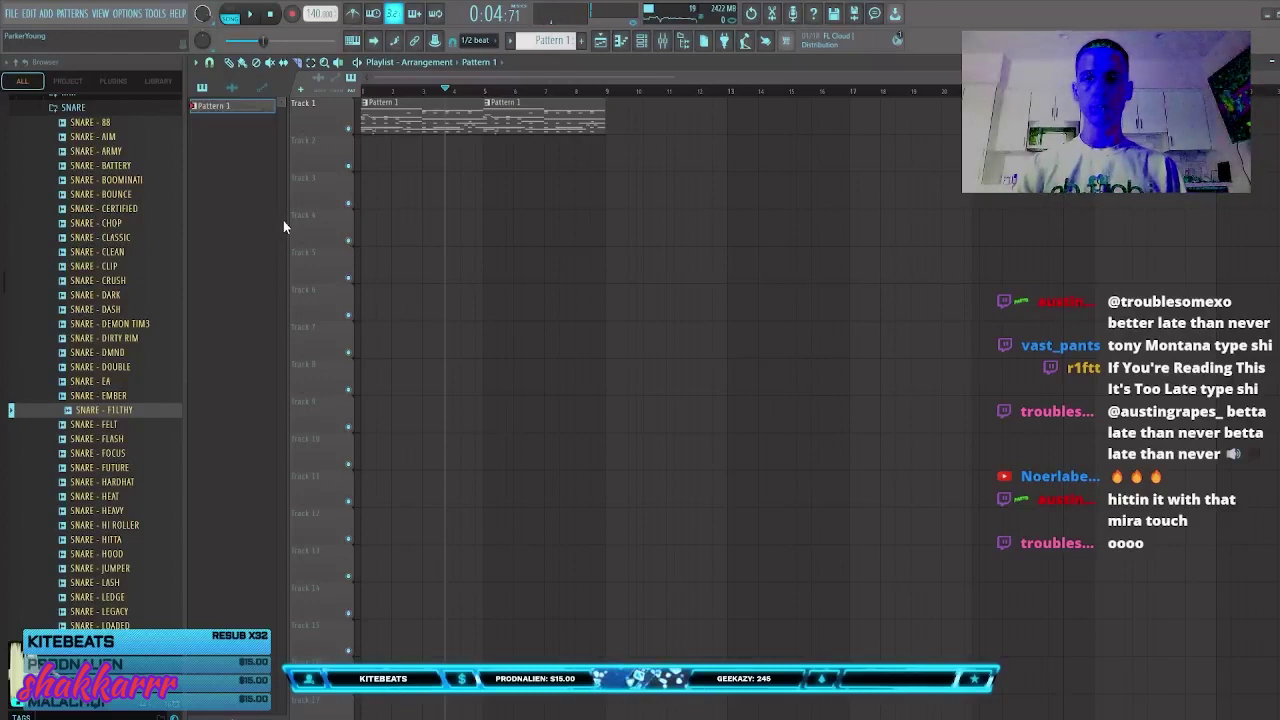
{"action": "key", "text": "space"}
{"action": "left_click", "coordinate": [661, 47]}
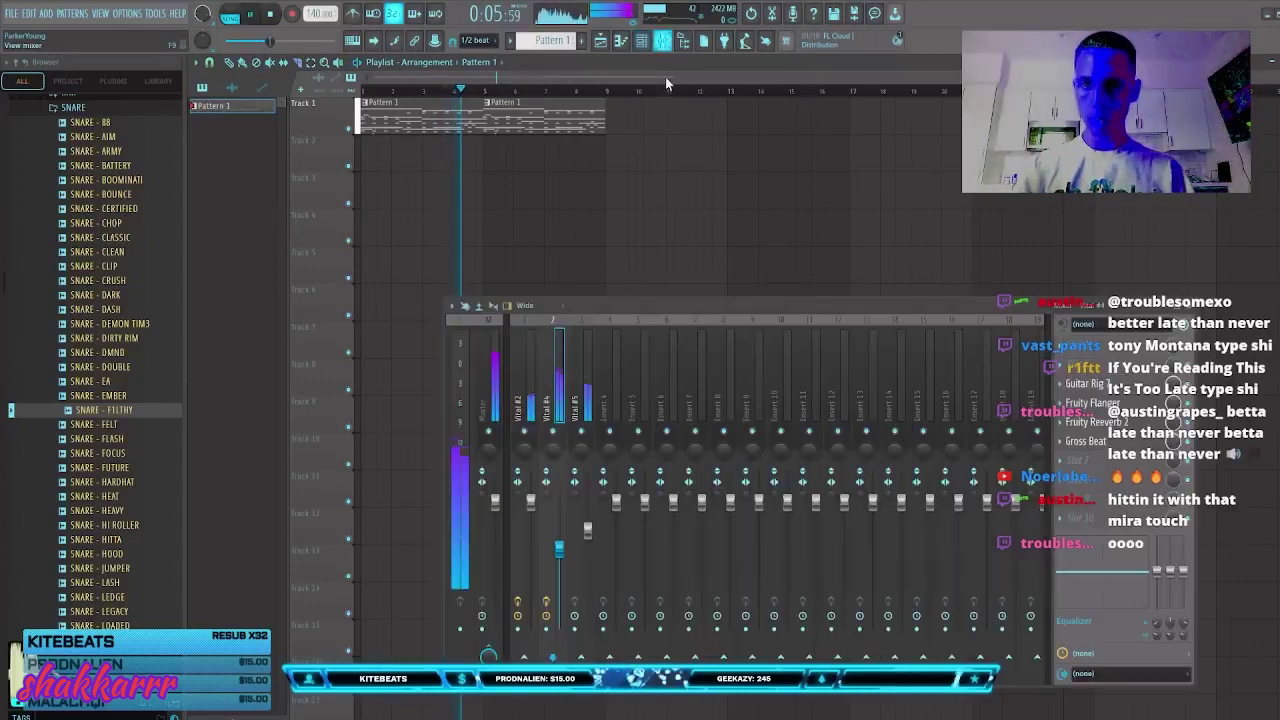
{"action": "key", "text": "F9"}
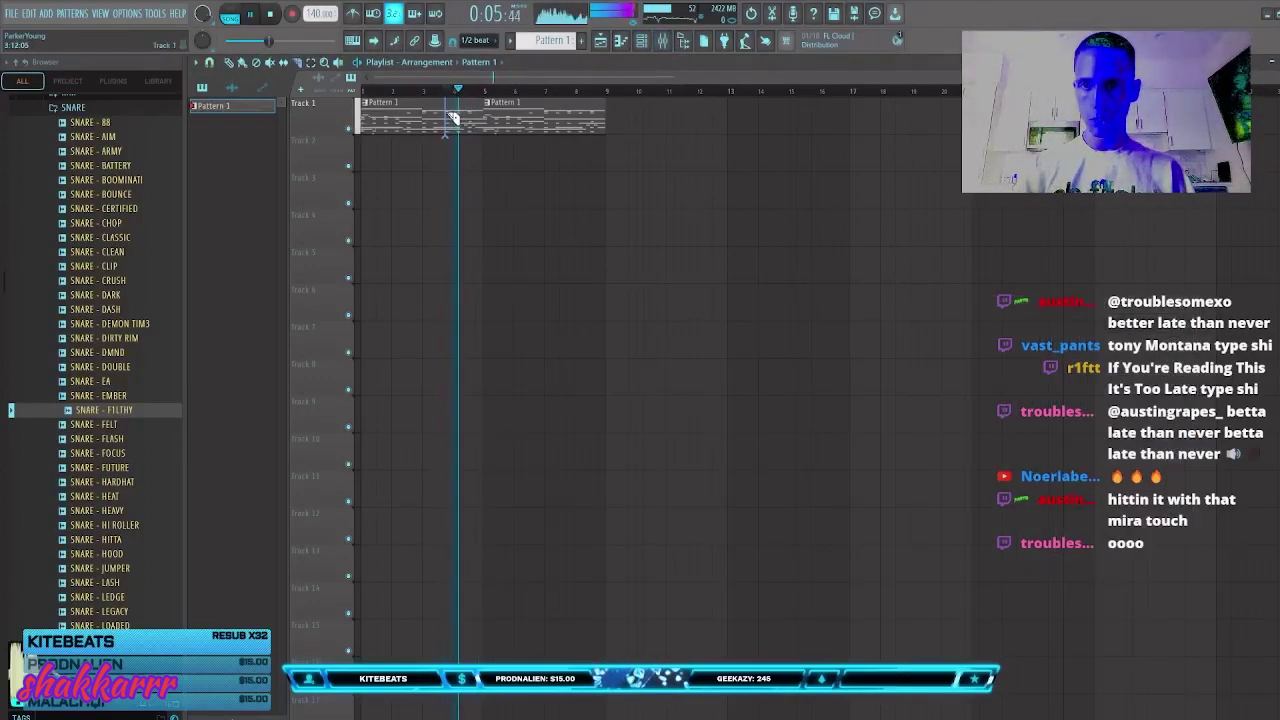
Step: Slice the first Pattern 1 clip late in bar 3, and move its first part and the second clip further along the track
{"action": "left_click_drag", "start_coordinate": [535, 112], "coordinate": [793, 114]}
{"action": "left_click_drag", "start_coordinate": [528, 148], "coordinate": [621, 127]}
{"action": "key", "text": "space"}
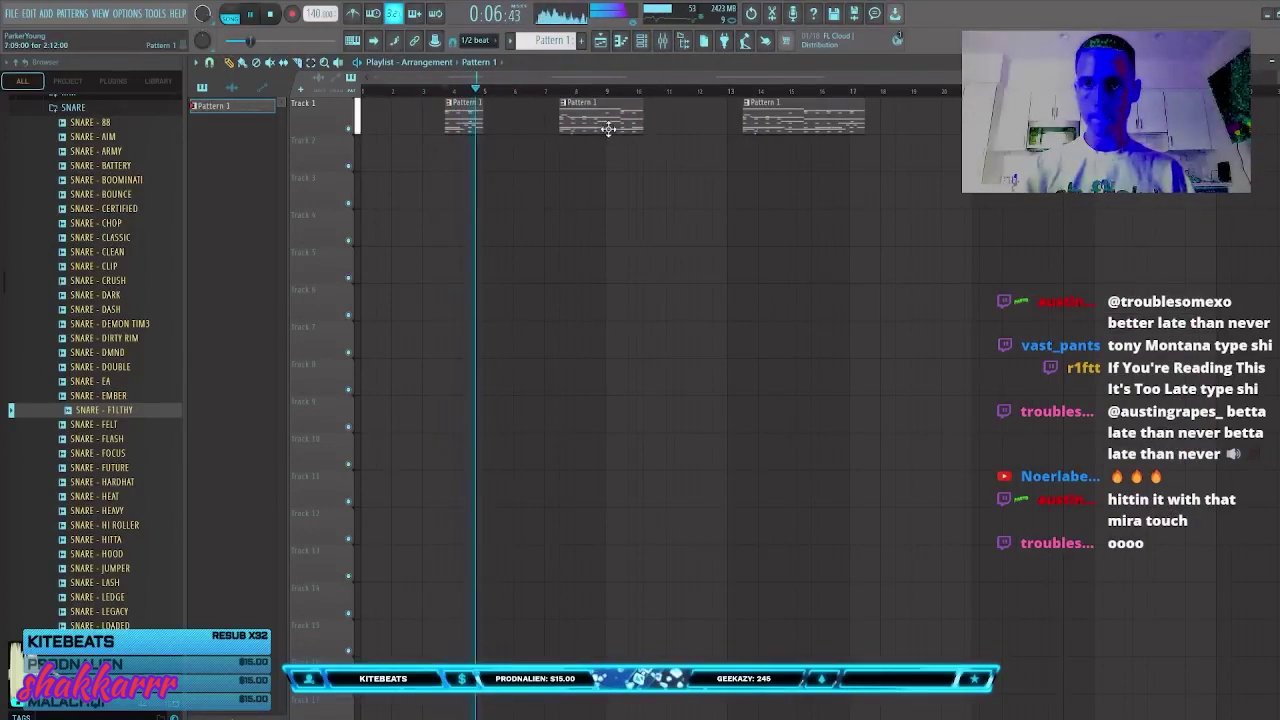
{"action": "key", "text": "space"}
{"action": "key", "text": "space"}
Step: Duplicate the short Pattern 1 slice with the copy trimmed to one bar, and move both to bar 1
{"action": "left_click_drag", "start_coordinate": [502, 107], "coordinate": [434, 108]}
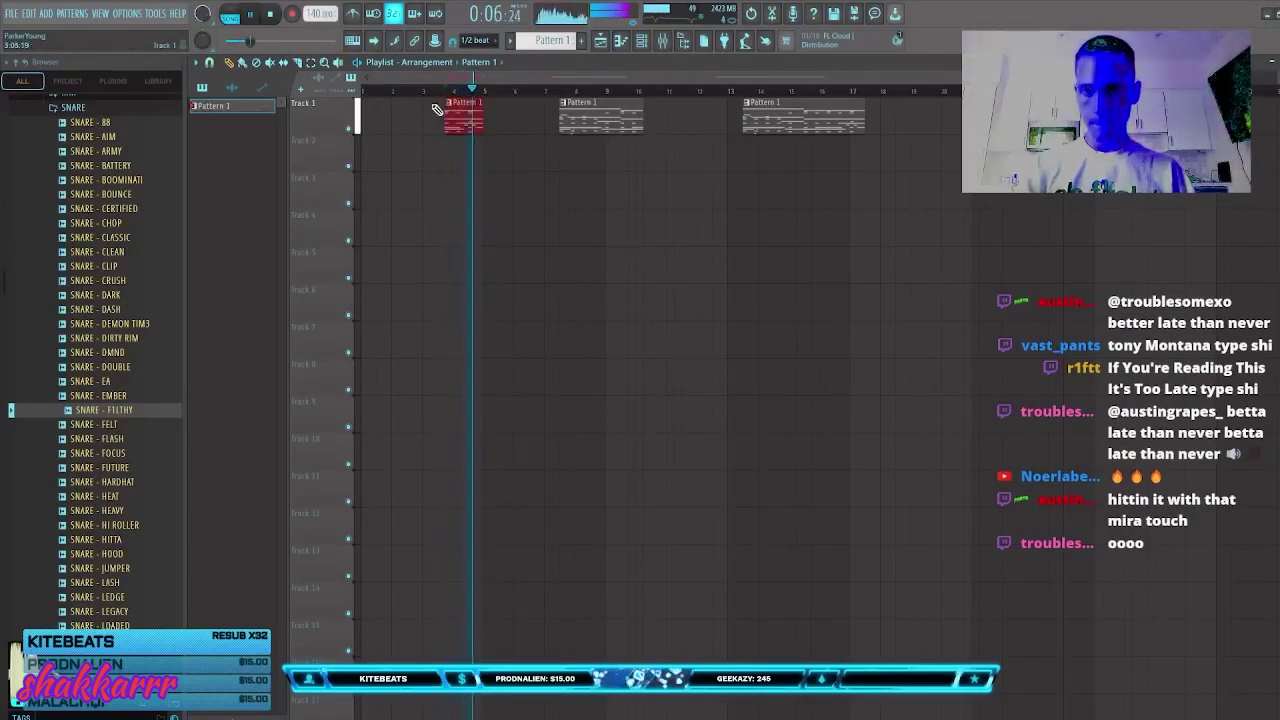
{"action": "key", "text": "ctrl+b"}
{"action": "left_click", "coordinate": [533, 127], "text": "ctrl"}
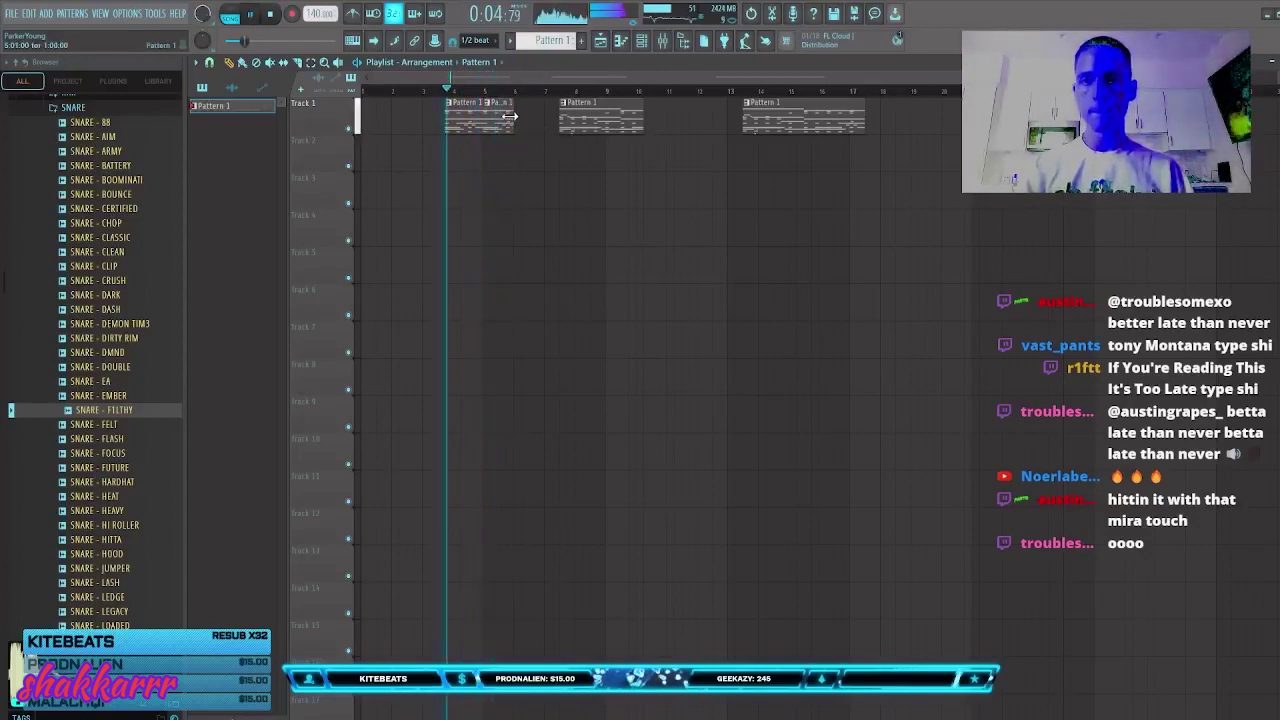
{"action": "left_click_drag", "start_coordinate": [513, 117], "coordinate": [338, 92]}
{"action": "key", "text": "space"}
{"action": "key", "text": "space"}
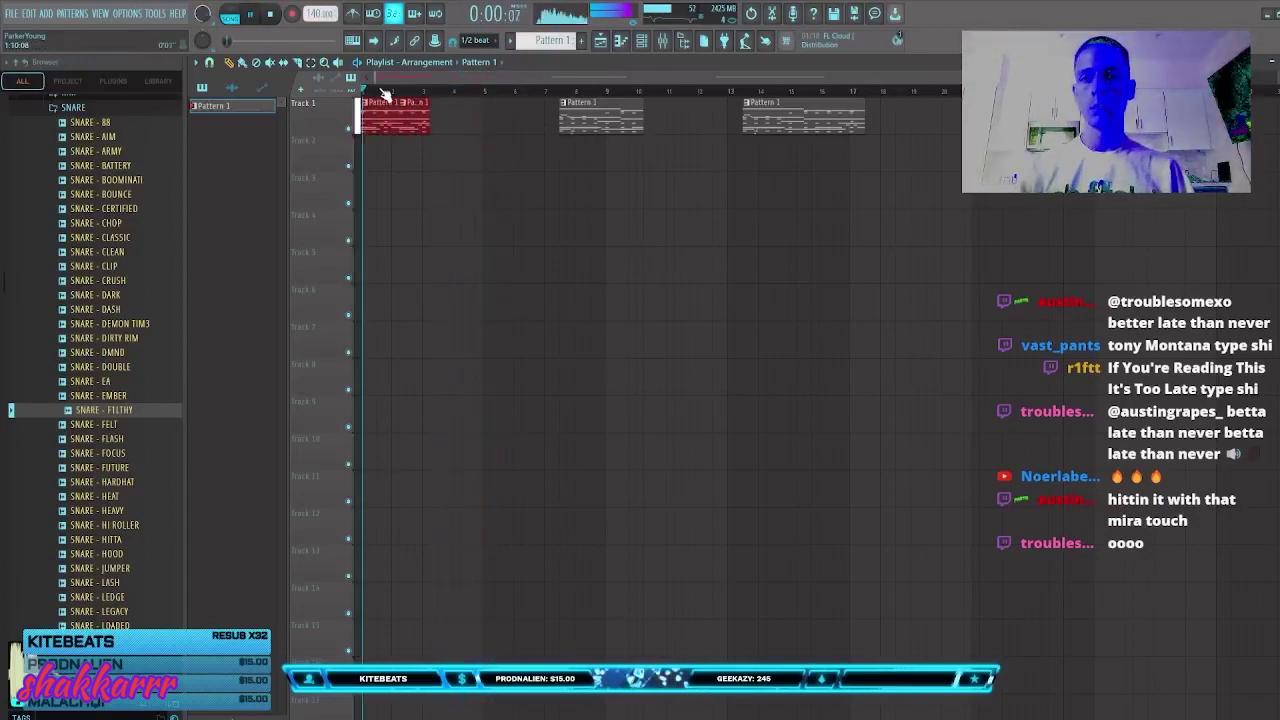
Step: Trim the pair of short slices at bar 1 to two bars and duplicate it into bars 3–4
{"action": "key", "text": "ctrl+d"}
{"action": "left_click_drag", "start_coordinate": [428, 121], "coordinate": [366, 113]}
{"action": "key", "text": "ctrl+b"}
{"action": "key", "text": "ctrl+d"}
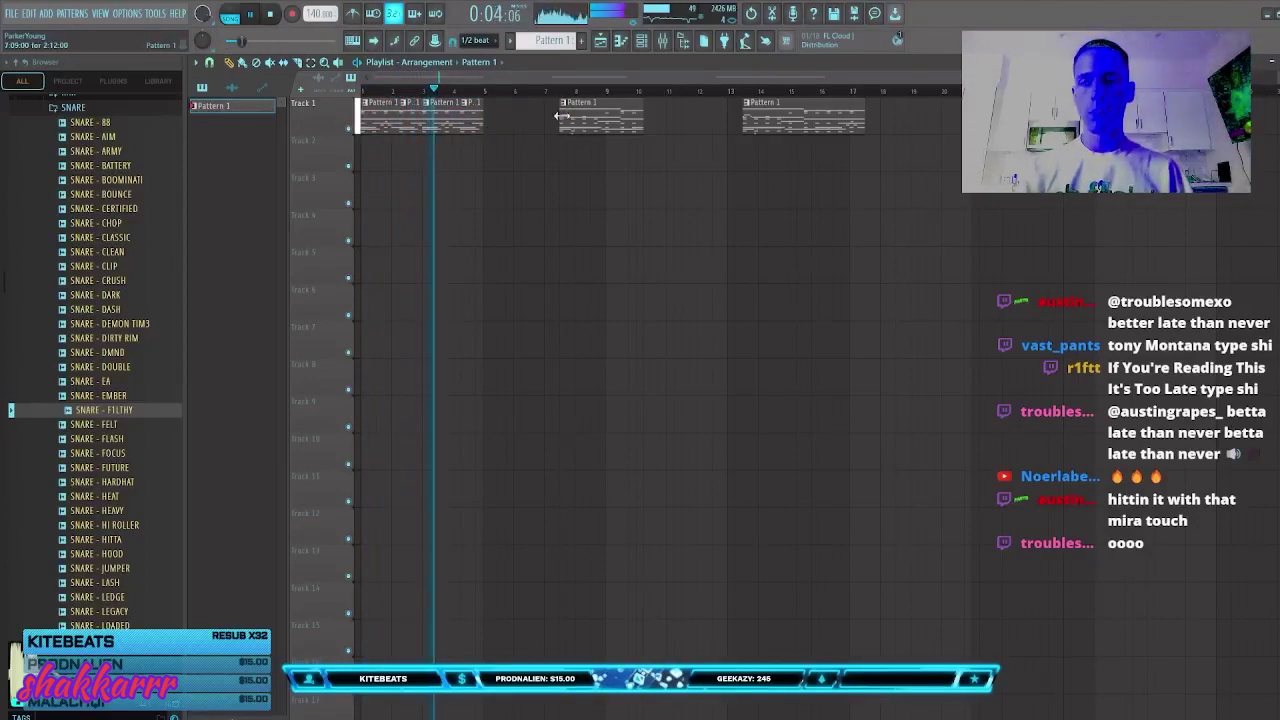
Step: Fill bars 5–8 with two two-bar copies of the longer slice, and delete the leftover Pattern 1 clip
{"action": "left_click_drag", "start_coordinate": [596, 117], "coordinate": [540, 121]}
{"action": "key", "text": "ctrl+b"}
{"action": "key", "text": "ctrl+d"}
{"action": "right_click", "coordinate": [747, 125]}
{"action": "left_click_drag", "start_coordinate": [677, 110], "coordinate": [499, 130]}
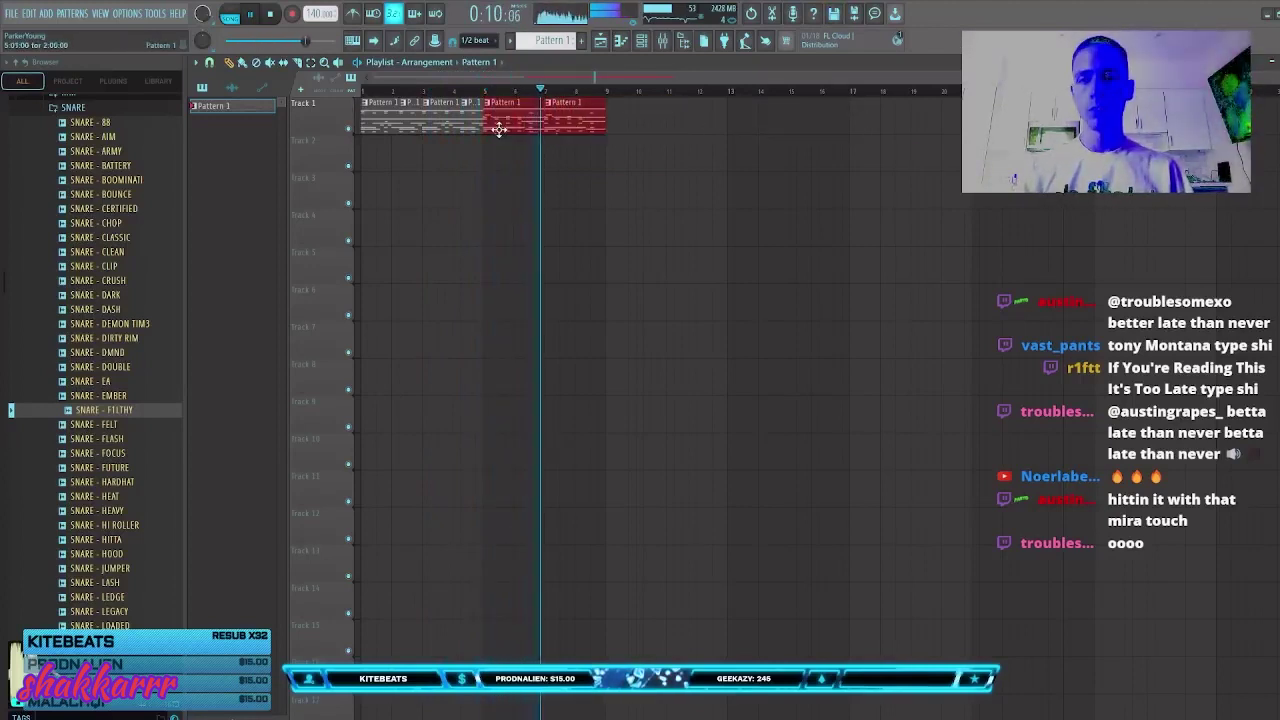
{"action": "key", "text": "ctrl+d"}
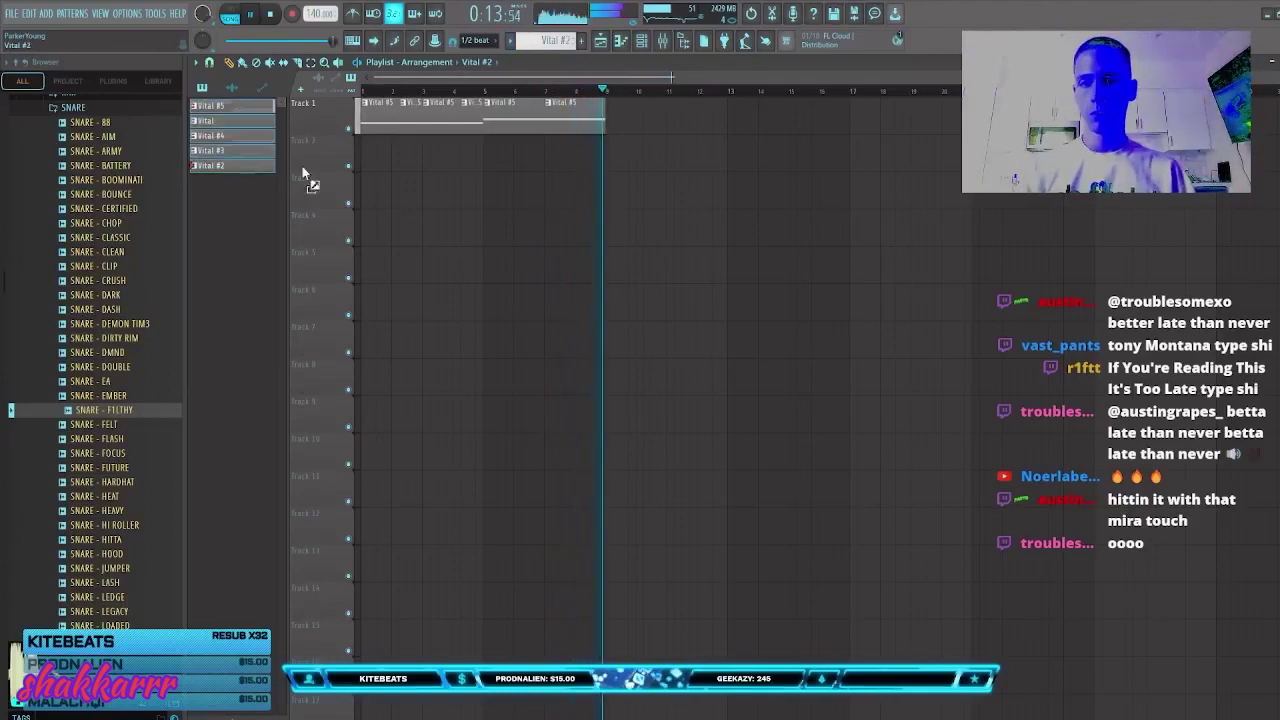
Step: Replace the chopped track 1 clips with separate clips of the five Vital parts on tracks 2–6, and repeat them in bars 5–8
{"action": "left_click_drag", "start_coordinate": [302, 167], "coordinate": [370, 158]}
{"action": "right_click", "coordinate": [575, 130]}
{"action": "key", "text": "ctrl+b"}
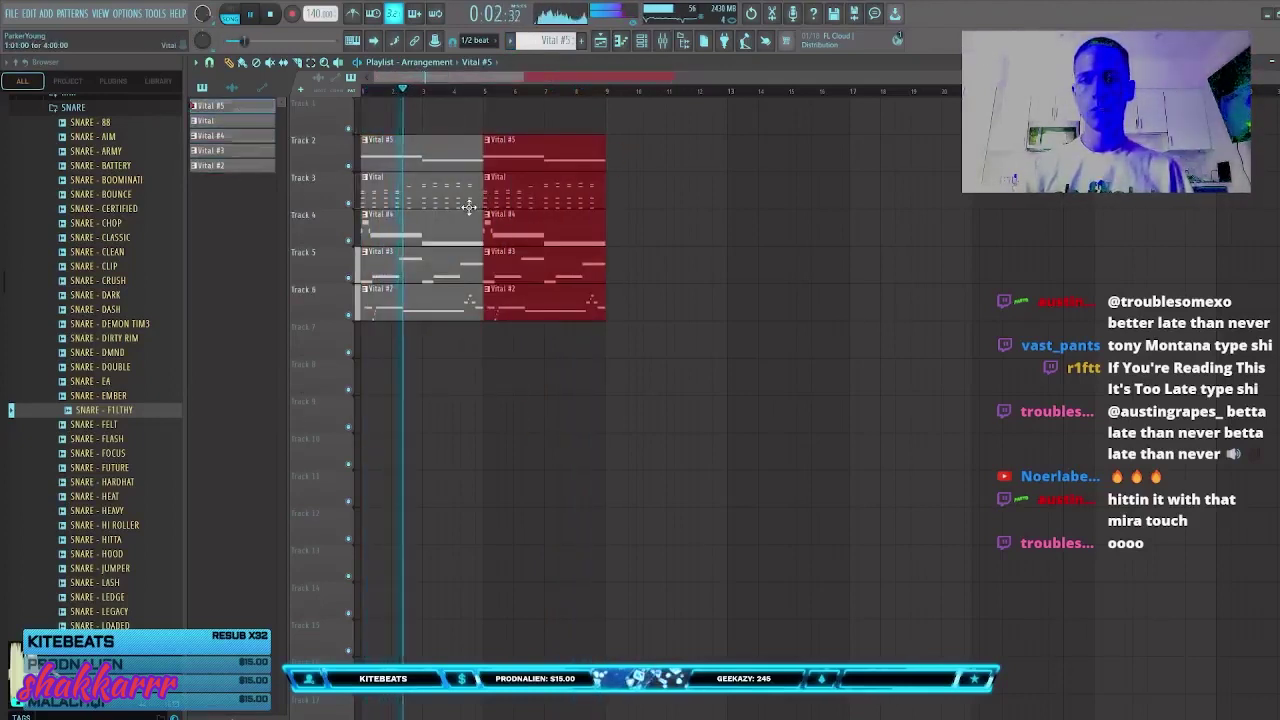
{"action": "key", "text": "ctrl+d"}
Step: Remove the Vital #5 and Vital #4 clips from bars 1–4, keeping Vital, Vital #3 and Vital #2
{"action": "right_click", "coordinate": [441, 157]}
{"action": "right_click", "coordinate": [418, 272]}
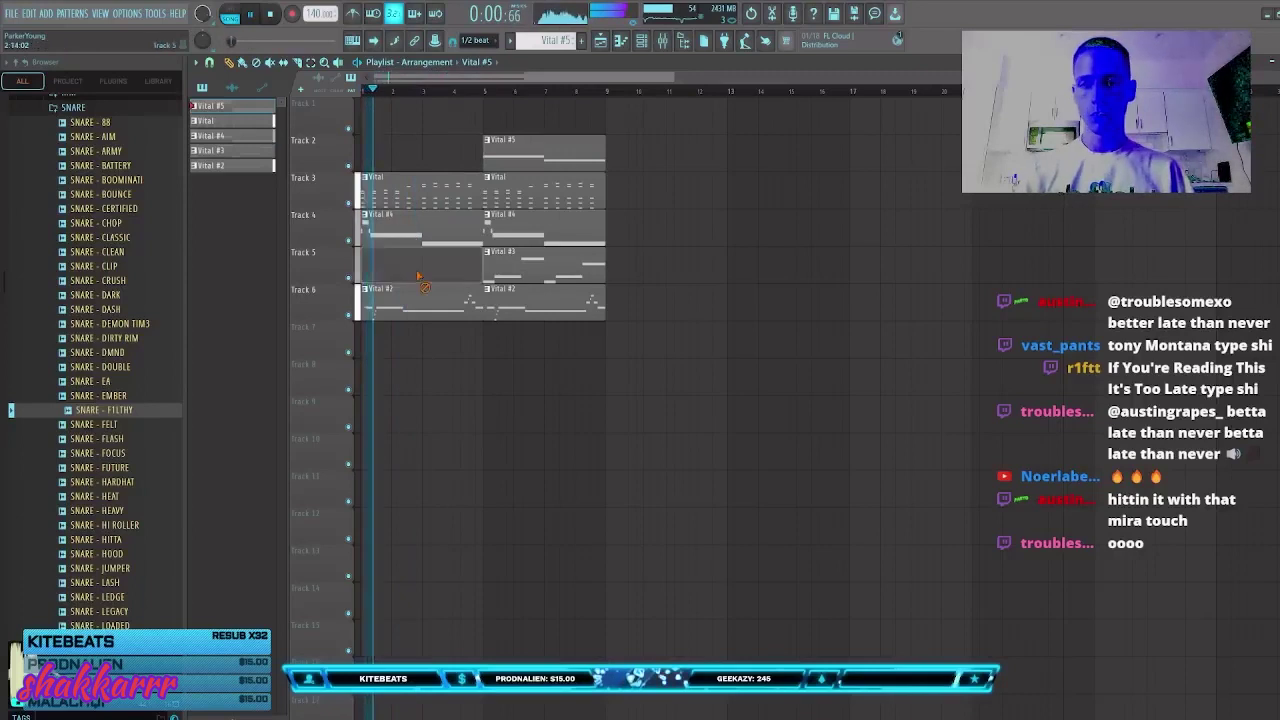
{"action": "right_click", "coordinate": [418, 301]}
{"action": "key", "text": "space"}
{"action": "key", "text": "space"}
{"action": "key", "text": "ctrl+z"}
{"action": "right_click", "coordinate": [410, 242]}
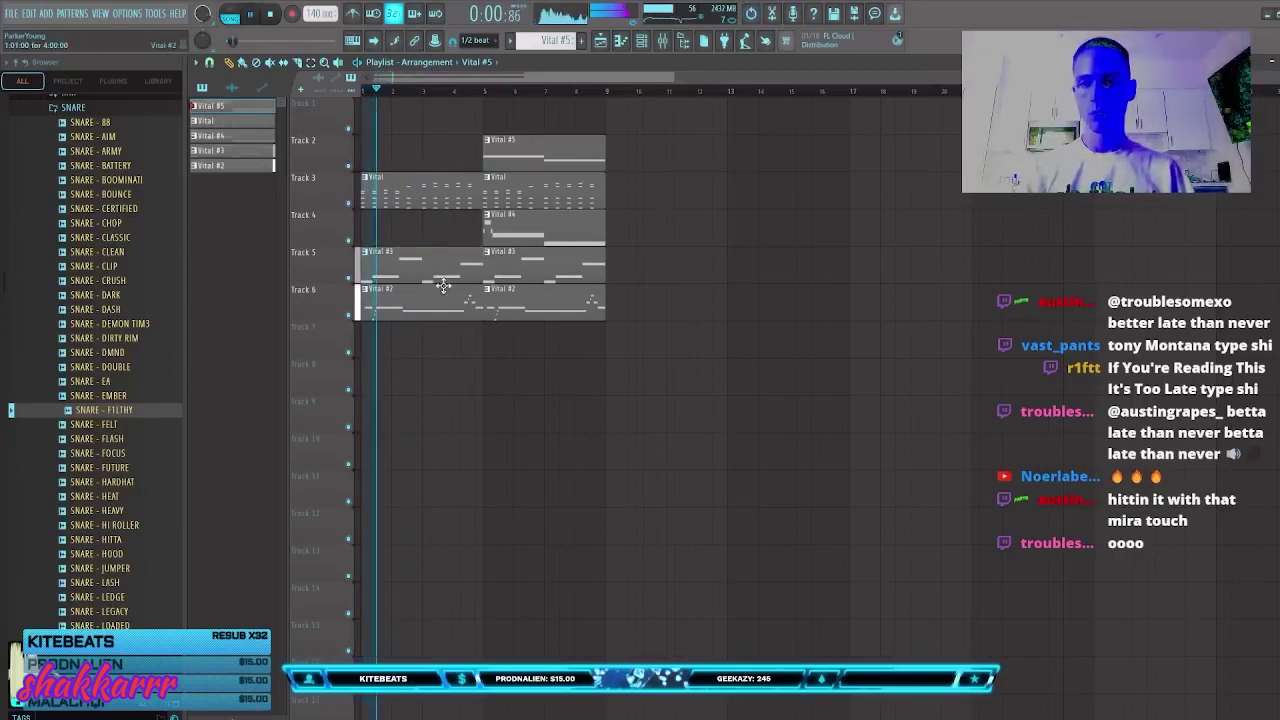
Step: Duplicate the whole eight-bar arrangement into bars 9–16
{"action": "left_click_drag", "start_coordinate": [662, 148], "coordinate": [564, 340]}
{"action": "key", "text": "ctrl+d"}
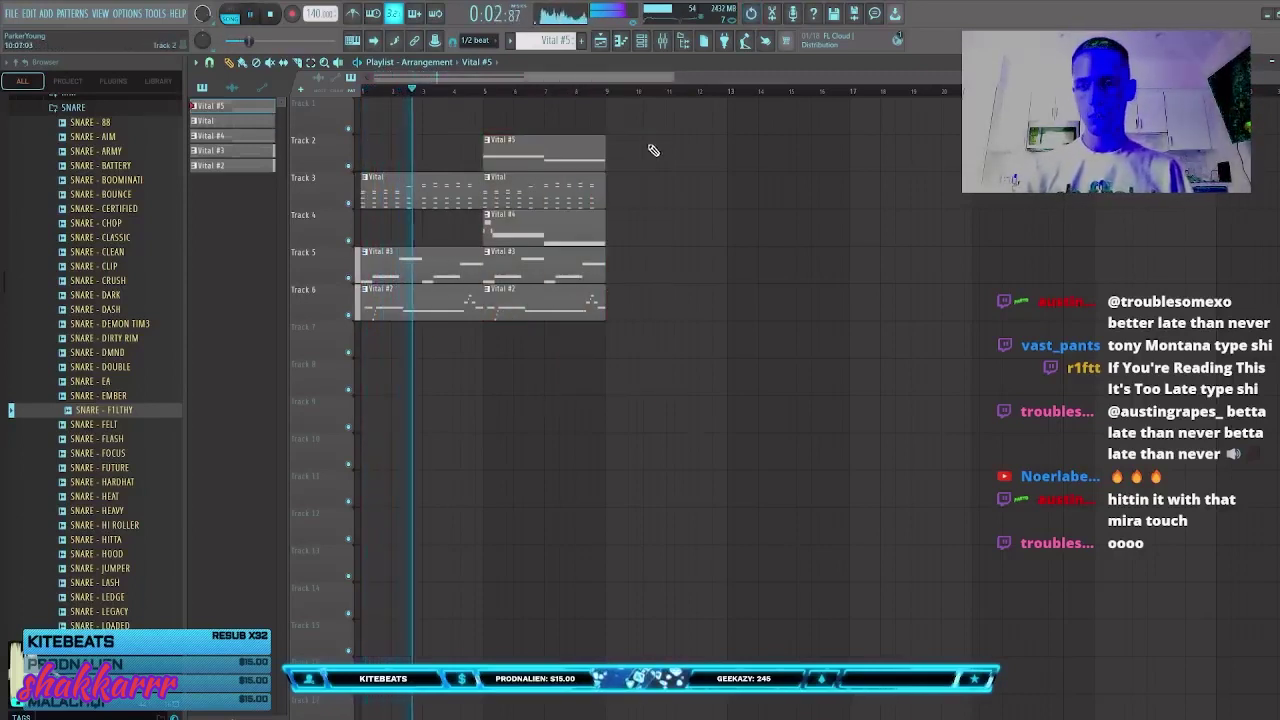
{"action": "key", "text": "ctrl+b"}
{"action": "key", "text": "ctrl+d"}
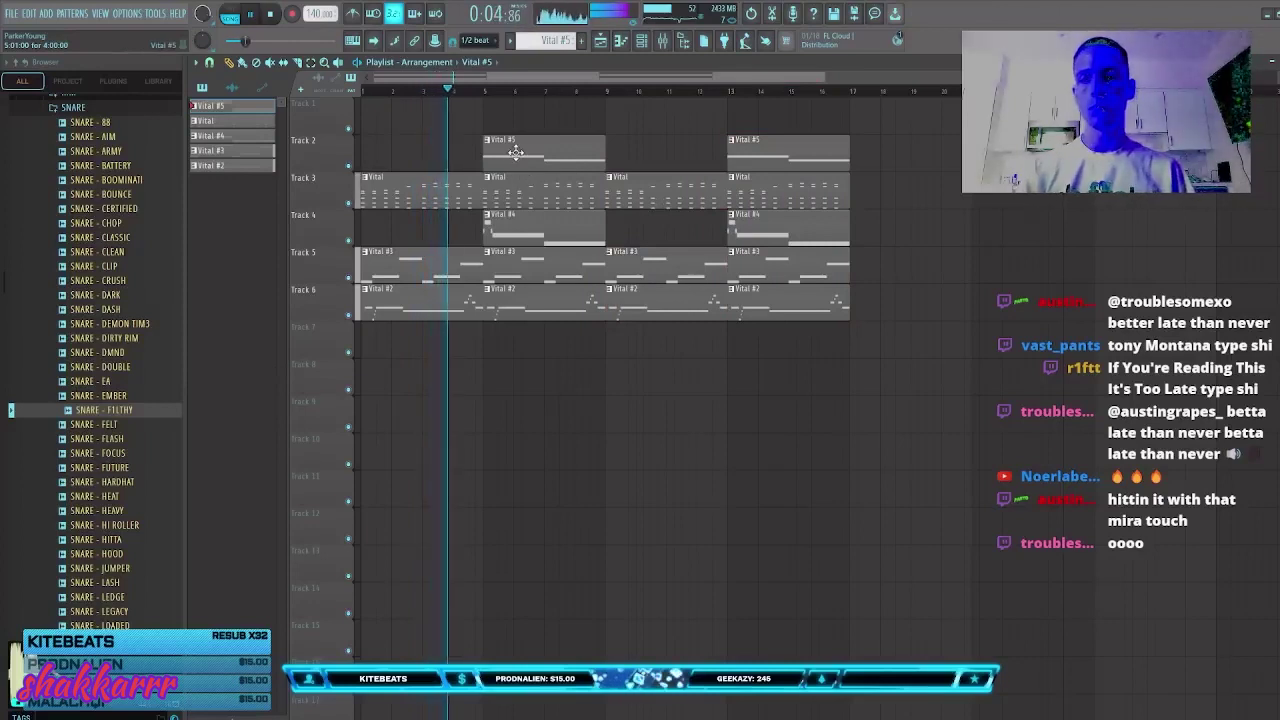
Step: Copy the Vital #4 clip from bar 5 to bar 9, and delete the Vital #5 and Vital #4 clips in bars 5–8
{"action": "left_click", "coordinate": [503, 228], "text": "ctrl"}
{"action": "key", "text": "ctrl+b"}
{"action": "right_click", "coordinate": [533, 150]}
{"action": "right_click", "coordinate": [522, 236]}
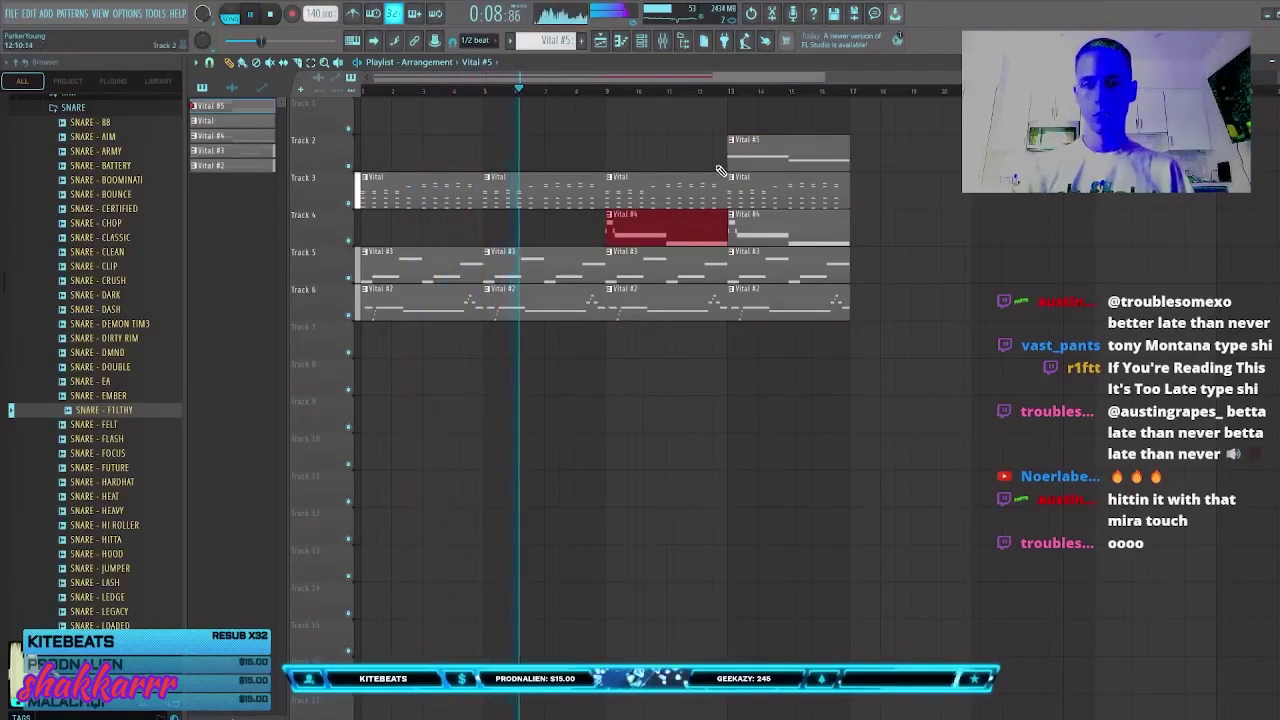
{"action": "key", "text": "ctrl+d"}
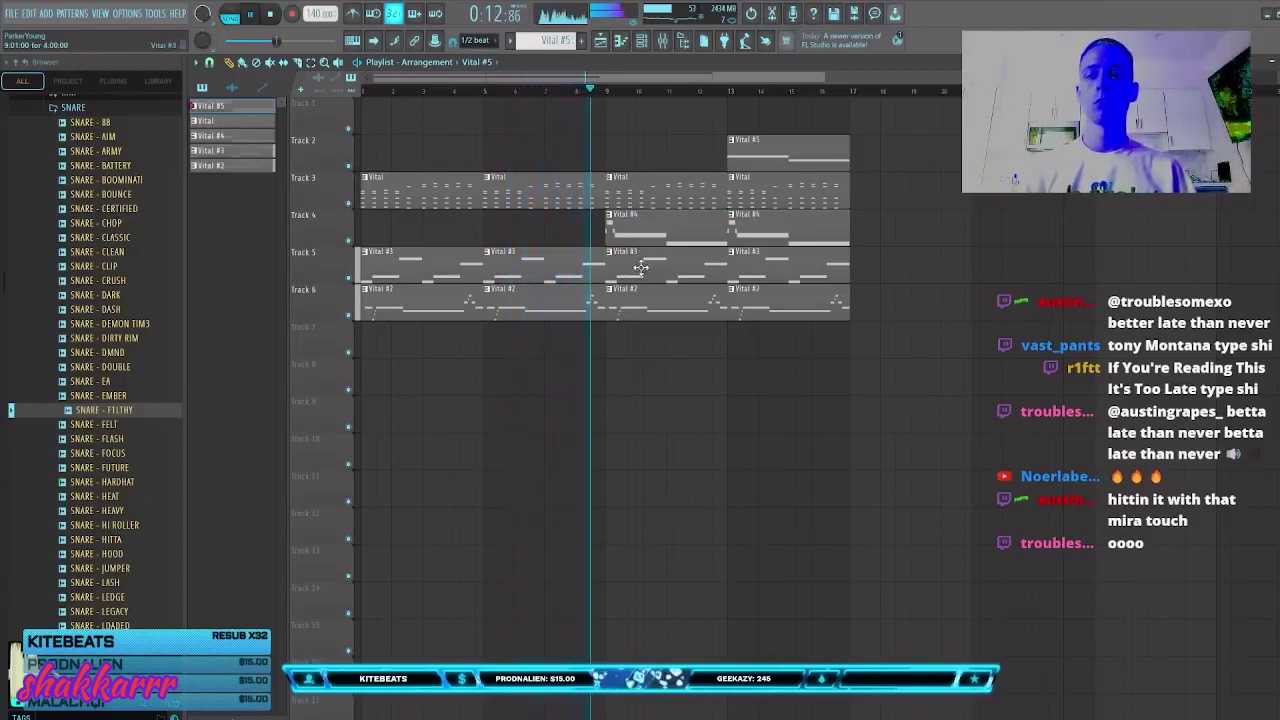
Step: Remove the Vital #3 clip from bars 9–12, and duplicate the bars 9–16 section into bars 17–24
{"action": "right_click", "coordinate": [636, 271]}
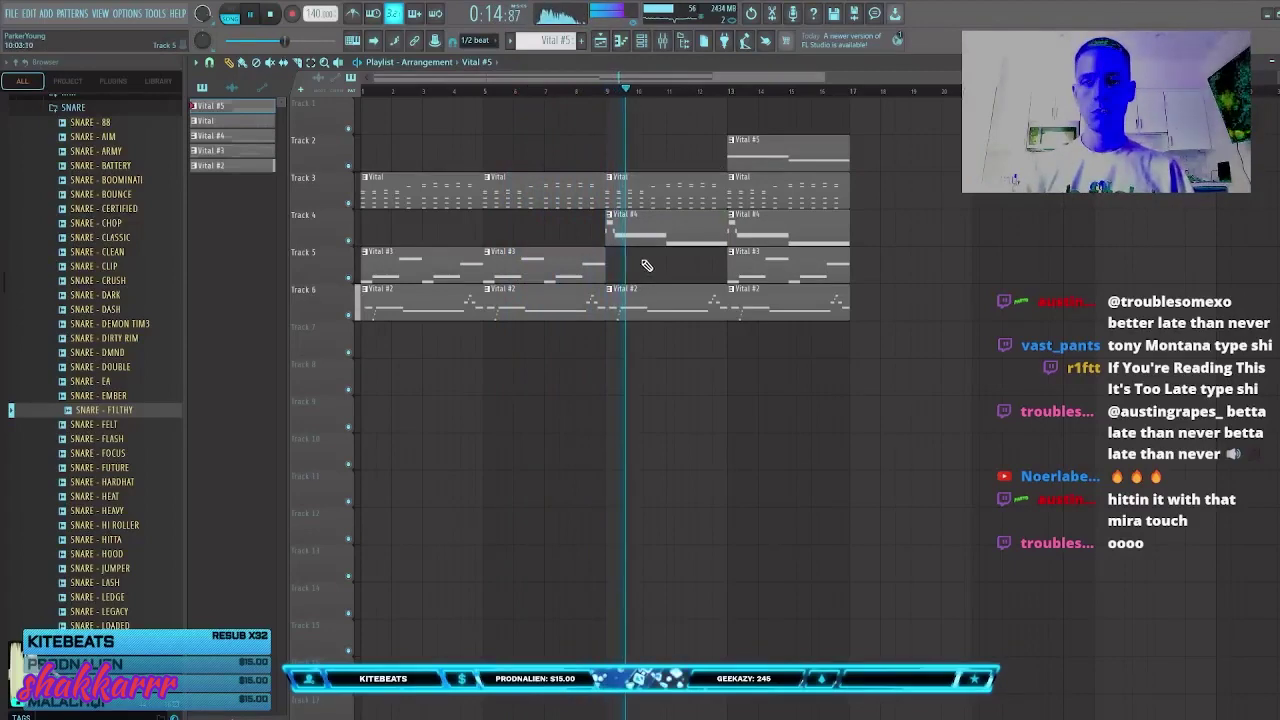
{"action": "left_click_drag", "start_coordinate": [892, 137], "coordinate": [646, 288]}
{"action": "key", "text": "ctrl+b"}
{"action": "key", "text": "ctrl+d"}
Step: Open the Vital part's notes and lower the first four notes of the lowest voice to D3
{"action": "double_click", "coordinate": [651, 178]}
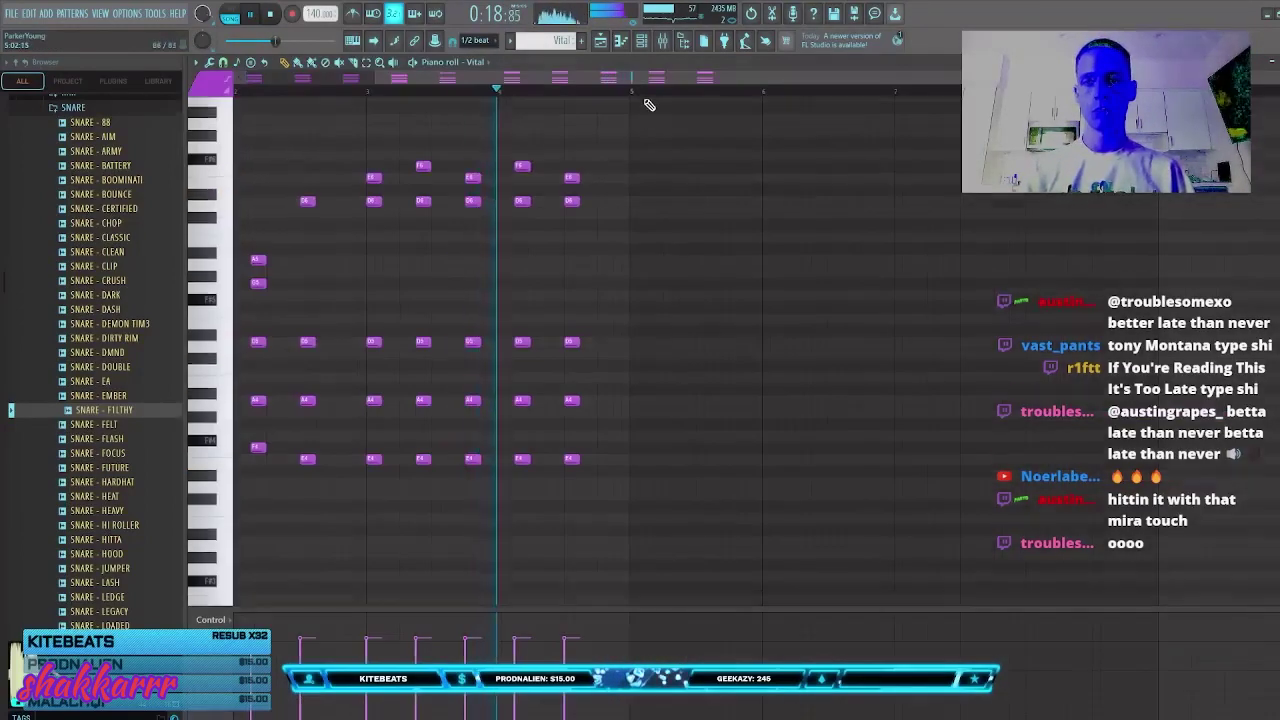
{"action": "left_click", "coordinate": [228, 254], "text": "ctrl"}
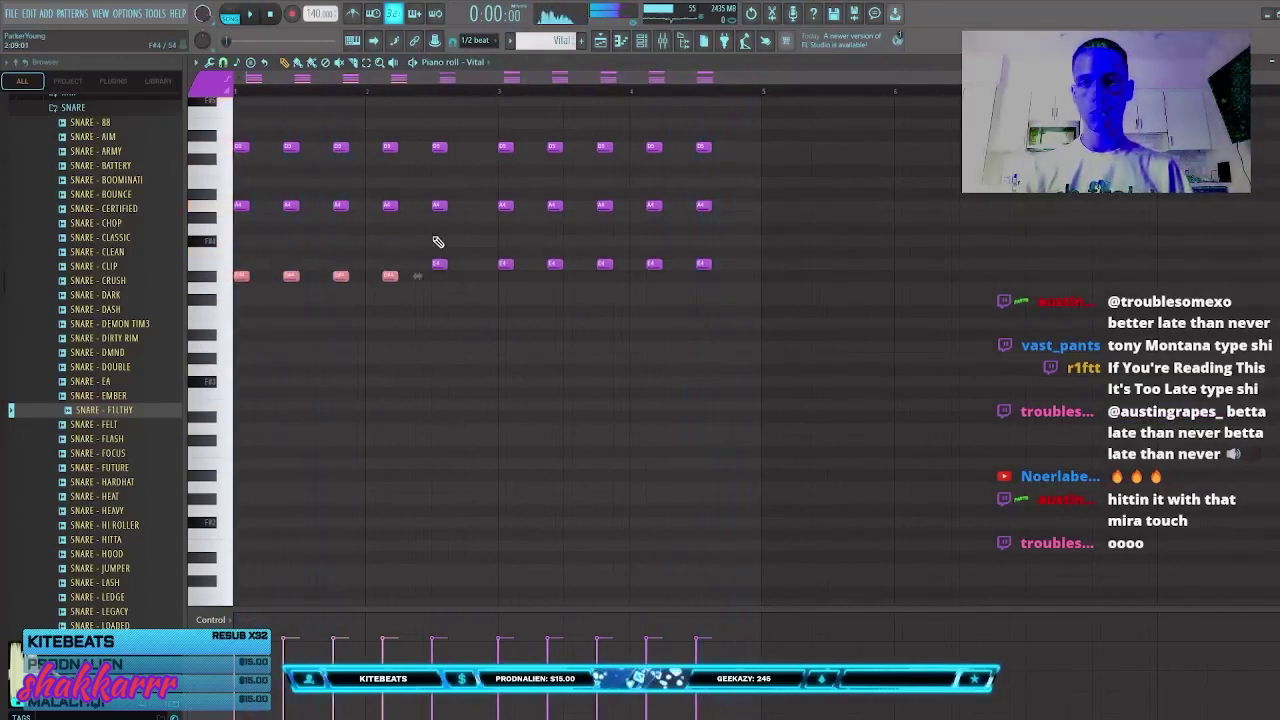
{"action": "key", "text": "shift+Up"}
{"action": "key", "text": "shift+Up"}
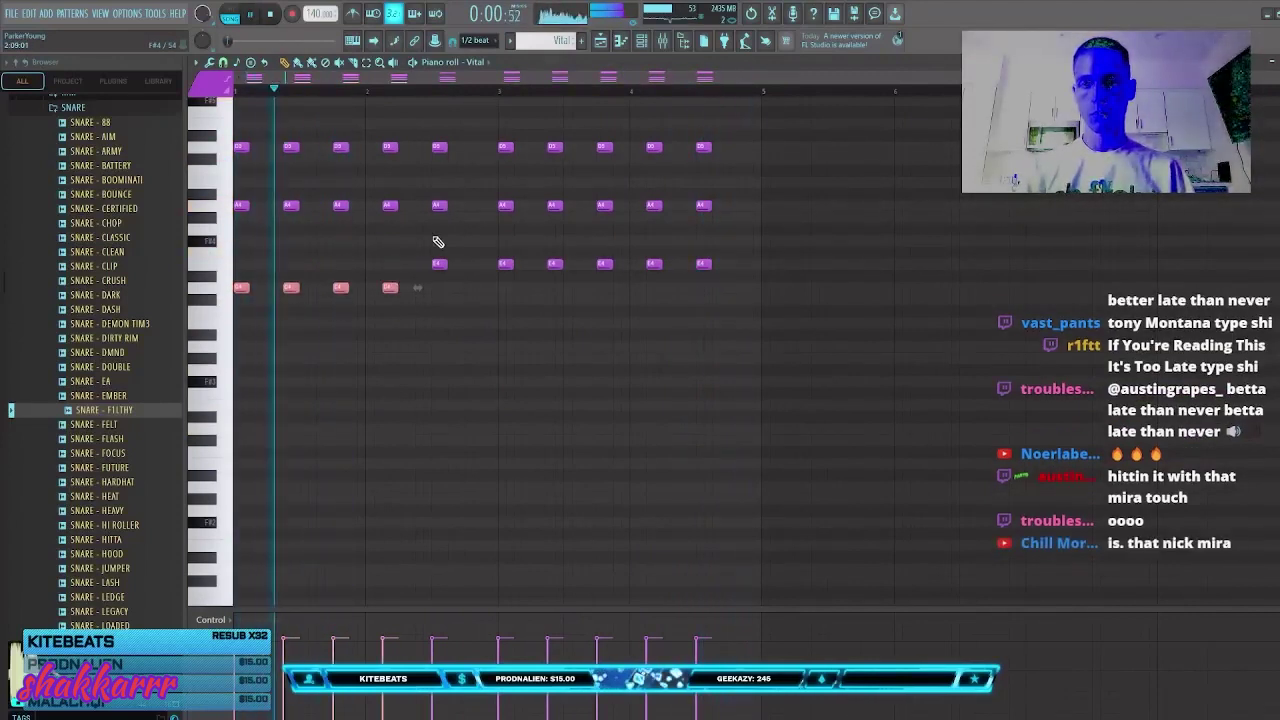
{"action": "key", "text": "ctrl+Down"}
Step: Lower the fifth note of the Vital part's lowest voice to E3
{"action": "left_click_drag", "start_coordinate": [437, 243], "coordinate": [457, 300], "text": "ctrl"}
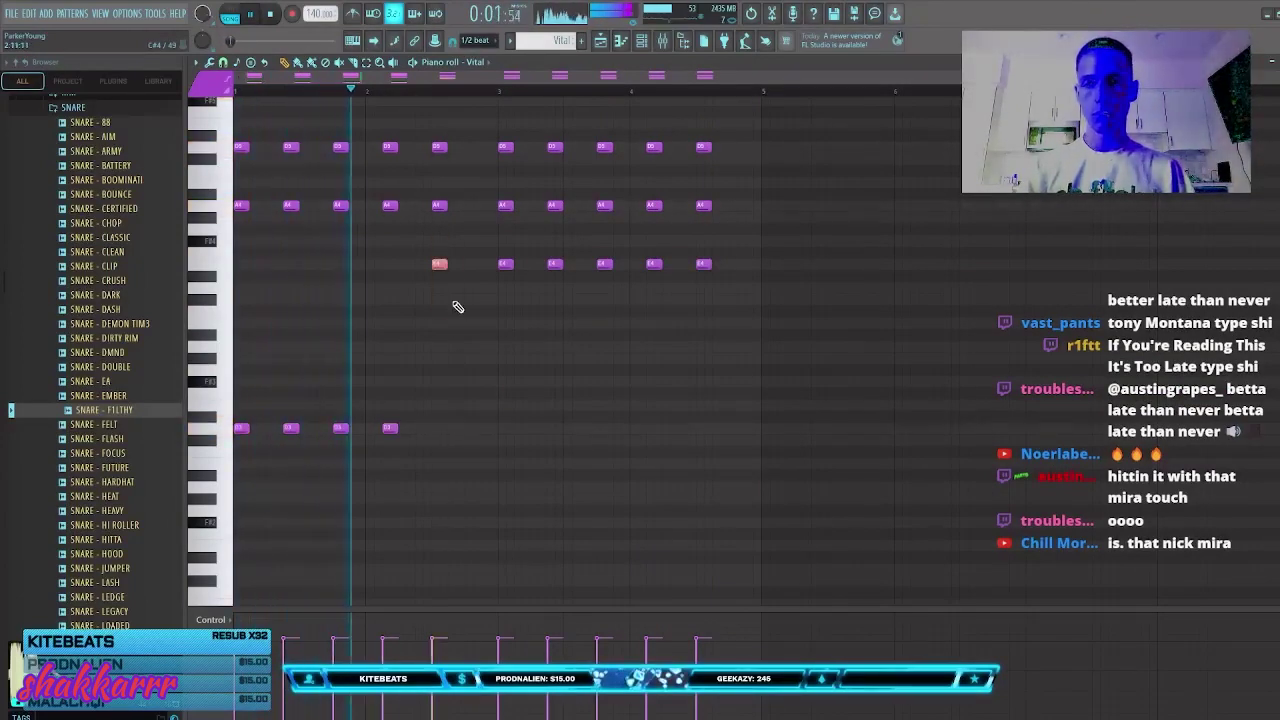
{"action": "key", "text": "ctrl+Down"}
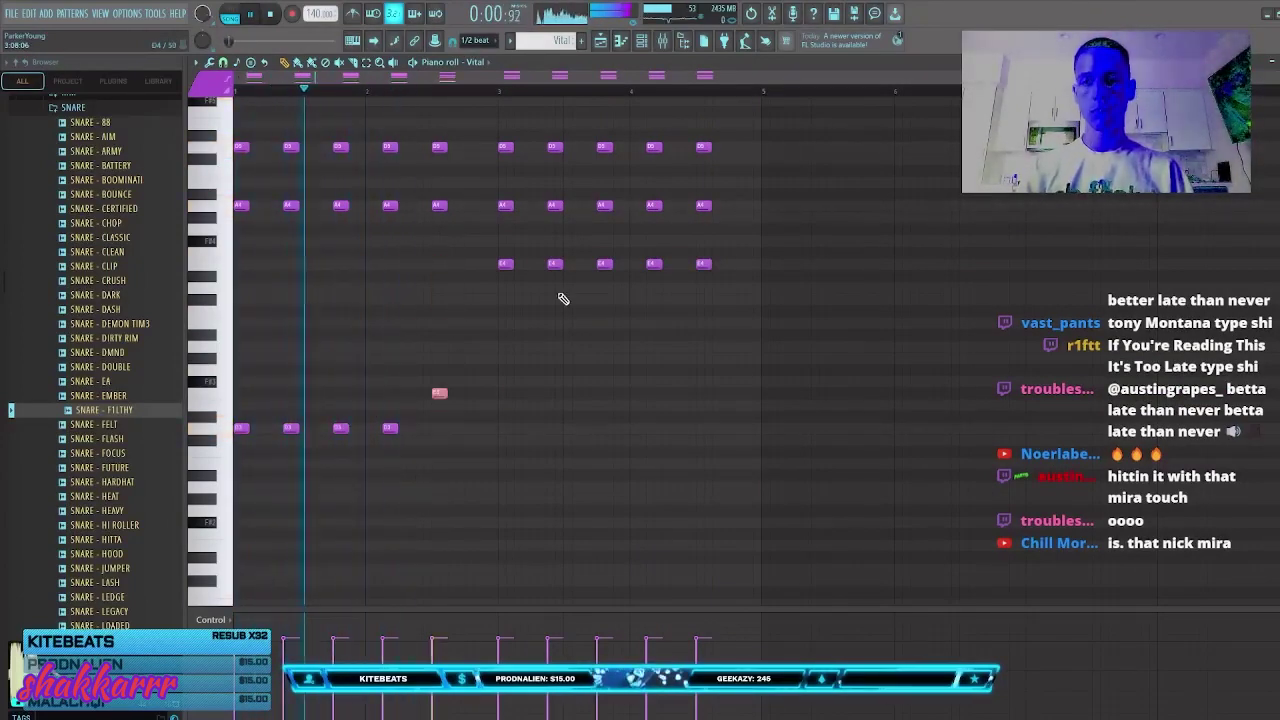
{"action": "left_click_drag", "start_coordinate": [492, 247], "coordinate": [906, 376], "text": "ctrl"}
{"action": "left_click", "coordinate": [610, 370], "text": "ctrl"}
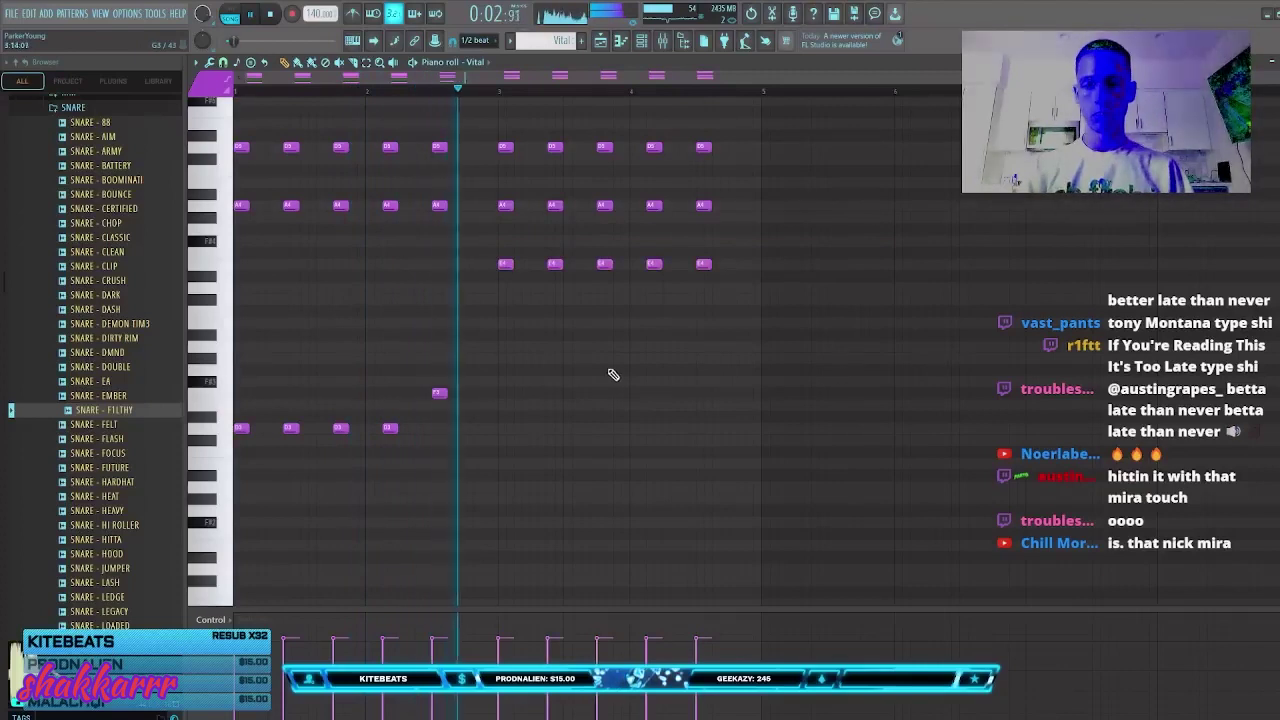
{"action": "left_click_drag", "start_coordinate": [434, 343], "coordinate": [468, 420], "text": "ctrl"}
{"action": "key", "text": "Down"}
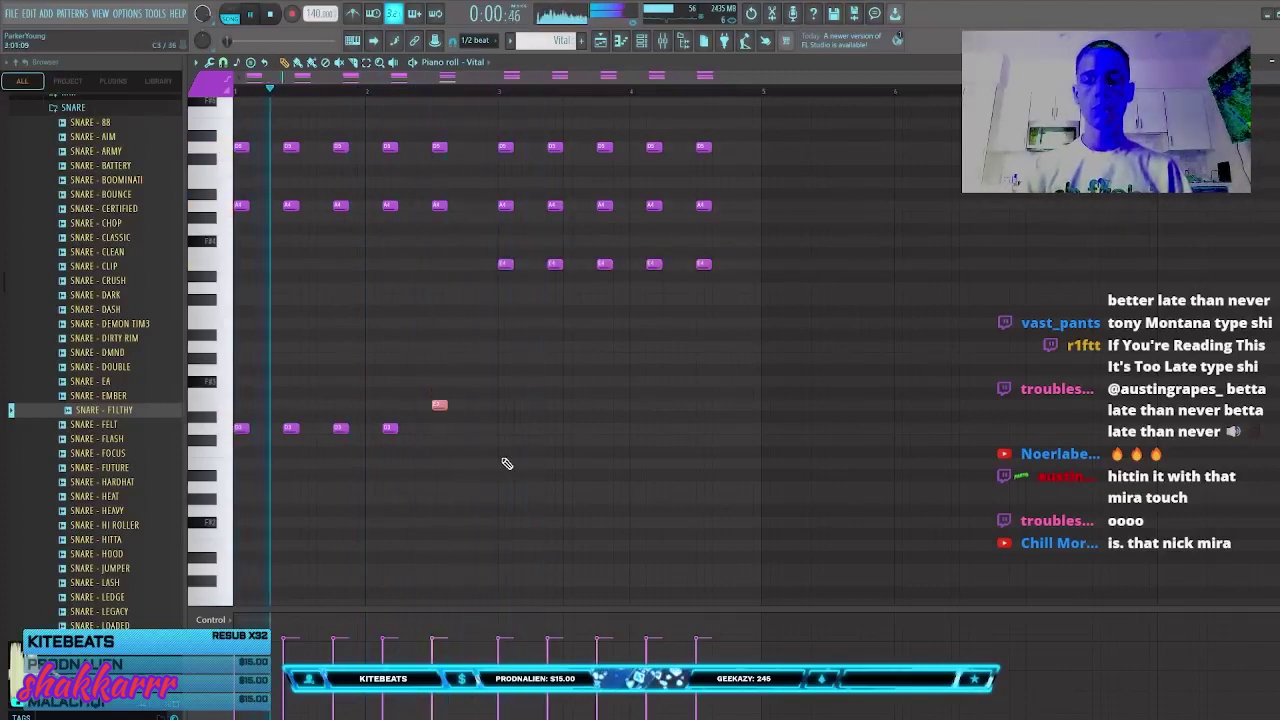
Step: Lower the last five notes of the Vital part's lowest voice to F3, and return to the playlist arrangement
{"action": "left_click", "coordinate": [485, 390], "text": "ctrl"}
{"action": "left_click_drag", "start_coordinate": [480, 241], "coordinate": [842, 337], "text": "ctrl"}
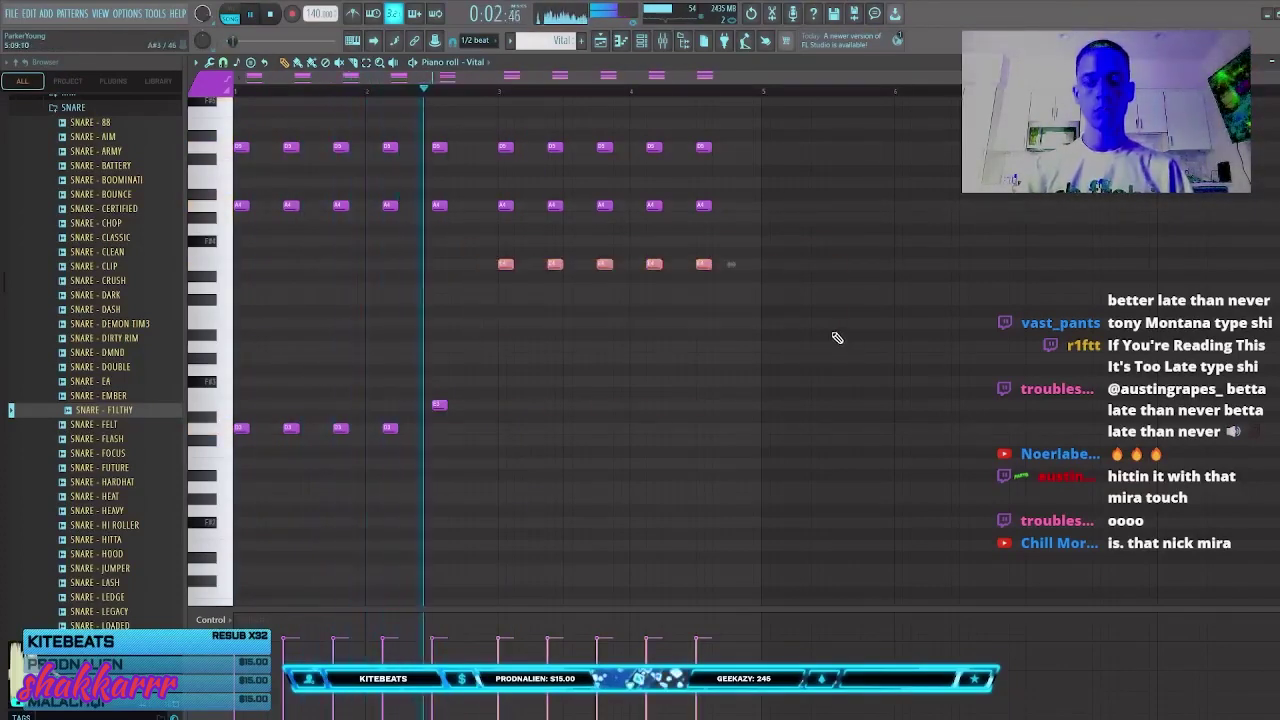
{"action": "key", "text": "ctrl+Down"}
{"action": "key", "text": "shift+Up"}
{"action": "left_click", "coordinate": [651, 311], "text": "ctrl"}
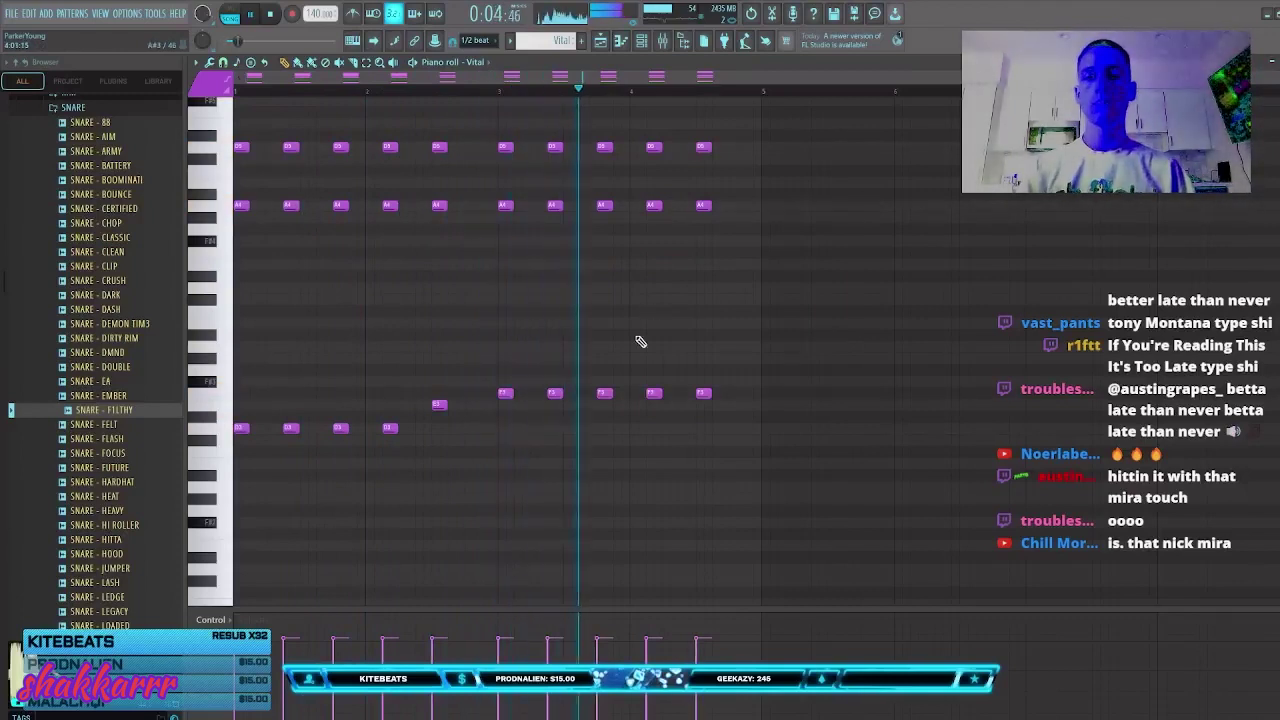
{"action": "scroll", "coordinate": [640, 340], "scroll_direction": "up", "scroll_amount": 6}
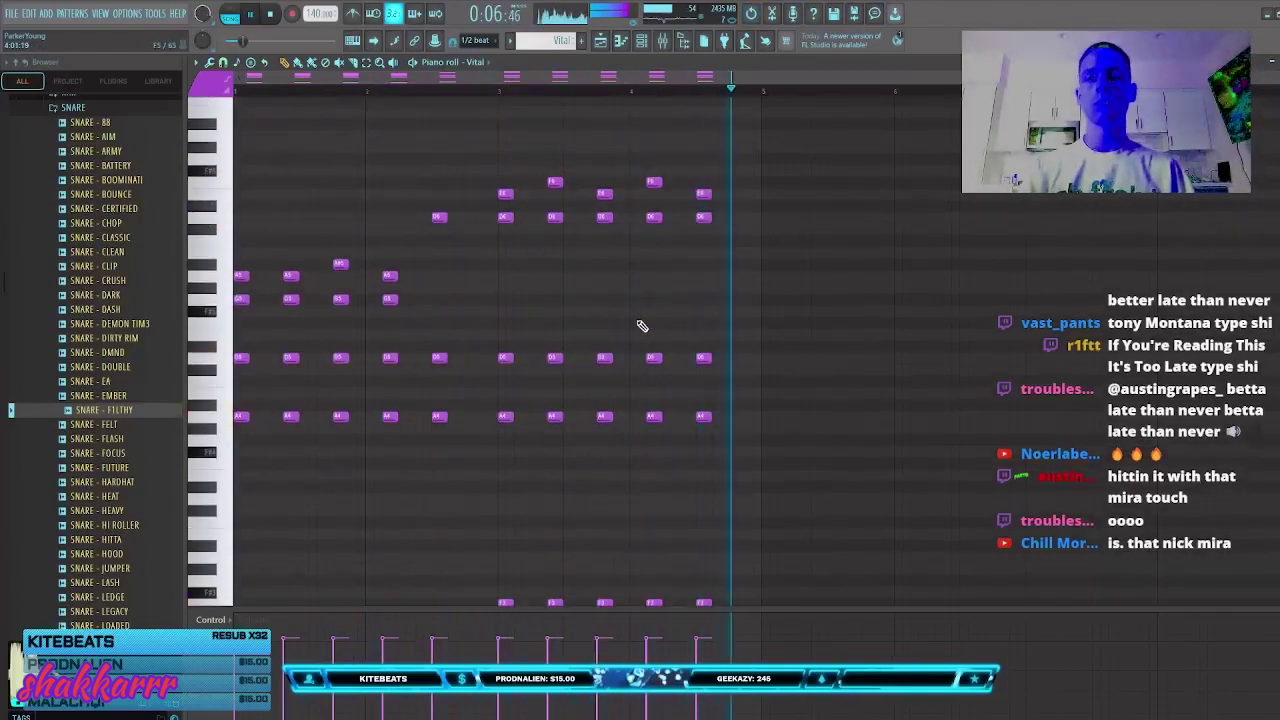
{"action": "key", "text": "F5"}
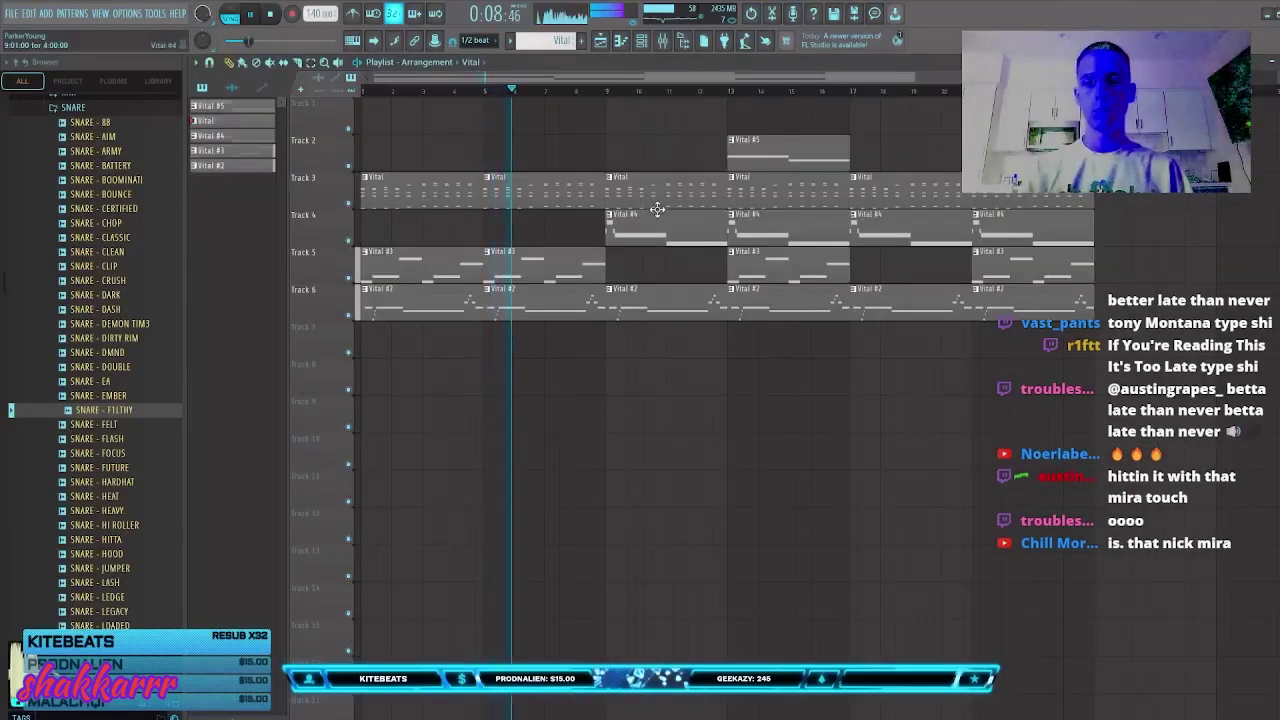
{"action": "left_click", "coordinate": [648, 178]}
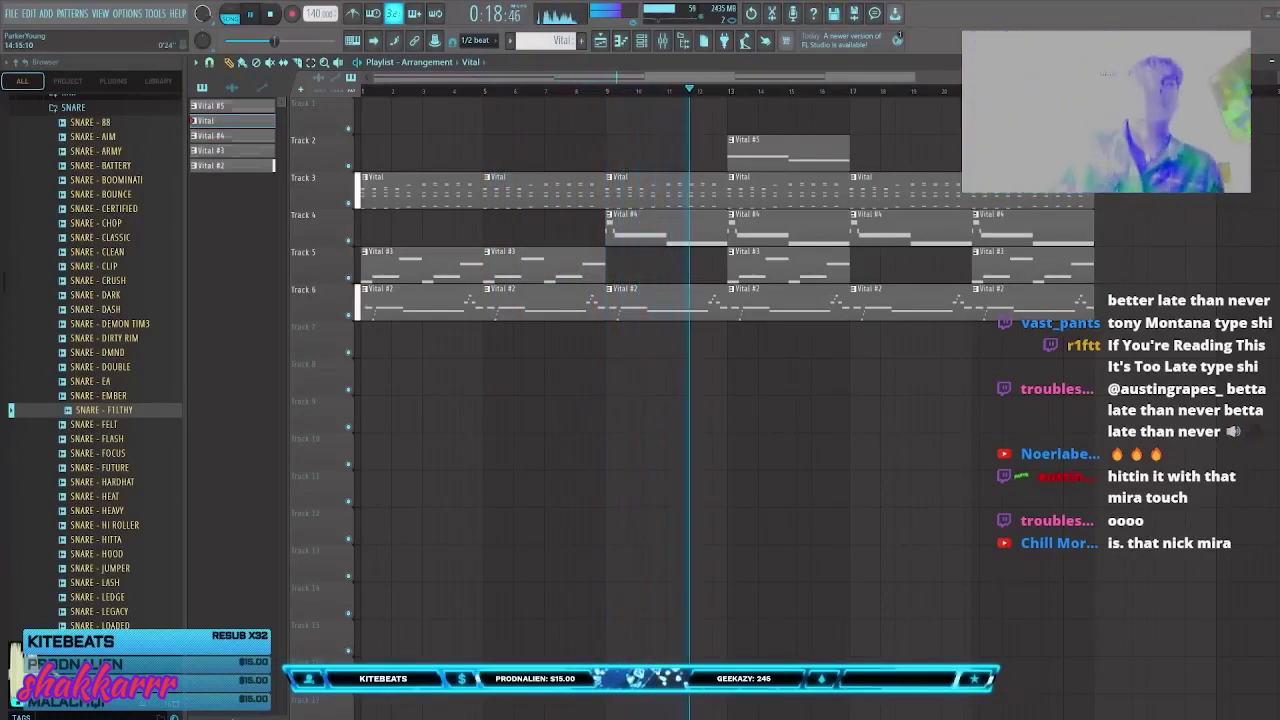
{"action": "left_click", "coordinate": [362, 91]}
{"action": "mouse_move", "coordinate": [499, 120]}
{"action": "left_mouse_down"}
{"action": "mouse_move", "coordinate": [510, 143]}
{"action": "mouse_move", "coordinate": [516, 132]}
{"action": "left_mouse_up"}
{"action": "right_click", "coordinate": [516, 132]}
{"action": "scroll", "coordinate": [535, 82], "scroll_direction": "down", "scroll_amount": 1}
{"action": "left_click", "coordinate": [543, 368]}
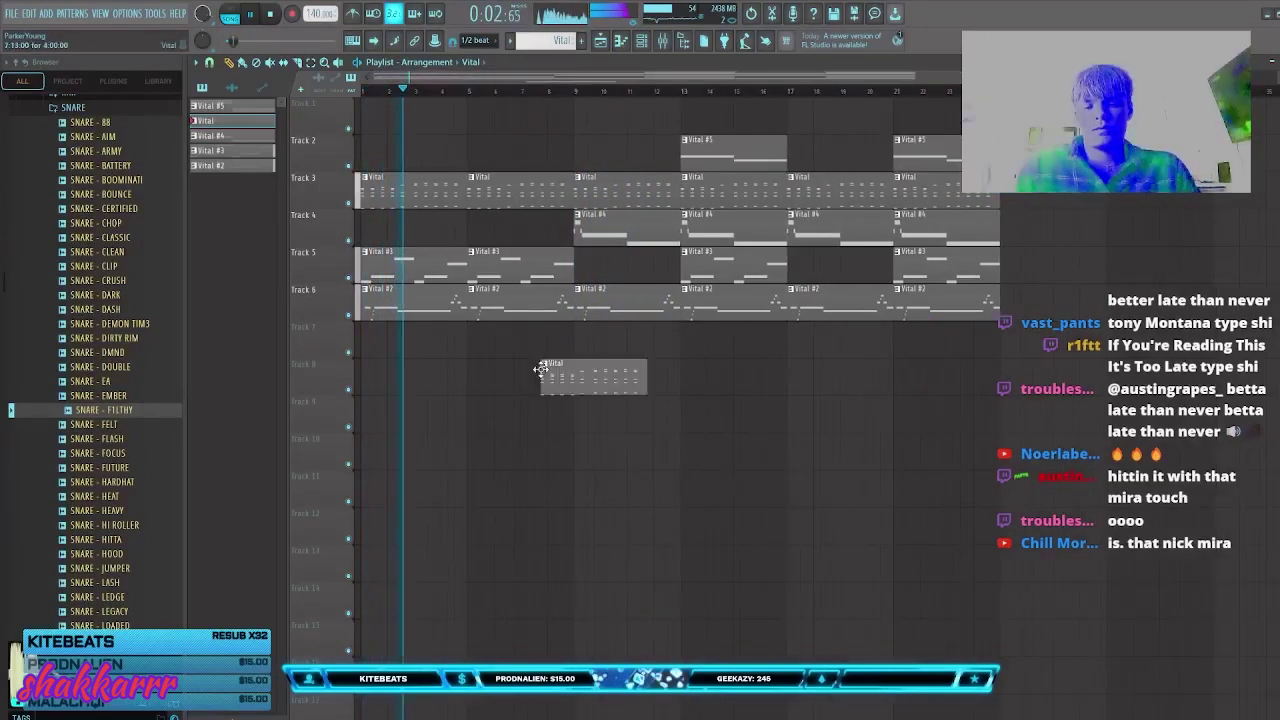
{"action": "right_click", "coordinate": [544, 371]}
Step: Solo the Vital track, restart playback from the beginning, and open the Vital part's notes
{"action": "right_click", "coordinate": [348, 203]}
{"action": "key", "text": "space"}
{"action": "key", "text": "space"}
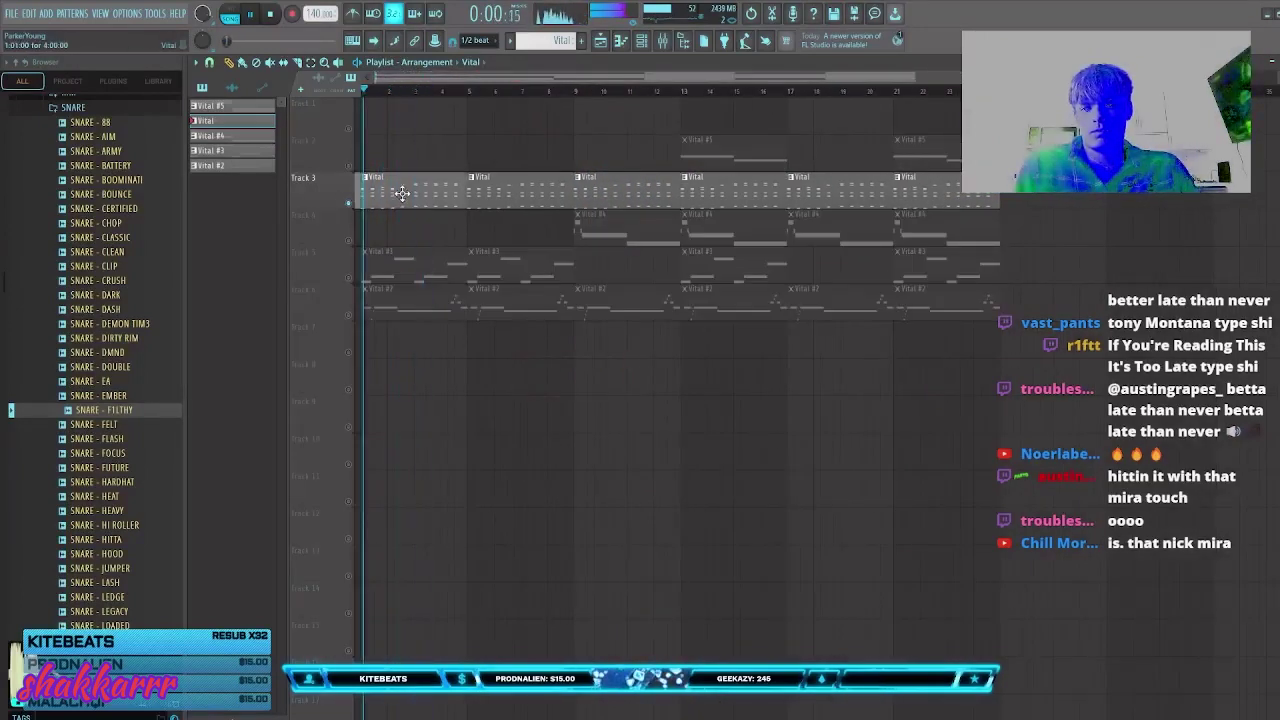
{"action": "double_click", "coordinate": [400, 192]}
{"action": "scroll", "coordinate": [410, 80], "scroll_direction": "up", "scroll_amount": 2}
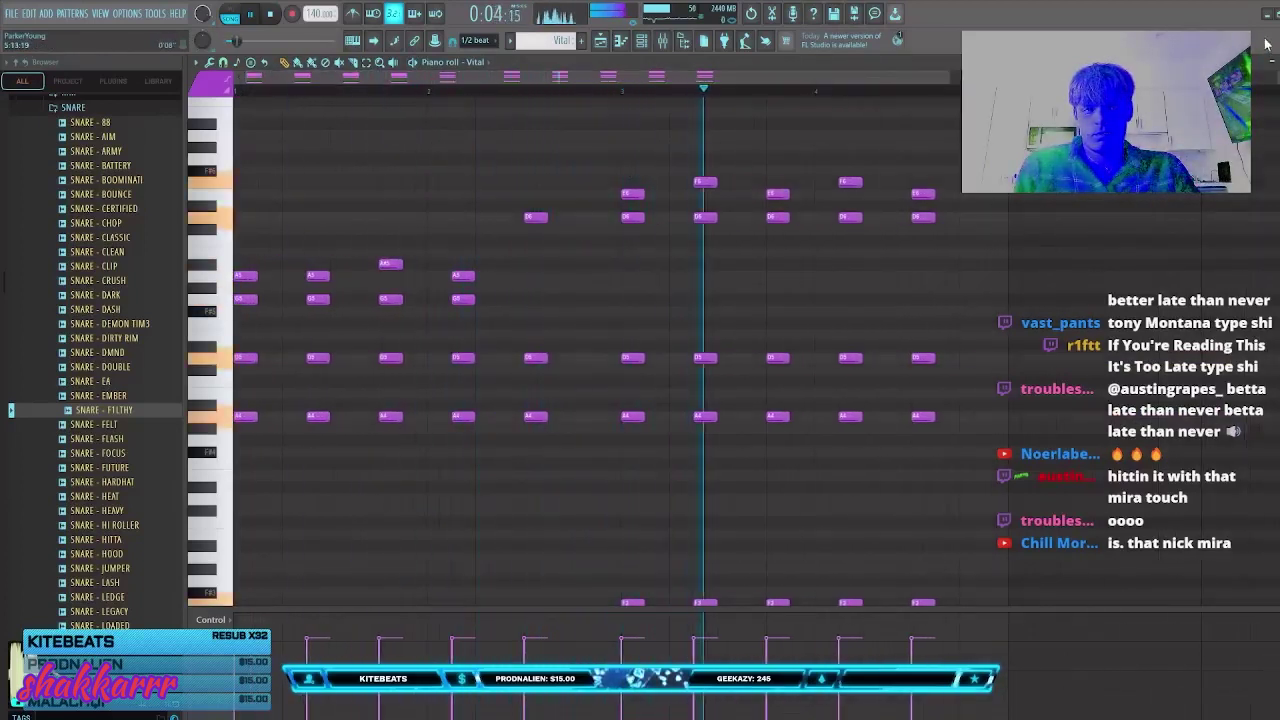
{"action": "scroll", "coordinate": [790, 78], "scroll_direction": "down", "scroll_amount": 2}
{"action": "scroll", "coordinate": [990, 231], "scroll_direction": "down", "scroll_amount": 5}
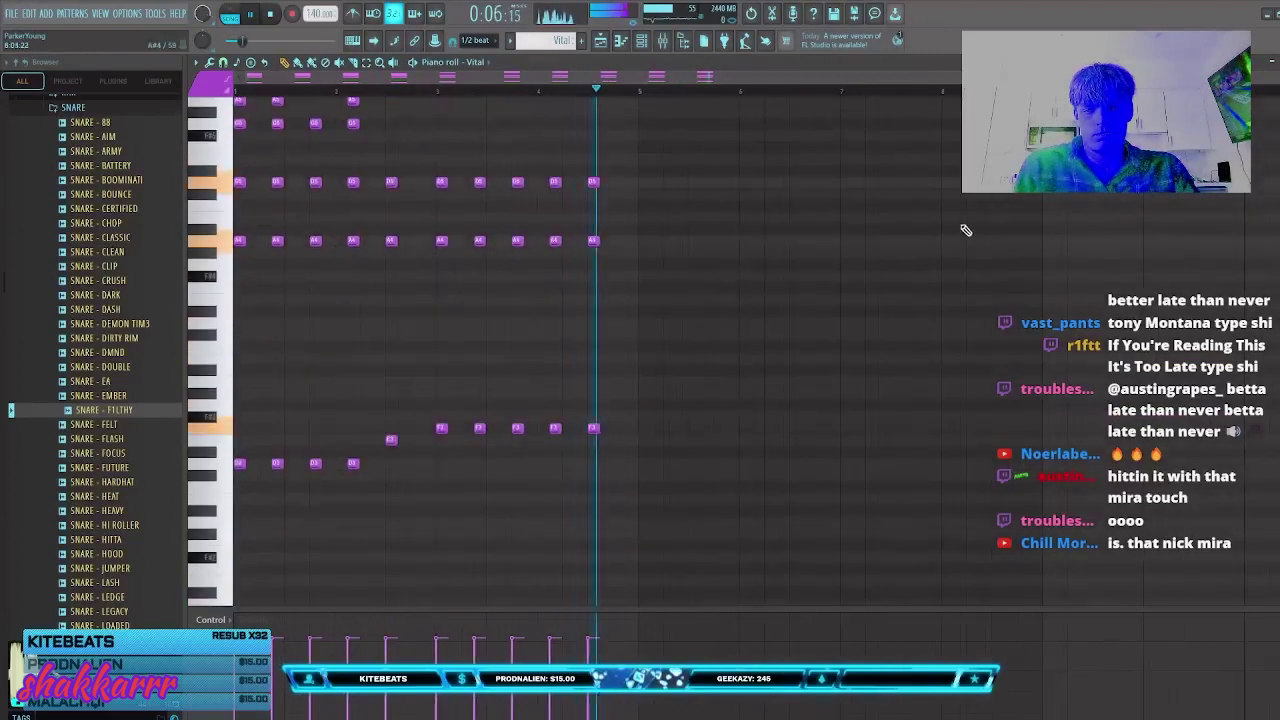
{"action": "left_click", "coordinate": [563, 362]}
{"action": "right_click", "coordinate": [563, 362]}
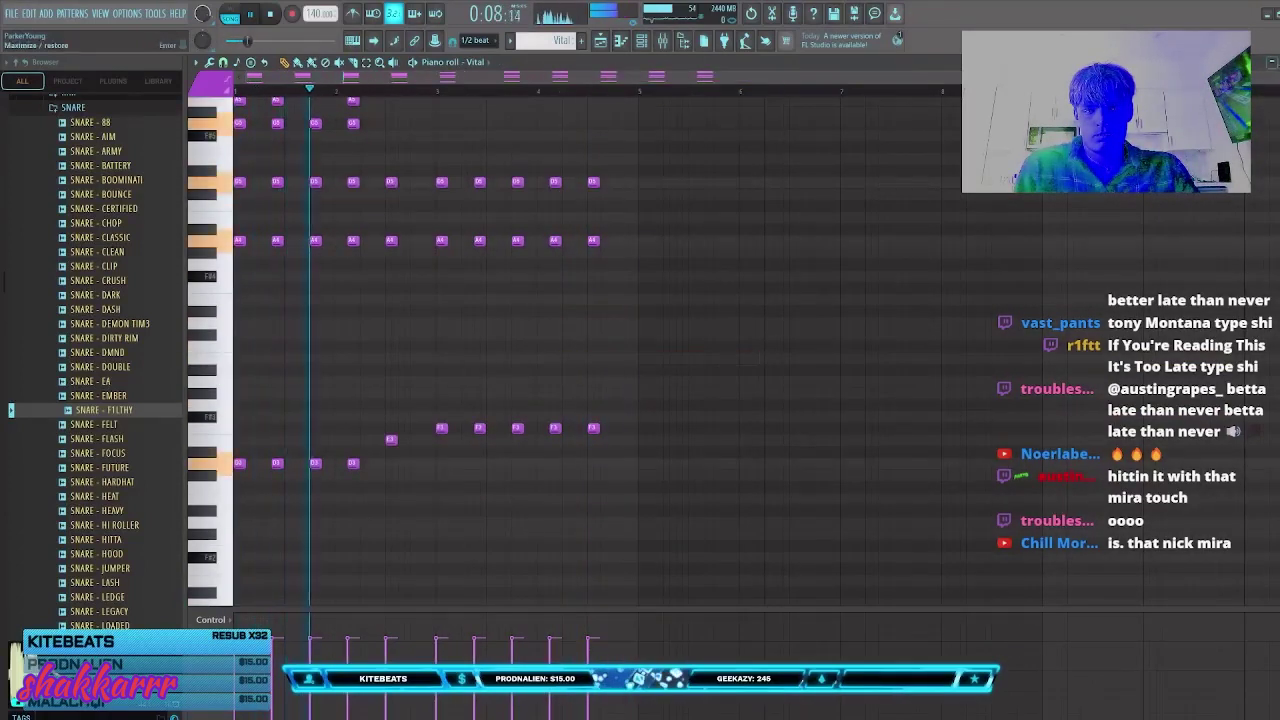
Step: Lower the Vital part's last five A4 notes to G4, bringing the final two of them down to F4
{"action": "left_click_drag", "start_coordinate": [674, 302], "coordinate": [440, 266]}
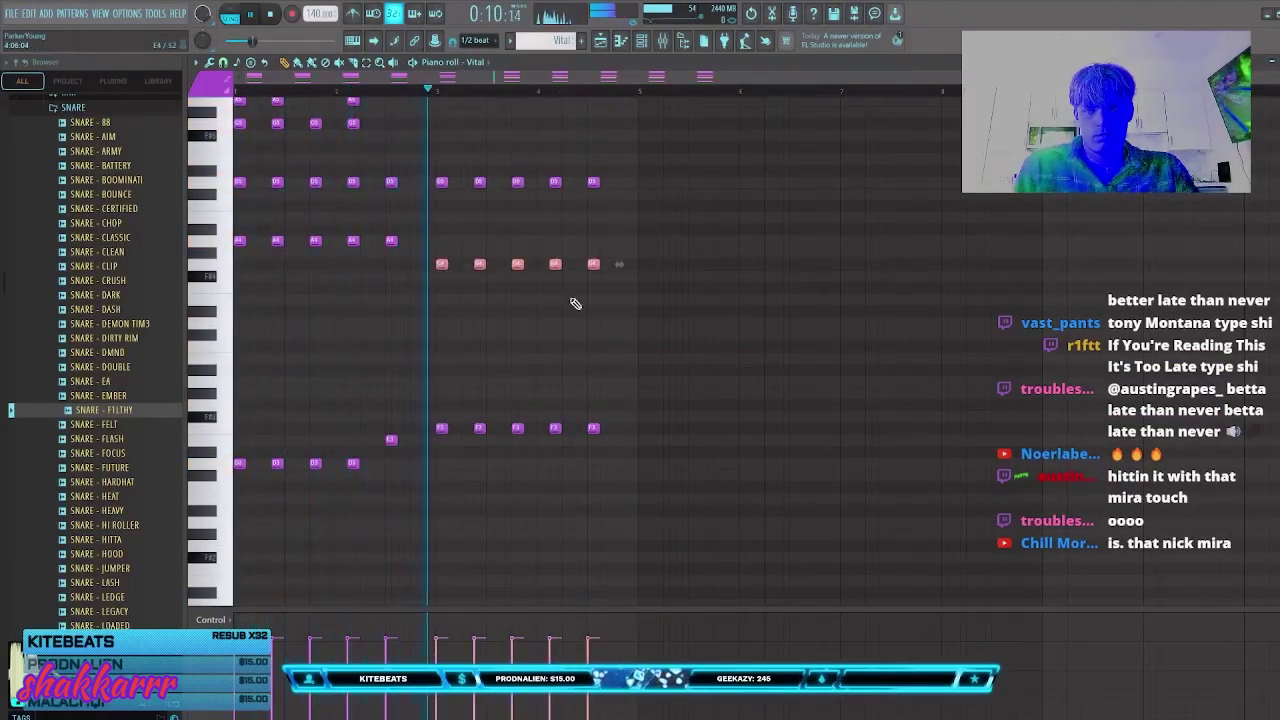
{"action": "left_click", "coordinate": [646, 310]}
{"action": "left_click_drag", "start_coordinate": [649, 296], "coordinate": [555, 290]}
{"action": "right_click", "coordinate": [618, 324]}
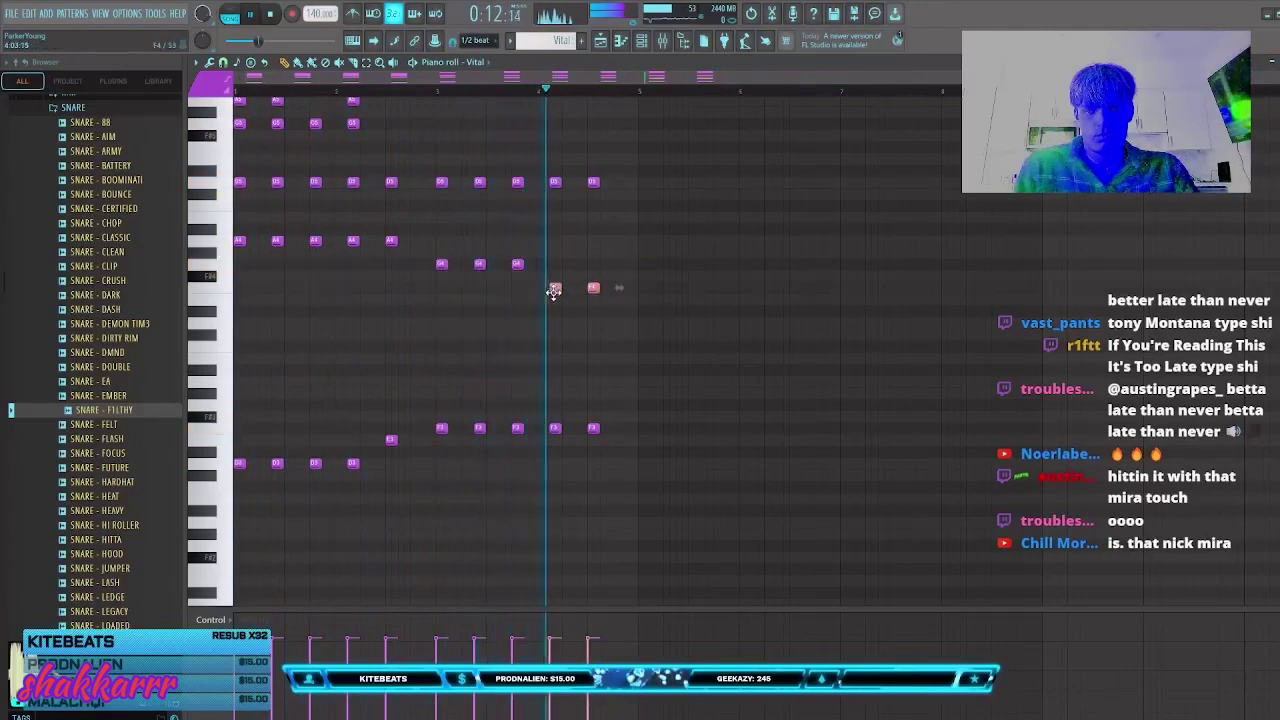
{"action": "left_click", "coordinate": [727, 334]}
{"action": "left_click_drag", "start_coordinate": [742, 318], "coordinate": [710, 365]}
{"action": "key", "text": "Delete"}
{"action": "left_click", "coordinate": [1277, 62]}
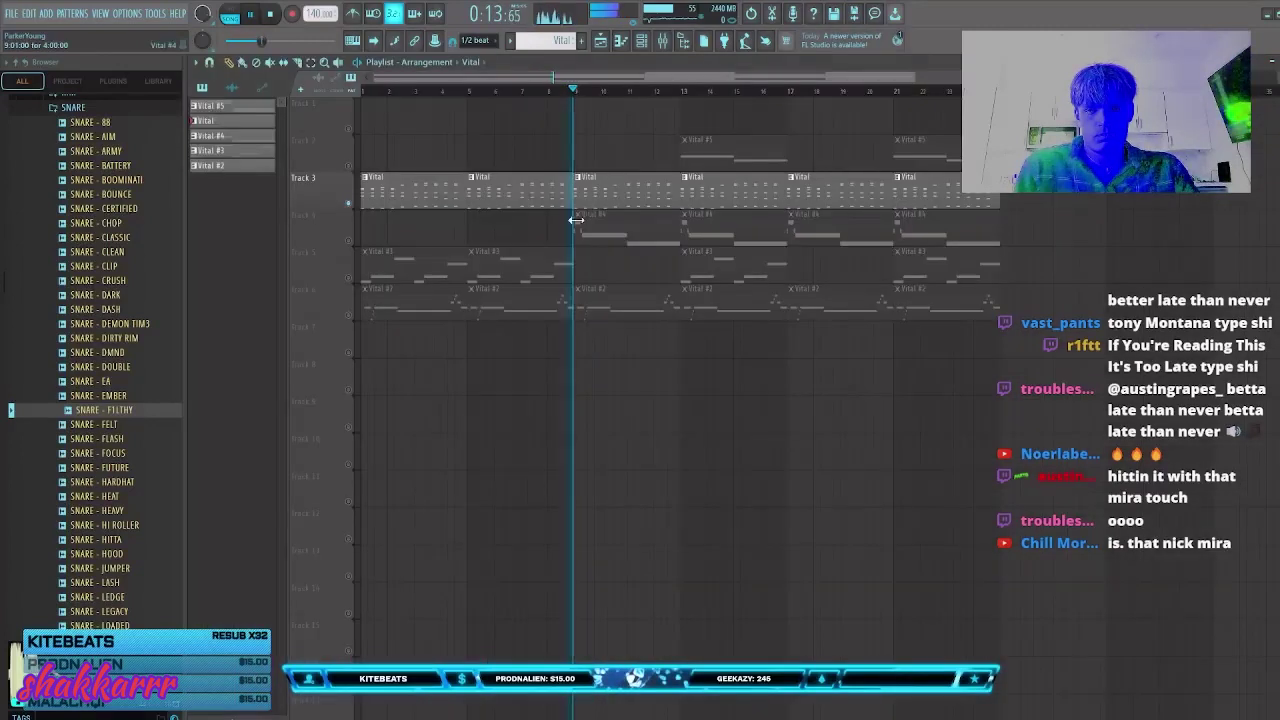
Step: Audition the Vital #3 track together with the Vital track, and play the arrangement with all tracks active
{"action": "right_click", "coordinate": [350, 280]}
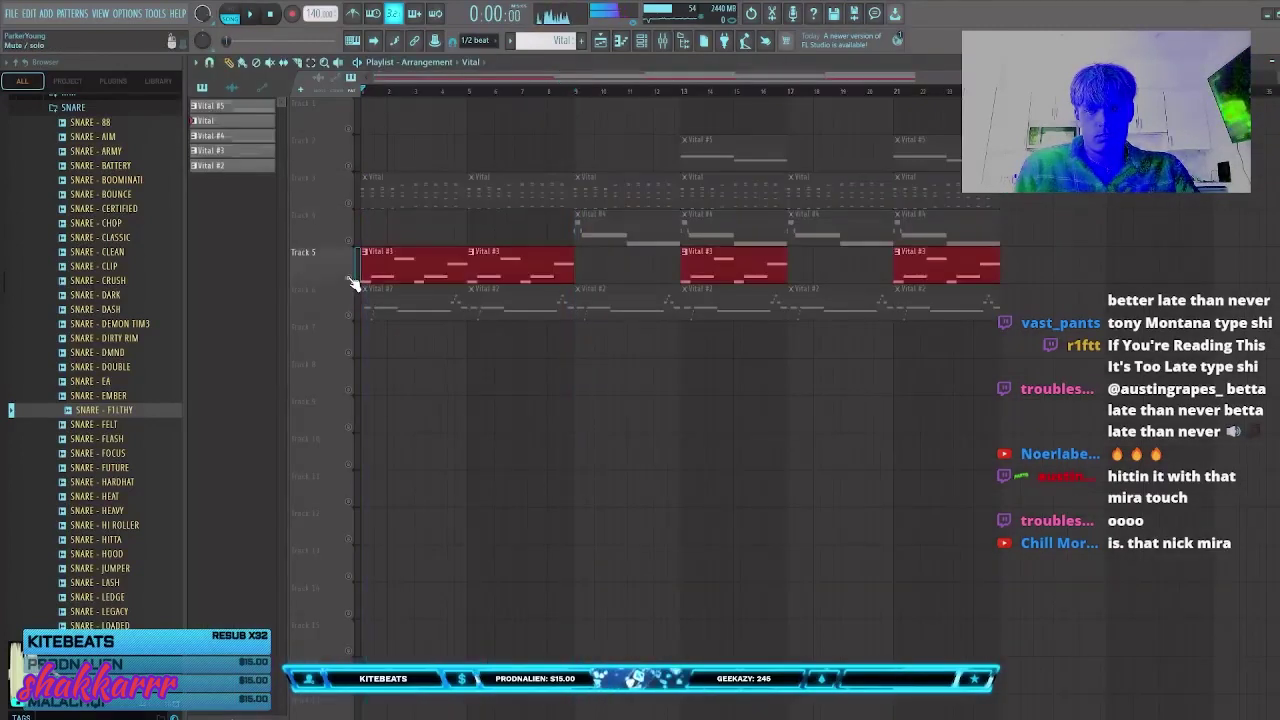
{"action": "left_click", "coordinate": [349, 204]}
{"action": "left_click", "coordinate": [428, 415]}
{"action": "right_click", "coordinate": [429, 416]}
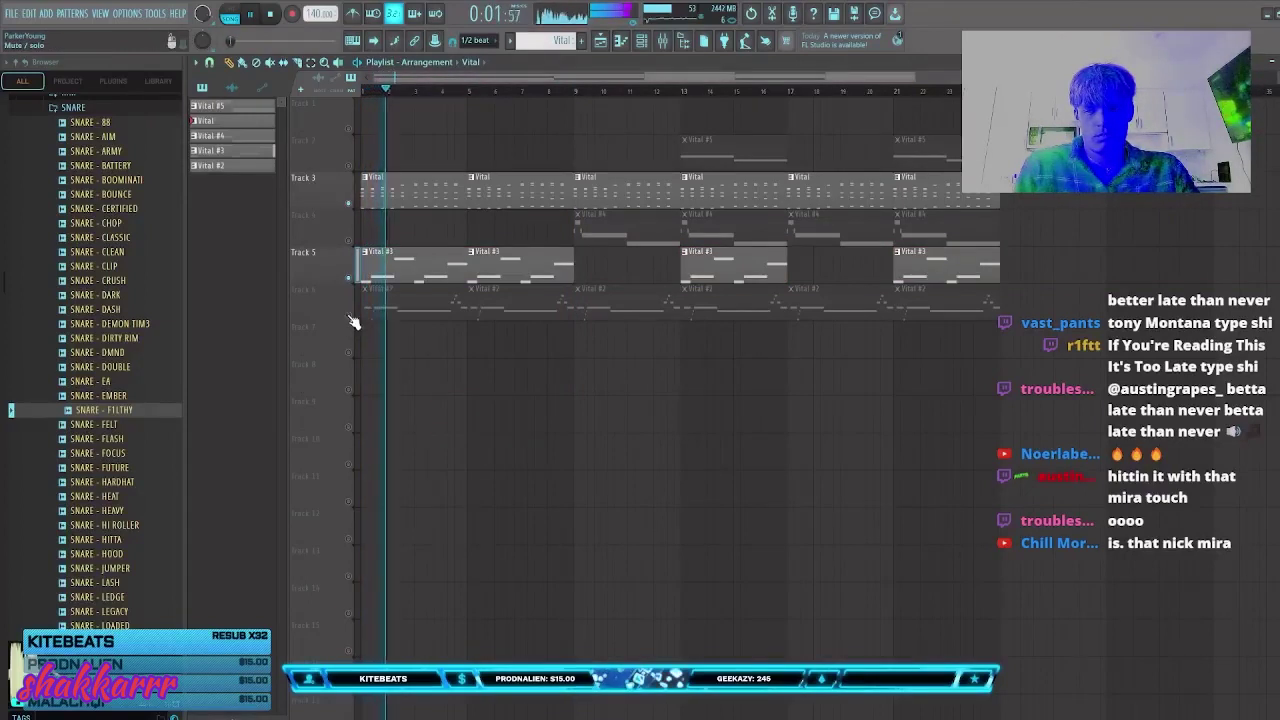
{"action": "right_click", "coordinate": [350, 317]}
{"action": "key", "text": "space"}
{"action": "key", "text": "space"}
{"action": "left_click", "coordinate": [447, 388]}
{"action": "right_click", "coordinate": [448, 387]}
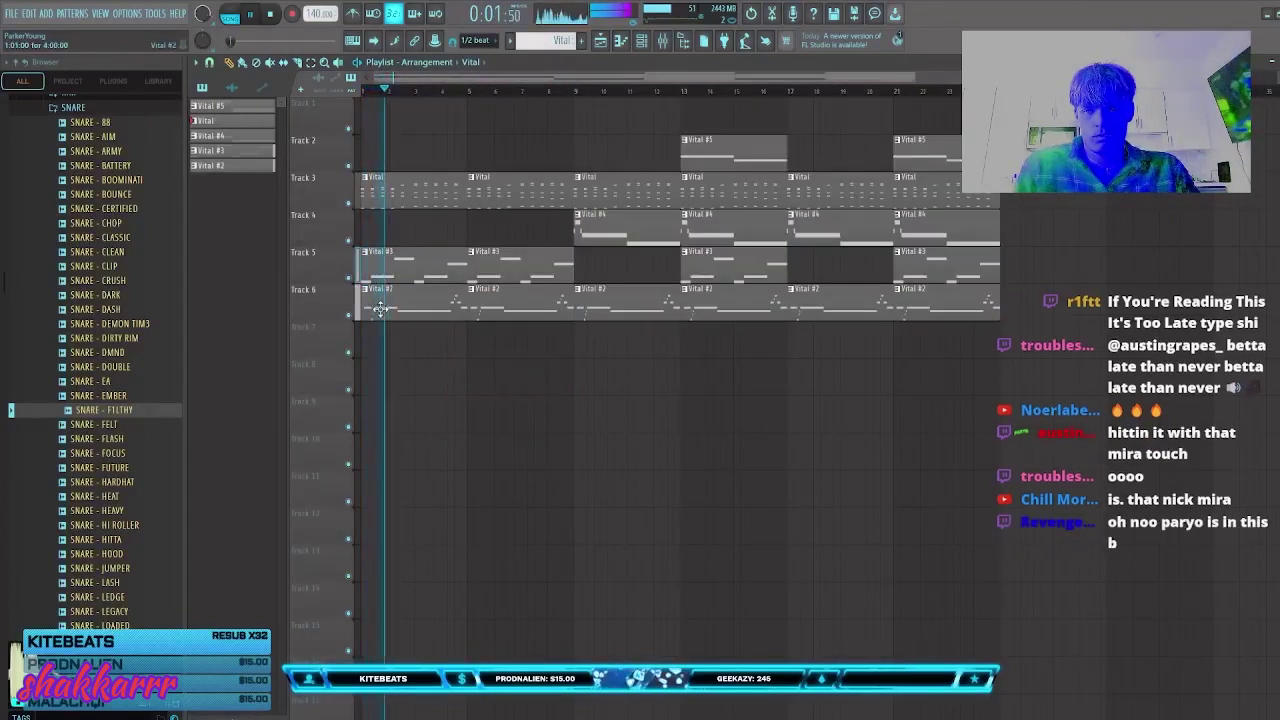
Step: Replace the E5 note of the Vital #3 part with an F4 note filling the same span up to bar 3
{"action": "double_click", "coordinate": [378, 265]}
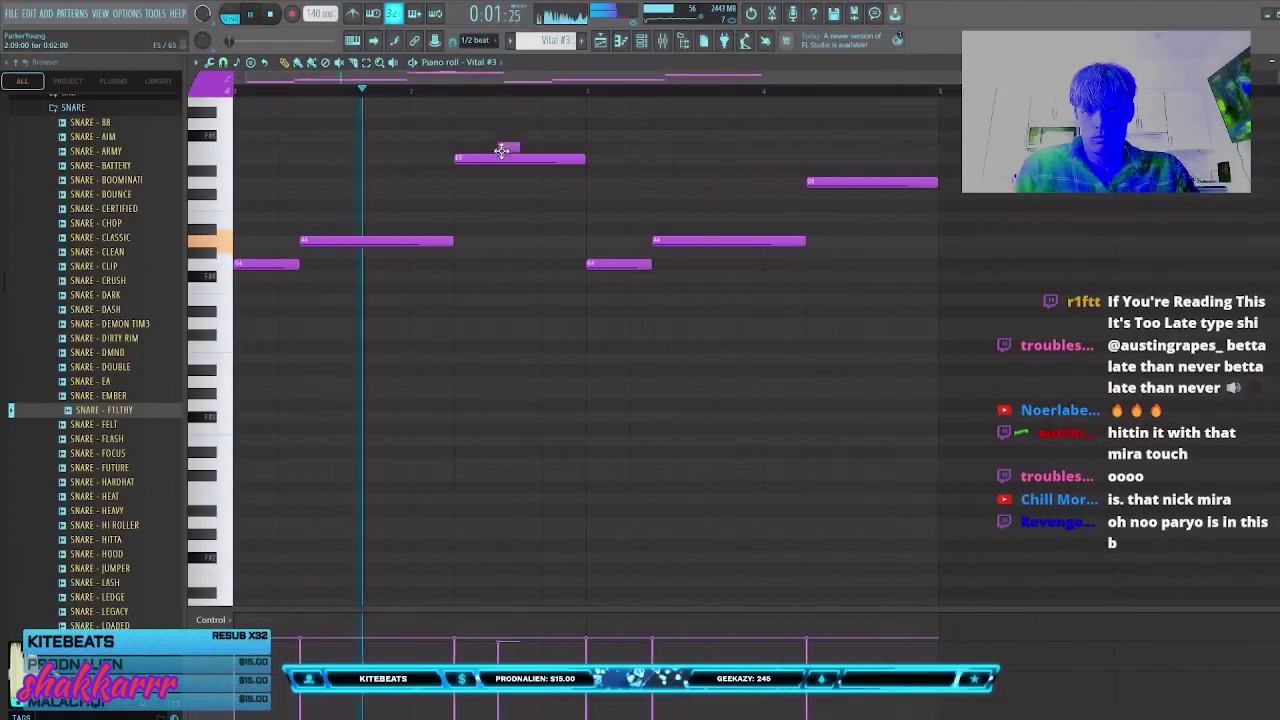
{"action": "left_click_drag", "start_coordinate": [501, 150], "coordinate": [504, 249]}
{"action": "right_click", "coordinate": [506, 250]}
{"action": "key", "text": "space"}
{"action": "key", "text": "space"}
{"action": "right_click", "coordinate": [492, 197]}
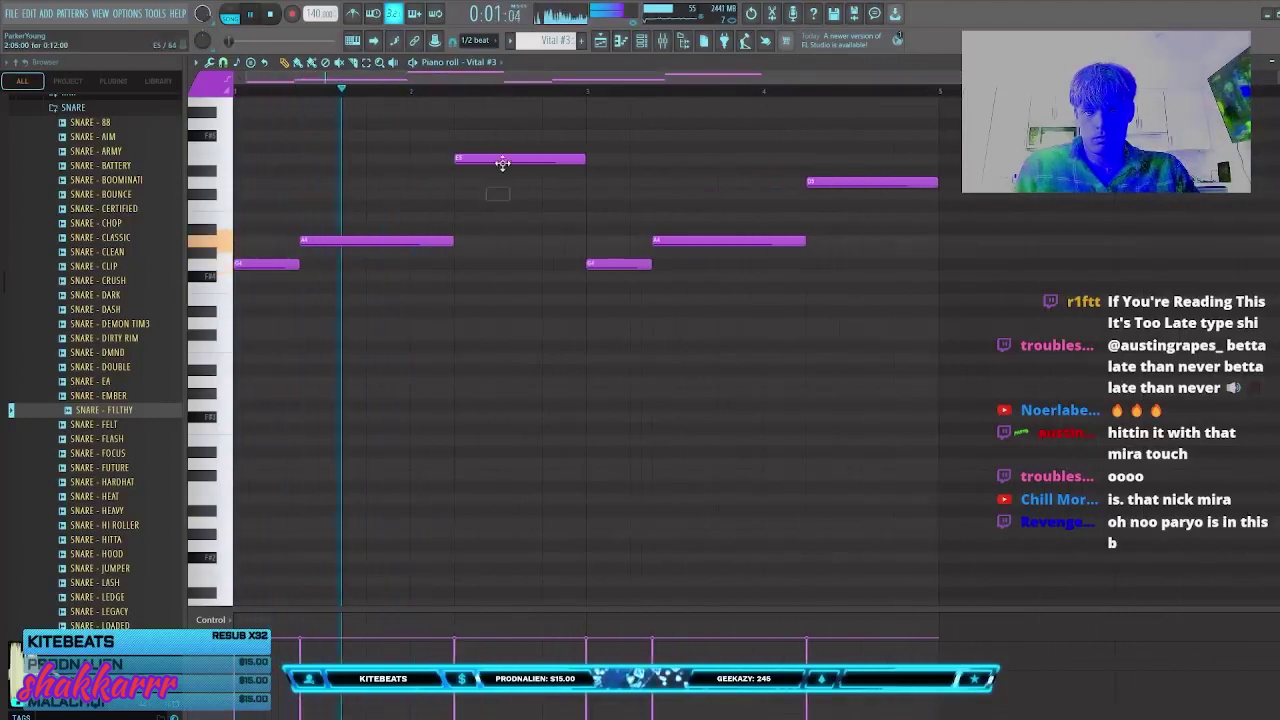
{"action": "right_click", "coordinate": [502, 161]}
{"action": "key", "text": "space"}
{"action": "left_click", "coordinate": [457, 296]}
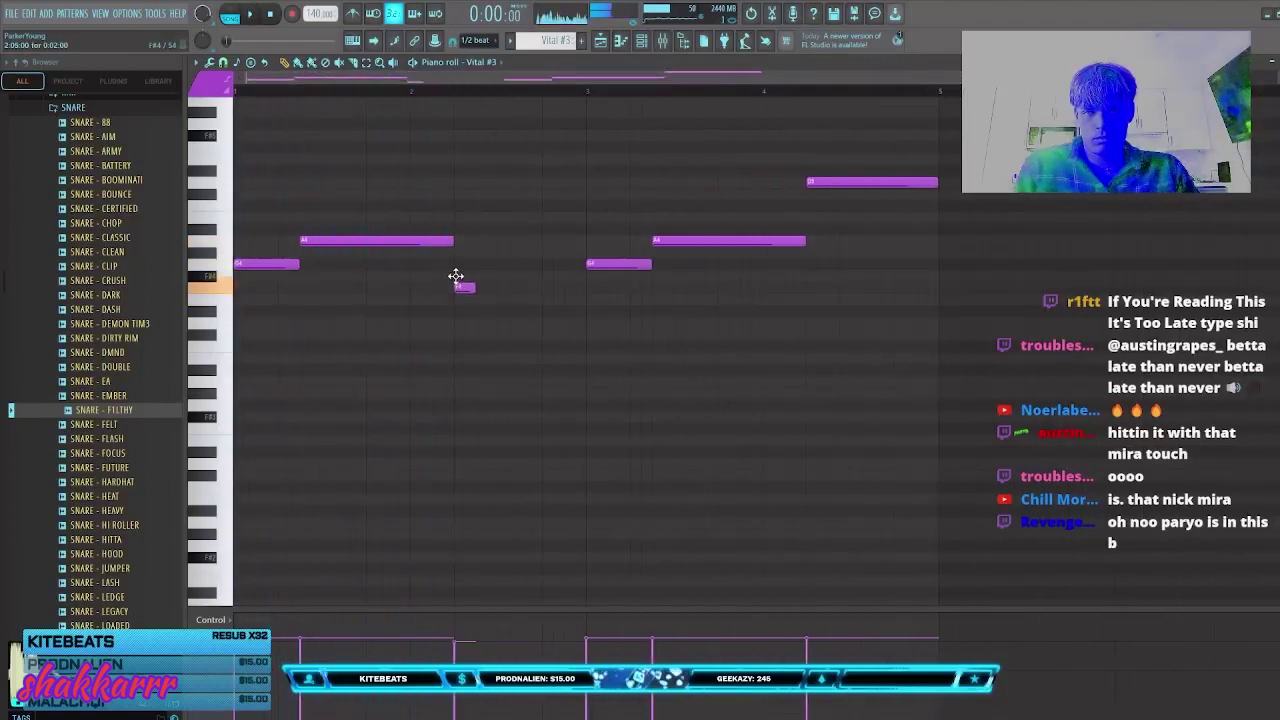
{"action": "key", "text": "space"}
{"action": "left_click_drag", "start_coordinate": [474, 288], "coordinate": [584, 289]}
{"action": "left_click", "coordinate": [602, 324]}
{"action": "right_click", "coordinate": [610, 326]}
{"action": "left_click", "coordinate": [650, 335]}
{"action": "right_click", "coordinate": [654, 338]}
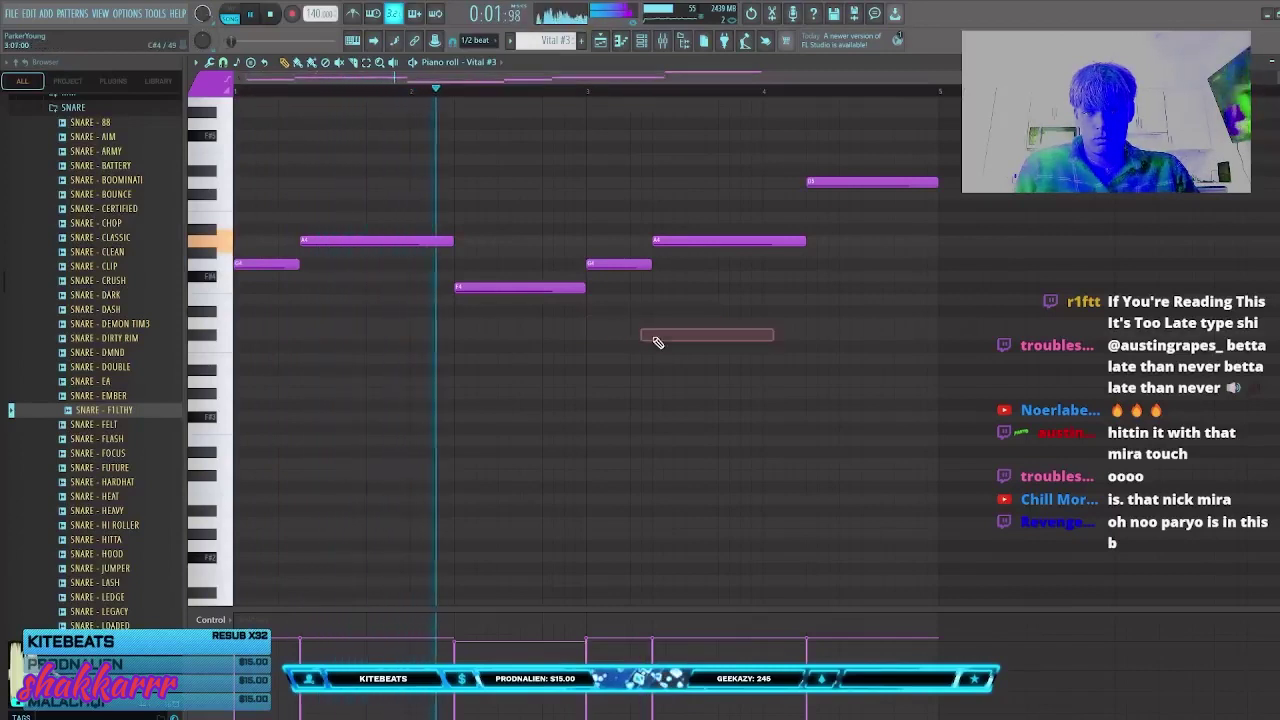
{"action": "left_click_drag", "start_coordinate": [672, 335], "coordinate": [732, 334]}
{"action": "right_click", "coordinate": [770, 337]}
{"action": "left_click", "coordinate": [822, 310]}
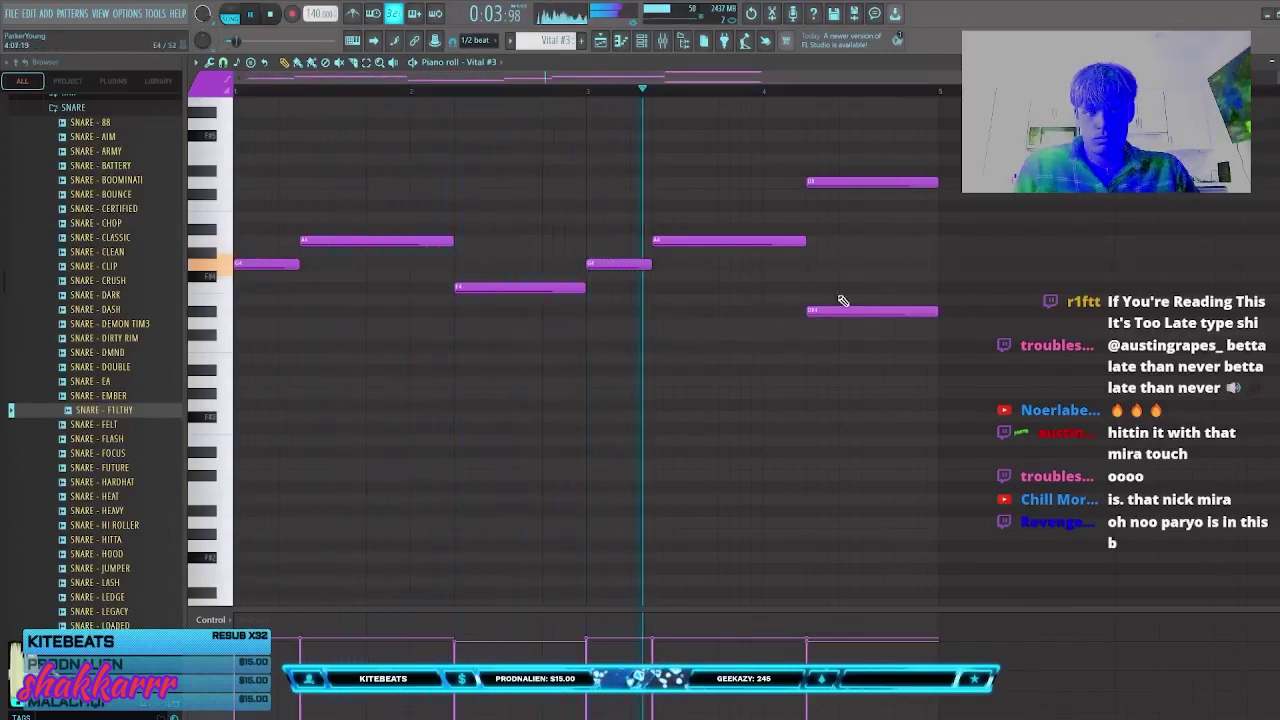
{"action": "right_click", "coordinate": [844, 311]}
{"action": "scroll", "coordinate": [852, 335], "scroll_direction": "down", "scroll_amount": 1}
{"action": "left_click", "coordinate": [738, 310]}
{"action": "right_click", "coordinate": [740, 311]}
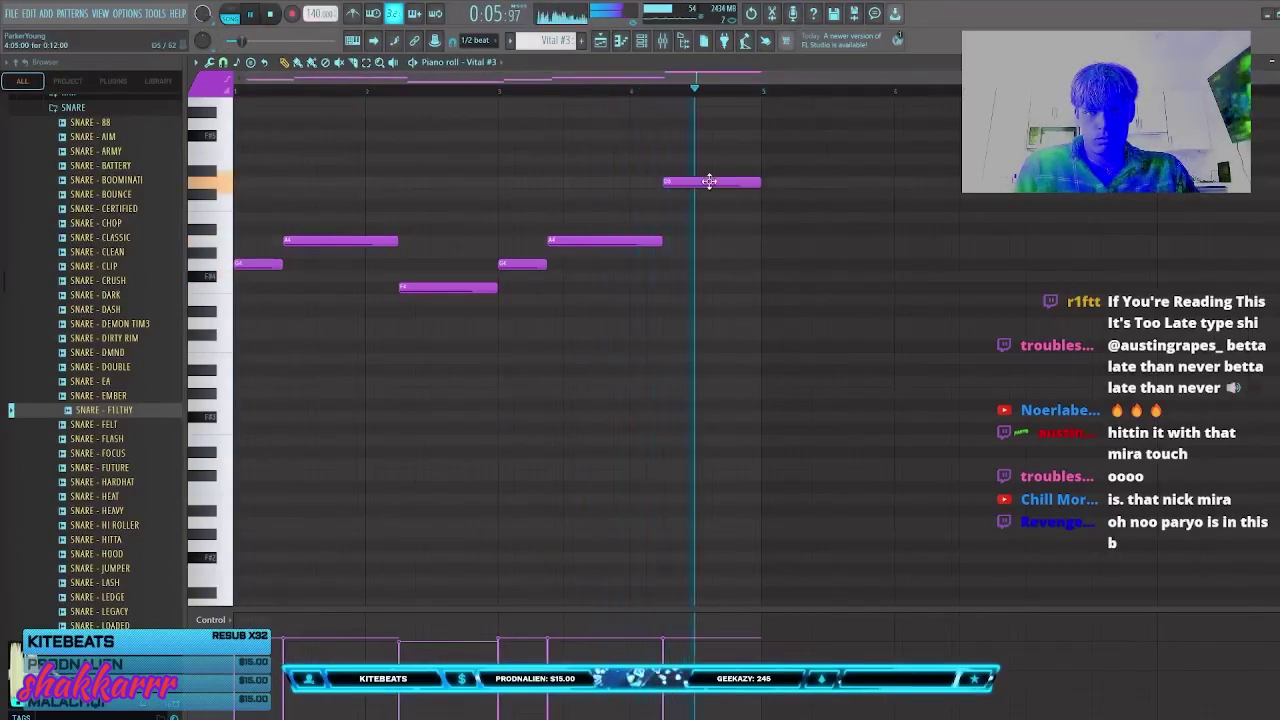
Step: Lower the last note of the Vital #3 part to C5
{"action": "left_click_drag", "start_coordinate": [709, 181], "coordinate": [709, 205]}
{"action": "left_click", "coordinate": [775, 278]}
{"action": "right_click", "coordinate": [780, 278]}
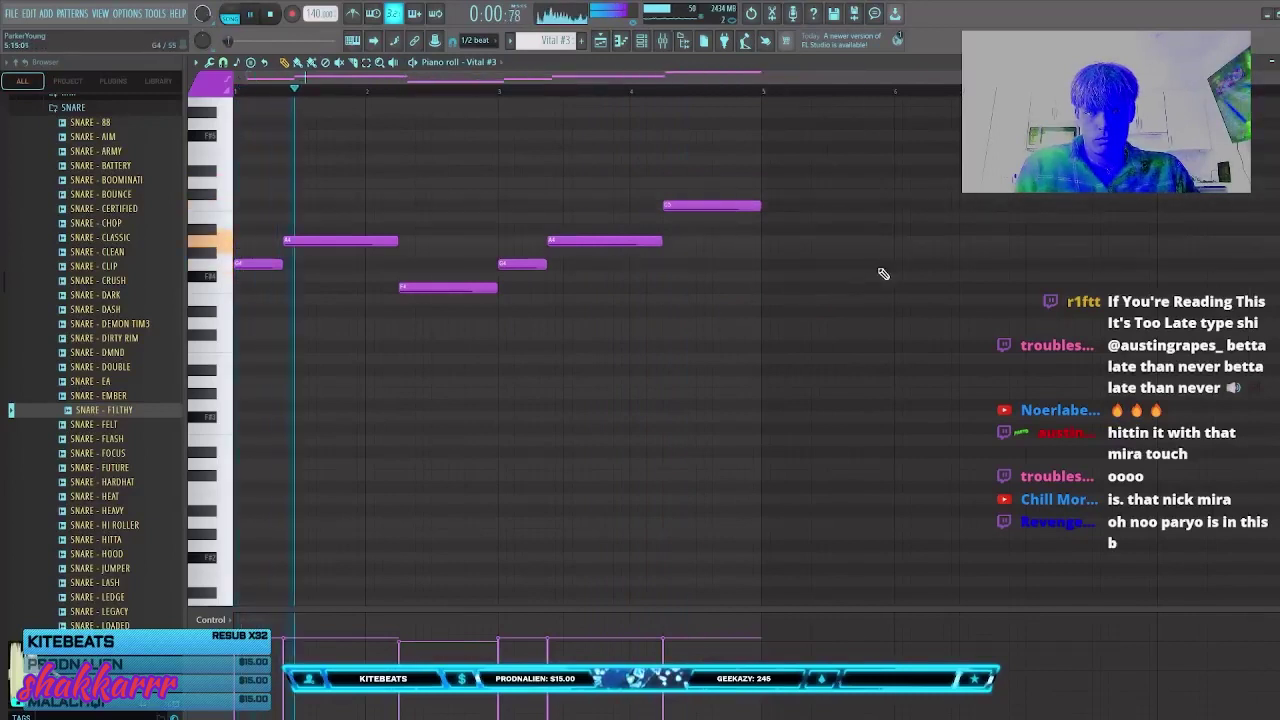
{"action": "key", "text": "ctrl+b"}
{"action": "scroll", "coordinate": [914, 163], "scroll_direction": "down", "scroll_amount": 2}
{"action": "left_click_drag", "start_coordinate": [965, 155], "coordinate": [490, 355]}
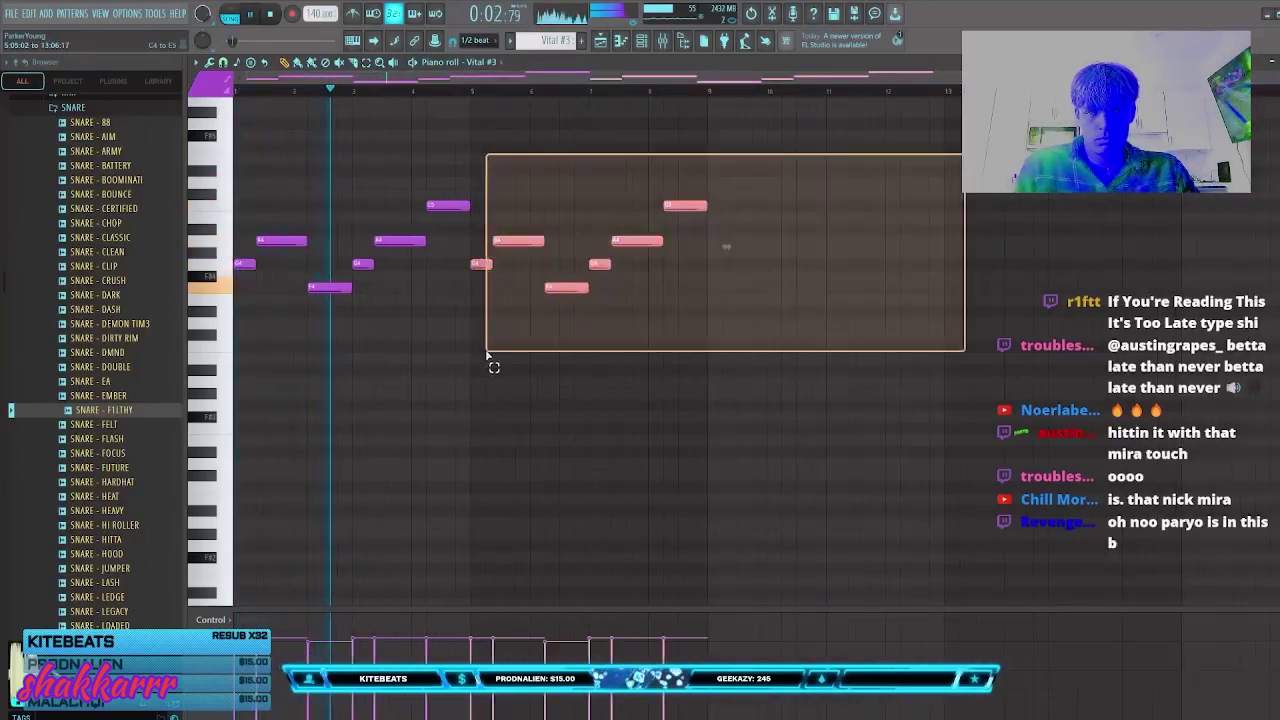
{"action": "key", "text": "Delete"}
Step: Reopen the Vital part's notes and delete the A#5 and G5 notes of the third chord
{"action": "key", "text": "space"}
{"action": "key", "text": "F5"}
{"action": "key", "text": "space"}
{"action": "double_click", "coordinate": [390, 203]}
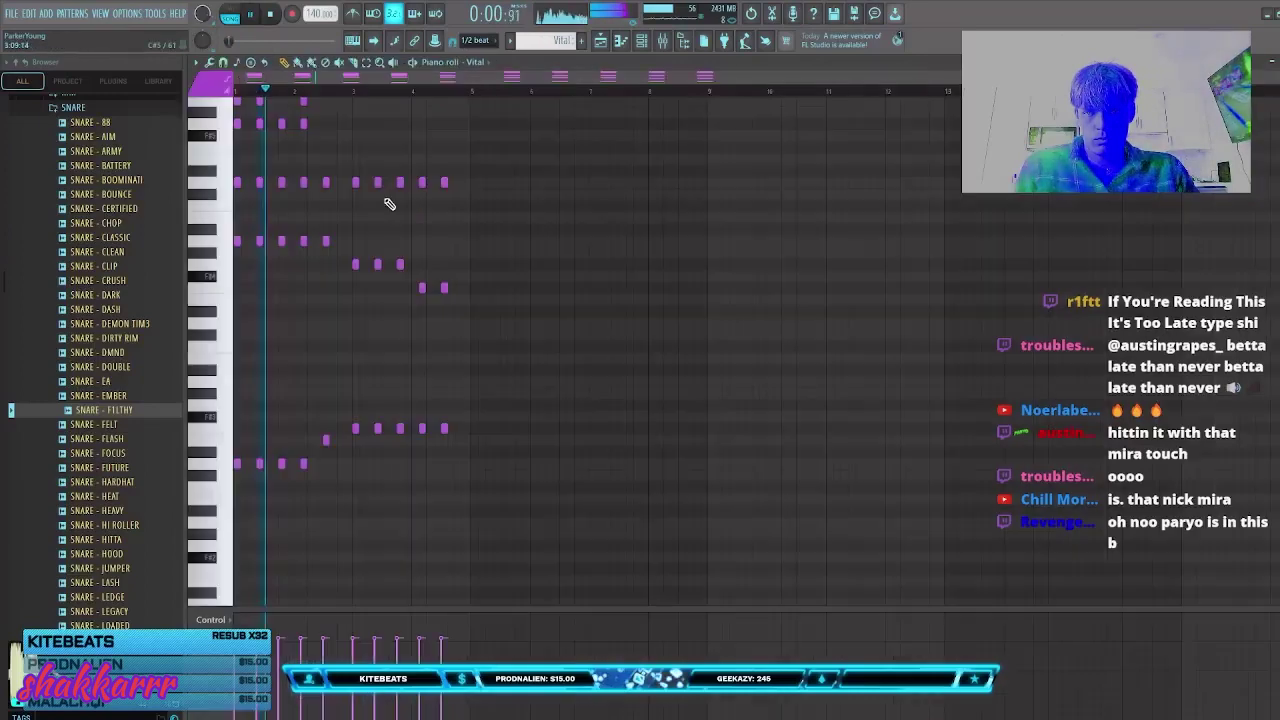
{"action": "scroll", "coordinate": [390, 203], "scroll_direction": "up", "scroll_amount": 3}
{"action": "scroll", "coordinate": [386, 214], "scroll_direction": "up", "scroll_amount": 2}
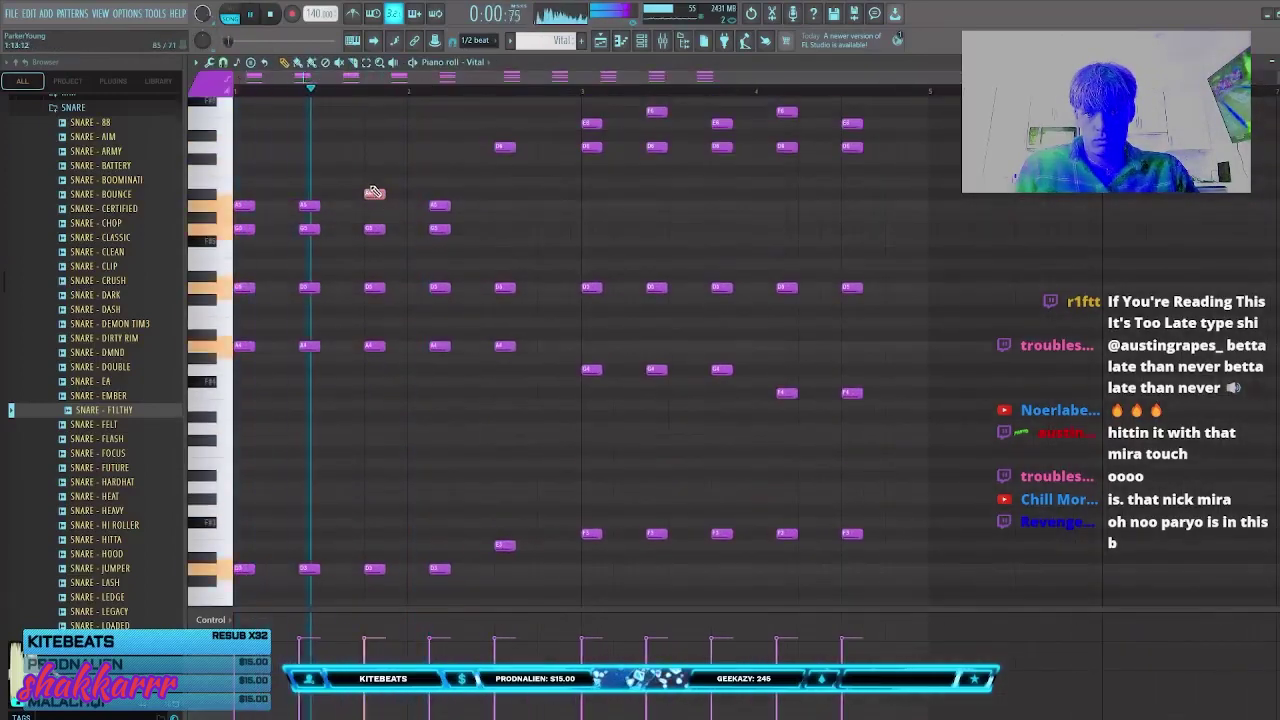
{"action": "right_click", "coordinate": [373, 194]}
{"action": "right_click", "coordinate": [376, 229]}
{"action": "left_click", "coordinate": [507, 241]}
{"action": "right_click", "coordinate": [520, 241]}
{"action": "scroll", "coordinate": [600, 257], "scroll_direction": "up", "scroll_amount": 2}
{"action": "left_click", "coordinate": [641, 264]}
{"action": "left_click_drag", "start_coordinate": [650, 249], "coordinate": [649, 286]}
{"action": "key", "text": "Delete"}
{"action": "left_click", "coordinate": [742, 253]}
{"action": "mouse_move", "coordinate": [768, 245]}
{"action": "left_mouse_down"}
{"action": "mouse_move", "coordinate": [770, 260]}
{"action": "mouse_move", "coordinate": [828, 262]}
{"action": "left_mouse_up"}
{"action": "key", "text": "Delete"}
{"action": "left_click", "coordinate": [802, 252]}
{"action": "key", "text": "Delete"}
Step: Mute the Vital #3 track in the playlist, restart playback, and open the Vital #2 part's notes
{"action": "key", "text": "F5"}
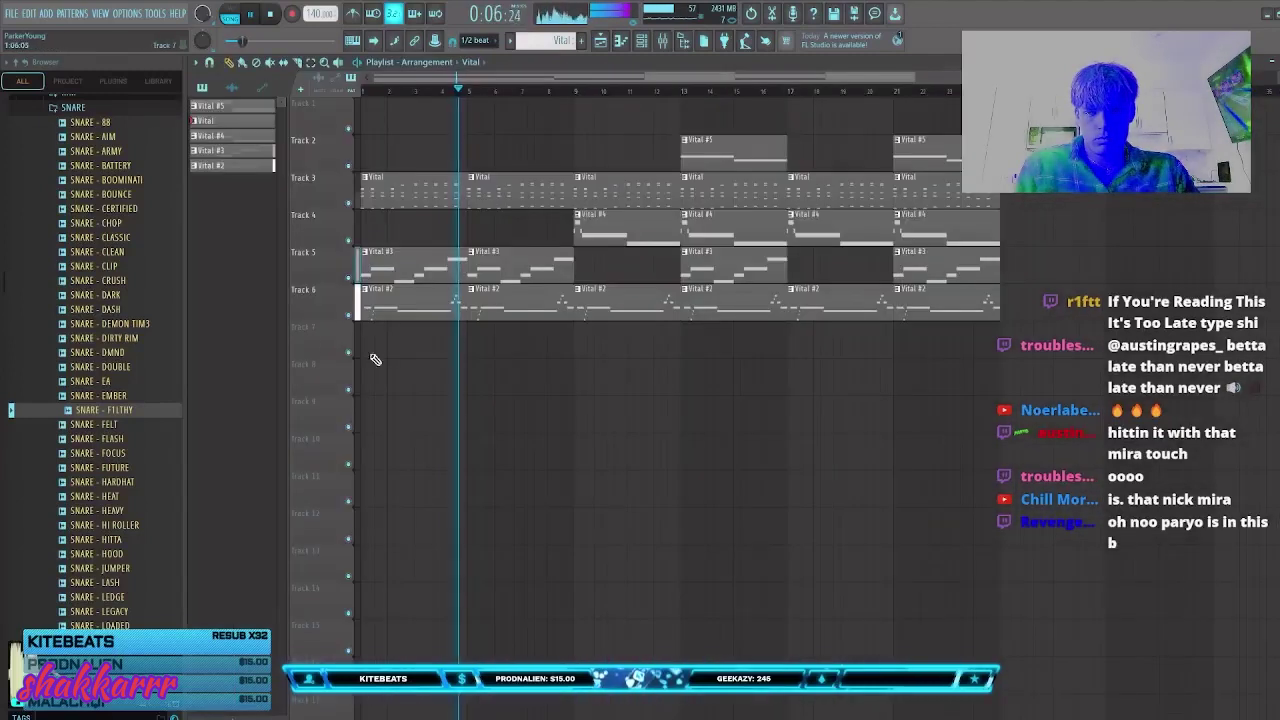
{"action": "left_click", "coordinate": [348, 278]}
{"action": "key", "text": "space"}
{"action": "key", "text": "space"}
{"action": "left_click", "coordinate": [447, 372]}
{"action": "right_click", "coordinate": [449, 374]}
{"action": "double_click", "coordinate": [444, 301]}
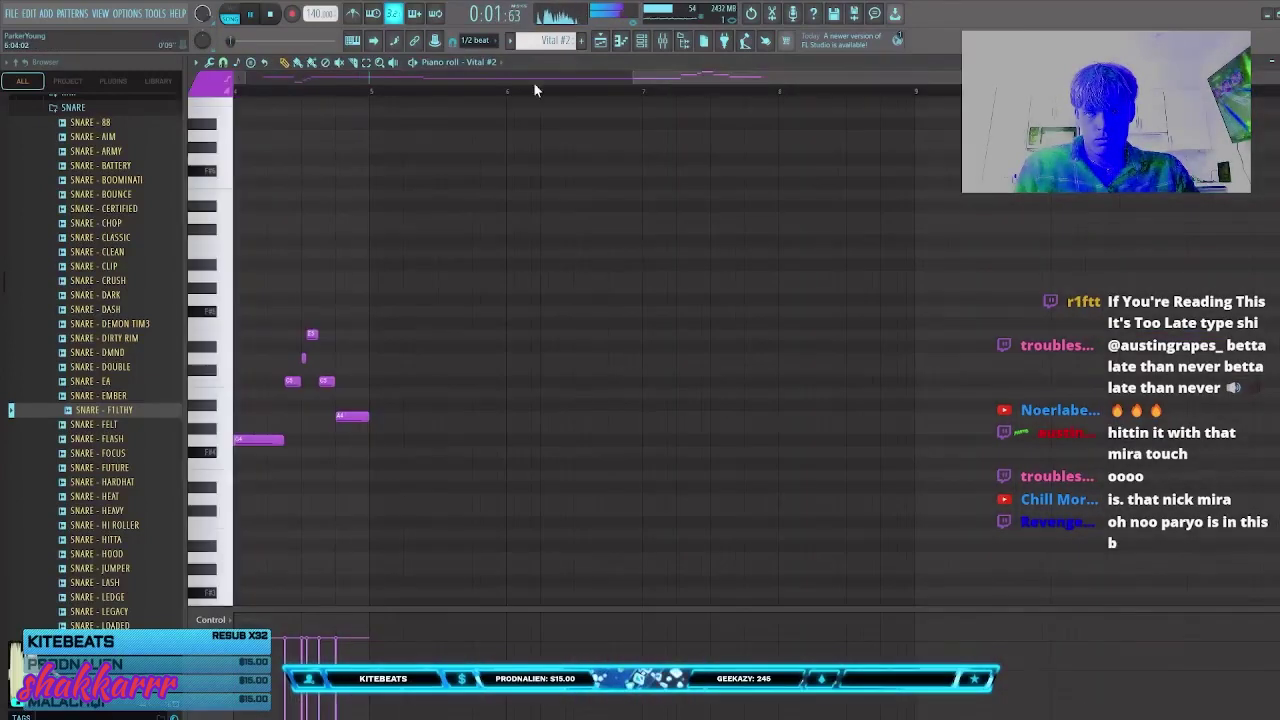
Step: Maximize the mixer and route the Vital #2 channel to mixer track 1
{"action": "left_click", "coordinate": [664, 41]}
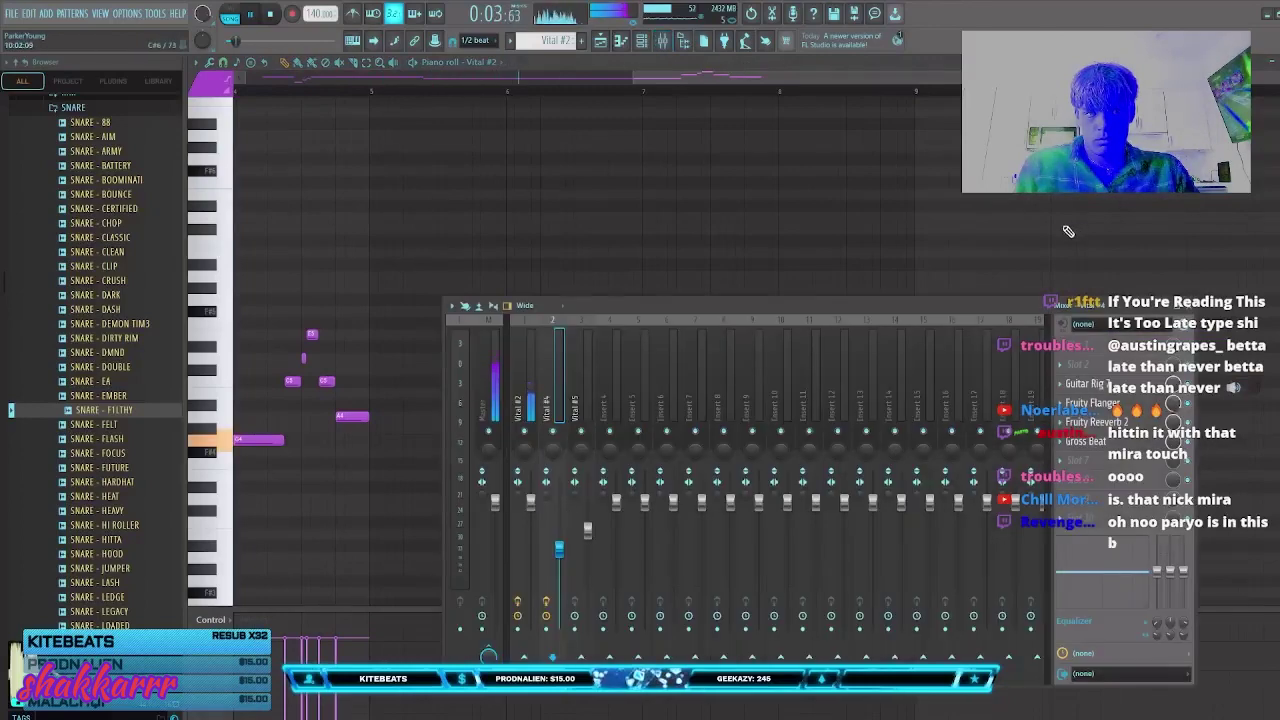
{"action": "key", "text": "F9"}
{"action": "left_click", "coordinate": [1279, 62]}
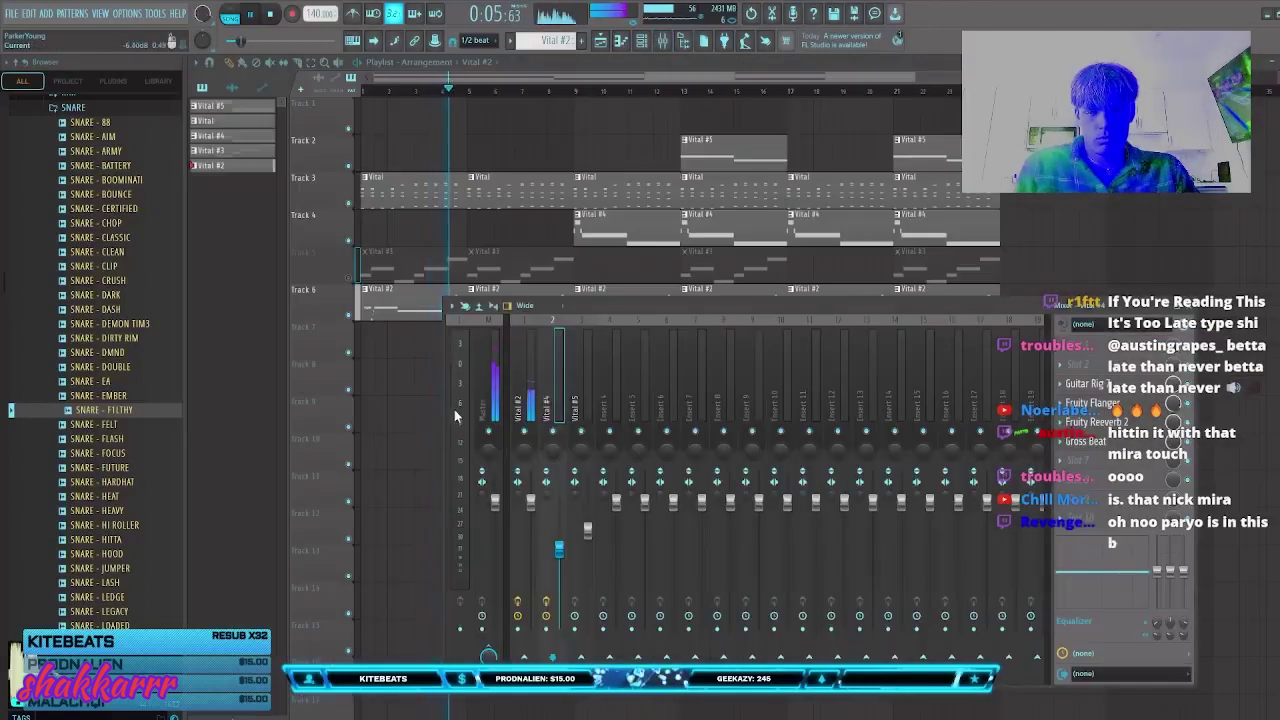
{"action": "left_click", "coordinate": [1181, 308]}
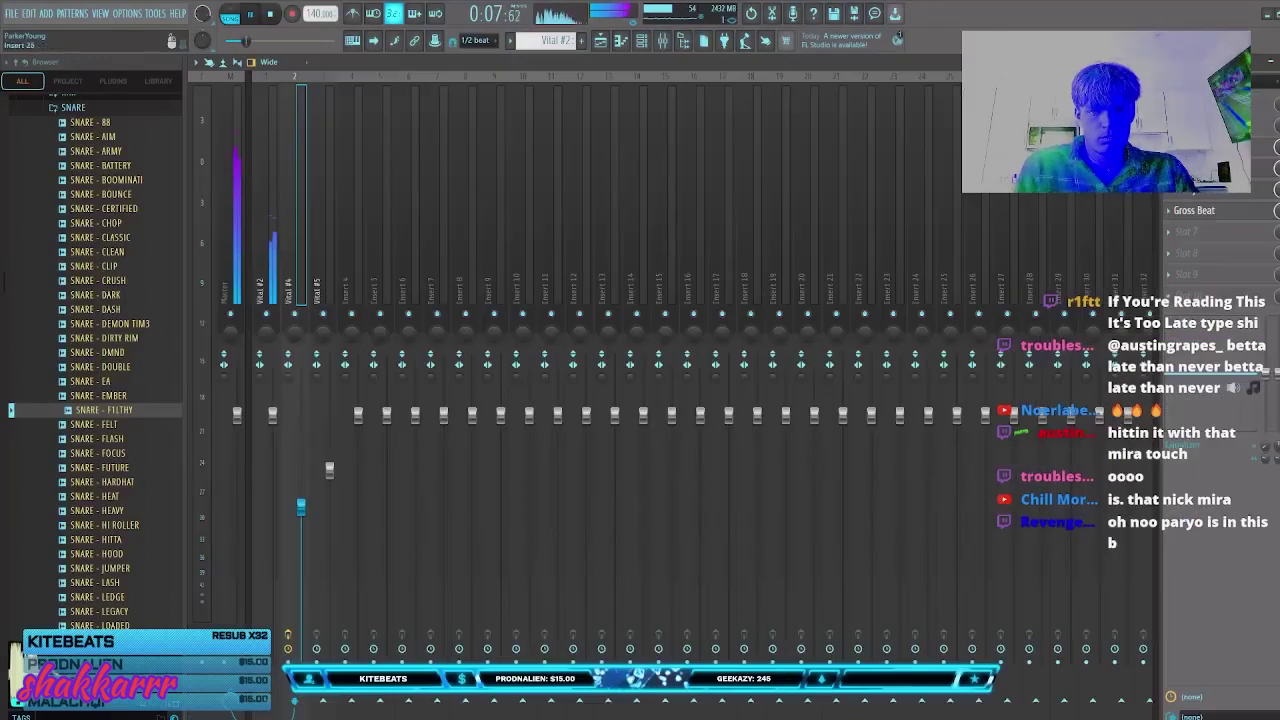
{"action": "left_click", "coordinate": [645, 46]}
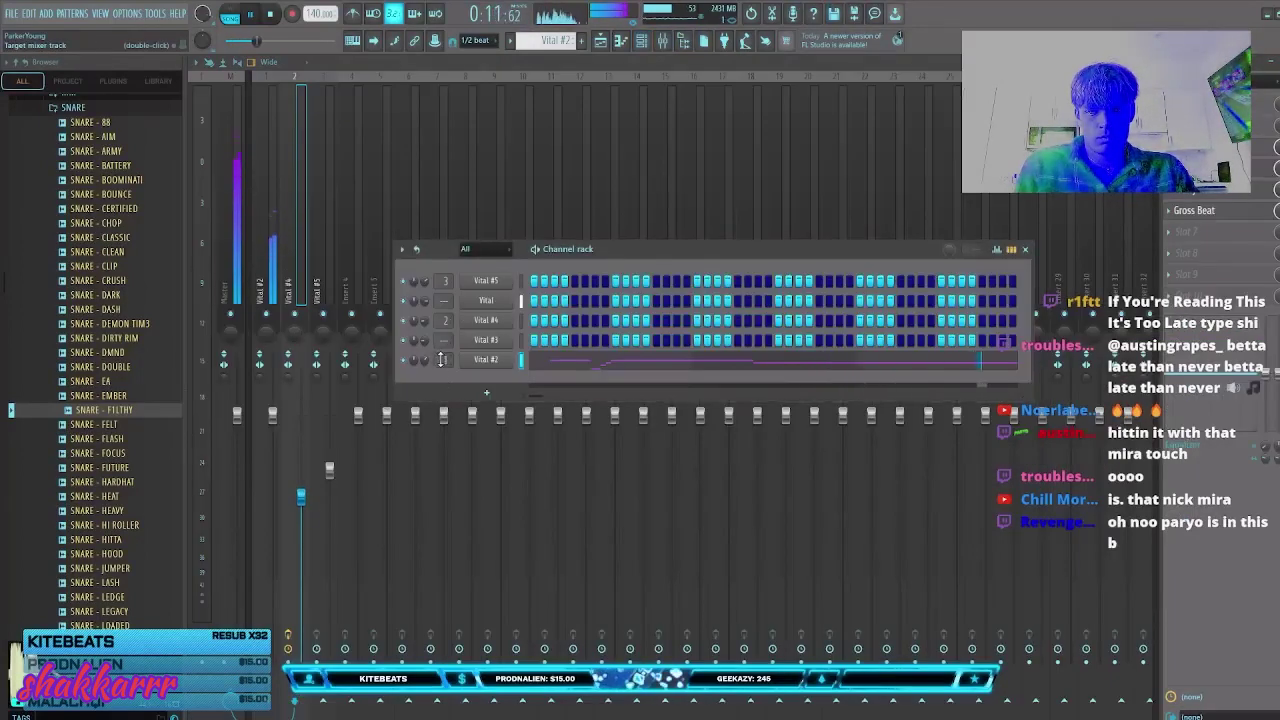
{"action": "mouse_move", "coordinate": [440, 359]}
{"action": "left_mouse_down"}
{"action": "mouse_move", "coordinate": [440, 340]}
{"action": "mouse_move", "coordinate": [436, 375]}
{"action": "left_mouse_up"}
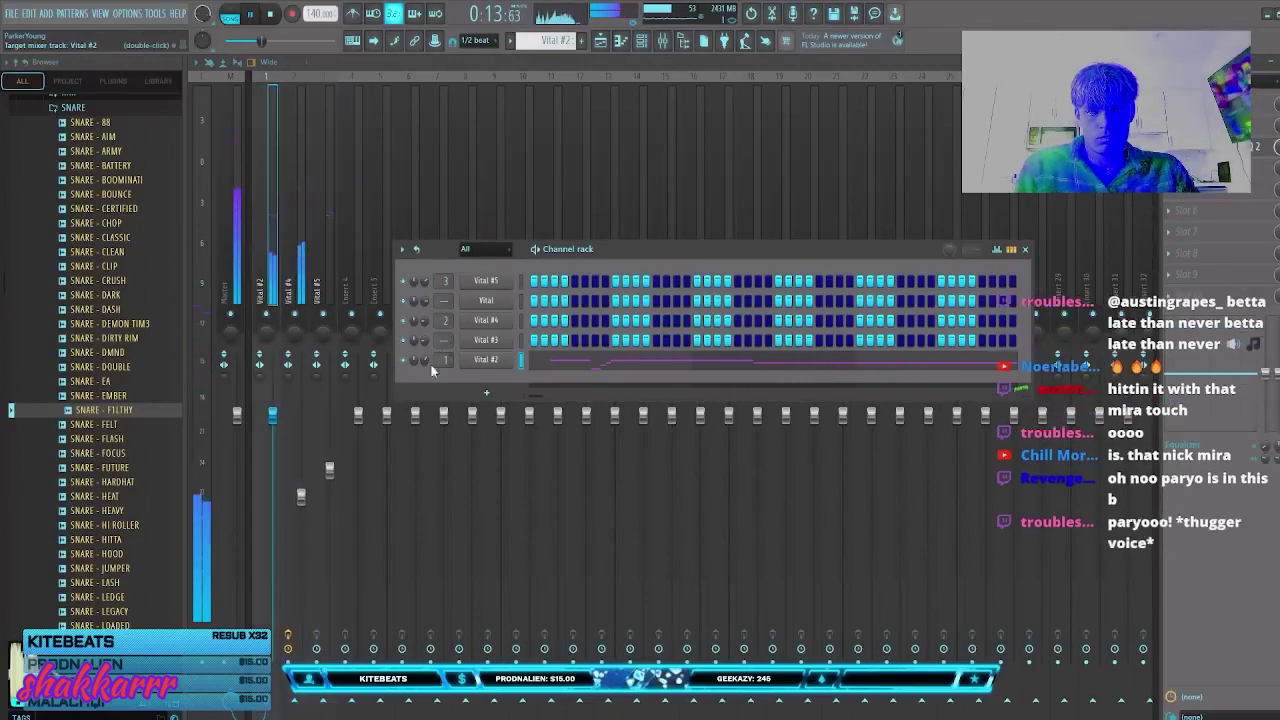
Step: Lower the Vital #2 mixer track's volume slightly, and return to the playlist arrangement
{"action": "left_click_drag", "start_coordinate": [272, 415], "coordinate": [272, 422]}
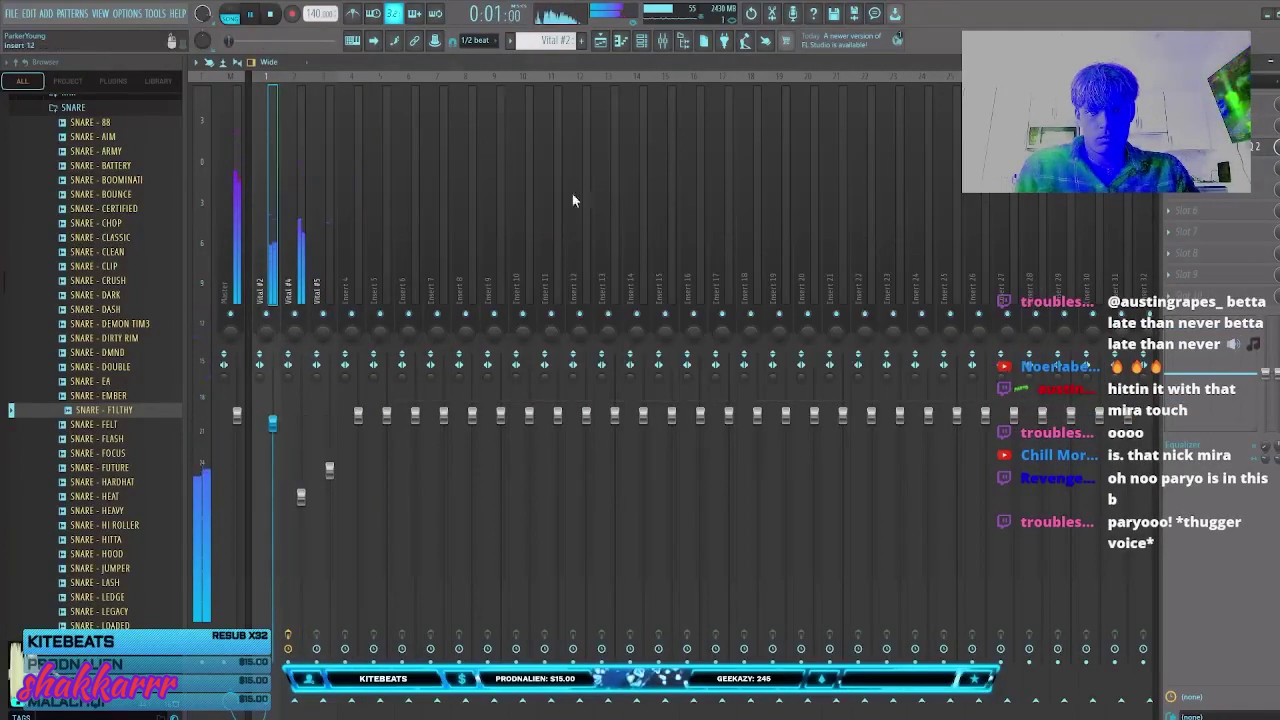
{"action": "left_click", "coordinate": [645, 42]}
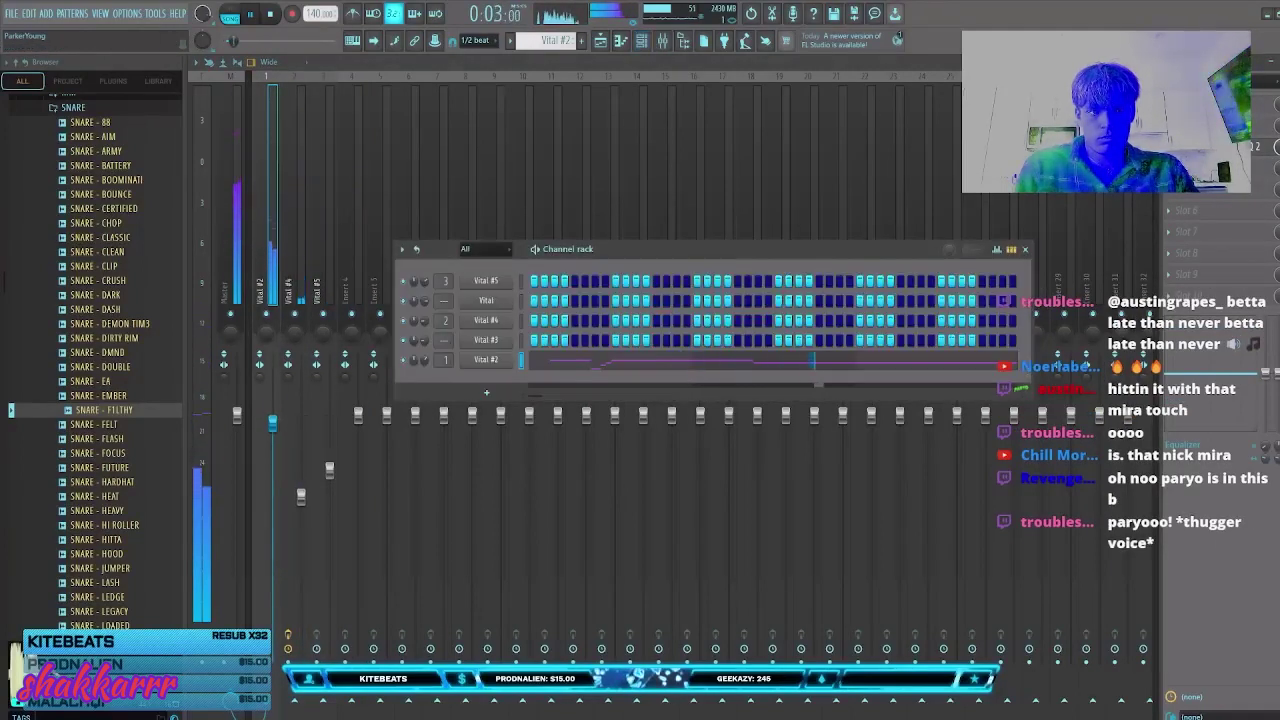
{"action": "left_click", "coordinate": [1277, 62]}
{"action": "left_click", "coordinate": [1168, 190]}
{"action": "key", "text": "ctrl+z"}
Step: Unmute the Vital #3 track and restart playback with all playlist tracks active
{"action": "right_click", "coordinate": [347, 279]}
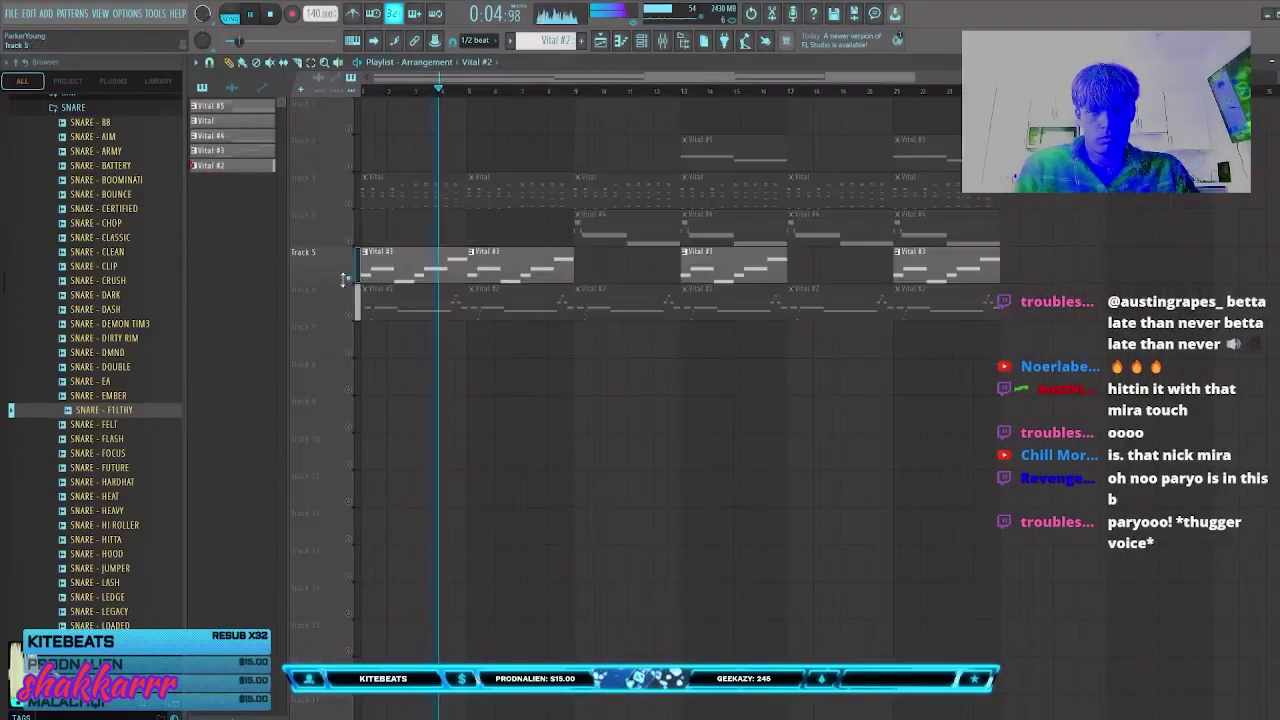
{"action": "right_click", "coordinate": [347, 279]}
{"action": "key", "text": "space"}
{"action": "key", "text": "space"}
{"action": "left_click", "coordinate": [506, 440]}
{"action": "key", "text": "ctrl+z"}
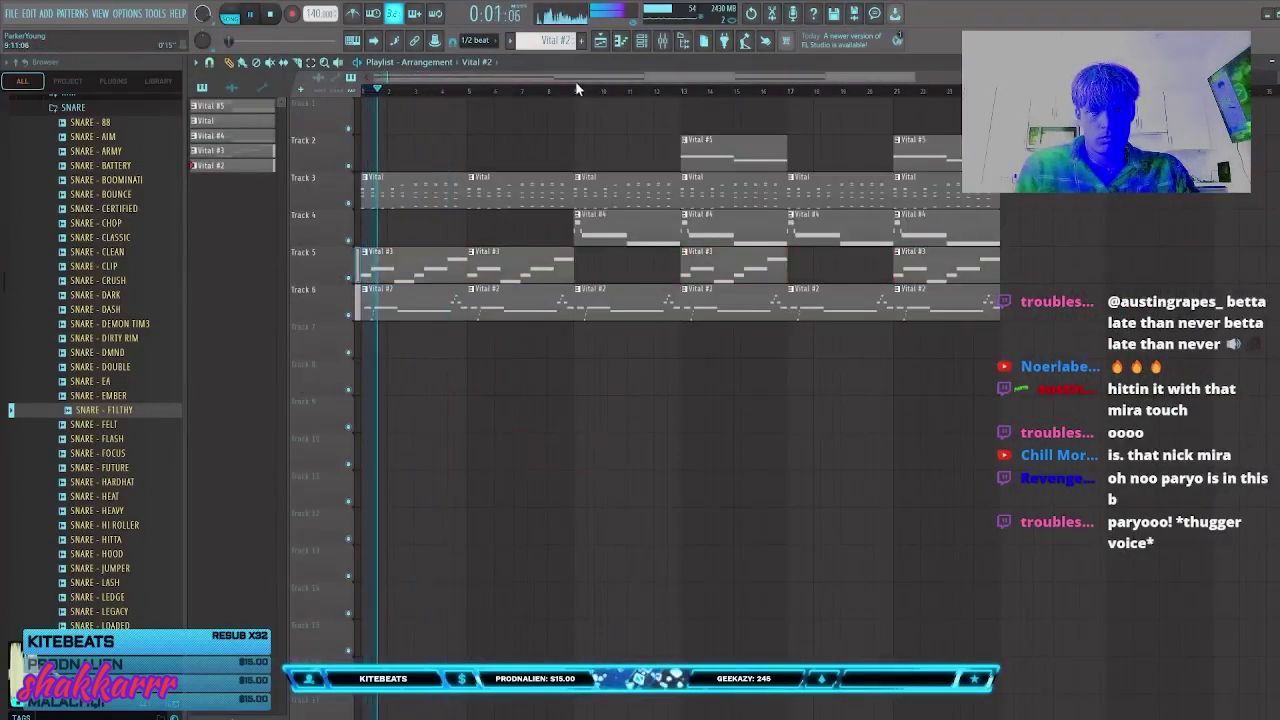
Step: Lower the Vital #4 mixer track's volume to about 53%
{"action": "left_click", "coordinate": [668, 41]}
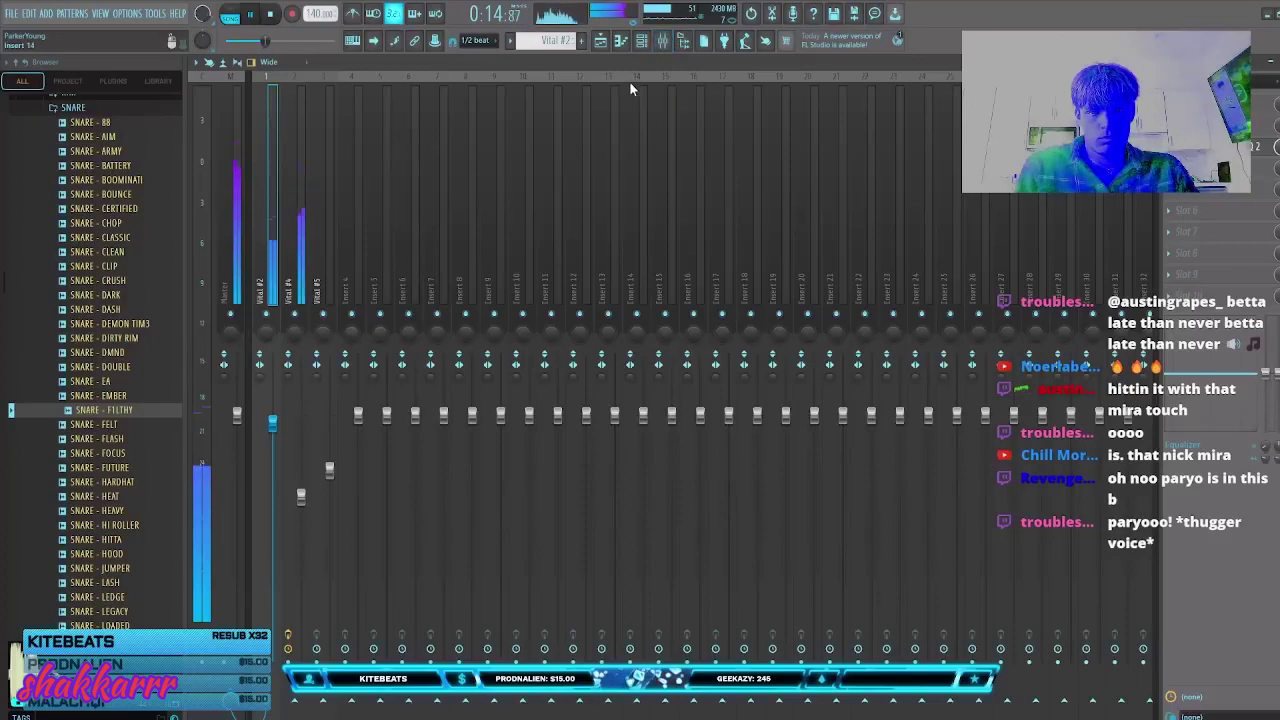
{"action": "left_click", "coordinate": [650, 45]}
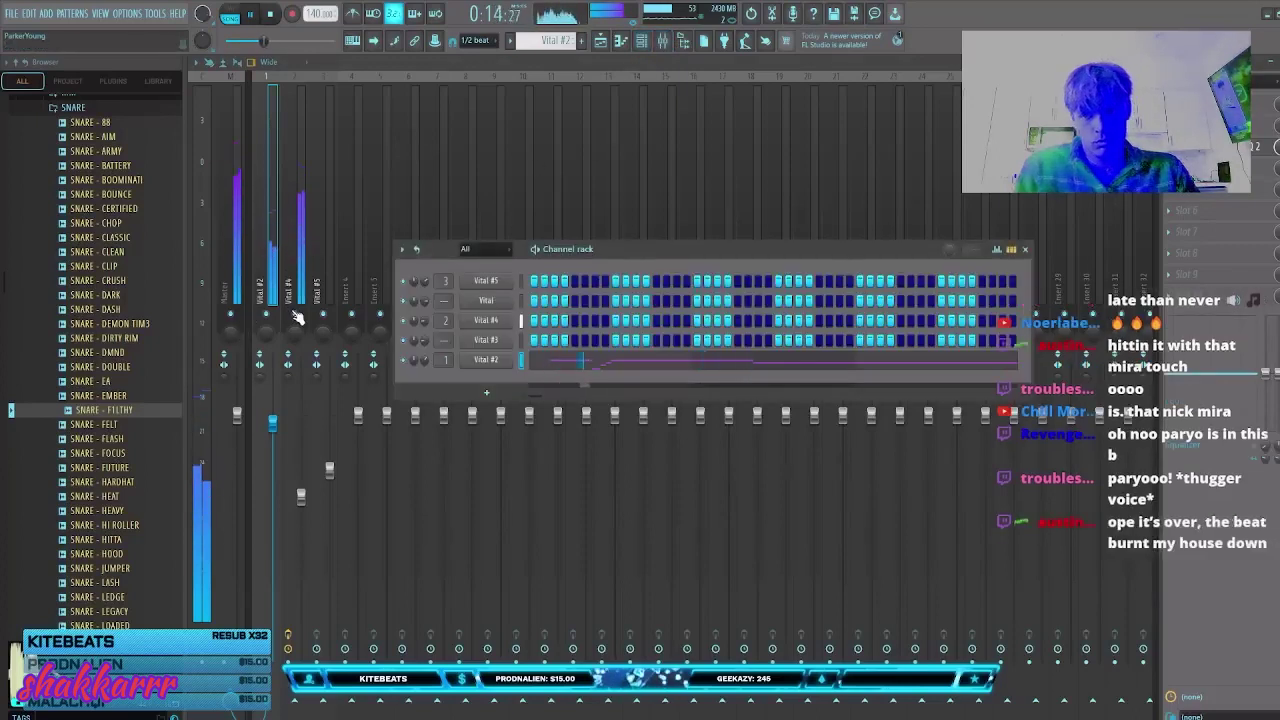
{"action": "left_click", "coordinate": [294, 311]}
{"action": "left_click_drag", "start_coordinate": [300, 503], "coordinate": [291, 548]}
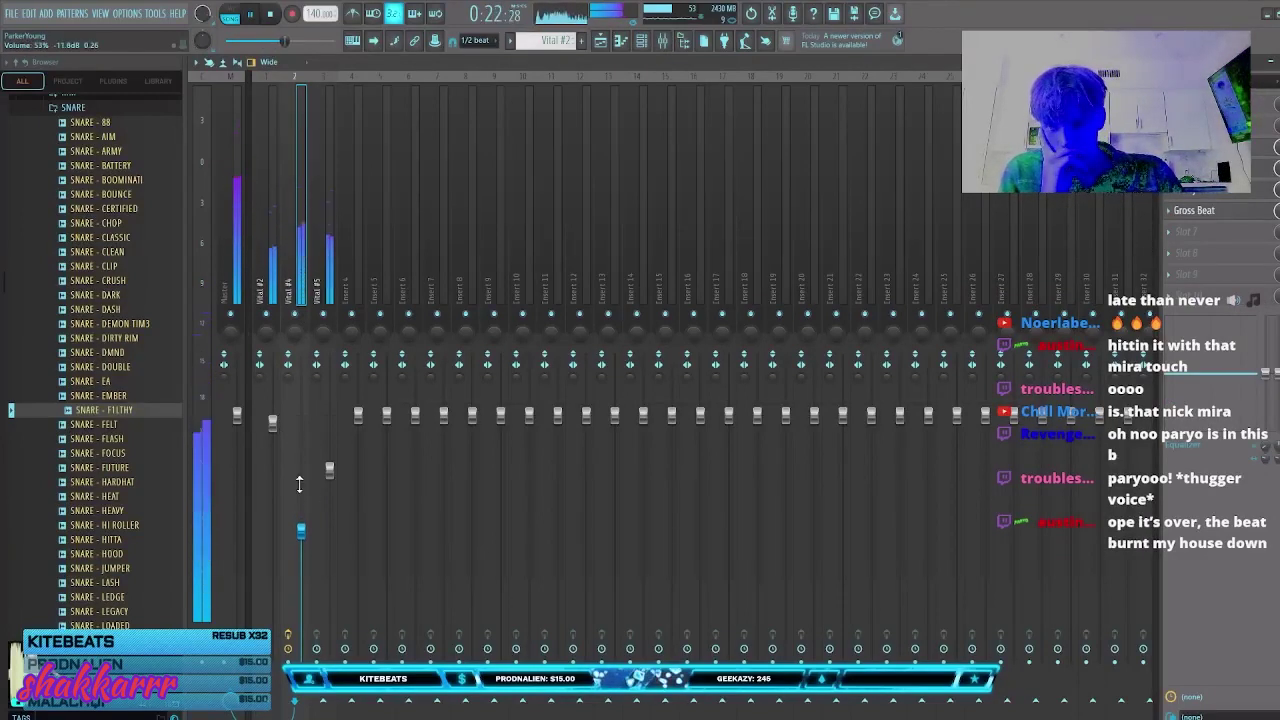
Step: Select the Vital #2 mixer track, close the mixer and restart playlist playback from the beginning
{"action": "left_click", "coordinate": [276, 240]}
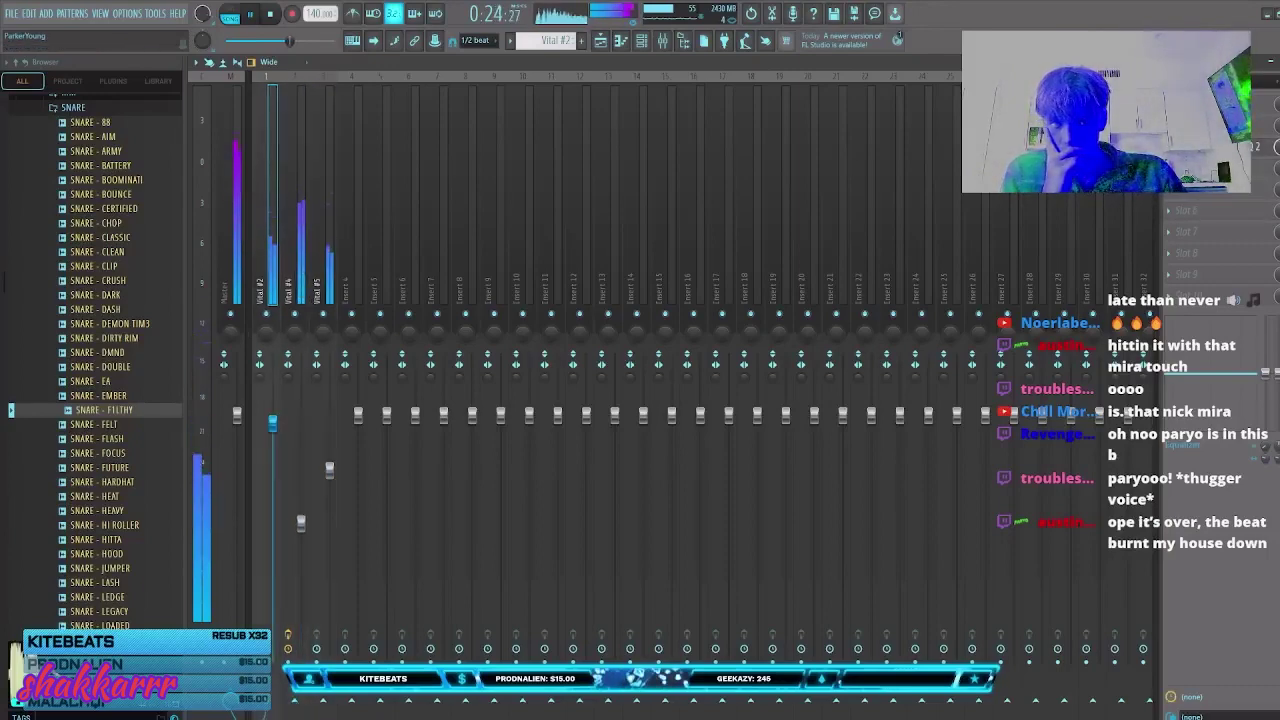
{"action": "left_click", "coordinate": [1277, 62]}
{"action": "left_click", "coordinate": [387, 88]}
{"action": "scroll", "coordinate": [390, 84], "scroll_direction": "down", "scroll_amount": 1}
Step: Delete the Vital #3 clip at bar 1 on Track 5, along with the stray Vital #2 clips placed below the arrangement
{"action": "left_click", "coordinate": [556, 403]}
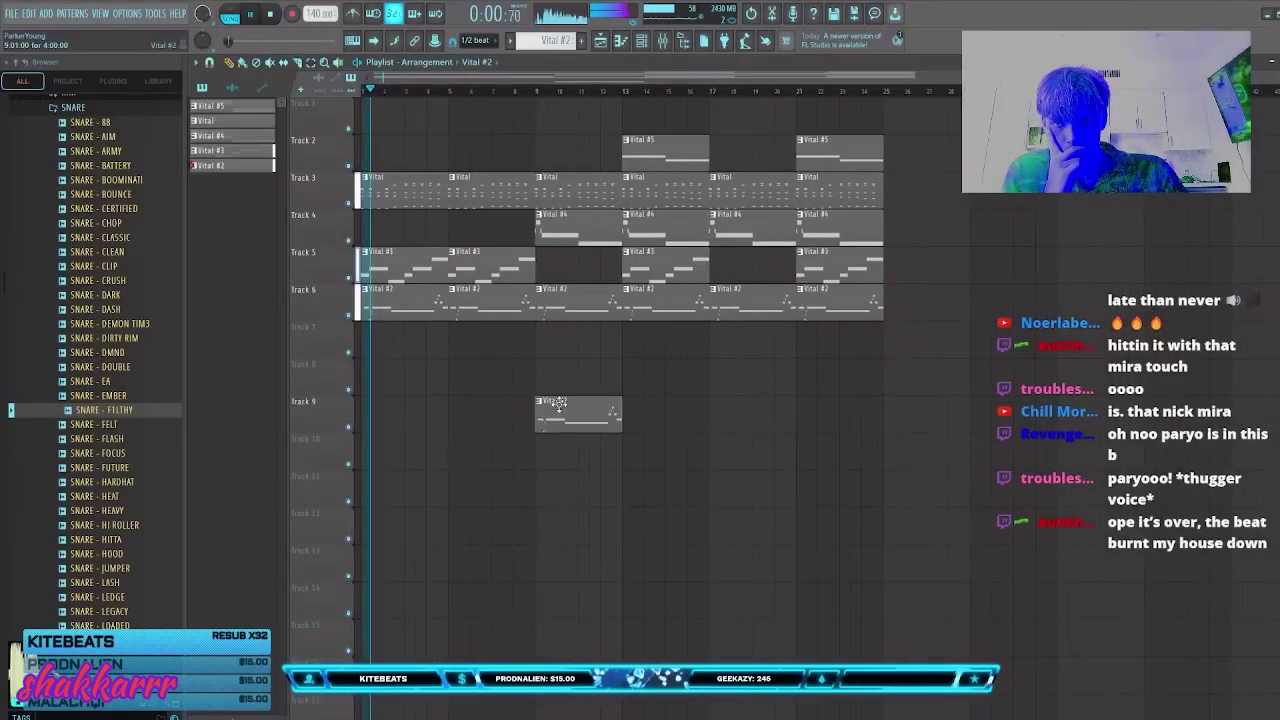
{"action": "right_click", "coordinate": [552, 408]}
{"action": "left_click", "coordinate": [535, 417]}
{"action": "right_click", "coordinate": [535, 417]}
{"action": "scroll", "coordinate": [515, 402], "scroll_direction": "down", "scroll_amount": 1}
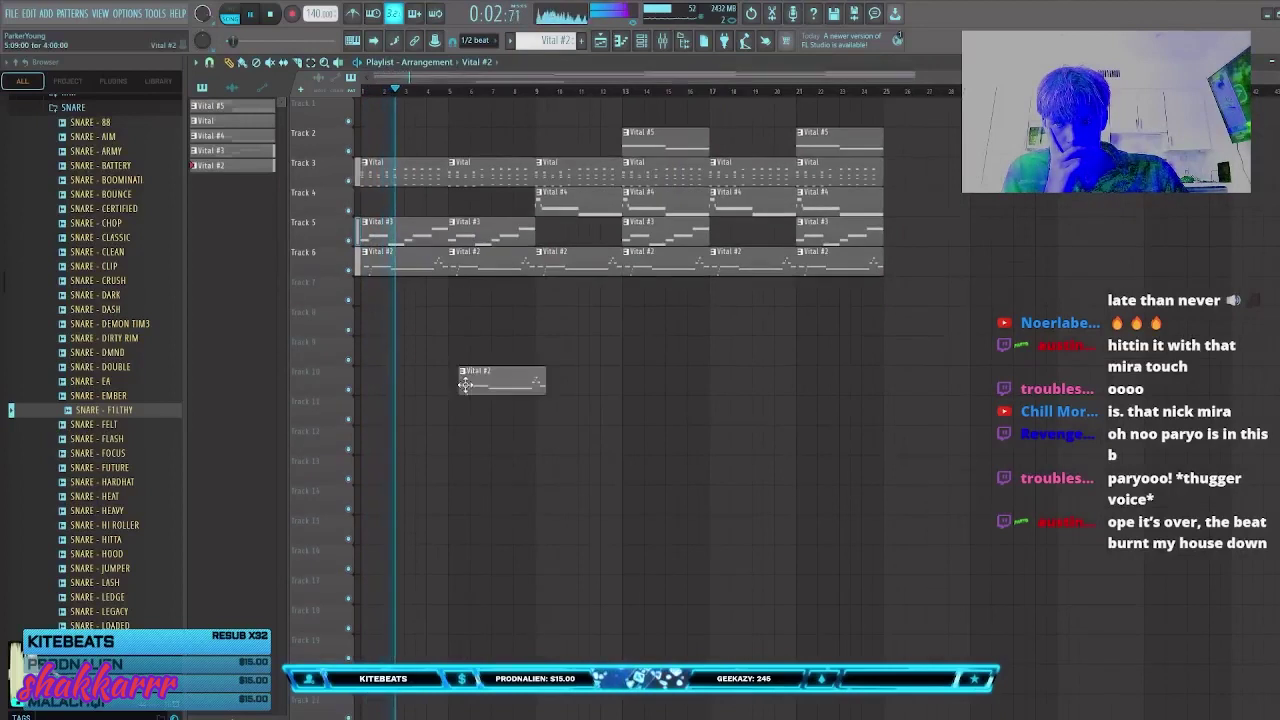
{"action": "right_click", "coordinate": [403, 237]}
Step: Review the notes of the Vital and Vital #2 patterns in the piano roll and return to the playlist
{"action": "double_click", "coordinate": [390, 177]}
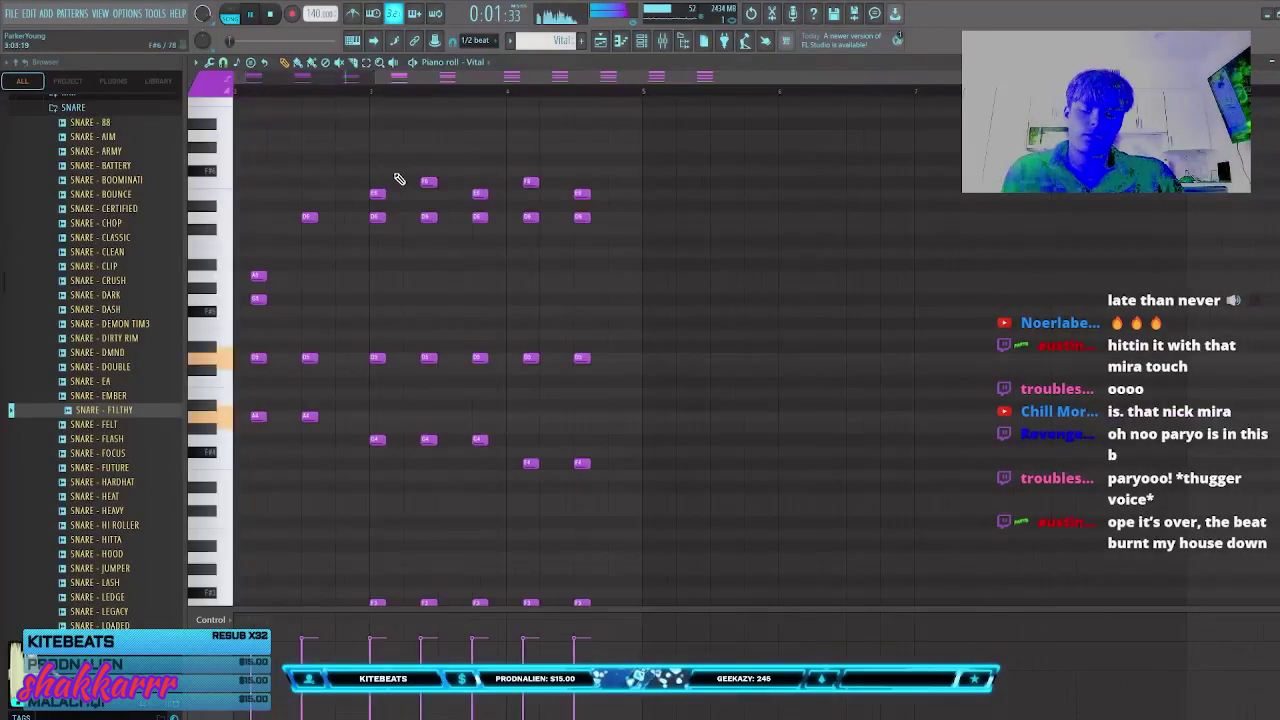
{"action": "key", "text": "Escape"}
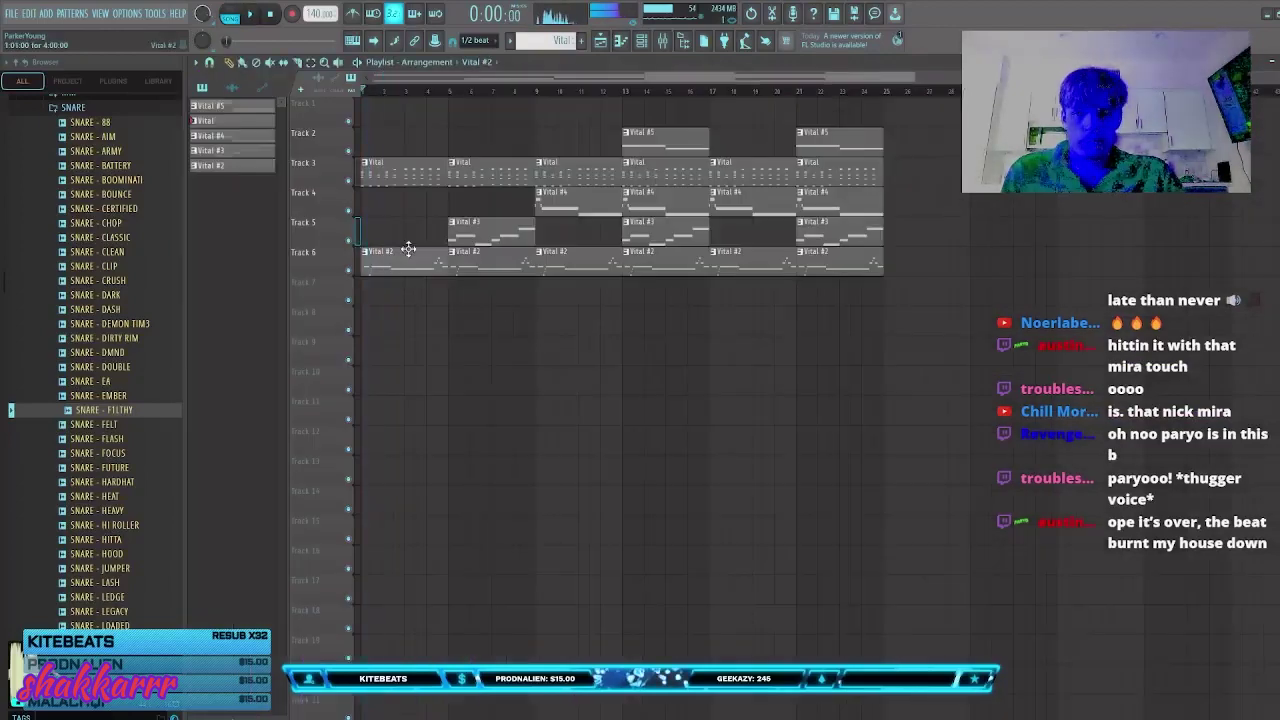
{"action": "double_click", "coordinate": [408, 250]}
{"action": "key", "text": "space"}
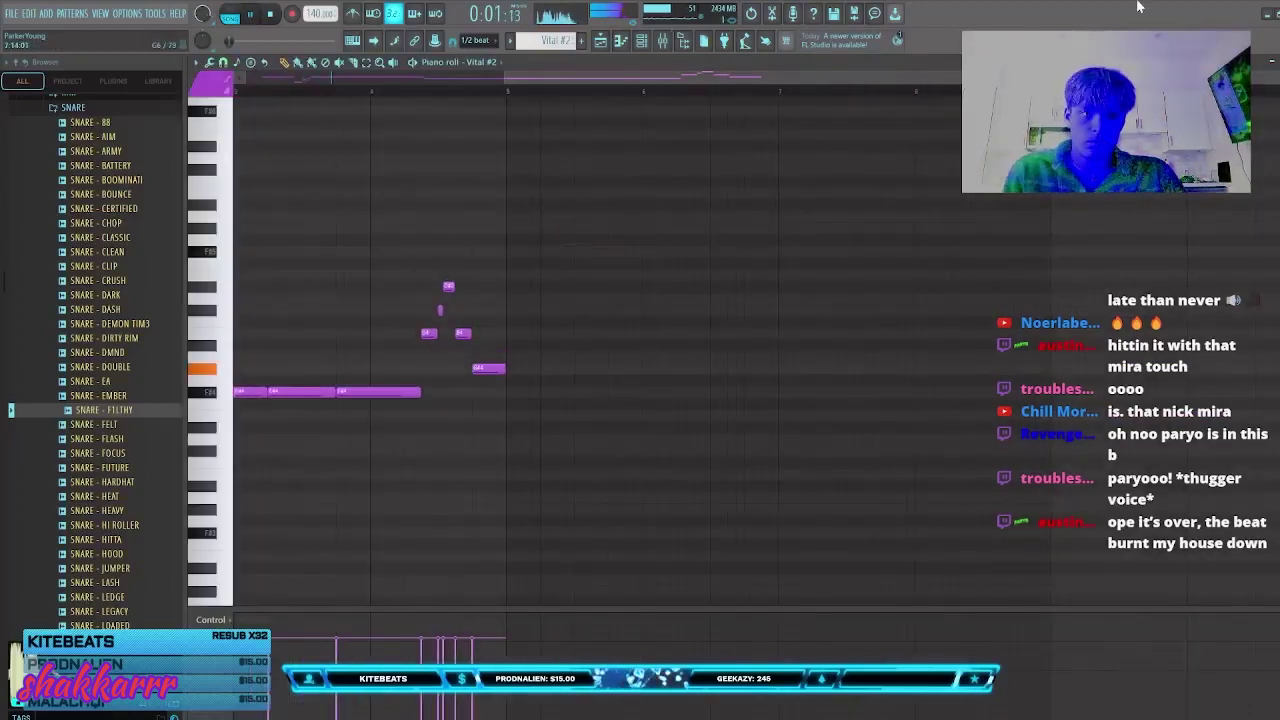
{"action": "key", "text": "Escape"}
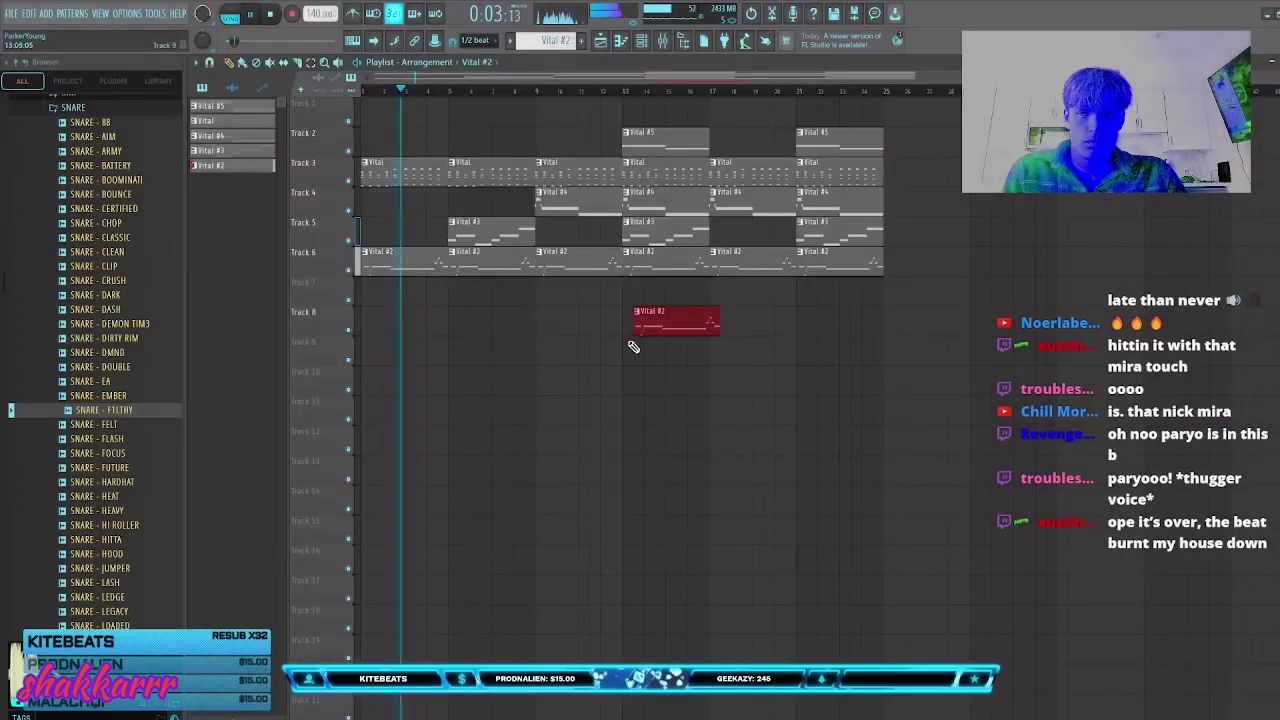
Step: Delete the Vital #2 clip at bar 1 on Track 6 and replay the arrangement from the start
{"action": "right_click", "coordinate": [430, 263]}
{"action": "key", "text": "space"}
{"action": "key", "text": "space"}
{"action": "left_click", "coordinate": [460, 303]}
{"action": "right_click", "coordinate": [482, 302]}
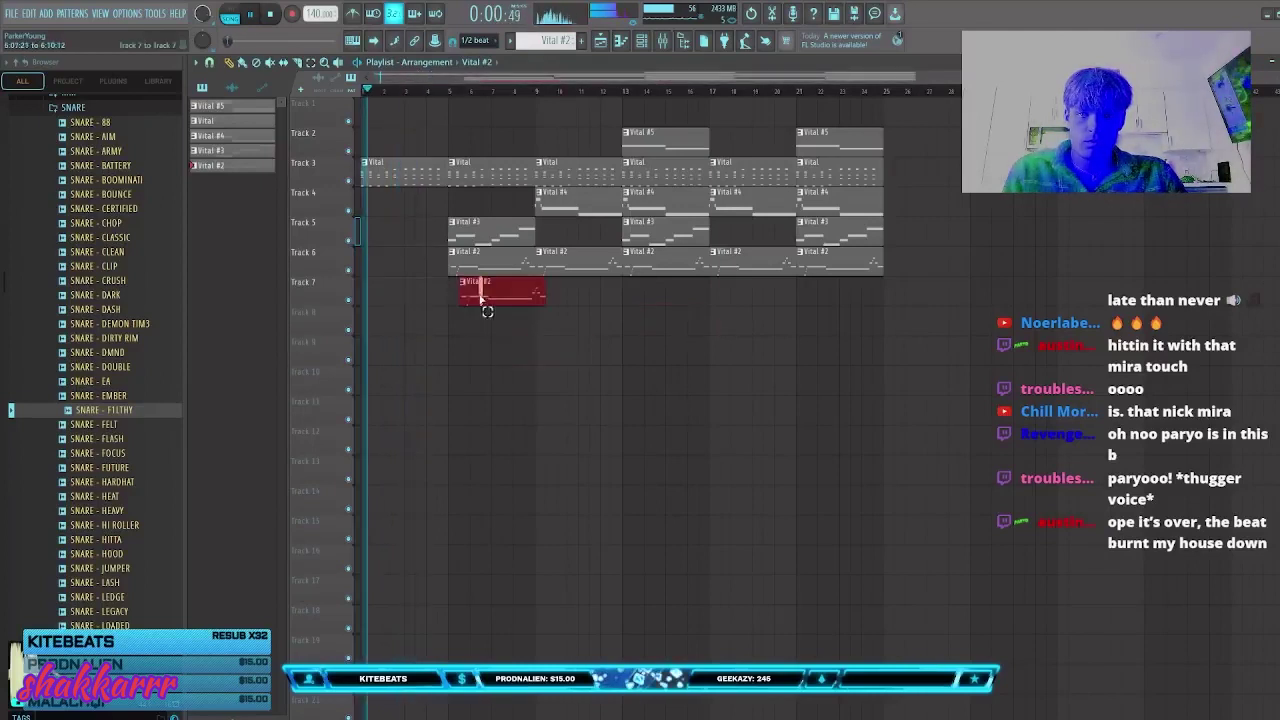
Step: Move the Vital #3 clip on Track 5 from bar 5 to bar 1 and replay the arrangement
{"action": "left_click_drag", "start_coordinate": [462, 236], "coordinate": [352, 247]}
{"action": "key", "text": "space"}
{"action": "key", "text": "space"}
{"action": "left_click", "coordinate": [440, 328]}
{"action": "right_click", "coordinate": [446, 332]}
Step: Try C5 as the final note of the Vital #3 melody in the piano roll and return to the playlist
{"action": "double_click", "coordinate": [412, 236]}
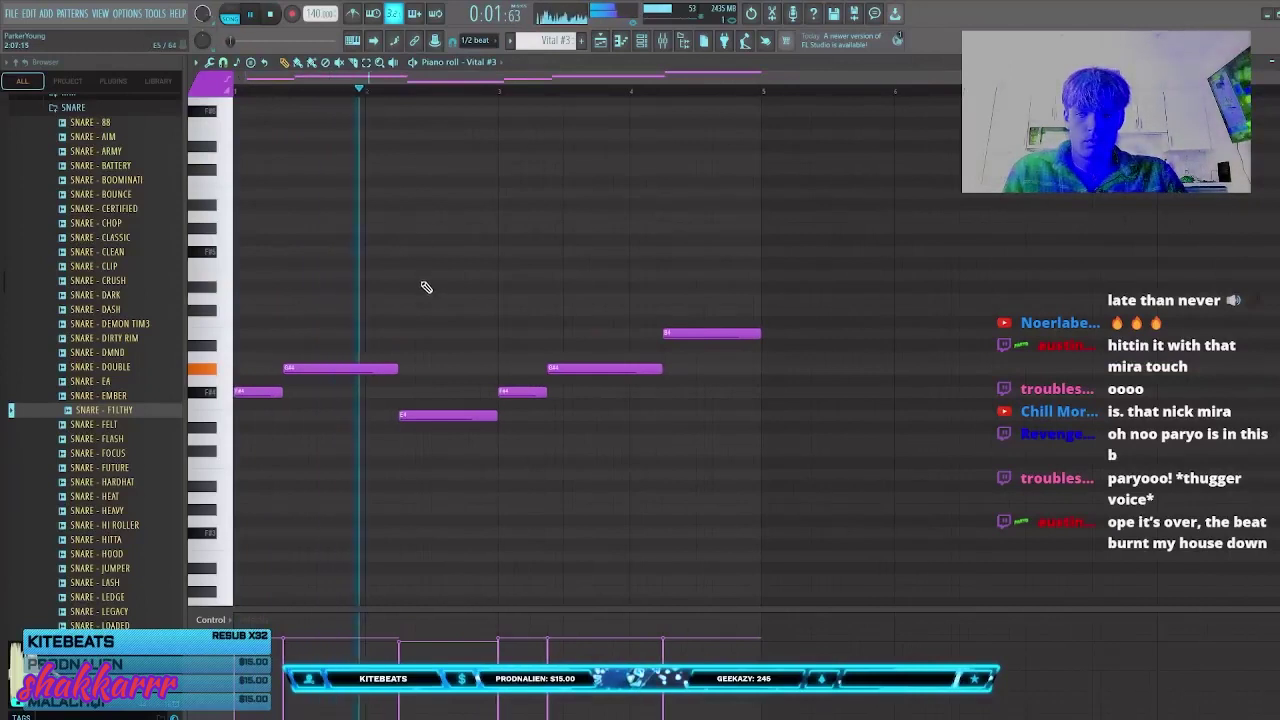
{"action": "left_click", "coordinate": [625, 475]}
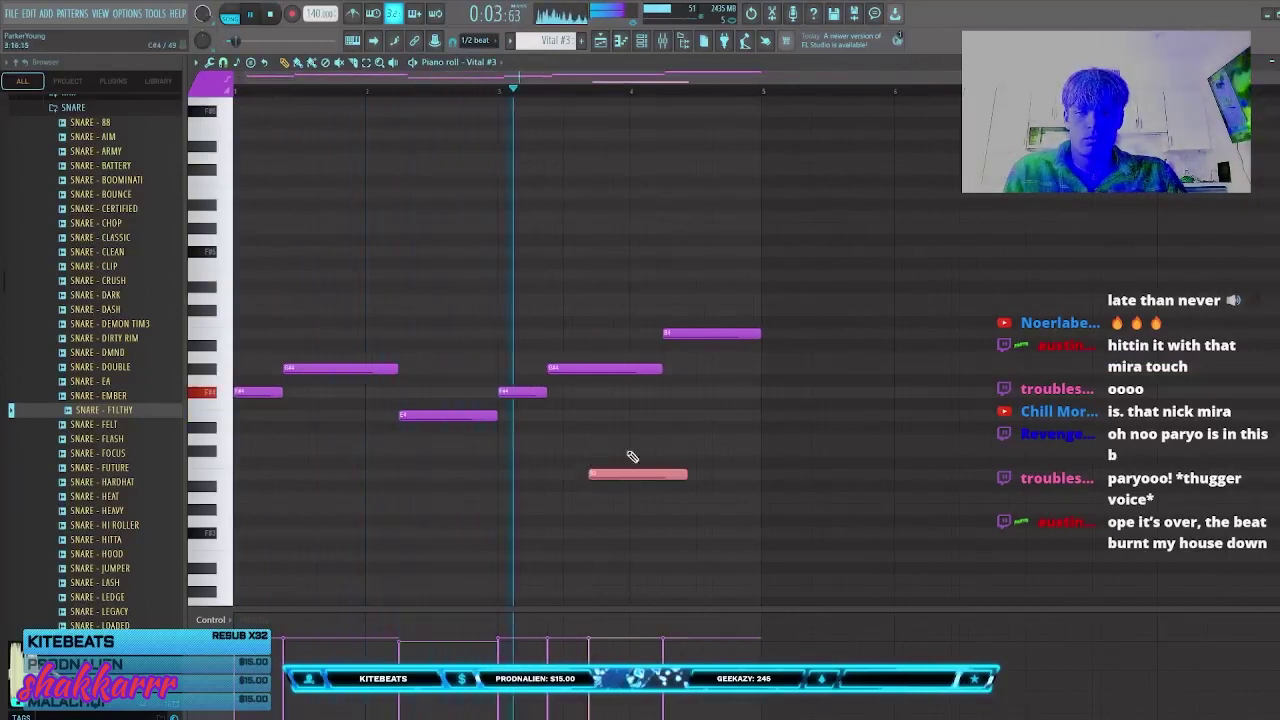
{"action": "left_click_drag", "start_coordinate": [625, 475], "coordinate": [692, 449]}
{"action": "key", "text": "ctrl+z"}
{"action": "right_click", "coordinate": [720, 333]}
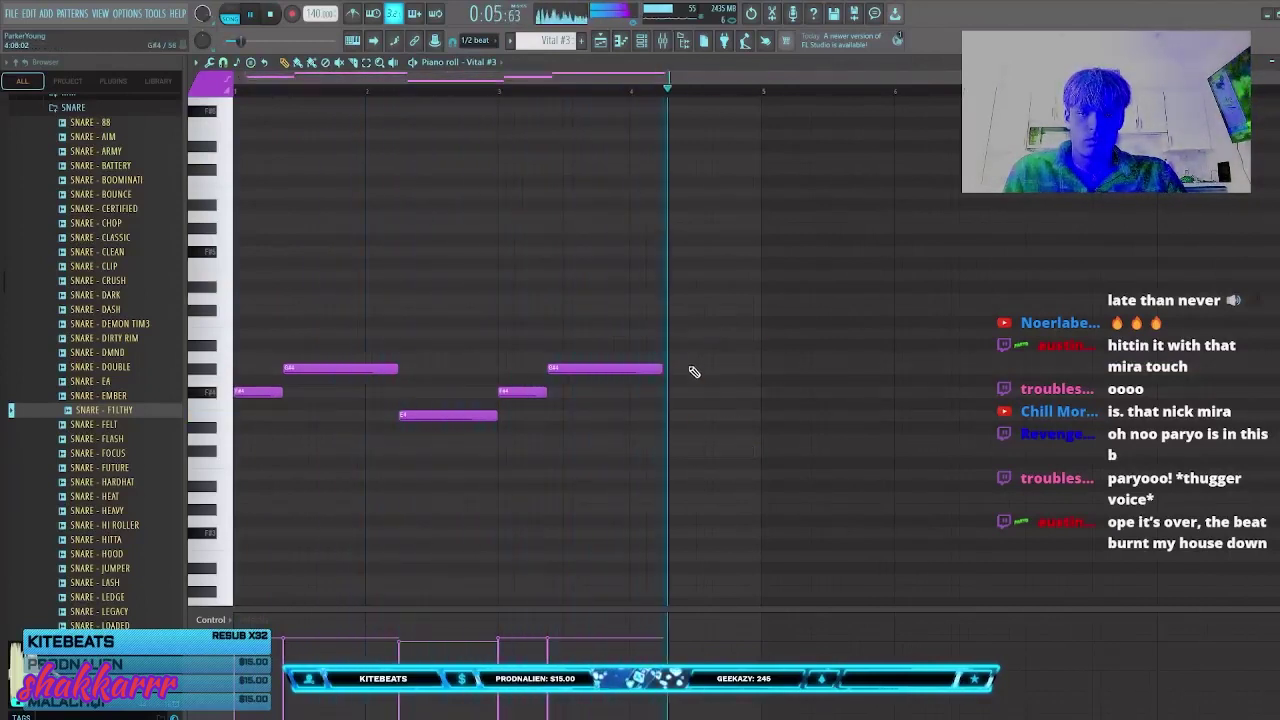
{"action": "left_click", "coordinate": [708, 333]}
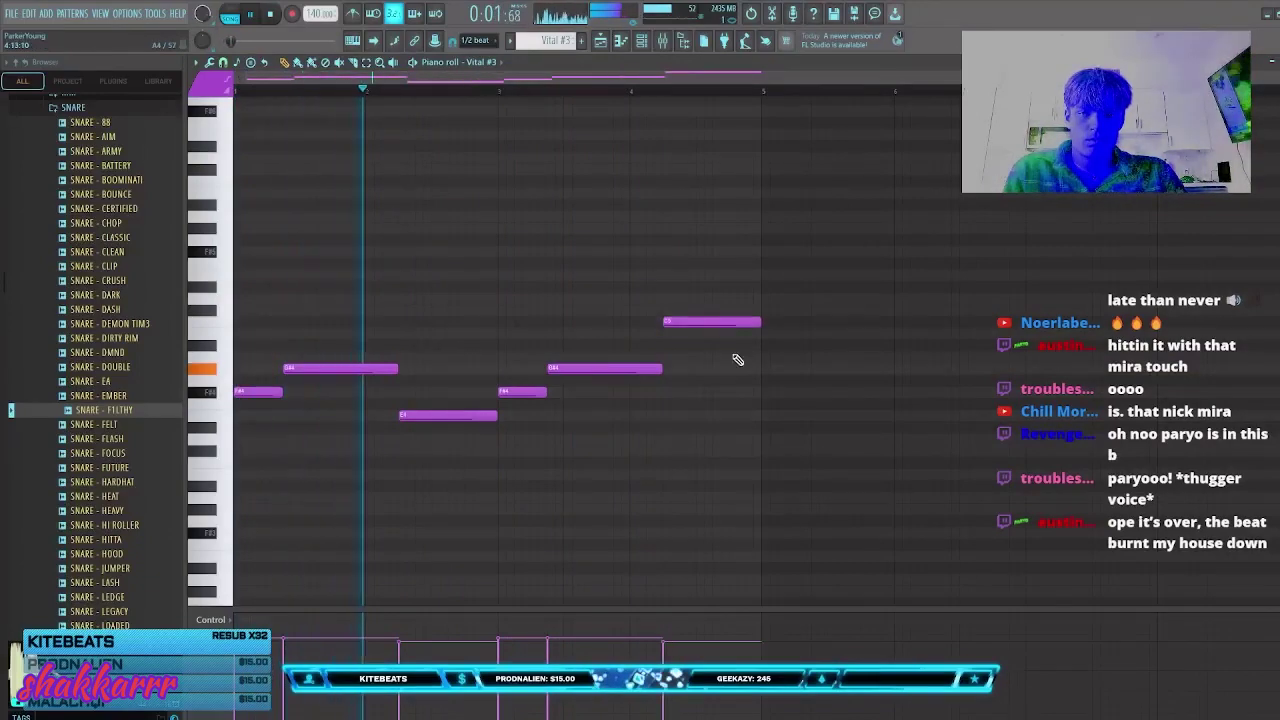
{"action": "left_click", "coordinate": [720, 369]}
{"action": "right_click", "coordinate": [722, 370]}
{"action": "key", "text": "F5"}
{"action": "left_click", "coordinate": [714, 440]}
{"action": "right_click", "coordinate": [714, 440]}
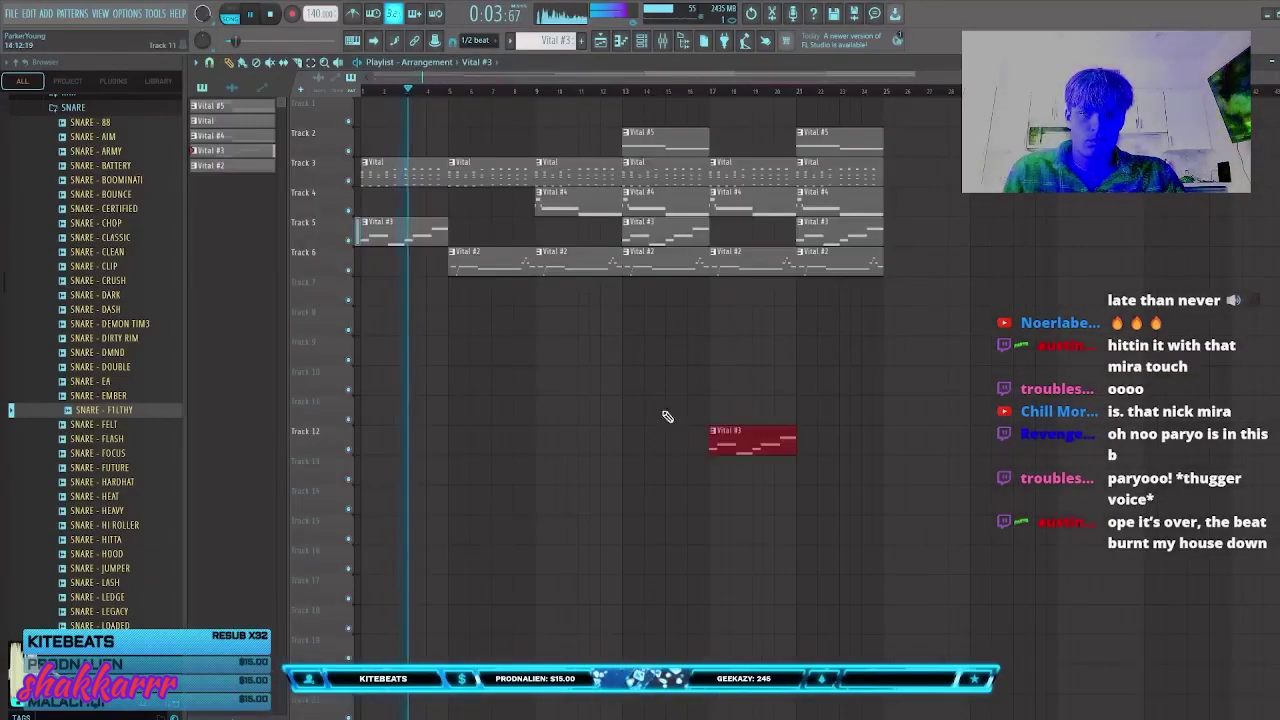
Step: In the Vital pattern's last chord, replace the two lower notes with C#4 and F#3
{"action": "left_click", "coordinate": [428, 182]}
{"action": "double_click", "coordinate": [428, 182]}
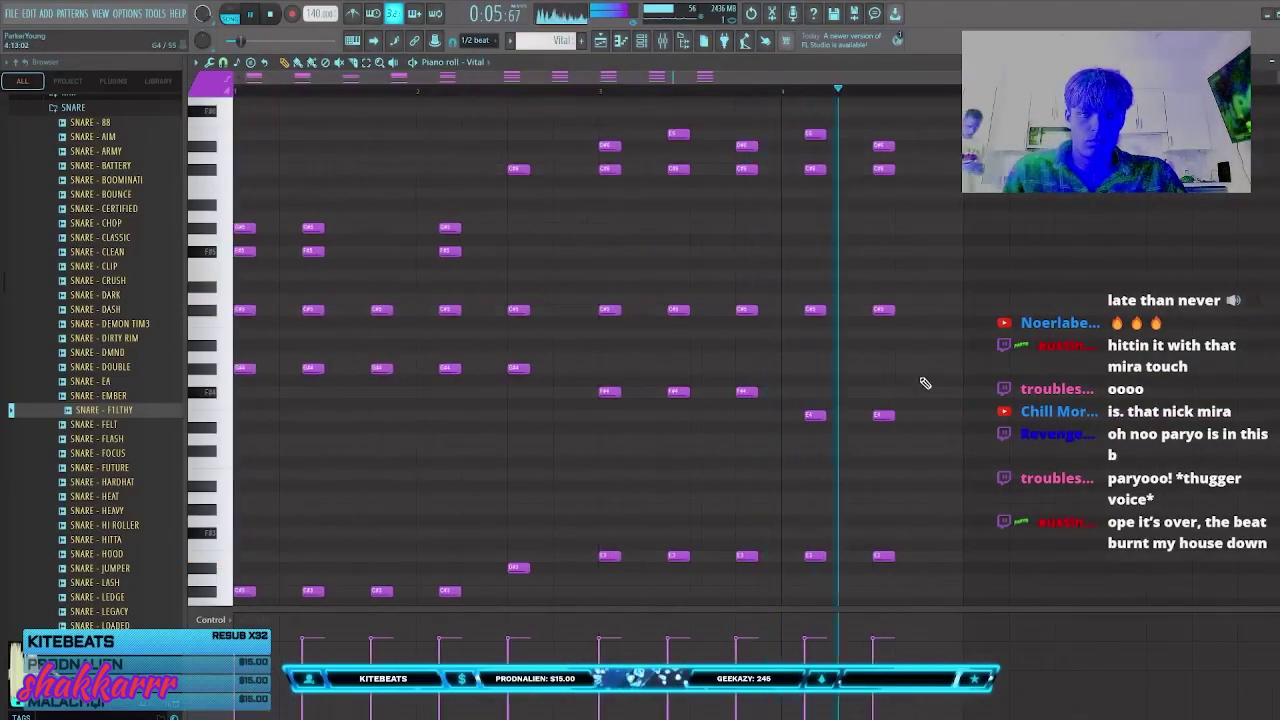
{"action": "left_click", "coordinate": [604, 91]}
{"action": "scroll", "coordinate": [605, 92], "scroll_direction": "down", "scroll_amount": 2}
{"action": "scroll", "coordinate": [780, 380], "scroll_direction": "down", "scroll_amount": 2}
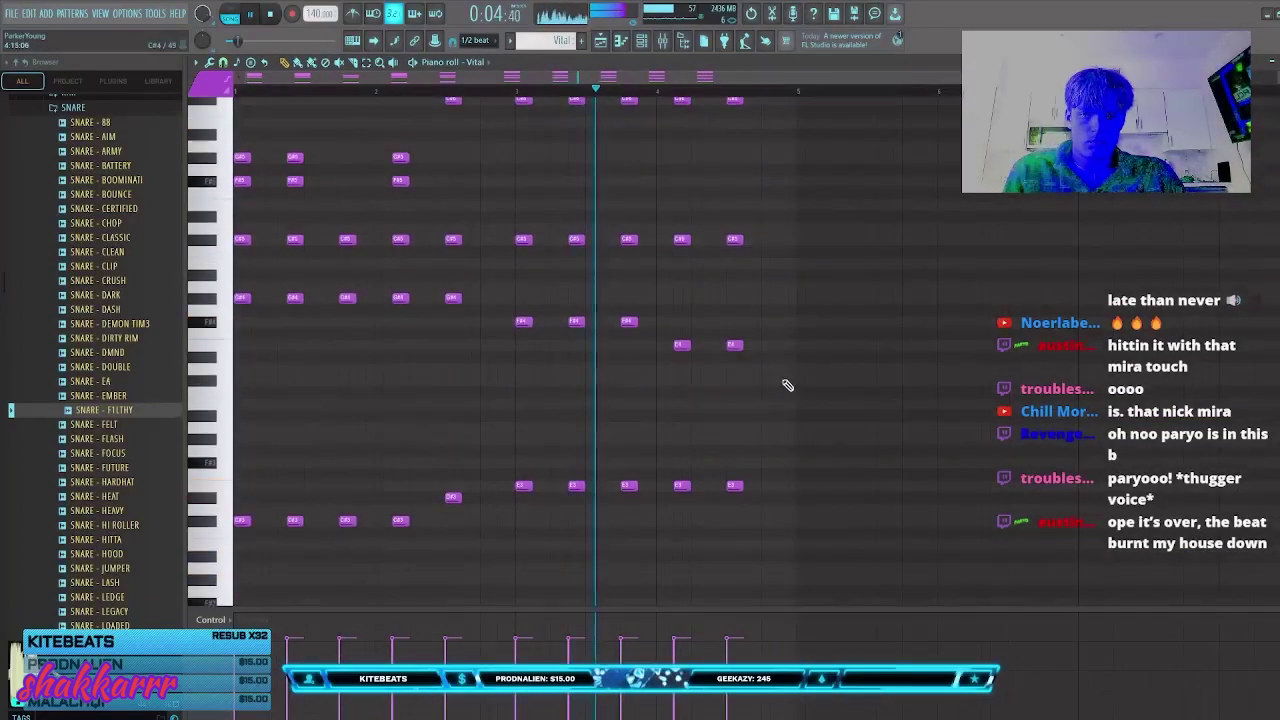
{"action": "left_click_drag", "start_coordinate": [792, 397], "coordinate": [655, 318]}
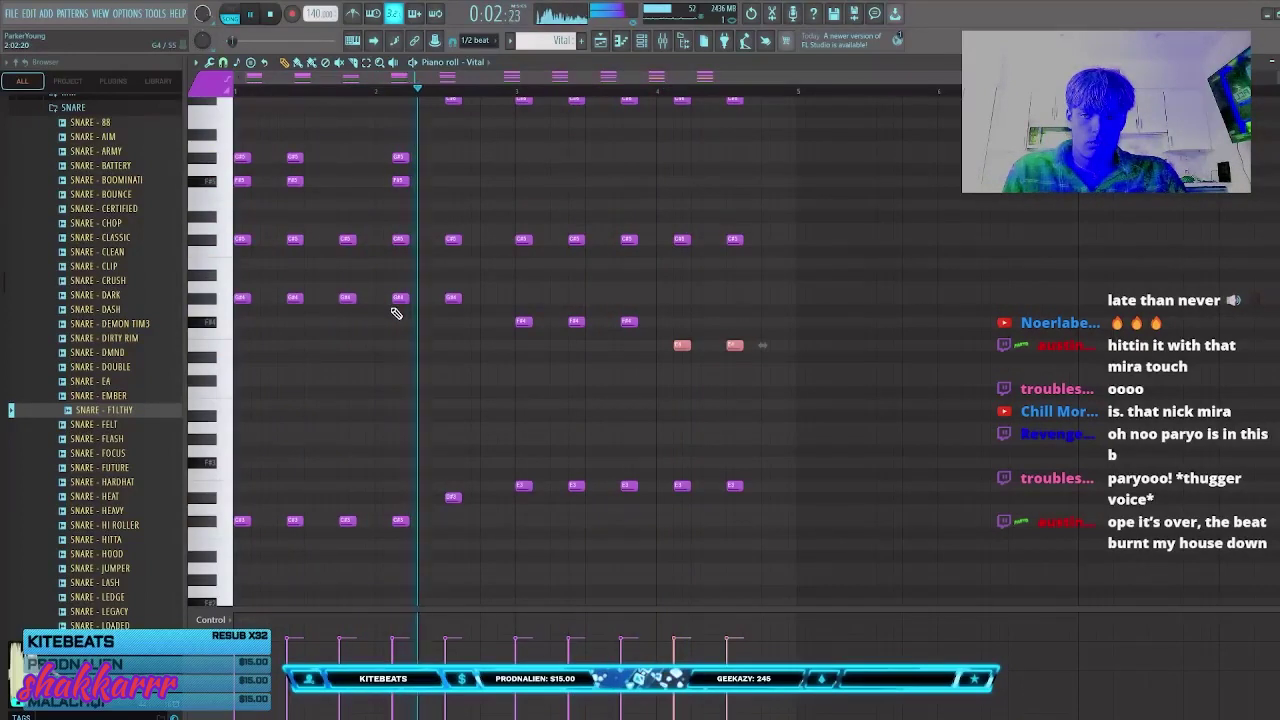
{"action": "left_click", "coordinate": [770, 521]}
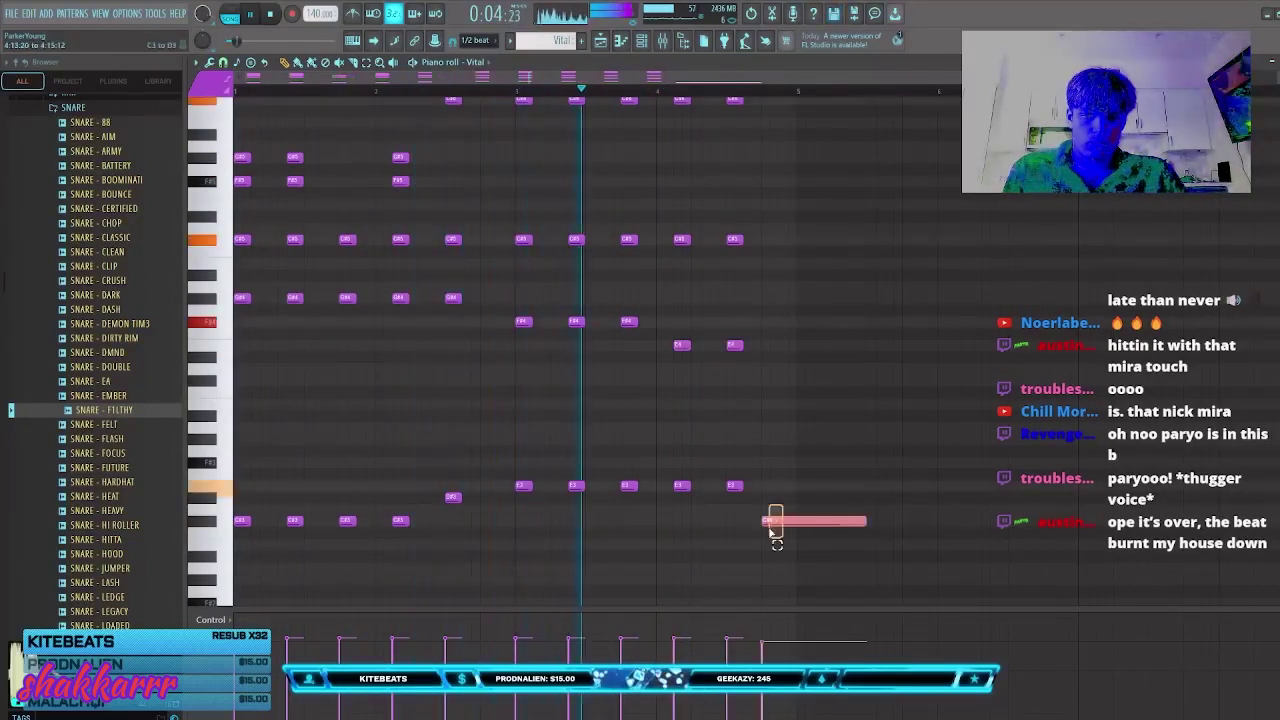
{"action": "right_click", "coordinate": [775, 521]}
{"action": "right_click", "coordinate": [734, 485]}
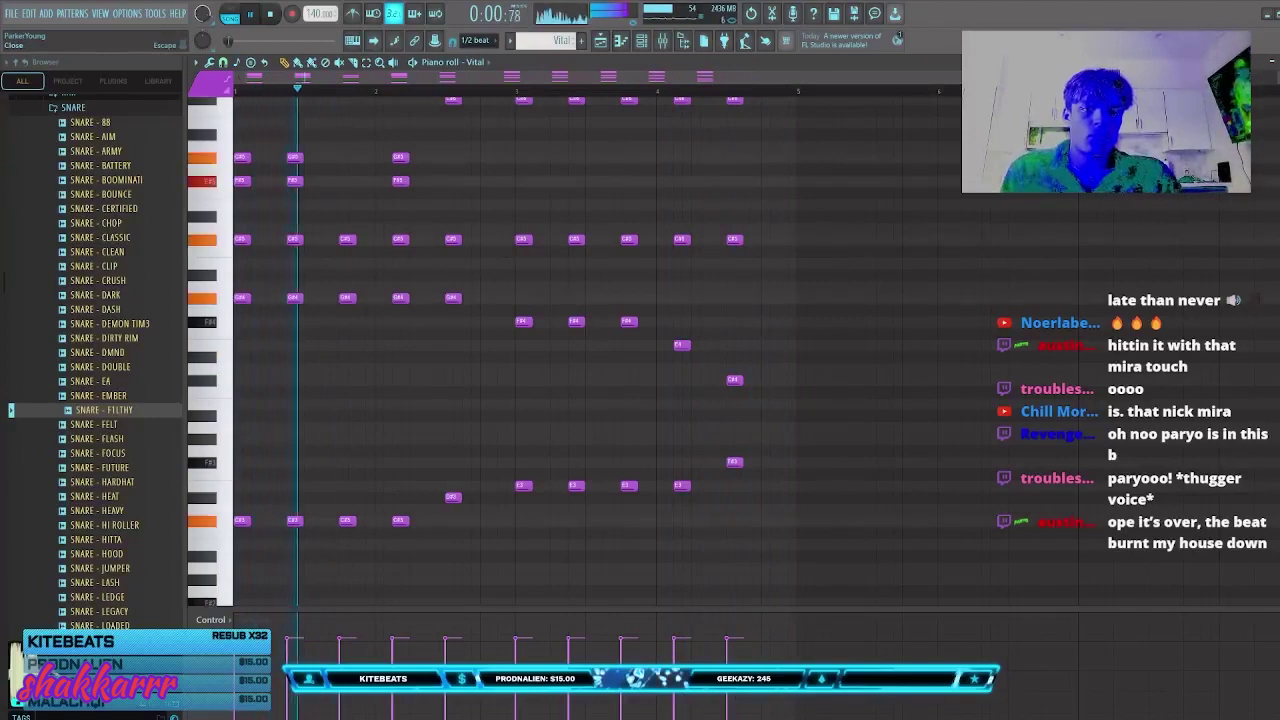
Step: Return to the playlist and delete the Vital #3 clip at bar 1 on Track 5
{"action": "key", "text": "F5"}
{"action": "left_click", "coordinate": [595, 390]}
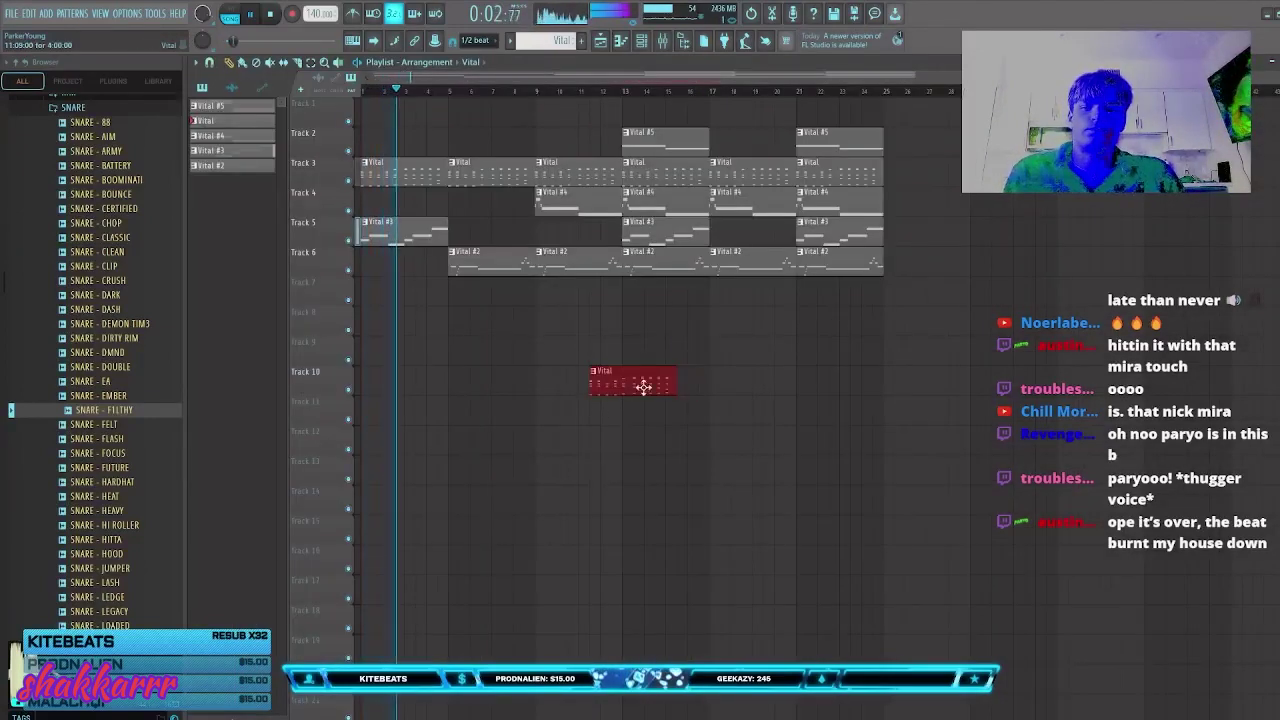
{"action": "right_click", "coordinate": [597, 379]}
{"action": "right_click", "coordinate": [389, 227]}
{"action": "left_click", "coordinate": [469, 379]}
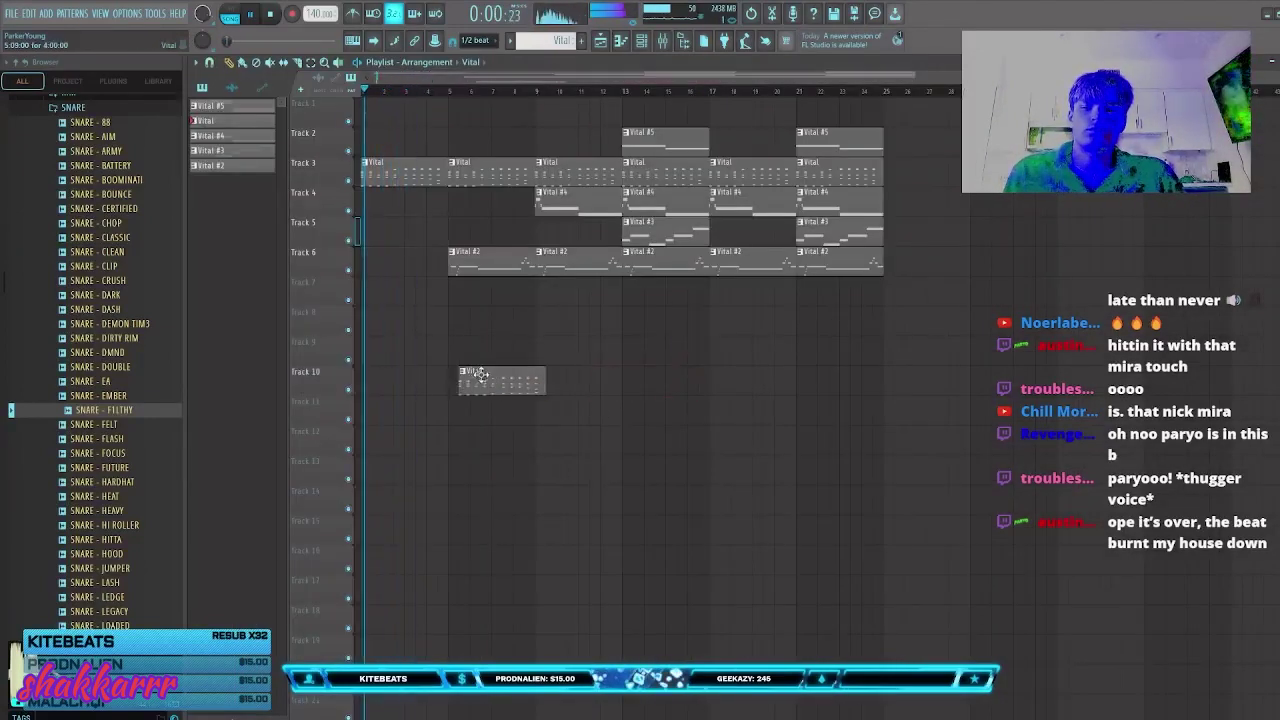
{"action": "right_click", "coordinate": [470, 375]}
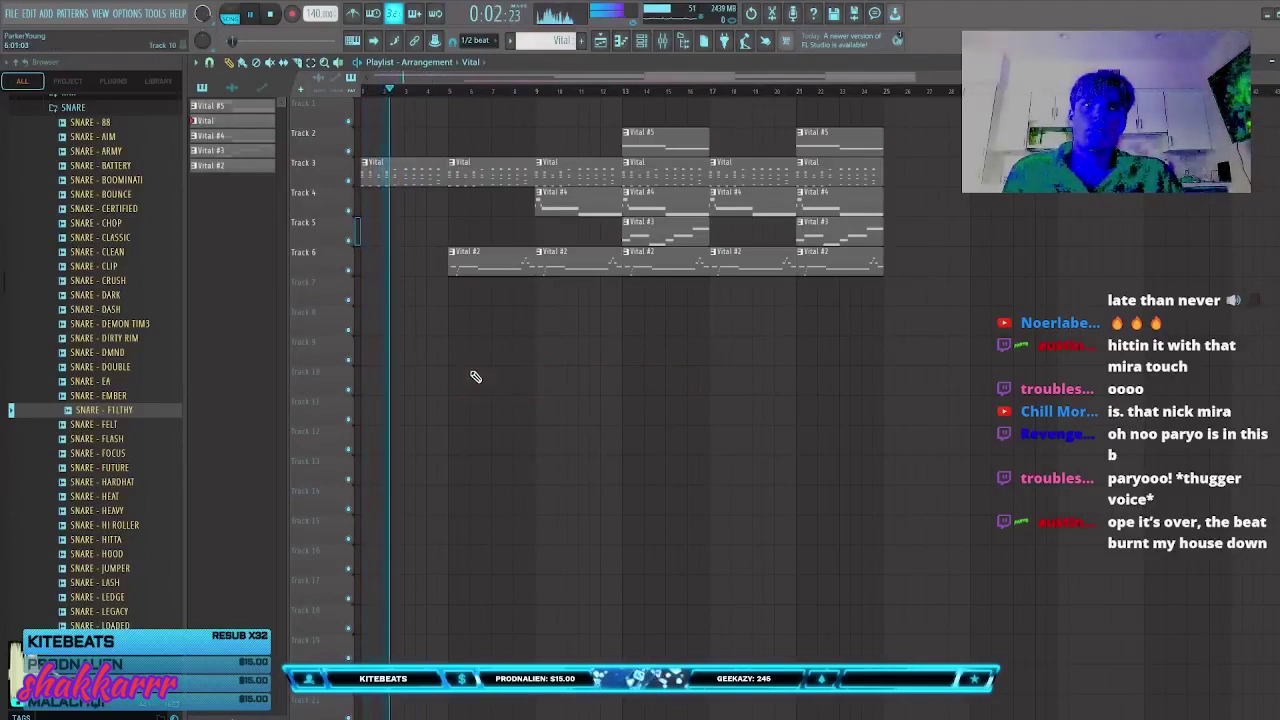
Step: Move all playlist clips up one track so the arrangement starts on Track 1
{"action": "left_click_drag", "start_coordinate": [1160, 485], "coordinate": [363, 126]}
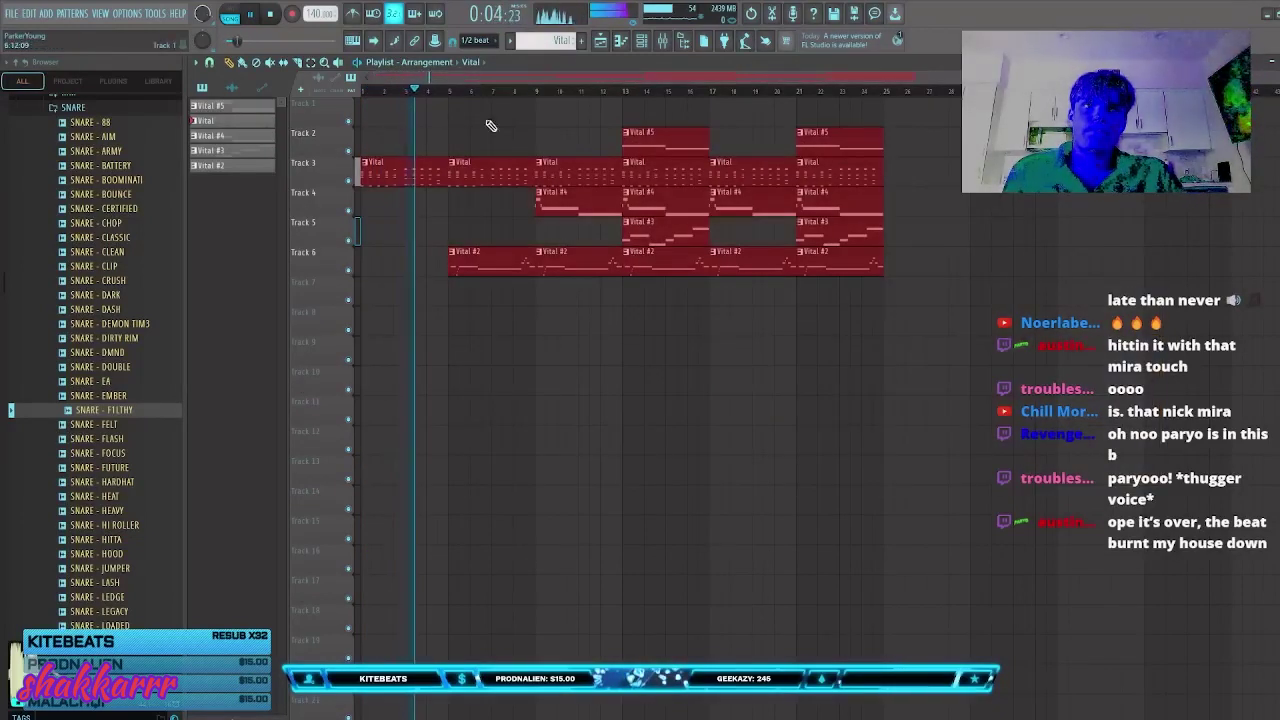
{"action": "left_click_drag", "start_coordinate": [435, 184], "coordinate": [398, 114]}
{"action": "left_click", "coordinate": [667, 442]}
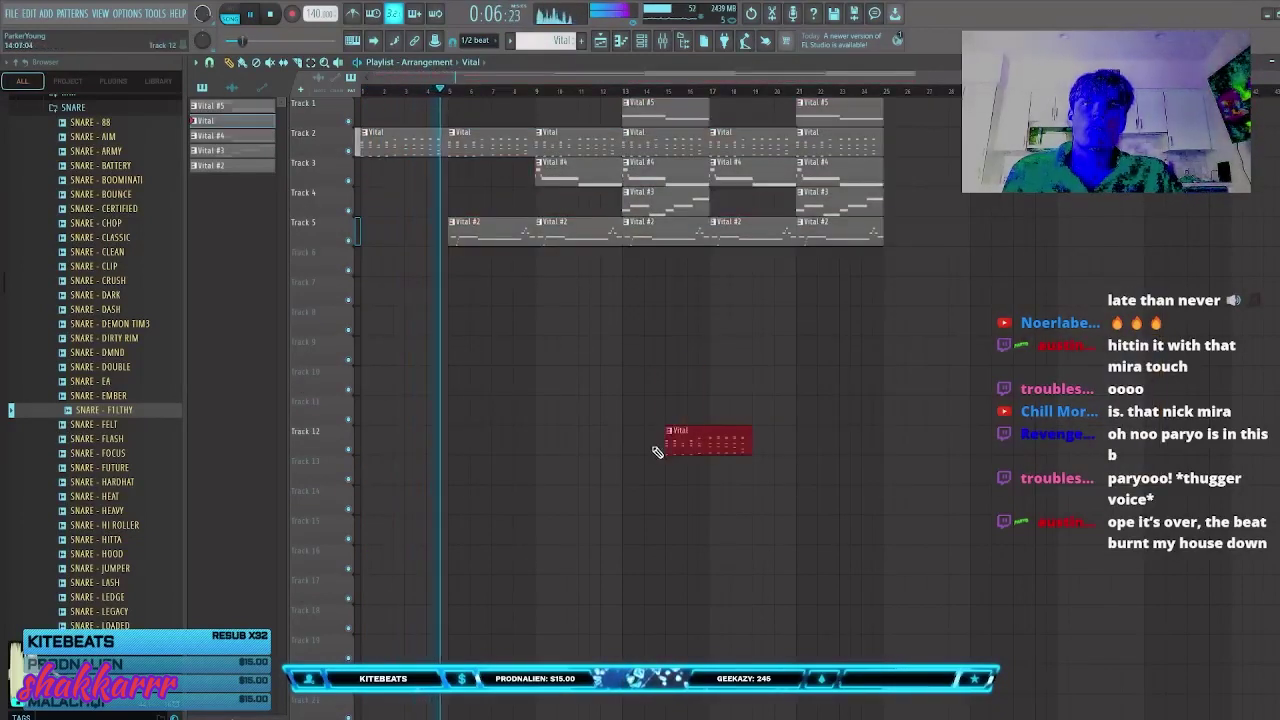
{"action": "right_click", "coordinate": [667, 444]}
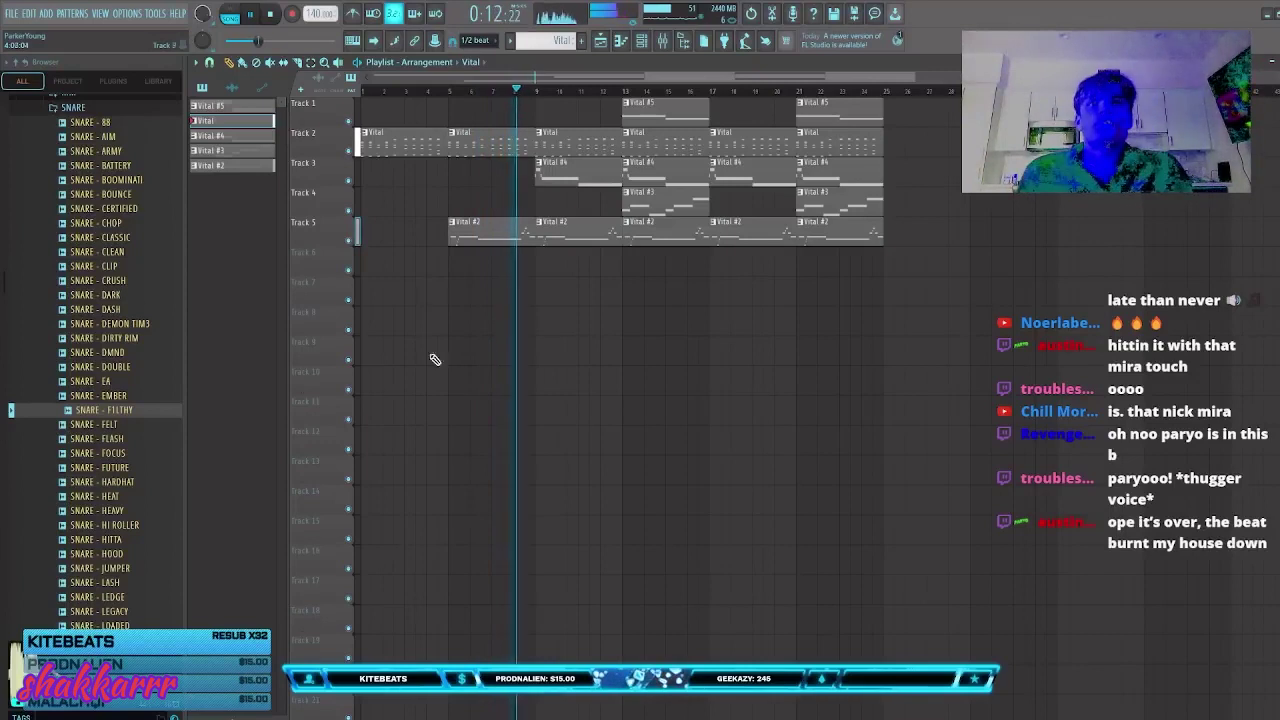
{"action": "left_click", "coordinate": [677, 408]}
{"action": "right_click", "coordinate": [678, 410]}
Step: Move the Vital #2 clip on Track 5 from bar 5 to bar 1 and duplicate it into bar 5
{"action": "key", "text": "space"}
{"action": "left_click_drag", "start_coordinate": [459, 223], "coordinate": [372, 226]}
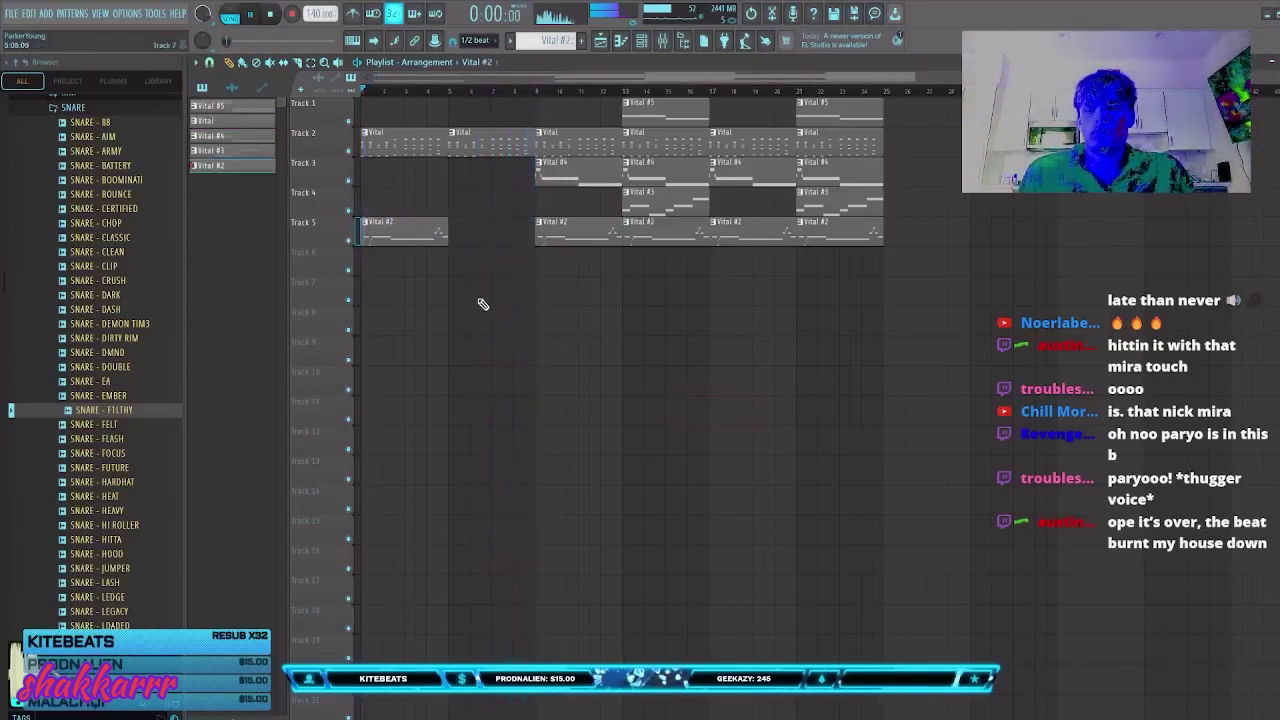
{"action": "left_click", "coordinate": [479, 300]}
{"action": "right_click", "coordinate": [479, 300]}
{"action": "left_click_drag", "start_coordinate": [477, 299], "coordinate": [425, 236]}
{"action": "key", "text": "ctrl+b"}
Step: Stack the clips in bars 1 to 8 with Vital on Track 1 and Vital #2 on Track 2
{"action": "left_click_drag", "start_coordinate": [497, 274], "coordinate": [405, 172]}
{"action": "left_click", "coordinate": [506, 206], "text": "ctrl"}
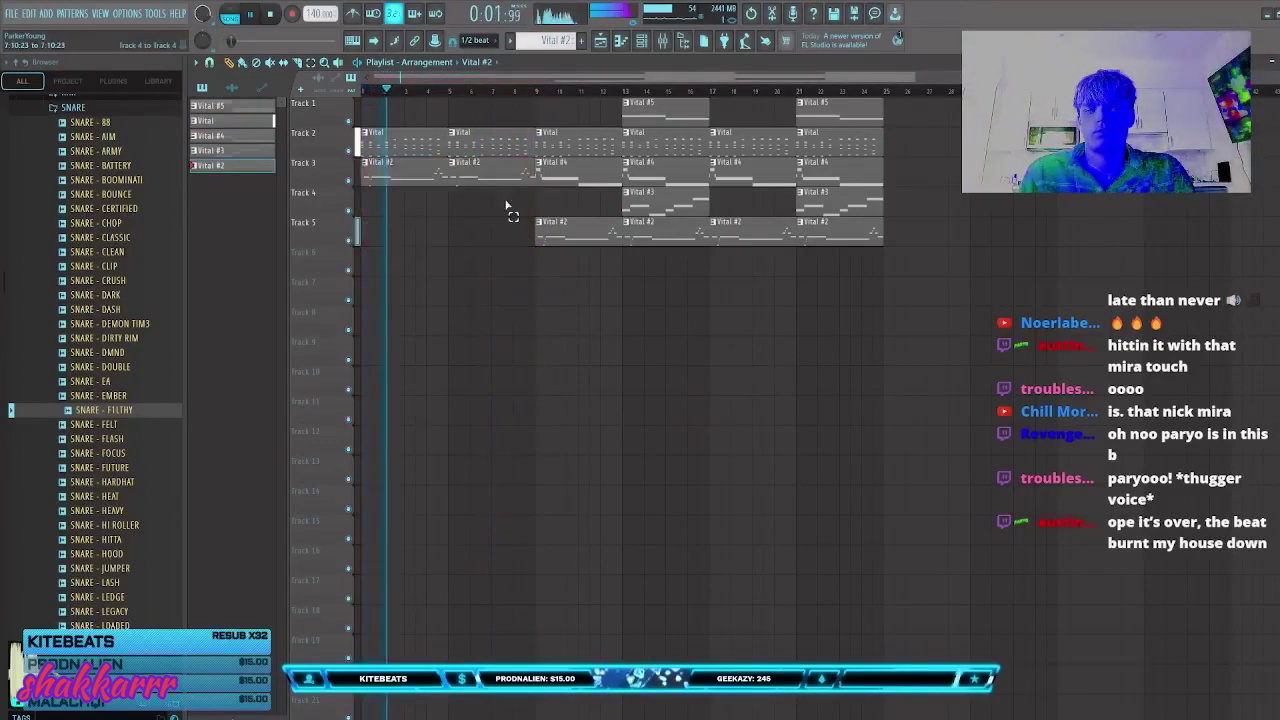
{"action": "left_click_drag", "start_coordinate": [506, 206], "coordinate": [386, 140]}
{"action": "left_click_drag", "start_coordinate": [386, 138], "coordinate": [382, 98]}
{"action": "left_click", "coordinate": [524, 294]}
{"action": "right_click", "coordinate": [547, 303]}
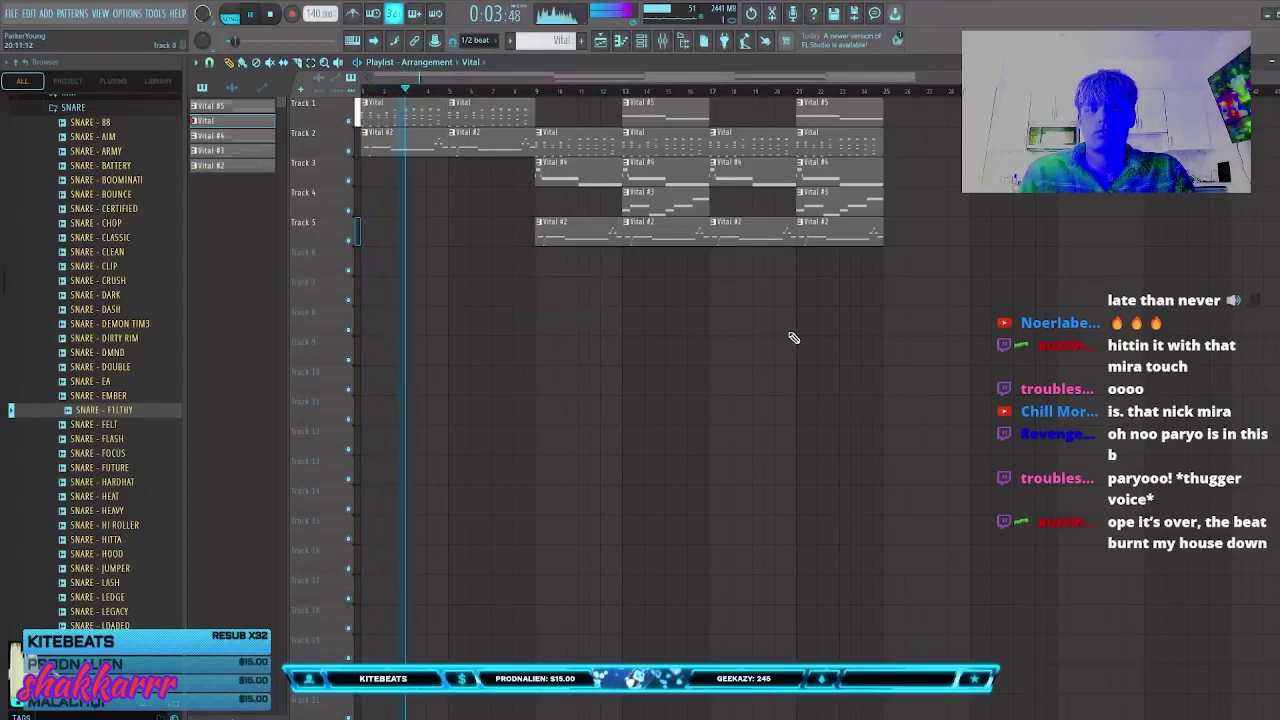
Step: Delete the Vital #2 clip at bar 9 on Track 5 and move Track 3's Vital #4 clip from bar 9 to bar 1
{"action": "right_click", "coordinate": [580, 230]}
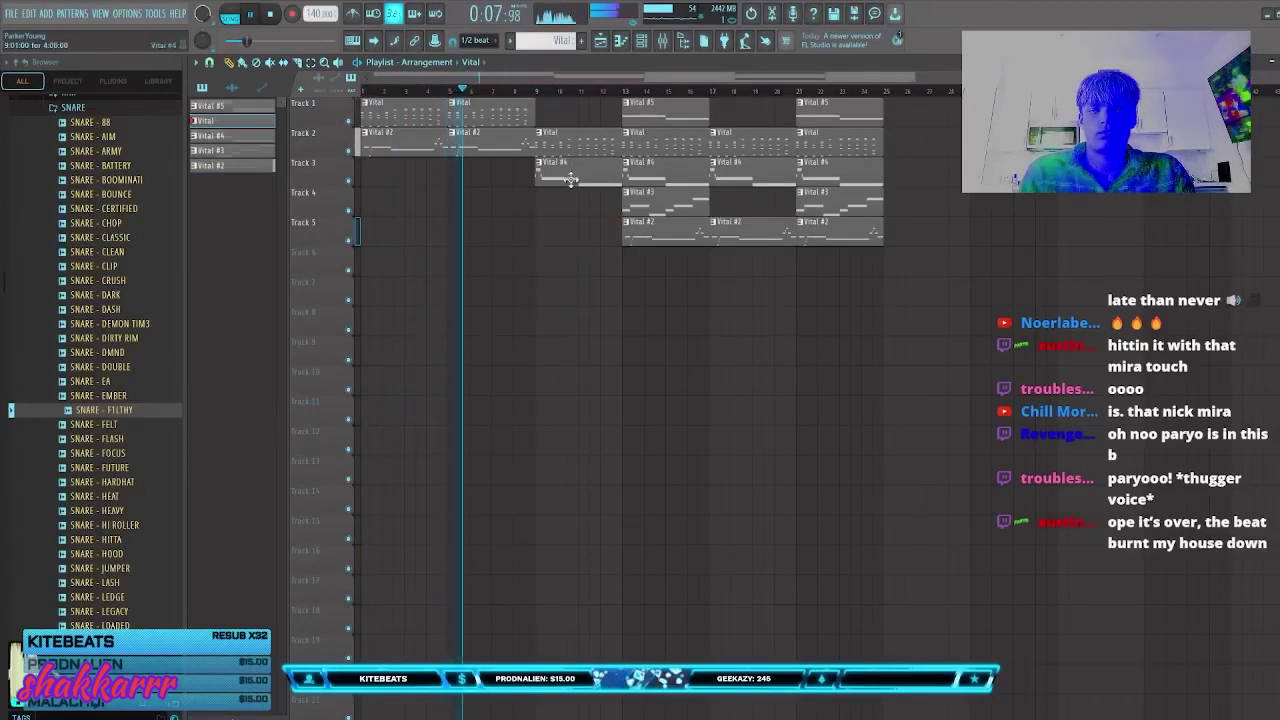
{"action": "left_click_drag", "start_coordinate": [571, 180], "coordinate": [397, 176]}
{"action": "key", "text": "space"}
{"action": "key", "text": "space"}
{"action": "left_click_drag", "start_coordinate": [994, 366], "coordinate": [600, 112]}
{"action": "left_click", "coordinate": [391, 214], "text": "ctrl"}
{"action": "key", "text": "space"}
Step: Transpose the Vital #4 pattern's notes down one semitone and return to the playlist during playback
{"action": "double_click", "coordinate": [402, 179]}
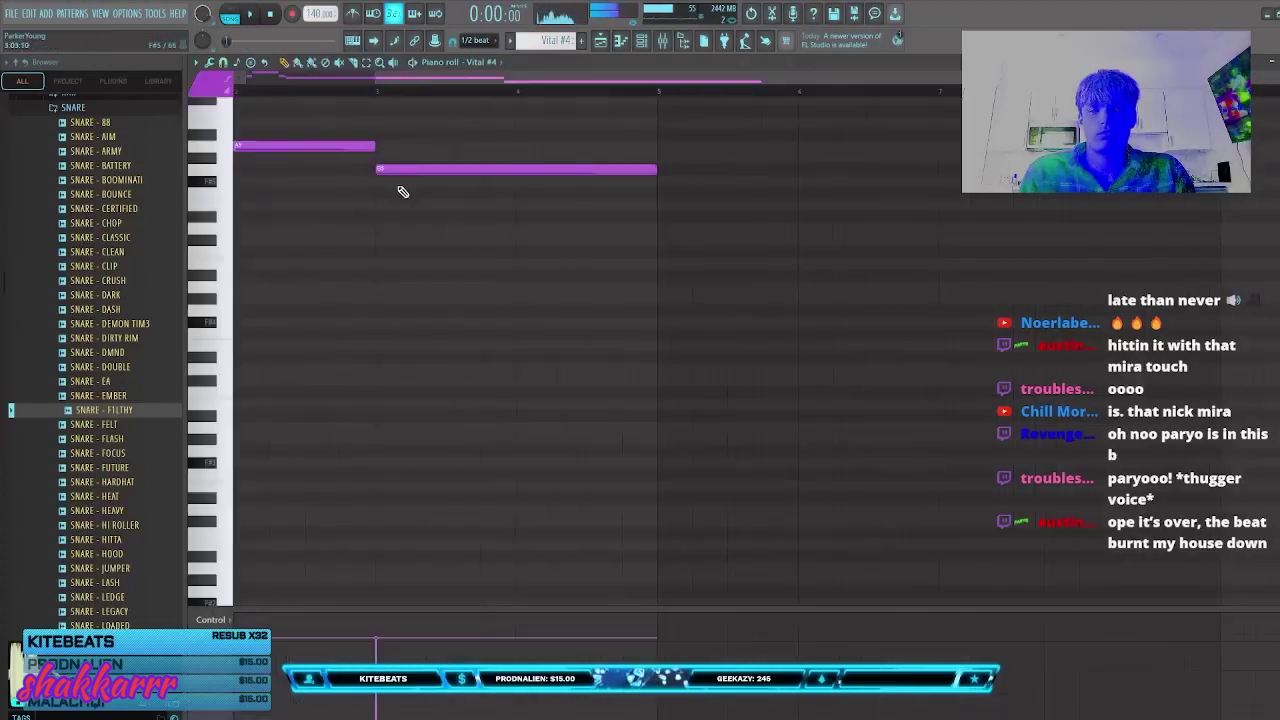
{"action": "key", "text": "shift+Down"}
{"action": "key", "text": "space"}
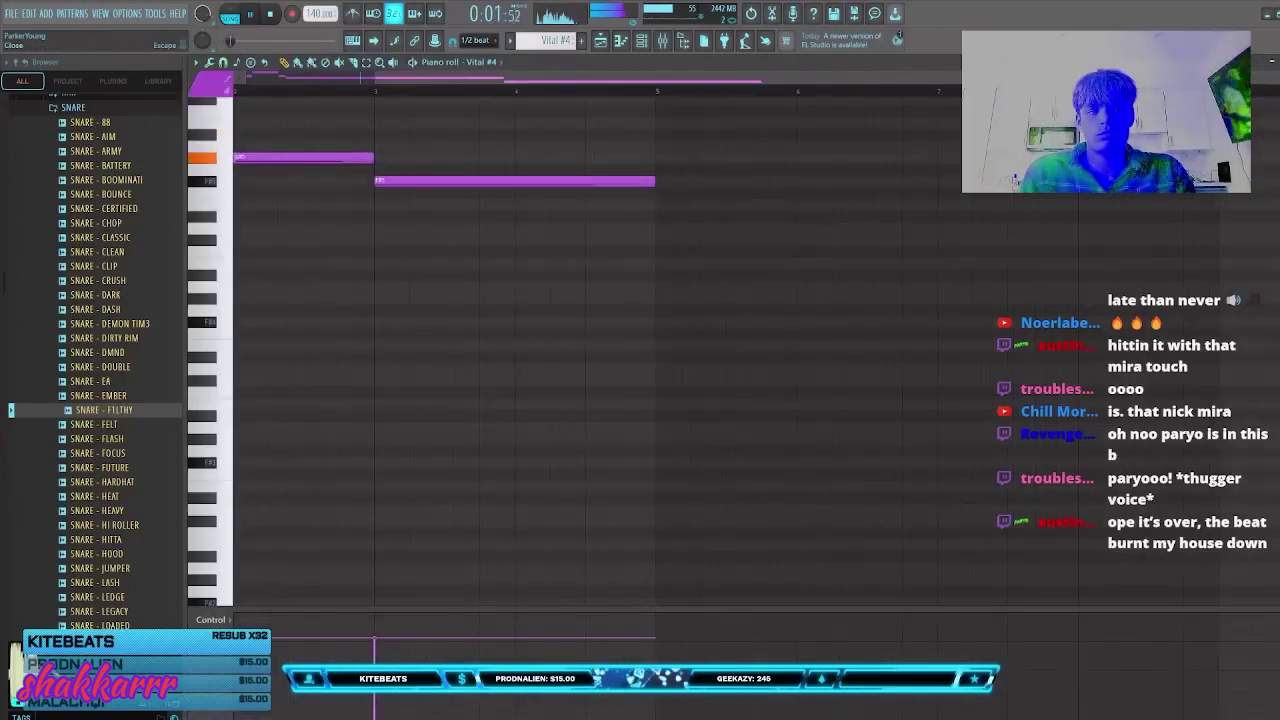
{"action": "key", "text": "F5"}
Step: Delete the Vital clip at bar 9 on Track 2 and place a Vital #4 clip at bar 5 on Track 3
{"action": "left_click_drag", "start_coordinate": [1030, 305], "coordinate": [600, 101]}
{"action": "left_click_drag", "start_coordinate": [597, 188], "coordinate": [588, 132]}
{"action": "key", "text": "Delete"}
{"action": "left_click", "coordinate": [452, 173]}
{"action": "left_click", "coordinate": [551, 264]}
{"action": "right_click", "coordinate": [560, 266]}
Step: Delete the Vital, Vital #2, Vital #4 and Vital #5 clips from bar 13 onward, keeping the Vital #3 clips
{"action": "left_click_drag", "start_coordinate": [983, 334], "coordinate": [871, 232]}
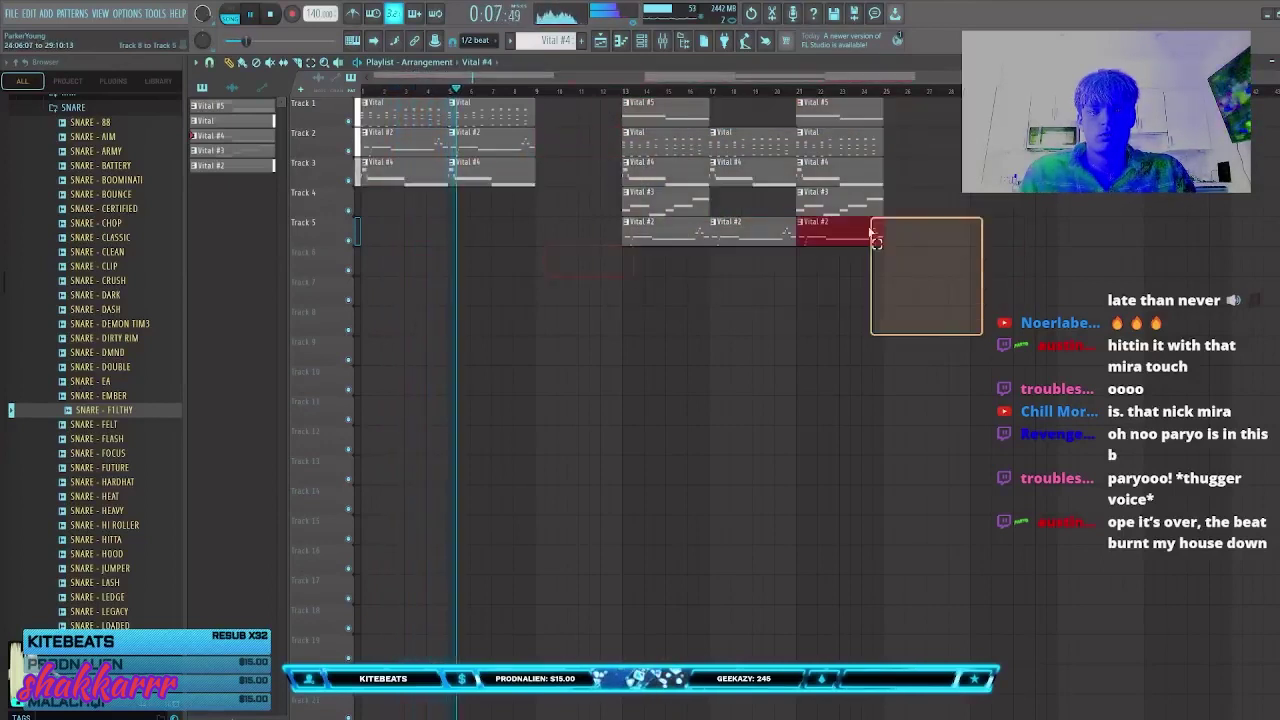
{"action": "right_click", "coordinate": [677, 143]}
{"action": "right_click", "coordinate": [677, 115]}
{"action": "right_click", "coordinate": [676, 171]}
{"action": "right_click", "coordinate": [752, 171]}
{"action": "right_click", "coordinate": [756, 143]}
{"action": "right_click", "coordinate": [838, 171]}
{"action": "right_click", "coordinate": [840, 143]}
{"action": "right_click", "coordinate": [840, 119]}
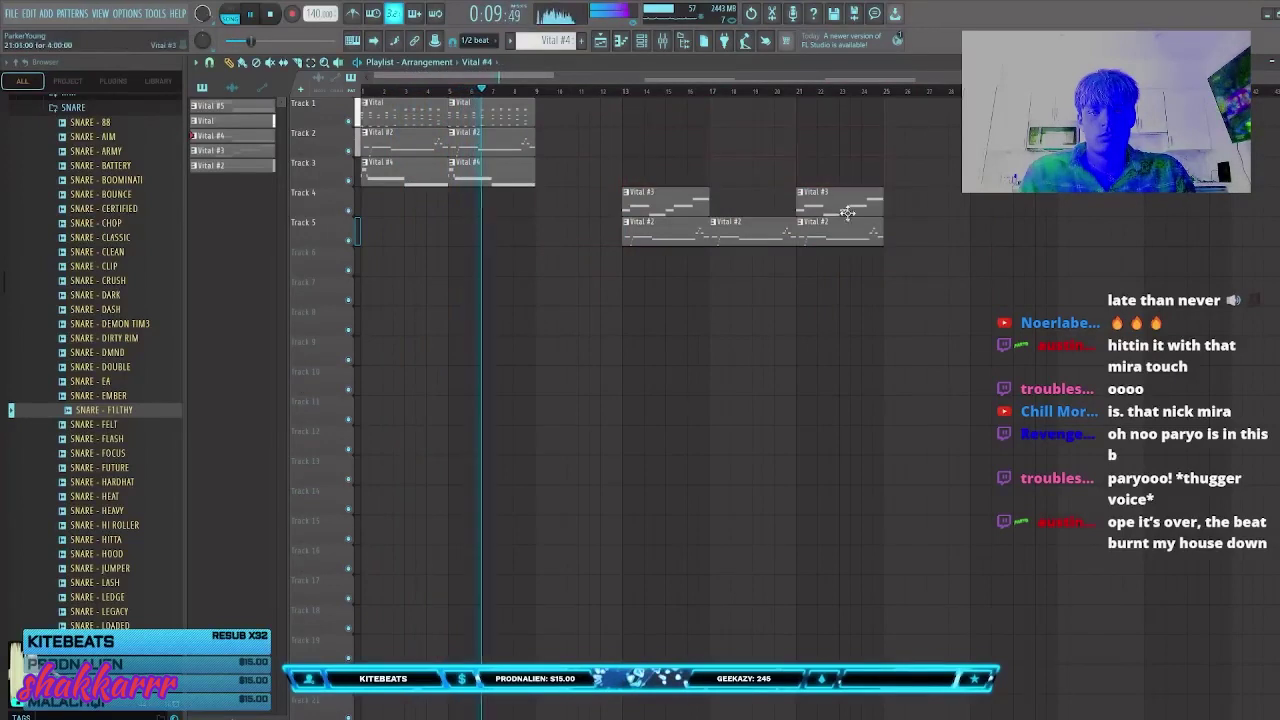
{"action": "right_click", "coordinate": [660, 234]}
{"action": "right_click", "coordinate": [750, 236]}
{"action": "right_click", "coordinate": [840, 237]}
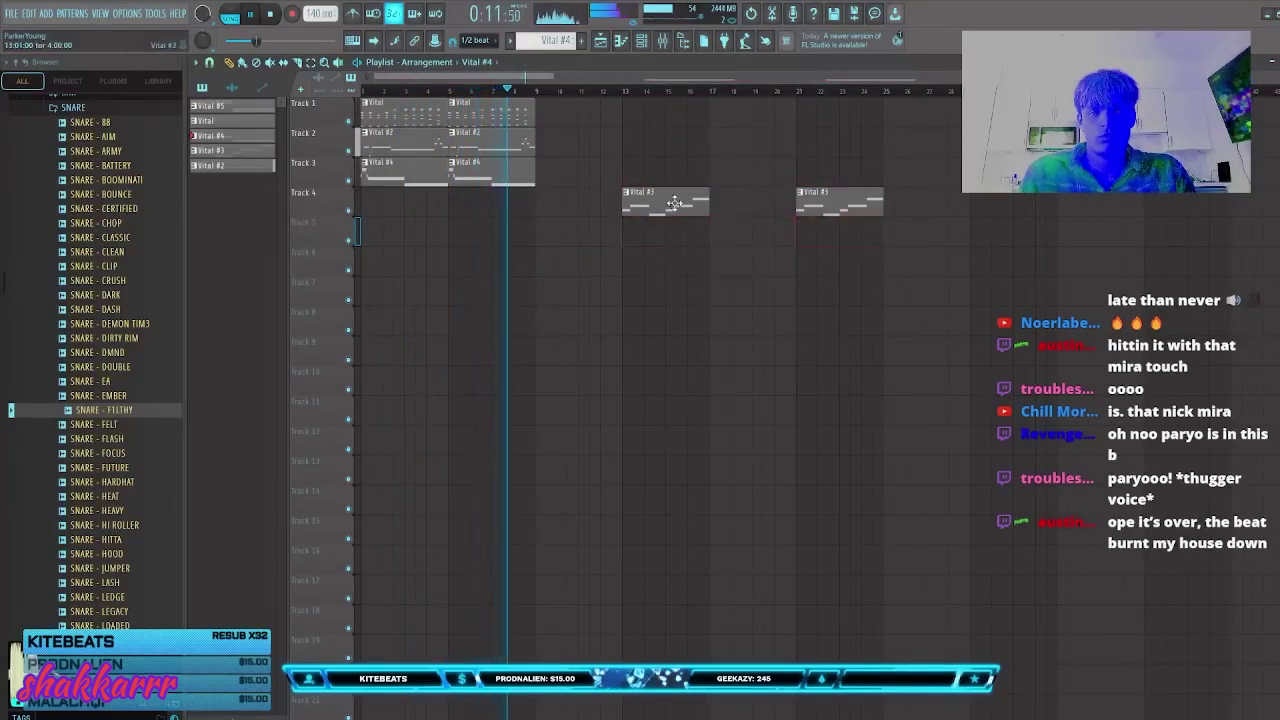
Step: Move the Vital #3 clip from bar 13 to bar 9 on Track 4 and duplicate the clips of bars 1 to 8 into bars 9 to 16
{"action": "left_click_drag", "start_coordinate": [674, 203], "coordinate": [402, 112]}
{"action": "key", "text": "ctrl+b"}
{"action": "key", "text": "space"}
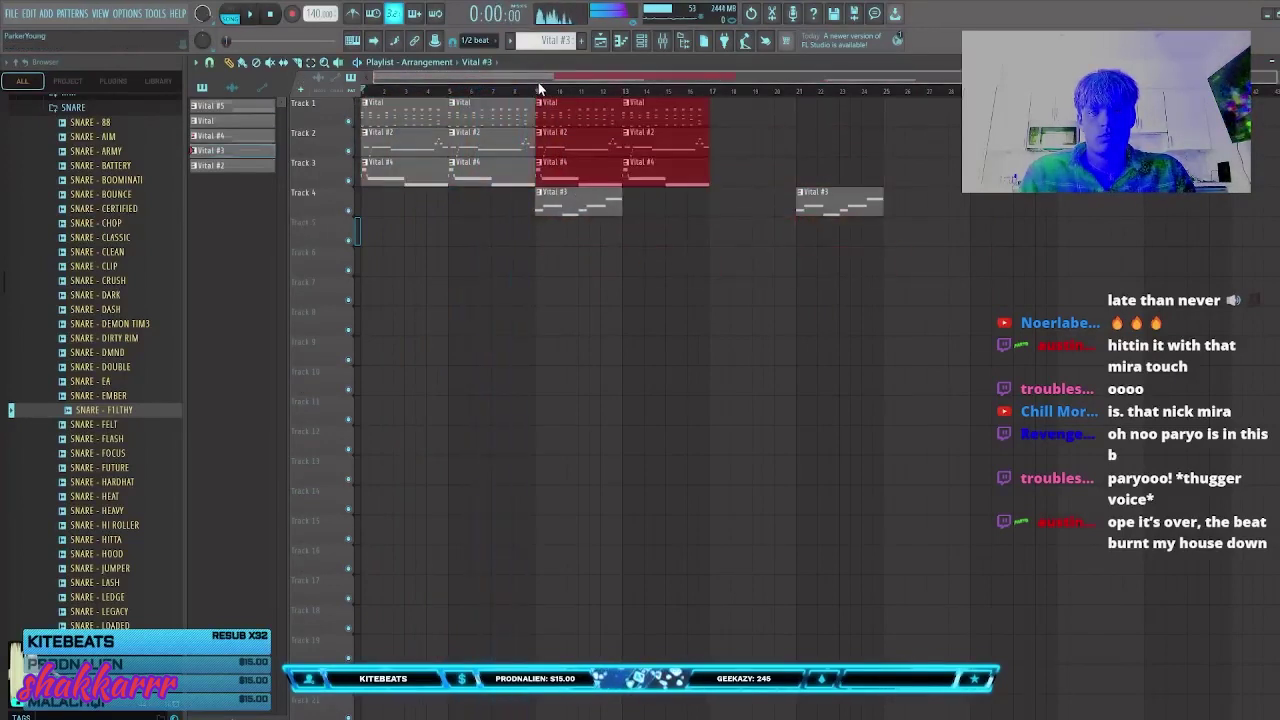
Step: Start playback from bar 9 and open the Vital #3 pattern in the piano roll
{"action": "left_click", "coordinate": [538, 88]}
{"action": "key", "text": "space"}
{"action": "key", "text": "F7"}
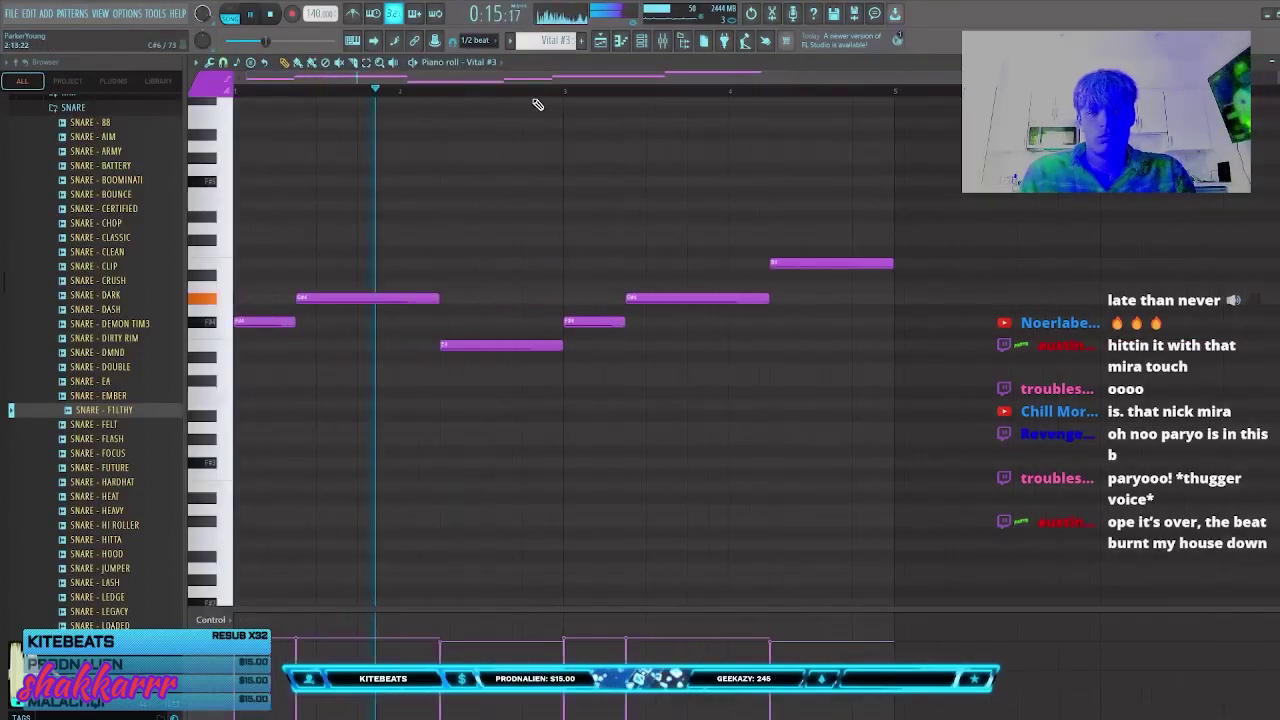
Step: Delete the Vital #3 clip at bar 9 on Track 4, save the project and restart playback from bar 1
{"action": "key", "text": "F7"}
{"action": "right_click", "coordinate": [580, 206]}
{"action": "key", "text": "space"}
{"action": "key", "text": "ctrl+s"}
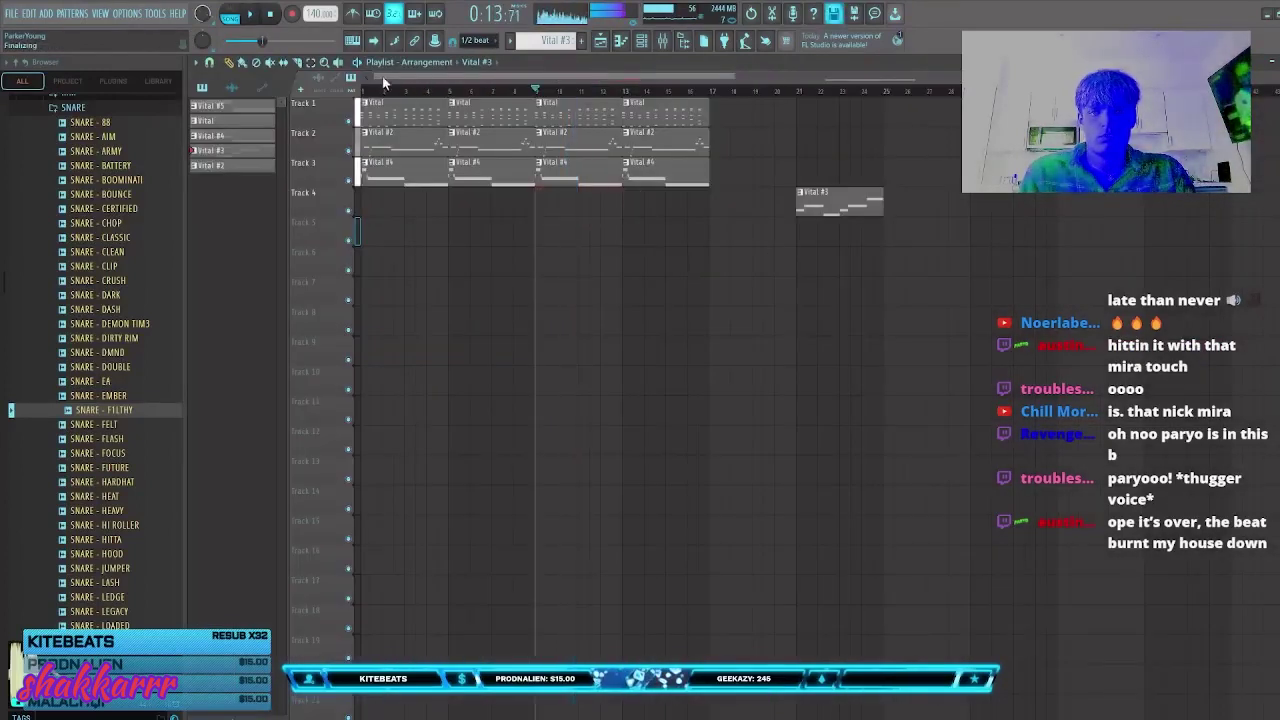
{"action": "left_click", "coordinate": [365, 90]}
{"action": "key", "text": "space"}
Step: Delete all playlist clips from bar 9 onward on Tracks 1 to 3, plus the Vital #3 clip at bar 21
{"action": "left_click_drag", "start_coordinate": [786, 300], "coordinate": [602, 112]}
{"action": "left_click_drag", "start_coordinate": [866, 298], "coordinate": [812, 202]}
{"action": "left_click", "coordinate": [592, 204]}
{"action": "left_click_drag", "start_coordinate": [616, 200], "coordinate": [608, 221]}
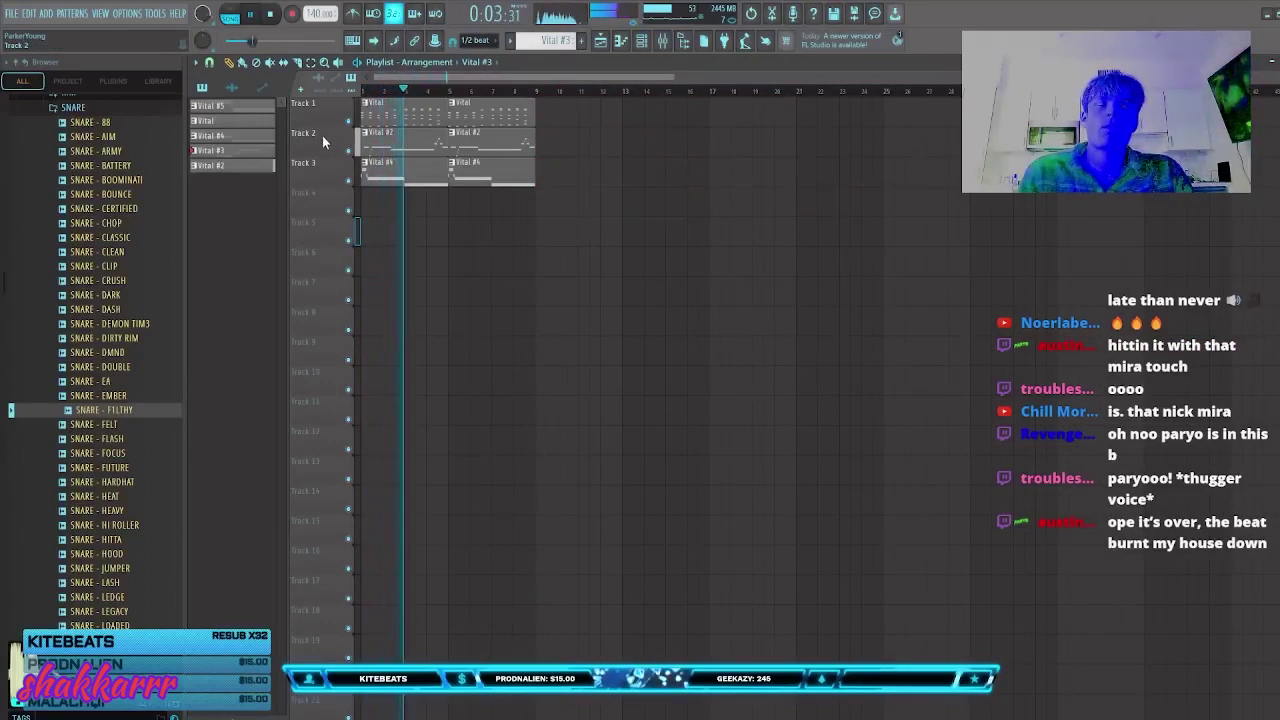
Step: Lower the Vital #2 mixer track's volume to 91% (-2.2 dB) and return to the playlist
{"action": "scroll", "coordinate": [362, 120], "scroll_direction": "up", "scroll_amount": 3}
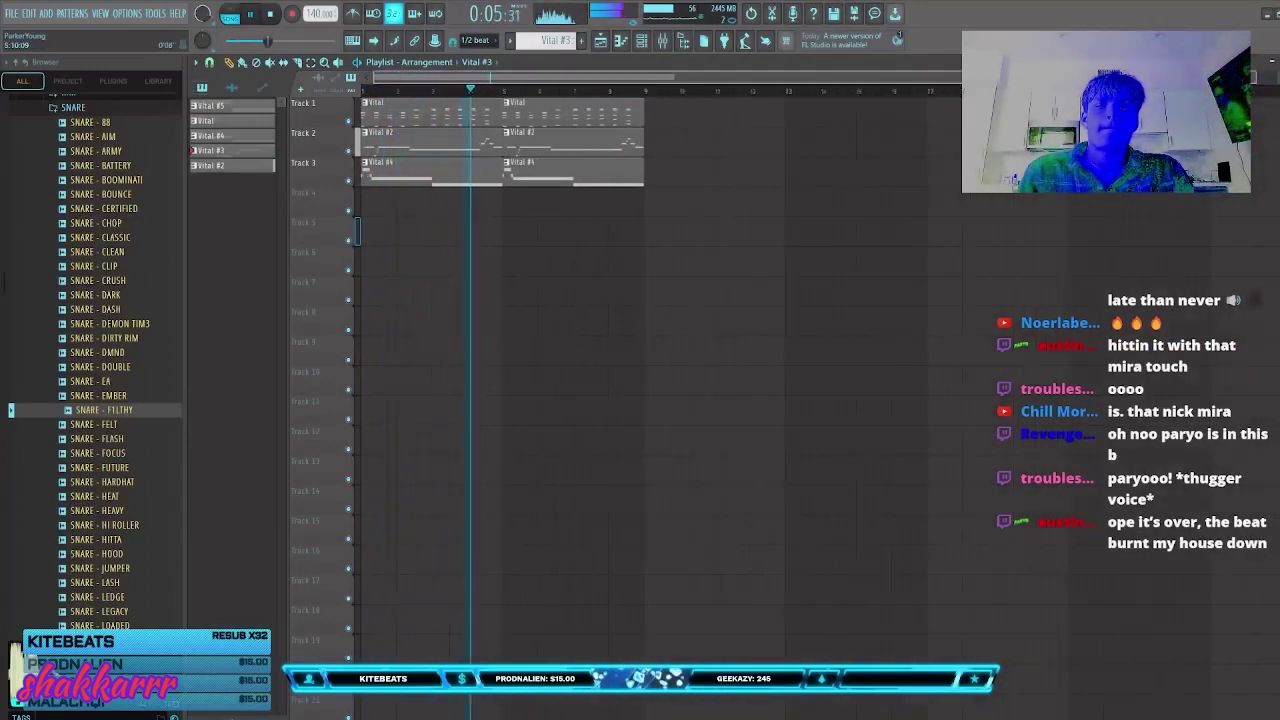
{"action": "scroll", "coordinate": [603, 164], "scroll_direction": "down", "scroll_amount": 2}
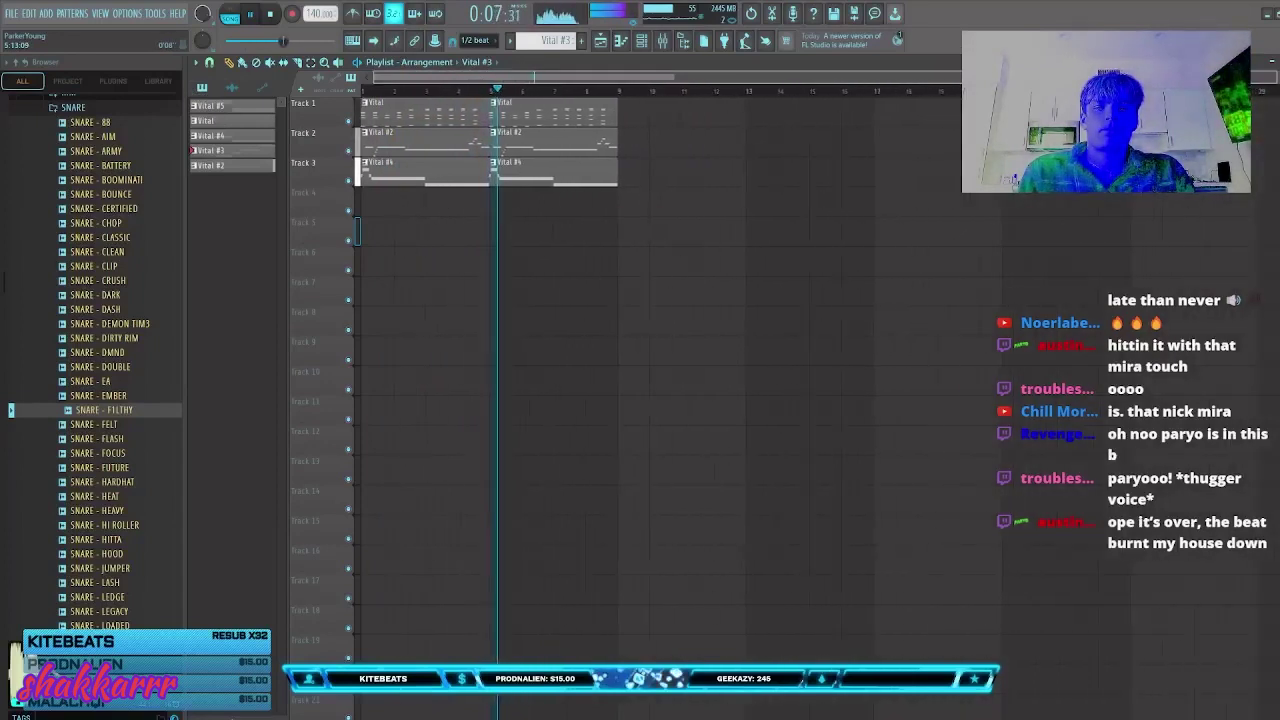
{"action": "left_click", "coordinate": [662, 42]}
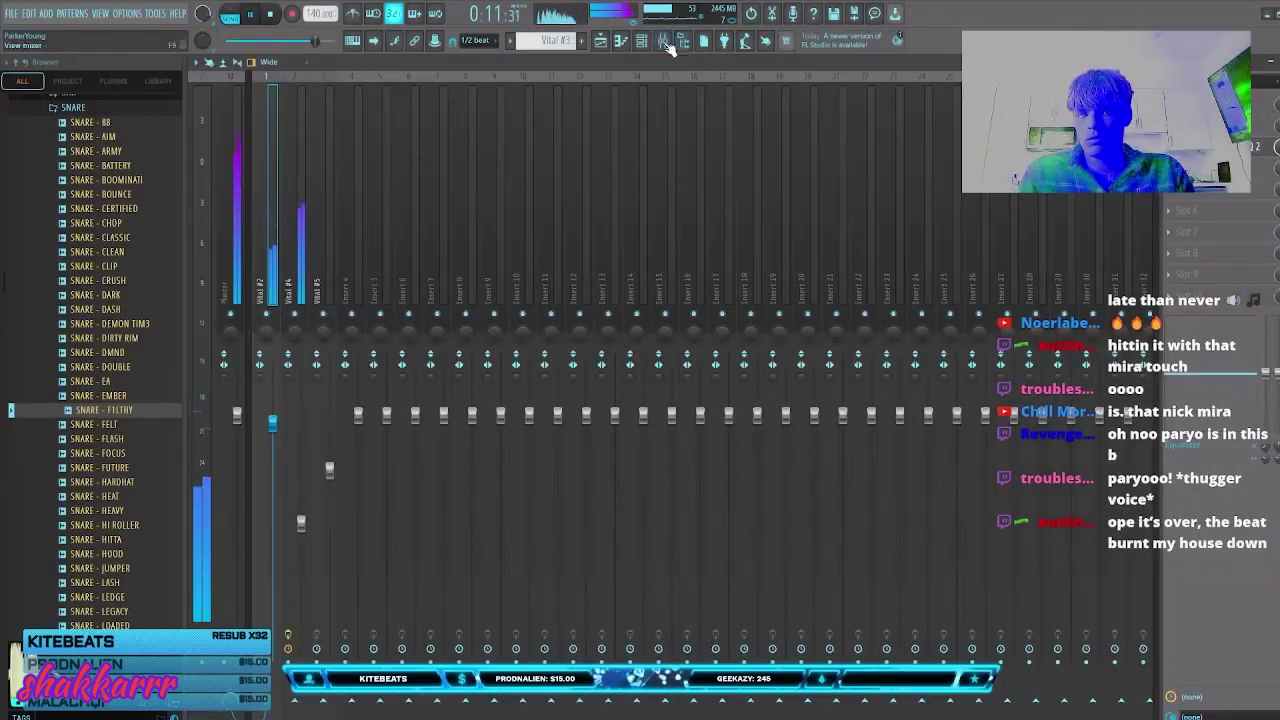
{"action": "key", "text": "F6"}
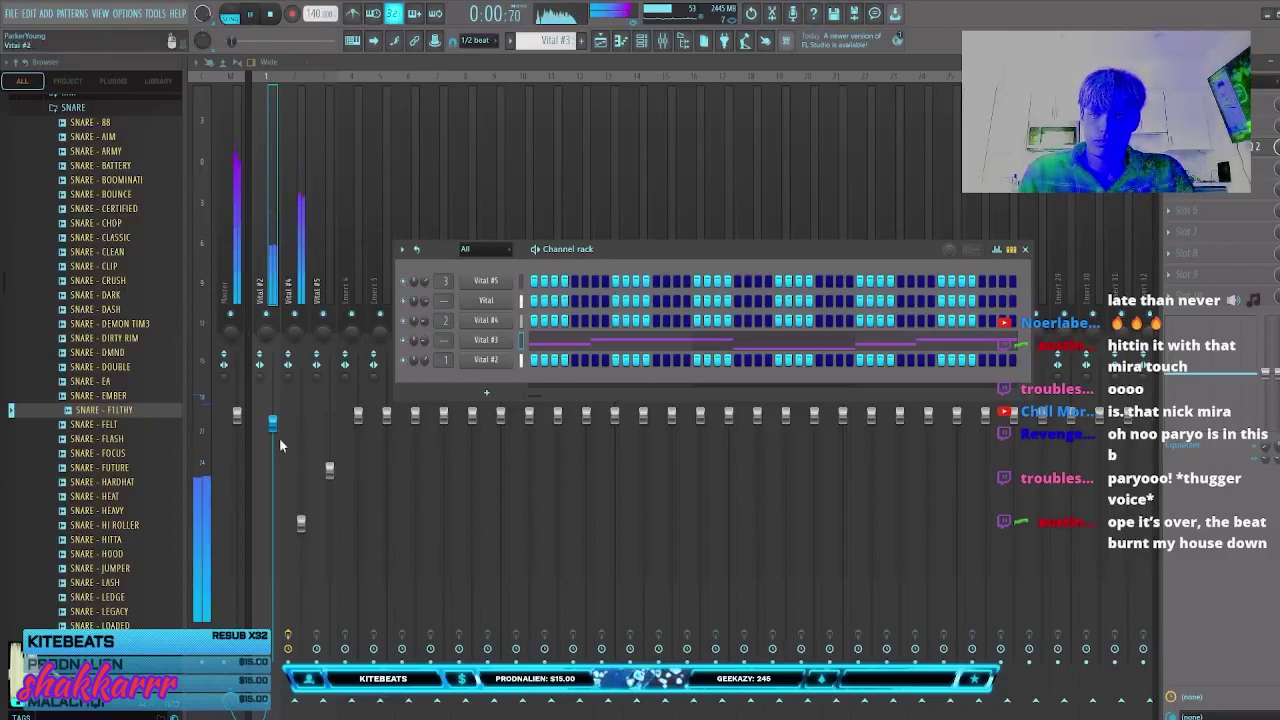
{"action": "left_click_drag", "start_coordinate": [279, 437], "coordinate": [272, 530]}
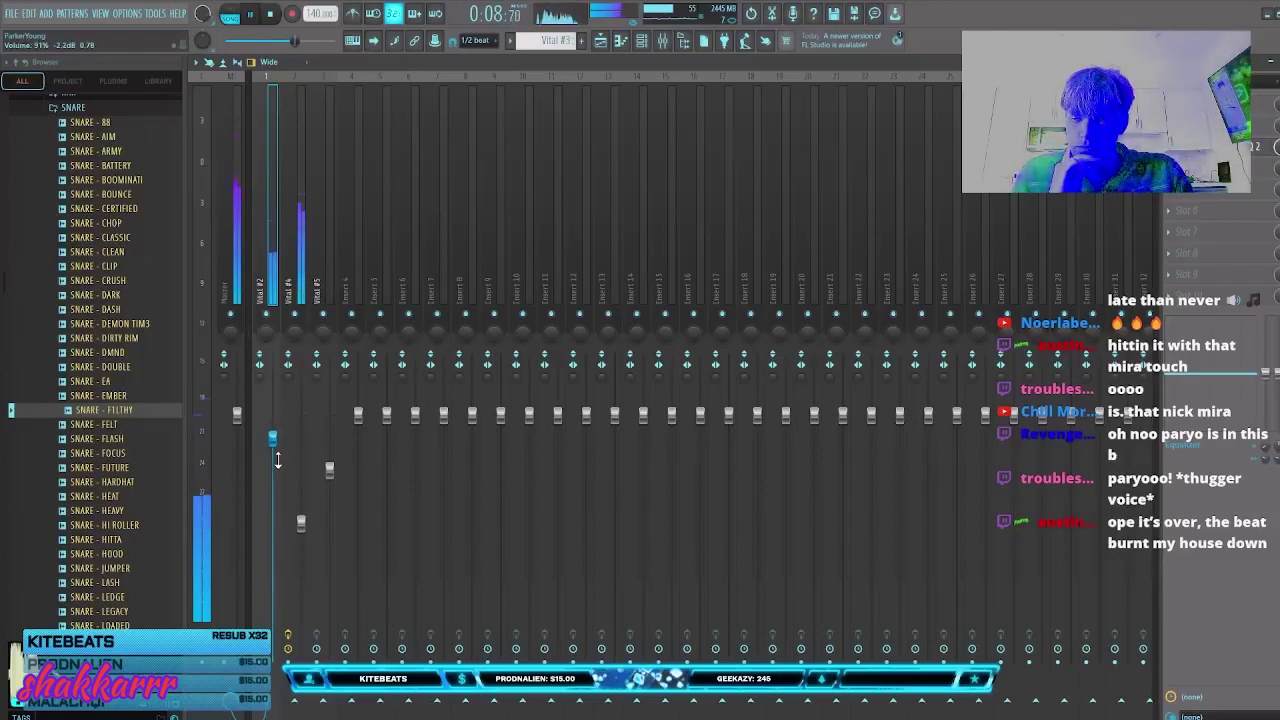
{"action": "key", "text": "F9"}
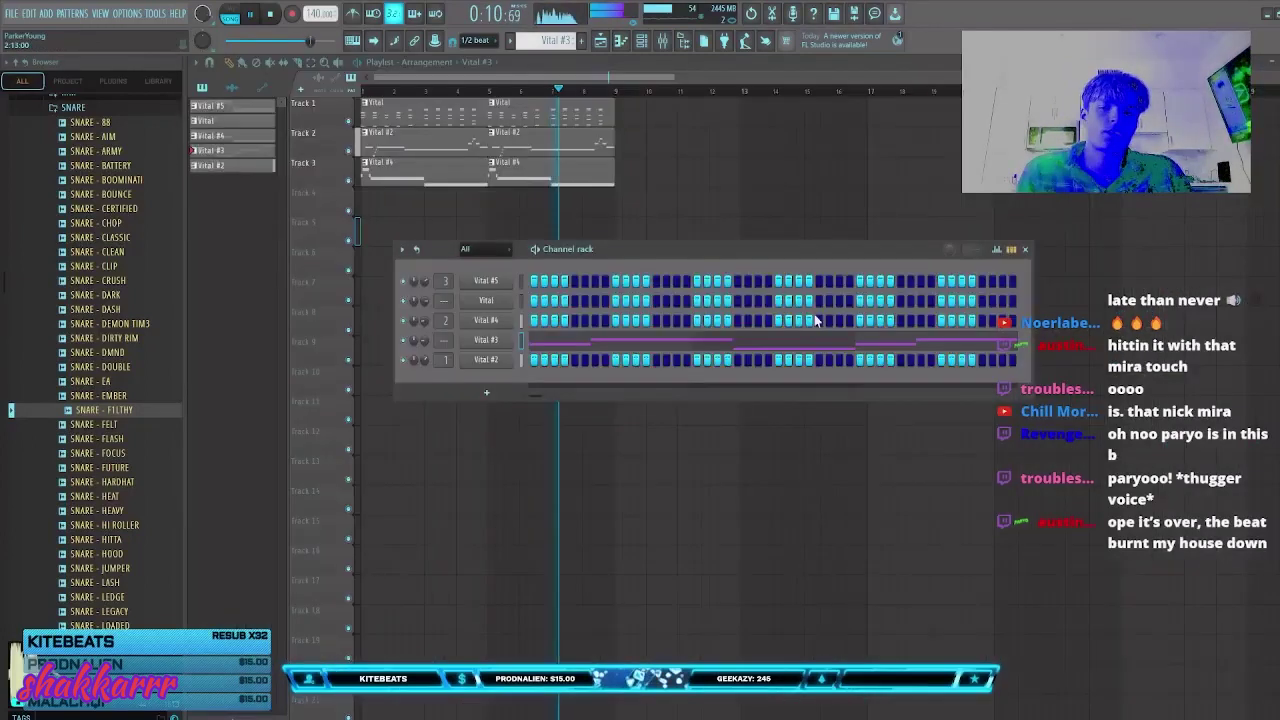
{"action": "left_click", "coordinate": [764, 212]}
{"action": "right_click", "coordinate": [768, 211]}
{"action": "left_click", "coordinate": [754, 266]}
{"action": "right_click", "coordinate": [754, 266]}
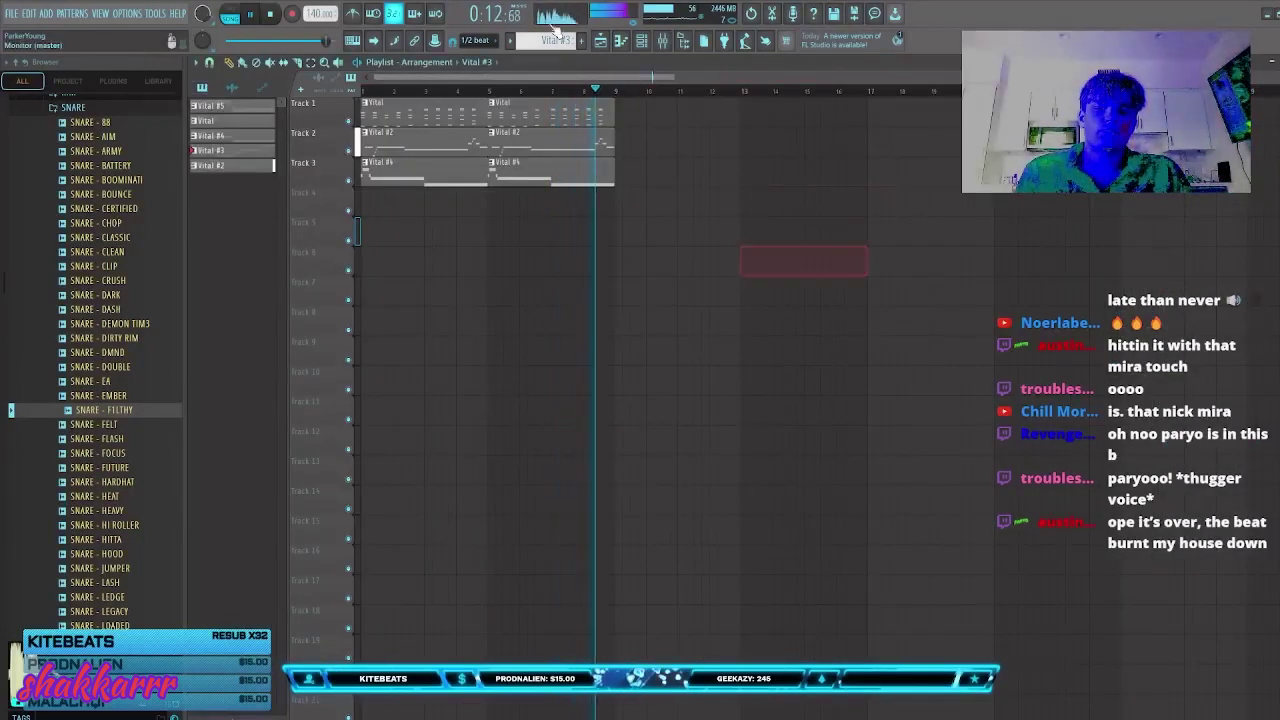
Step: Create the new pattern Pattern 6 and place its clip on Track 4 across bars 1 to 8
{"action": "left_click", "coordinate": [581, 41]}
{"action": "left_click", "coordinate": [372, 211]}
{"action": "left_click_drag", "start_coordinate": [371, 211], "coordinate": [600, 212]}
{"action": "key", "text": "F7"}
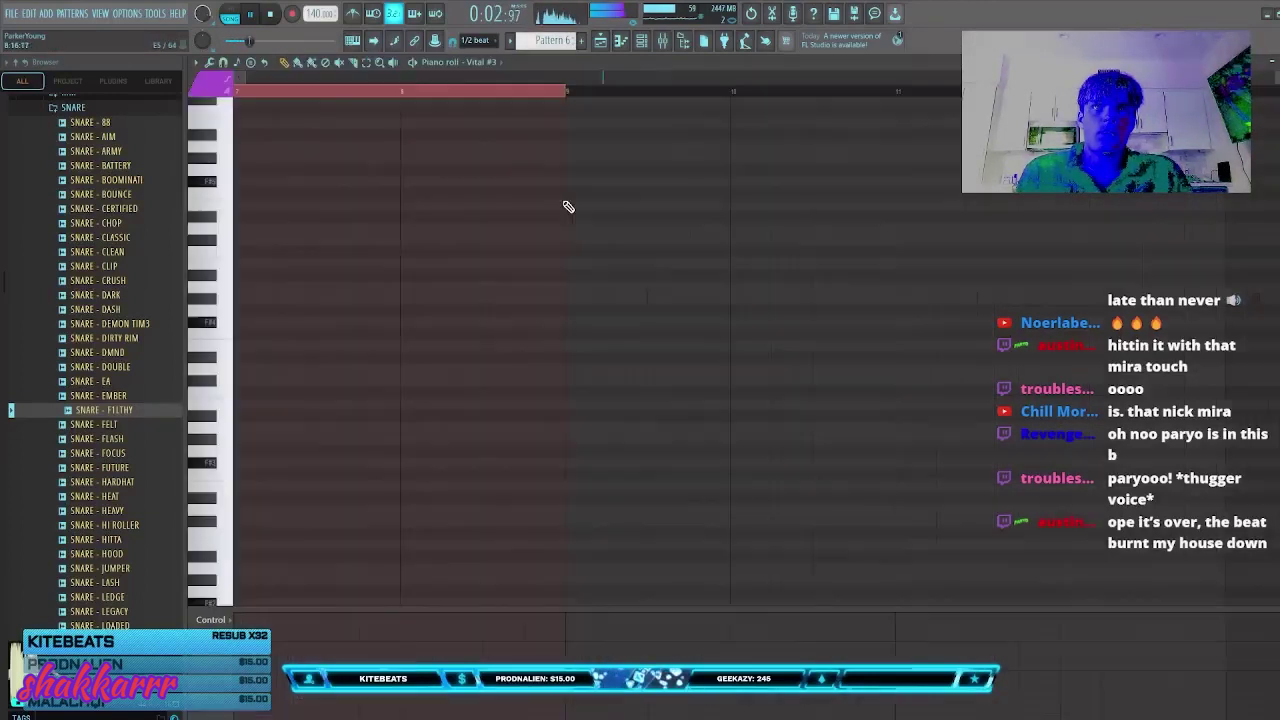
{"action": "left_click", "coordinate": [1278, 62]}
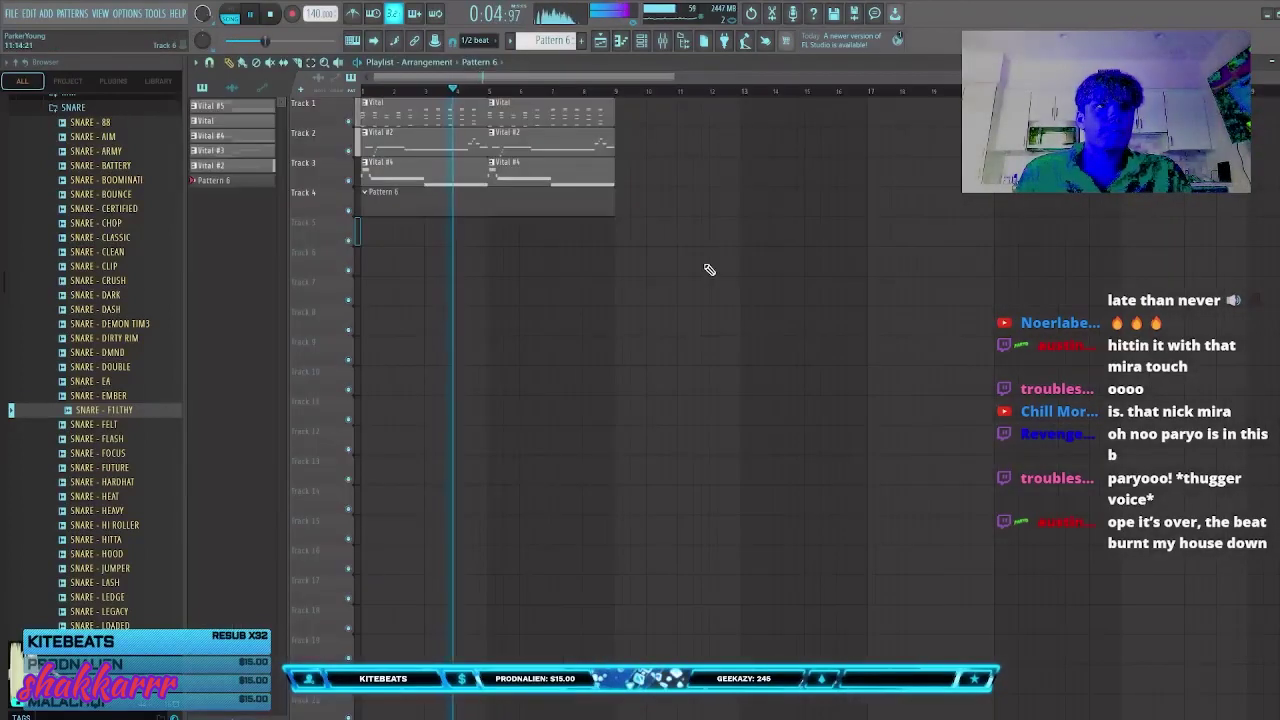
{"action": "left_click", "coordinate": [611, 352]}
{"action": "right_click", "coordinate": [611, 352]}
{"action": "double_click", "coordinate": [603, 197]}
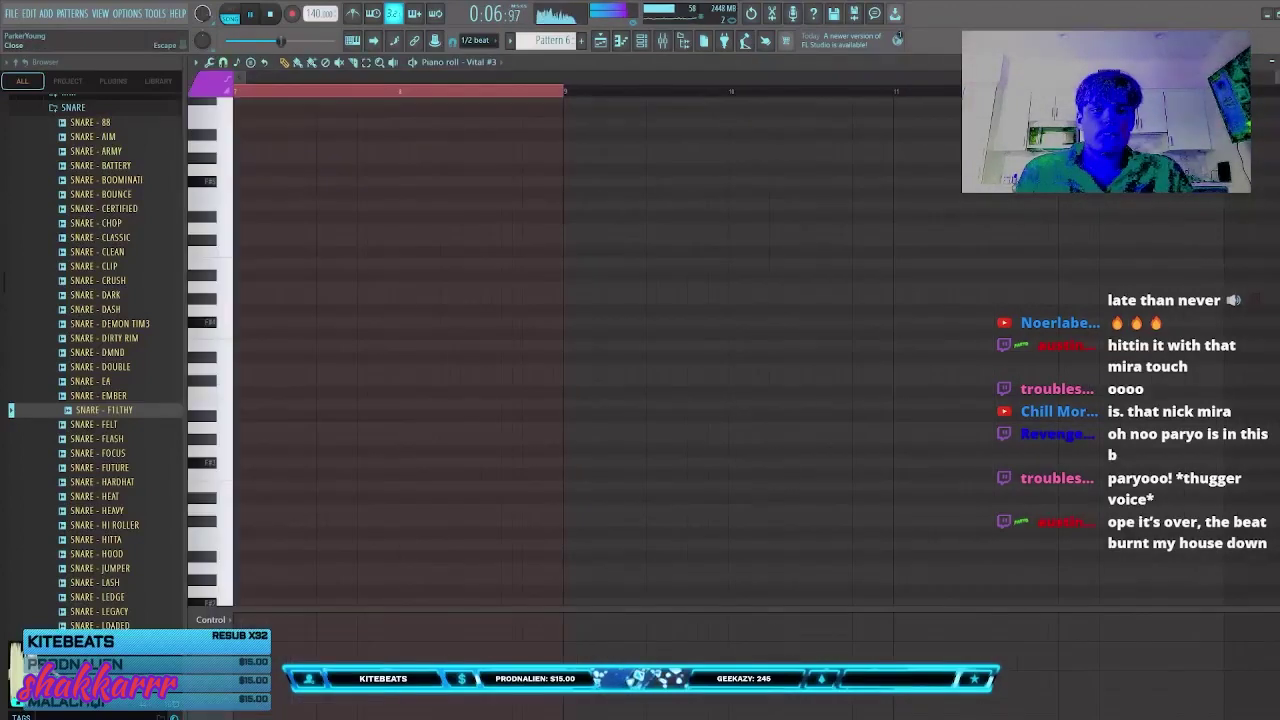
{"action": "left_click", "coordinate": [1278, 62]}
{"action": "left_click", "coordinate": [642, 41]}
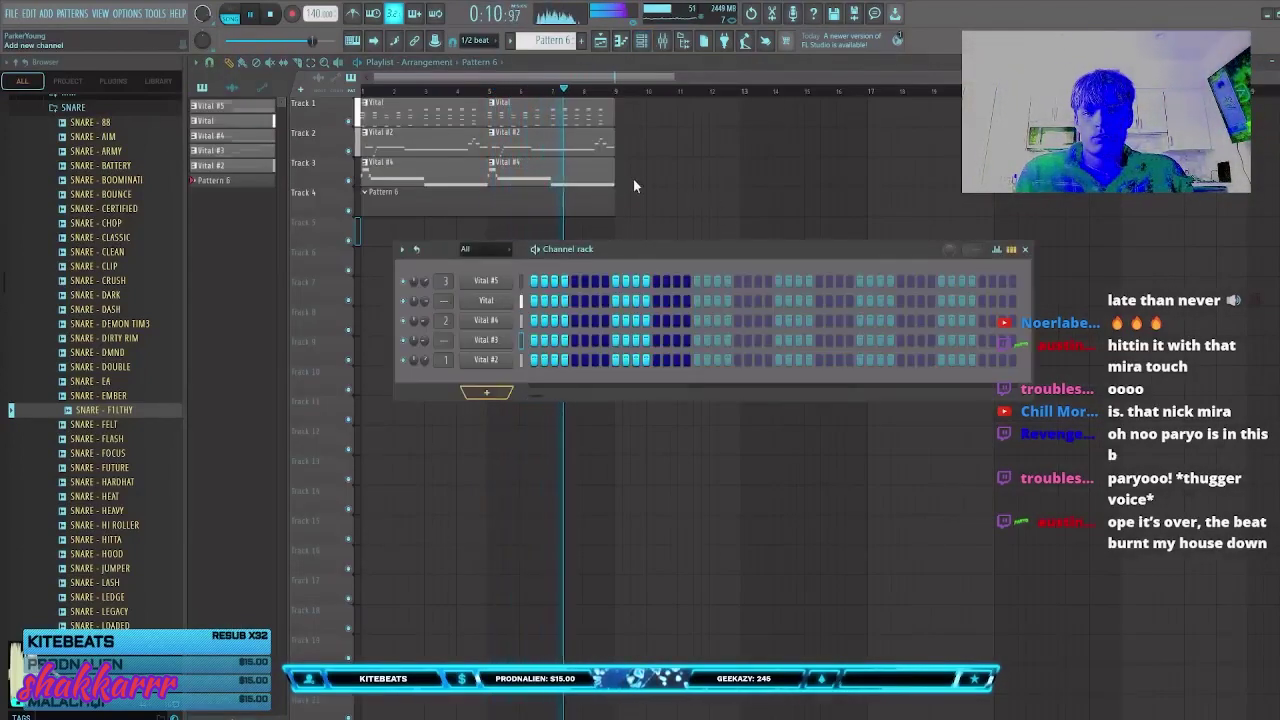
{"action": "left_click", "coordinate": [742, 180]}
{"action": "right_click", "coordinate": [742, 180]}
Step: Mute Track 1 to hear the arrangement without the Vital clips
{"action": "left_click", "coordinate": [348, 121]}
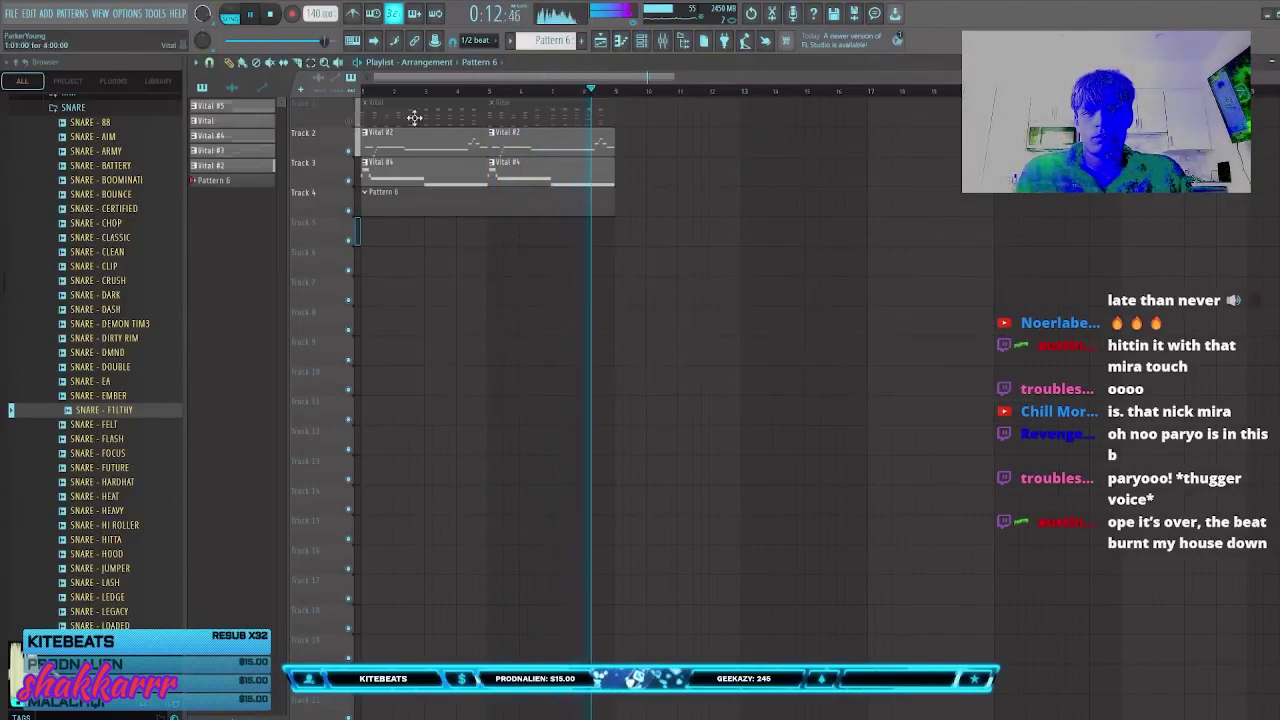
{"action": "left_click", "coordinate": [644, 42]}
{"action": "left_click", "coordinate": [729, 181]}
{"action": "right_click", "coordinate": [729, 181]}
{"action": "left_click", "coordinate": [645, 44]}
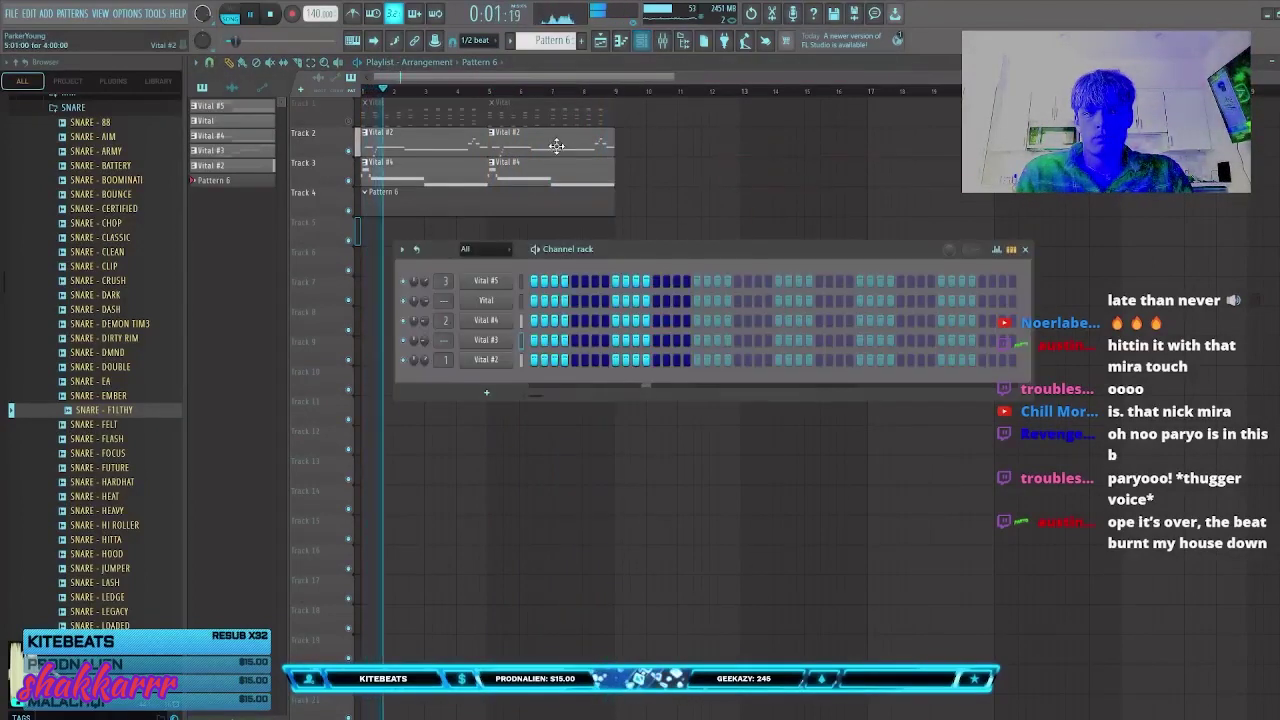
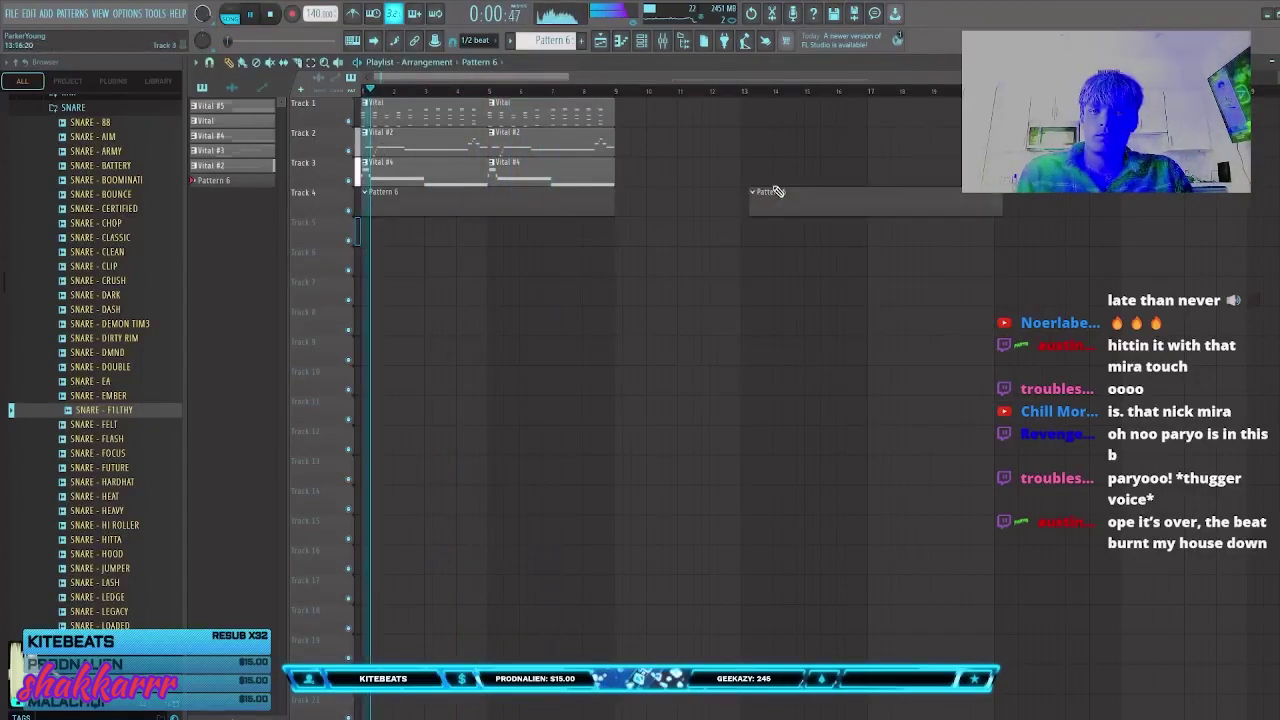
Step: Add a Purity instrument channel and open its piano roll for Pattern 6
{"action": "left_click", "coordinate": [643, 42]}
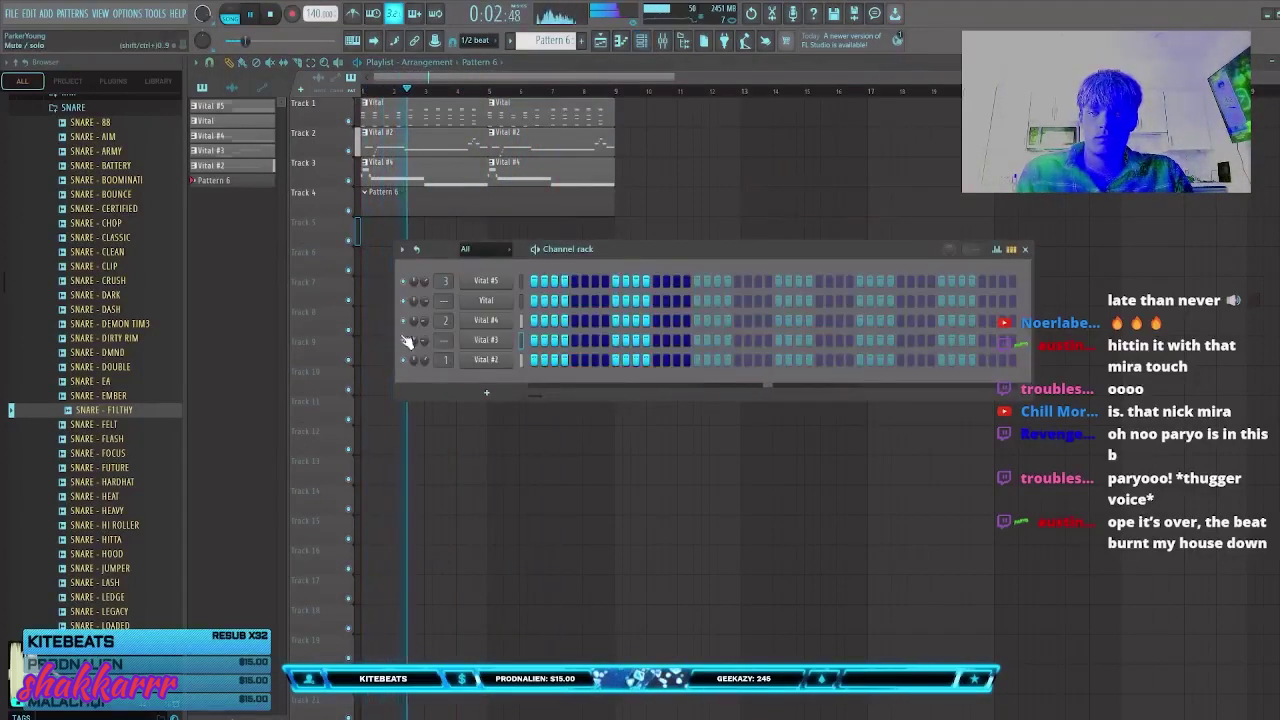
{"action": "key", "text": "F7"}
{"action": "key", "text": "F7"}
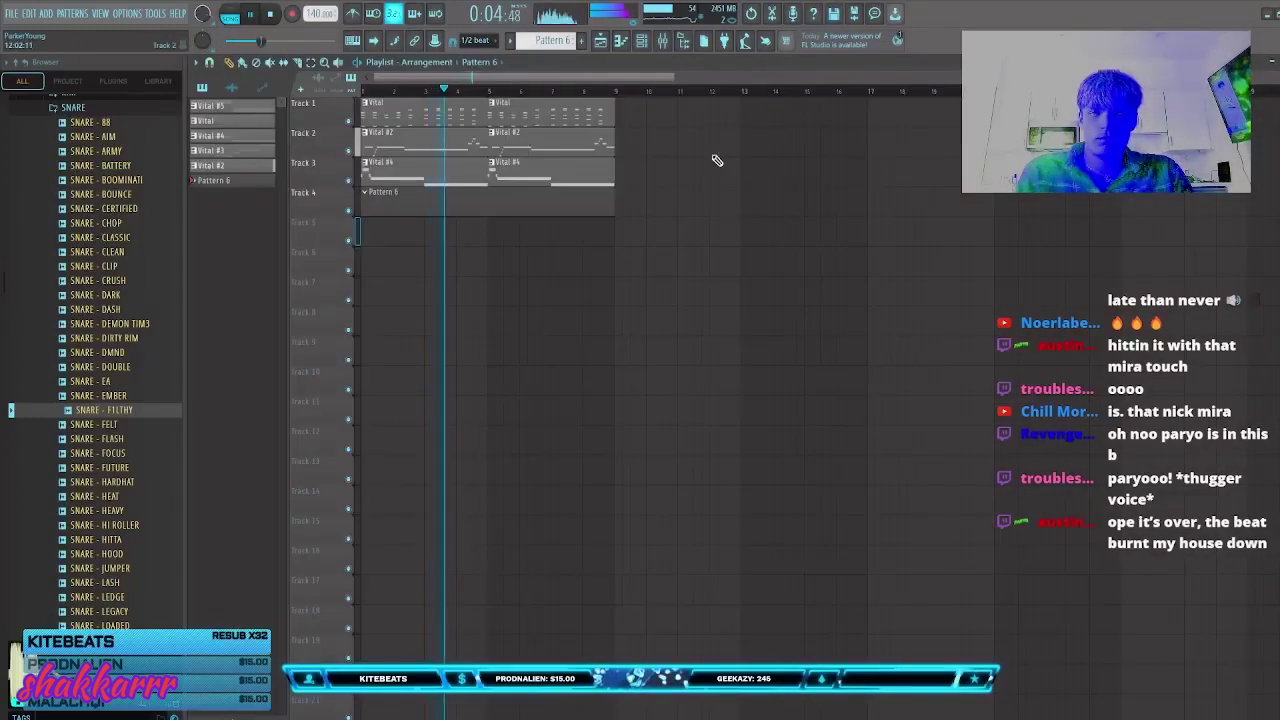
{"action": "left_click", "coordinate": [643, 42]}
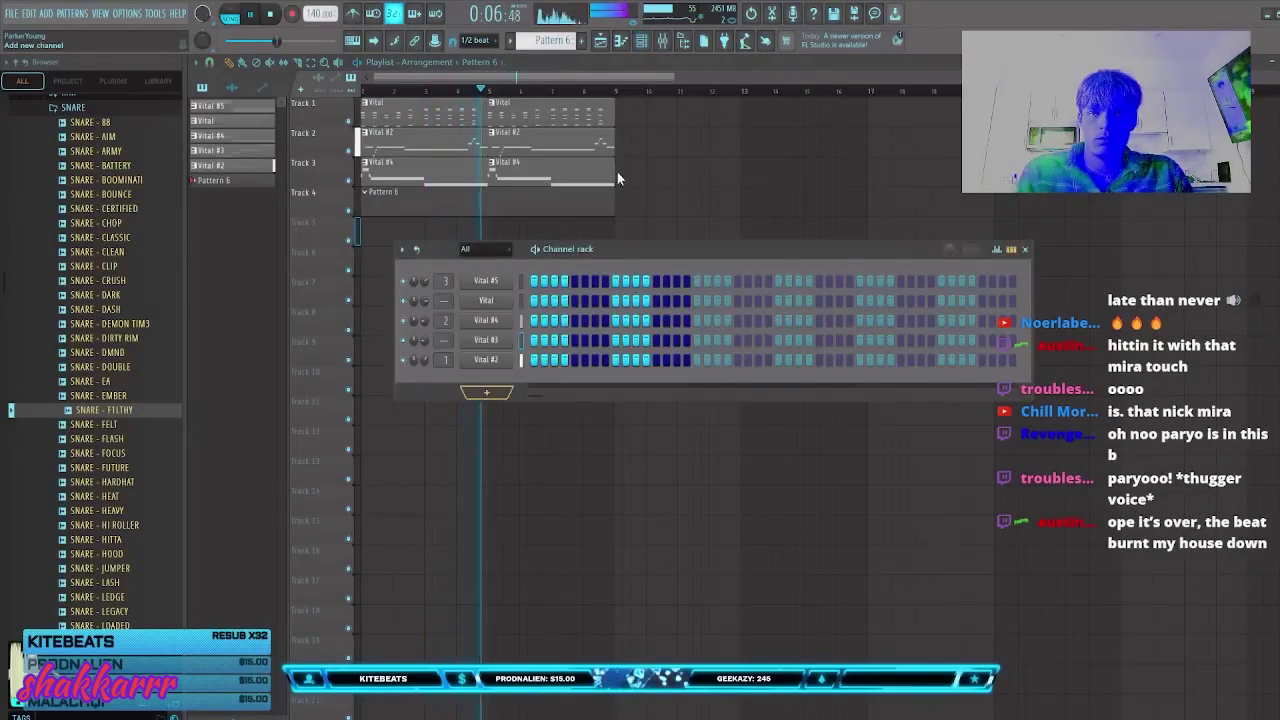
{"action": "left_click", "coordinate": [614, 201]}
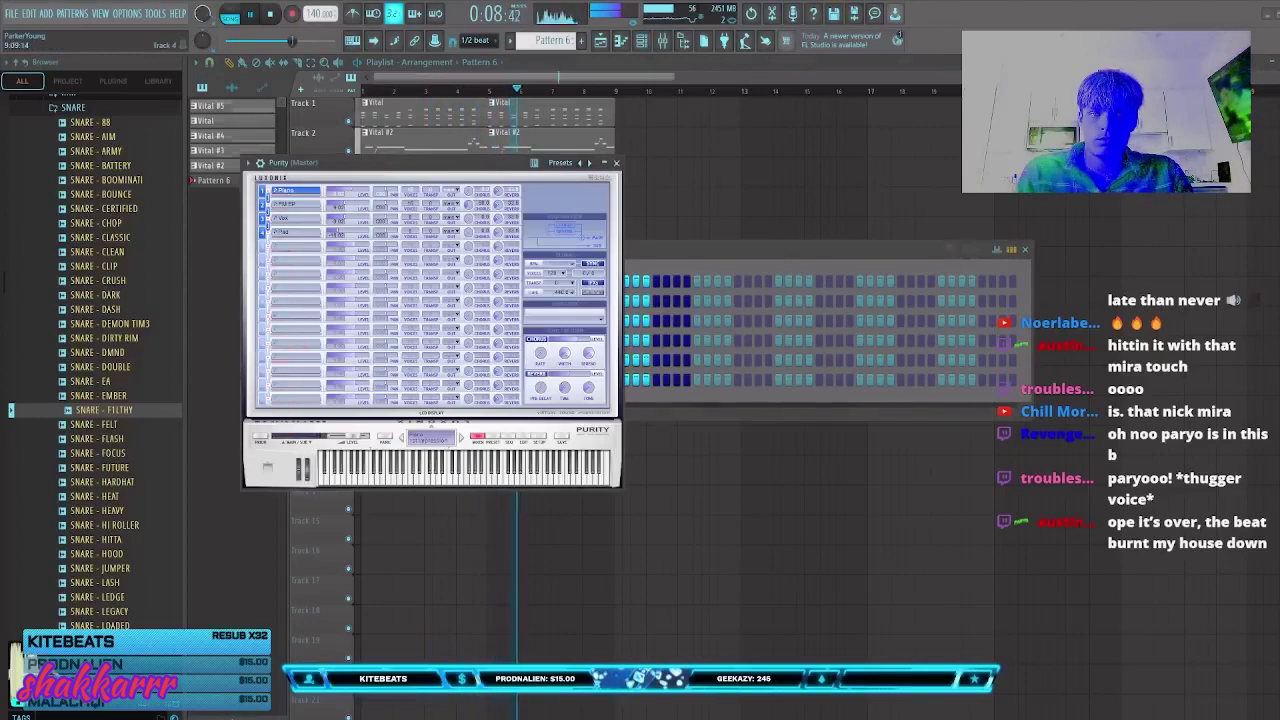
{"action": "key", "text": "space"}
{"action": "key", "text": "F7"}
{"action": "left_click", "coordinate": [316, 310]}
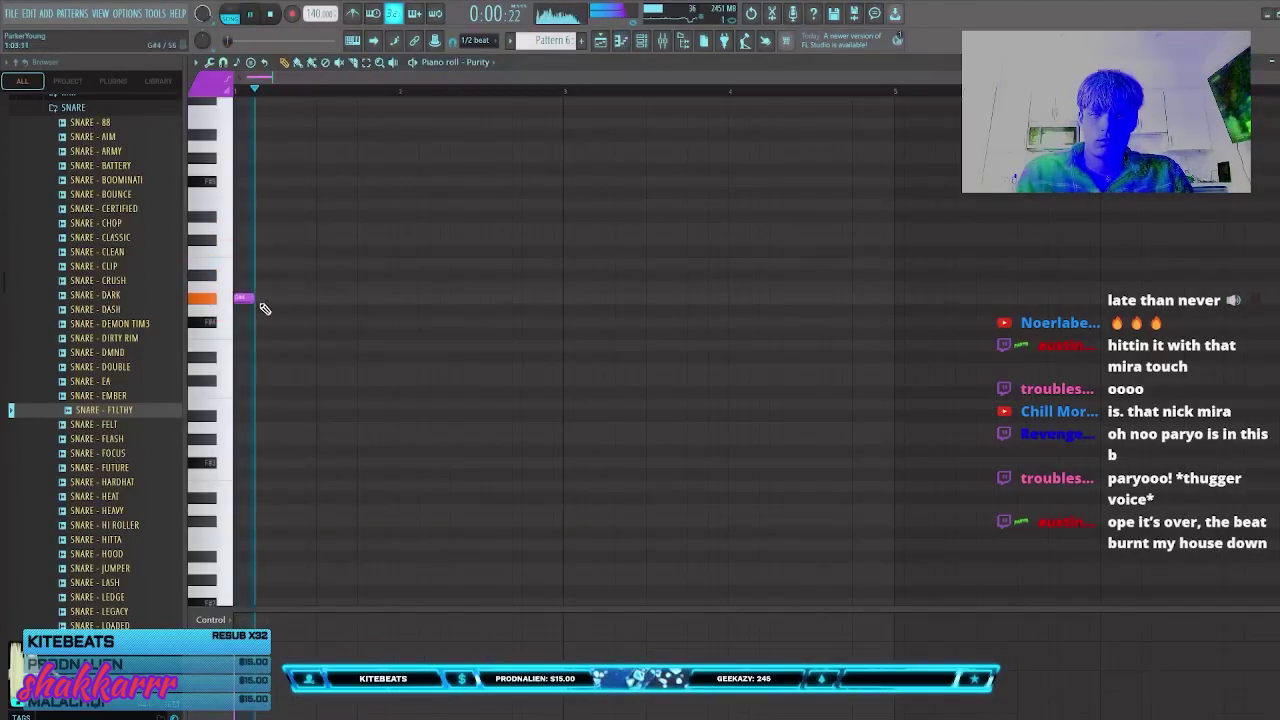
{"action": "left_click_drag", "start_coordinate": [323, 302], "coordinate": [315, 300]}
{"action": "left_click", "coordinate": [277, 214]}
{"action": "left_click_drag", "start_coordinate": [277, 214], "coordinate": [217, 205]}
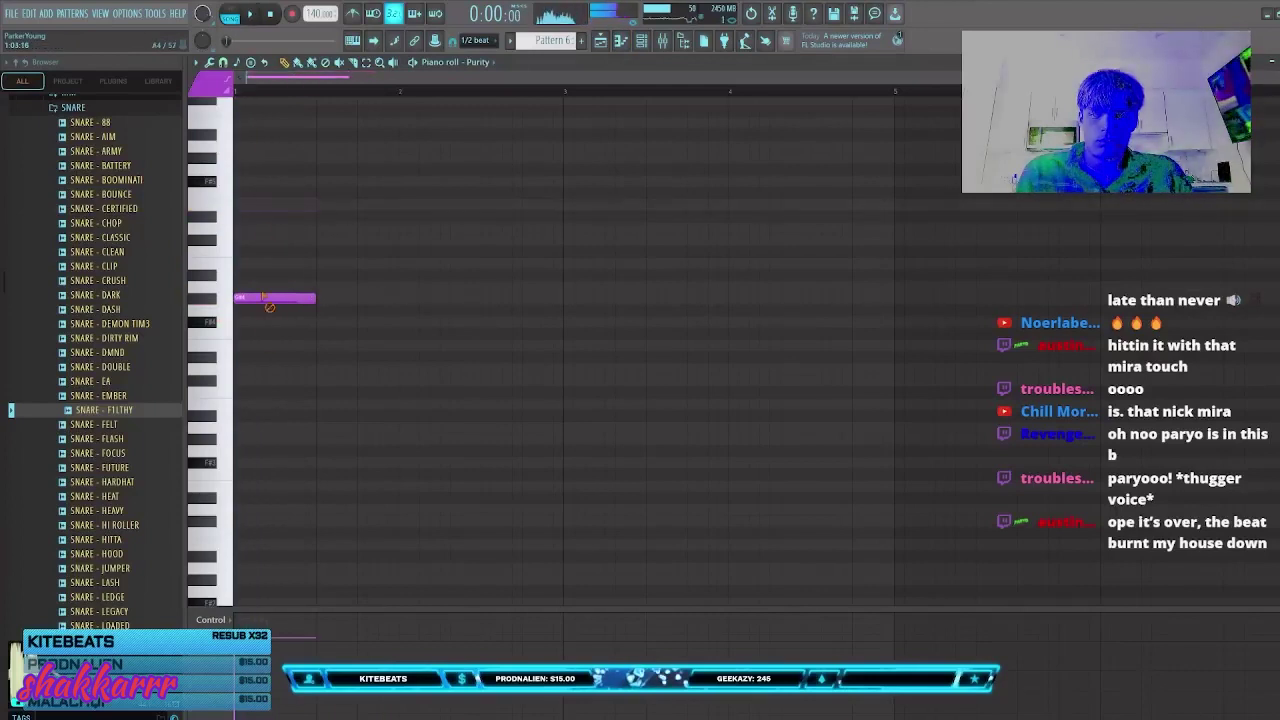
{"action": "right_click", "coordinate": [268, 301]}
{"action": "key", "text": "space"}
{"action": "left_click", "coordinate": [652, 40]}
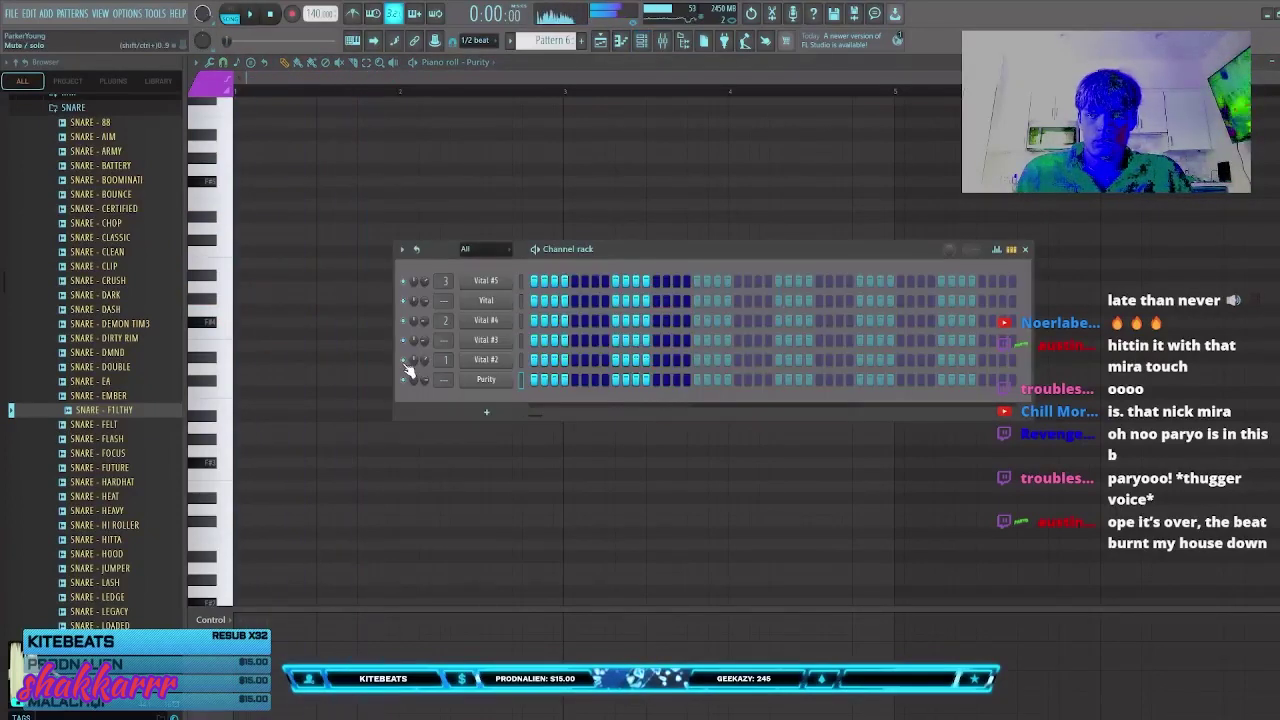
{"action": "left_click", "coordinate": [360, 192]}
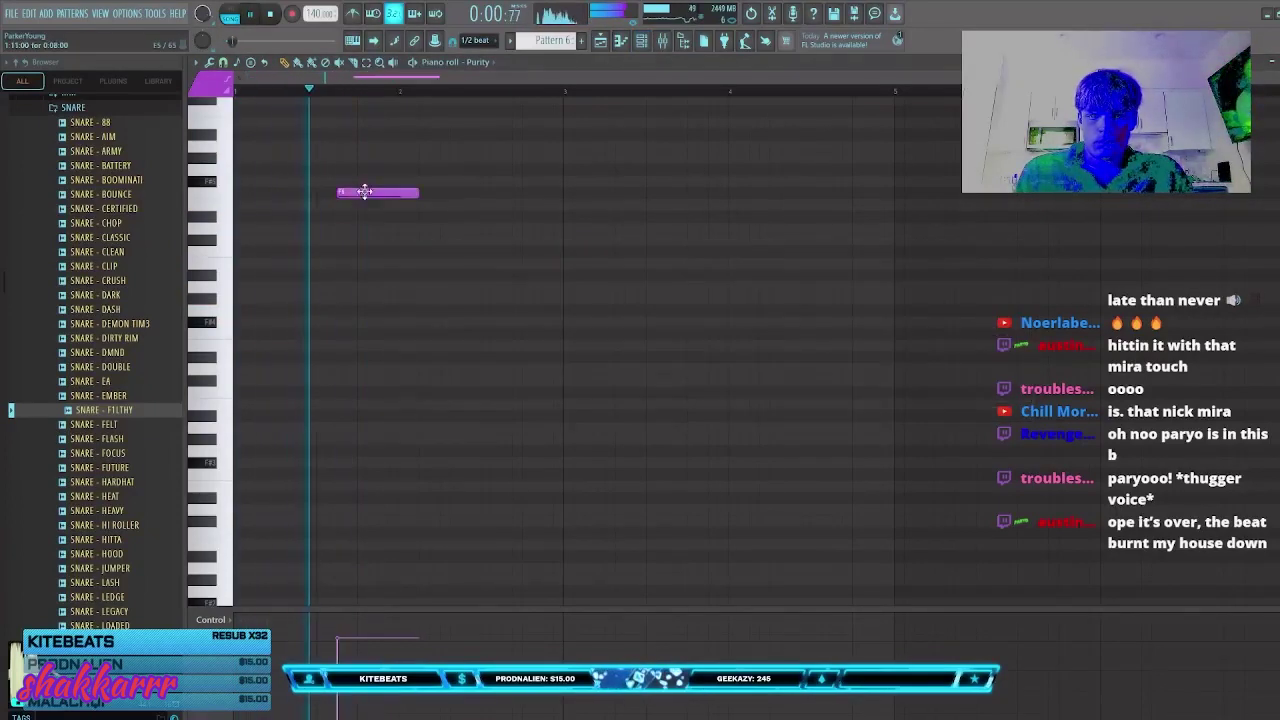
{"action": "right_click", "coordinate": [361, 193]}
{"action": "key", "text": "space"}
Step: Draw one-bar Purity notes: D#5 and G#4 at the start of bar 1, and C#5 on its fourth beat
{"action": "left_click_drag", "start_coordinate": [261, 217], "coordinate": [239, 219]}
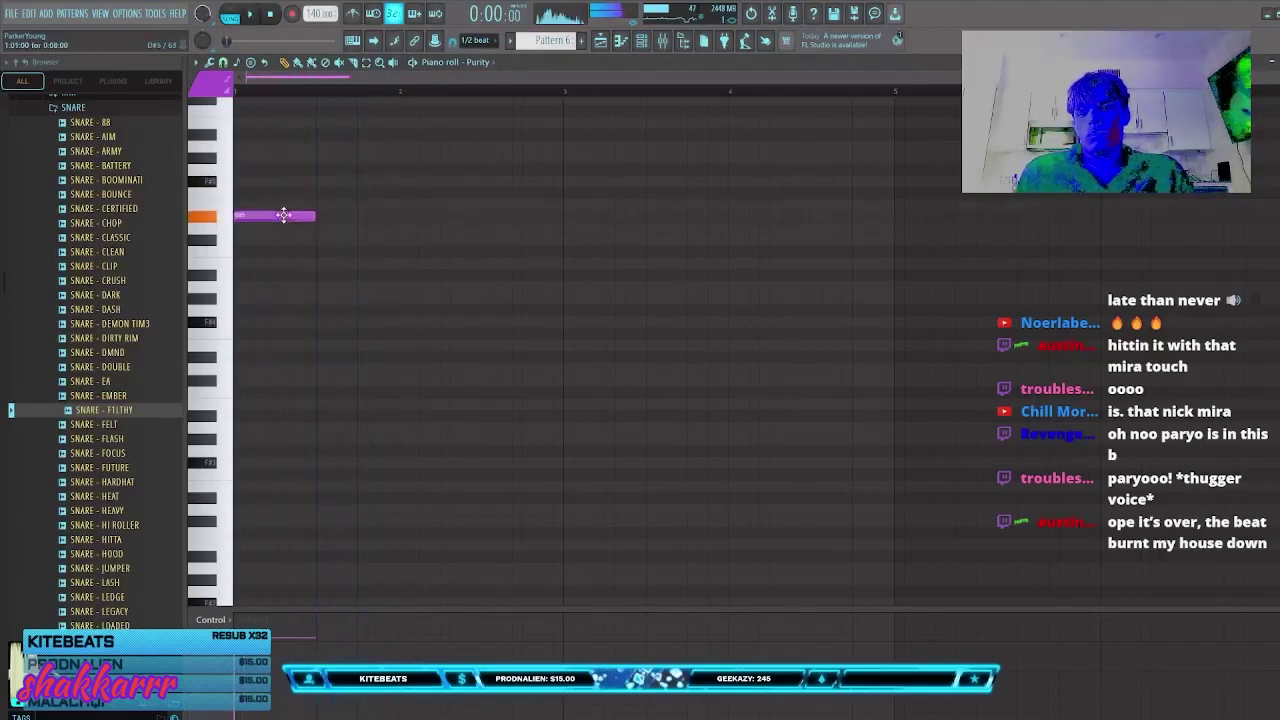
{"action": "left_click_drag", "start_coordinate": [427, 204], "coordinate": [372, 242]}
{"action": "left_click_drag", "start_coordinate": [405, 272], "coordinate": [437, 286]}
{"action": "right_click", "coordinate": [436, 288]}
{"action": "left_click", "coordinate": [294, 309]}
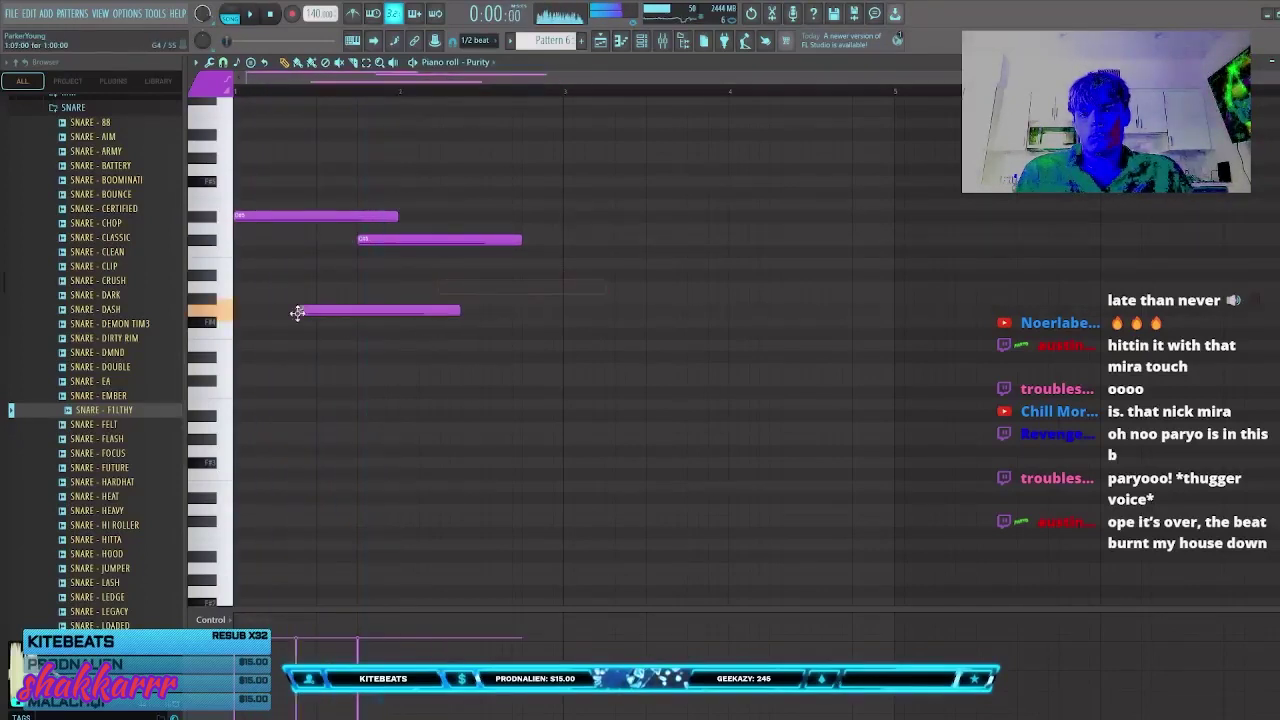
{"action": "left_click_drag", "start_coordinate": [294, 309], "coordinate": [234, 298]}
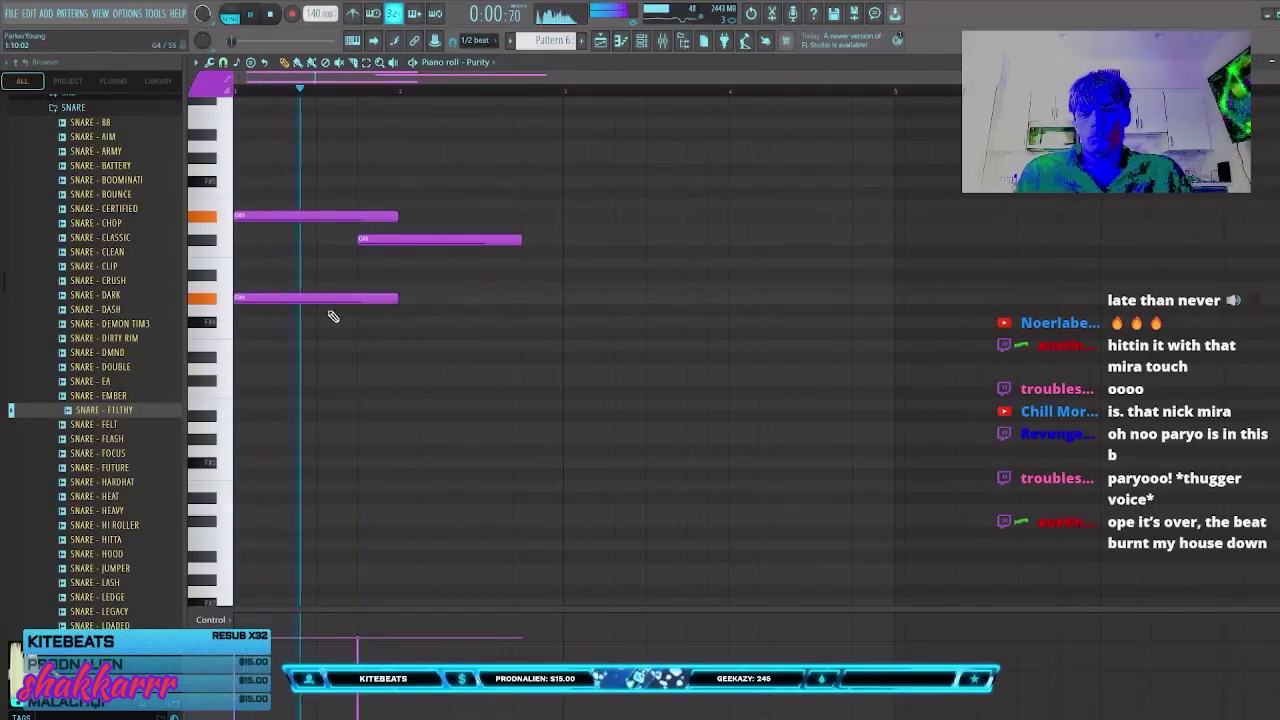
Step: Add one-bar notes F#4 on the third beat and E4 on the fourth beat of bar 1
{"action": "mouse_move", "coordinate": [352, 328]}
{"action": "left_mouse_down"}
{"action": "mouse_move", "coordinate": [407, 316]}
{"action": "mouse_move", "coordinate": [371, 321]}
{"action": "left_mouse_up"}
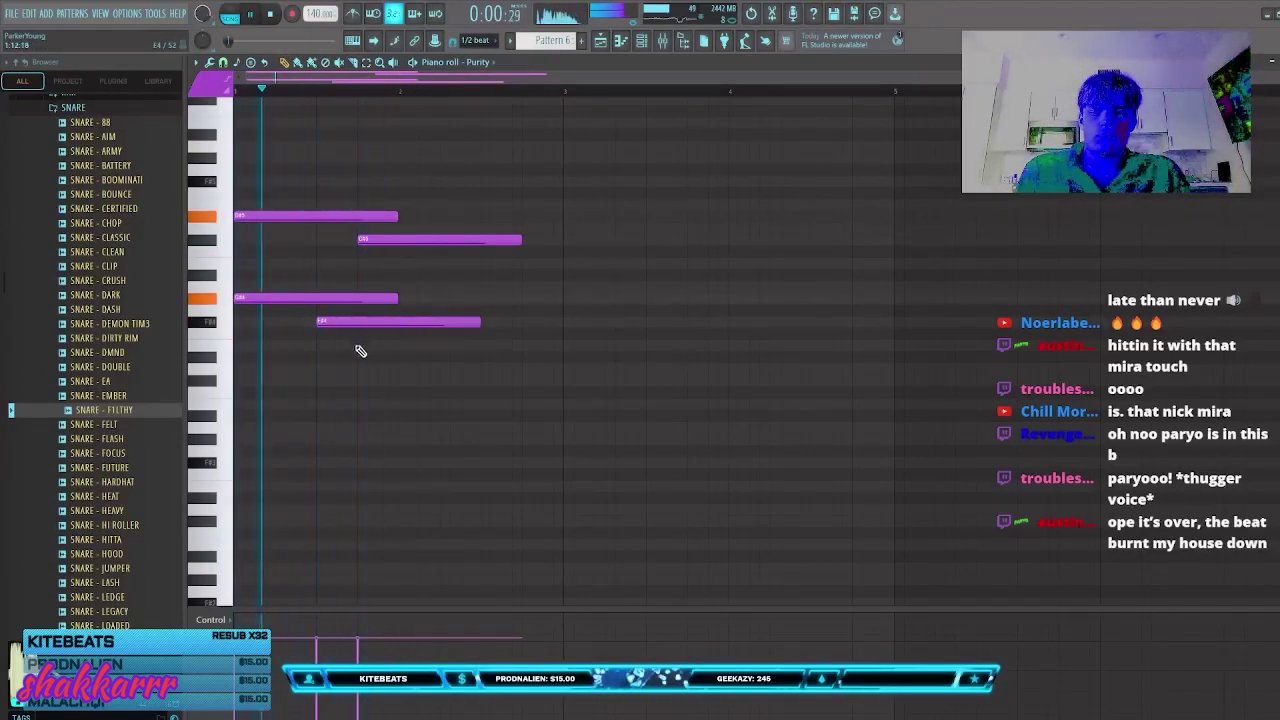
{"action": "left_click", "coordinate": [368, 357]}
{"action": "left_click_drag", "start_coordinate": [372, 355], "coordinate": [382, 345]}
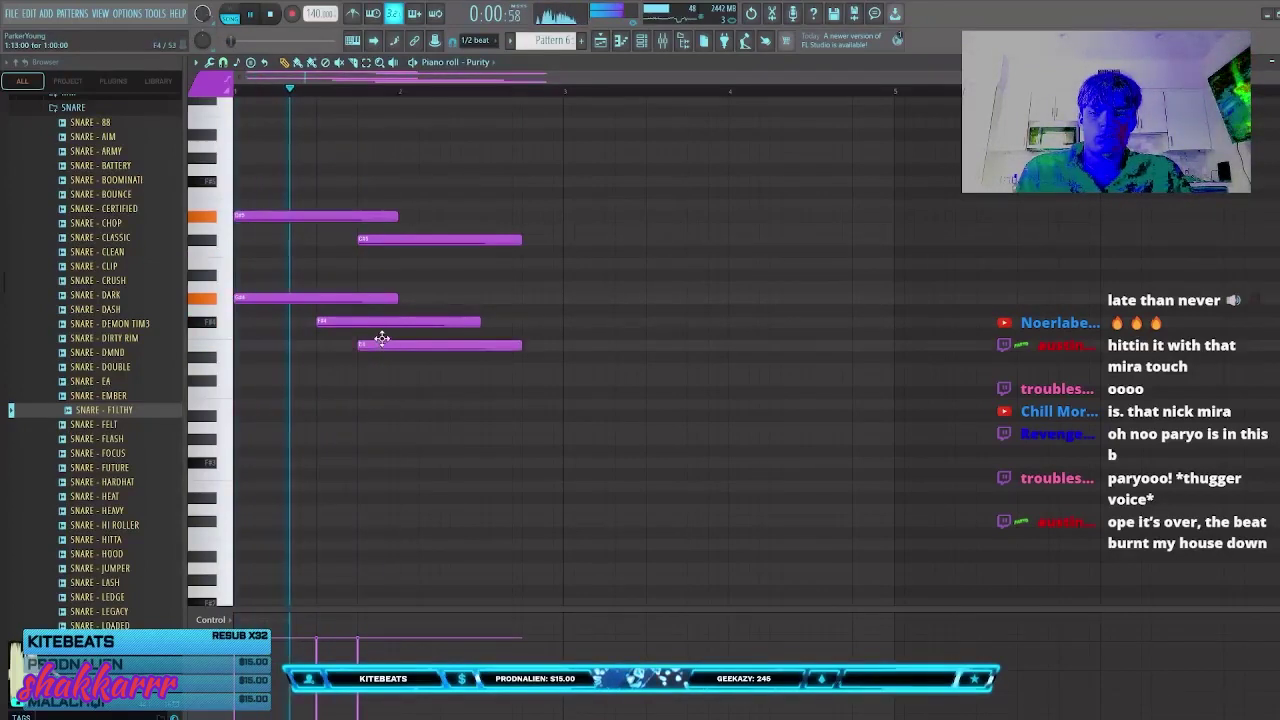
{"action": "left_click", "coordinate": [528, 390]}
{"action": "right_click", "coordinate": [527, 391]}
{"action": "key", "text": "space"}
Step: Add a C#4 note spanning bars 1 and 2 and extend the C#5 note to the start of bar 3
{"action": "left_click", "coordinate": [256, 383]}
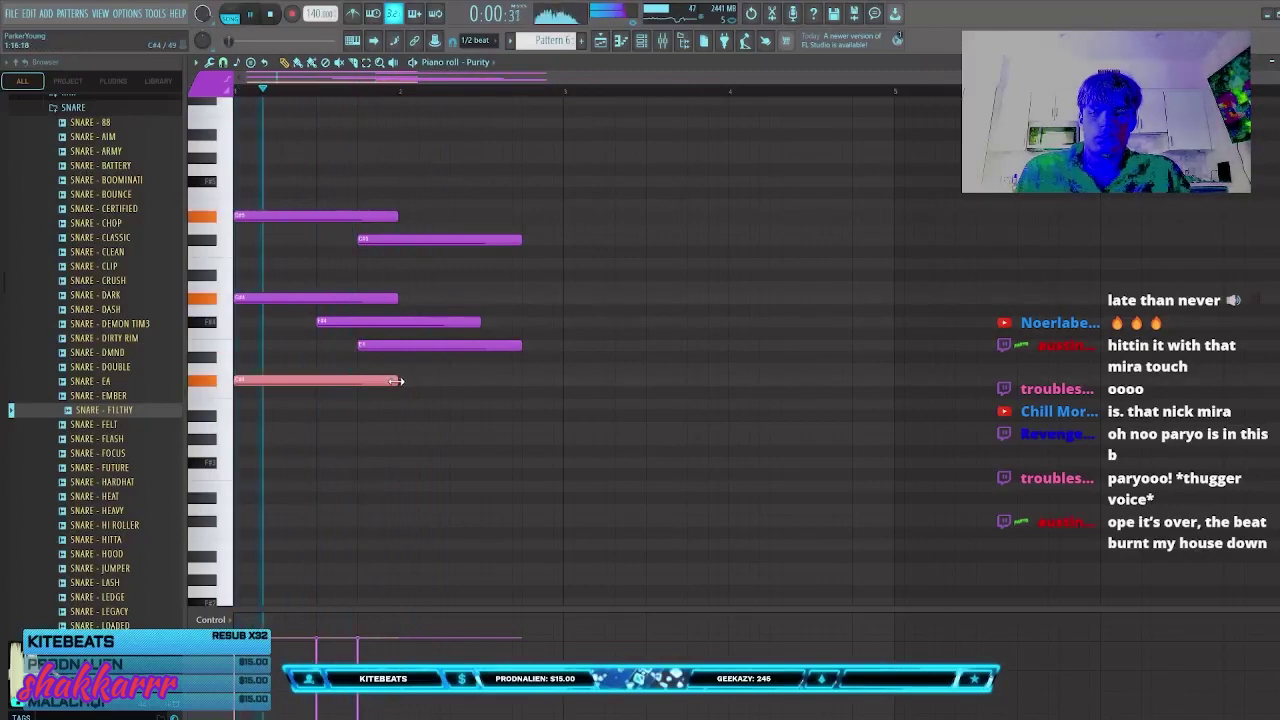
{"action": "left_click_drag", "start_coordinate": [397, 381], "coordinate": [563, 381]}
{"action": "left_click", "coordinate": [577, 416]}
{"action": "right_click", "coordinate": [577, 416]}
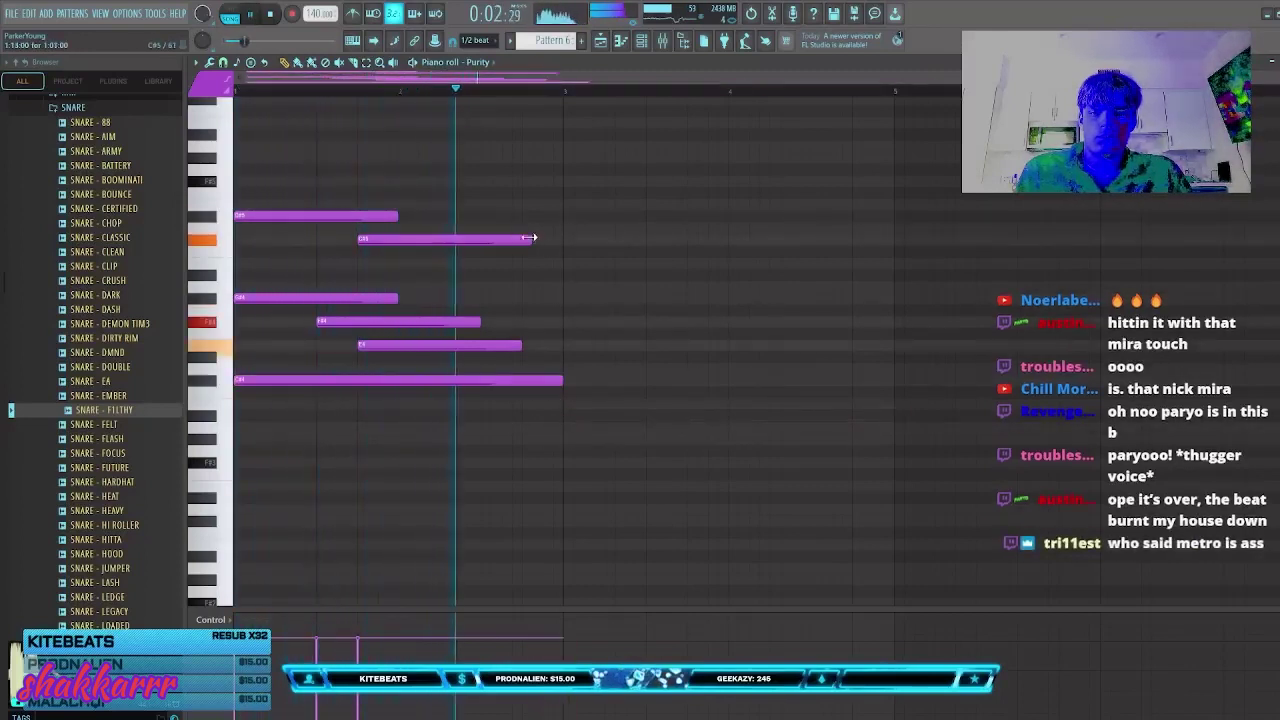
{"action": "left_click_drag", "start_coordinate": [530, 238], "coordinate": [563, 238]}
{"action": "left_click", "coordinate": [580, 263]}
{"action": "right_click", "coordinate": [586, 265]}
Step: Shorten the C#4 and E4 notes to end mid-bar 2 and add a D#4 note starting at that point
{"action": "left_click", "coordinate": [543, 471]}
{"action": "left_click_drag", "start_coordinate": [543, 471], "coordinate": [553, 440]}
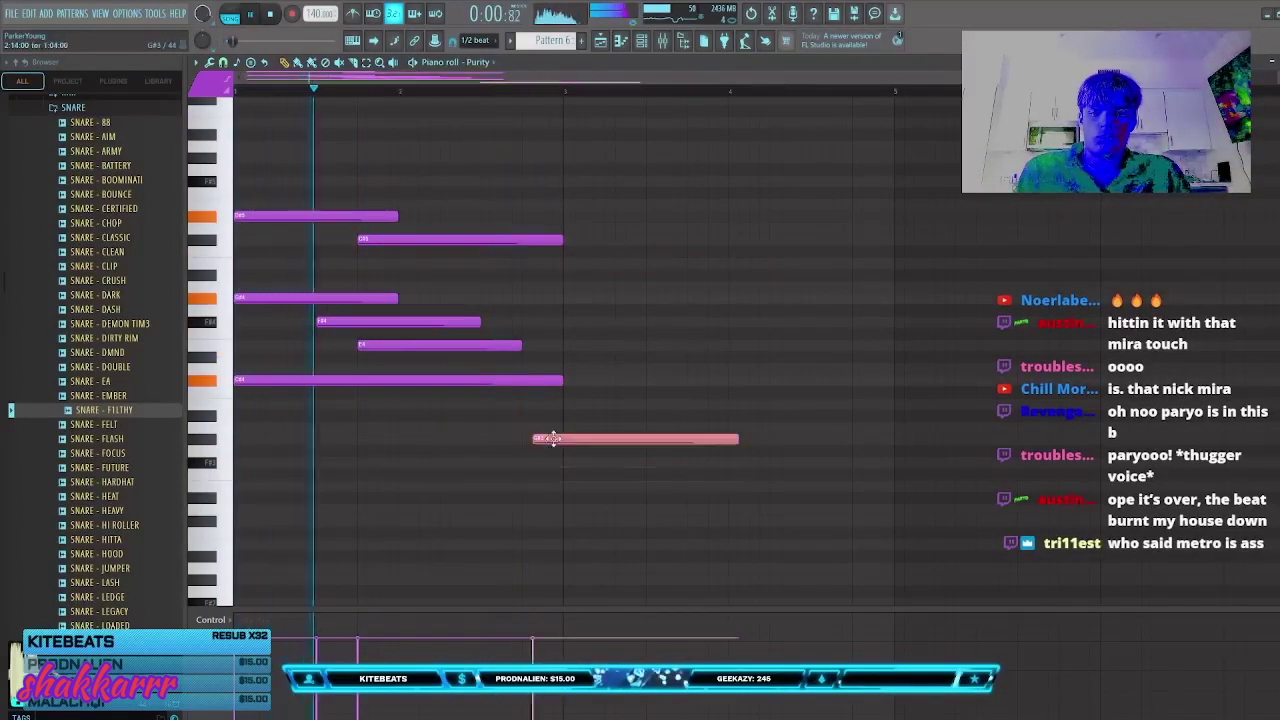
{"action": "right_click", "coordinate": [553, 440]}
{"action": "left_click_drag", "start_coordinate": [563, 379], "coordinate": [489, 354]}
{"action": "left_click", "coordinate": [489, 368]}
{"action": "left_click", "coordinate": [514, 411]}
{"action": "right_click", "coordinate": [514, 411]}
Step: Add an E4 note one and a half bars long at bar 3, and slice off the part of D#4 beyond bar 3
{"action": "key", "text": "c"}
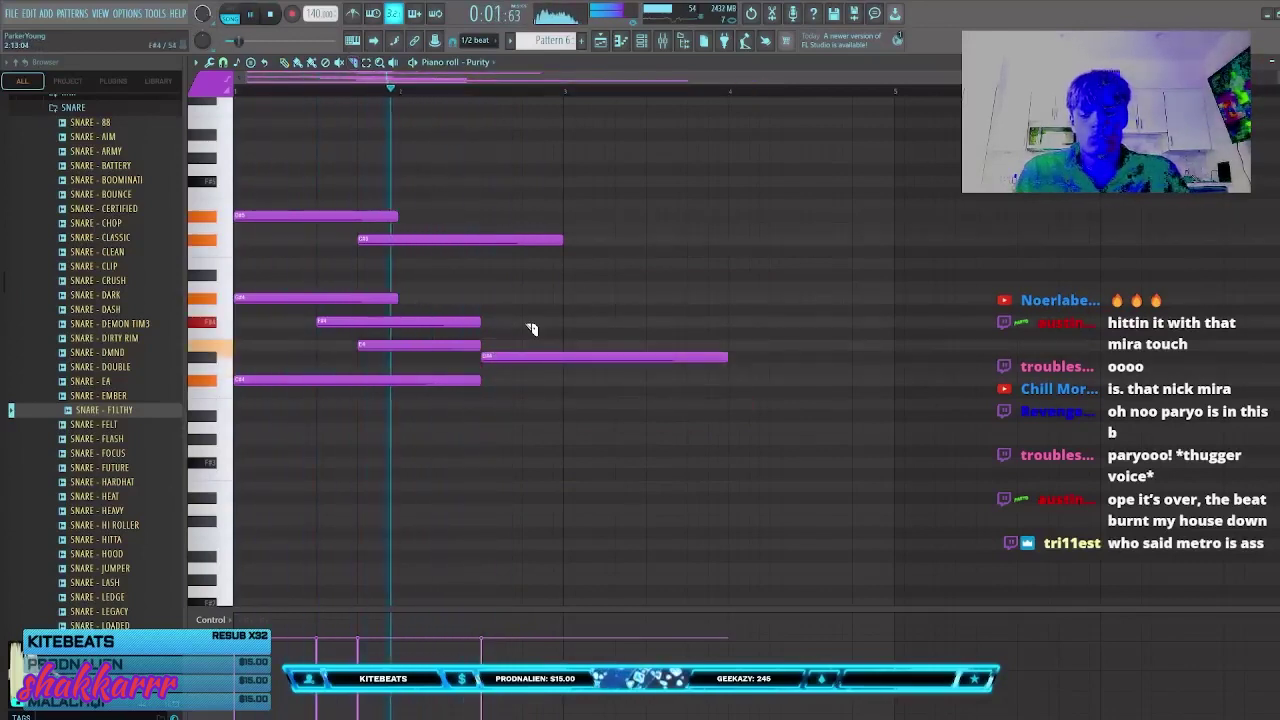
{"action": "left_click", "coordinate": [570, 347]}
{"action": "key", "text": "c"}
{"action": "left_click_drag", "start_coordinate": [575, 355], "coordinate": [574, 374]}
{"action": "left_click", "coordinate": [580, 359], "text": "ctrl"}
{"action": "right_click", "coordinate": [587, 359]}
Step: Add half-bar notes: F#4 in the second half of bar 4 and E5 at the start of bar 3
{"action": "left_click", "coordinate": [551, 356]}
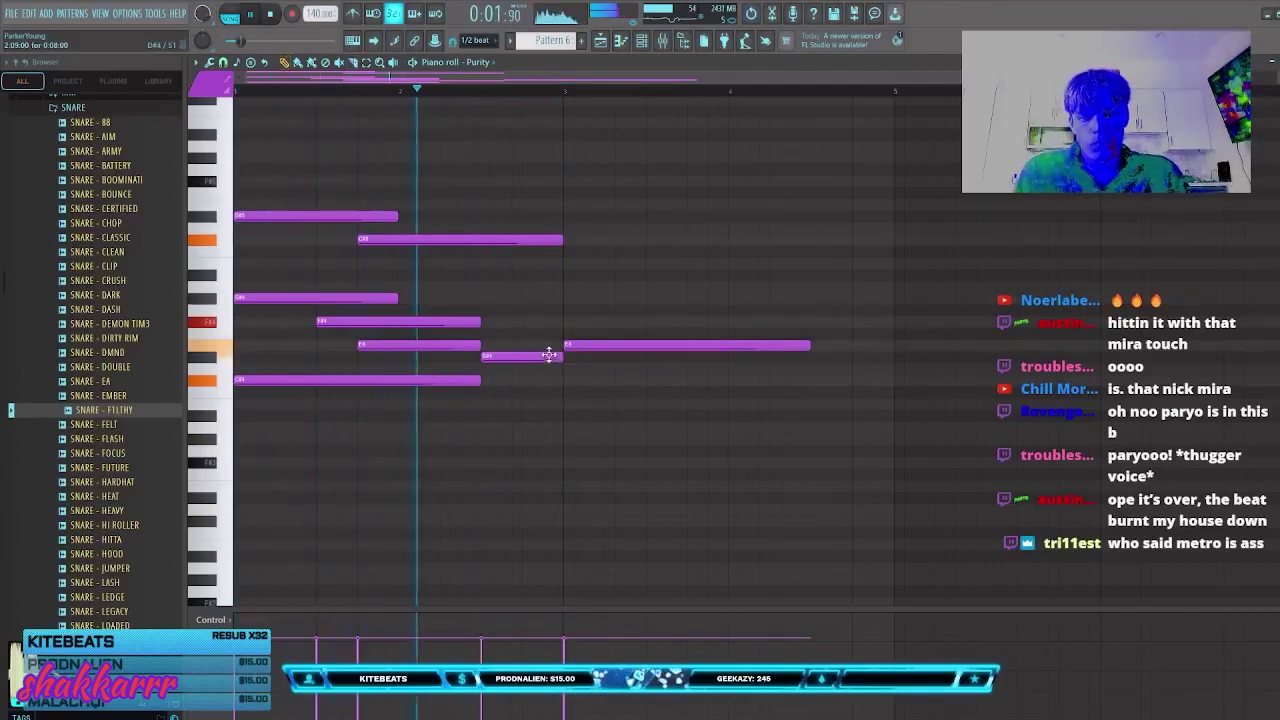
{"action": "left_click_drag", "start_coordinate": [813, 334], "coordinate": [813, 319]}
{"action": "key", "text": "space"}
{"action": "left_click_drag", "start_coordinate": [565, 227], "coordinate": [562, 202]}
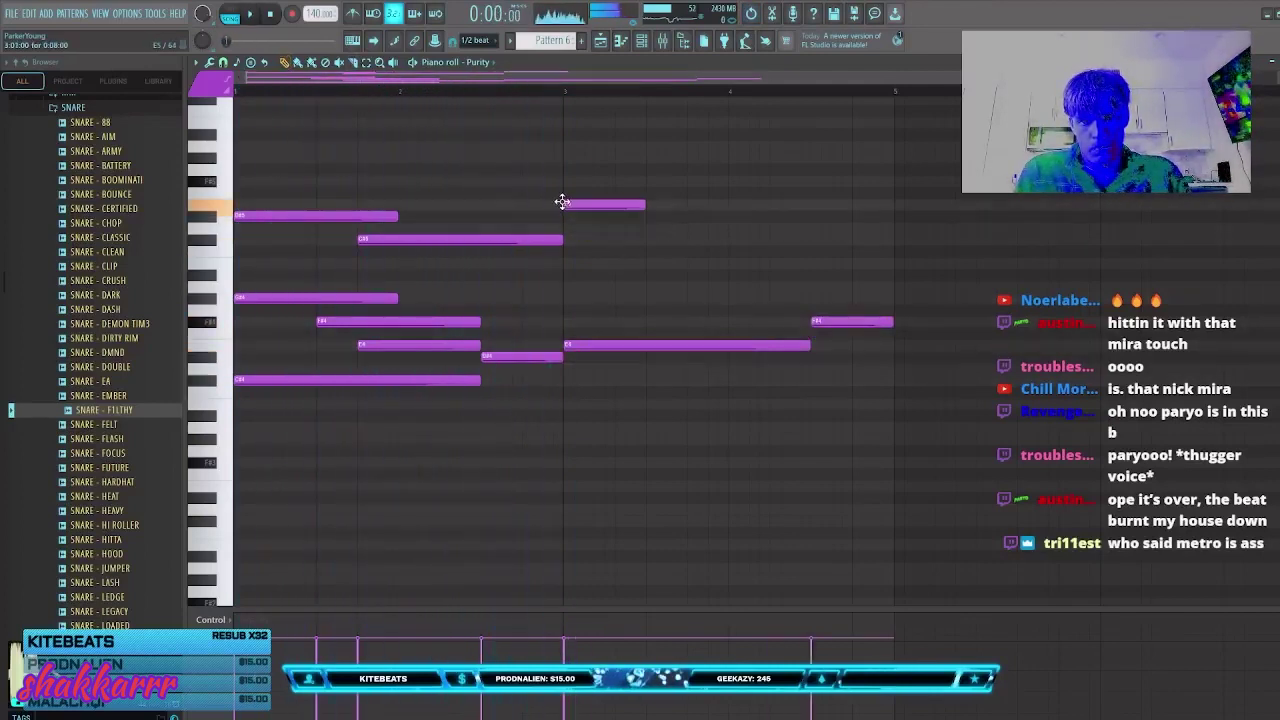
Step: Add half-bar D#5 and C#5 notes in bar 3, starting a quarter bar and half a bar in
{"action": "left_click", "coordinate": [616, 215]}
{"action": "key", "text": "space"}
{"action": "left_click", "coordinate": [656, 231]}
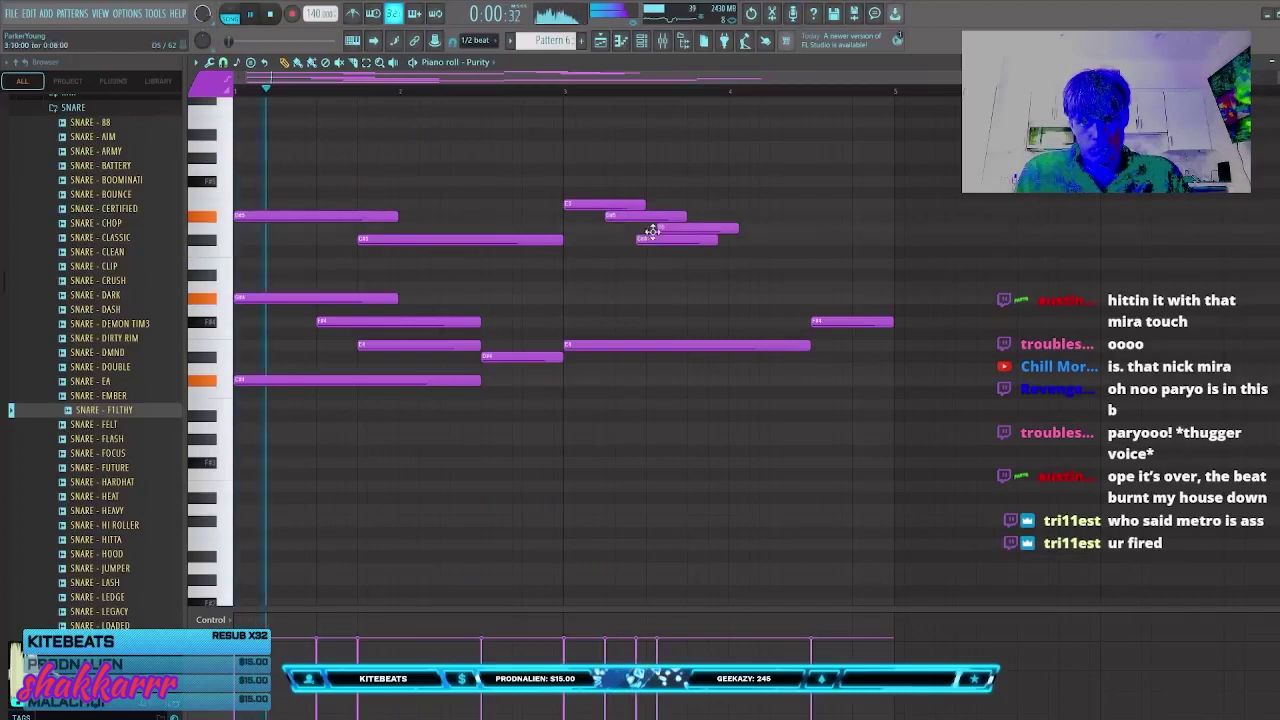
{"action": "right_click", "coordinate": [668, 230]}
{"action": "left_click_drag", "start_coordinate": [674, 240], "coordinate": [684, 240]}
Step: Add G#4 notes at bar 3's start and last quarter, extending the second into bar 4, plus a one-bar F#4 from mid-bar 3
{"action": "left_click_drag", "start_coordinate": [637, 286], "coordinate": [647, 286]}
{"action": "right_click", "coordinate": [652, 286]}
{"action": "mouse_move", "coordinate": [437, 338]}
{"action": "left_mouse_down"}
{"action": "mouse_move", "coordinate": [311, 281]}
{"action": "mouse_move", "coordinate": [592, 297]}
{"action": "left_mouse_up"}
{"action": "left_click", "coordinate": [698, 275]}
{"action": "right_click", "coordinate": [736, 280]}
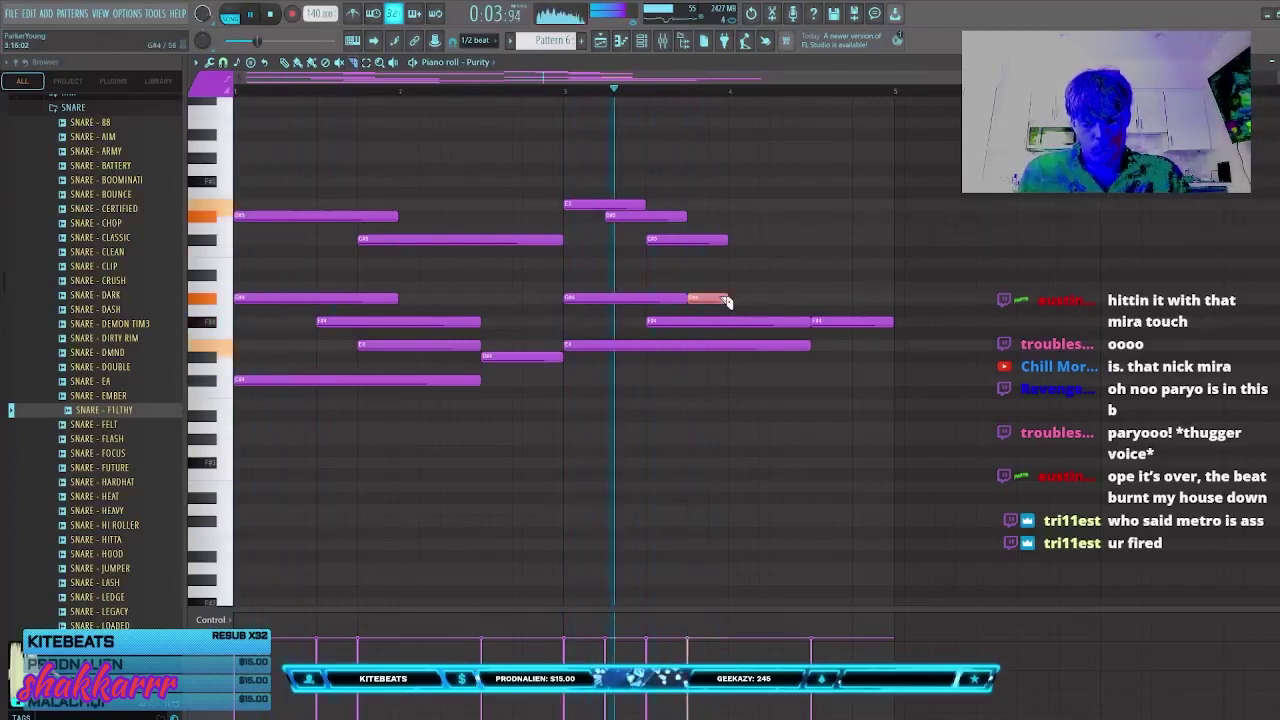
{"action": "left_click_drag", "start_coordinate": [727, 301], "coordinate": [862, 299]}
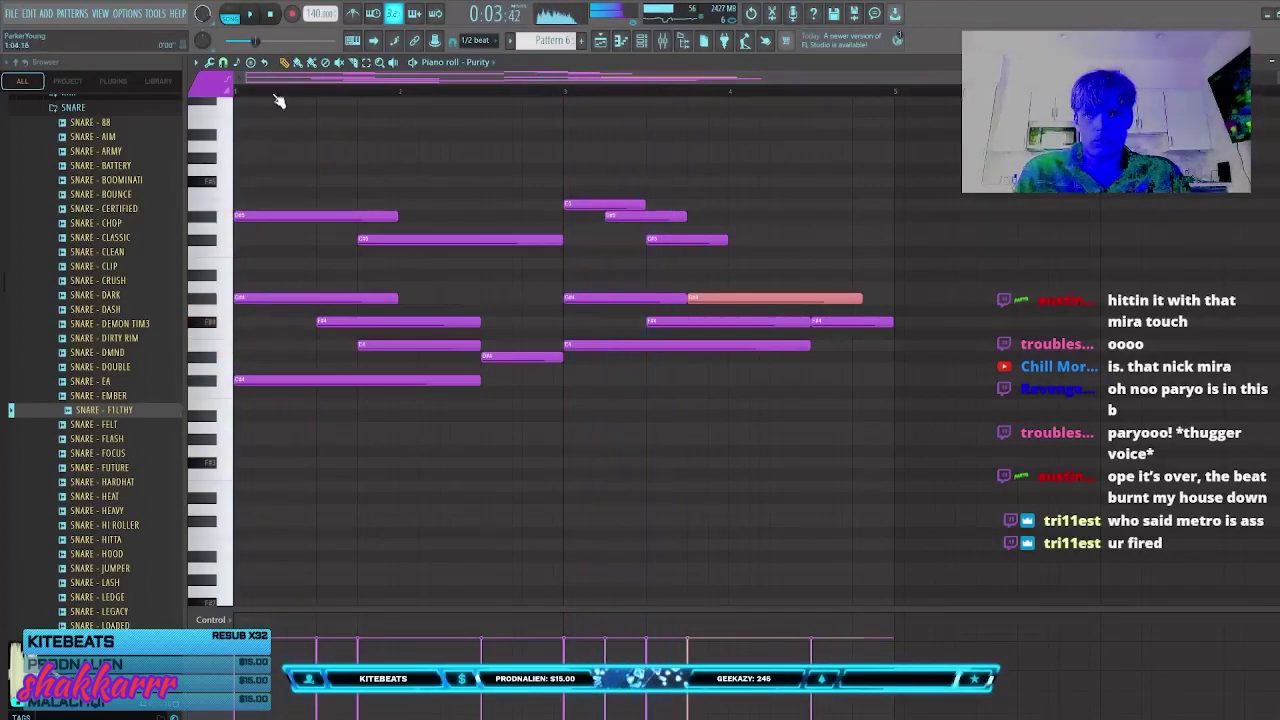
Step: Shorten the E5 and D#5 notes in bar 3 to a quarter bar each
{"action": "left_click_drag", "start_coordinate": [364, 136], "coordinate": [771, 170]}
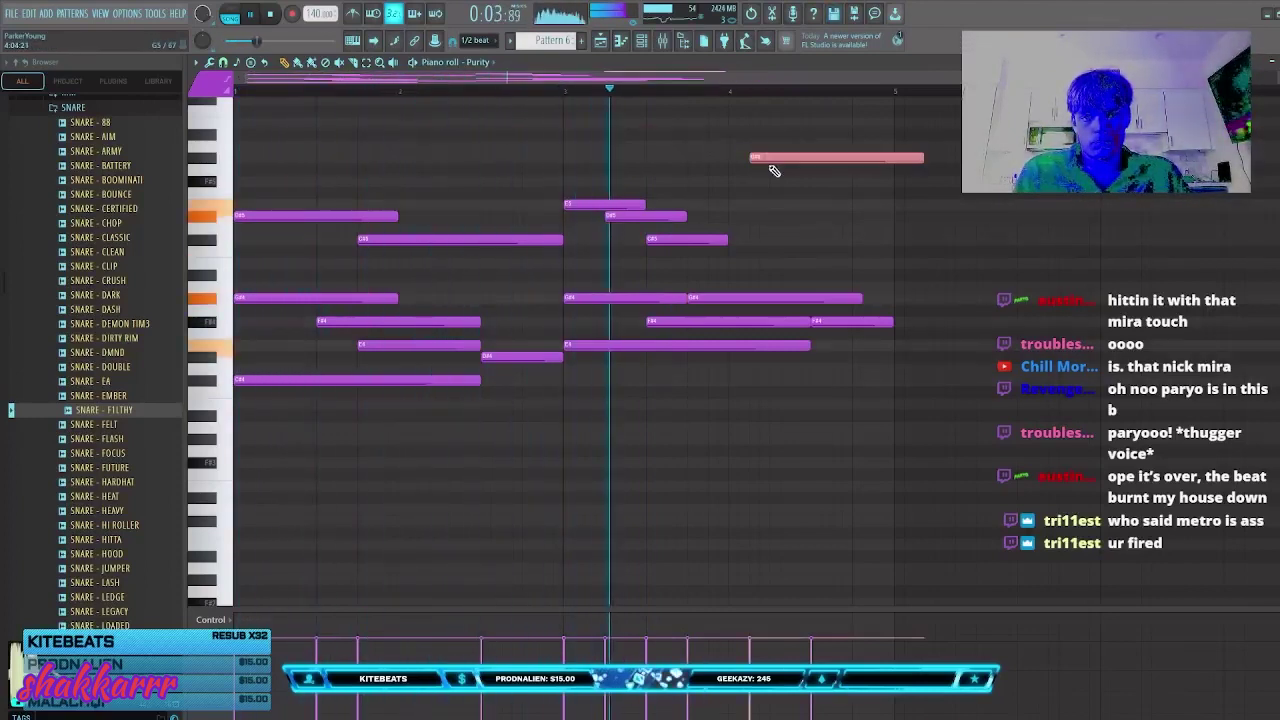
{"action": "right_click", "coordinate": [769, 161]}
{"action": "left_click_drag", "start_coordinate": [644, 205], "coordinate": [603, 205]}
{"action": "left_click_drag", "start_coordinate": [697, 222], "coordinate": [646, 217]}
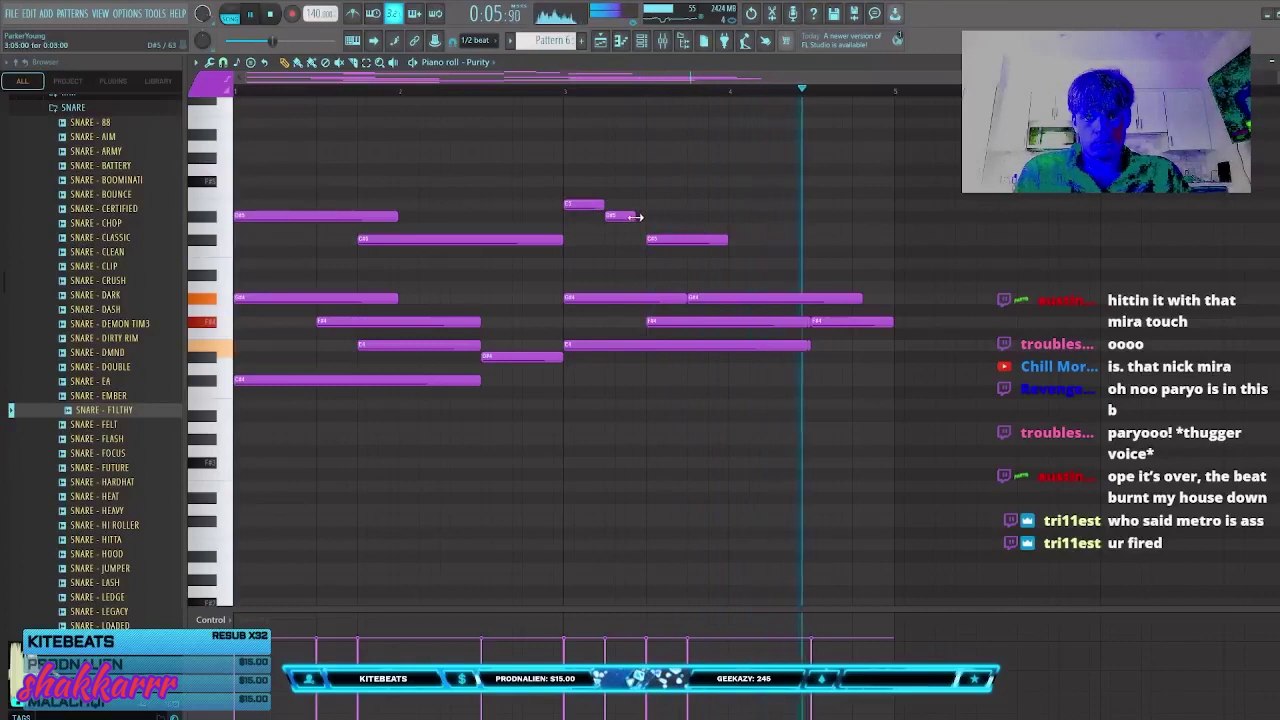
Step: Trim the second G#4 to mid-bar 4 and the last F#4 to a quarter bar, and add a closing quarter-bar E4
{"action": "key", "text": "space"}
{"action": "key", "text": "space"}
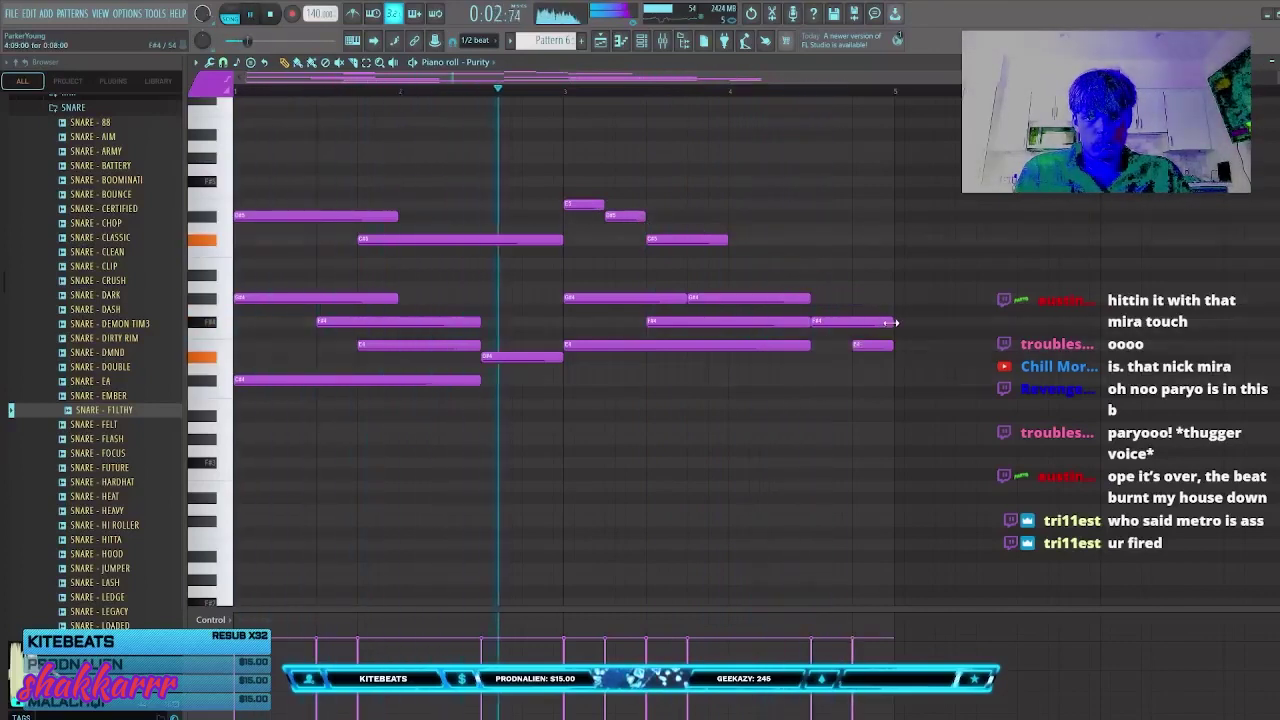
{"action": "mouse_move", "coordinate": [892, 321]}
{"action": "left_mouse_down"}
{"action": "mouse_move", "coordinate": [854, 321]}
{"action": "mouse_move", "coordinate": [883, 325]}
{"action": "mouse_move", "coordinate": [741, 267]}
{"action": "left_mouse_up"}
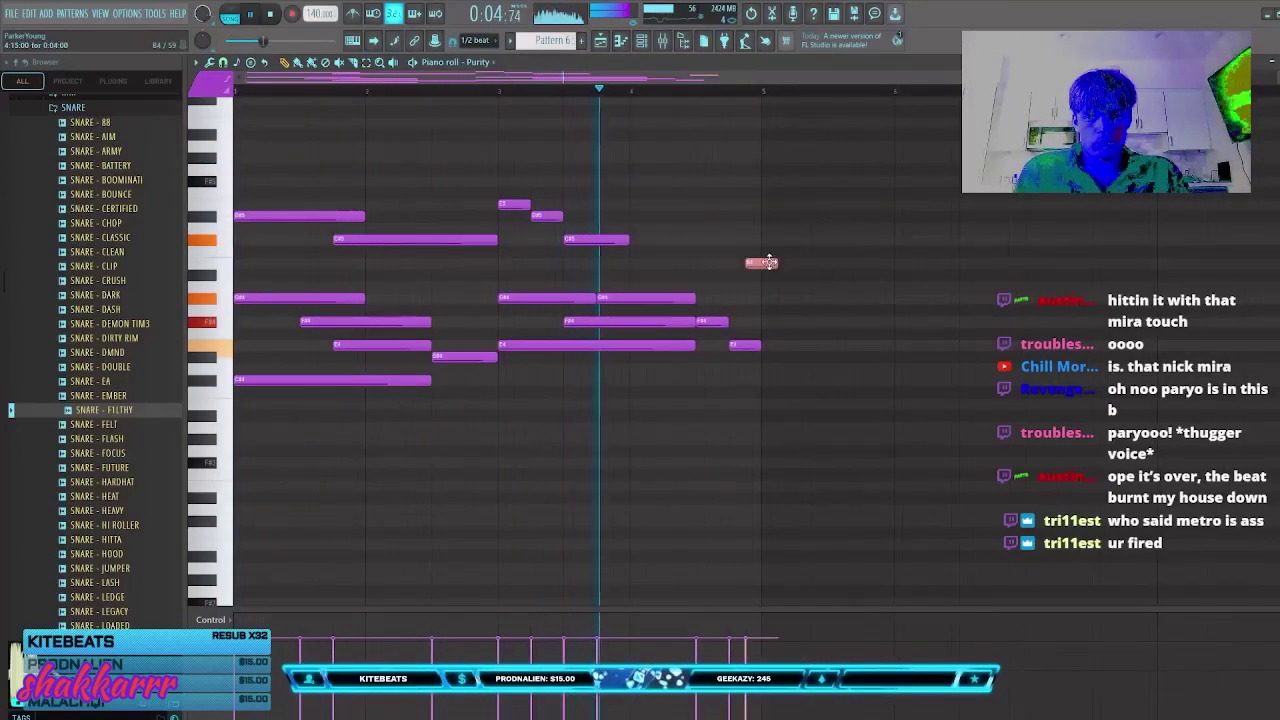
Step: Duplicate the four-bar melody into bars 5 to 8
{"action": "right_click", "coordinate": [762, 265]}
{"action": "key", "text": "ctrl+b"}
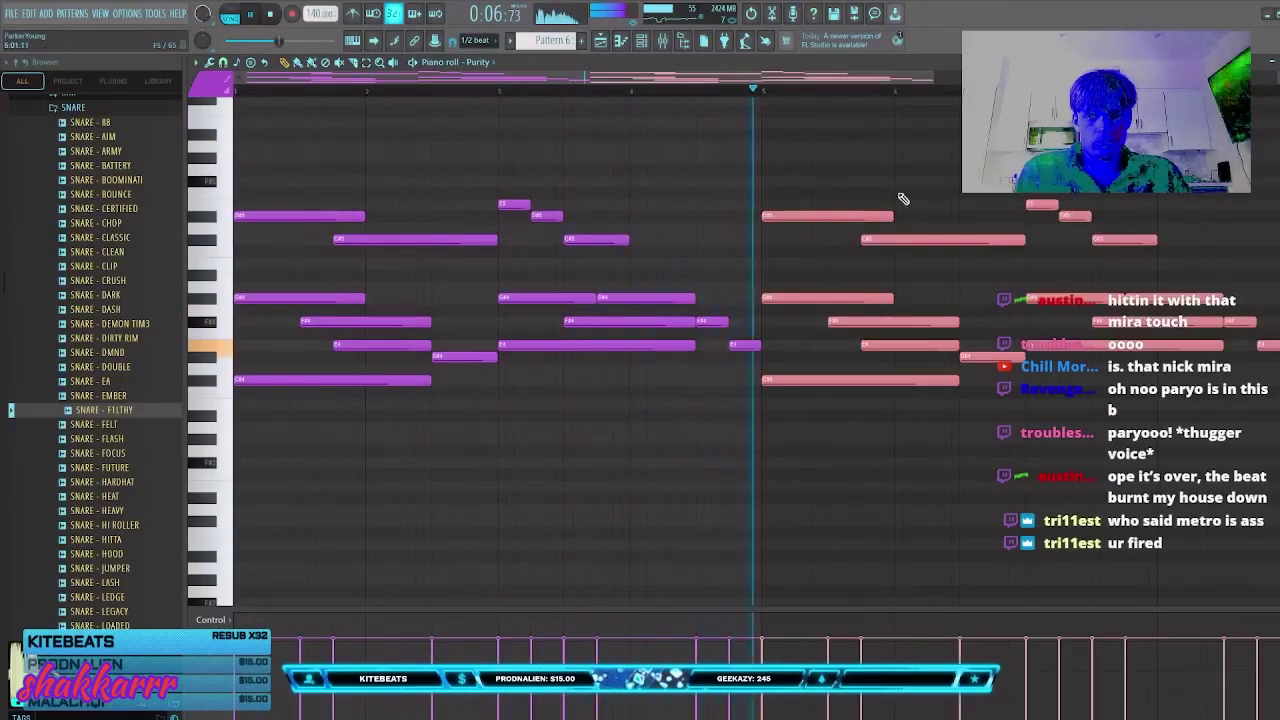
{"action": "left_click", "coordinate": [940, 169]}
{"action": "right_click", "coordinate": [942, 170]}
{"action": "scroll", "coordinate": [888, 165], "scroll_direction": "down", "scroll_amount": 1}
{"action": "left_click", "coordinate": [884, 159]}
{"action": "left_click", "coordinate": [880, 169]}
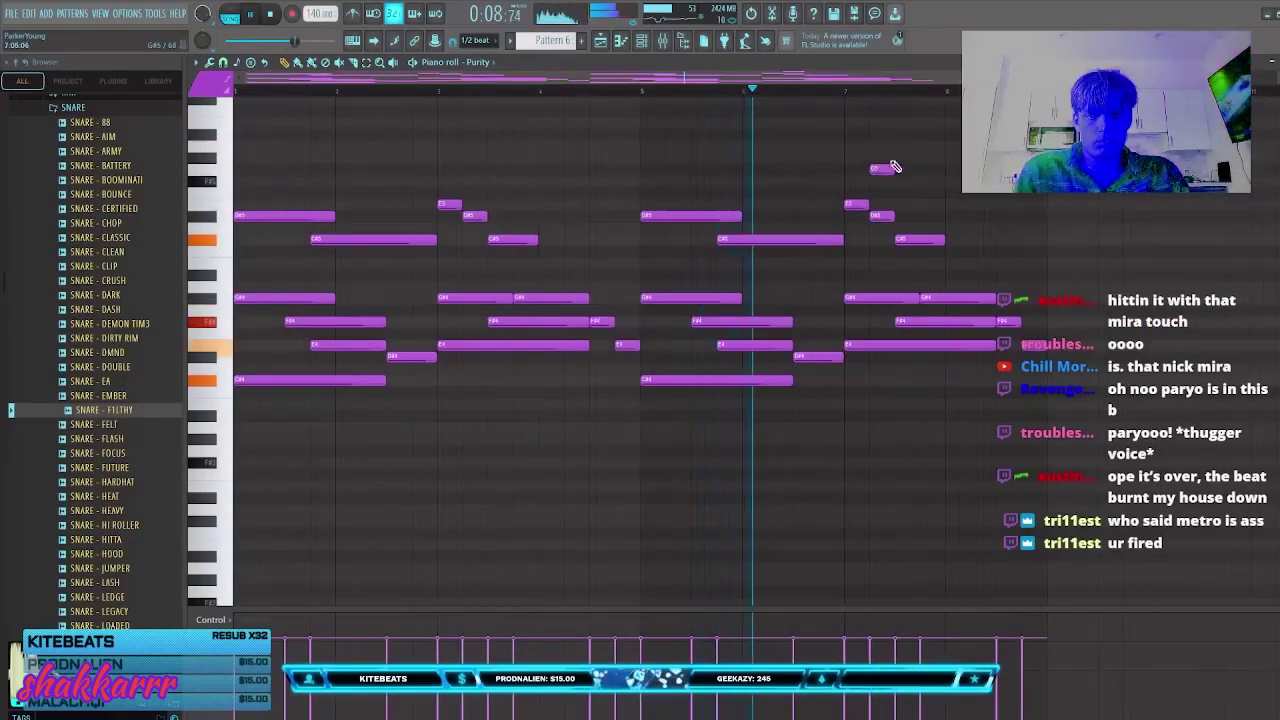
{"action": "right_click", "coordinate": [890, 169]}
Step: Add a three-quarter-bar D#6 at the start of bar 1 followed directly by a three-quarter-bar C#6
{"action": "key", "text": "space"}
{"action": "scroll", "coordinate": [291, 171], "scroll_direction": "up", "scroll_amount": 2}
{"action": "left_click_drag", "start_coordinate": [240, 172], "coordinate": [336, 169]}
{"action": "key", "text": "space"}
{"action": "key", "text": "space"}
{"action": "key", "text": "space"}
{"action": "left_click", "coordinate": [334, 182]}
{"action": "key", "text": "space"}
{"action": "key", "text": "space"}
{"action": "left_click", "coordinate": [360, 193]}
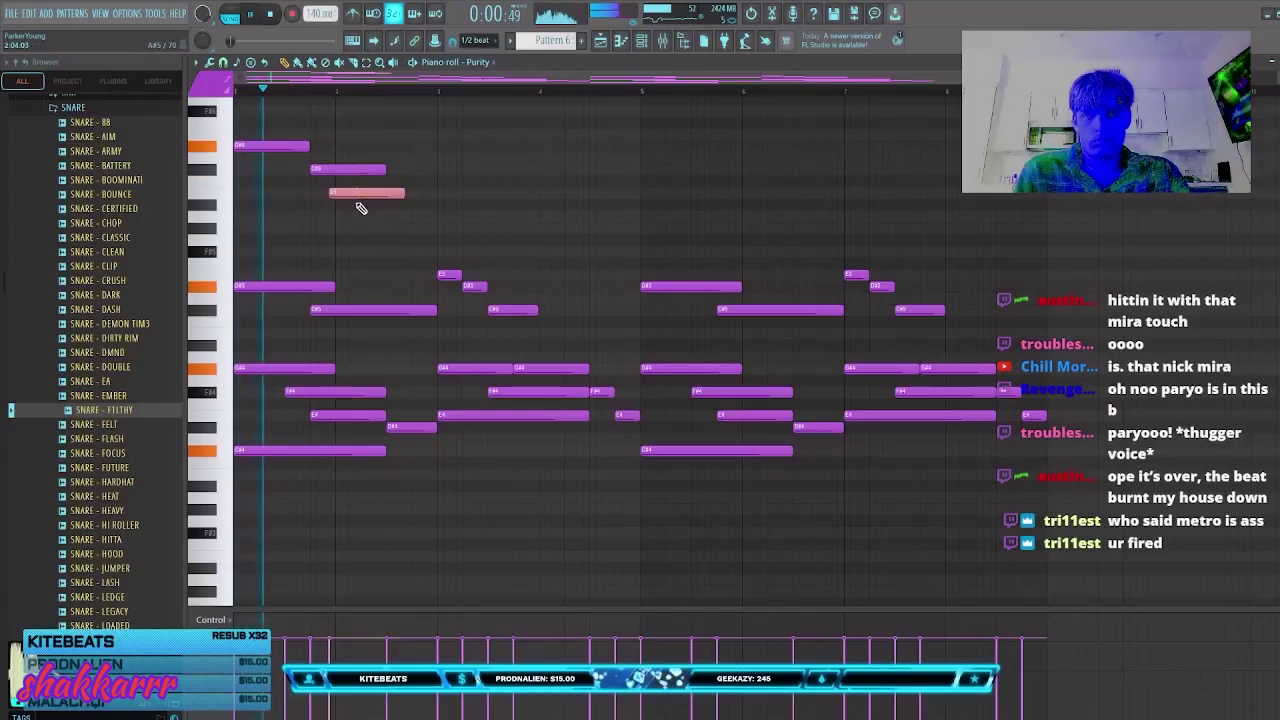
{"action": "left_click", "coordinate": [402, 190]}
{"action": "right_click", "coordinate": [403, 191]}
{"action": "left_click", "coordinate": [432, 173]}
{"action": "right_click", "coordinate": [436, 173]}
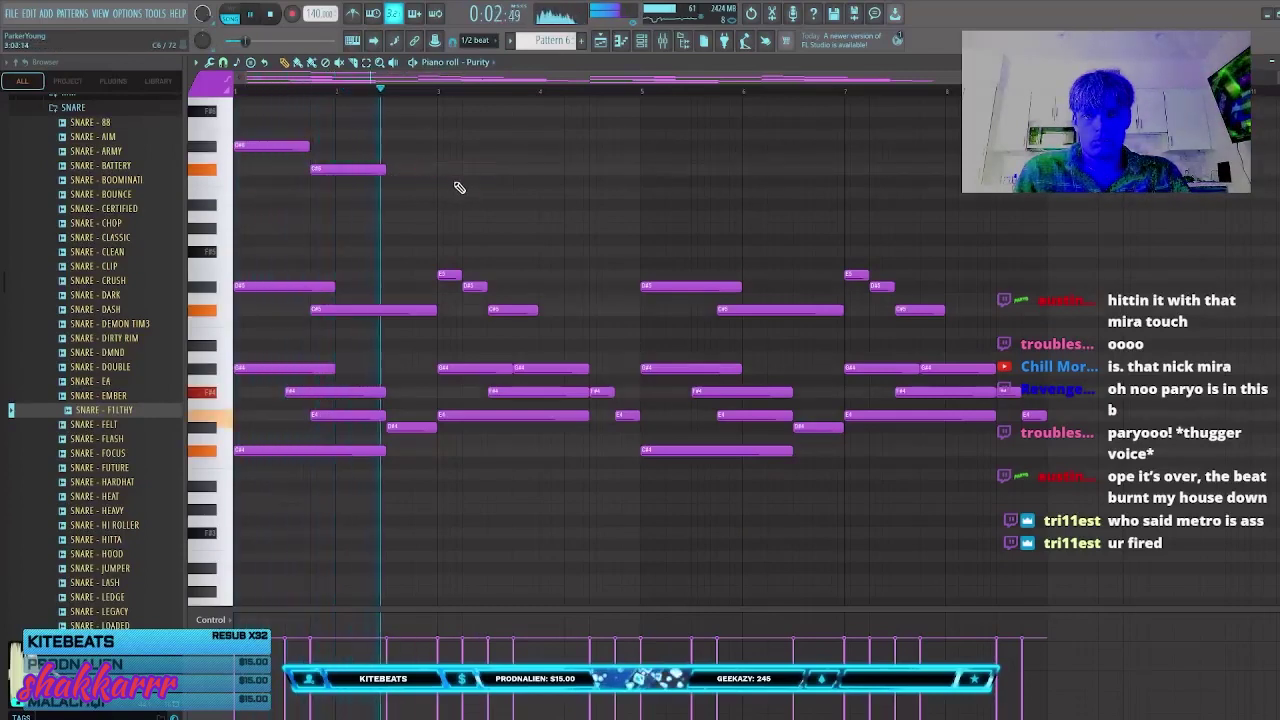
{"action": "left_click", "coordinate": [445, 170]}
{"action": "left_click", "coordinate": [470, 146]}
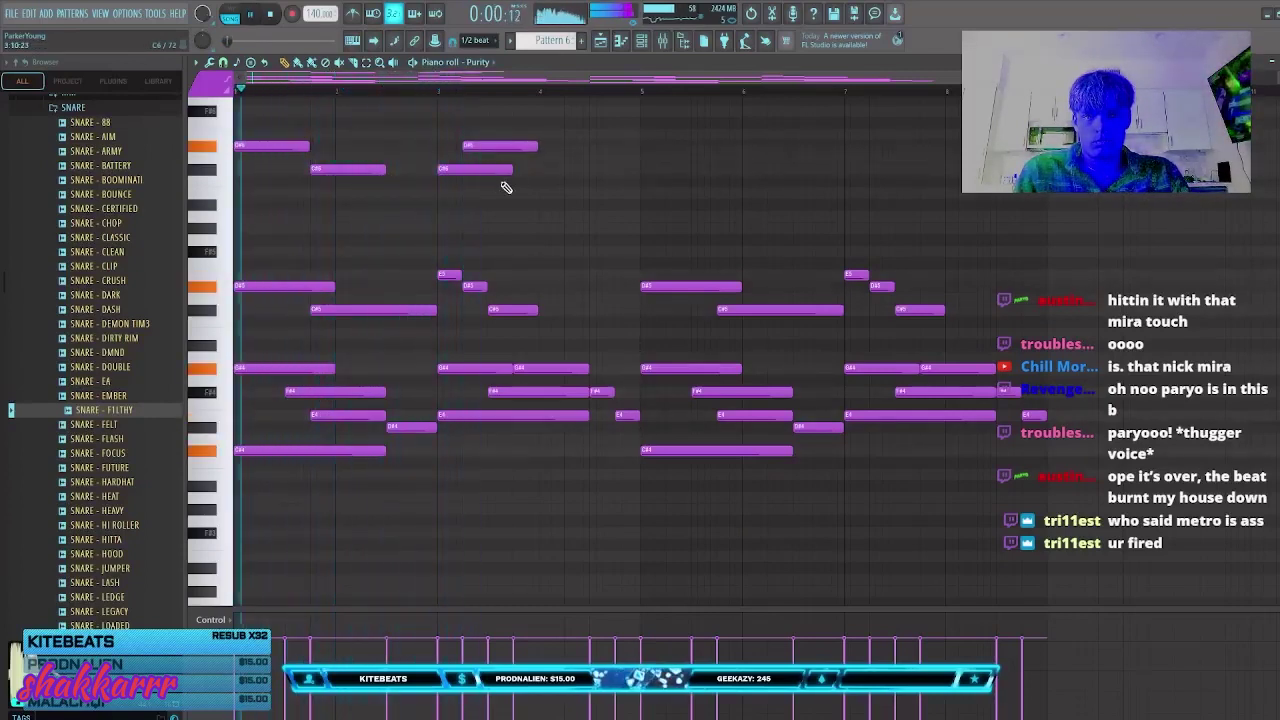
{"action": "key", "text": "space"}
{"action": "key", "text": "space"}
{"action": "left_click_drag", "start_coordinate": [474, 209], "coordinate": [491, 131]}
{"action": "key", "text": "Delete"}
{"action": "key", "text": "space"}
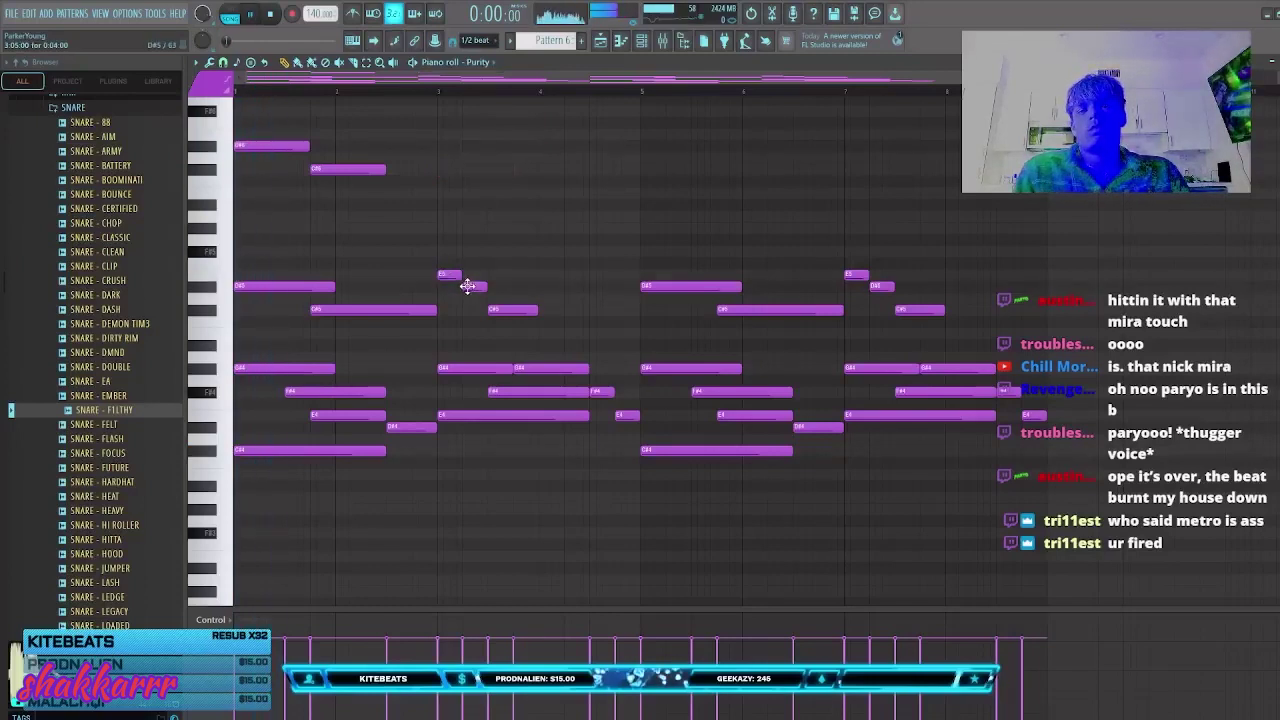
{"action": "left_click", "coordinate": [511, 157]}
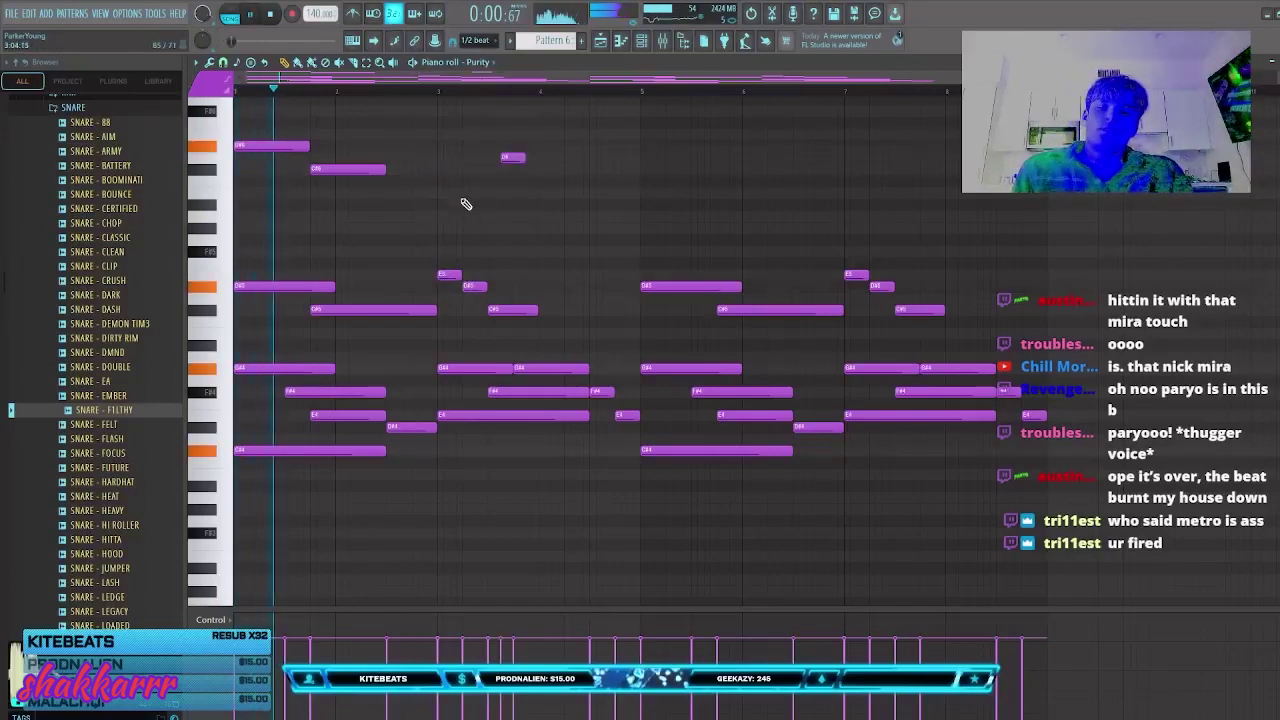
{"action": "right_click", "coordinate": [515, 155]}
Step: Copy the E5, D#5 and C#5 notes in bar 3 one octave up to E6, D#6 and C#6
{"action": "left_click_drag", "start_coordinate": [526, 326], "coordinate": [441, 246]}
{"action": "key", "text": "ctrl+b"}
{"action": "left_click_drag", "start_coordinate": [551, 275], "coordinate": [452, 145]}
{"action": "left_click", "coordinate": [448, 133]}
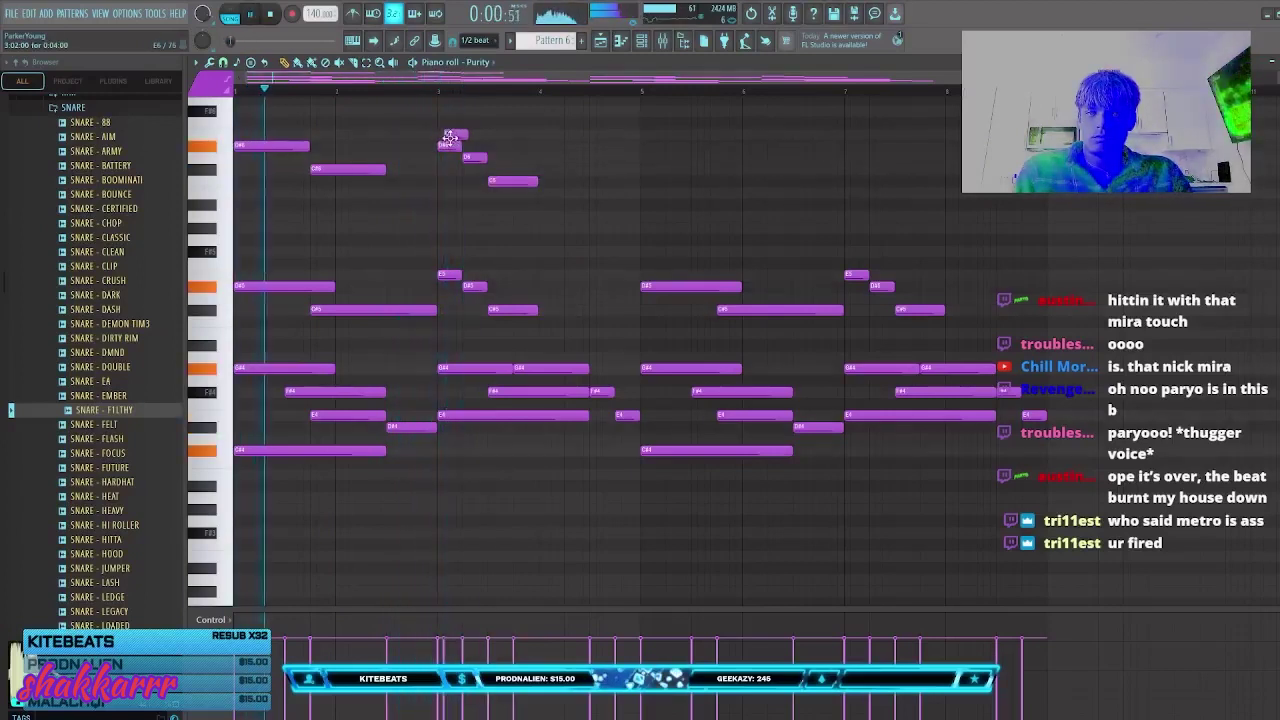
{"action": "right_click", "coordinate": [453, 135]}
Step: Add a G#5 from the last quarter of bar 3 to the end of bar 4, and duplicate the upper line into bars 5 to 8
{"action": "left_click_drag", "start_coordinate": [549, 209], "coordinate": [569, 227]}
{"action": "key", "text": "space"}
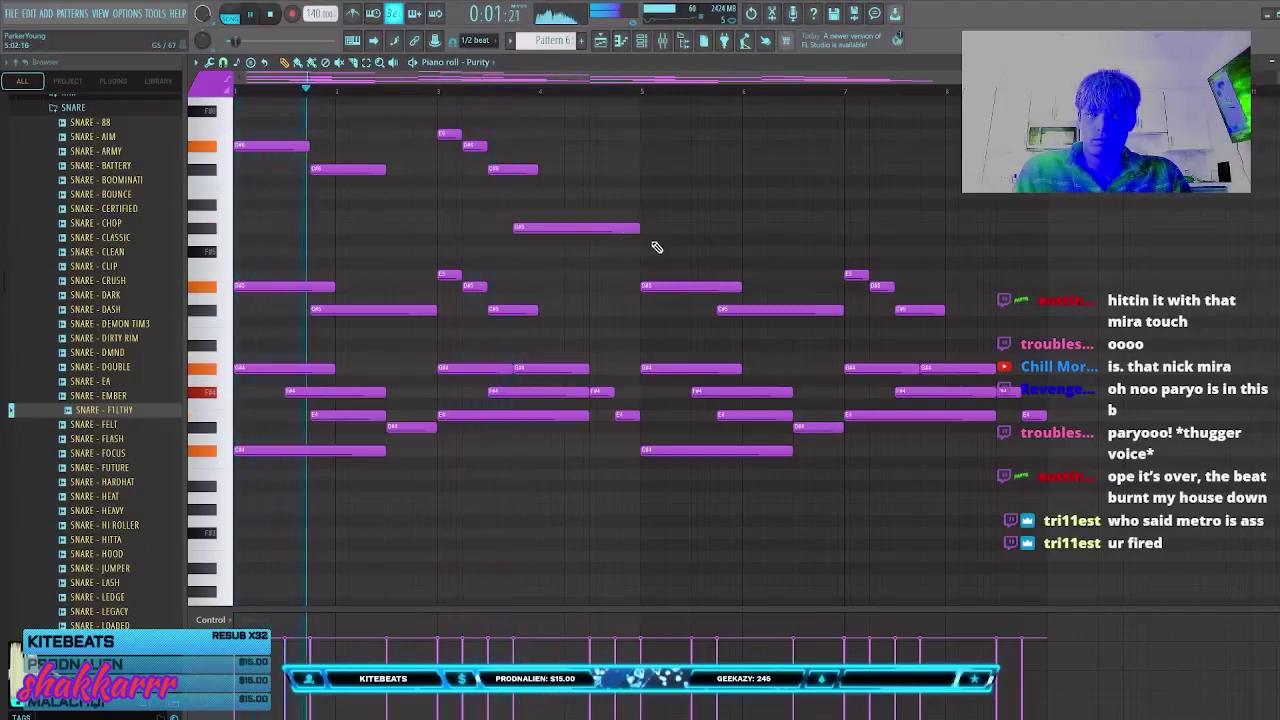
{"action": "left_click_drag", "start_coordinate": [656, 248], "coordinate": [245, 118]}
{"action": "key", "text": "ctrl+b"}
{"action": "left_click", "coordinate": [431, 240]}
{"action": "right_click", "coordinate": [431, 241]}
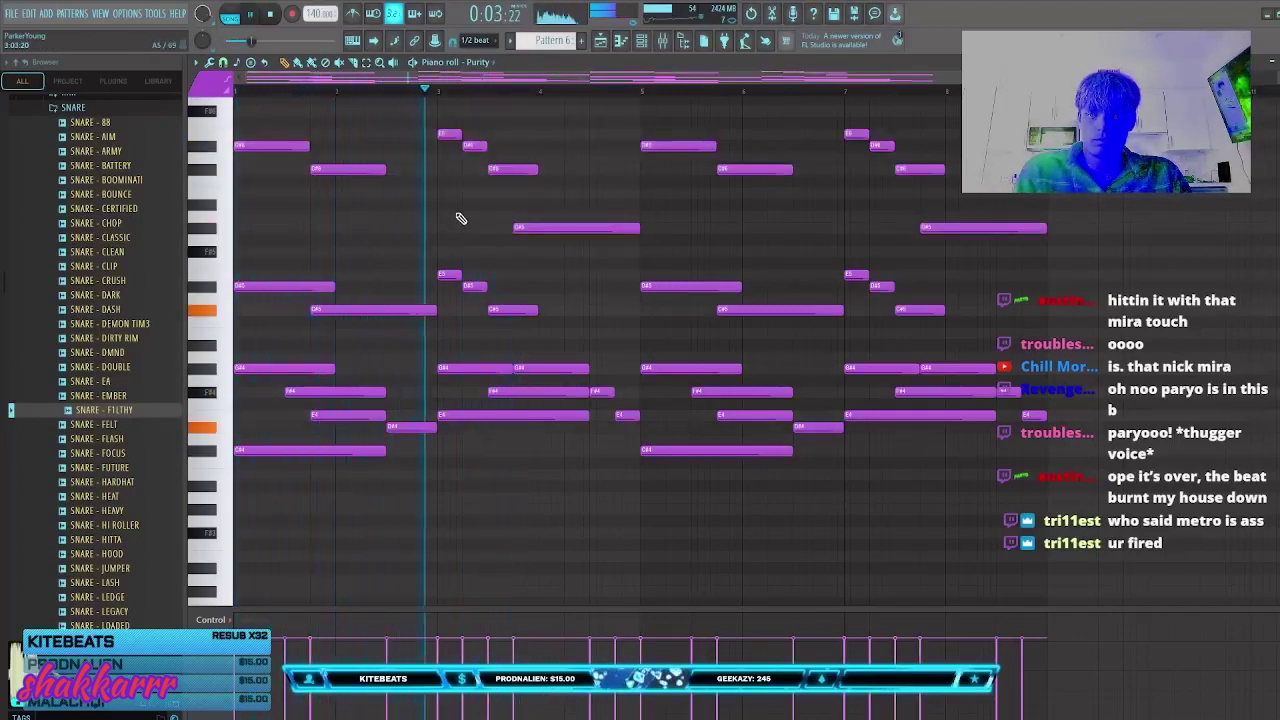
{"action": "left_click", "coordinate": [555, 204]}
{"action": "right_click", "coordinate": [595, 204]}
{"action": "left_click", "coordinate": [624, 194]}
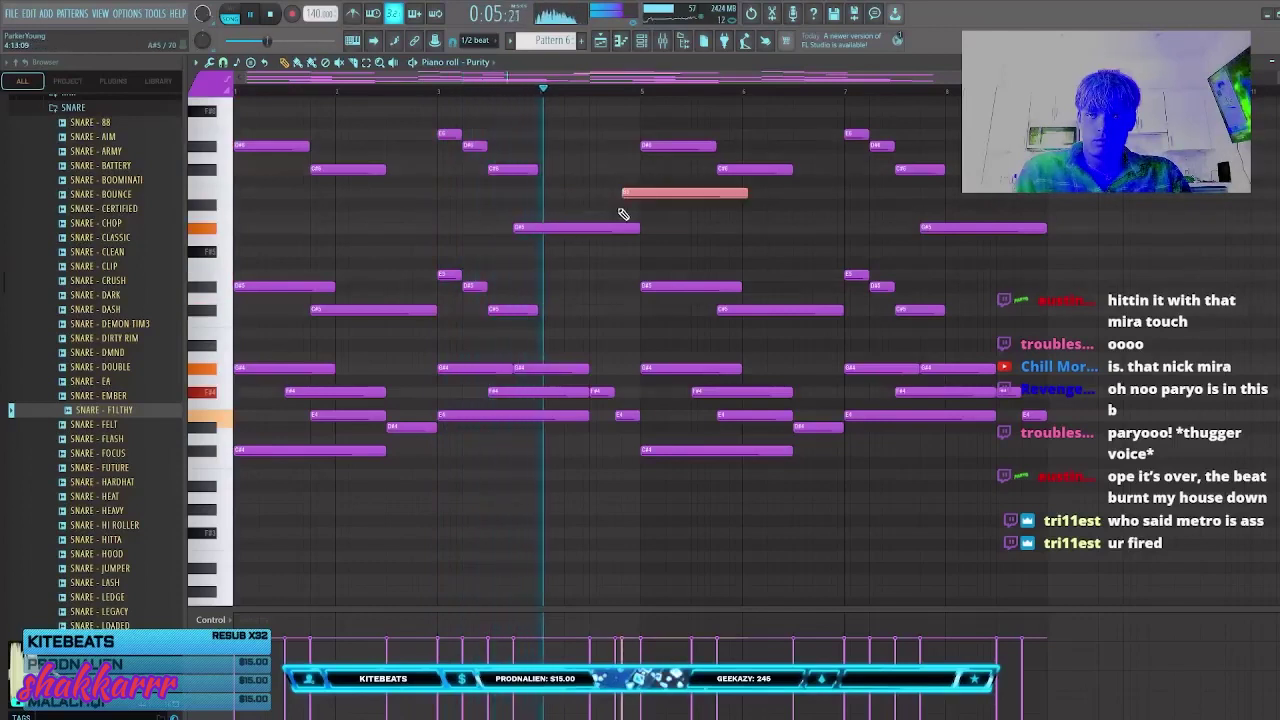
{"action": "key", "text": "space"}
Step: Add a descending run from the start of bar 3: a quarter-bar G#5, a half-bar F#5 and a half-bar E5
{"action": "left_click_drag", "start_coordinate": [437, 207], "coordinate": [472, 241]}
{"action": "key", "text": "space"}
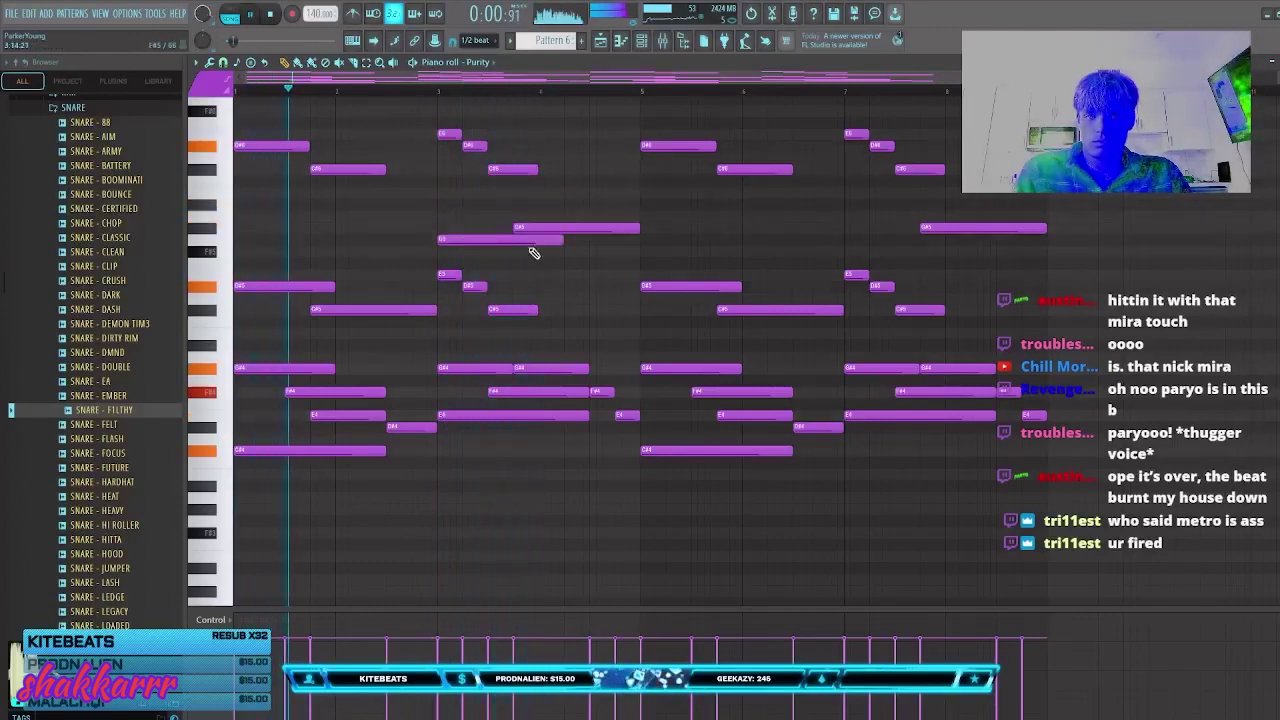
{"action": "left_click_drag", "start_coordinate": [561, 240], "coordinate": [470, 239]}
{"action": "key", "text": "space"}
{"action": "key", "text": "space"}
{"action": "left_click_drag", "start_coordinate": [545, 278], "coordinate": [447, 221]}
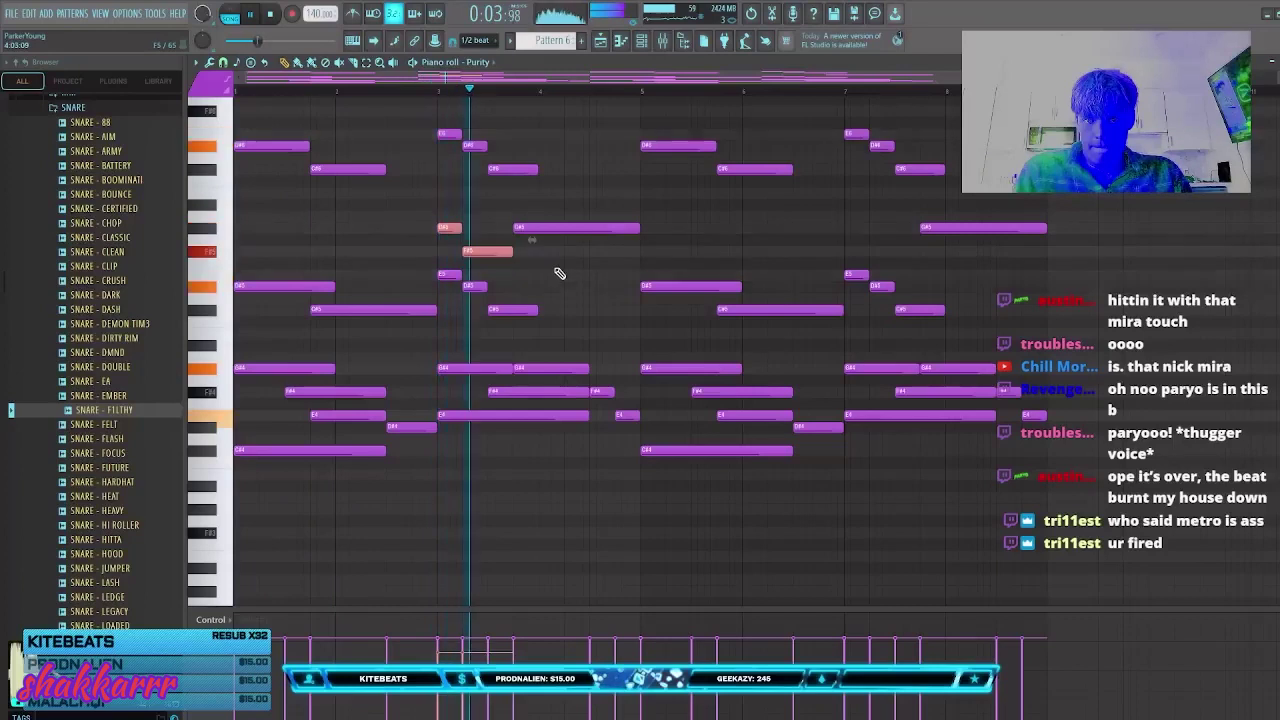
{"action": "left_click", "coordinate": [516, 275]}
{"action": "key", "text": "space"}
{"action": "key", "text": "space"}
{"action": "left_click", "coordinate": [594, 311]}
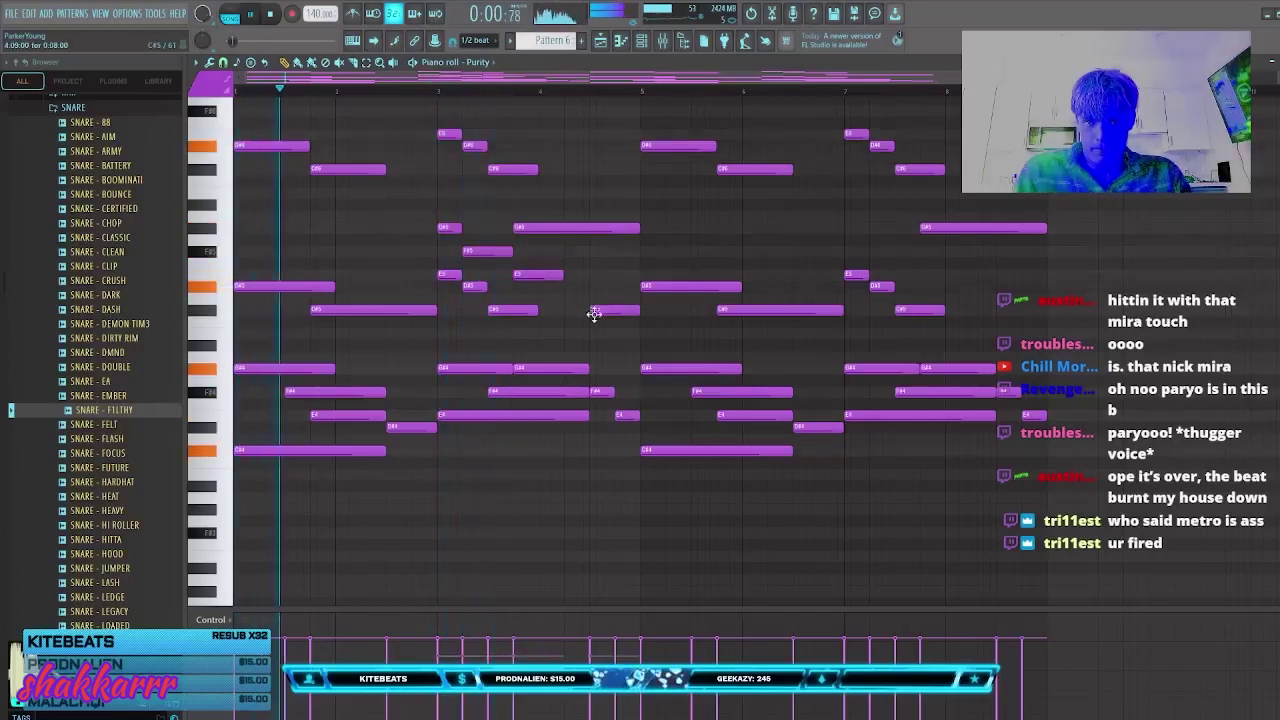
{"action": "mouse_move", "coordinate": [594, 313]}
{"action": "left_mouse_down"}
{"action": "mouse_move", "coordinate": [607, 323]}
{"action": "mouse_move", "coordinate": [610, 296]}
{"action": "left_mouse_up"}
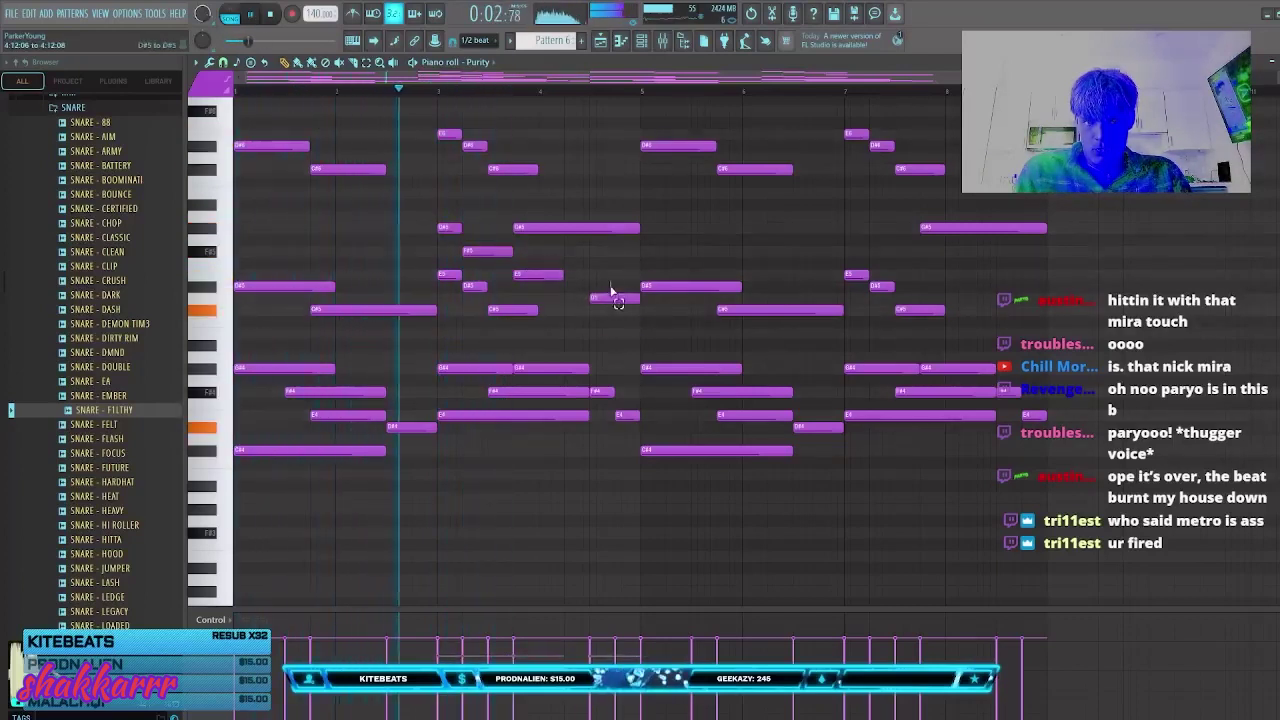
{"action": "key", "text": "ctrl+z"}
Step: Clear the notes from bars 5 to 8 and extend the last F#4 in bar 4 over the removed closing E4
{"action": "left_click_drag", "start_coordinate": [1046, 488], "coordinate": [658, 108]}
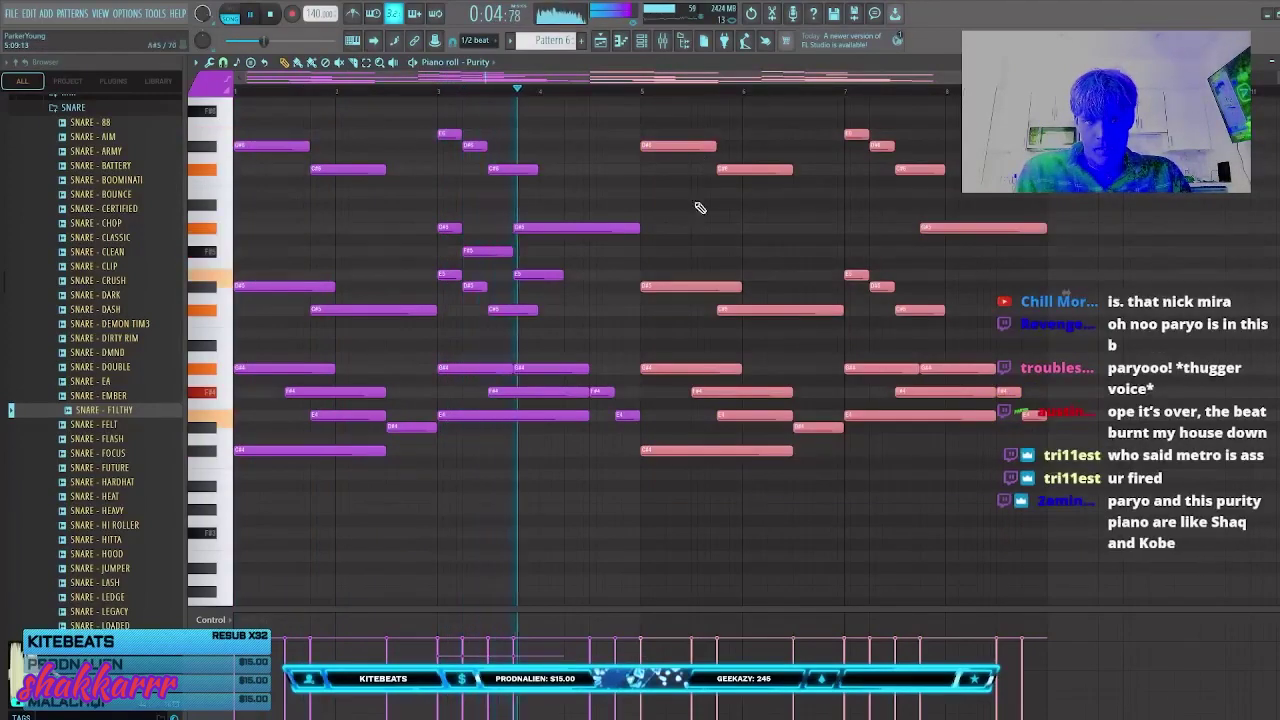
{"action": "key", "text": "Delete"}
{"action": "left_click_drag", "start_coordinate": [613, 392], "coordinate": [650, 407]}
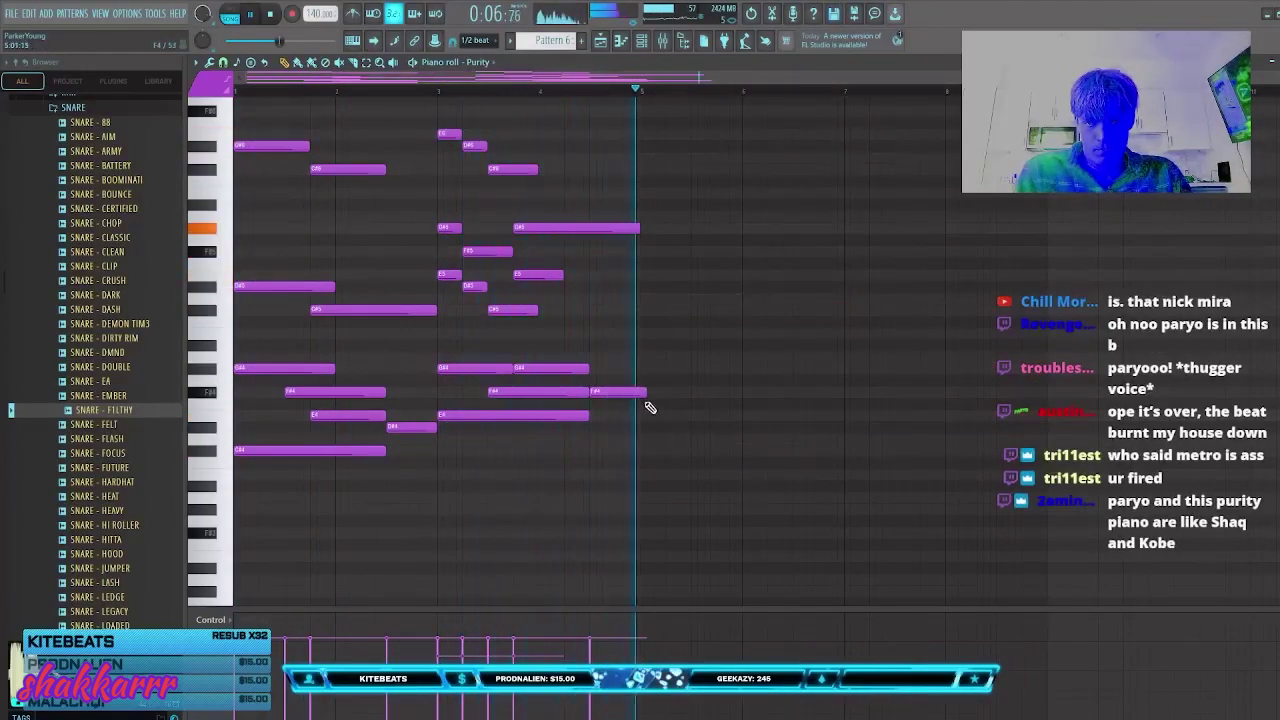
Step: End the last F#4 at the close of bar 4 and duplicate the revised four bars into bars 5 to 8
{"action": "key", "text": "ctrl+z"}
{"action": "key", "text": "ctrl+z"}
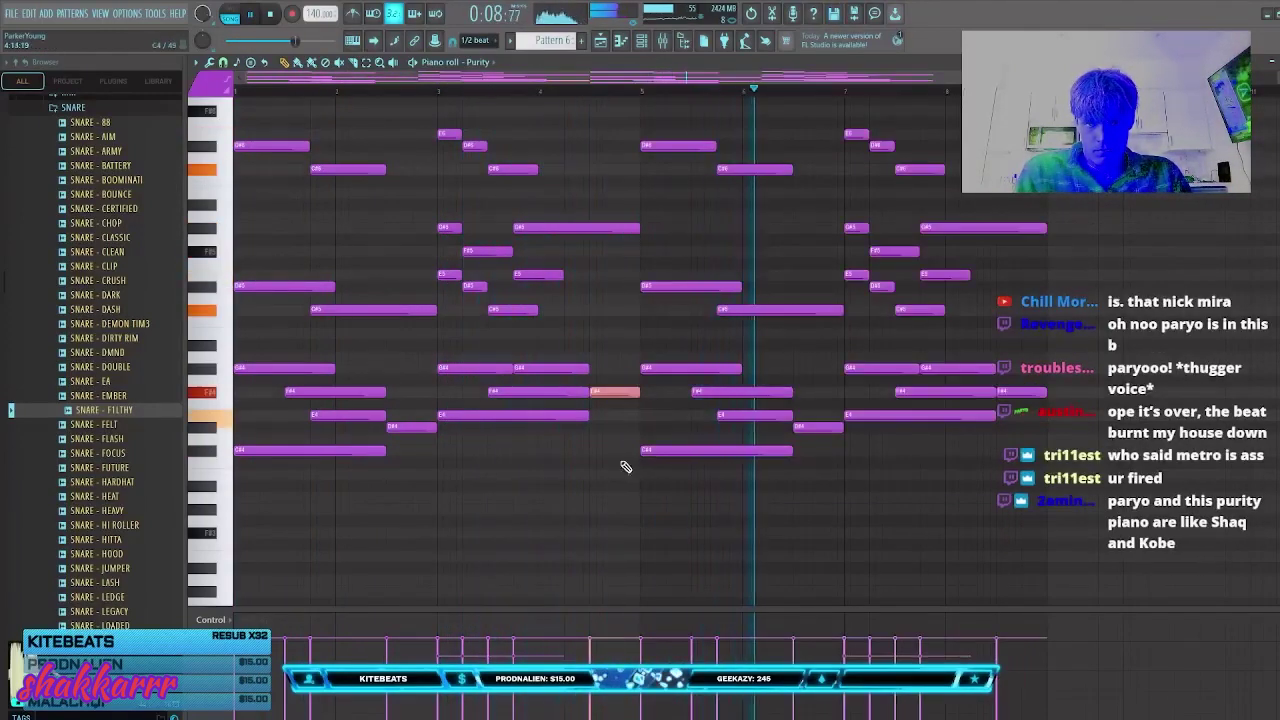
{"action": "left_click", "coordinate": [603, 494]}
{"action": "right_click", "coordinate": [603, 494]}
Step: Select all the melody notes and replace the Purity instrument with ZENOLOGY using the Church Mouse preset
{"action": "key", "text": "ctrl+a"}
{"action": "left_click", "coordinate": [643, 42]}
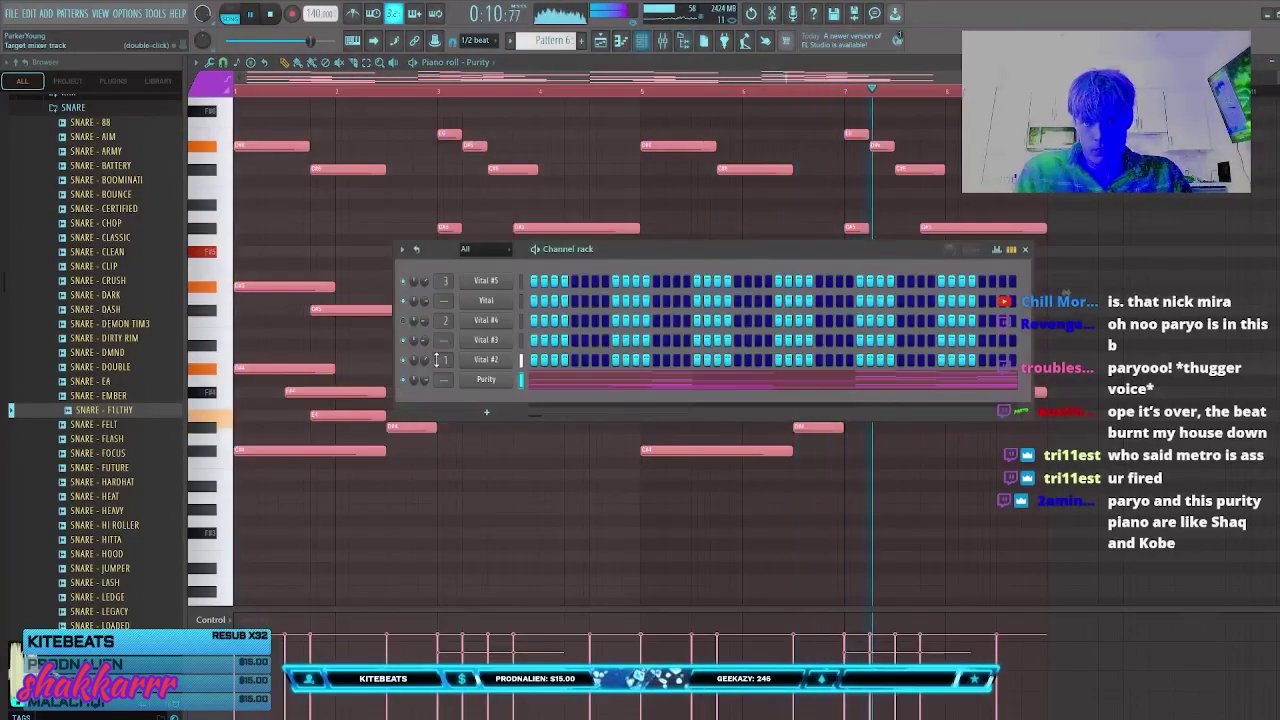
{"action": "left_click", "coordinate": [687, 231]}
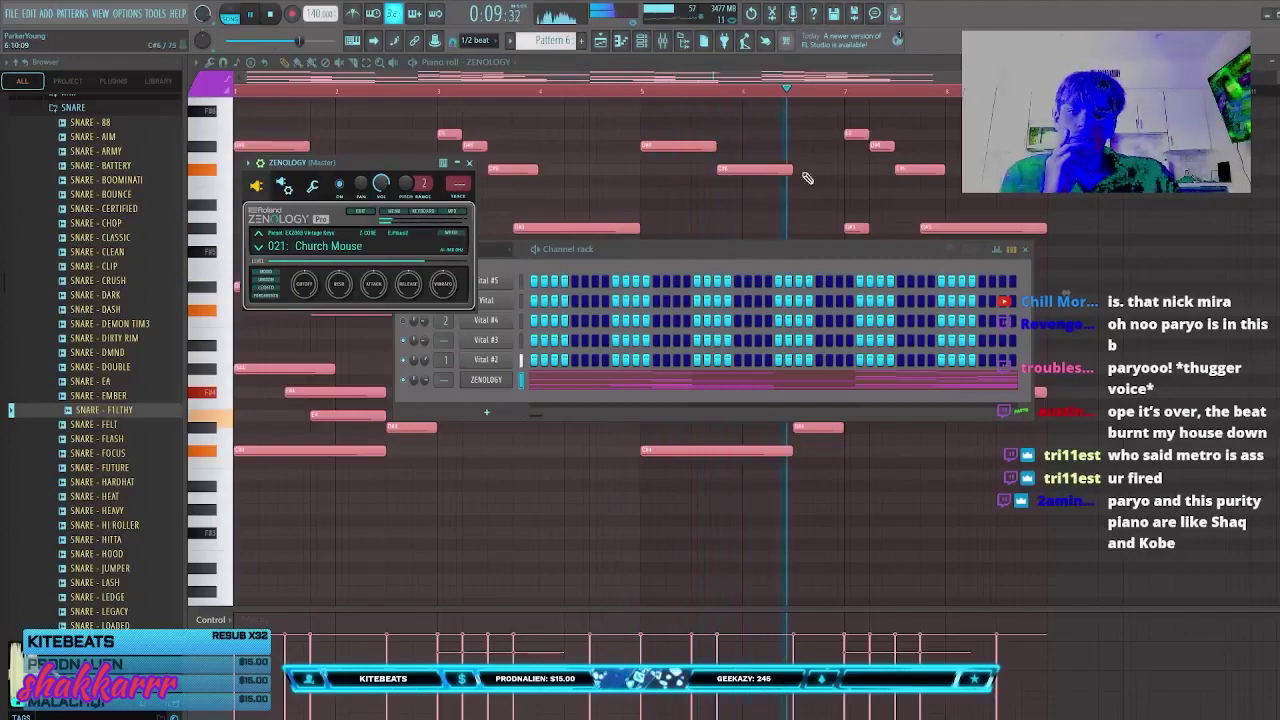
Step: Check the mixer and change the ZENOLOGY preset to 023: FlaredTrouzr
{"action": "left_click", "coordinate": [669, 46]}
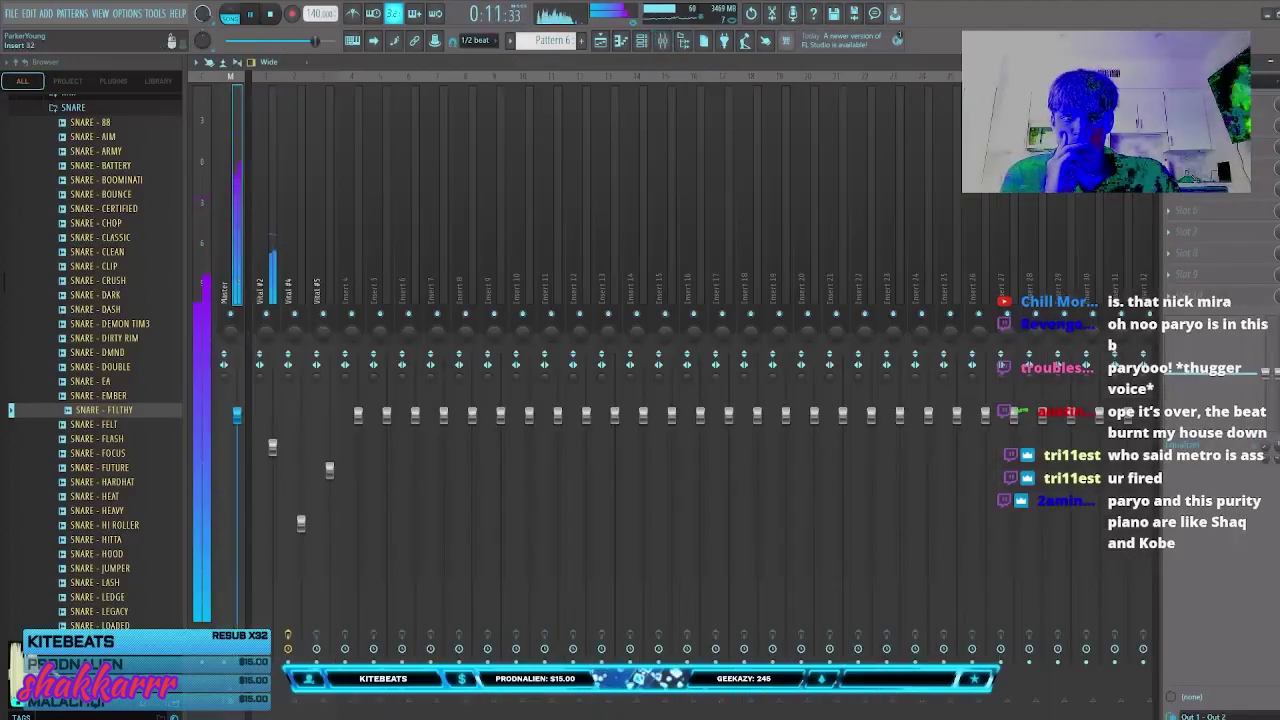
{"action": "left_click", "coordinate": [1277, 62]}
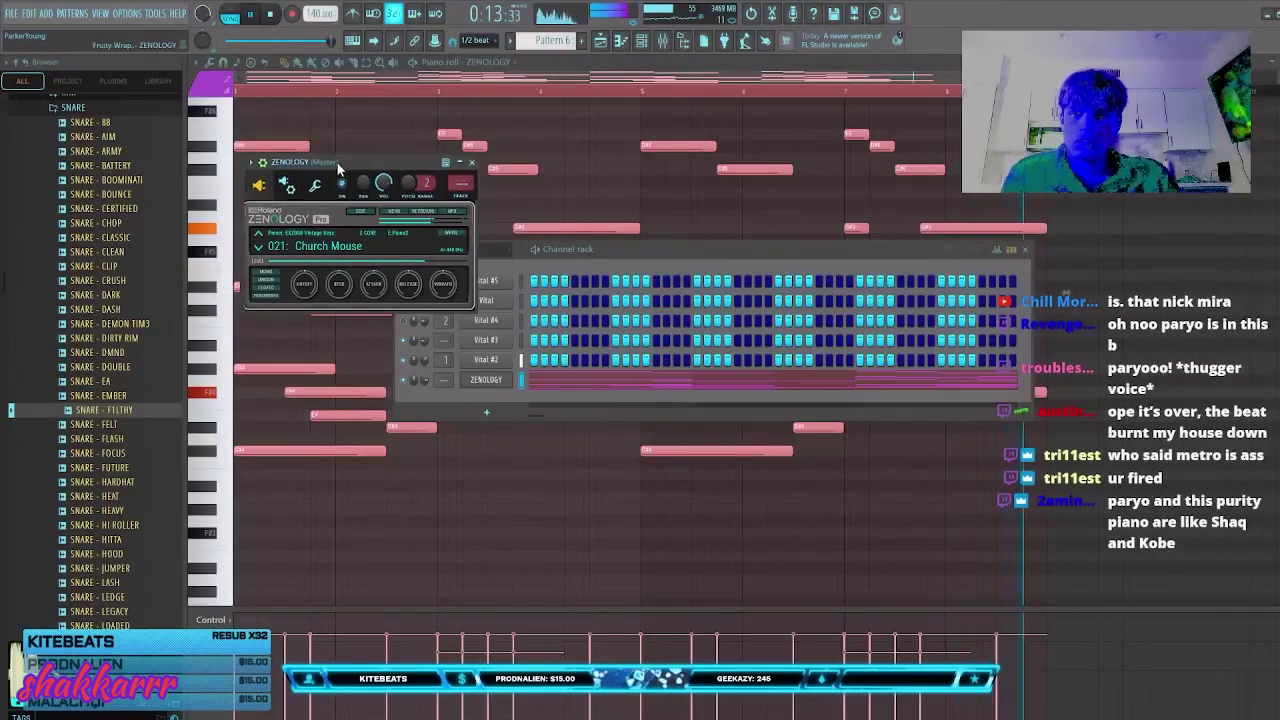
{"action": "left_click_drag", "start_coordinate": [337, 164], "coordinate": [598, 171]}
{"action": "left_click", "coordinate": [338, 243]}
{"action": "left_click", "coordinate": [459, 257]}
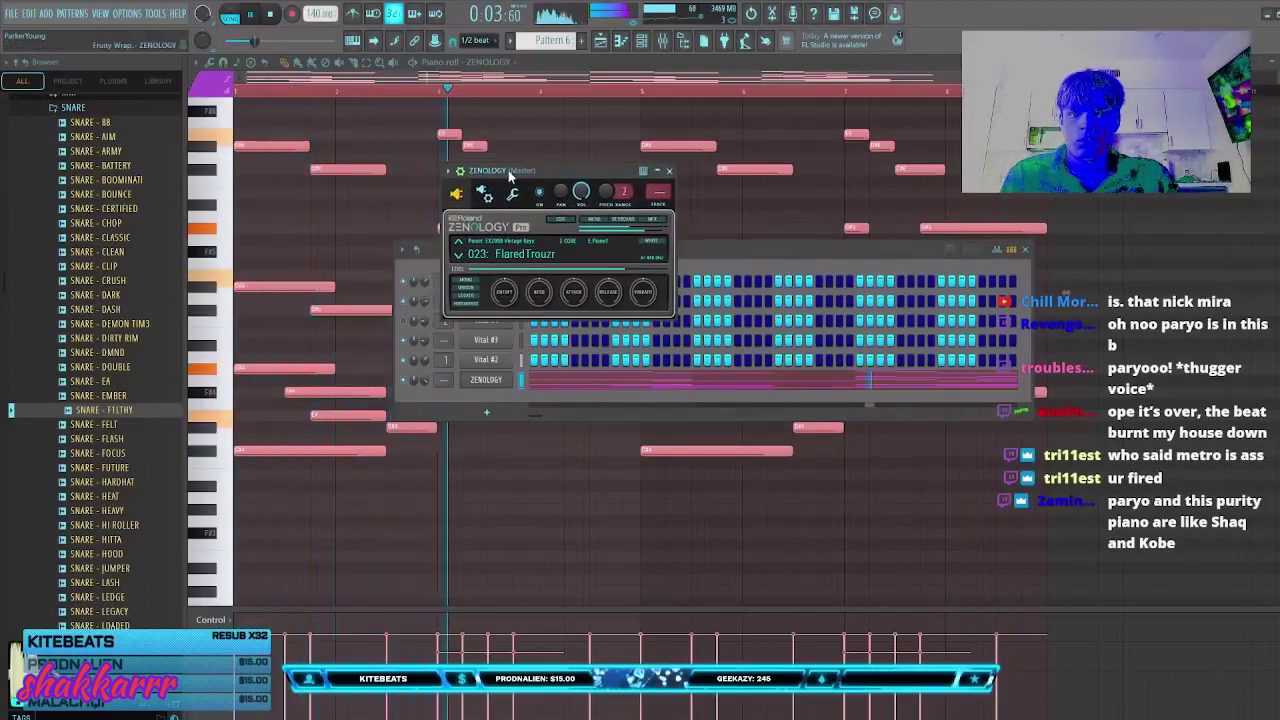
Step: Switch ZENOLOGY to preset 024: 70'EP Bs and route its channel to mixer track 5
{"action": "left_click_drag", "start_coordinate": [512, 171], "coordinate": [522, 167]}
{"action": "left_click", "coordinate": [468, 252]}
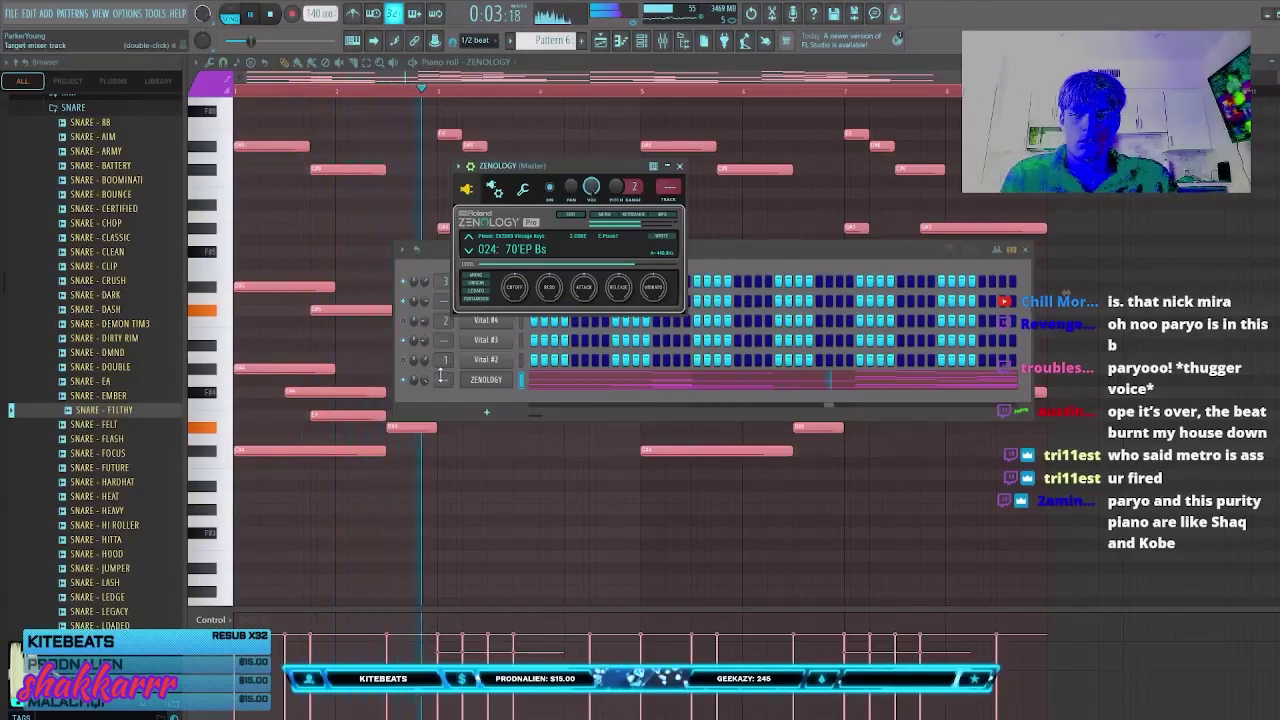
{"action": "left_click_drag", "start_coordinate": [440, 375], "coordinate": [440, 355]}
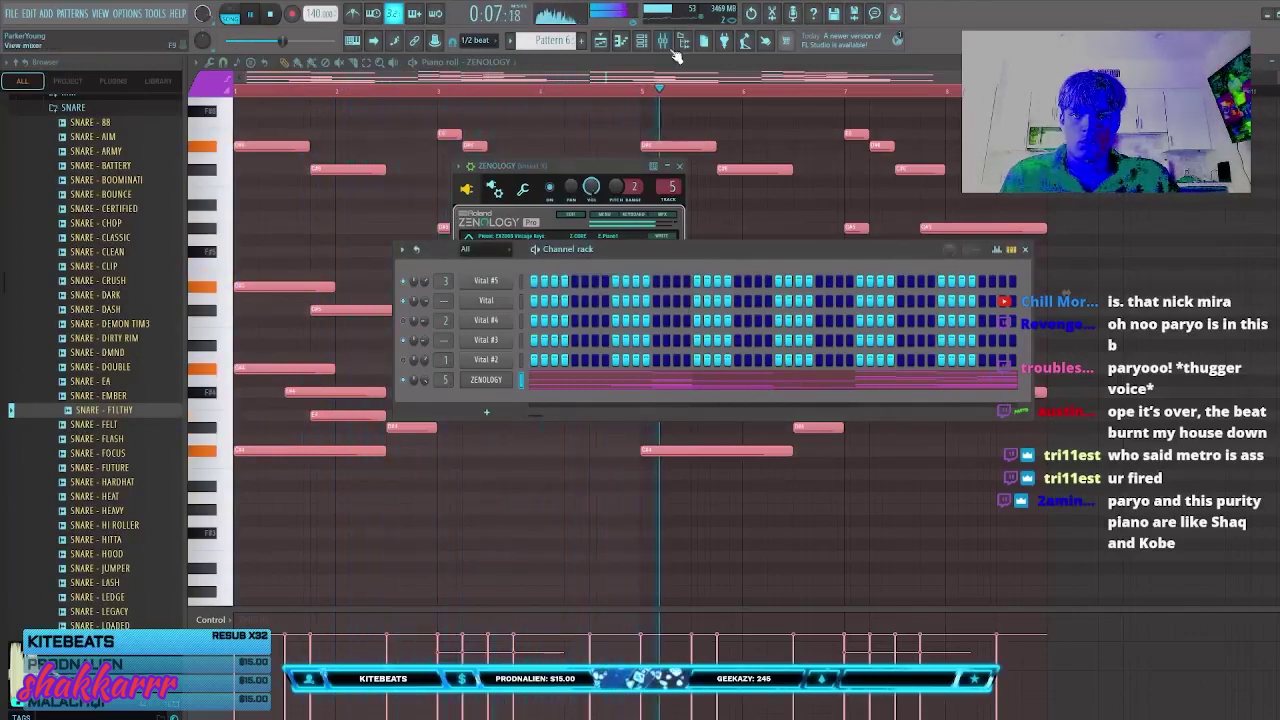
{"action": "double_click", "coordinate": [440, 380]}
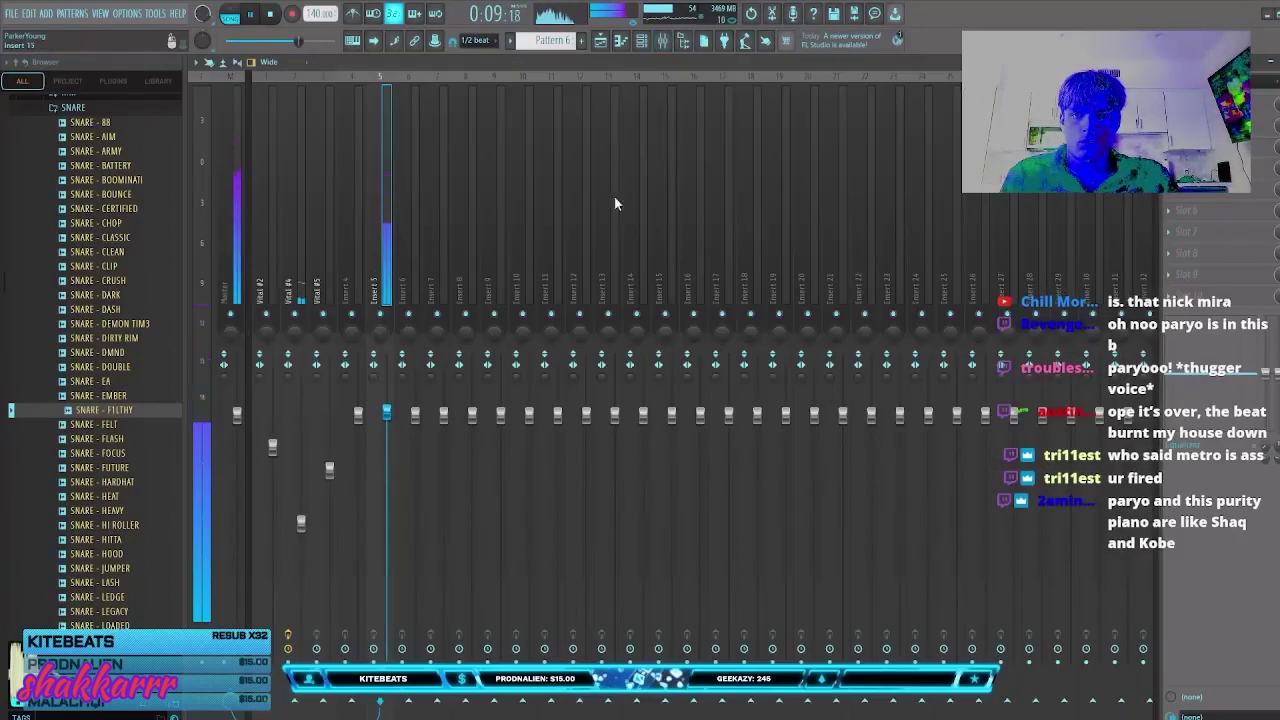
Step: Leave the mixer and the ZENOLOGY piano roll and show the playlist arrangement
{"action": "left_click", "coordinate": [659, 44]}
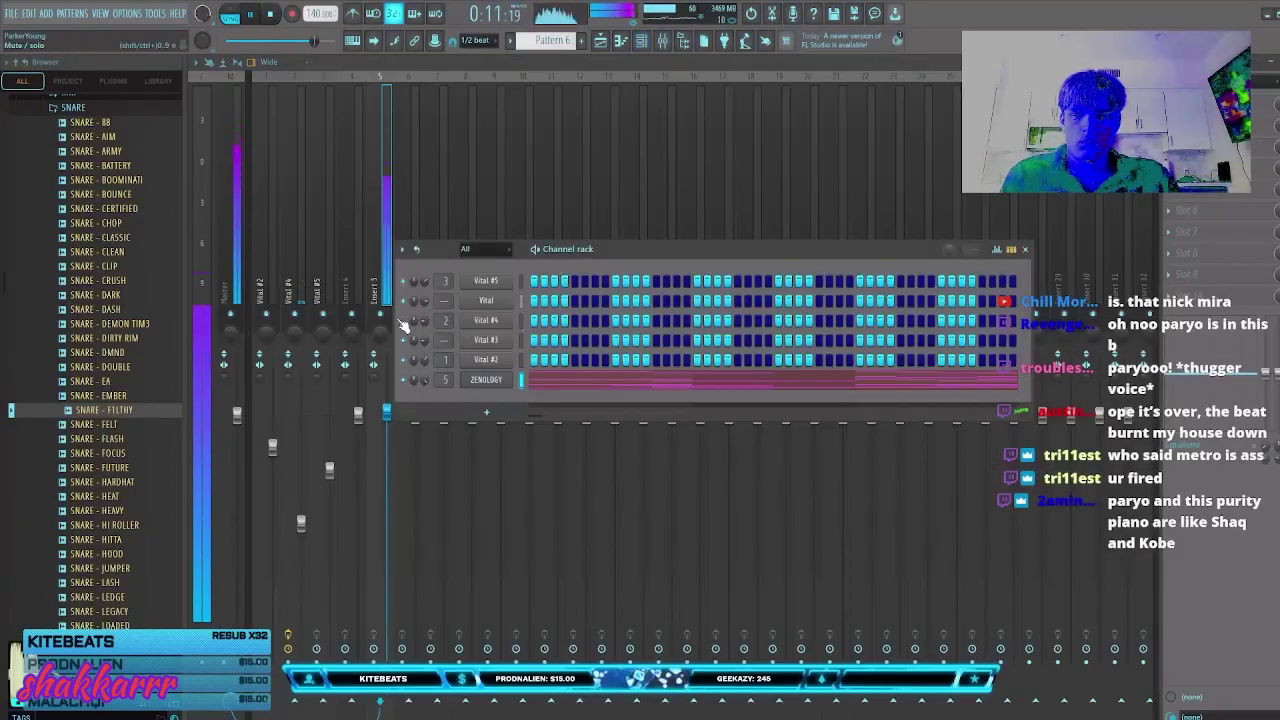
{"action": "left_click", "coordinate": [1276, 60]}
{"action": "left_click", "coordinate": [1150, 236]}
{"action": "right_click", "coordinate": [1150, 236]}
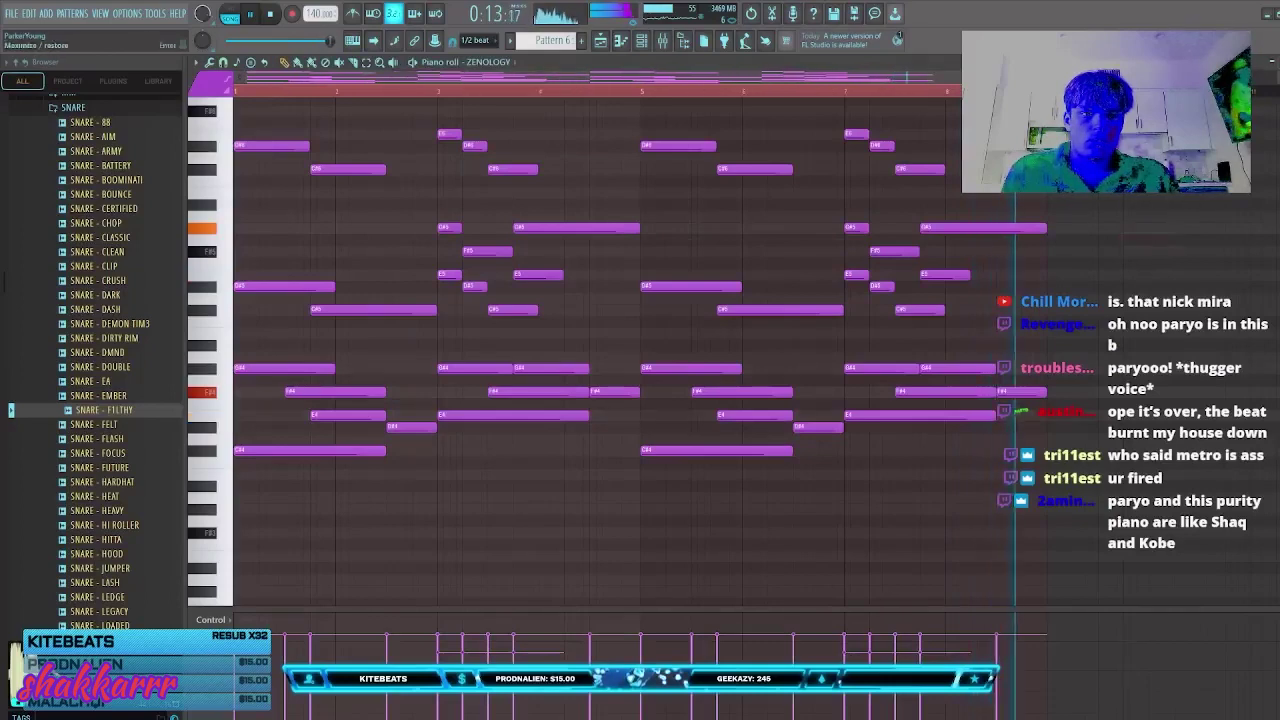
{"action": "left_click", "coordinate": [1276, 61]}
{"action": "left_click", "coordinate": [961, 214]}
{"action": "right_click", "coordinate": [961, 214]}
{"action": "left_click", "coordinate": [703, 320]}
{"action": "right_click", "coordinate": [703, 320]}
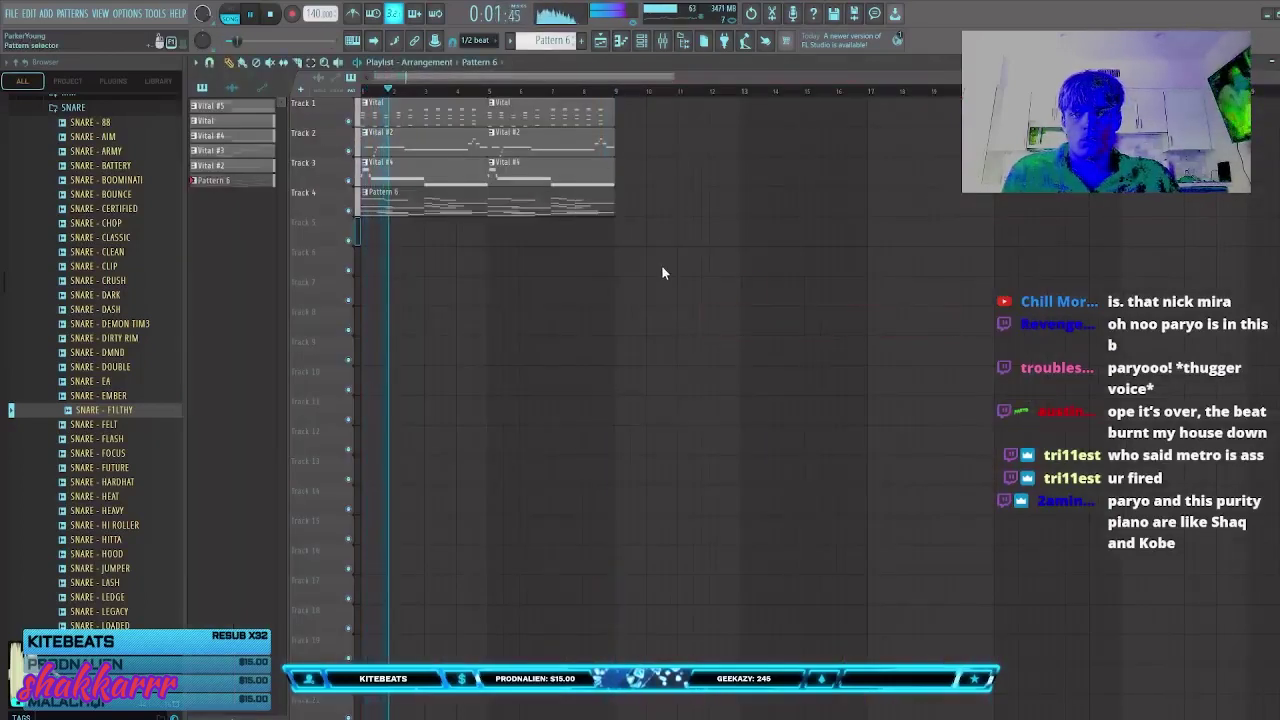
{"action": "left_click", "coordinate": [632, 374]}
{"action": "right_click", "coordinate": [632, 374]}
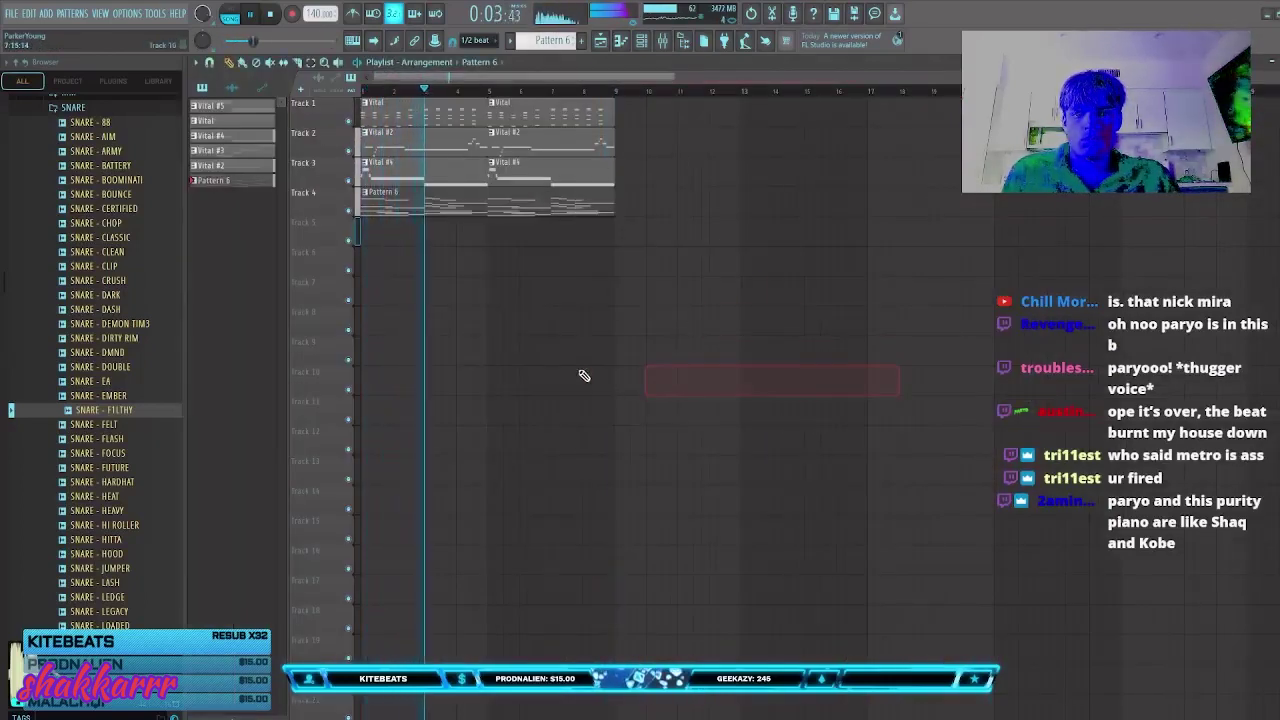
Step: Lower the Vital #4 mixer track's volume to 54% (-11.6 dB)
{"action": "left_click", "coordinate": [660, 42]}
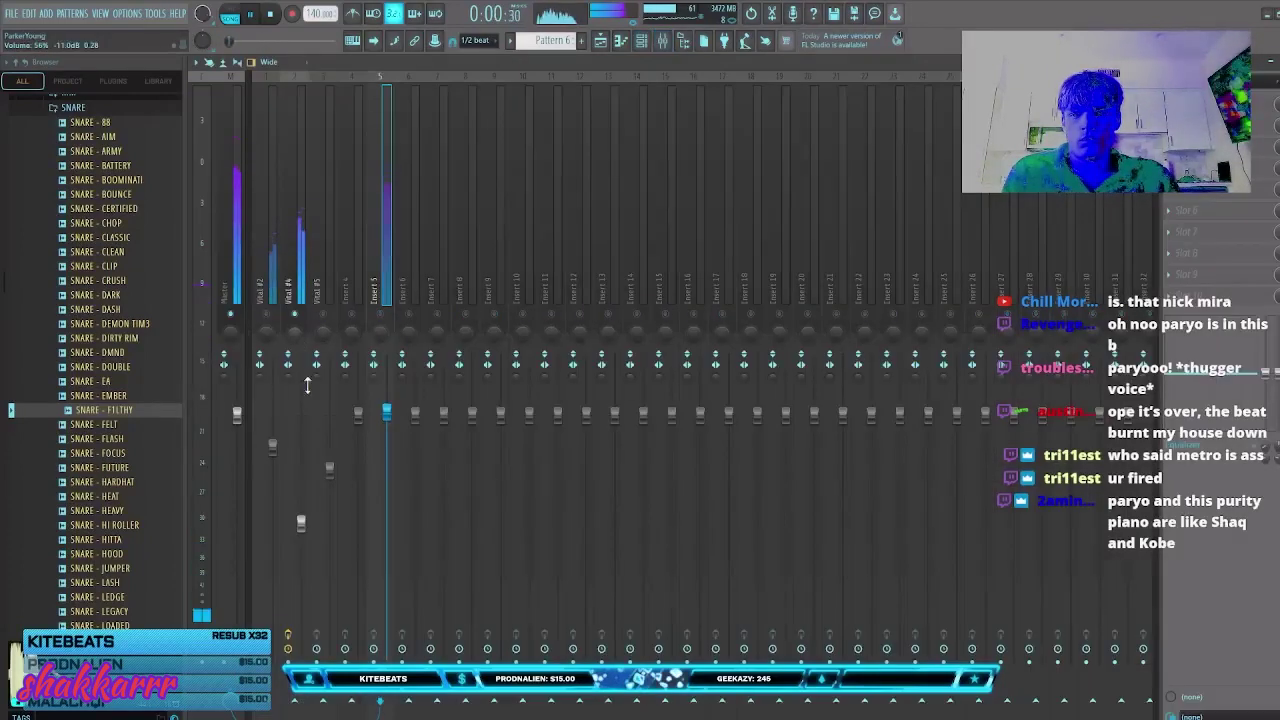
{"action": "left_click_drag", "start_coordinate": [300, 523], "coordinate": [301, 529]}
{"action": "key", "text": "space"}
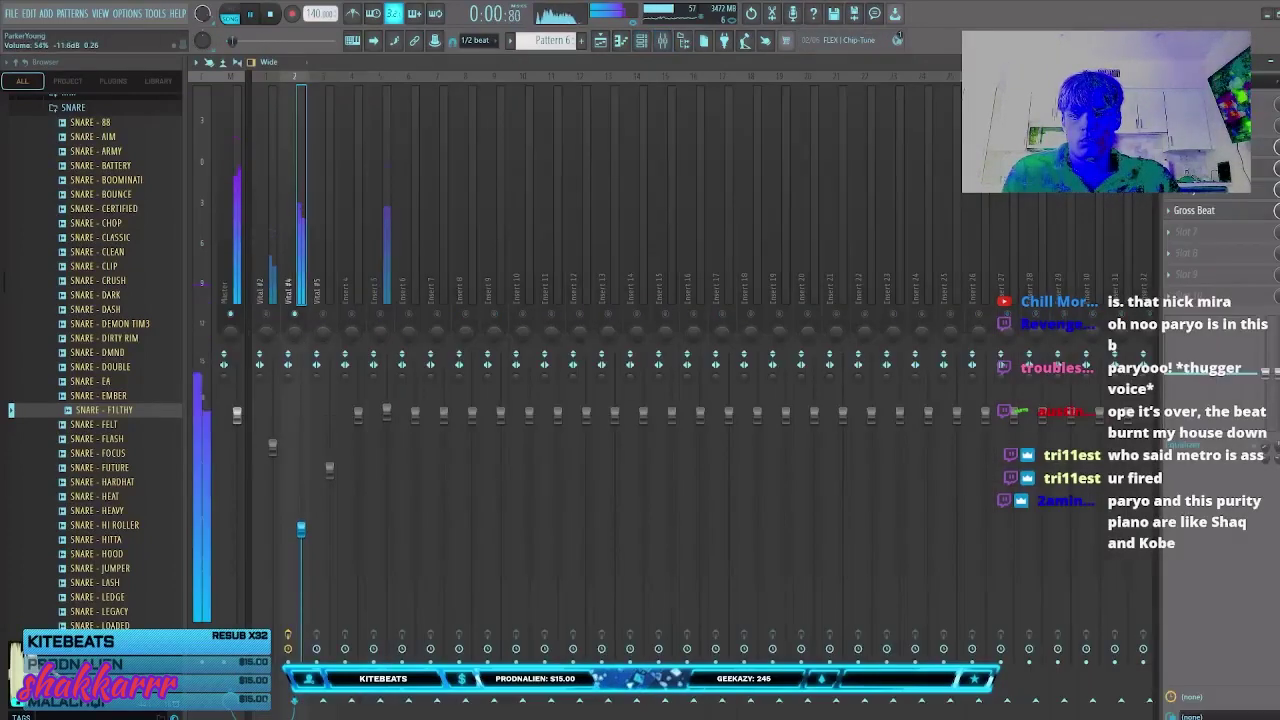
Step: Isolate the Vital #2 channel during playback and lower its mixer track's volume
{"action": "left_click", "coordinate": [642, 42]}
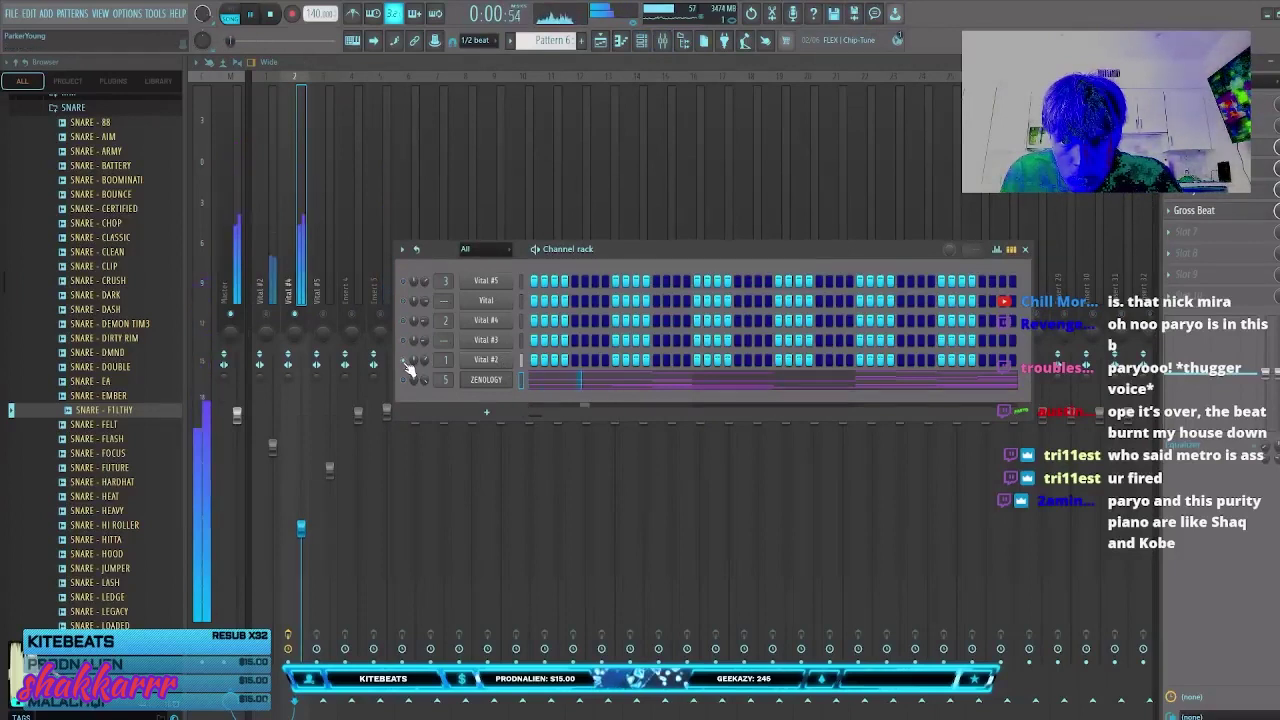
{"action": "left_click", "coordinate": [266, 314]}
{"action": "key", "text": "space"}
{"action": "key", "text": "space"}
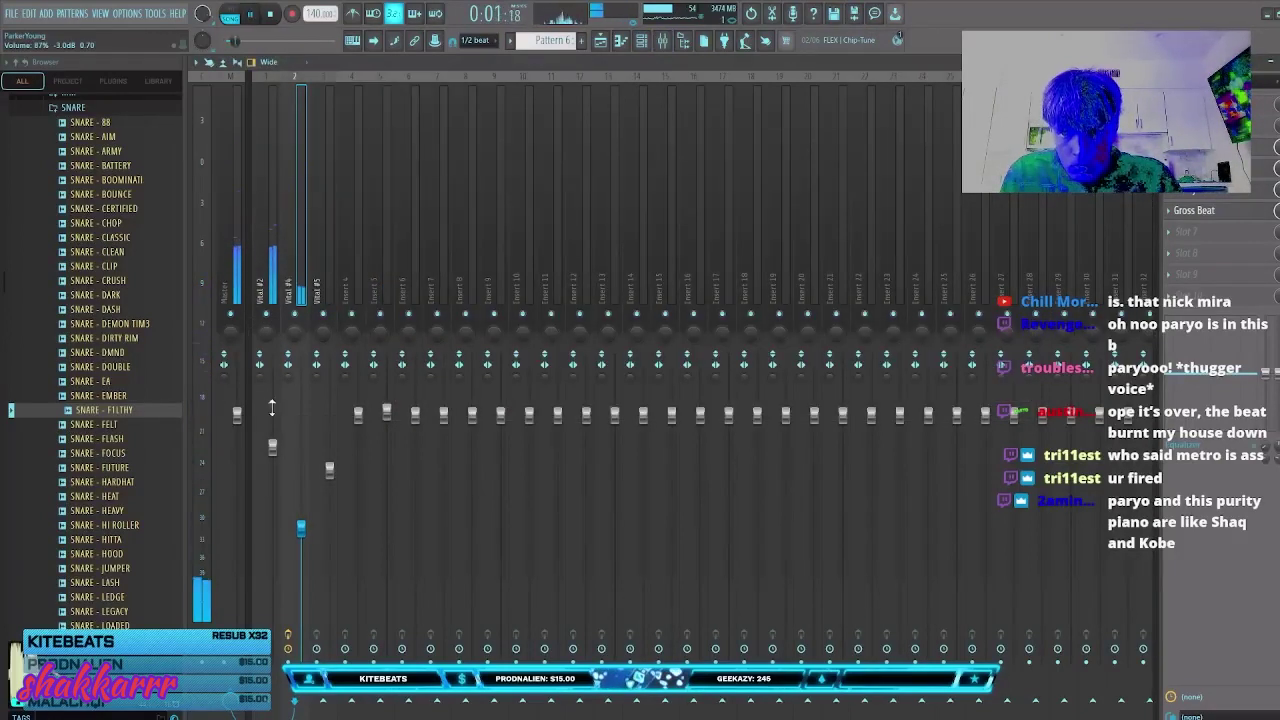
{"action": "left_click_drag", "start_coordinate": [272, 446], "coordinate": [272, 480]}
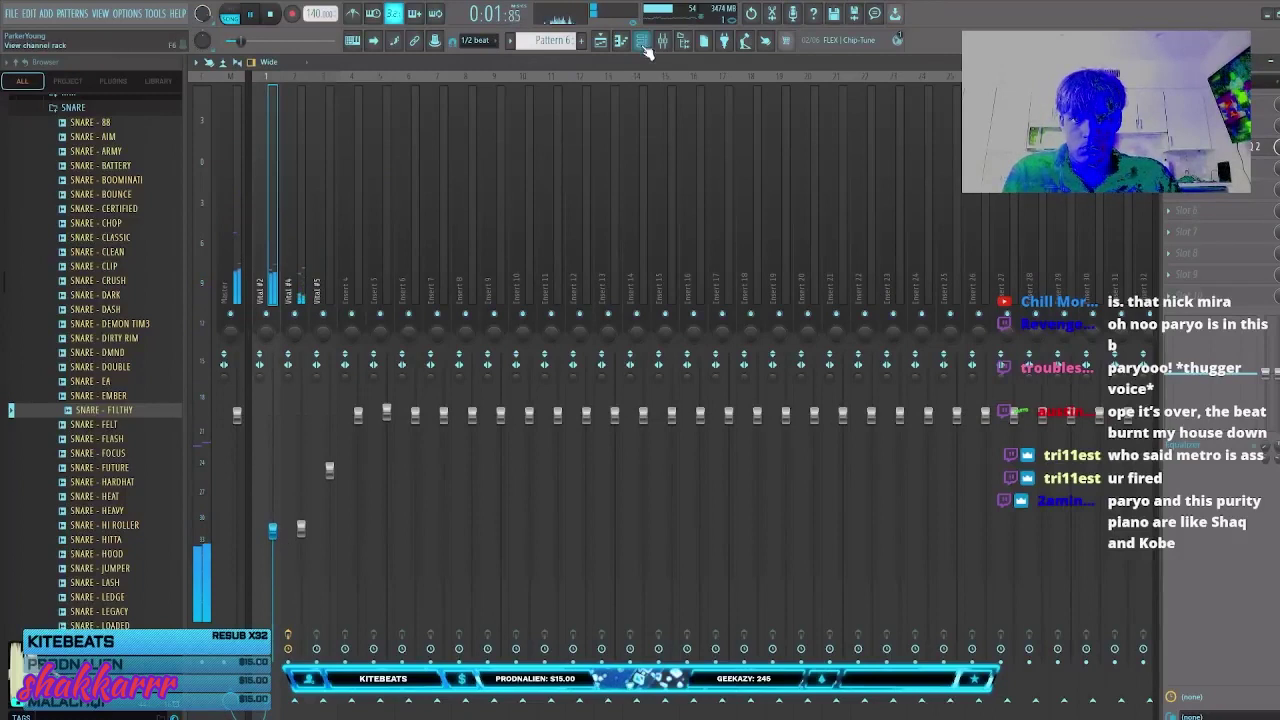
{"action": "left_click", "coordinate": [642, 42]}
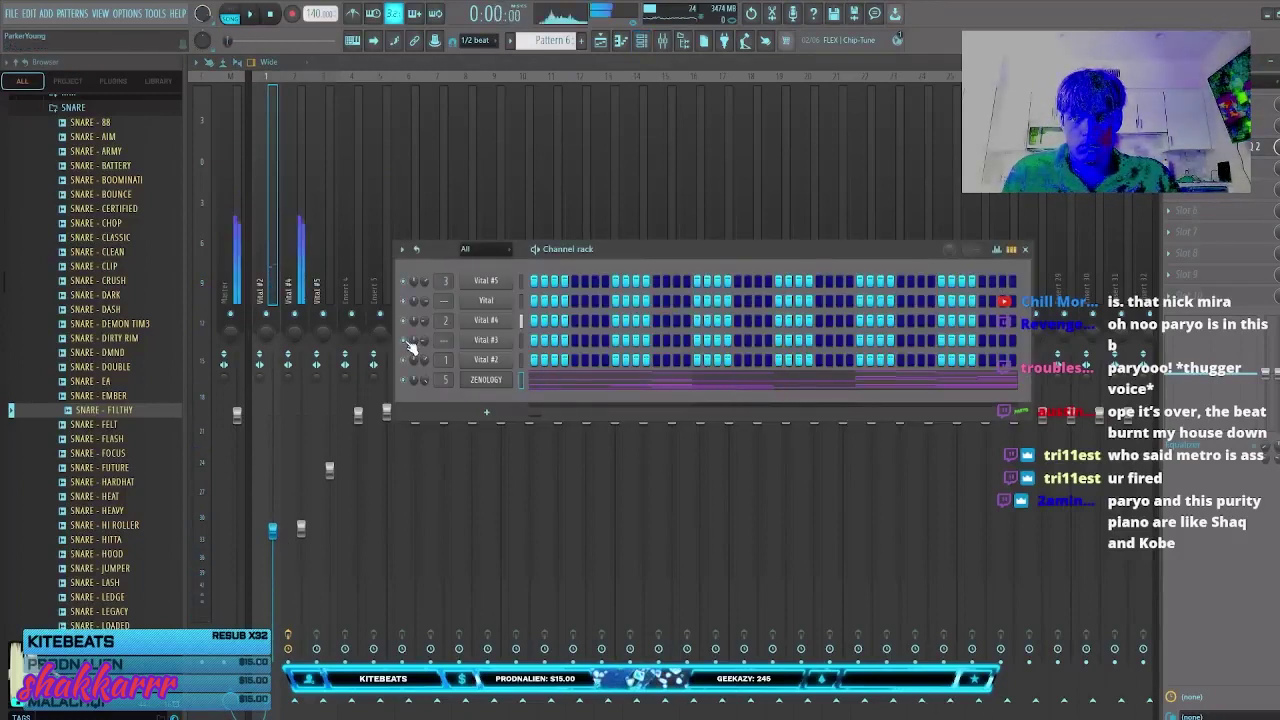
{"action": "left_click", "coordinate": [269, 258]}
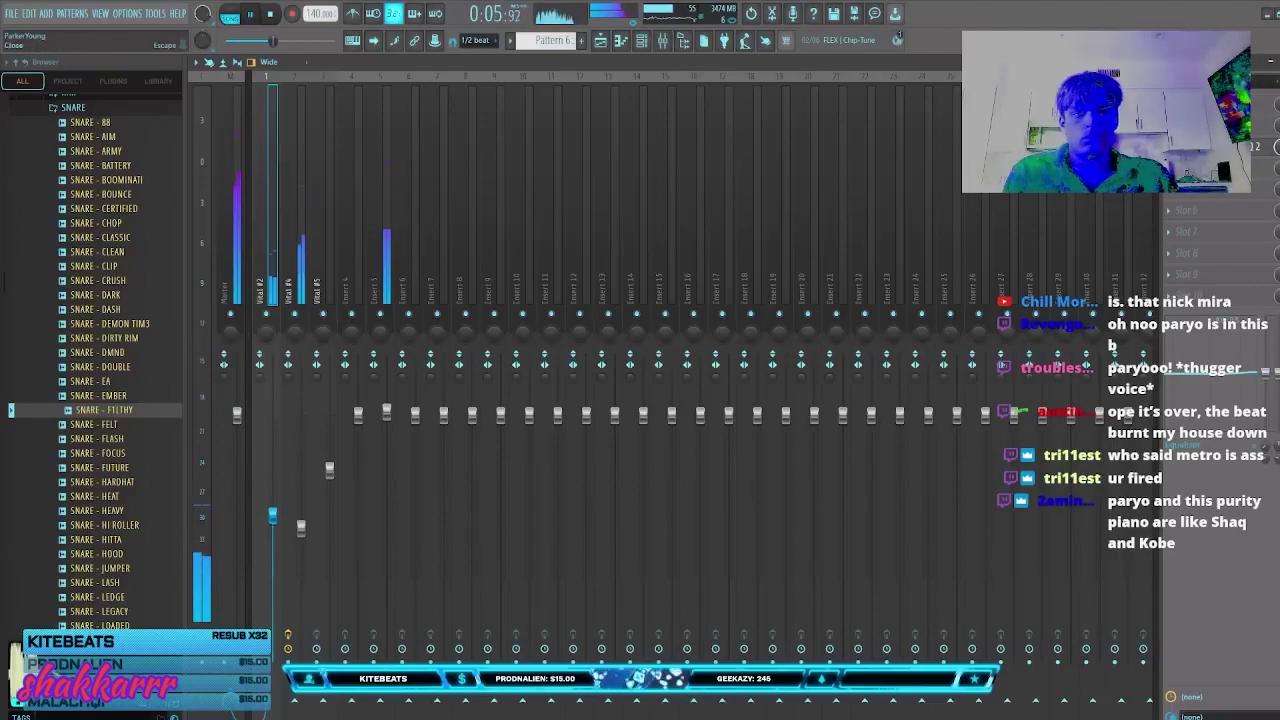
Step: Duplicate the eight-bar arrangement in the playlist so the copy starts at bar 9
{"action": "left_click", "coordinate": [1278, 62]}
{"action": "left_click", "coordinate": [940, 188]}
{"action": "right_click", "coordinate": [940, 188]}
{"action": "key", "text": "ctrl+b"}
{"action": "left_click", "coordinate": [734, 360]}
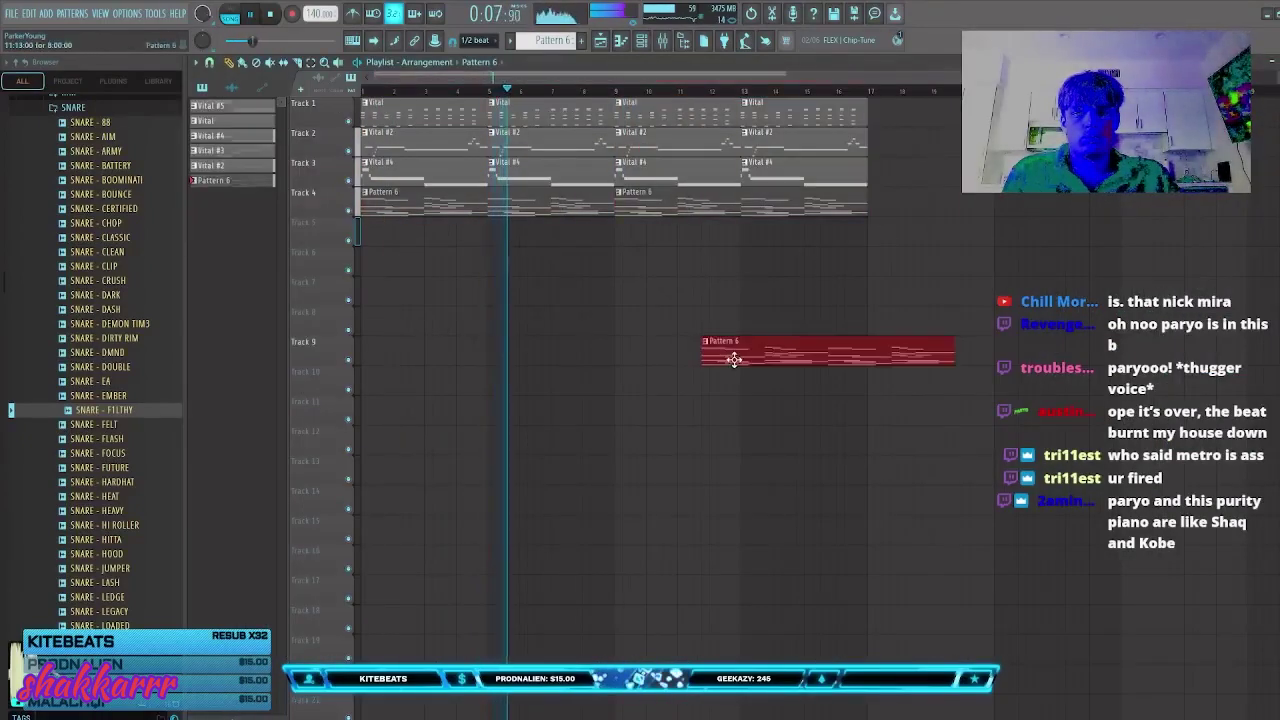
{"action": "left_click", "coordinate": [692, 350]}
{"action": "right_click", "coordinate": [692, 342]}
Step: Delete the two duplicated Vital #4 clips on Track 3 from bar 9 onward
{"action": "right_click", "coordinate": [803, 172]}
{"action": "right_click", "coordinate": [700, 174]}
{"action": "left_click", "coordinate": [680, 299]}
{"action": "right_click", "coordinate": [680, 300]}
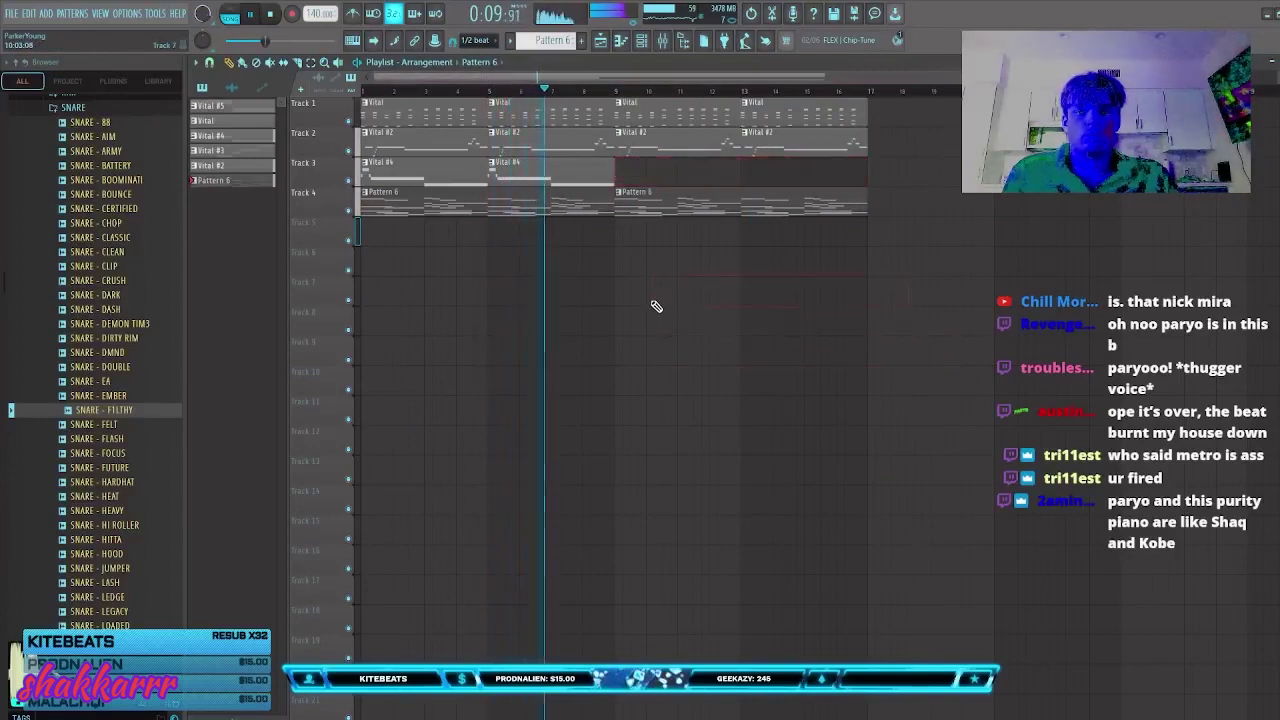
{"action": "left_click", "coordinate": [658, 302]}
{"action": "right_click", "coordinate": [678, 300]}
{"action": "left_click", "coordinate": [684, 299]}
{"action": "right_click", "coordinate": [692, 301]}
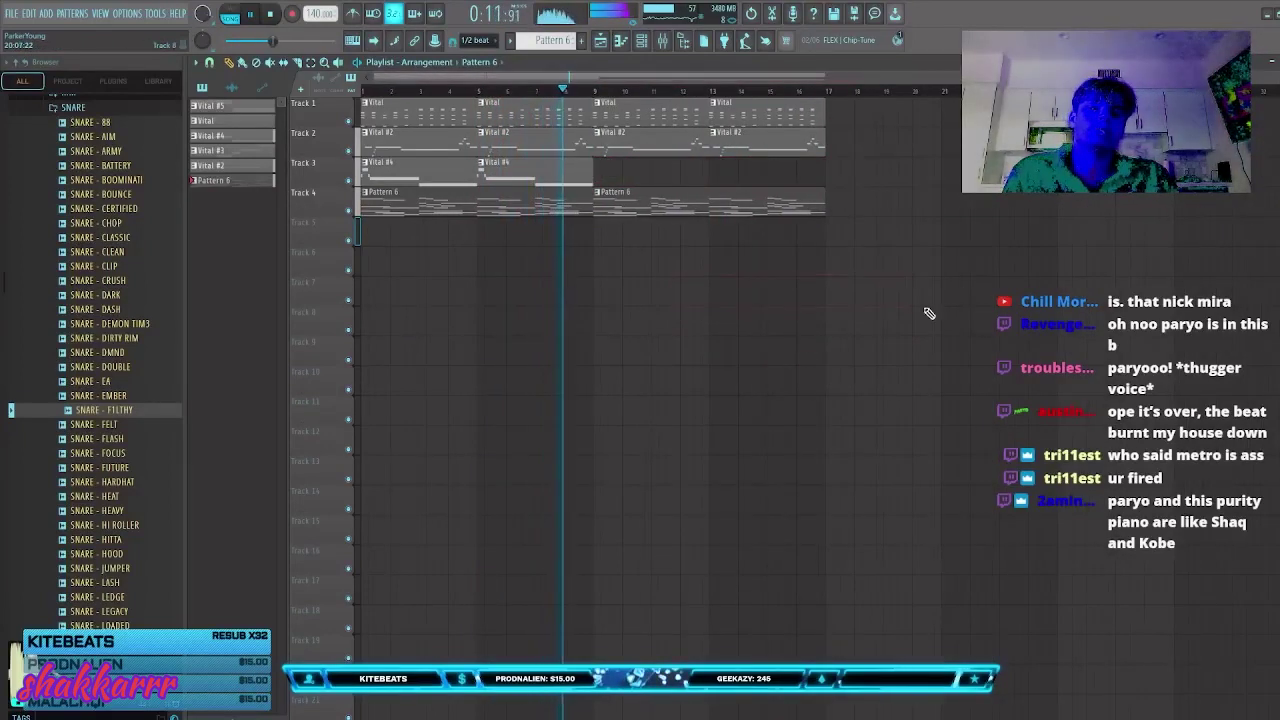
Step: Duplicate the 16-bar arrangement to bar 17 and delete the copied Pattern 6 clip at bar 17 on Track 4
{"action": "left_click_drag", "start_coordinate": [980, 337], "coordinate": [912, 196]}
{"action": "key", "text": "ctrl+b"}
{"action": "key", "text": "Delete"}
{"action": "scroll", "coordinate": [855, 361], "scroll_direction": "down", "scroll_amount": 1}
{"action": "left_click", "coordinate": [838, 378]}
{"action": "right_click", "coordinate": [834, 378]}
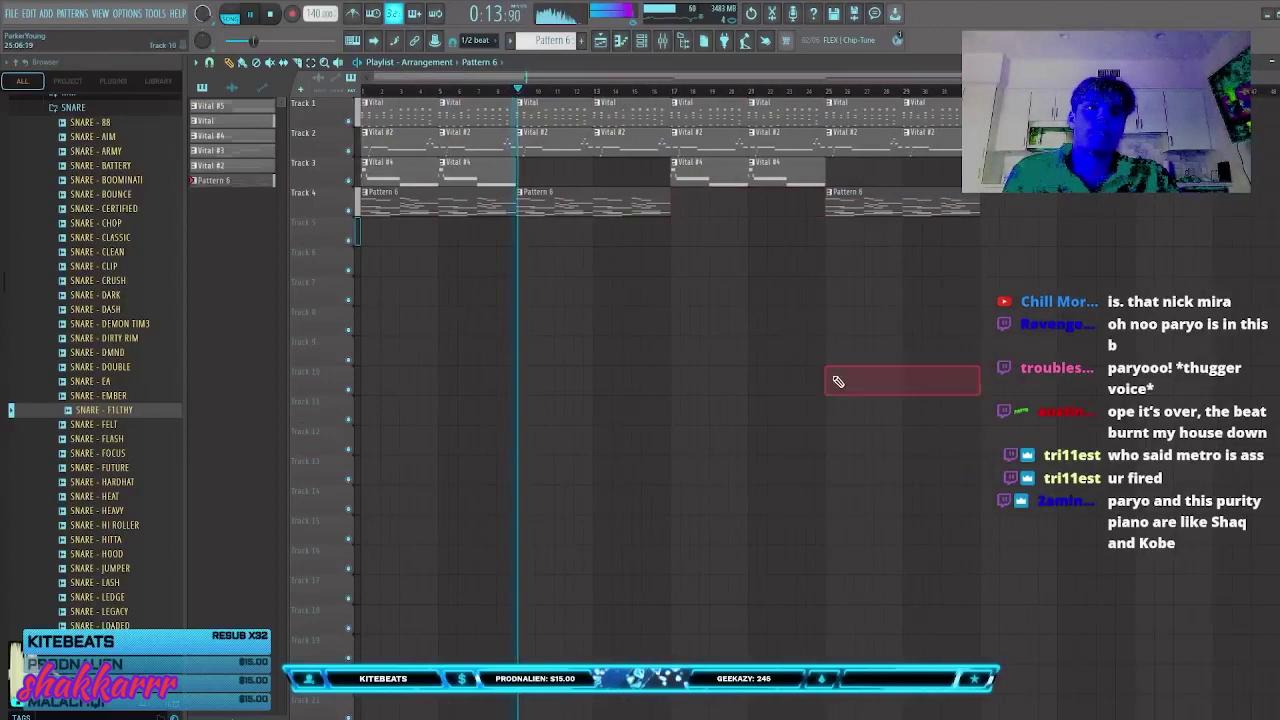
{"action": "scroll", "coordinate": [841, 370], "scroll_direction": "down", "scroll_amount": 1}
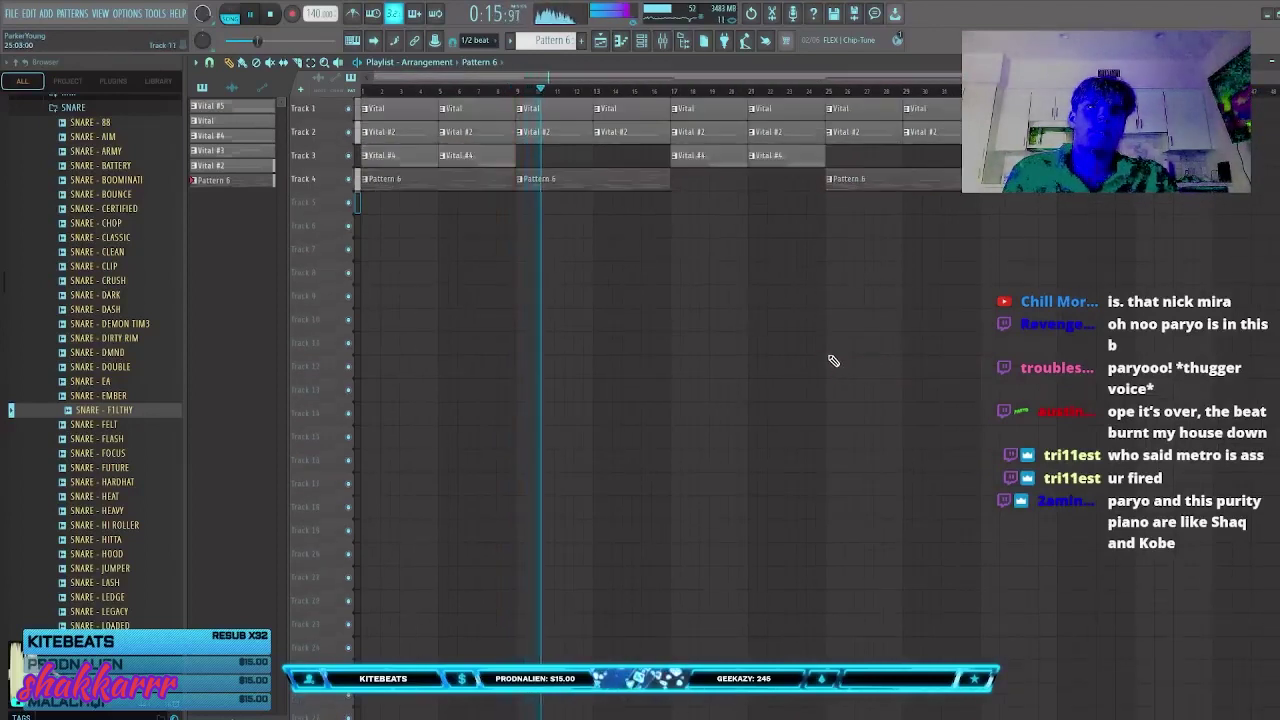
{"action": "scroll", "coordinate": [830, 353], "scroll_direction": "up", "scroll_amount": 1}
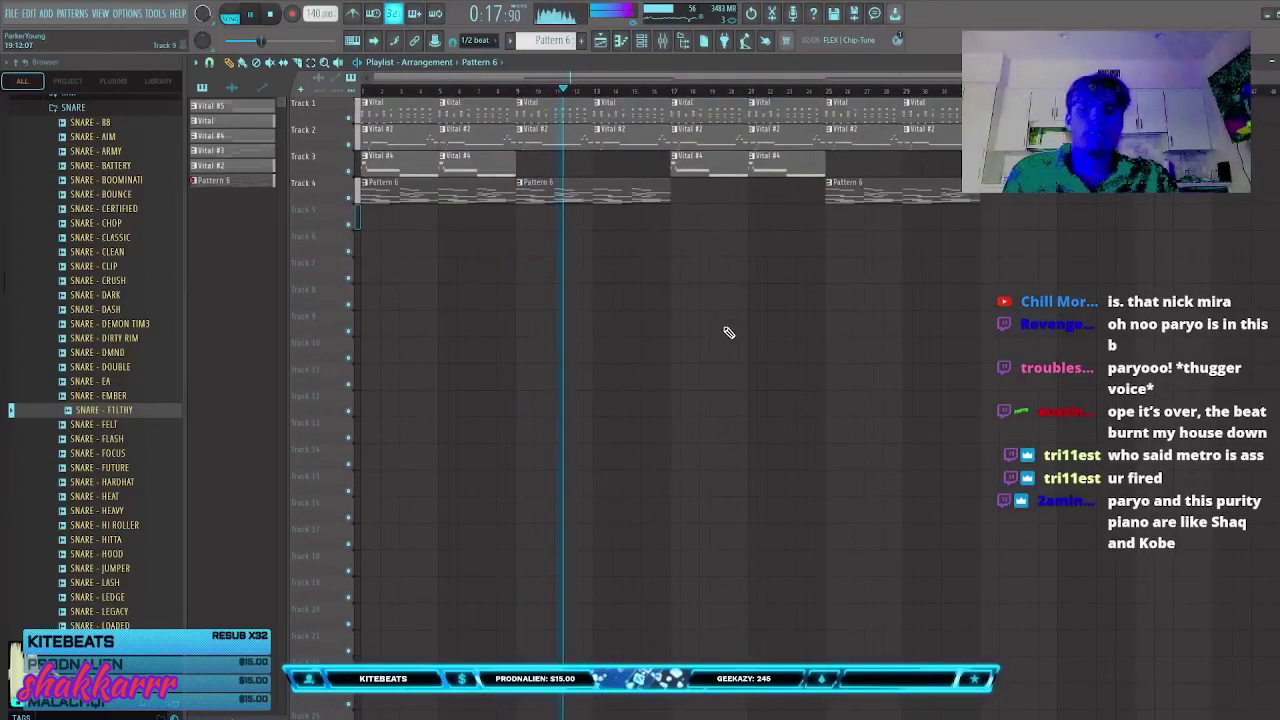
Step: Delete the Pattern 6 clip at bar 25 on Track 4
{"action": "left_click", "coordinate": [688, 276]}
{"action": "right_click", "coordinate": [691, 277]}
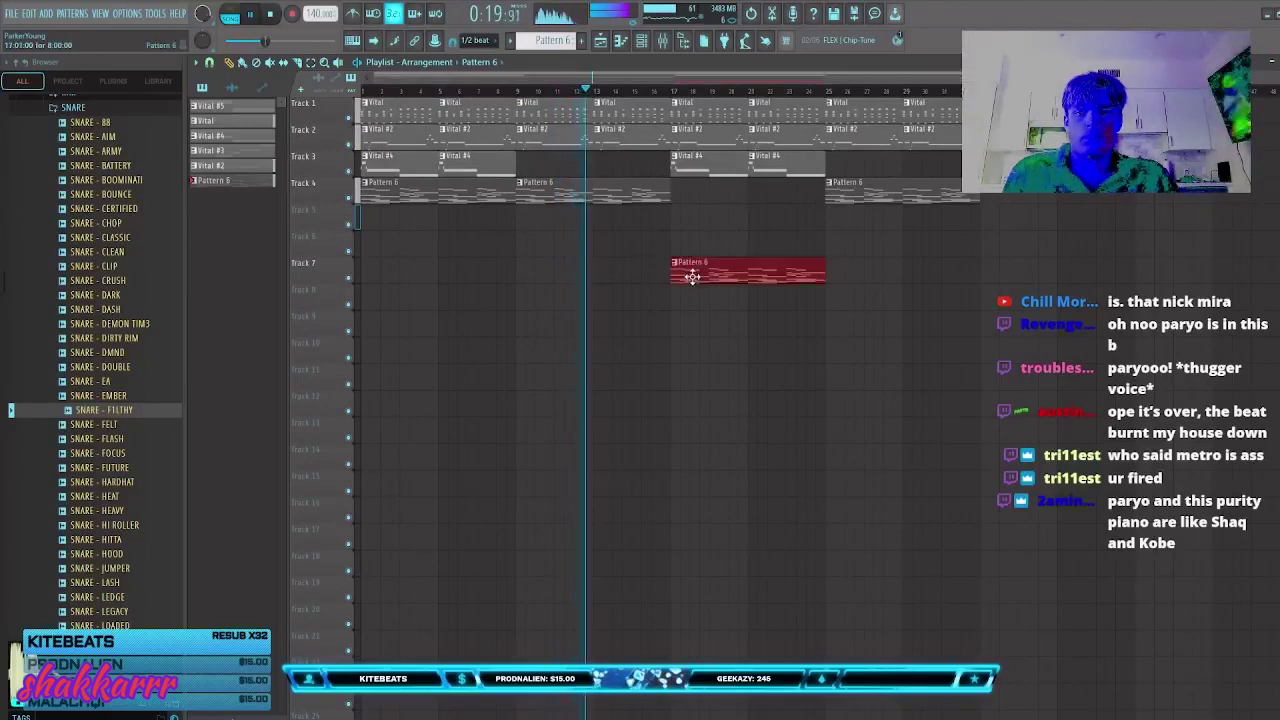
{"action": "right_click", "coordinate": [898, 181]}
{"action": "left_click", "coordinate": [856, 251]}
{"action": "right_click", "coordinate": [869, 245]}
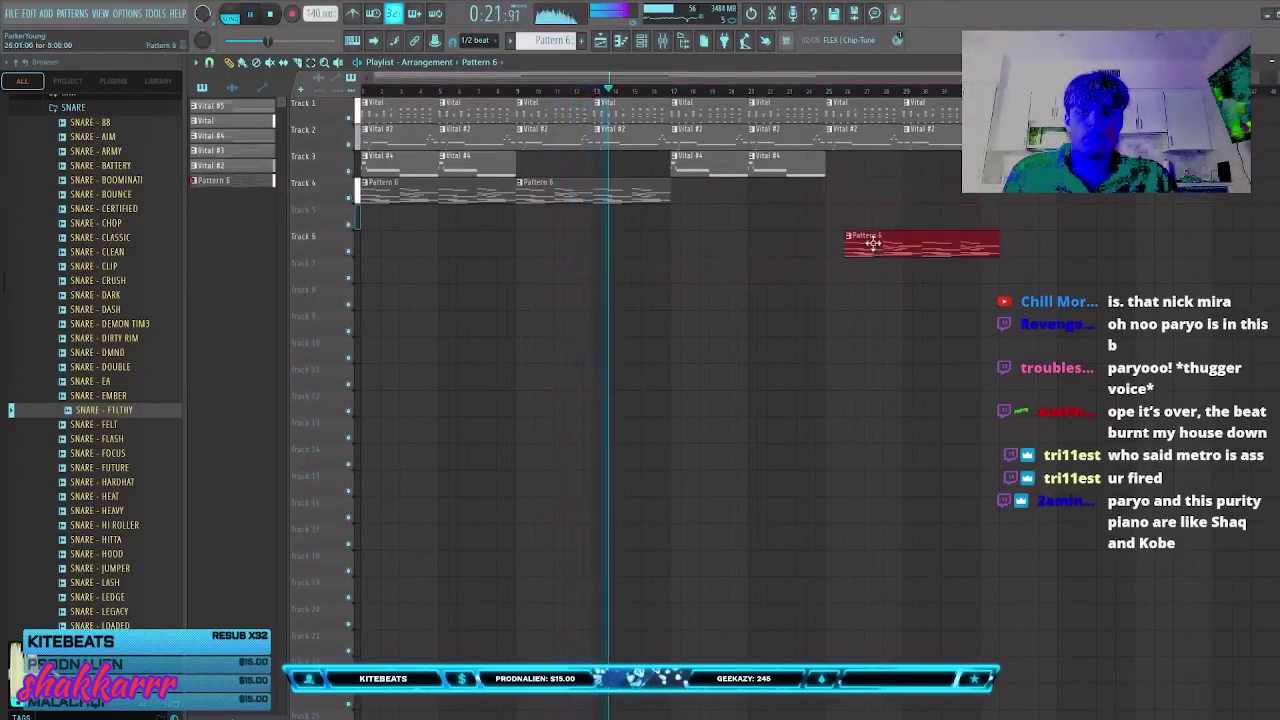
Step: Place separate copies of the Vital clips at bar 41 and the Vital #2 clips at bar 53 on Track 1
{"action": "scroll", "coordinate": [865, 244], "scroll_direction": "down", "scroll_amount": 2}
{"action": "left_click", "coordinate": [765, 216]}
{"action": "right_click", "coordinate": [767, 215]}
{"action": "left_click_drag", "start_coordinate": [844, 113], "coordinate": [722, 112]}
{"action": "left_click_drag", "start_coordinate": [716, 112], "coordinate": [937, 109]}
{"action": "scroll", "coordinate": [800, 175], "scroll_direction": "down", "scroll_amount": 2}
{"action": "left_click_drag", "start_coordinate": [761, 192], "coordinate": [820, 102]}
{"action": "key", "text": "ctrl+b"}
Step: Place a copy of the two Vital #4 clips at bar 65 on Track 1, followed by a separate Pattern 6 clip
{"action": "left_click_drag", "start_coordinate": [608, 192], "coordinate": [507, 164]}
{"action": "key", "text": "ctrl+b"}
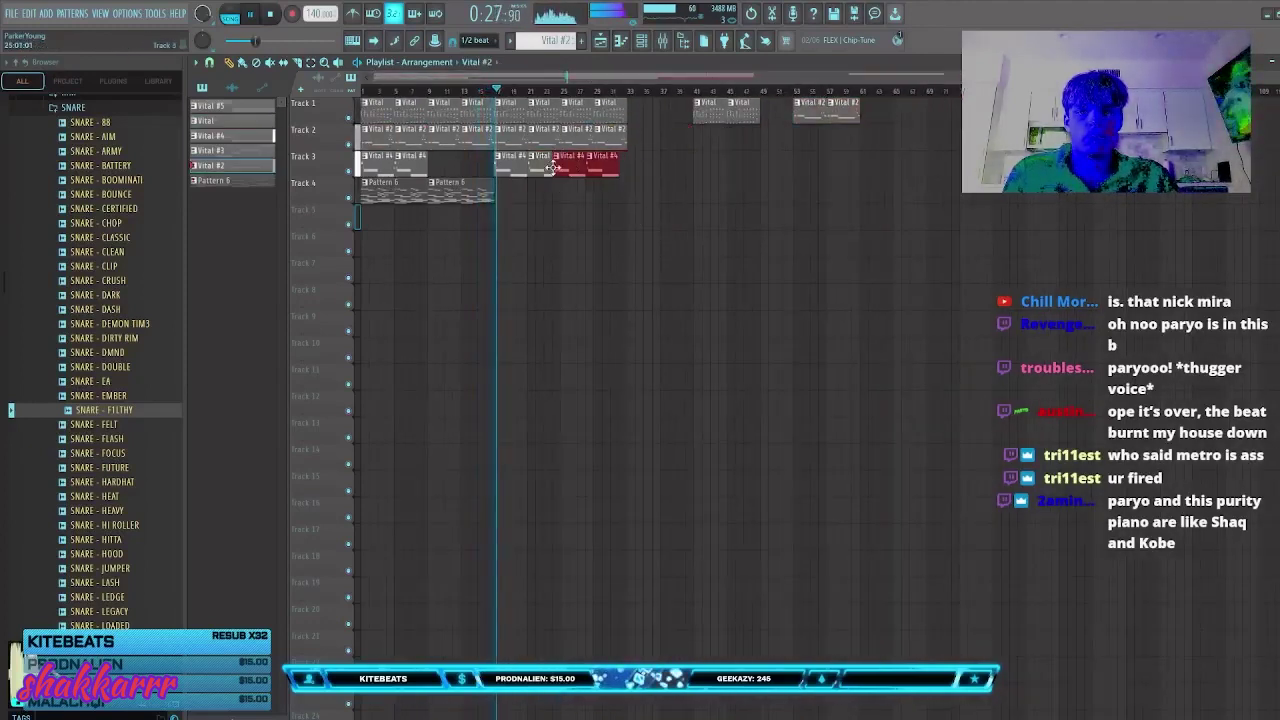
{"action": "left_click_drag", "start_coordinate": [590, 160], "coordinate": [918, 89]}
{"action": "left_click", "coordinate": [480, 194]}
{"action": "left_click", "coordinate": [950, 123]}
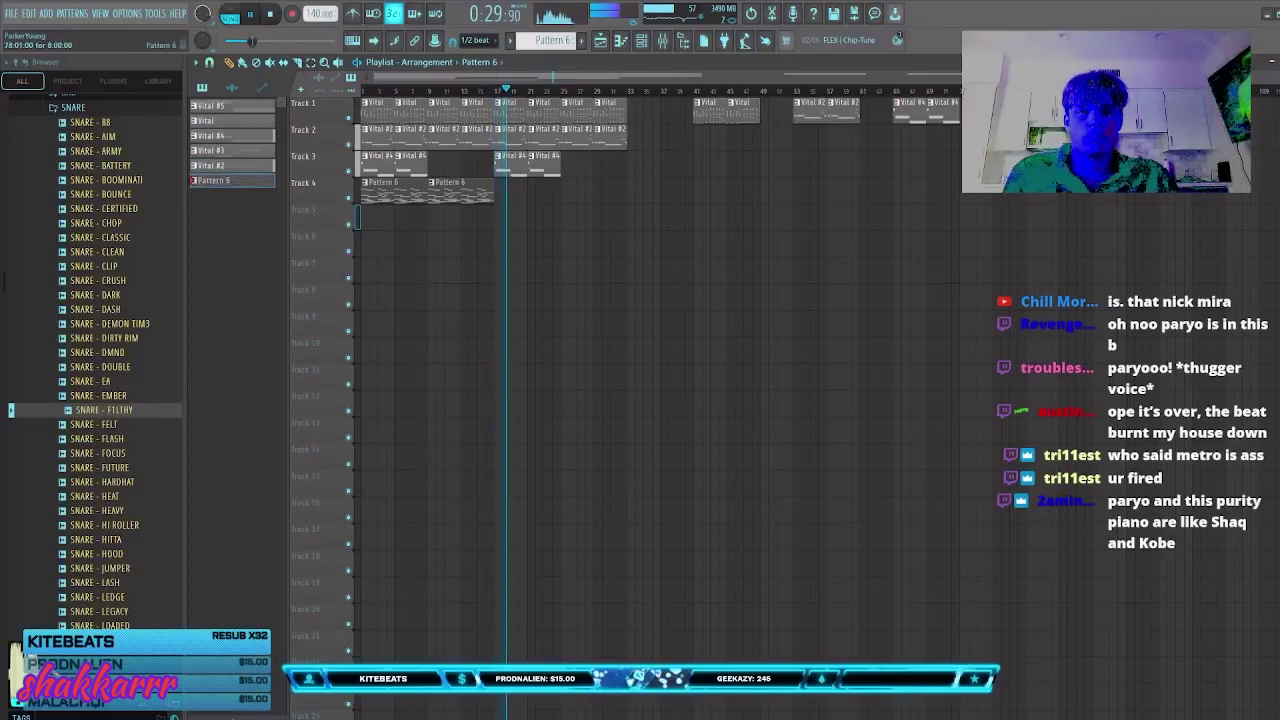
Step: Select the whole arrangement and render the master output to an audio clip in the playlist
{"action": "key", "text": "ctrl+a"}
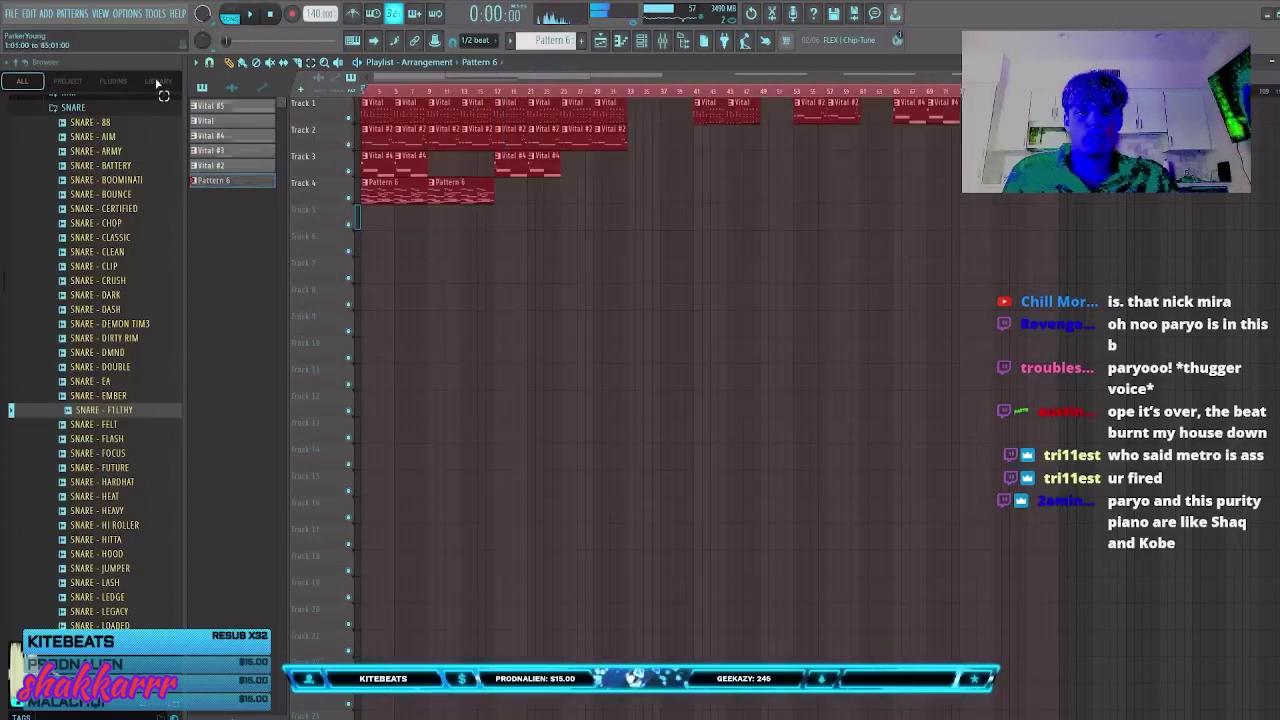
{"action": "left_click", "coordinate": [643, 43]}
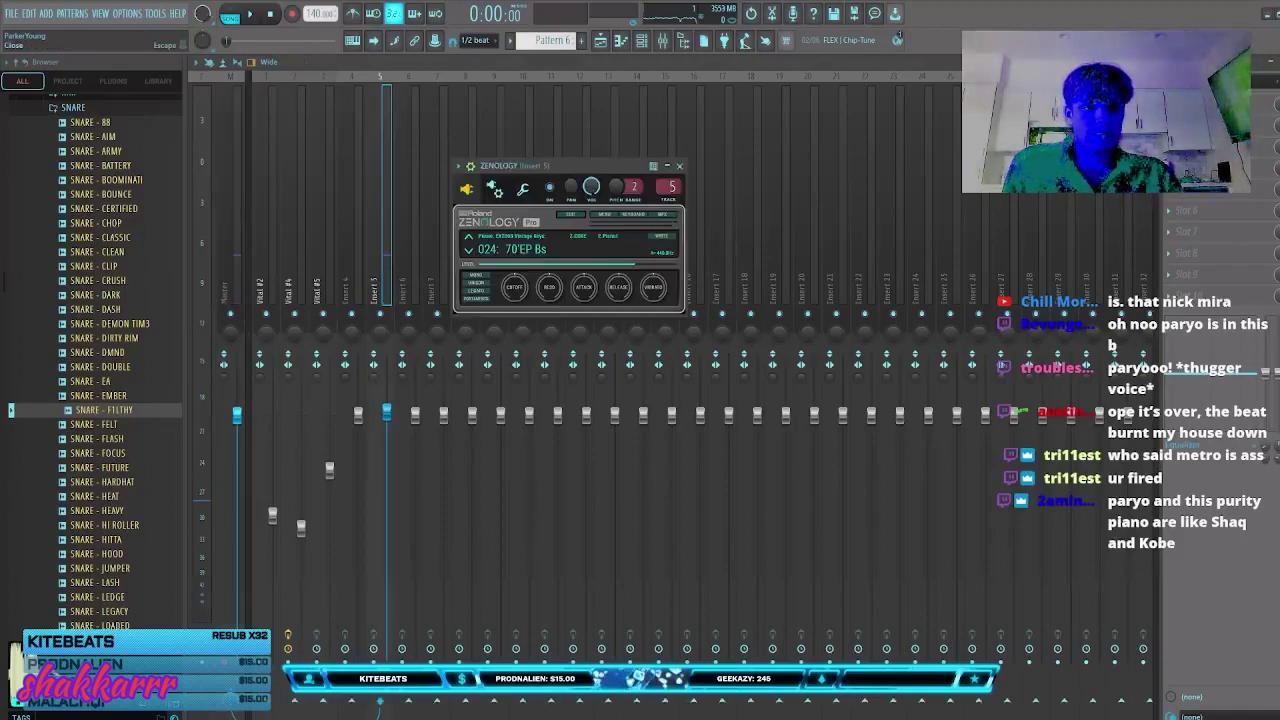
{"action": "left_click", "coordinate": [1277, 62]}
{"action": "left_click", "coordinate": [789, 174]}
{"action": "right_click", "coordinate": [831, 158]}
Step: Delete all the pattern clips and move the rendered master audio clip from Track 5 to Track 1
{"action": "left_click_drag", "start_coordinate": [1055, 200], "coordinate": [366, 106]}
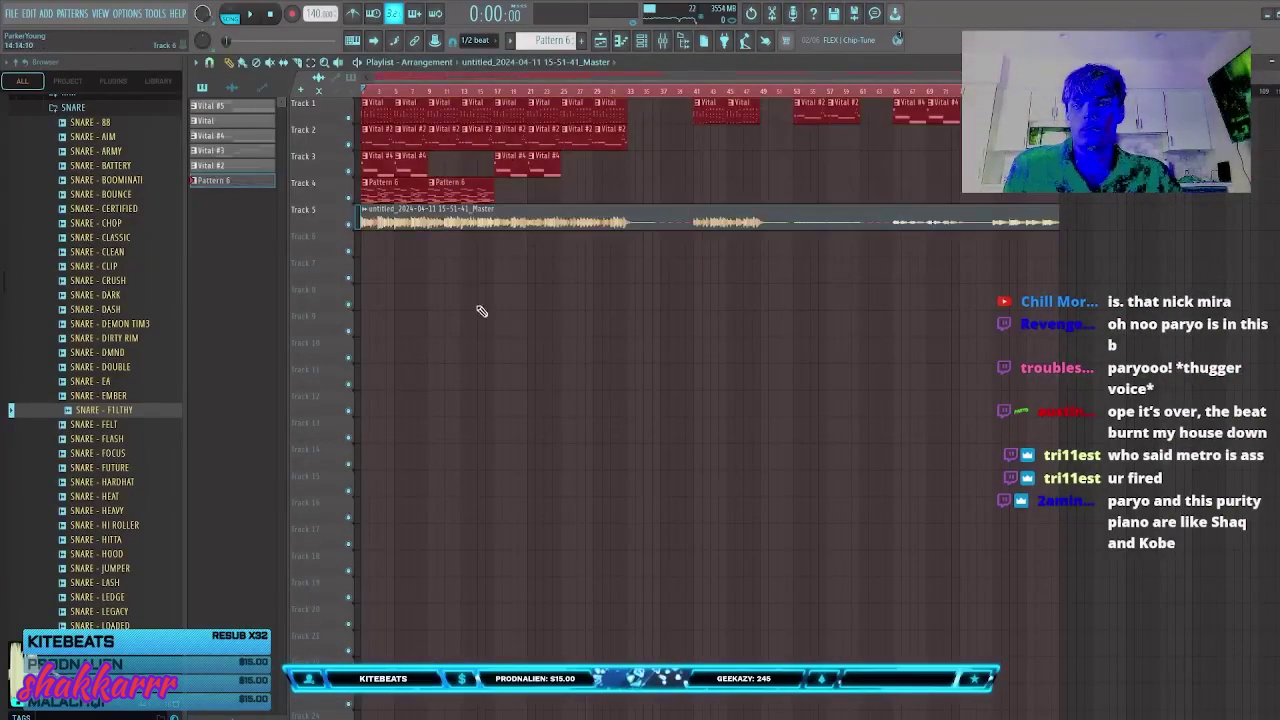
{"action": "key", "text": "Delete"}
{"action": "left_click_drag", "start_coordinate": [432, 218], "coordinate": [392, 112]}
{"action": "double_click", "coordinate": [373, 91]}
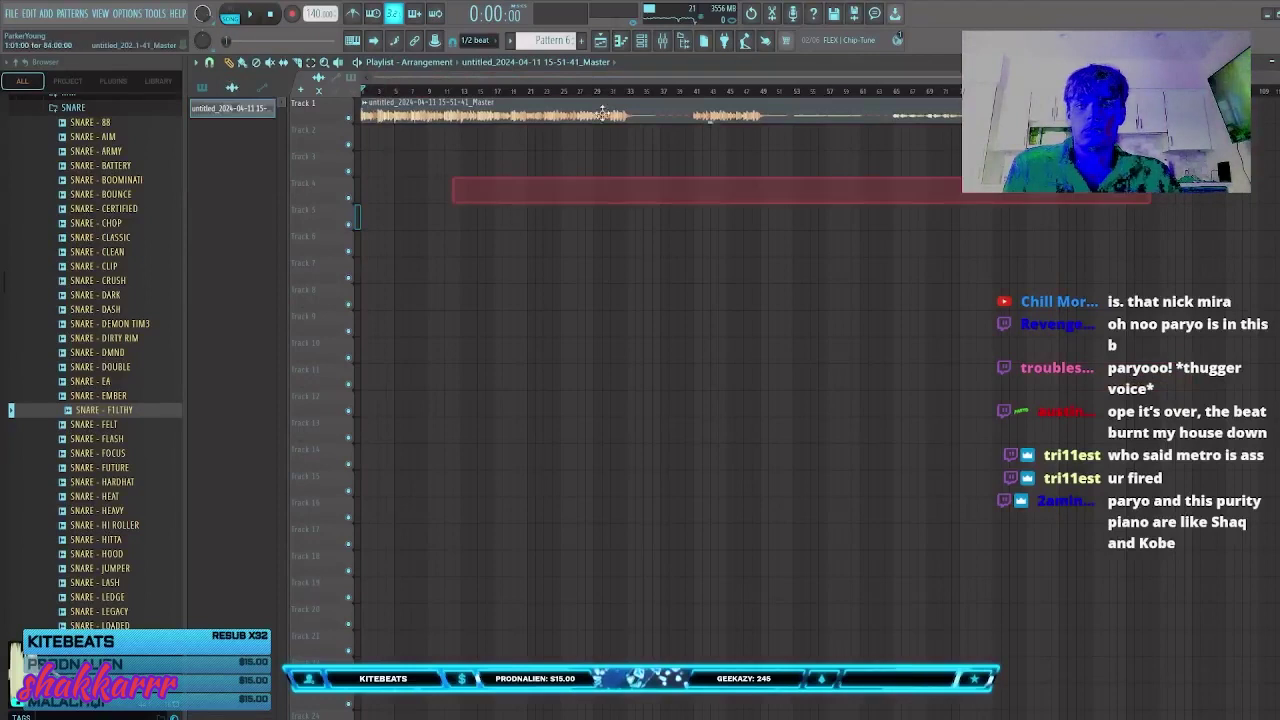
Step: Mute the Vital and Vital #5 channels and route the rendered audio channel to mixer track 6
{"action": "key", "text": "space"}
{"action": "key", "text": "F6"}
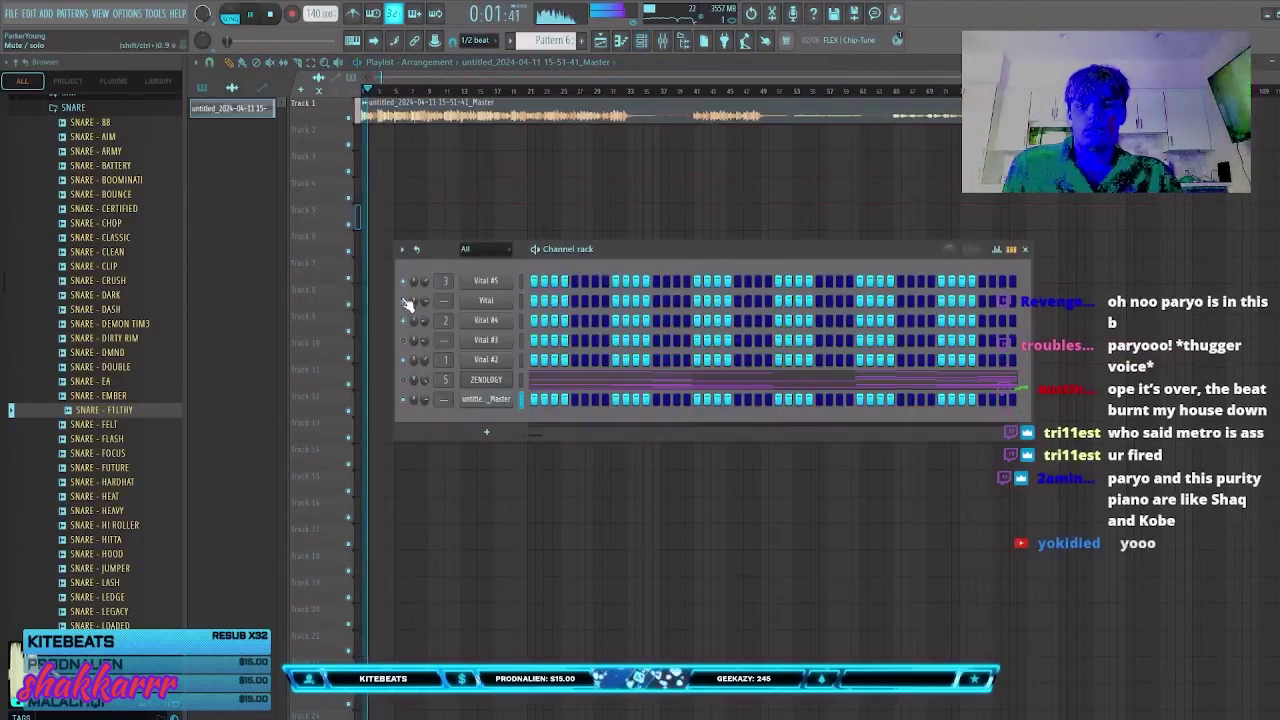
{"action": "left_click", "coordinate": [403, 300]}
{"action": "left_click", "coordinate": [403, 284]}
{"action": "left_click_drag", "start_coordinate": [443, 399], "coordinate": [443, 380]}
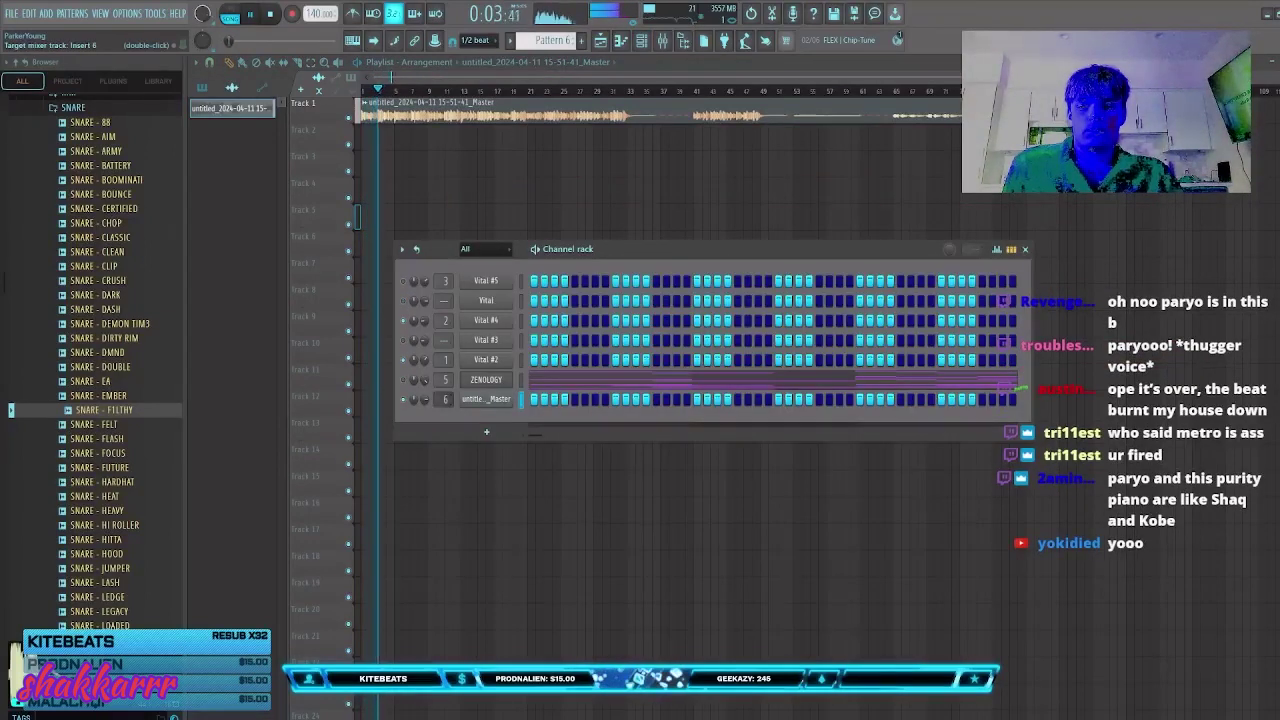
{"action": "key", "text": "F6"}
Step: Restart playback and check the rendered audio's signal on mixer track 6
{"action": "key", "text": "space"}
{"action": "key", "text": "space"}
{"action": "left_click", "coordinate": [664, 41]}
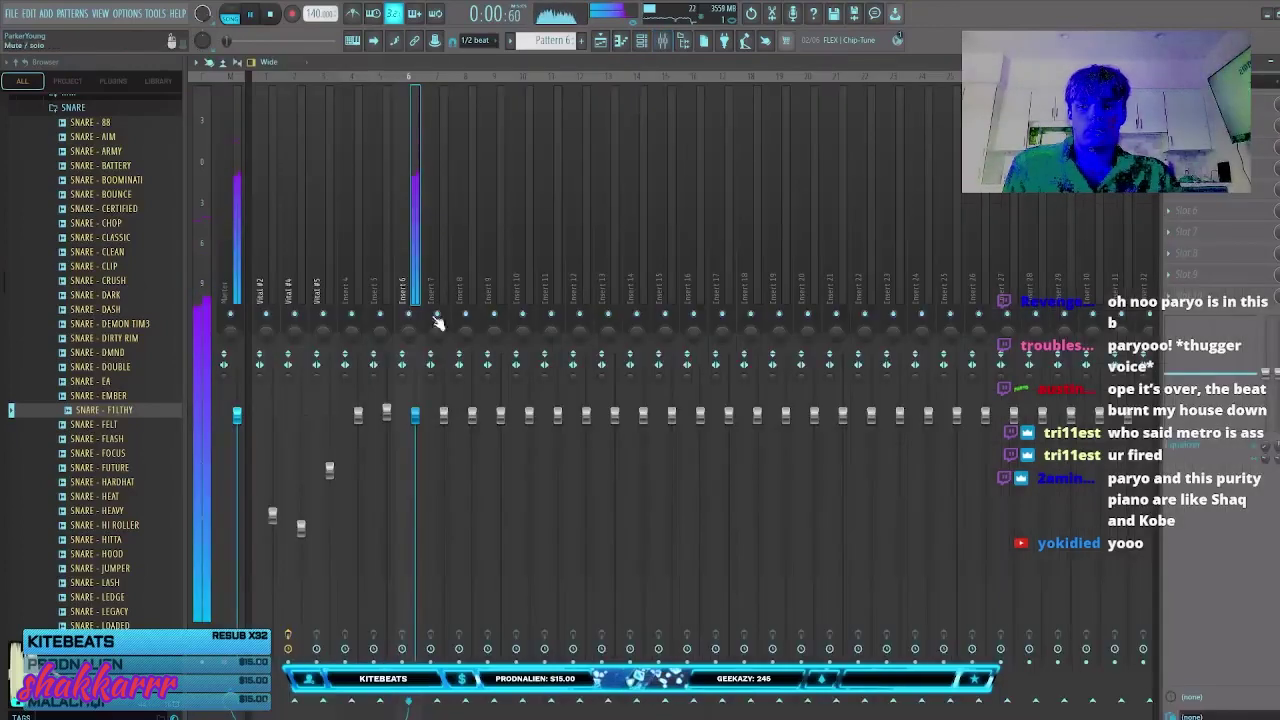
{"action": "left_click", "coordinate": [1278, 62]}
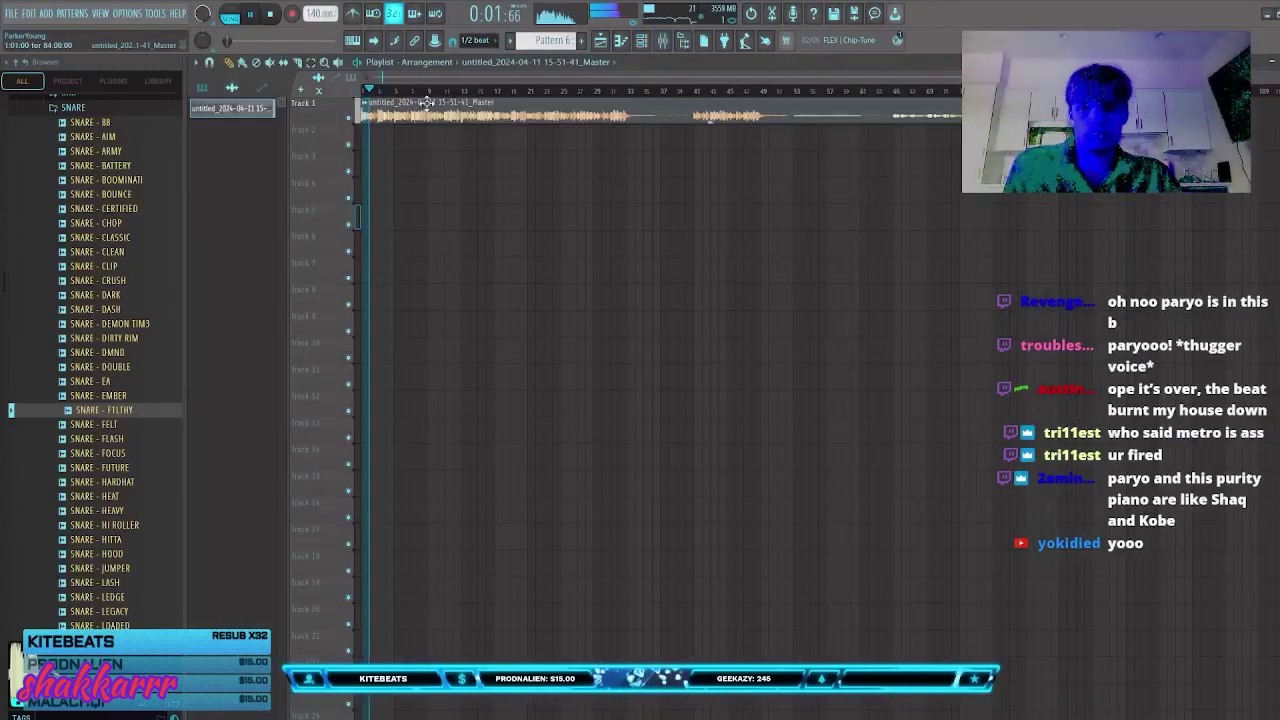
Step: Slice the rendered audio clip on Track 1 at bars 9 and 17
{"action": "left_click", "coordinate": [429, 91]}
{"action": "scroll", "coordinate": [590, 192], "scroll_direction": "up", "scroll_amount": 3}
{"action": "key", "text": "c"}
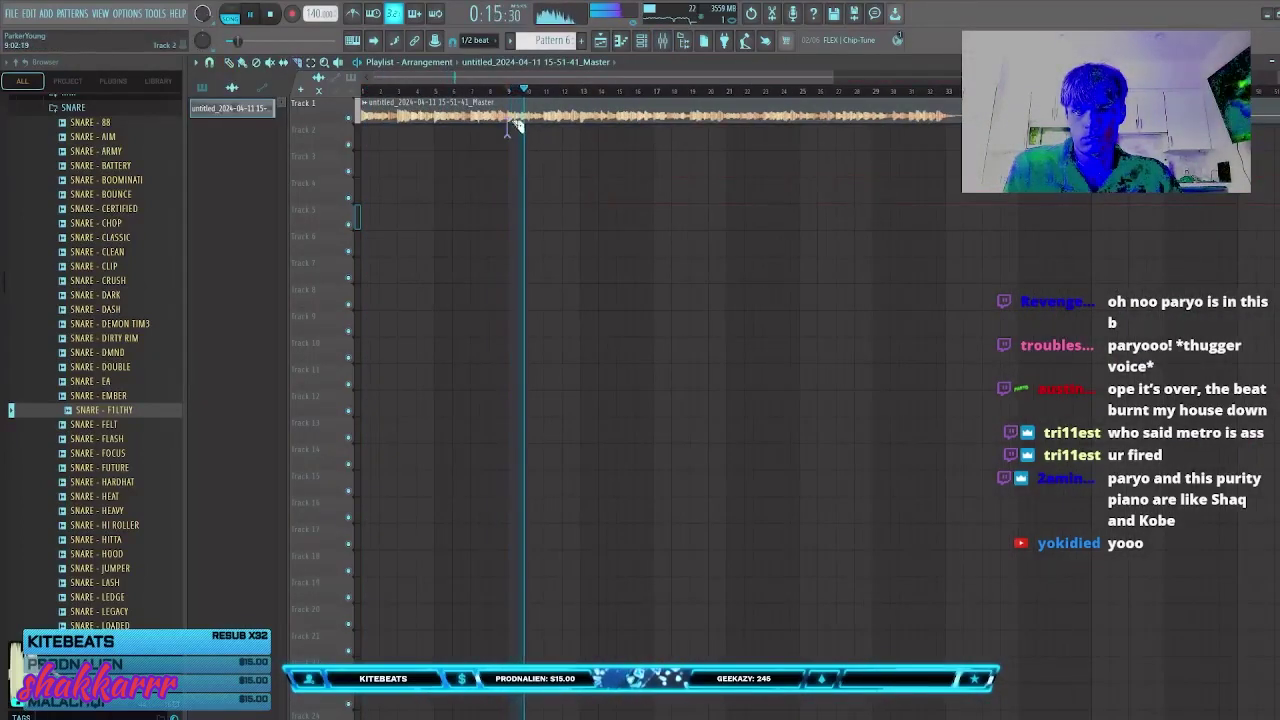
{"action": "left_click_drag", "start_coordinate": [510, 128], "coordinate": [510, 110]}
{"action": "mouse_move", "coordinate": [655, 126]}
{"action": "left_mouse_down"}
{"action": "mouse_move", "coordinate": [655, 103]}
{"action": "mouse_move", "coordinate": [520, 195]}
{"action": "mouse_move", "coordinate": [549, 135]}
{"action": "left_mouse_up"}
{"action": "key", "text": "p"}
Step: Move the audio slice starting at bar 9 down to Track 2 and delete the stray clips placed below
{"action": "left_click", "coordinate": [362, 91]}
{"action": "left_click", "coordinate": [204, 89]}
{"action": "left_click_drag", "start_coordinate": [536, 188], "coordinate": [528, 213], "text": "ctrl"}
{"action": "key", "text": "Delete"}
{"action": "scroll", "coordinate": [511, 80], "scroll_direction": "up", "scroll_amount": 2}
{"action": "left_click", "coordinate": [580, 214]}
{"action": "mouse_move", "coordinate": [622, 207]}
{"action": "left_mouse_down", "text": "ctrl"}
{"action": "mouse_move", "coordinate": [627, 222]}
{"action": "mouse_move", "coordinate": [645, 218]}
{"action": "left_mouse_up", "text": "ctrl"}
{"action": "key", "text": "Delete"}
{"action": "left_click", "coordinate": [607, 222]}
{"action": "key", "text": "Delete"}
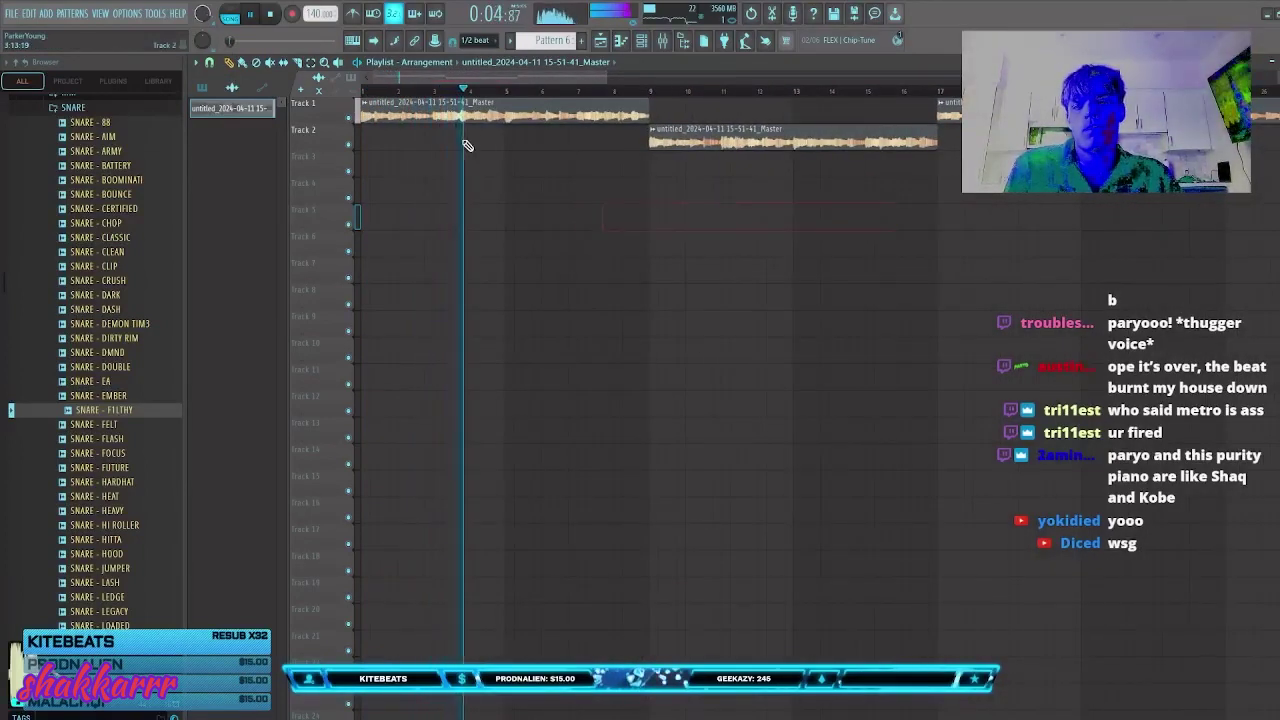
{"action": "left_click", "coordinate": [362, 91]}
{"action": "scroll", "coordinate": [440, 79], "scroll_direction": "up", "scroll_amount": 2}
{"action": "left_click", "coordinate": [508, 217]}
{"action": "left_click_drag", "start_coordinate": [535, 190], "coordinate": [523, 216], "text": "ctrl"}
{"action": "key", "text": "Delete"}
{"action": "left_click", "coordinate": [487, 167]}
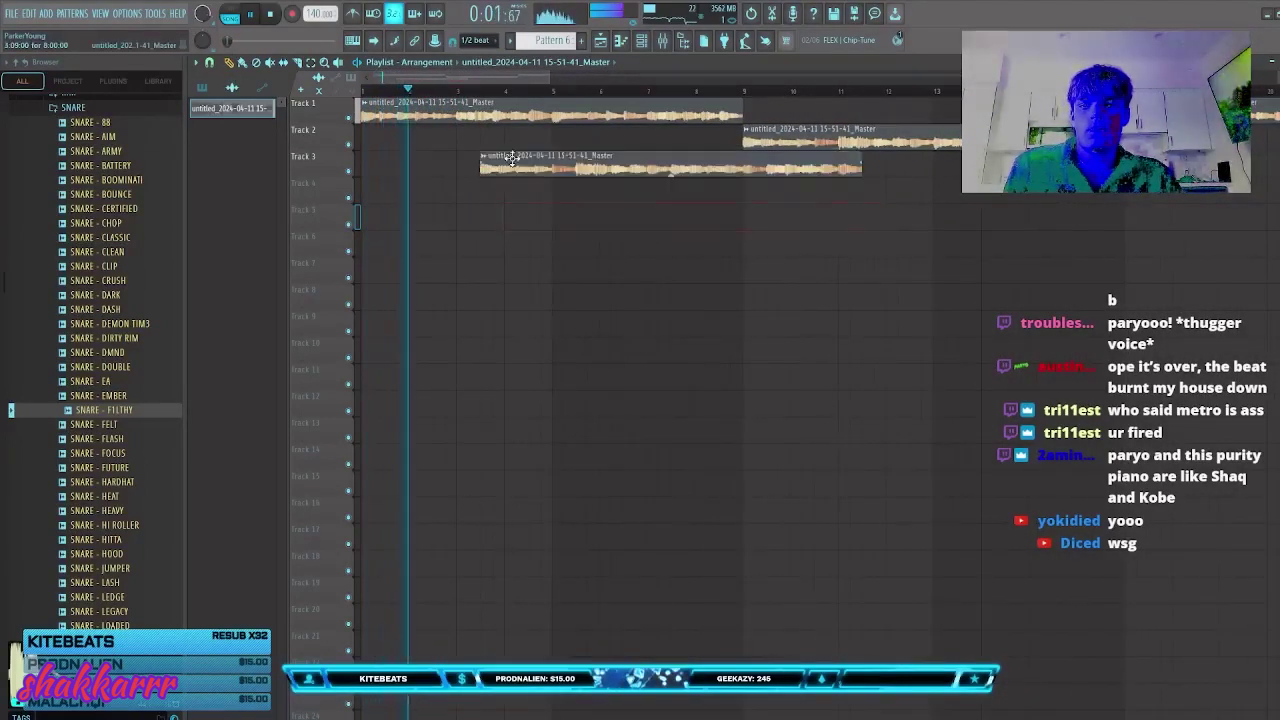
{"action": "left_click_drag", "start_coordinate": [514, 157], "coordinate": [500, 172], "text": "ctrl"}
{"action": "key", "text": "Delete"}
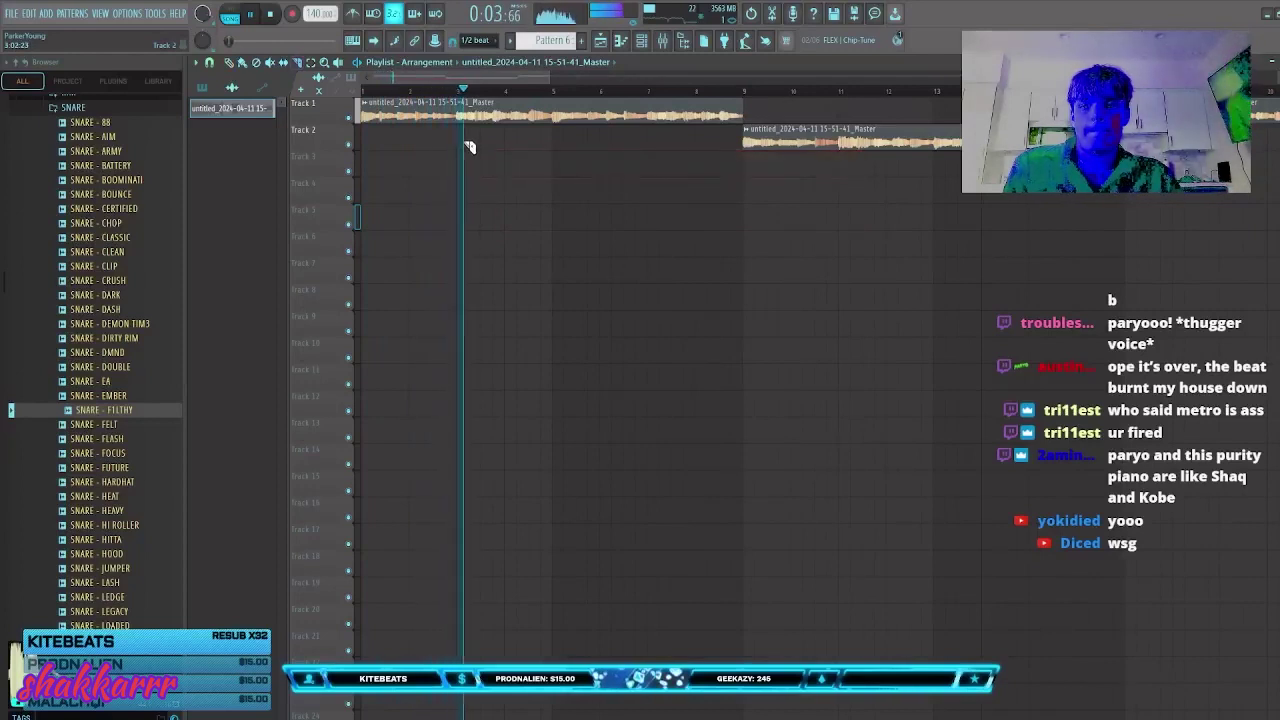
Step: Slice the first Track 1 audio clip at bar 5 and replace its second half with a copy of the first half
{"action": "left_click_drag", "start_coordinate": [556, 140], "coordinate": [556, 108]}
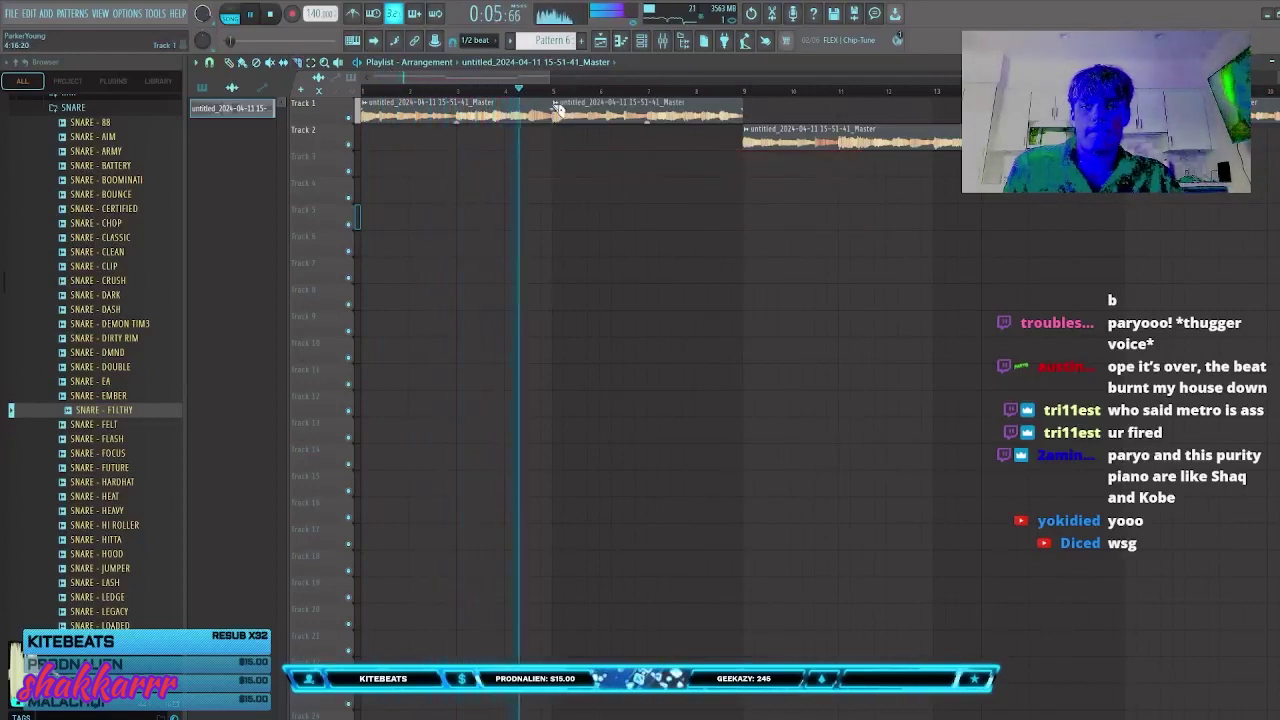
{"action": "right_click", "coordinate": [593, 116]}
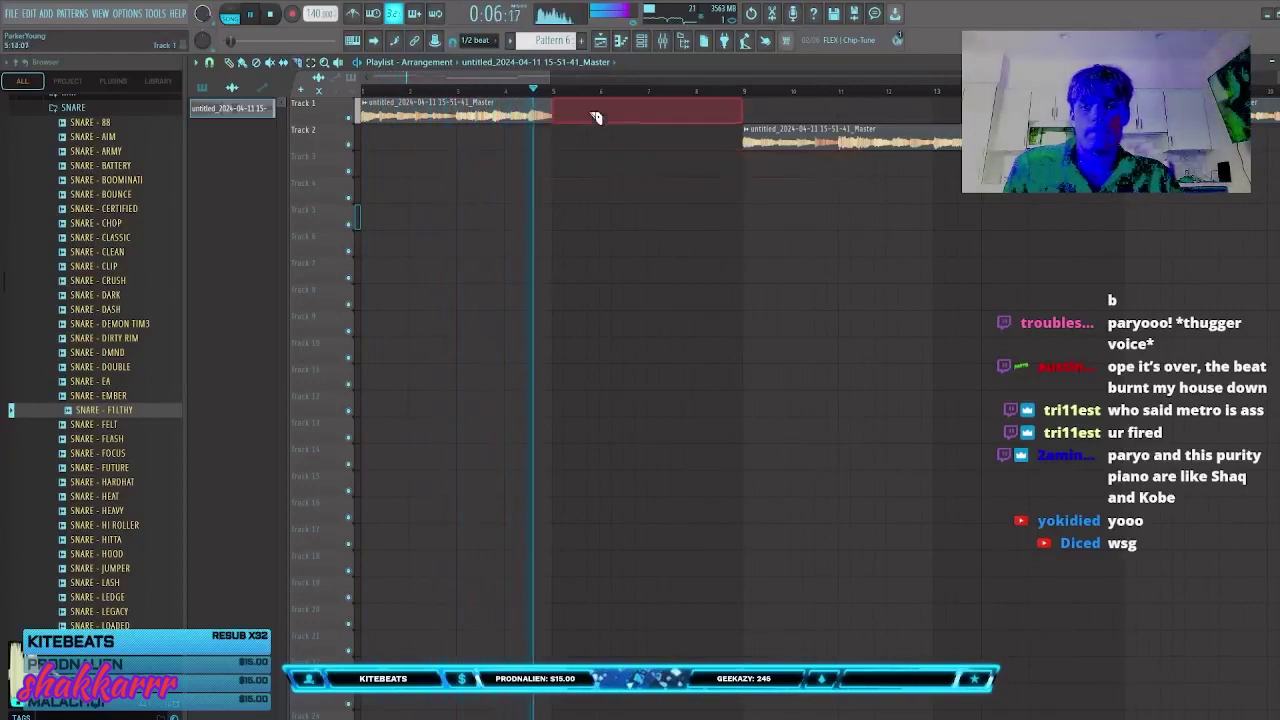
{"action": "key", "text": "ctrl+b"}
Step: Slice the opening Track 1 clip at bar 3 and replace bars 3 to 5 with a copy of the first two bars
{"action": "left_click_drag", "start_coordinate": [478, 150], "coordinate": [473, 113], "text": "ctrl"}
{"action": "right_click", "coordinate": [468, 148]}
{"action": "key", "text": "c"}
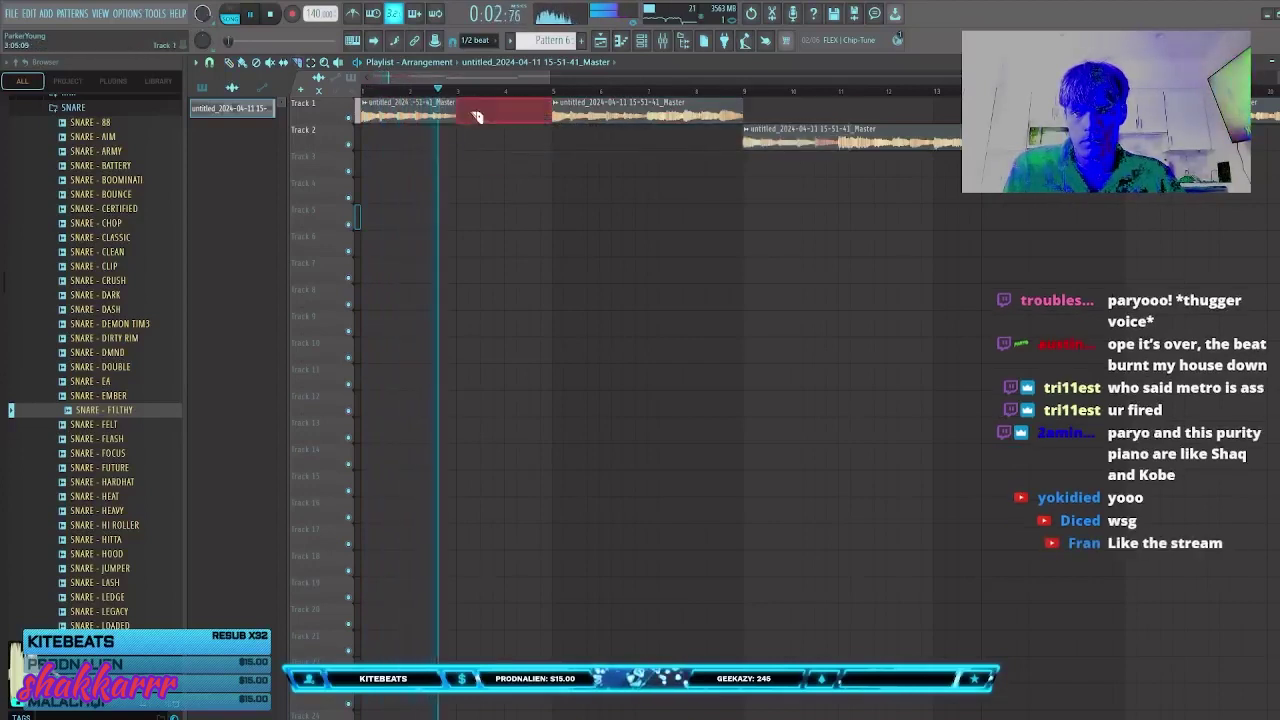
{"action": "left_click", "coordinate": [628, 244]}
{"action": "right_click", "coordinate": [660, 247]}
{"action": "left_click", "coordinate": [843, 221]}
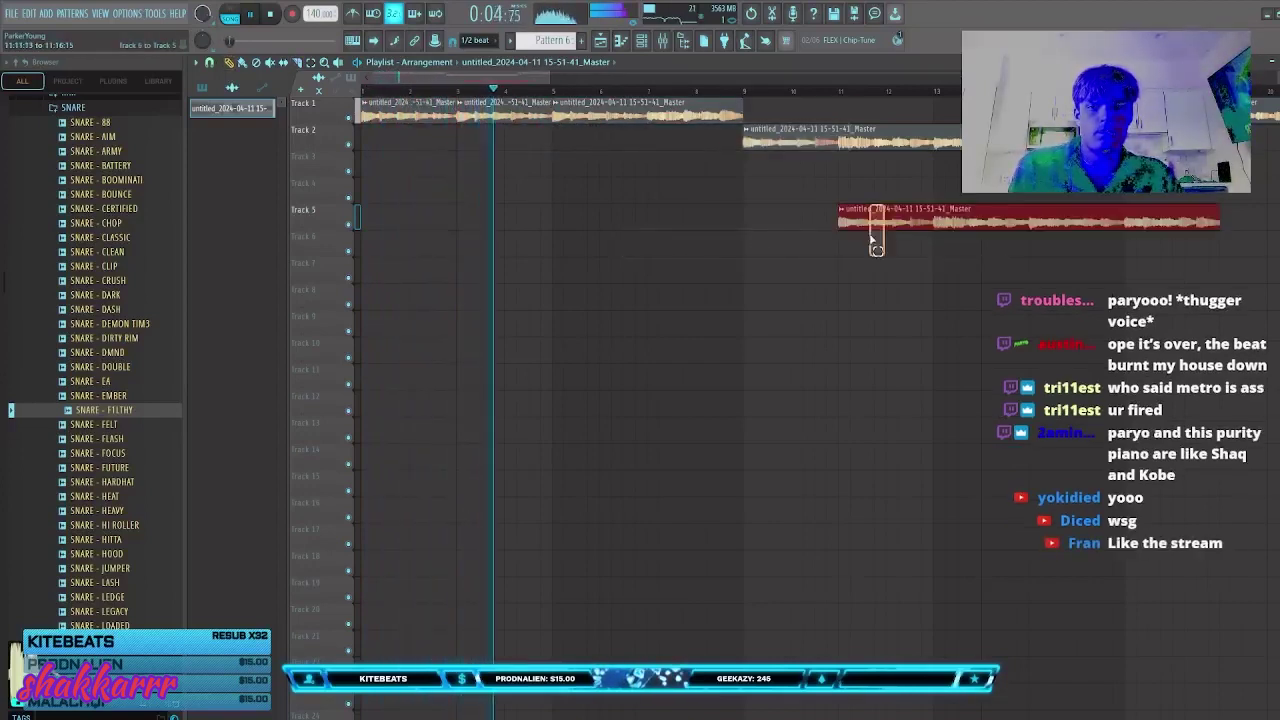
{"action": "right_click", "coordinate": [872, 228]}
{"action": "left_click", "coordinate": [878, 243]}
{"action": "right_click", "coordinate": [925, 236]}
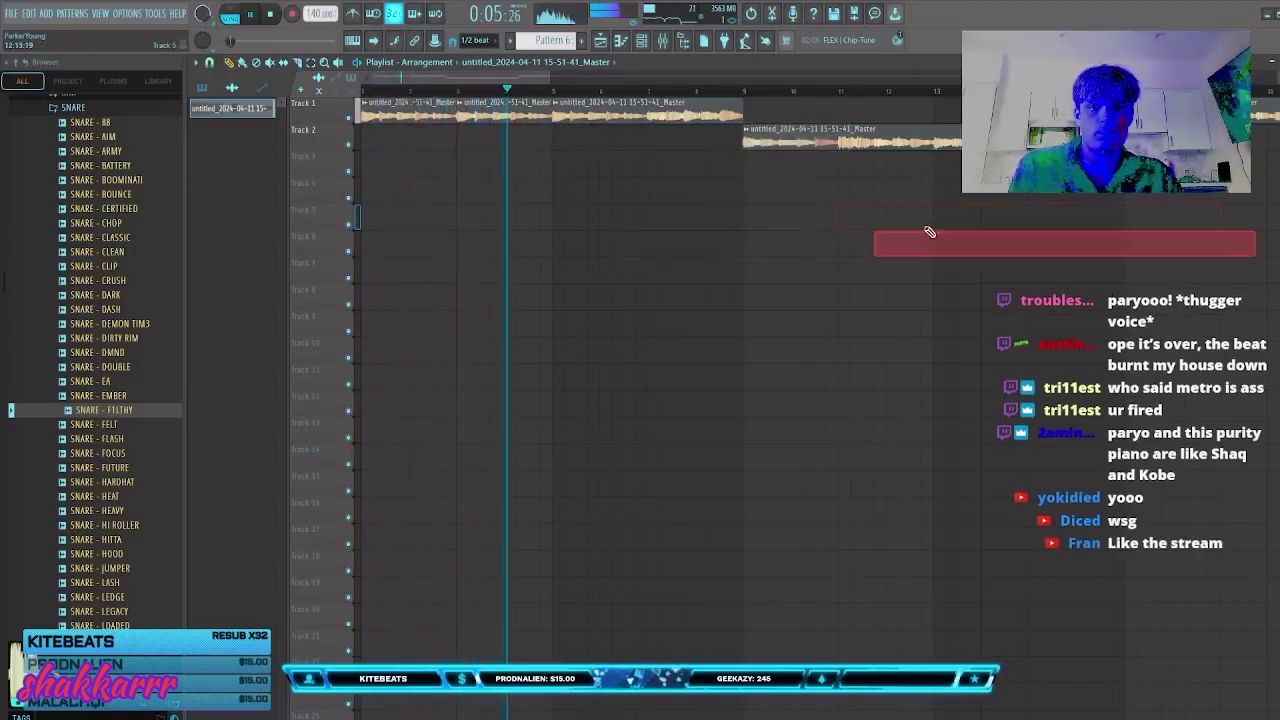
Step: Slice the Track 2 audio at bars 11 and 13 and repeat the bar 9 slice at bar 11
{"action": "left_click_drag", "start_coordinate": [840, 148], "coordinate": [858, 167]}
{"action": "key", "text": "p"}
{"action": "right_click", "coordinate": [860, 145]}
{"action": "left_click_drag", "start_coordinate": [780, 139], "coordinate": [876, 138]}
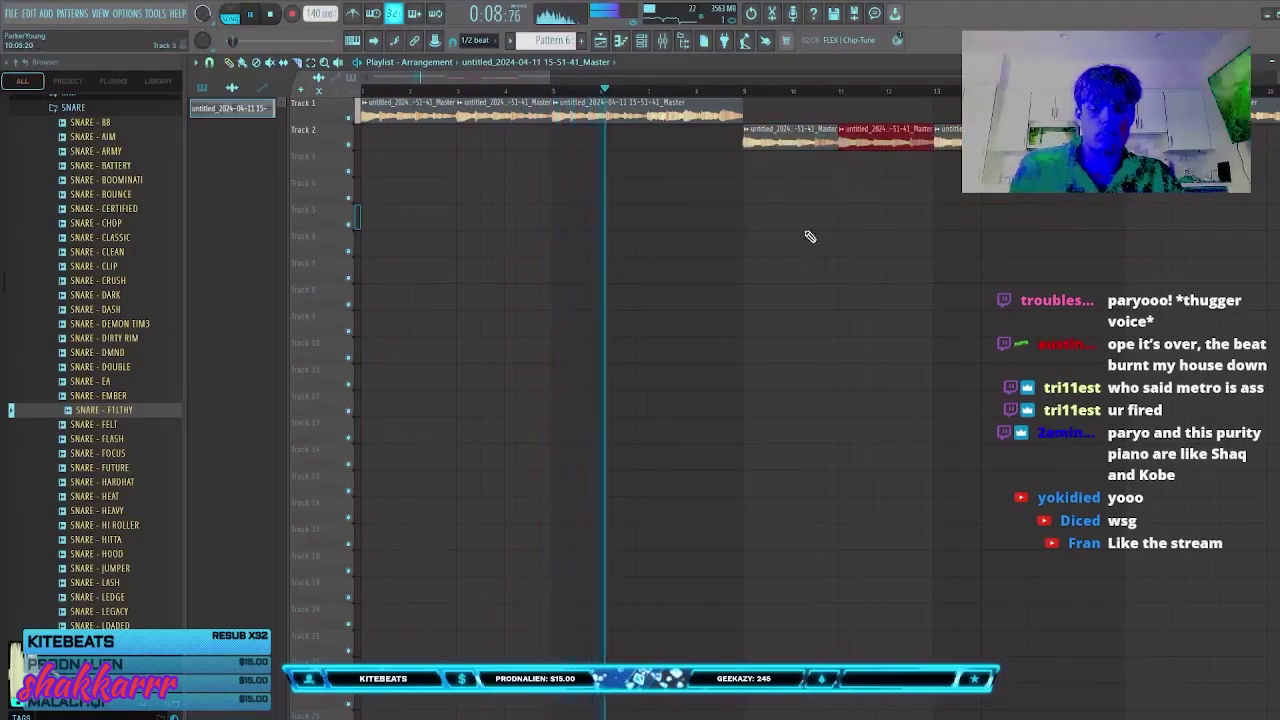
{"action": "left_click", "coordinate": [808, 238]}
{"action": "right_click", "coordinate": [860, 240]}
{"action": "scroll", "coordinate": [938, 169], "scroll_direction": "down", "scroll_amount": 3}
{"action": "left_click", "coordinate": [777, 209]}
{"action": "right_click", "coordinate": [788, 217]}
{"action": "left_click", "coordinate": [597, 245]}
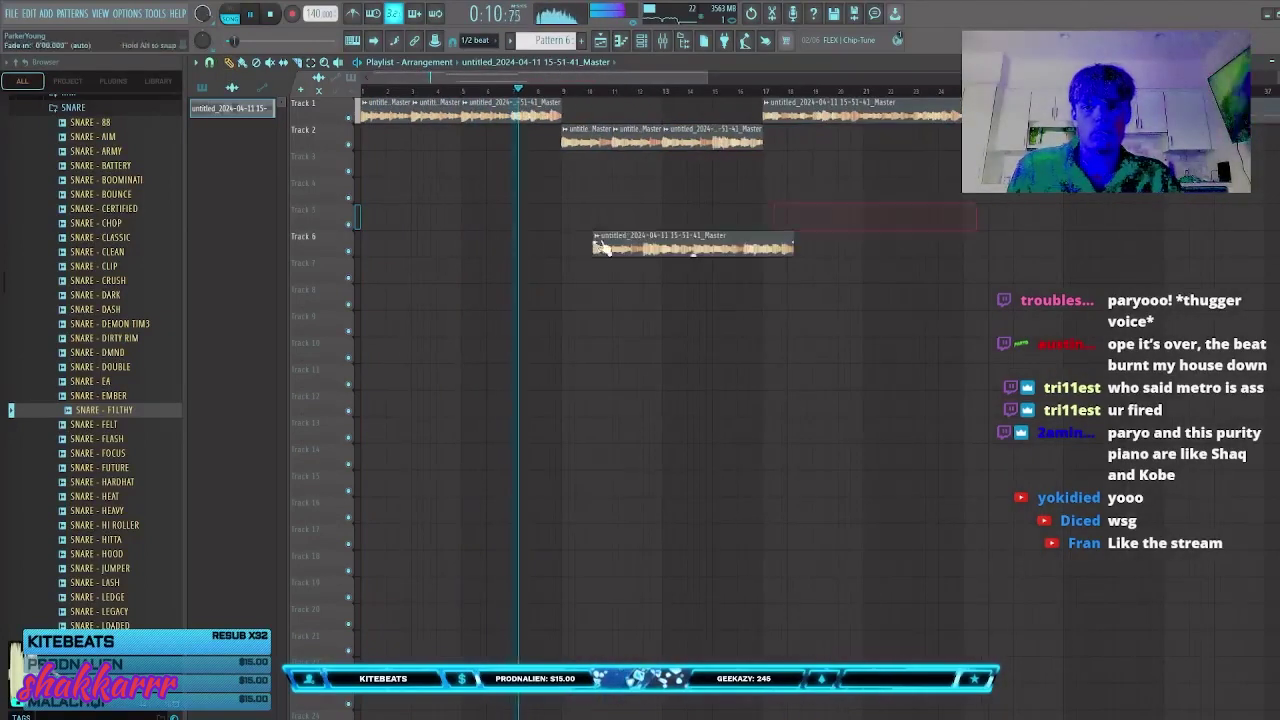
{"action": "right_click", "coordinate": [605, 250]}
{"action": "double_click", "coordinate": [598, 141]}
{"action": "left_click", "coordinate": [777, 241]}
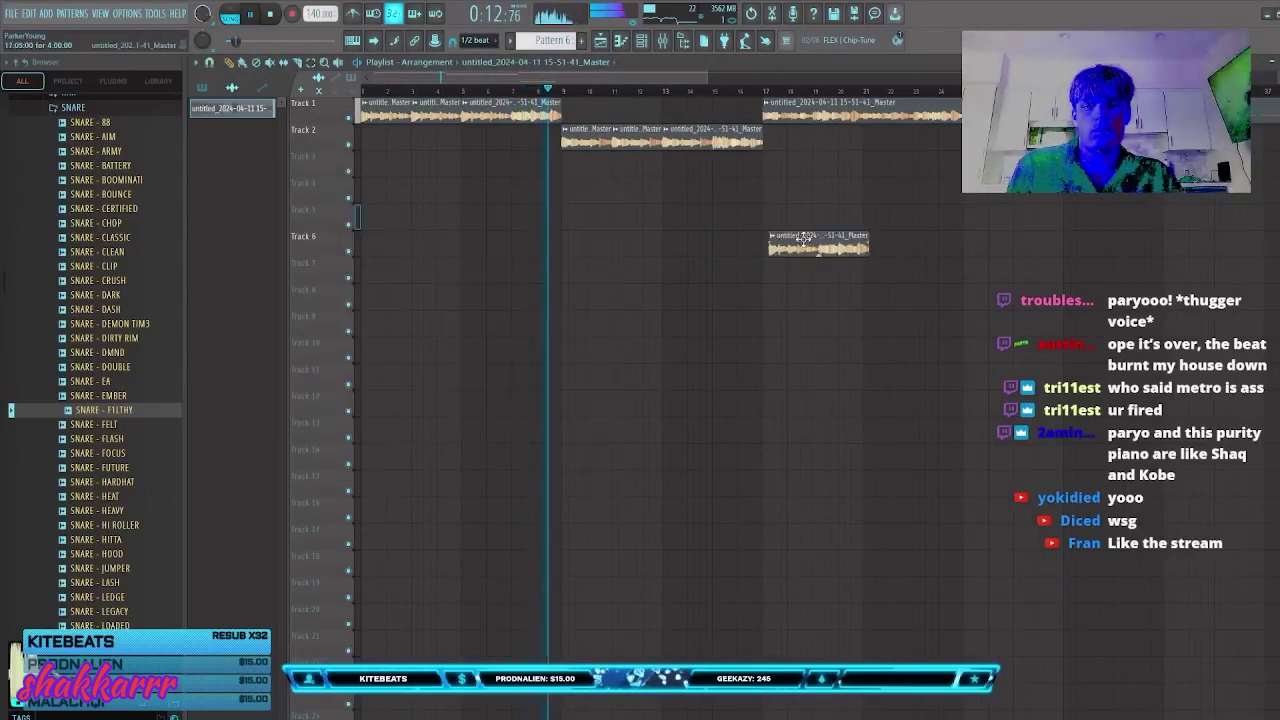
{"action": "right_click", "coordinate": [790, 243]}
Step: Test the arrangement at slower tempos and set the project tempo to 128 BPM
{"action": "key", "text": "space"}
{"action": "key", "text": "space"}
{"action": "scroll", "coordinate": [394, 77], "scroll_direction": "up", "scroll_amount": 4}
{"action": "key", "text": "space"}
{"action": "key", "text": "space"}
{"action": "key", "text": "space"}
{"action": "left_click_drag", "start_coordinate": [316, 14], "coordinate": [316, 30]}
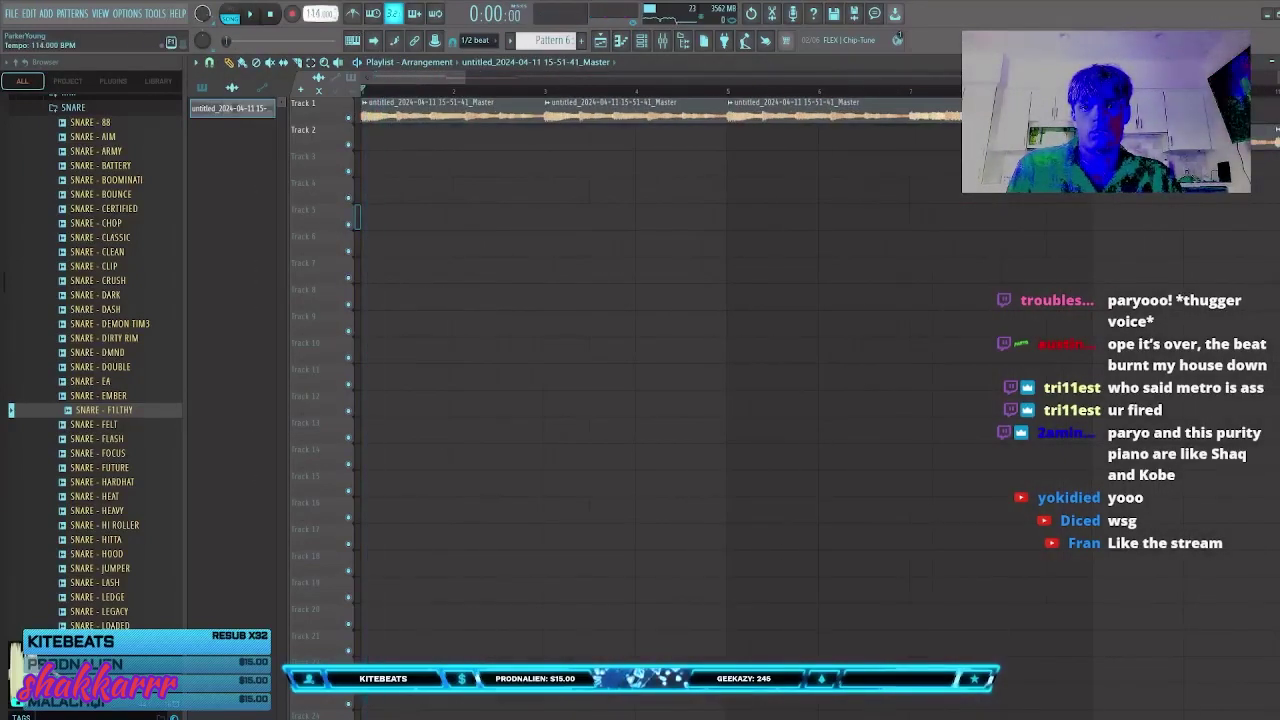
{"action": "key", "text": "space"}
{"action": "key", "text": "space"}
{"action": "left_click", "coordinate": [430, 92]}
{"action": "left_click", "coordinate": [396, 92]}
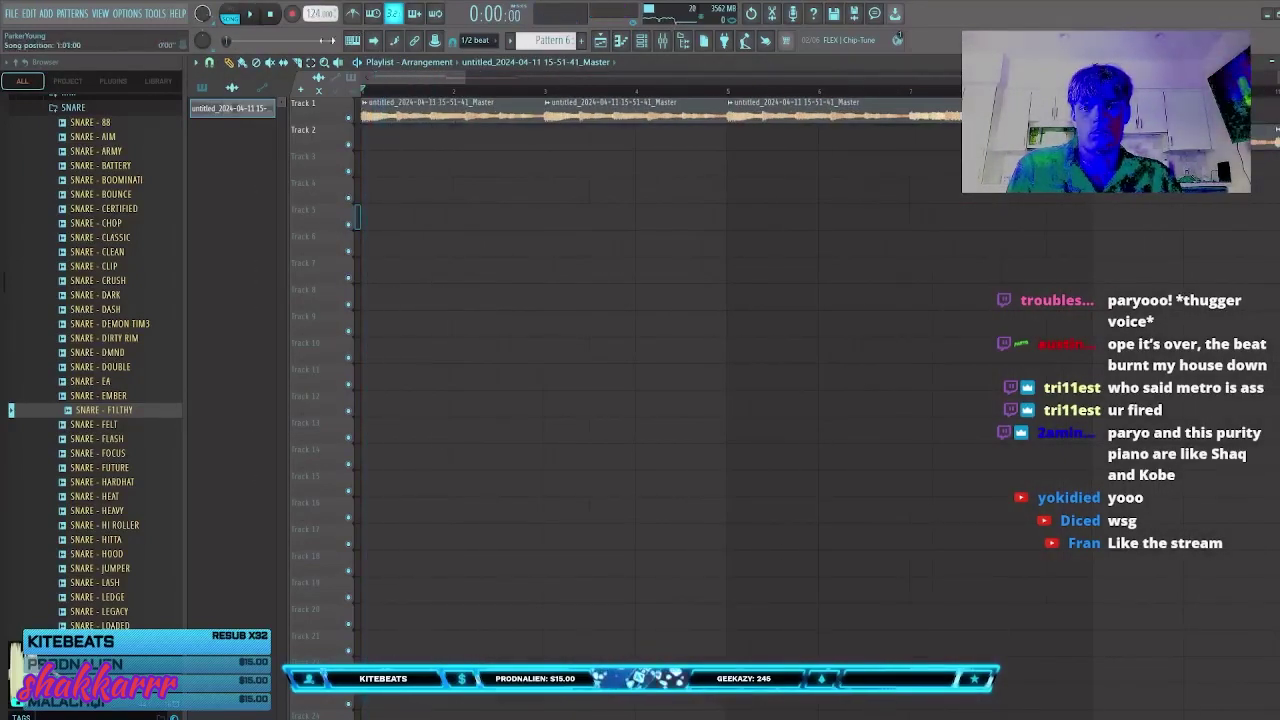
Step: Open the rendered audio clip's channel settings and set its pitch shift to about -210 cents while auditioning playback
{"action": "left_click", "coordinate": [431, 104]}
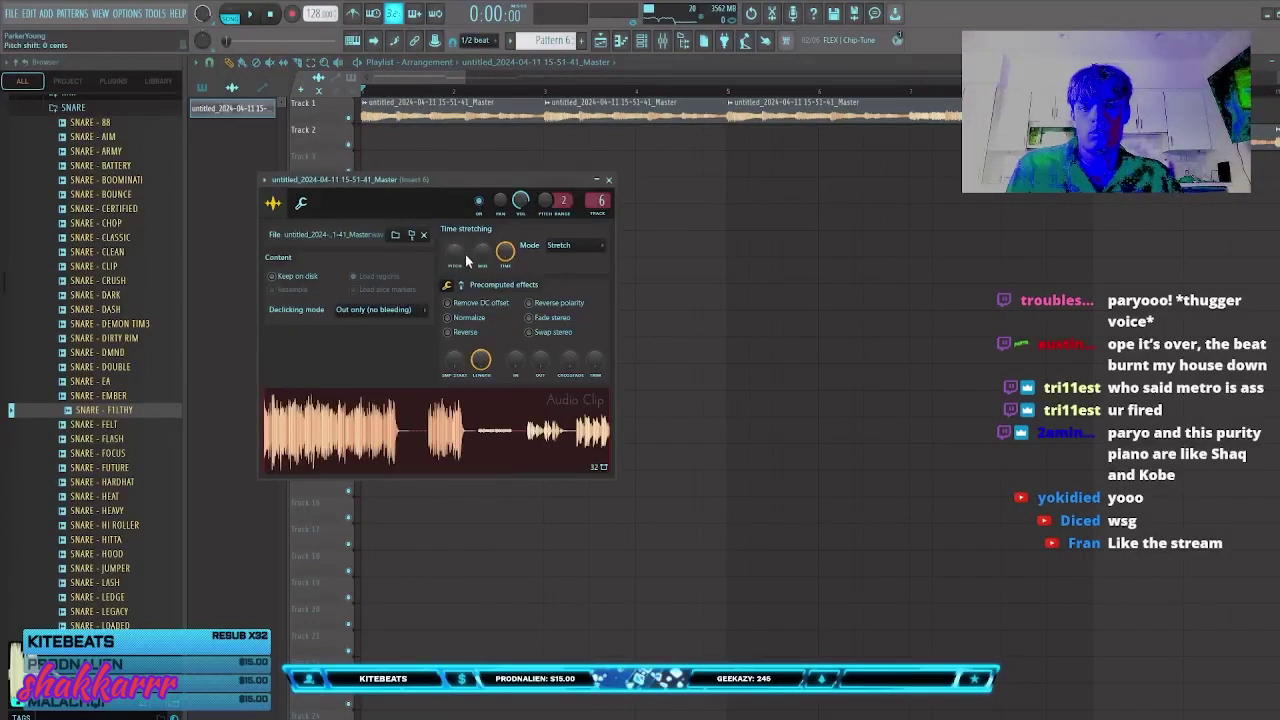
{"action": "key", "text": "space"}
{"action": "scroll", "coordinate": [456, 250], "scroll_direction": "down", "scroll_amount": 4}
{"action": "key", "text": "space"}
{"action": "key", "text": "space"}
{"action": "key", "text": "space"}
{"action": "key", "text": "space"}
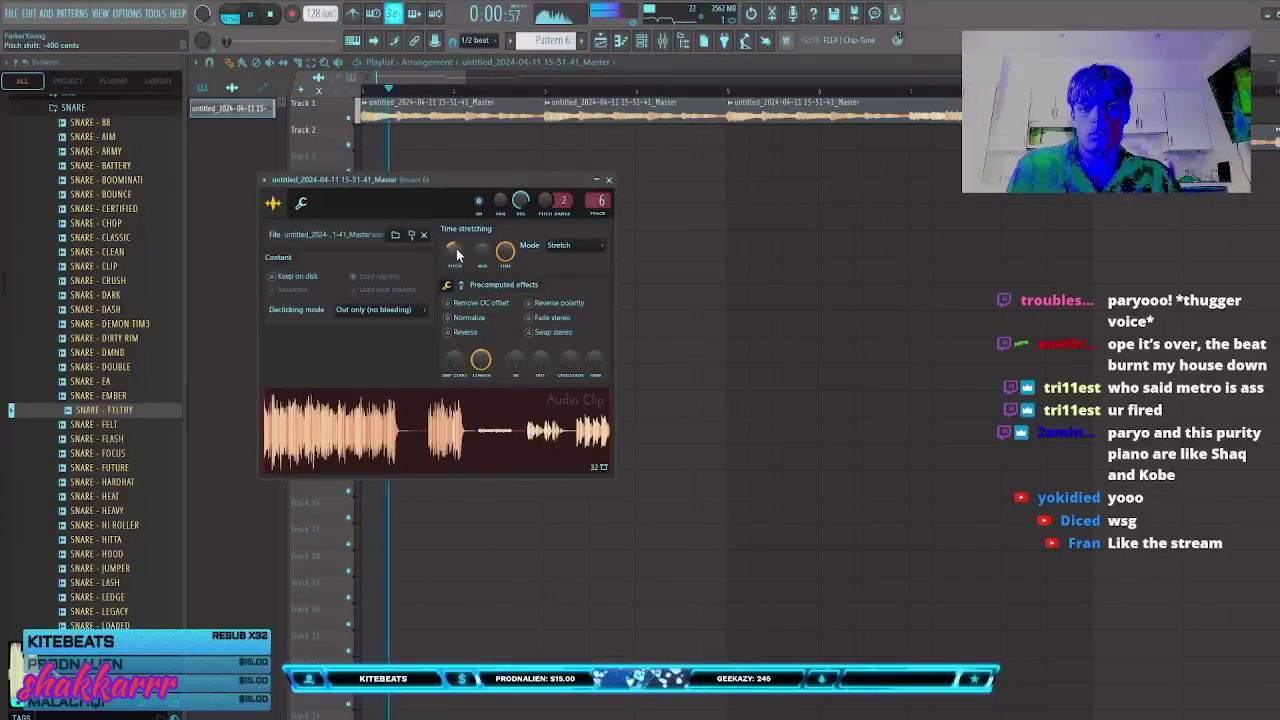
{"action": "key", "text": "space"}
{"action": "key", "text": "space"}
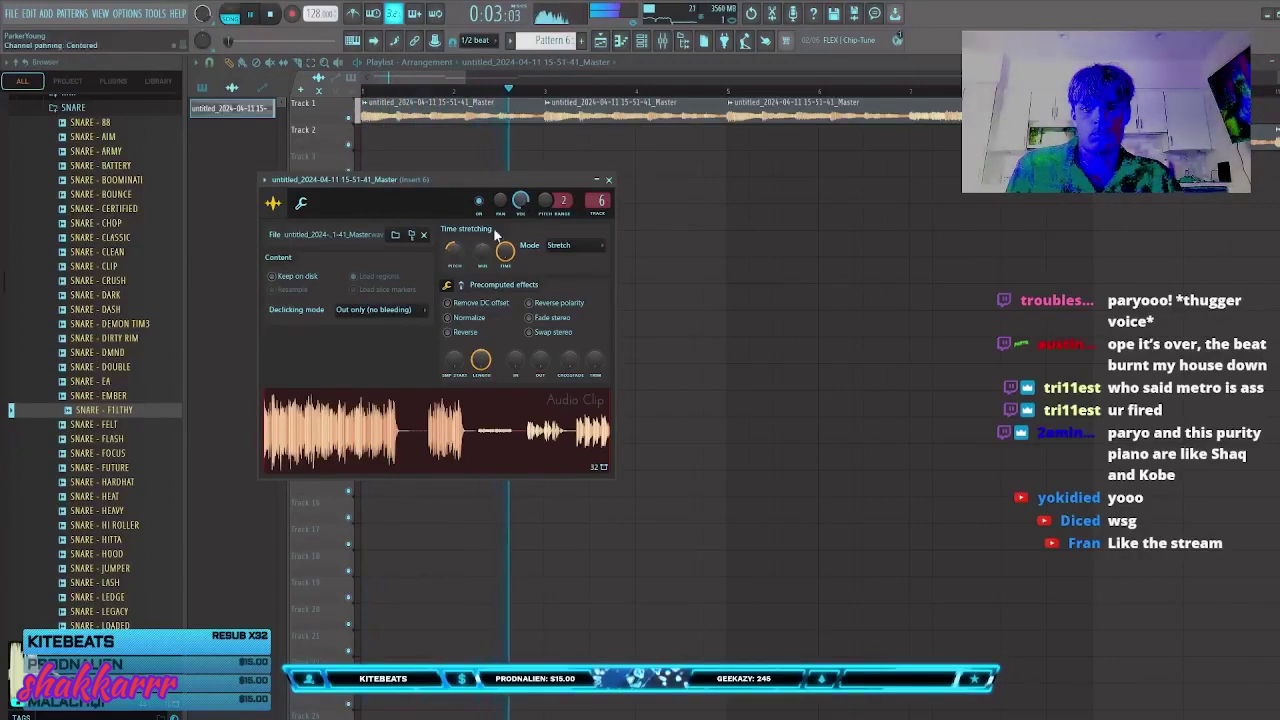
{"action": "scroll", "coordinate": [460, 250], "scroll_direction": "down", "scroll_amount": 1}
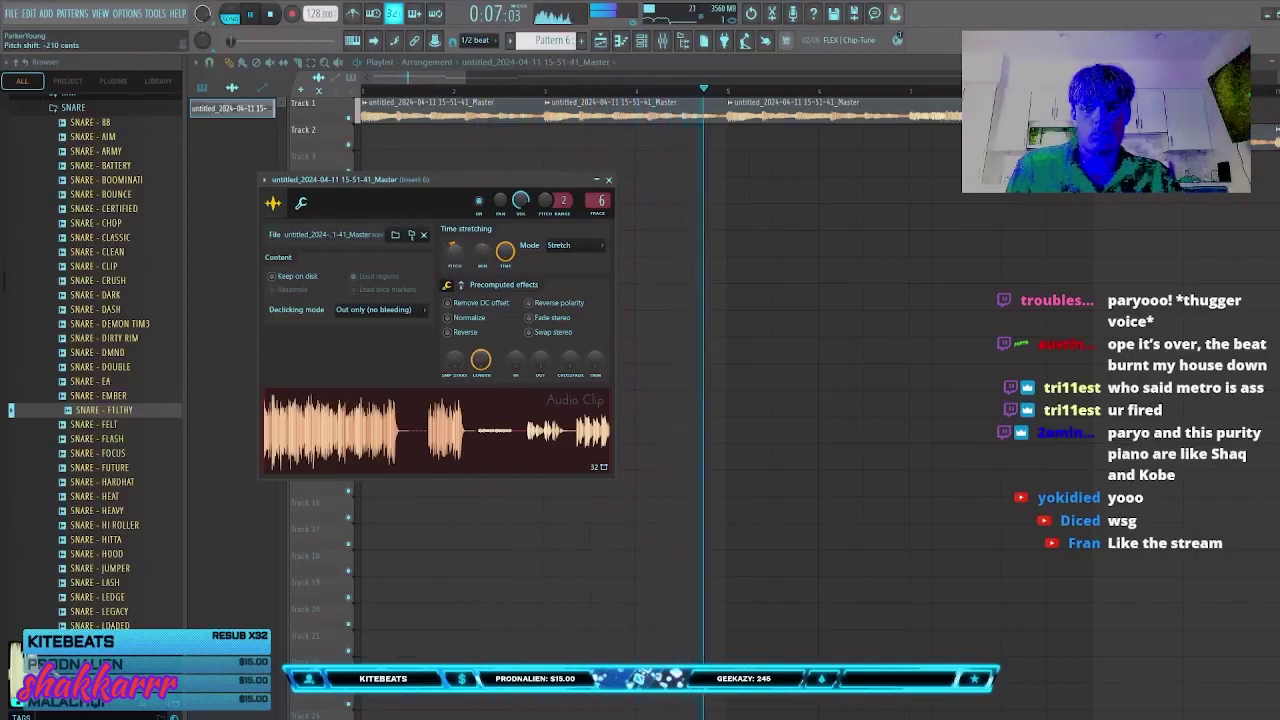
Step: Move the Track 2 audio slices between bars 9 and 17 up to Track 1
{"action": "left_click", "coordinate": [893, 250]}
{"action": "right_click", "coordinate": [893, 250]}
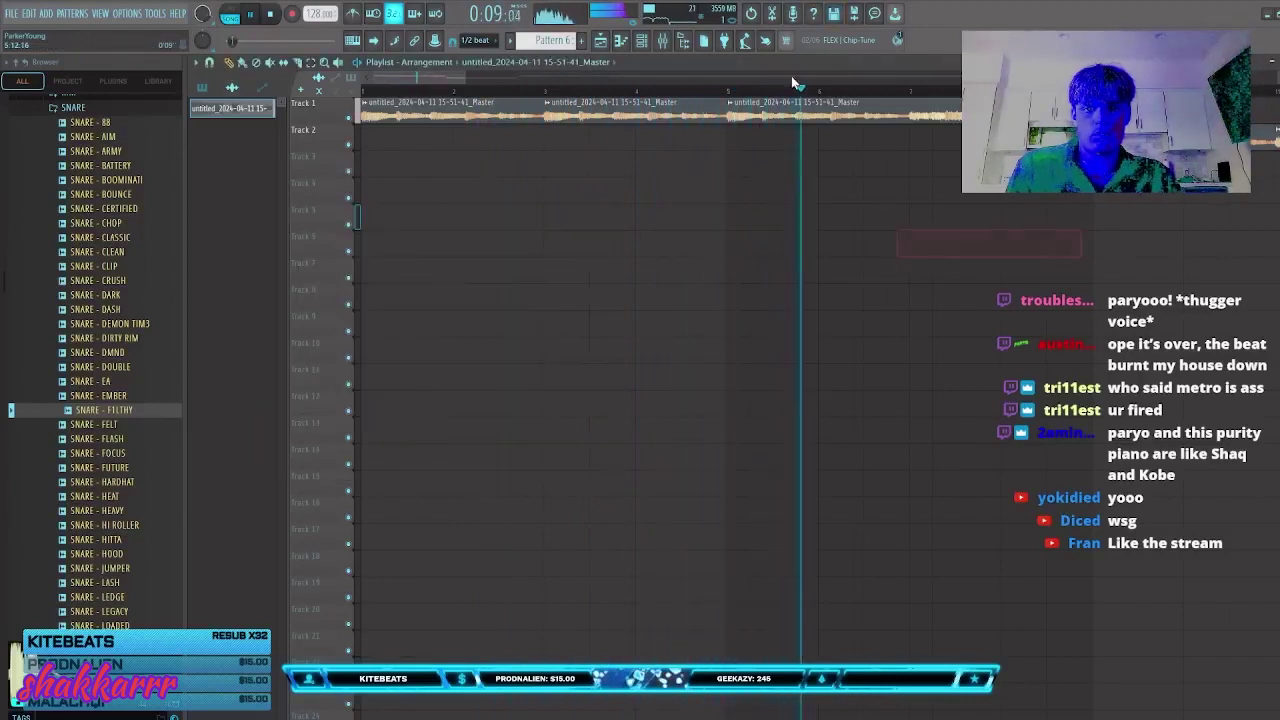
{"action": "scroll", "coordinate": [790, 77], "scroll_direction": "down", "scroll_amount": 2}
{"action": "left_click", "coordinate": [732, 249]}
{"action": "right_click", "coordinate": [732, 249]}
{"action": "scroll", "coordinate": [687, 76], "scroll_direction": "down", "scroll_amount": 1}
{"action": "left_click_drag", "start_coordinate": [832, 247], "coordinate": [592, 140]}
{"action": "left_click_drag", "start_coordinate": [595, 130], "coordinate": [596, 99]}
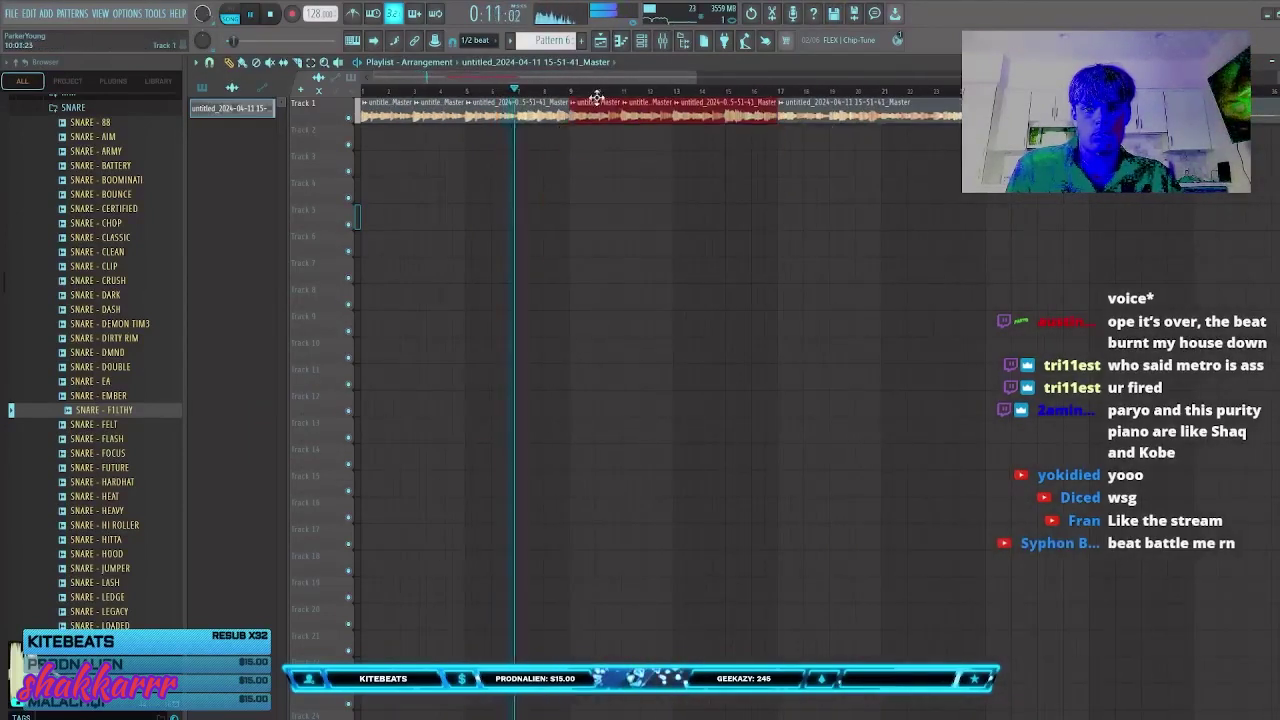
{"action": "left_click", "coordinate": [611, 163]}
{"action": "right_click", "coordinate": [611, 163]}
Step: Create a new empty pattern and place it on Track 3 at bar 1, extended to eight bars
{"action": "left_click", "coordinate": [204, 88]}
{"action": "left_click", "coordinate": [677, 214]}
{"action": "right_click", "coordinate": [677, 214]}
{"action": "left_click", "coordinate": [581, 41]}
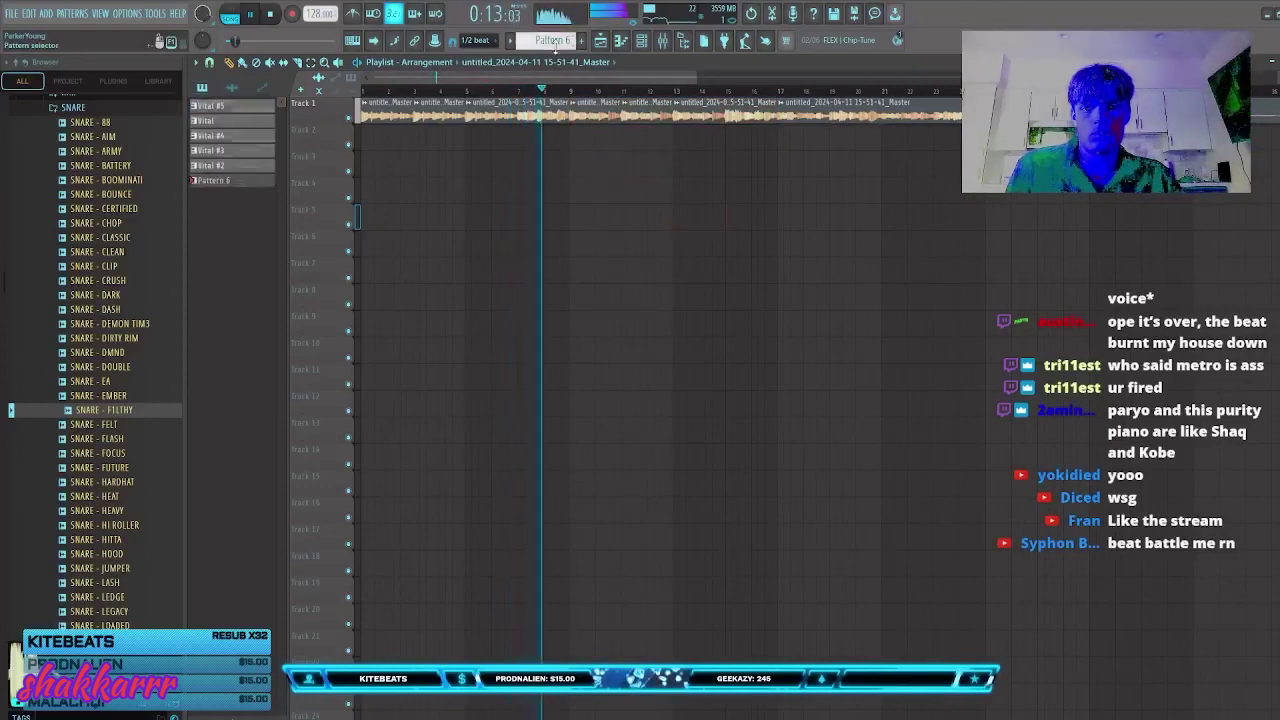
{"action": "left_click", "coordinate": [372, 162]}
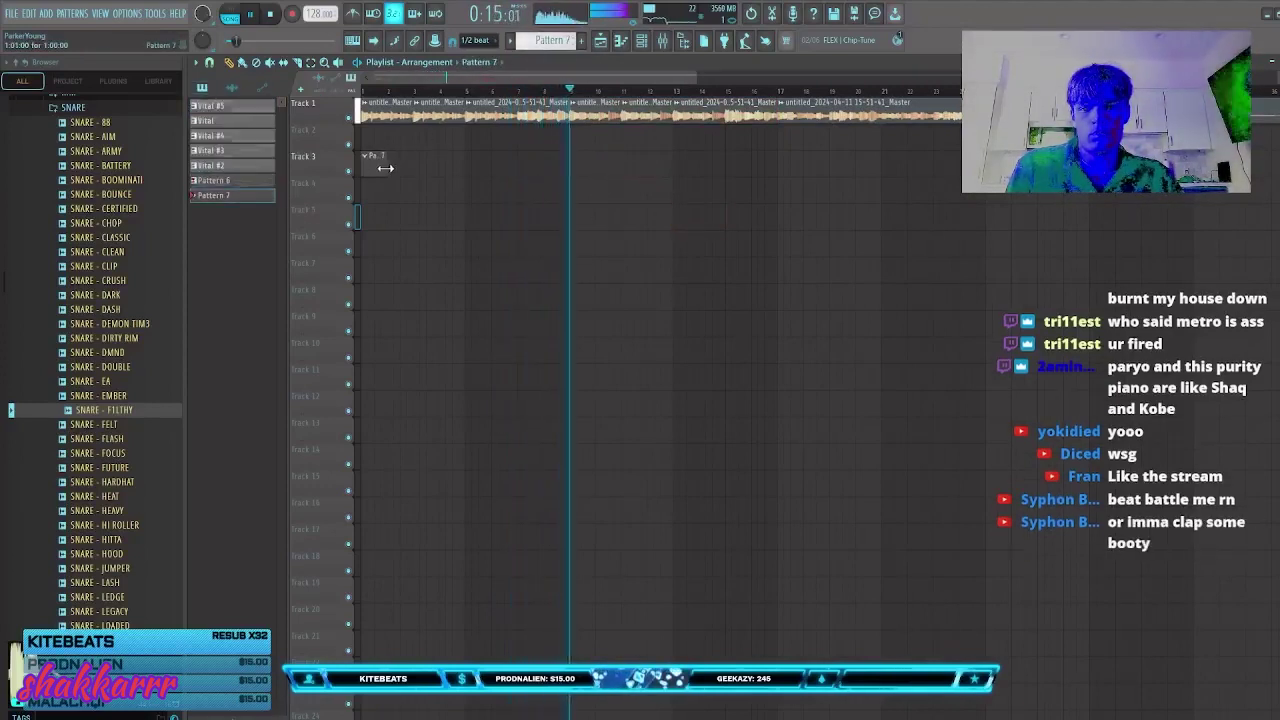
{"action": "left_click_drag", "start_coordinate": [385, 168], "coordinate": [567, 168]}
Step: Repeat the eight-bar Pattern 7 clip to make four consecutive copies and move them all up to Track 2
{"action": "left_click", "coordinate": [548, 168], "text": "ctrl"}
{"action": "key", "text": "ctrl+b"}
{"action": "key", "text": "ctrl+b"}
{"action": "scroll", "coordinate": [666, 168], "scroll_direction": "down", "scroll_amount": 2}
{"action": "key", "text": "ctrl+b"}
{"action": "left_click", "coordinate": [797, 245]}
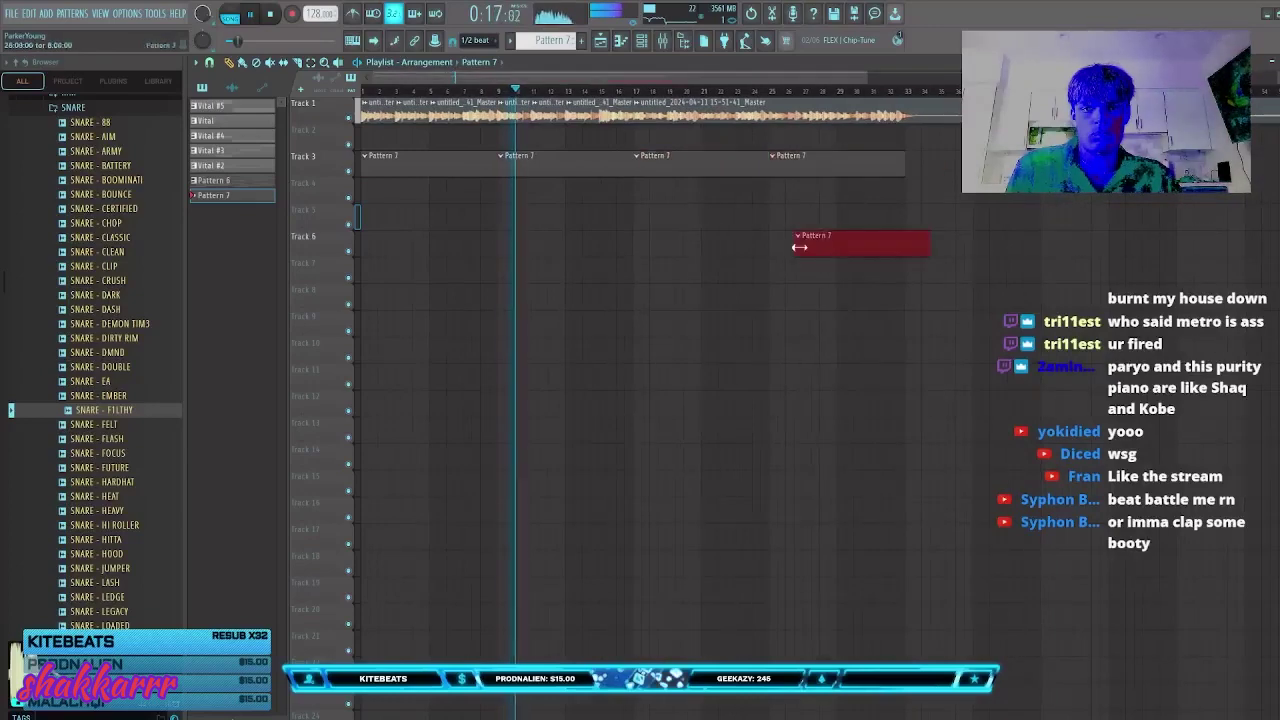
{"action": "right_click", "coordinate": [800, 245]}
{"action": "scroll", "coordinate": [857, 234], "scroll_direction": "down", "scroll_amount": 2}
{"action": "left_click_drag", "start_coordinate": [857, 234], "coordinate": [416, 132]}
{"action": "left_click", "coordinate": [645, 223]}
{"action": "right_click", "coordinate": [645, 223]}
Step: Lower the fader of mixer track 6 and check the Fruity soft clipper on the master
{"action": "key", "text": "F6"}
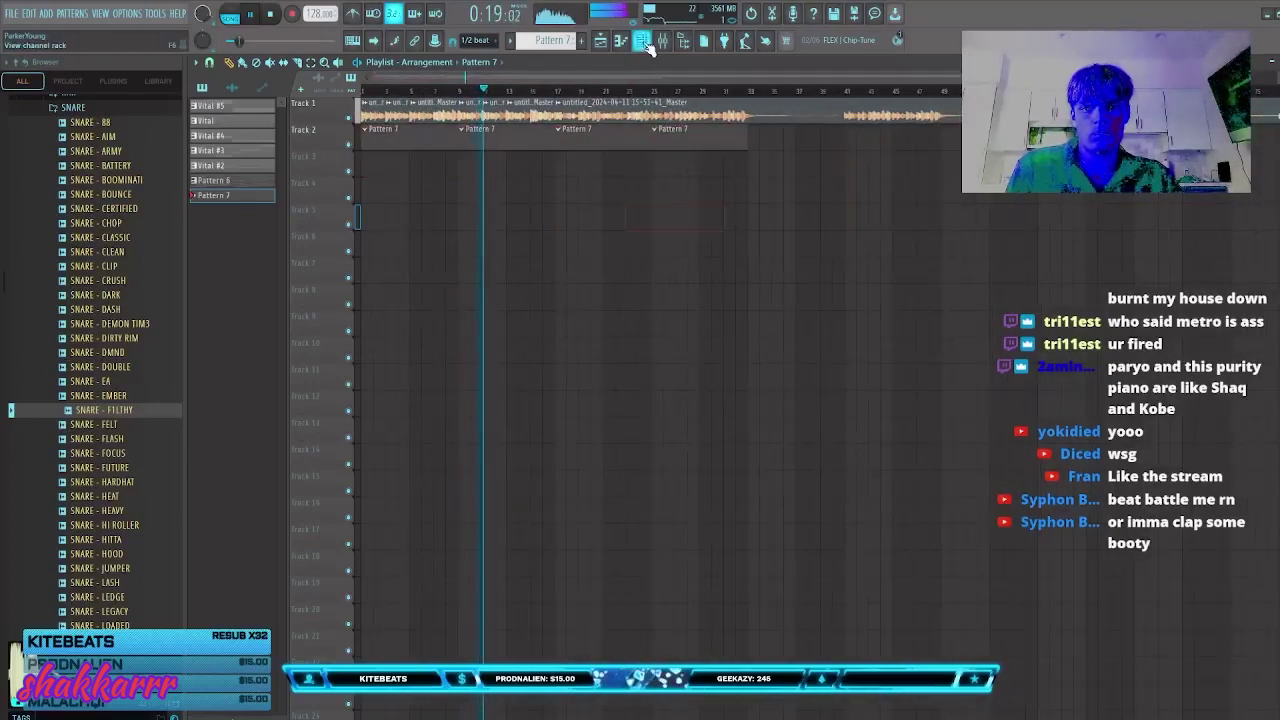
{"action": "left_click", "coordinate": [698, 216]}
{"action": "right_click", "coordinate": [698, 214]}
{"action": "key", "text": "F9"}
{"action": "left_click_drag", "start_coordinate": [415, 440], "coordinate": [417, 451]}
{"action": "left_click", "coordinate": [241, 269]}
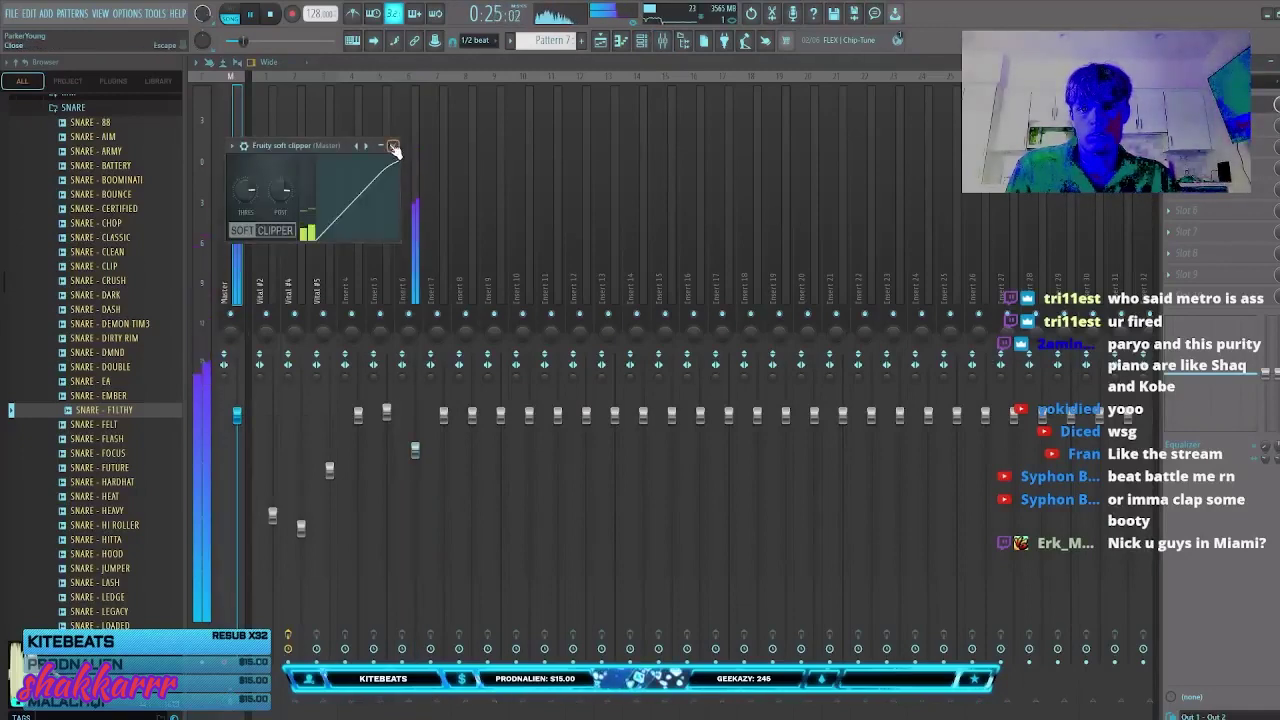
{"action": "left_click", "coordinate": [394, 148]}
{"action": "key", "text": "F9"}
Step: Preview samples in the HI HAT folder and add HI HAT - LUK (1) to the channel rack
{"action": "left_click", "coordinate": [641, 40]}
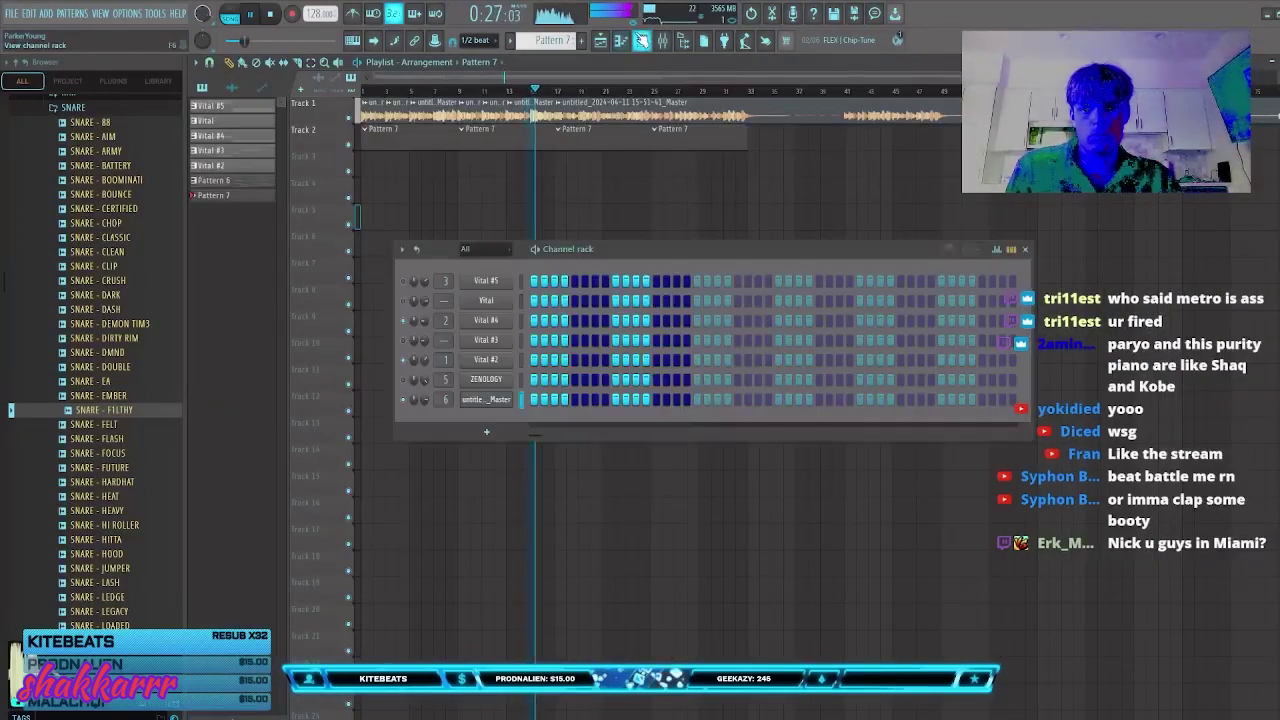
{"action": "scroll", "coordinate": [94, 405], "scroll_direction": "up", "scroll_amount": 6}
{"action": "left_click", "coordinate": [82, 451]}
{"action": "left_click", "coordinate": [78, 361]}
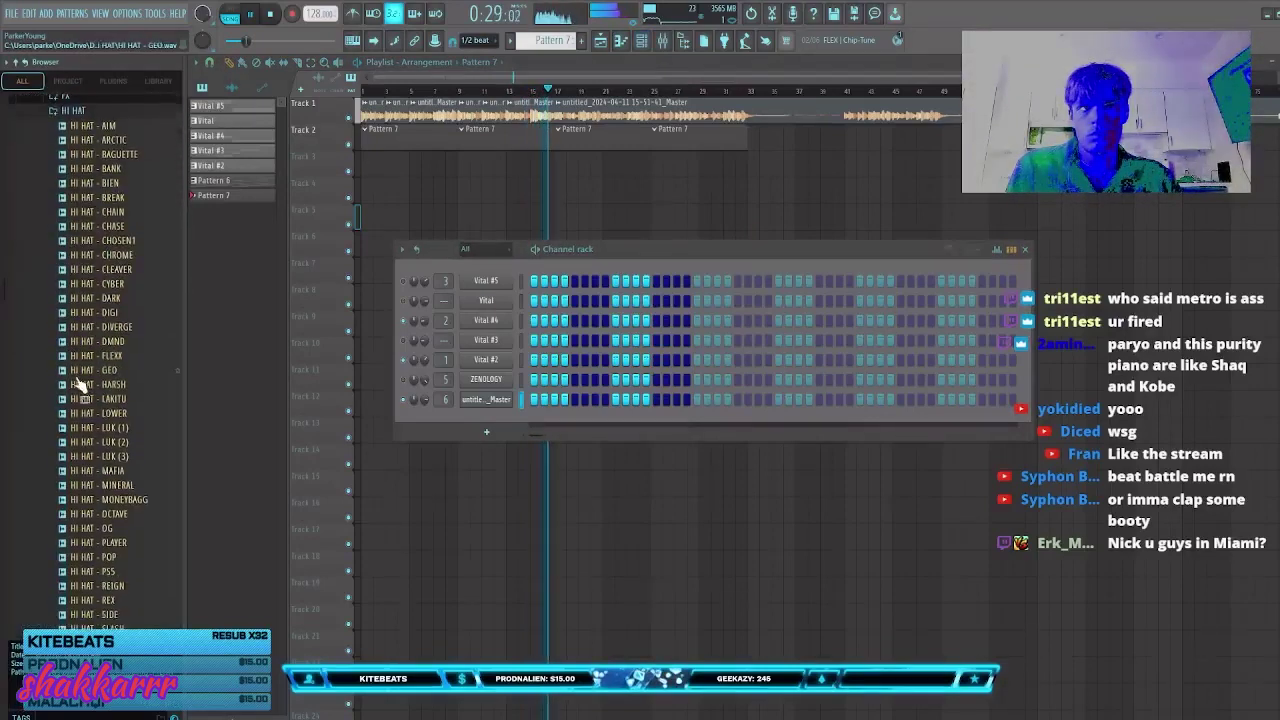
{"action": "left_click", "coordinate": [83, 391]}
{"action": "left_click", "coordinate": [102, 421]}
{"action": "left_click", "coordinate": [117, 436]}
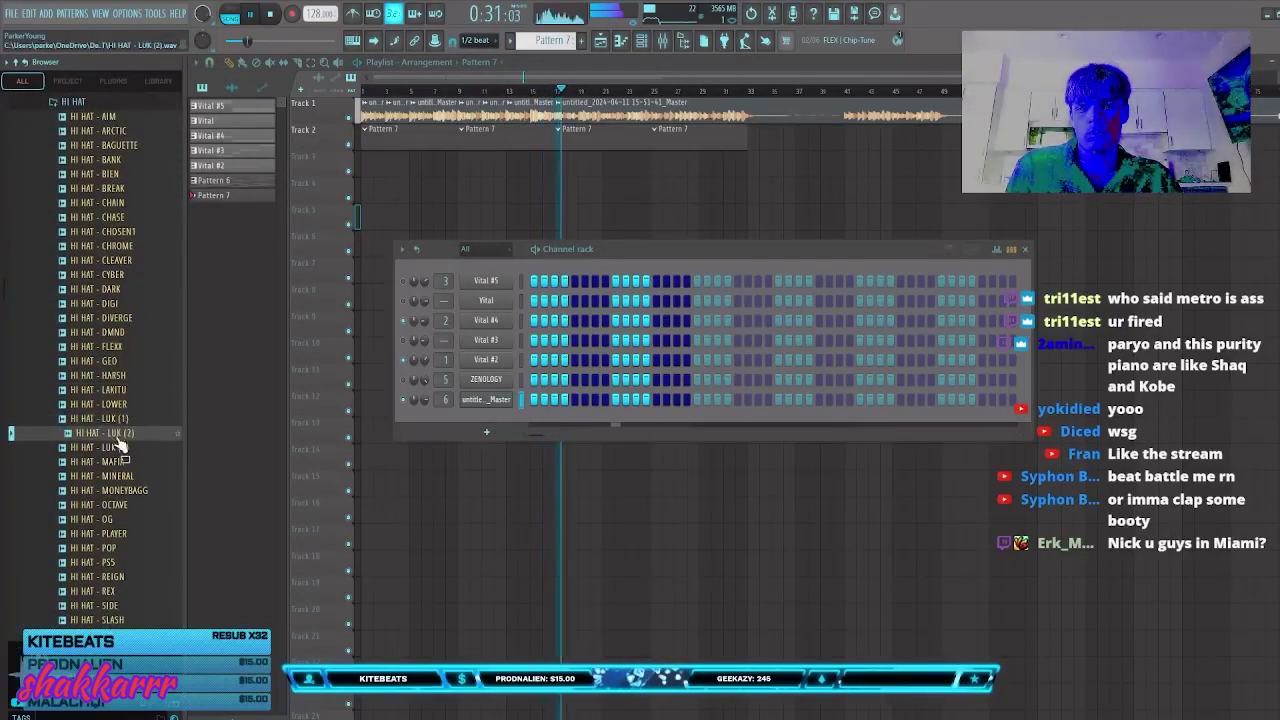
{"action": "left_click_drag", "start_coordinate": [117, 447], "coordinate": [442, 425]}
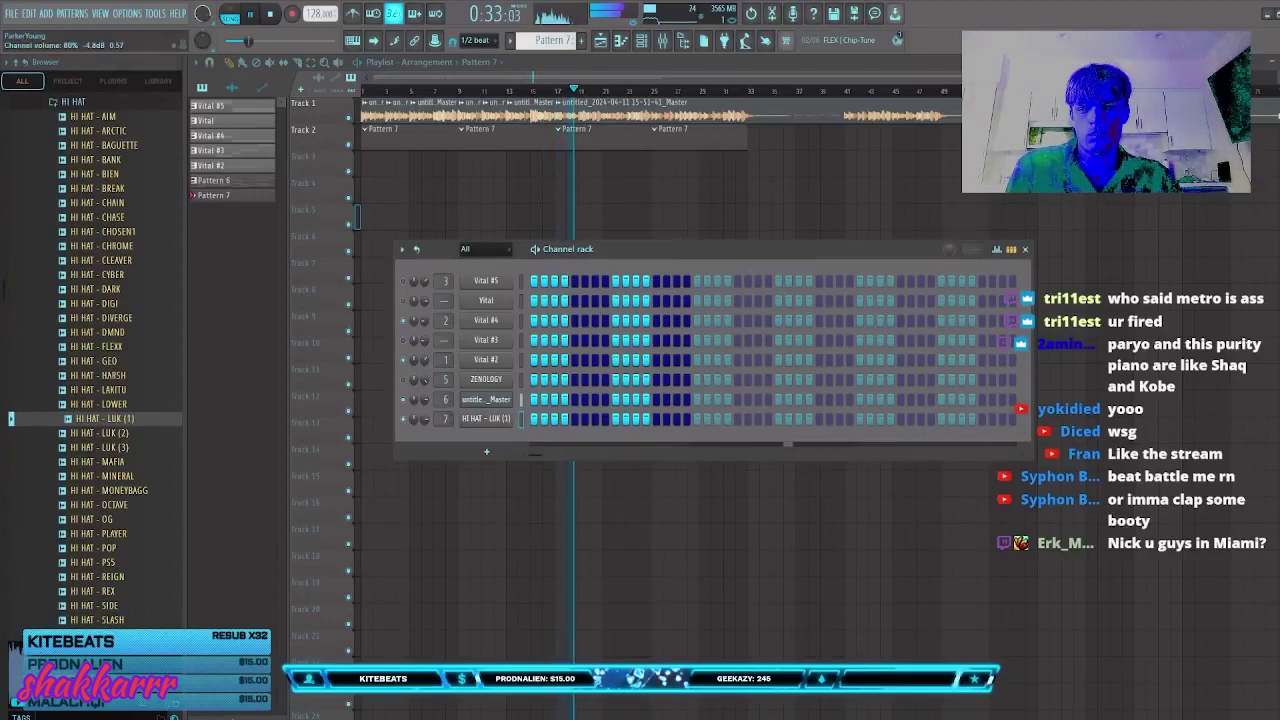
Step: In the hi-hat's piano roll, fill bar 1 with eight two-step C5 notes and remove the third one
{"action": "key", "text": "F7"}
{"action": "key", "text": "F7"}
{"action": "key", "text": "F7"}
{"action": "left_click_drag", "start_coordinate": [268, 384], "coordinate": [245, 322]}
{"action": "key", "text": "space"}
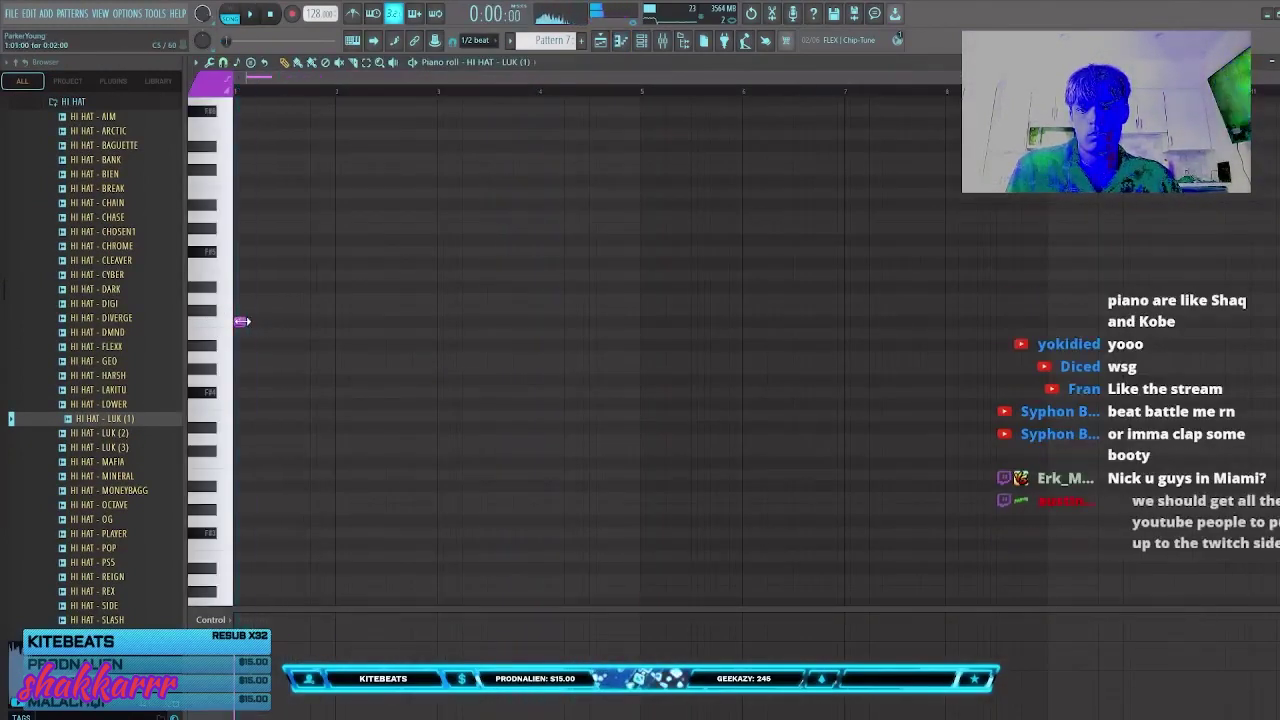
{"action": "key", "text": "ctrl+b"}
{"action": "key", "text": "ctrl+b"}
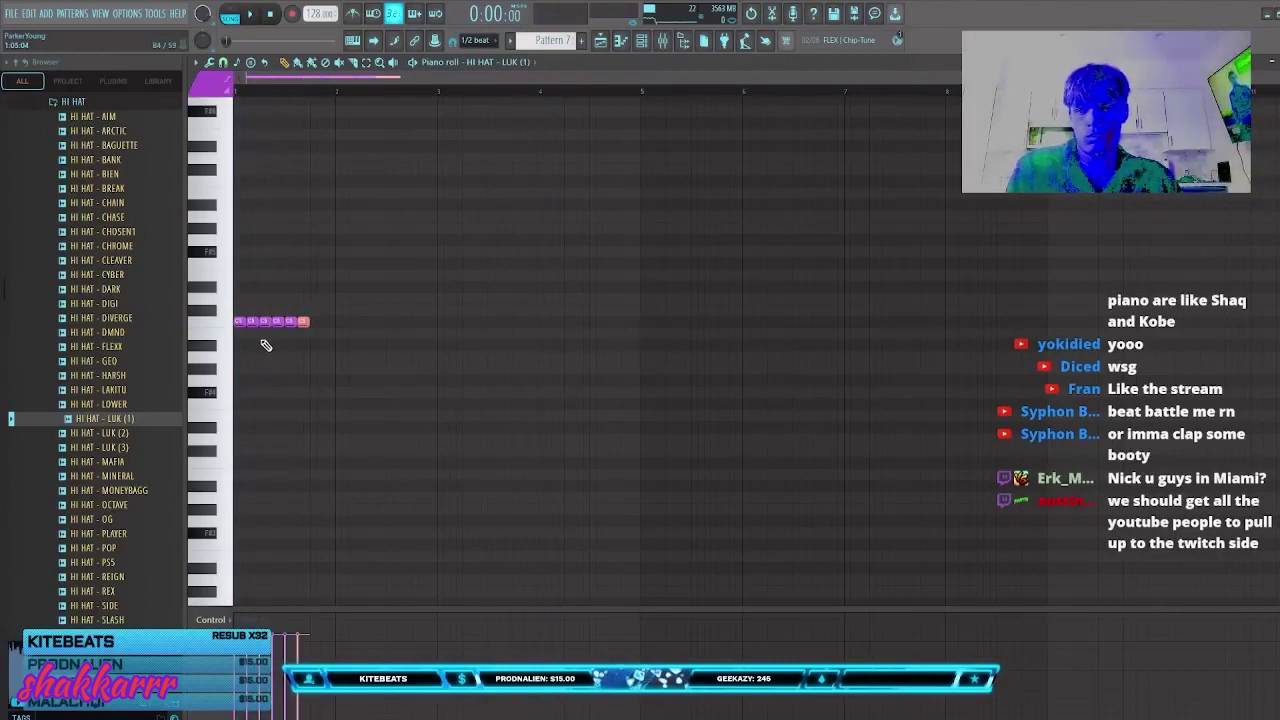
{"action": "scroll", "coordinate": [297, 77], "scroll_direction": "up", "scroll_amount": 4}
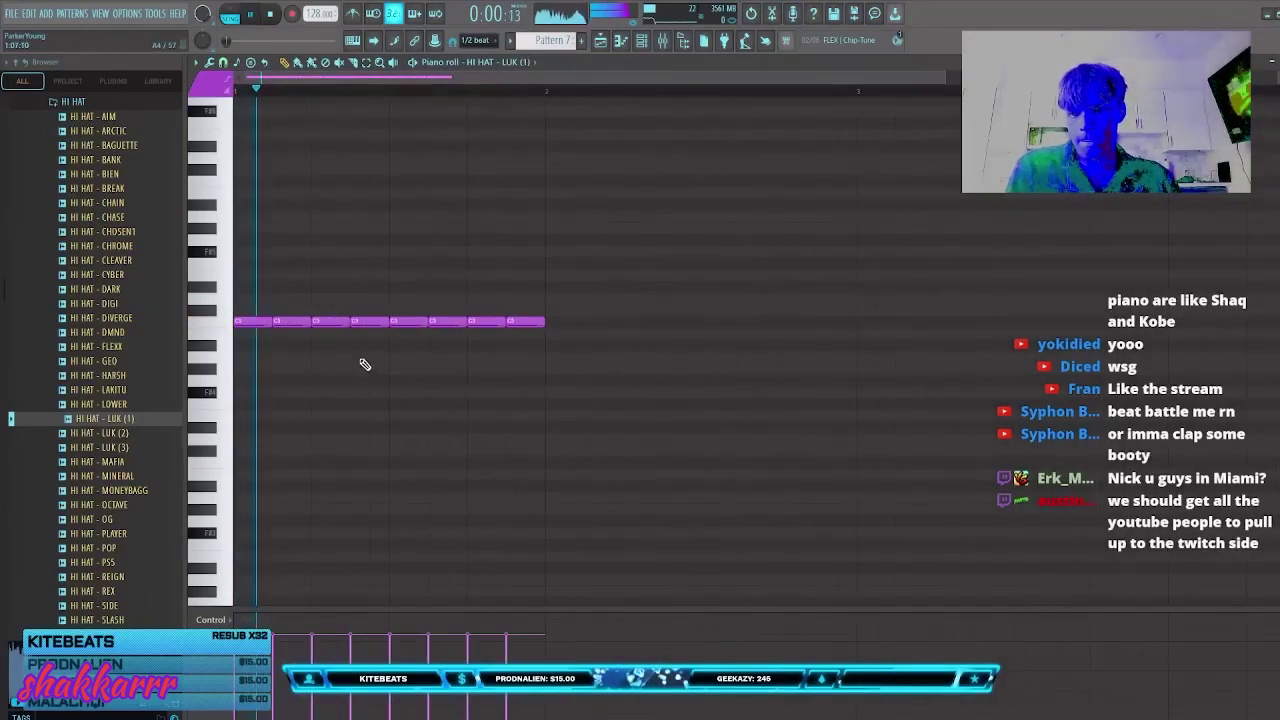
{"action": "right_click", "coordinate": [332, 322]}
{"action": "left_click_drag", "start_coordinate": [384, 344], "coordinate": [374, 306]}
{"action": "key", "text": "shift+Down"}
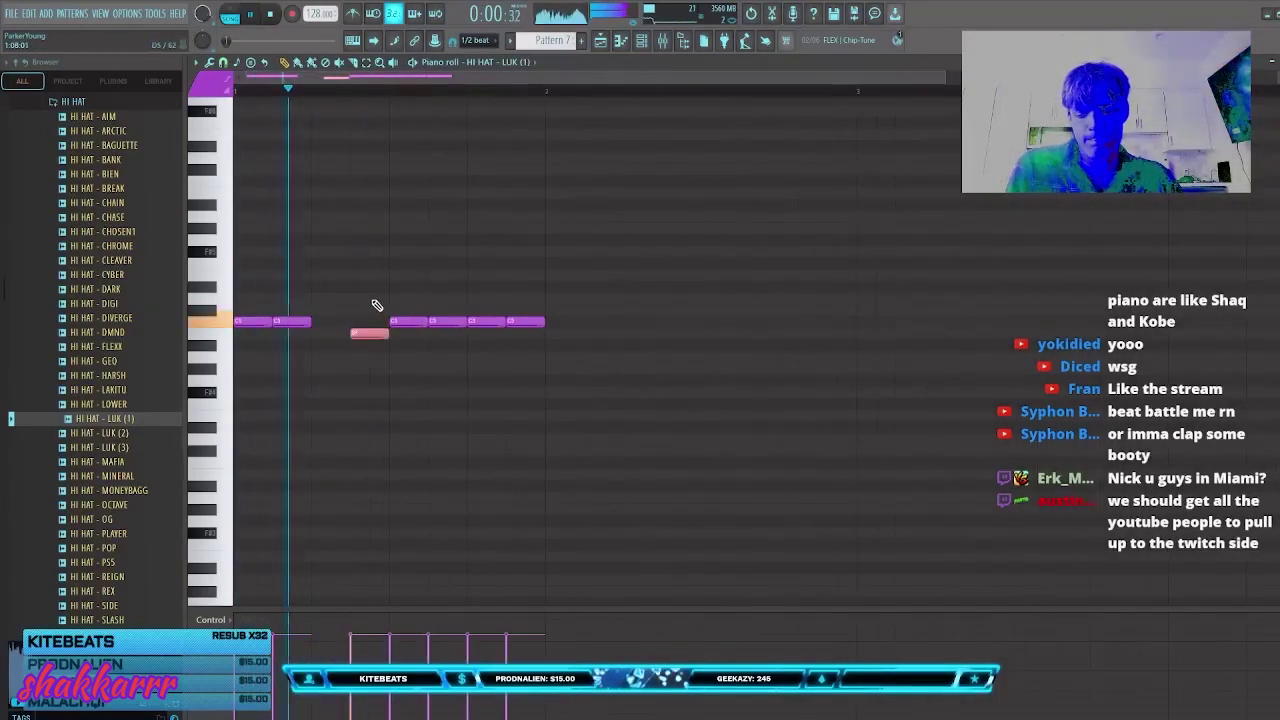
{"action": "left_click", "coordinate": [543, 460]}
{"action": "right_click", "coordinate": [545, 463]}
{"action": "left_click", "coordinate": [472, 437]}
{"action": "right_click", "coordinate": [478, 440]}
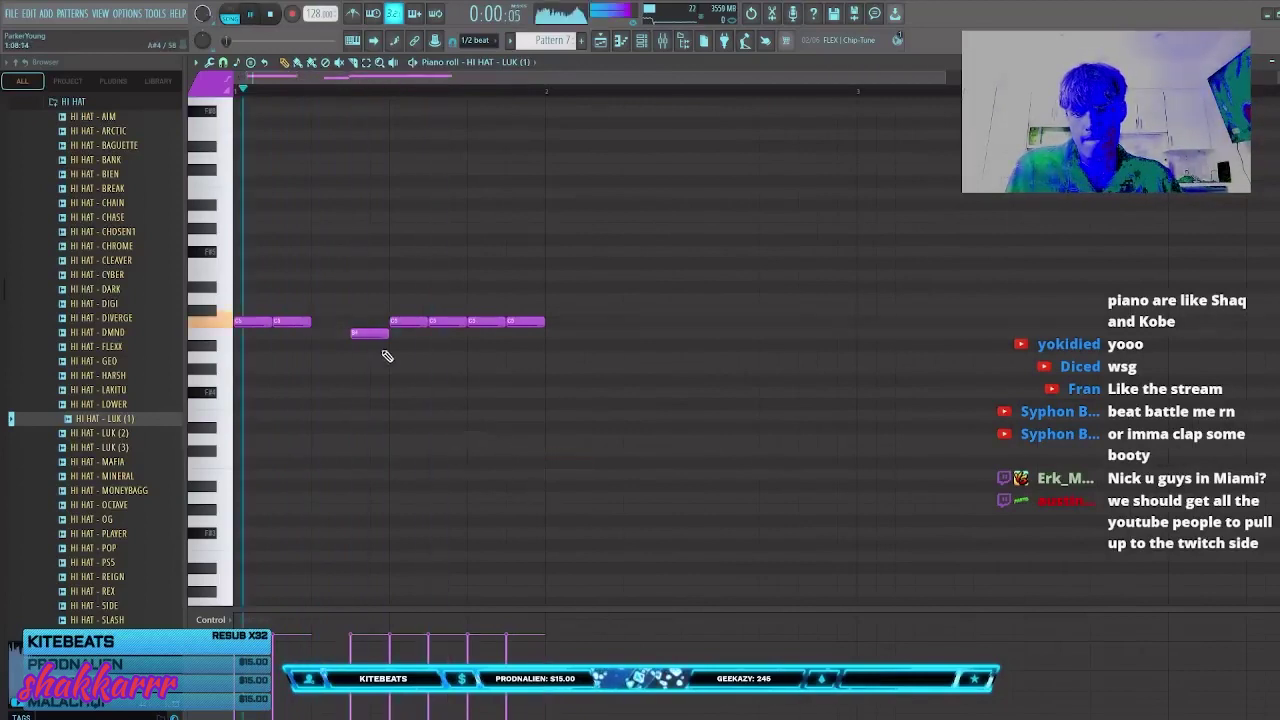
{"action": "left_click_drag", "start_coordinate": [379, 333], "coordinate": [383, 319]}
Step: Split the hi-hat note starting on beat 3 of bar 1 into two equal halves
{"action": "key", "text": "c"}
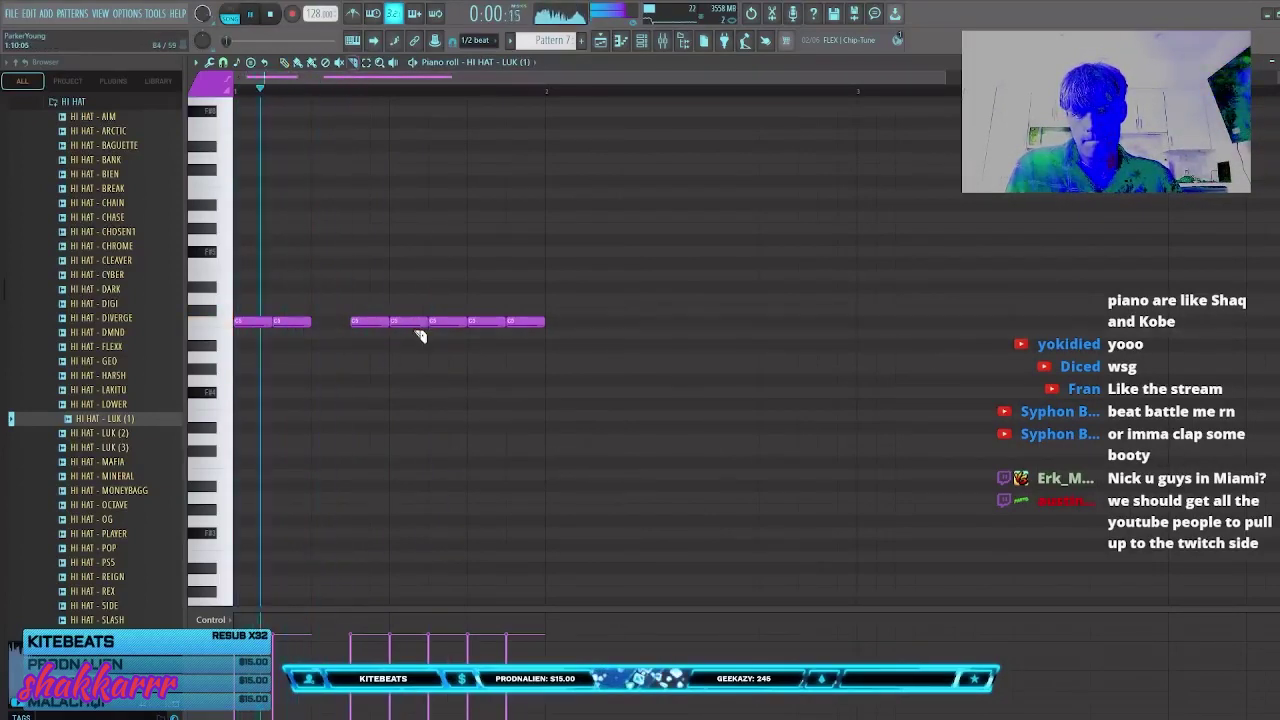
{"action": "left_click", "coordinate": [418, 323]}
{"action": "key", "text": "p"}
{"action": "left_click", "coordinate": [508, 333]}
{"action": "right_click", "coordinate": [516, 334]}
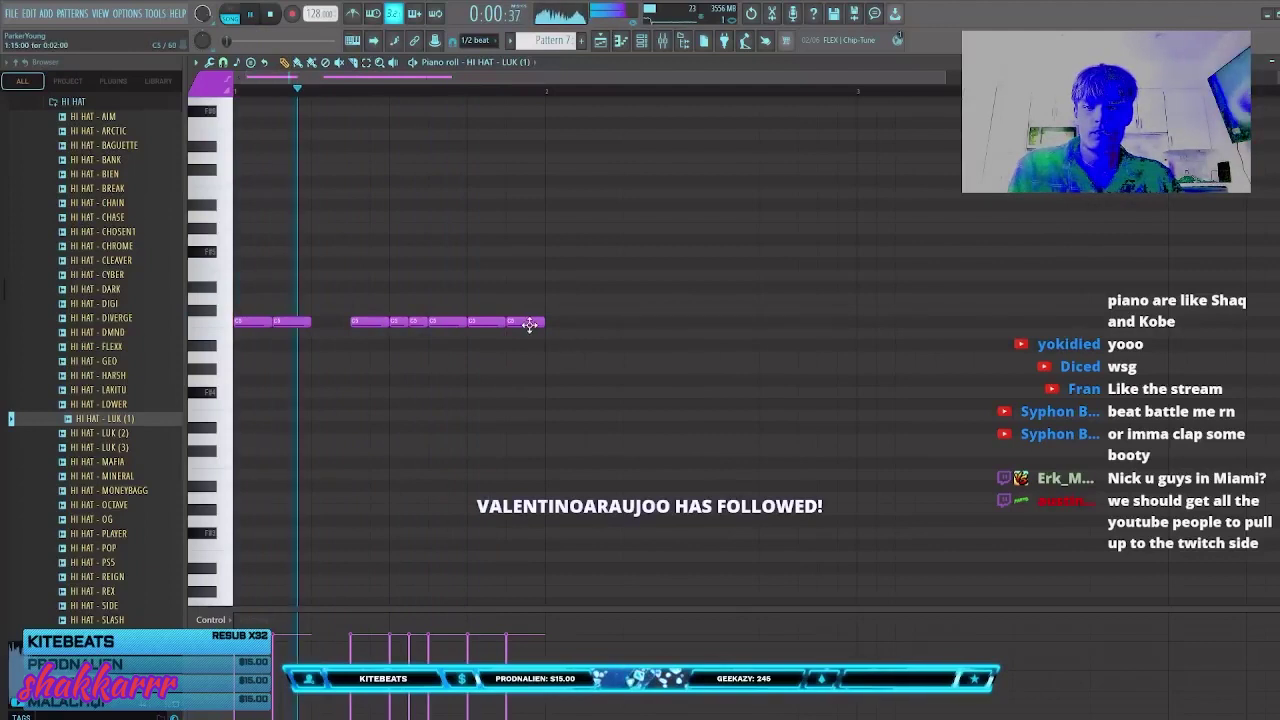
Step: Replace the last two hi-hat notes of bar 1 with one longer note and repeat the bar's pattern in bar 2
{"action": "right_click", "coordinate": [517, 323]}
{"action": "left_click_drag", "start_coordinate": [503, 323], "coordinate": [549, 326]}
{"action": "key", "text": "ctrl+b"}
{"action": "left_click", "coordinate": [697, 379]}
{"action": "right_click", "coordinate": [708, 379]}
{"action": "left_click", "coordinate": [773, 380]}
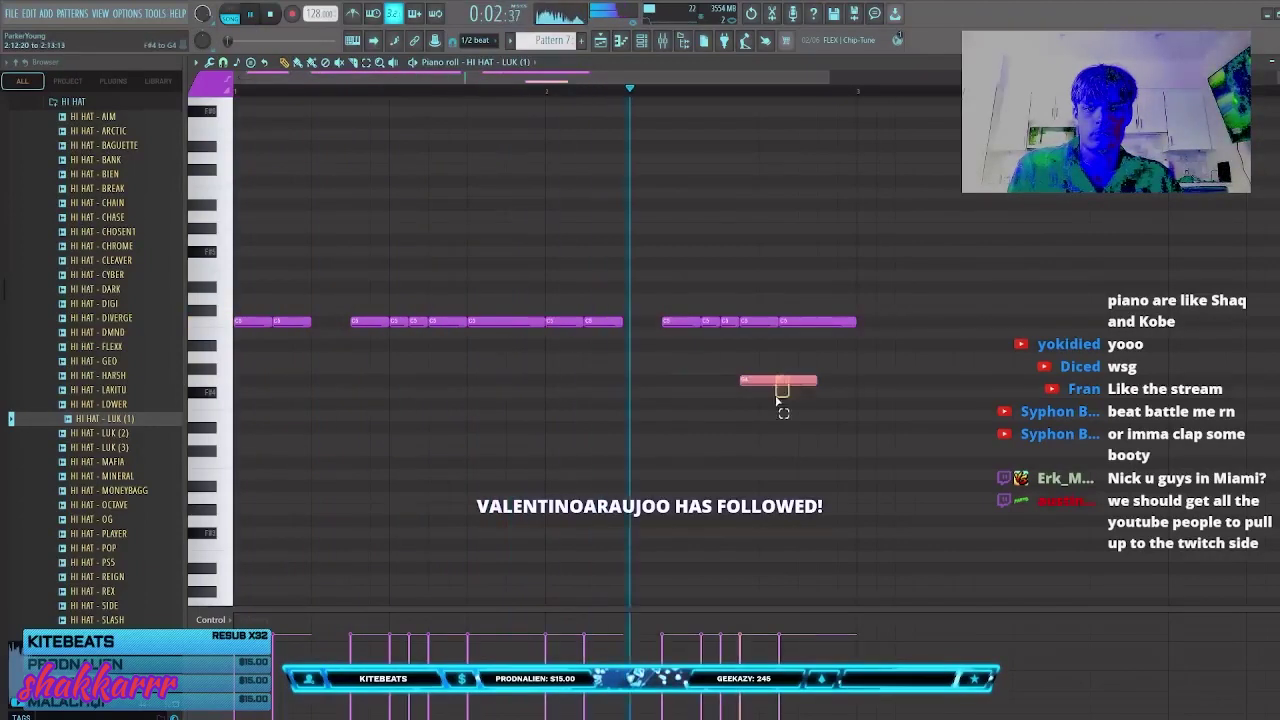
Step: In bar 2 of the hi-hat pattern, shift the one-step pair to just before beat 3 and replace the final long note with two two-step notes
{"action": "right_click", "coordinate": [785, 380]}
{"action": "right_click", "coordinate": [685, 323]}
{"action": "left_click_drag", "start_coordinate": [761, 342], "coordinate": [717, 369]}
{"action": "key", "text": "shift+Left"}
{"action": "left_click", "coordinate": [721, 355]}
{"action": "right_click", "coordinate": [728, 358]}
{"action": "left_click_drag", "start_coordinate": [816, 323], "coordinate": [747, 318]}
{"action": "right_click", "coordinate": [806, 384]}
{"action": "key", "text": "ctrl+b"}
{"action": "key", "text": "ctrl+b"}
{"action": "left_click", "coordinate": [840, 403]}
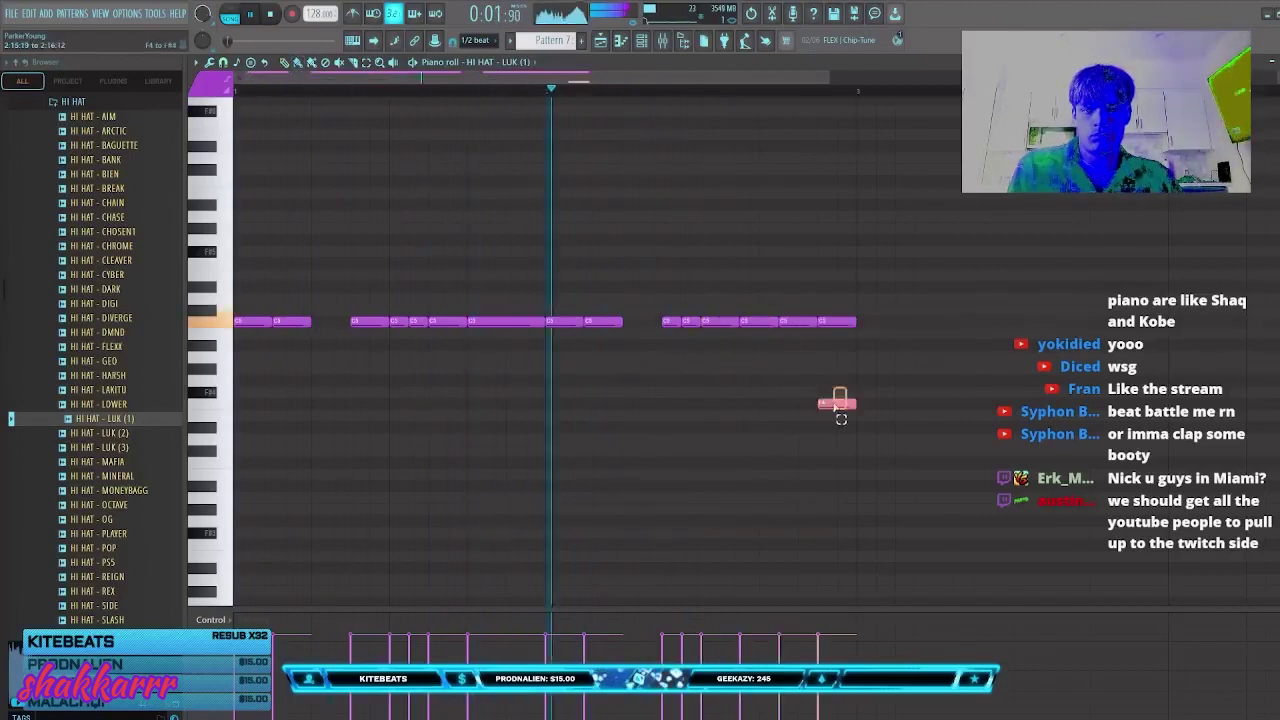
Step: Repeat the two-bar hi-hat pattern in bars 3 and 4 and split the note on beat 4 of bar 4 into halves
{"action": "right_click", "coordinate": [842, 404]}
{"action": "key", "text": "ctrl+b"}
{"action": "key", "text": "c"}
{"action": "left_click_drag", "start_coordinate": [1134, 314], "coordinate": [1134, 331]}
{"action": "key", "text": "p"}
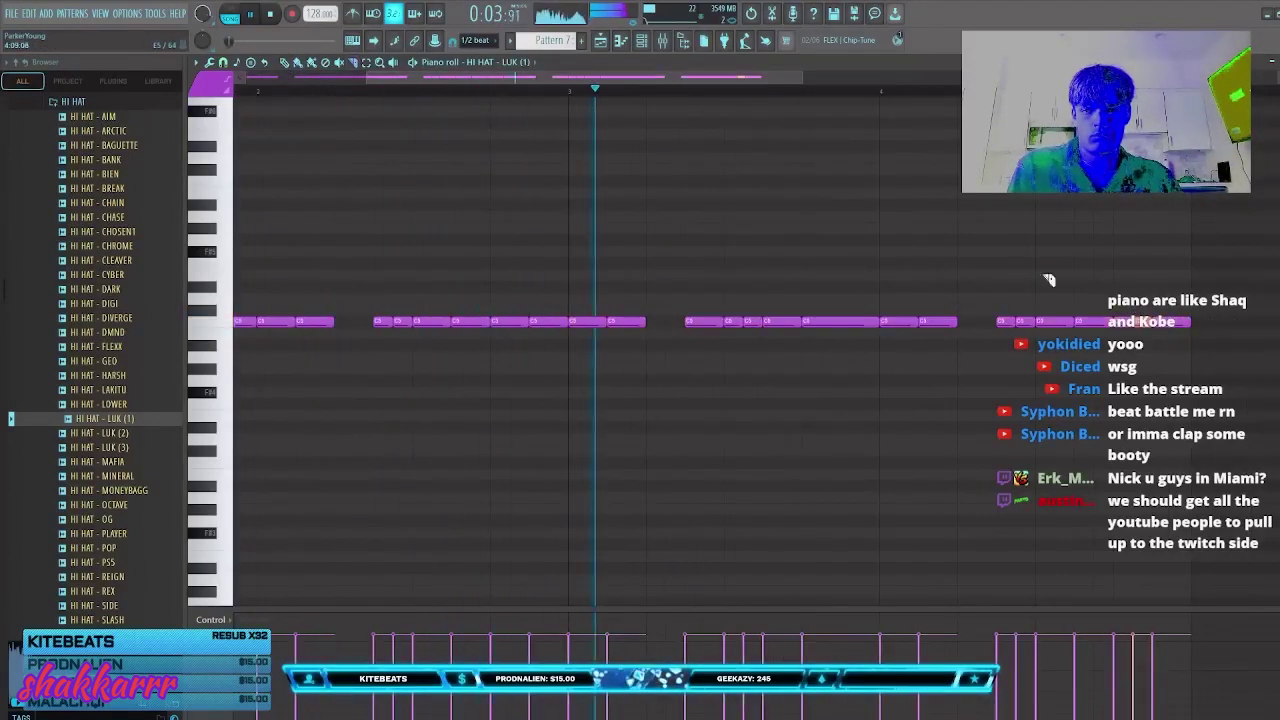
{"action": "left_click", "coordinate": [962, 264]}
{"action": "right_click", "coordinate": [964, 266]}
{"action": "left_click", "coordinate": [1020, 264]}
{"action": "left_click", "coordinate": [1018, 270], "text": "ctrl"}
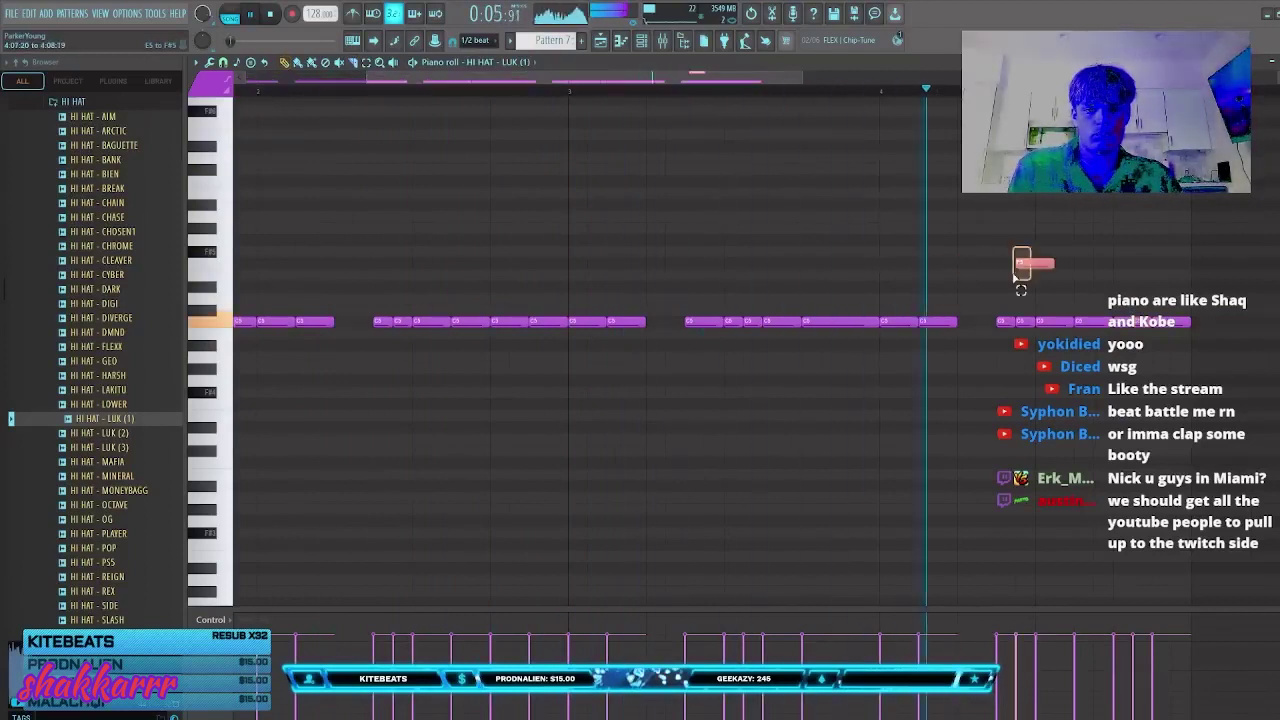
Step: Repeat the four-bar hi-hat pattern through bar 8, split the first note of bar 8 into halves, and close the piano roll
{"action": "right_click", "coordinate": [1024, 265]}
{"action": "key", "text": "ctrl+b"}
{"action": "left_click", "coordinate": [1077, 251]}
{"action": "left_click", "coordinate": [1078, 245], "text": "ctrl"}
{"action": "right_click", "coordinate": [1080, 250]}
{"action": "key", "text": "c"}
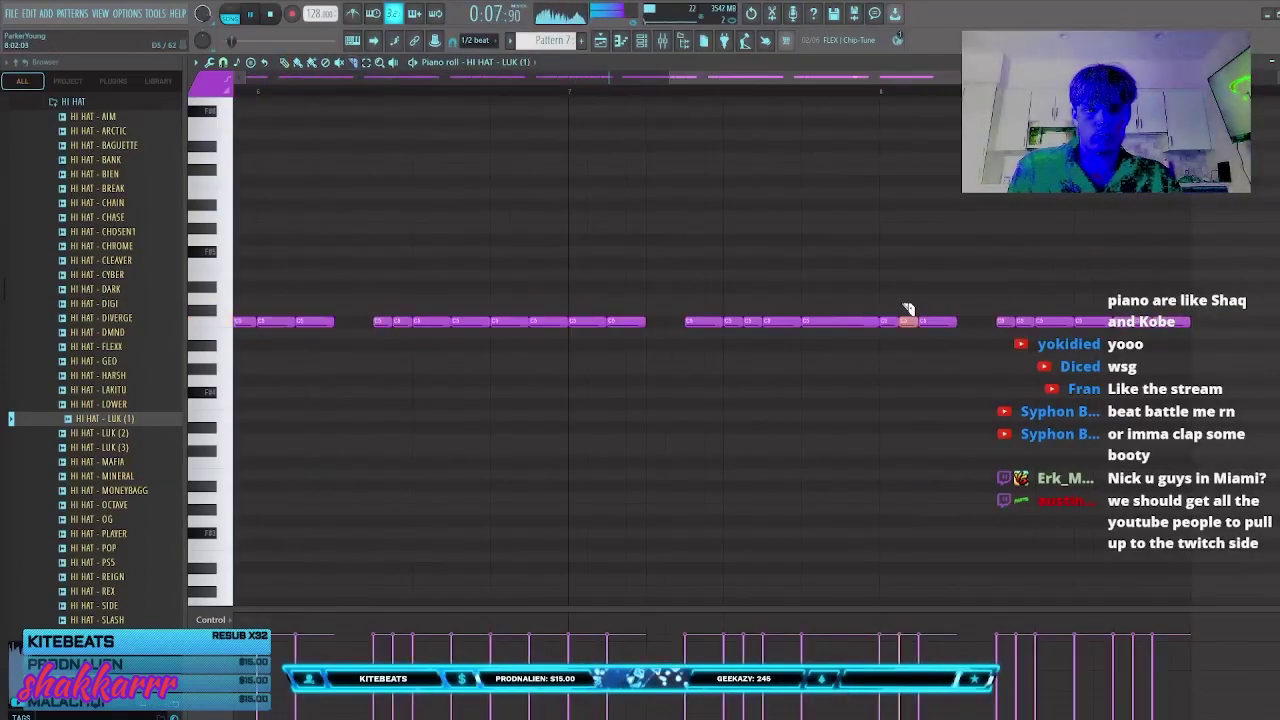
{"action": "key", "text": "p"}
{"action": "left_click", "coordinate": [879, 266]}
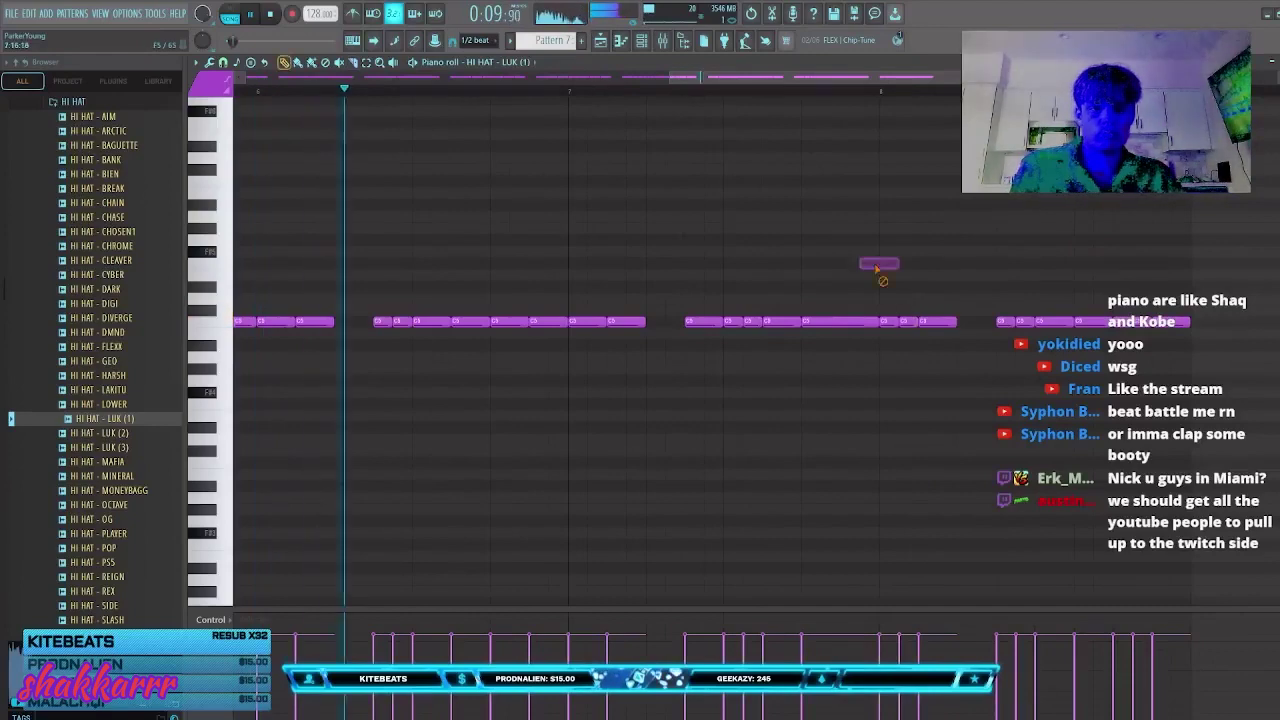
{"action": "right_click", "coordinate": [880, 266]}
{"action": "key", "text": "Escape"}
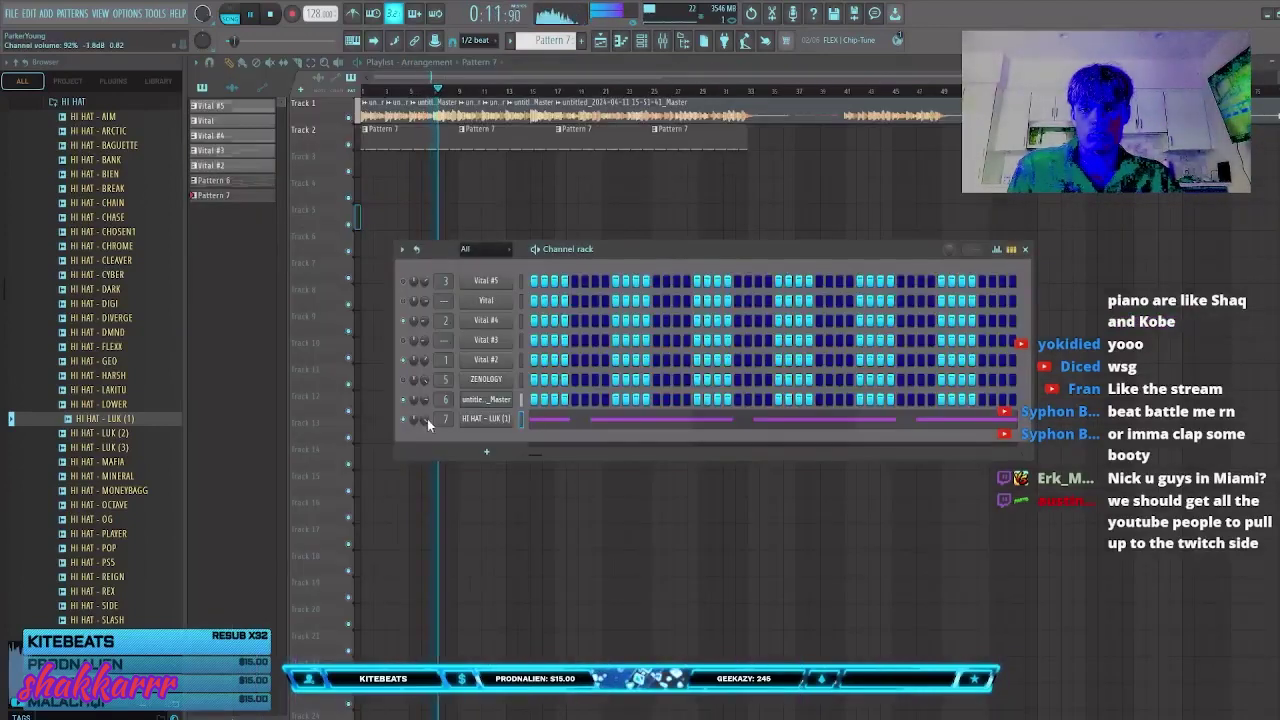
Step: Add 808 - HOLY LAND from the kit's 808 folder to the channel rack and open its piano roll
{"action": "scroll", "coordinate": [110, 450], "scroll_direction": "up", "scroll_amount": 8}
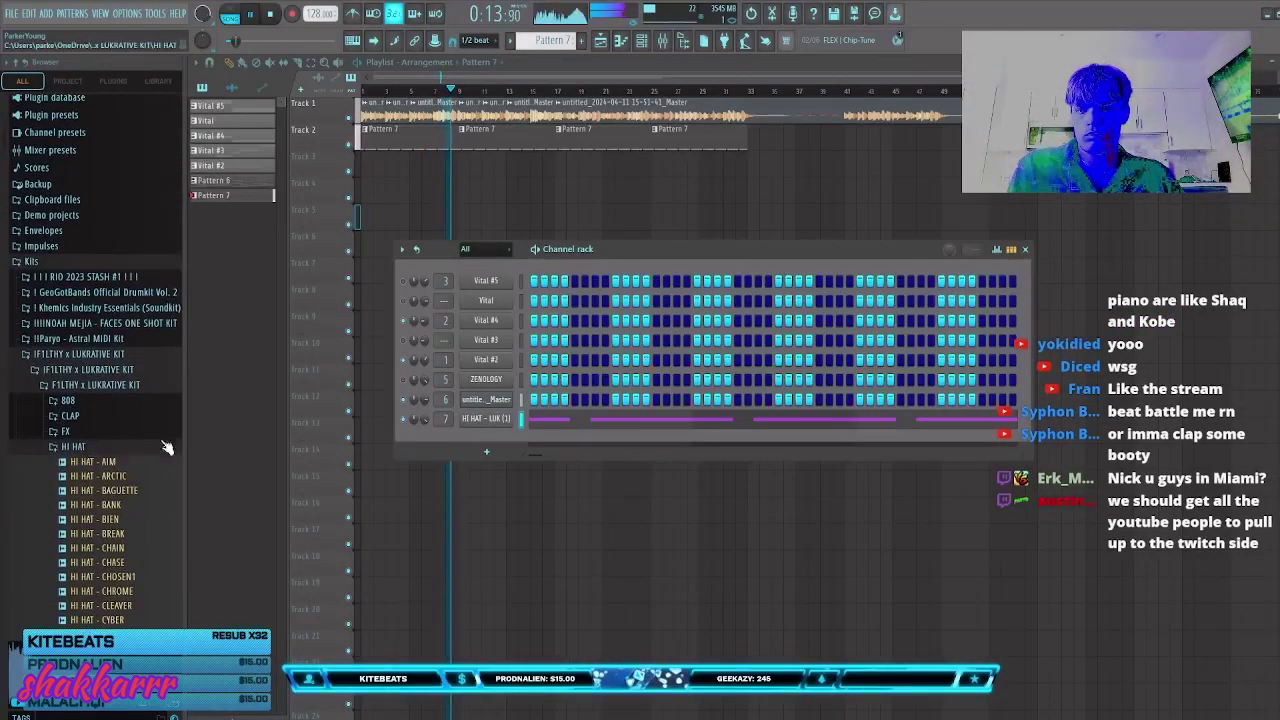
{"action": "left_click", "coordinate": [68, 400]}
{"action": "left_click_drag", "start_coordinate": [105, 390], "coordinate": [437, 435]}
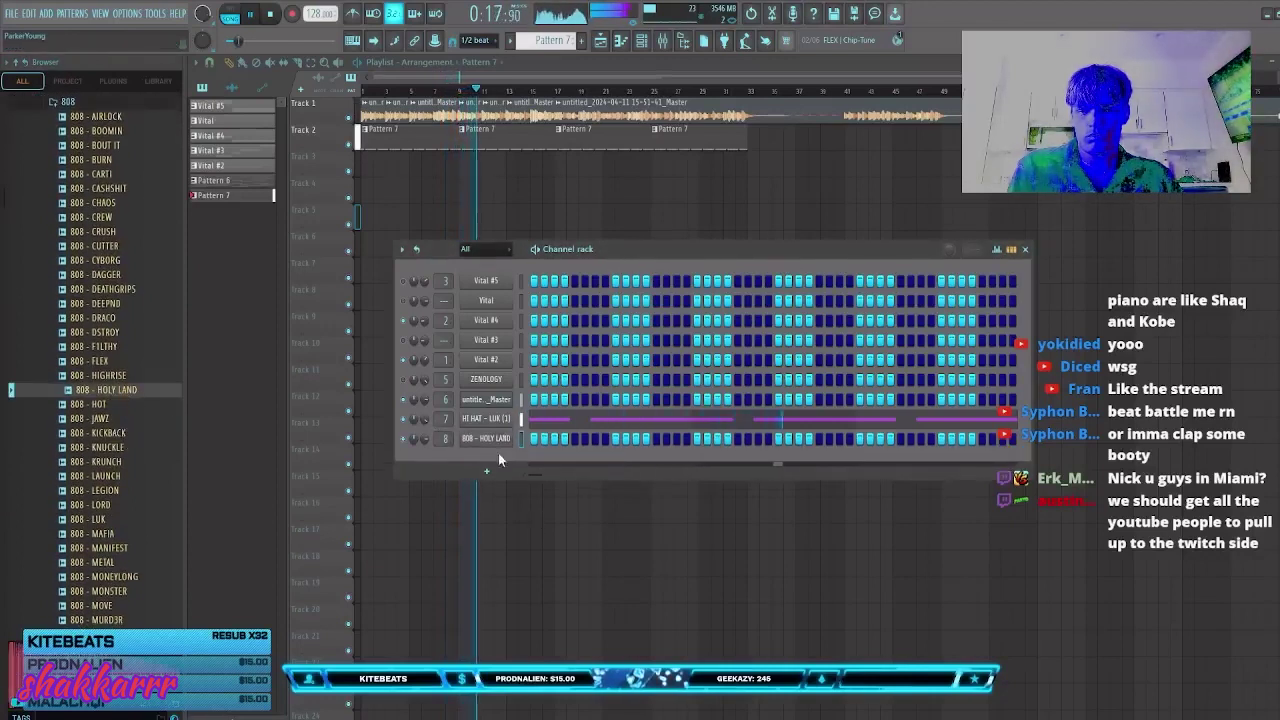
{"action": "key", "text": "F7"}
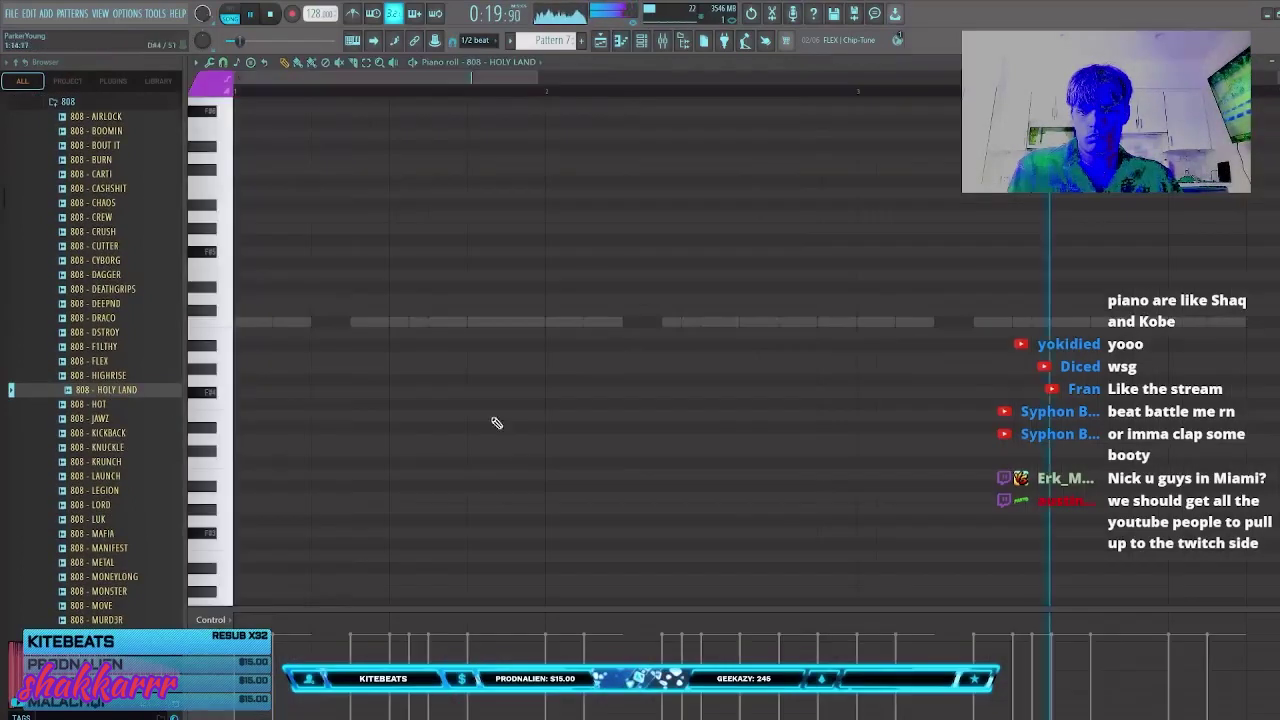
Step: Place three consecutive six-step A#5 notes for the 808 from the start of bar 1, plus two more in bar 2
{"action": "left_click_drag", "start_coordinate": [243, 286], "coordinate": [245, 206]}
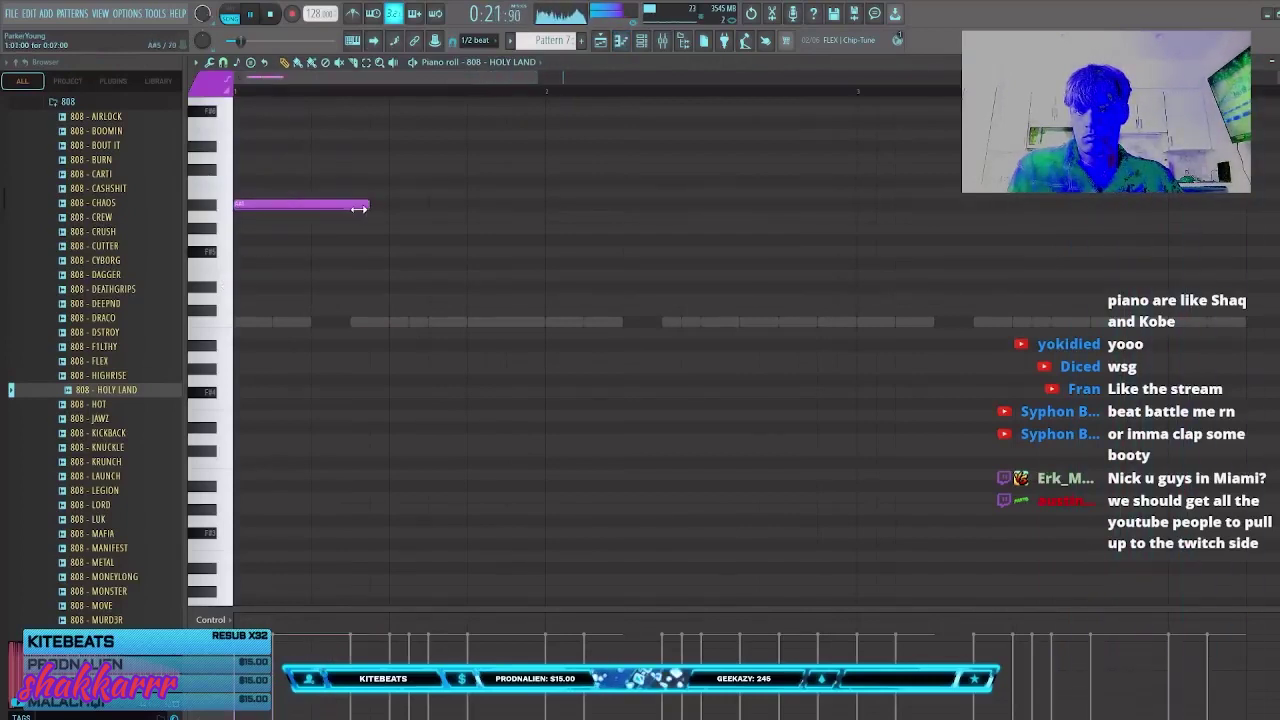
{"action": "left_click", "coordinate": [360, 204]}
{"action": "left_click", "coordinate": [509, 286]}
{"action": "key", "text": "ctrl+z"}
{"action": "left_click", "coordinate": [486, 204]}
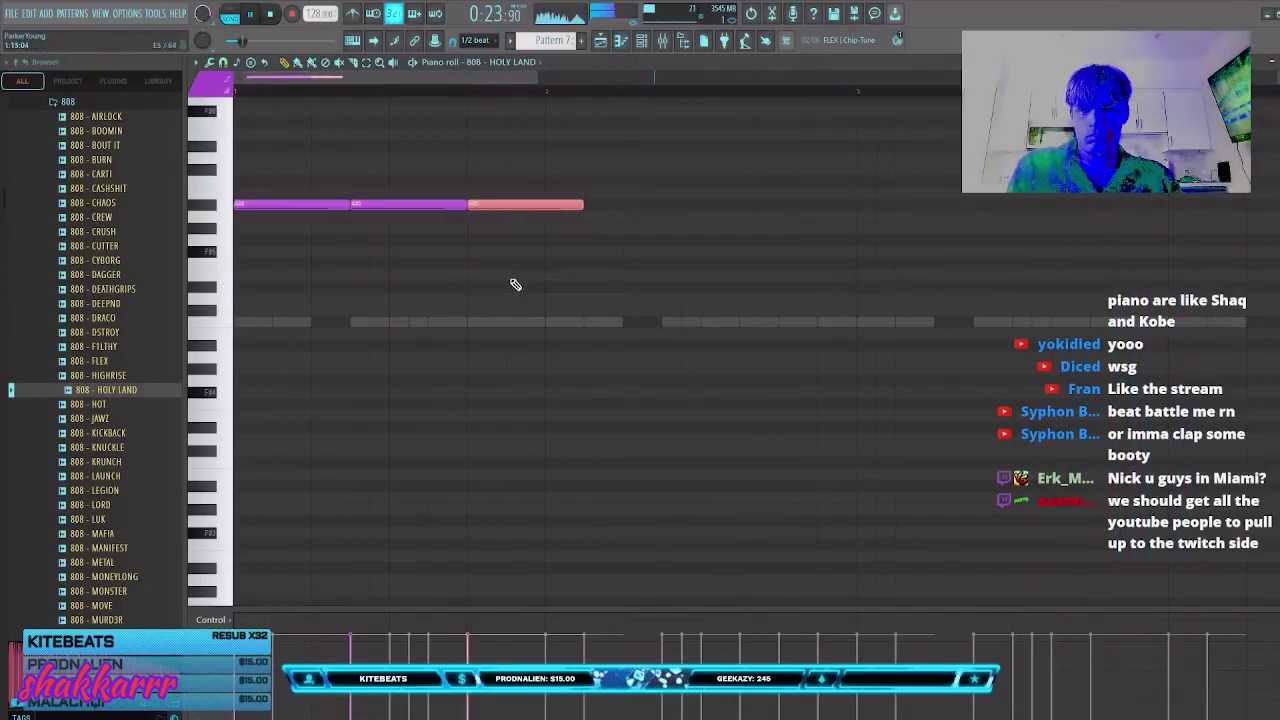
{"action": "left_click", "coordinate": [542, 276]}
{"action": "key", "text": "ctrl+z"}
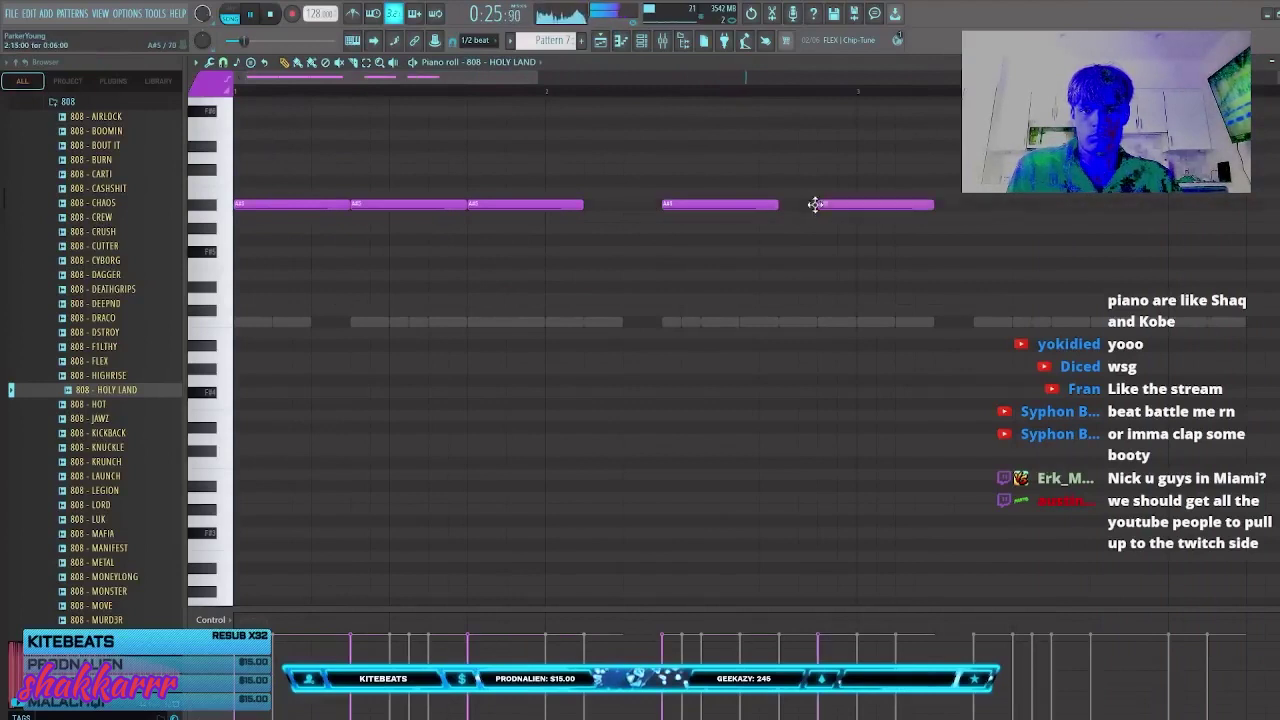
Step: Arrange the 808's bar 2 as a two-step A#5 note followed by two six-step ones, adding a G#5 below the last
{"action": "left_click", "coordinate": [656, 227]}
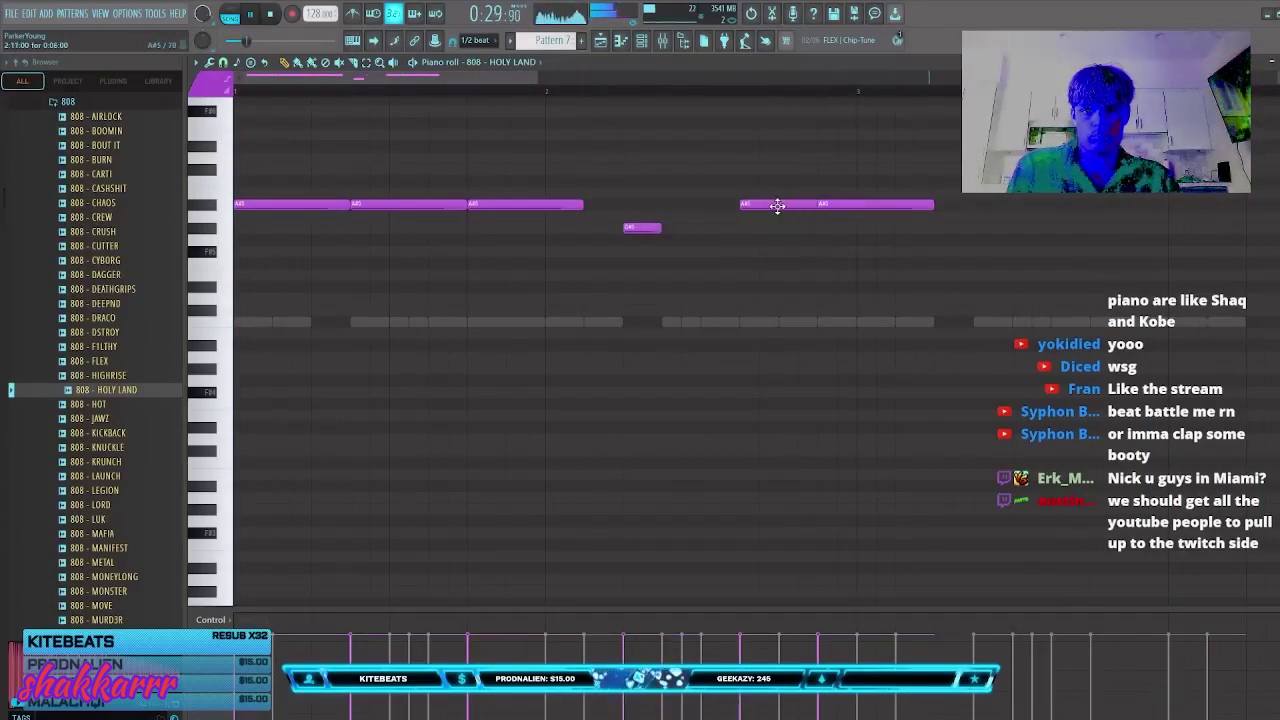
{"action": "left_click_drag", "start_coordinate": [655, 225], "coordinate": [677, 203]}
{"action": "left_click_drag", "start_coordinate": [766, 207], "coordinate": [737, 197]}
{"action": "left_click", "coordinate": [844, 230]}
{"action": "key", "text": "space"}
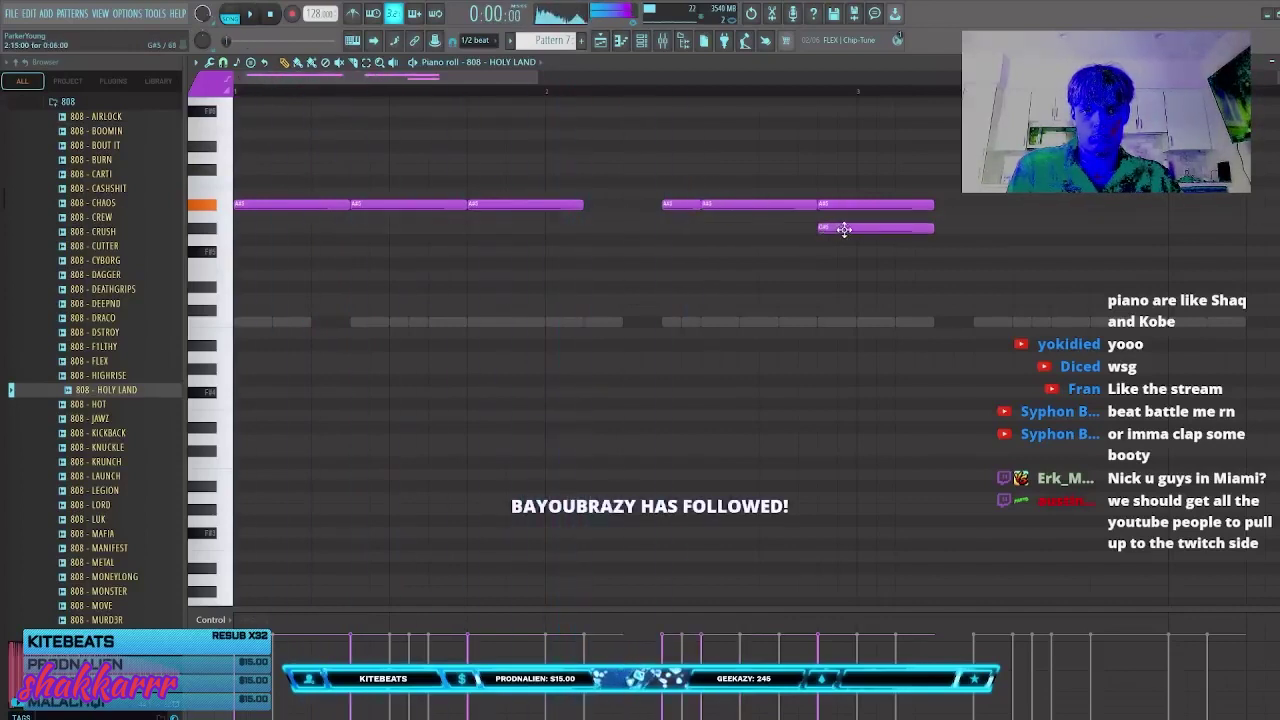
Step: Transpose the 808 notes down one octave, delete the lower overlapping note and trim the last note to the end of bar 2
{"action": "scroll", "coordinate": [808, 129], "scroll_direction": "up", "scroll_amount": 3}
{"action": "left_click", "coordinate": [641, 40]}
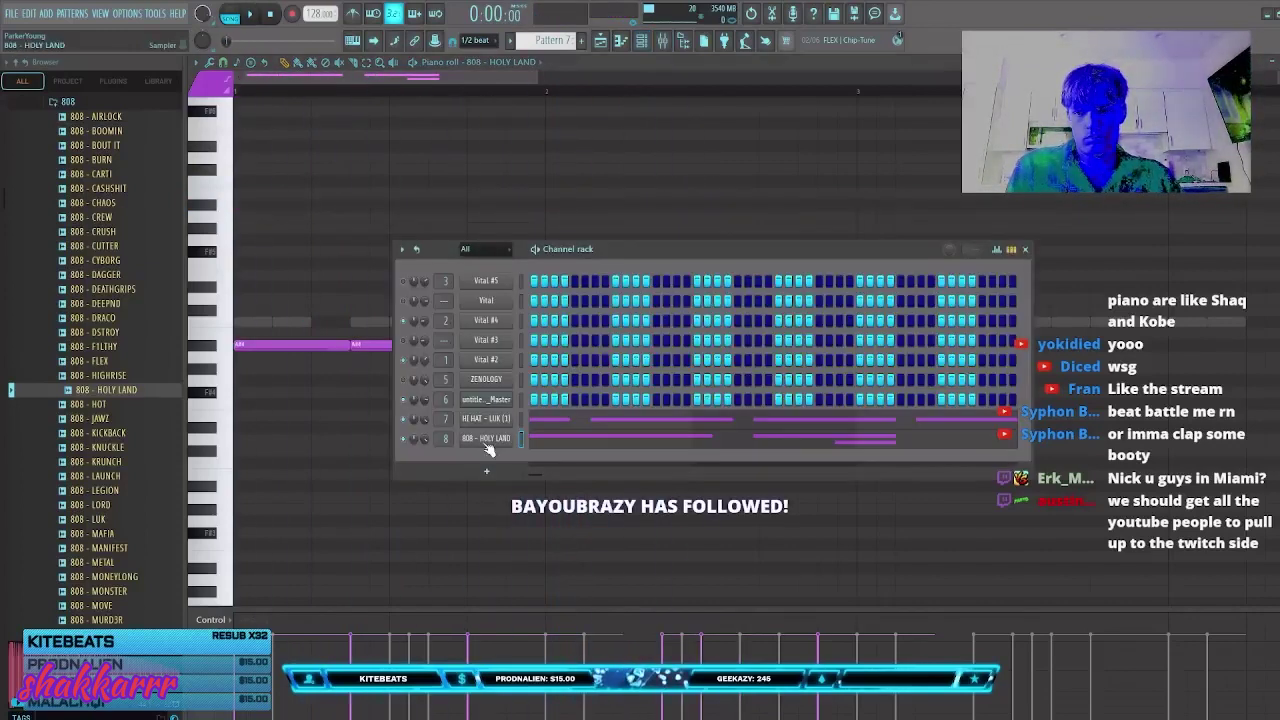
{"action": "key", "text": "F6"}
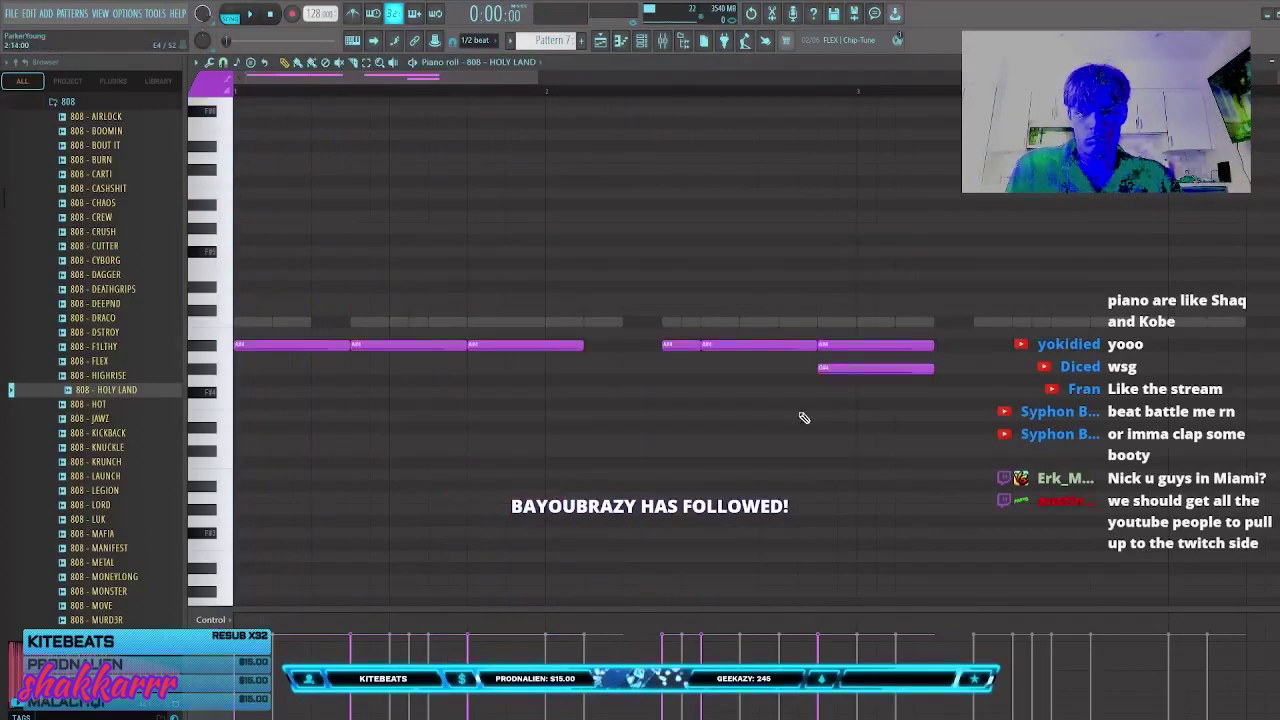
{"action": "key", "text": "Delete"}
{"action": "key", "text": "c"}
{"action": "left_click_drag", "start_coordinate": [863, 334], "coordinate": [869, 363]}
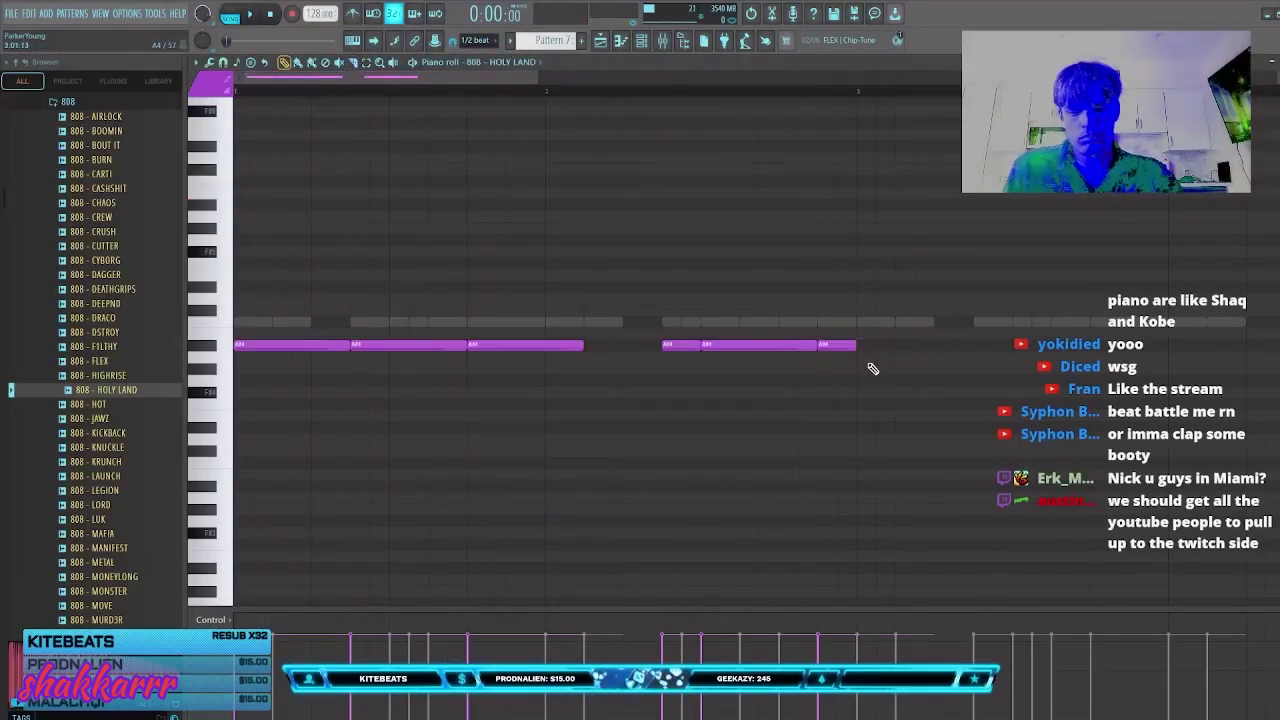
Step: Play the 808 pattern and repeat its two bars until it fills eight bars
{"action": "key", "text": "space"}
{"action": "left_click_drag", "start_coordinate": [744, 450], "coordinate": [735, 440]}
{"action": "left_click", "coordinate": [822, 430]}
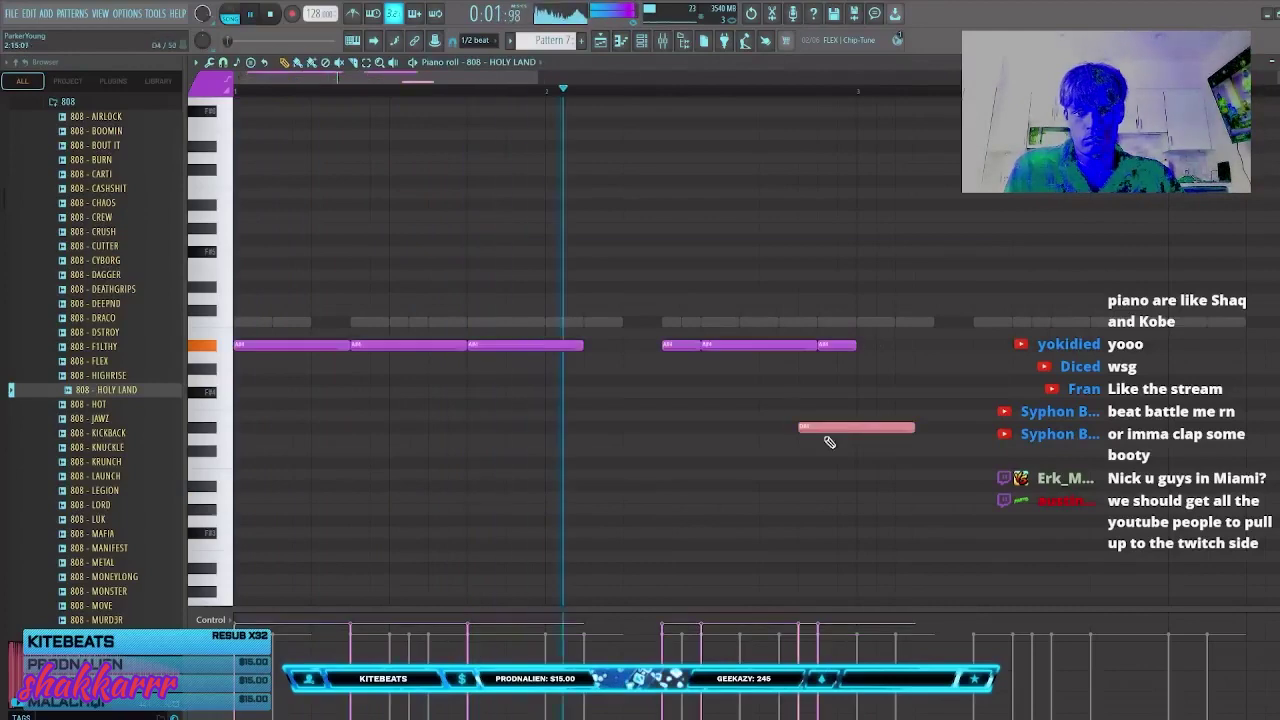
{"action": "right_click", "coordinate": [823, 431]}
{"action": "scroll", "coordinate": [820, 446], "scroll_direction": "down", "scroll_amount": 2}
{"action": "left_click", "coordinate": [767, 453]}
{"action": "right_click", "coordinate": [770, 455]}
{"action": "key", "text": "ctrl+b"}
{"action": "left_click", "coordinate": [834, 475]}
{"action": "right_click", "coordinate": [836, 475]}
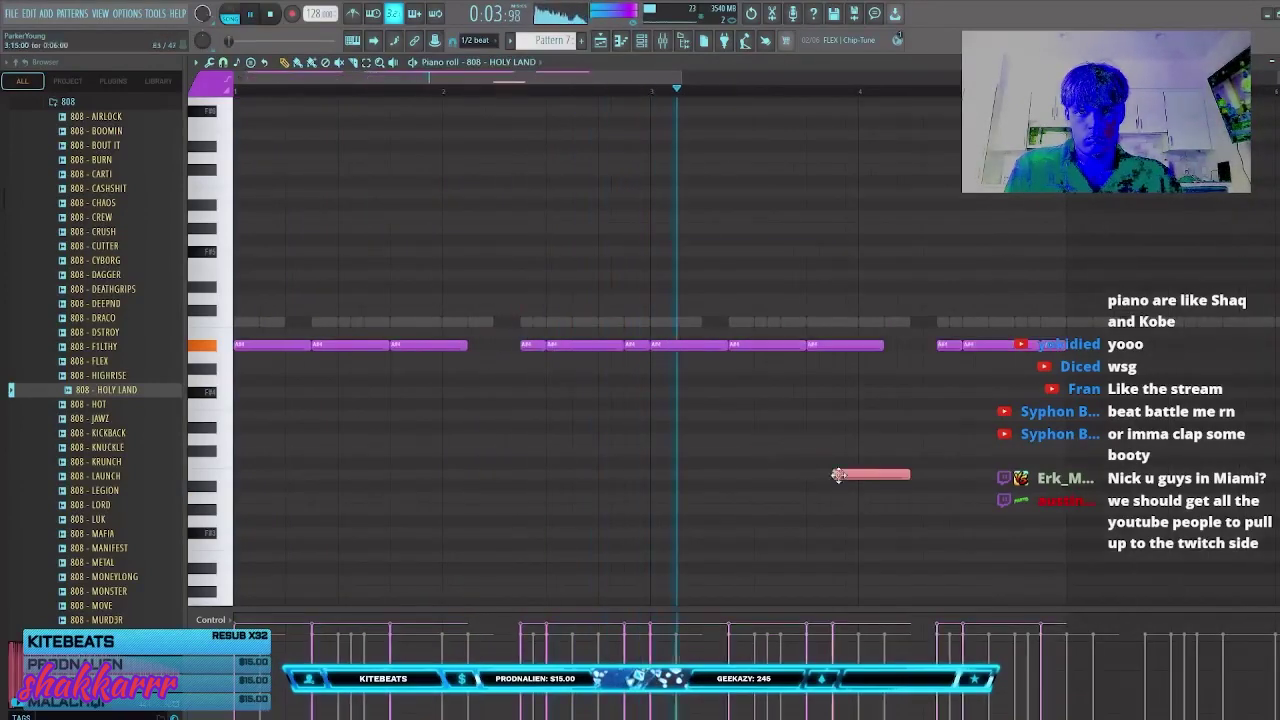
{"action": "left_click", "coordinate": [817, 243]}
{"action": "right_click", "coordinate": [820, 244]}
{"action": "scroll", "coordinate": [876, 277], "scroll_direction": "down", "scroll_amount": 2}
{"action": "key", "text": "ctrl+b"}
{"action": "left_click", "coordinate": [783, 299]}
{"action": "right_click", "coordinate": [782, 299]}
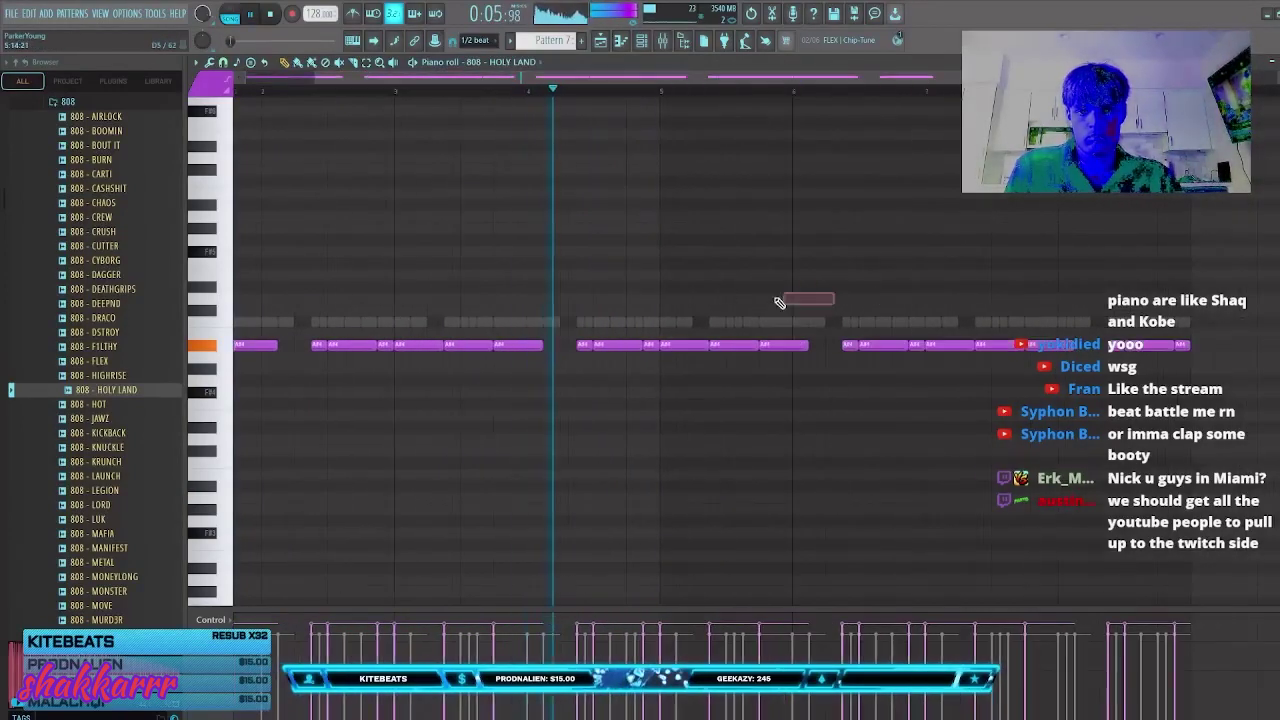
Step: Raise the last three 808 notes of bar 6 to C5 and all notes from bar 7 onward to D5
{"action": "scroll", "coordinate": [740, 296], "scroll_direction": "down", "scroll_amount": 2}
{"action": "left_click", "coordinate": [665, 285]}
{"action": "right_click", "coordinate": [665, 285]}
{"action": "left_click", "coordinate": [661, 285]}
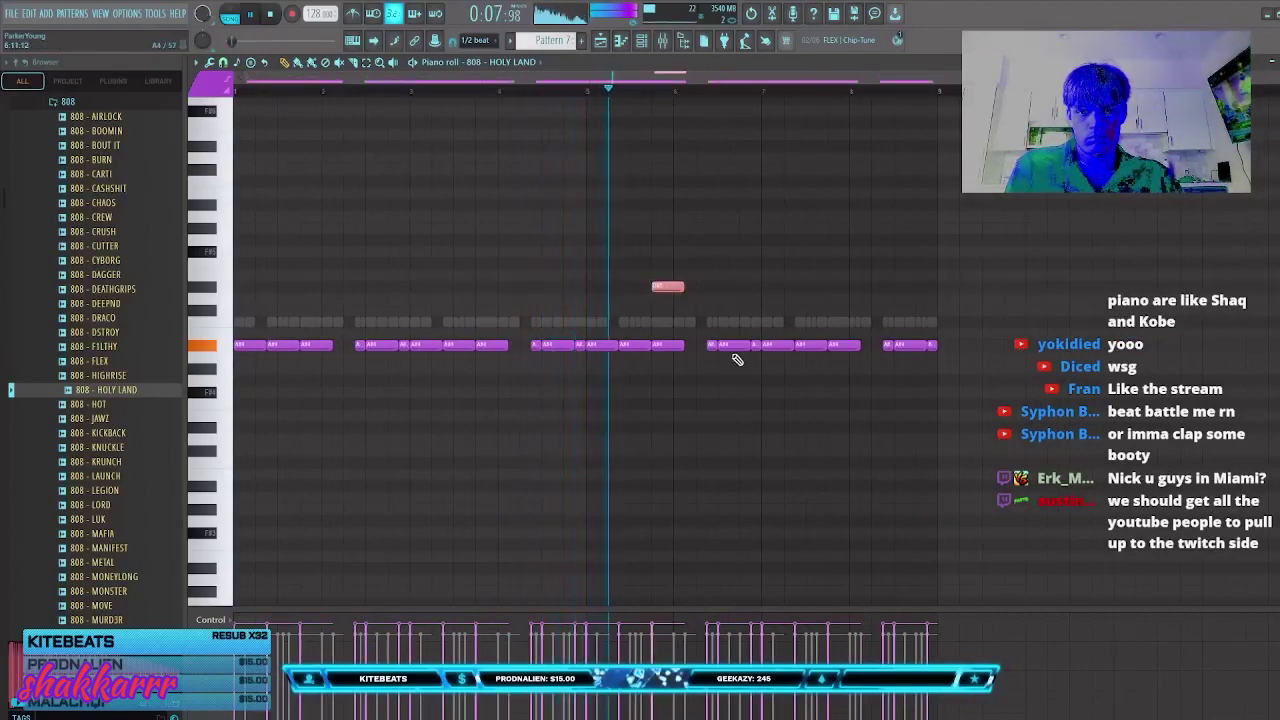
{"action": "key", "text": "ctrl+z"}
{"action": "left_click_drag", "start_coordinate": [763, 375], "coordinate": [726, 317]}
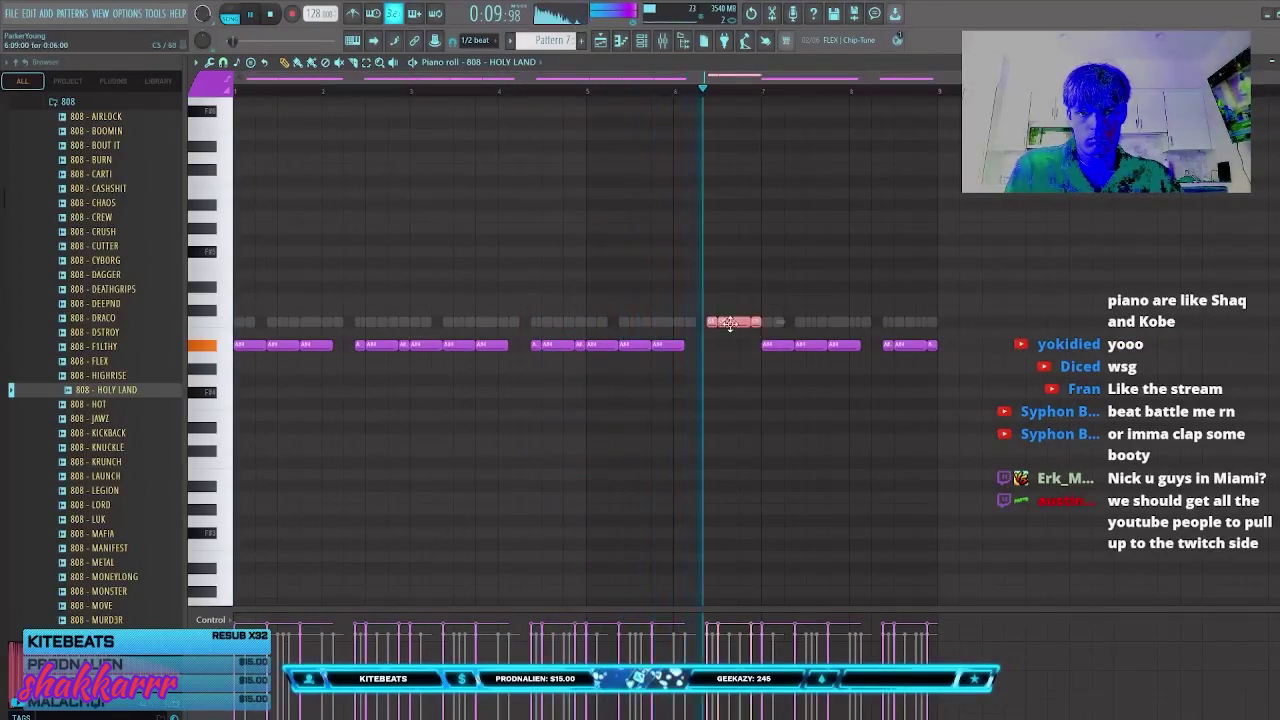
{"action": "left_click_drag", "start_coordinate": [983, 398], "coordinate": [779, 297]}
{"action": "left_click", "coordinate": [783, 308]}
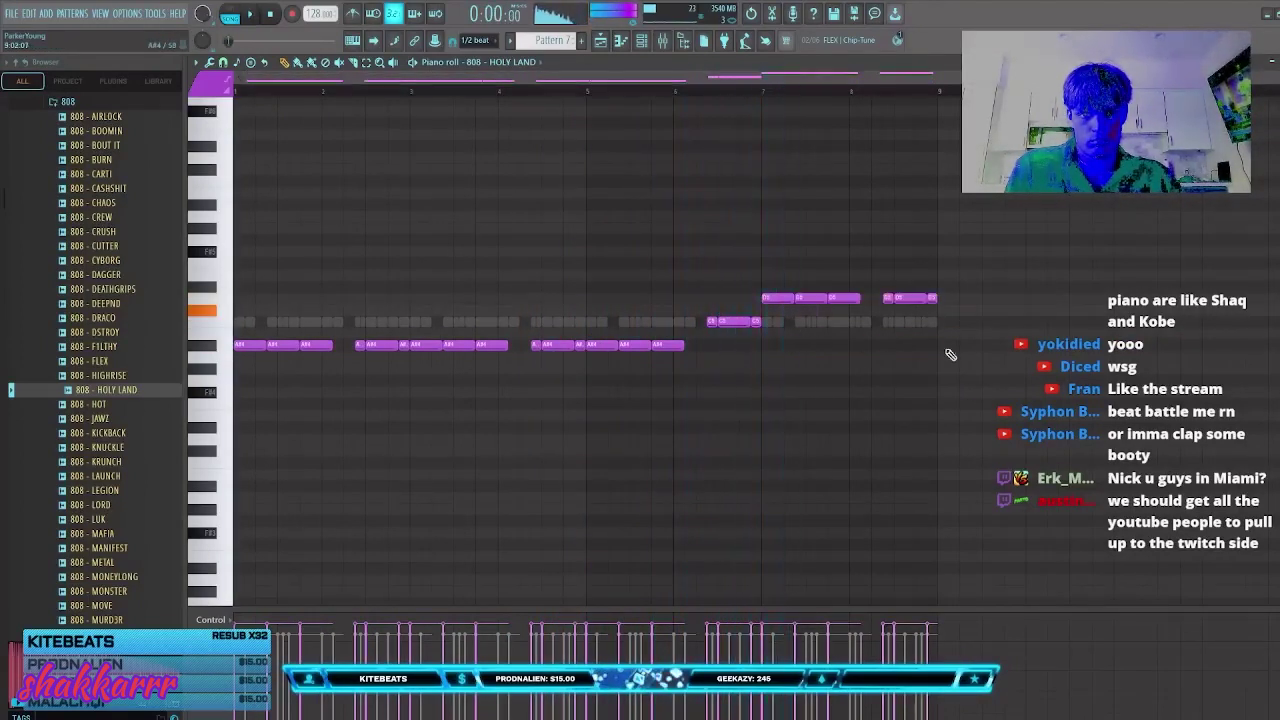
Step: Lower the 808 notes from bar 7 onward to C#5 and raise the last three notes of bar 8 to D#5
{"action": "key", "text": "space"}
{"action": "left_click_drag", "start_coordinate": [970, 341], "coordinate": [778, 310]}
{"action": "left_click_drag", "start_coordinate": [792, 343], "coordinate": [806, 343]}
{"action": "left_click_drag", "start_coordinate": [980, 350], "coordinate": [898, 293]}
{"action": "key", "text": "Delete"}
{"action": "key", "text": "ctrl+z"}
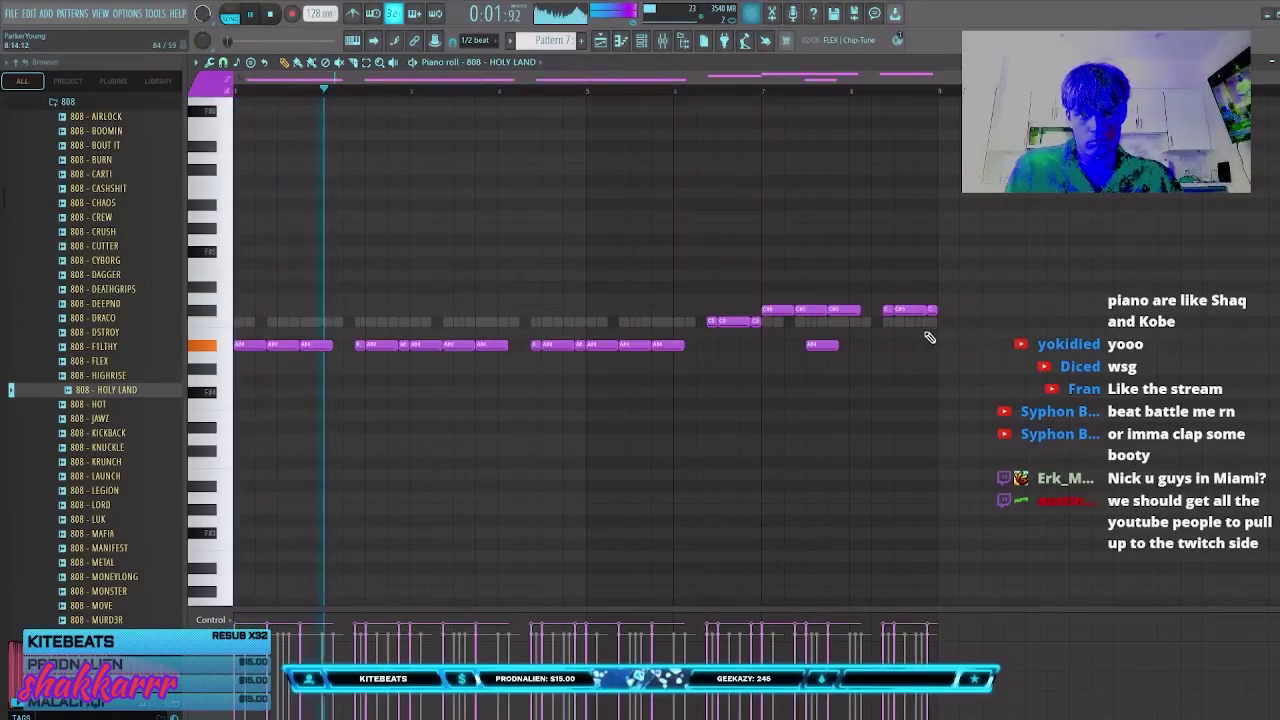
{"action": "right_click", "coordinate": [834, 345]}
{"action": "left_click_drag", "start_coordinate": [984, 363], "coordinate": [906, 287]}
{"action": "left_click", "coordinate": [919, 332]}
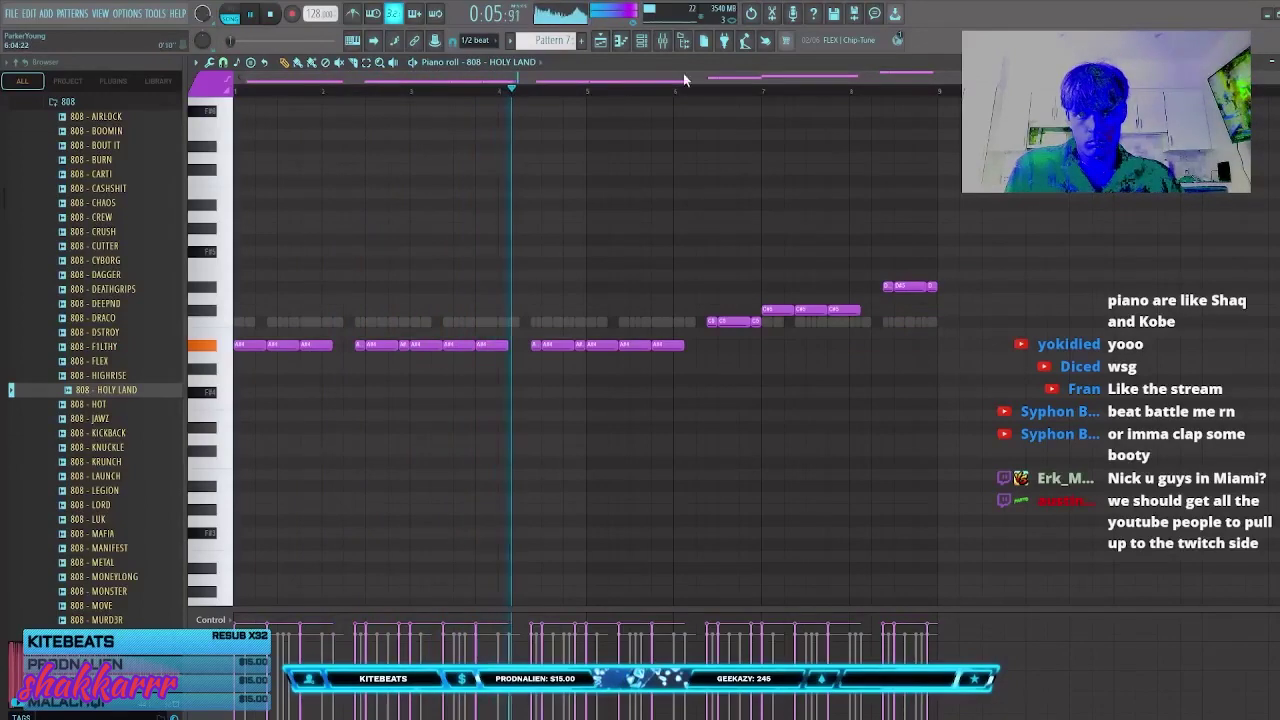
Step: Enable the volume envelope of 808 - HOLY LAND with full hold and zero attack, decay, sustain and release, and replay the pattern
{"action": "key", "text": "F6"}
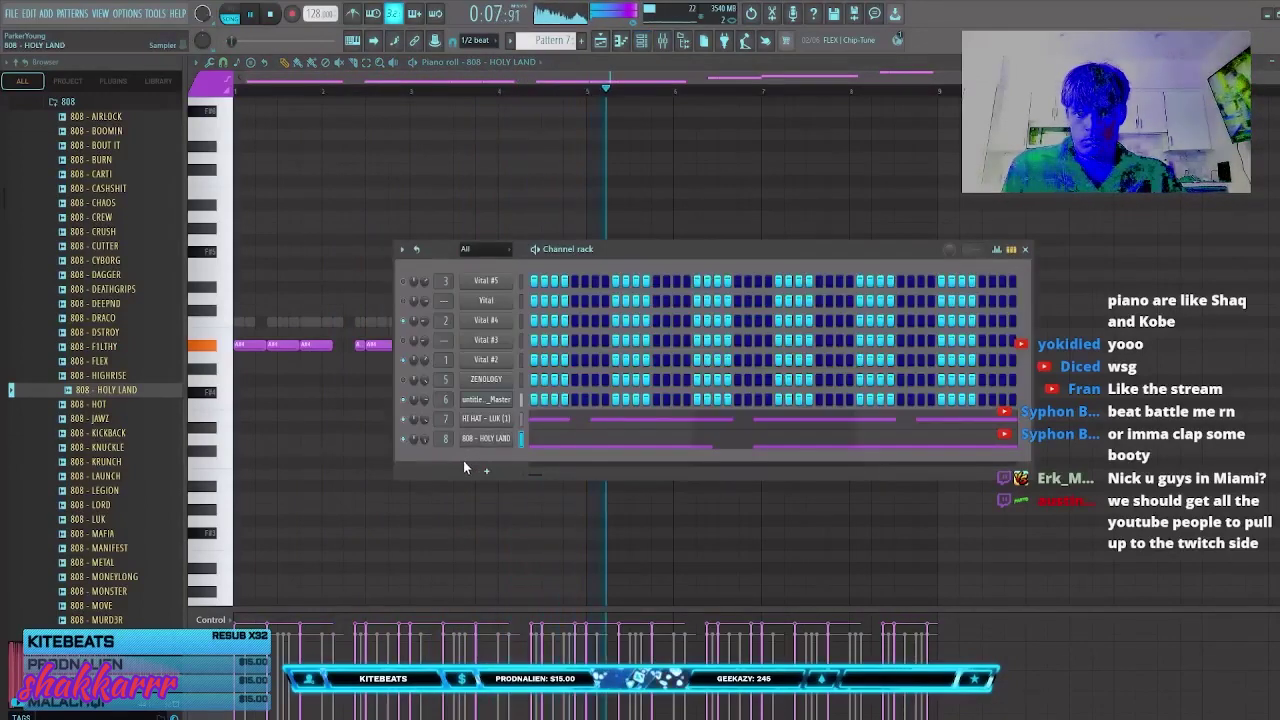
{"action": "left_click", "coordinate": [496, 447]}
{"action": "left_click", "coordinate": [333, 237]}
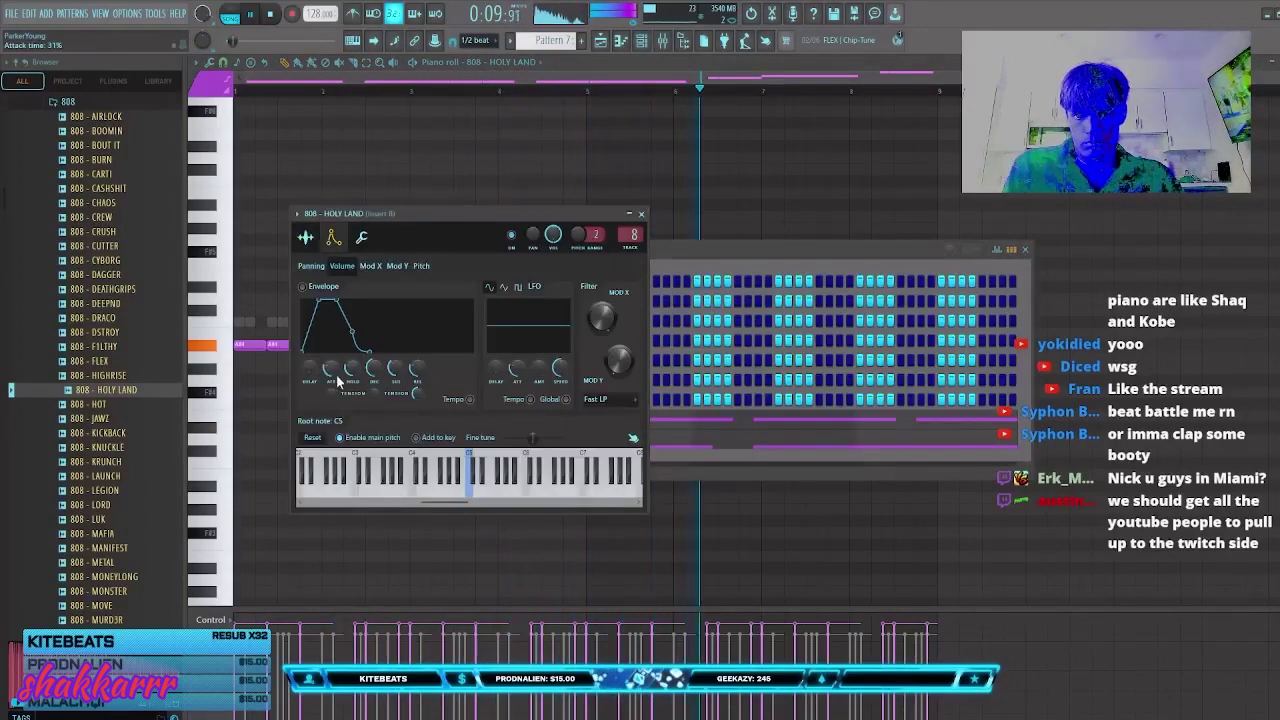
{"action": "left_click_drag", "start_coordinate": [373, 368], "coordinate": [382, 408]}
{"action": "left_click_drag", "start_coordinate": [416, 369], "coordinate": [420, 395]}
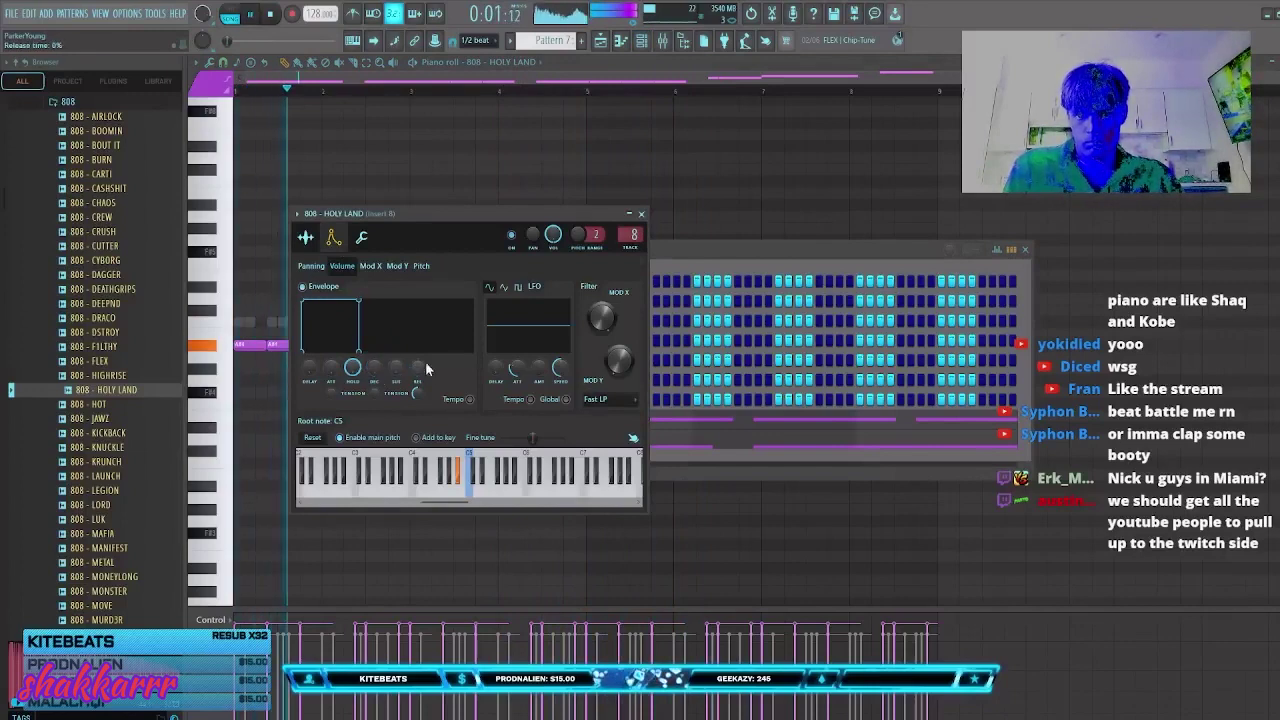
{"action": "left_click", "coordinate": [437, 170]}
{"action": "right_click", "coordinate": [438, 170]}
{"action": "key", "text": "space"}
{"action": "key", "text": "space"}
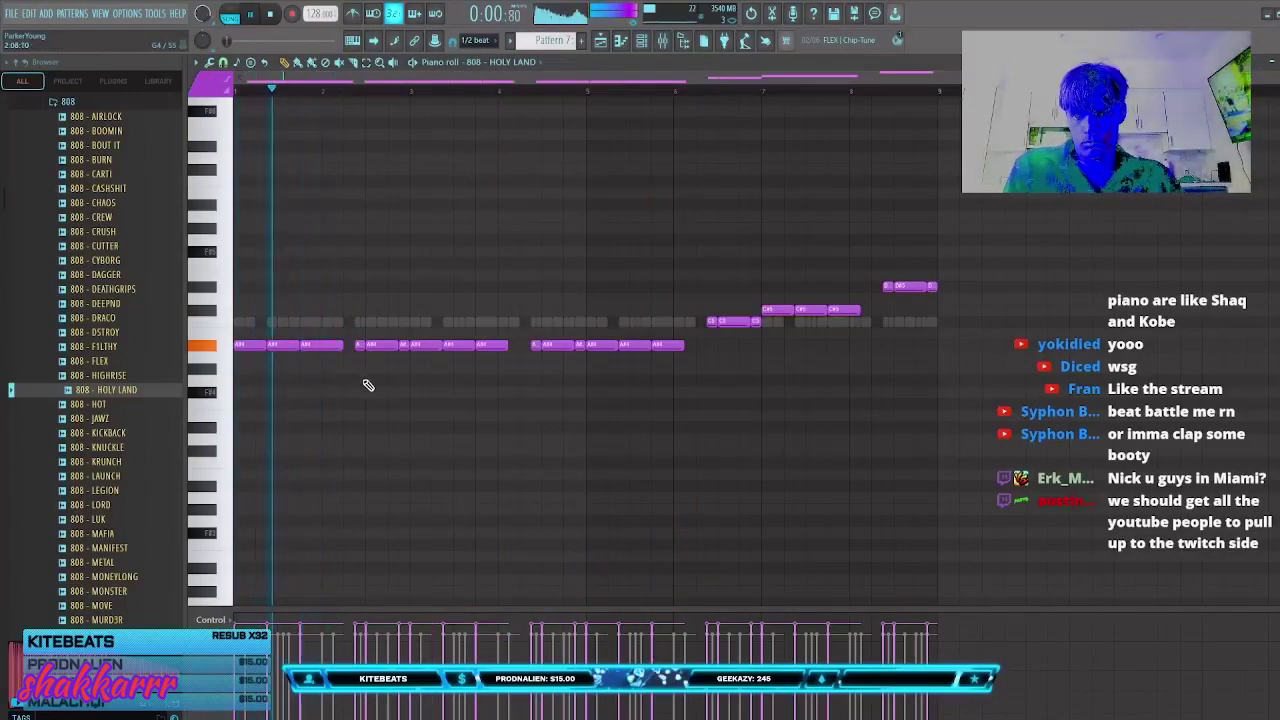
Step: Lengthen the 808's last note before each gap in the later bars by two steps, and close the piano roll and channel settings
{"action": "left_click", "coordinate": [402, 380]}
{"action": "left_click_drag", "start_coordinate": [415, 388], "coordinate": [500, 412]}
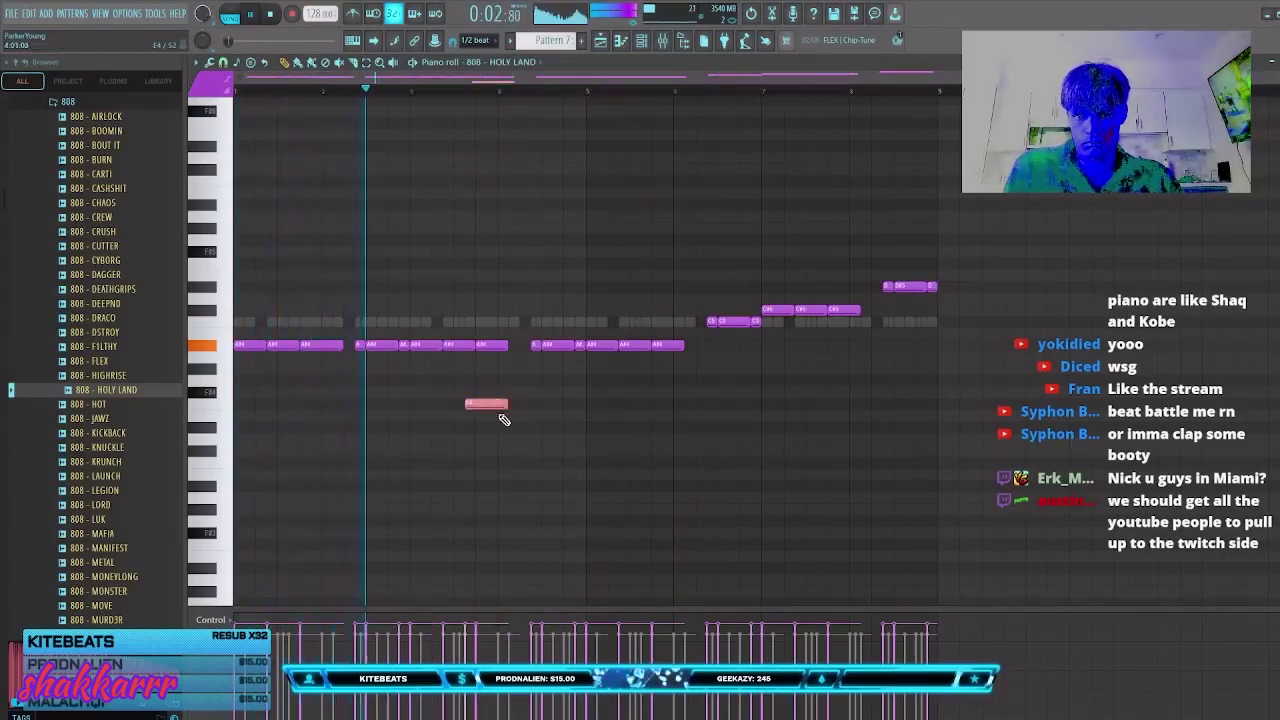
{"action": "right_click", "coordinate": [500, 406]}
{"action": "left_click_drag", "start_coordinate": [507, 345], "coordinate": [518, 346]}
{"action": "left_click", "coordinate": [569, 380]}
{"action": "right_click", "coordinate": [594, 381]}
{"action": "left_click_drag", "start_coordinate": [684, 345], "coordinate": [695, 346]}
{"action": "left_click", "coordinate": [725, 368]}
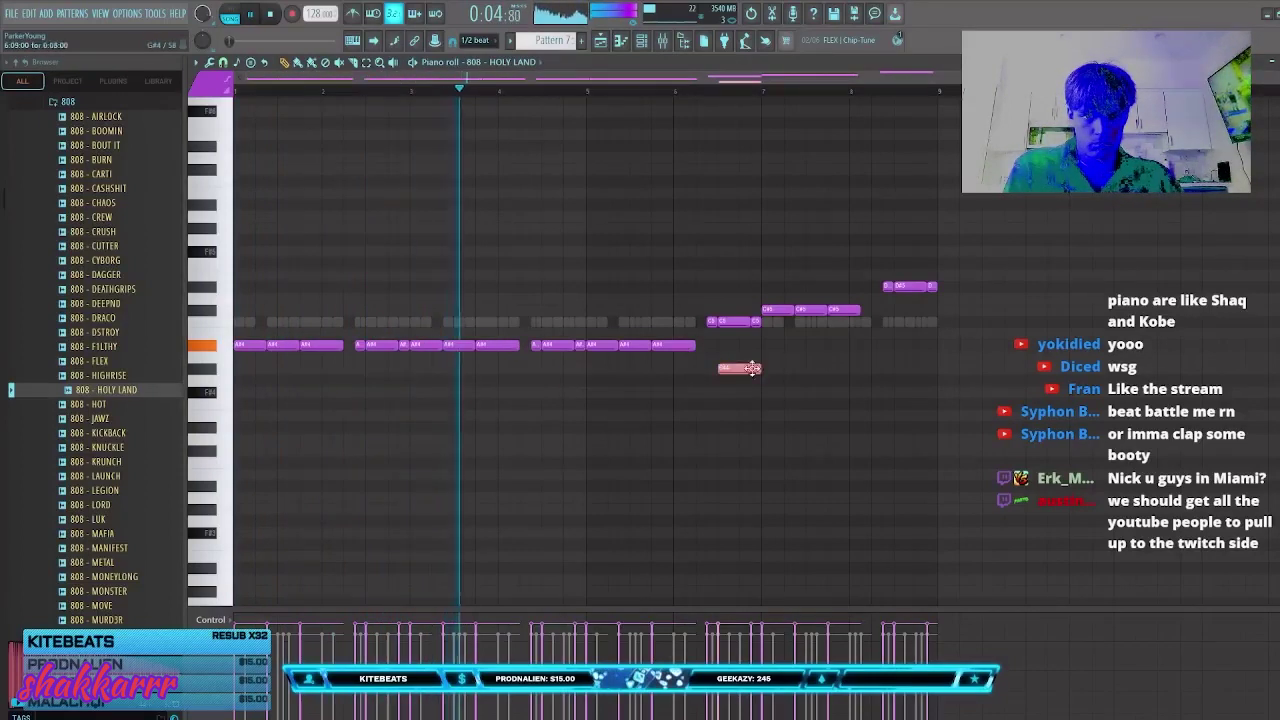
{"action": "right_click", "coordinate": [752, 368]}
{"action": "left_click_drag", "start_coordinate": [858, 309], "coordinate": [927, 371]}
{"action": "right_click", "coordinate": [928, 369]}
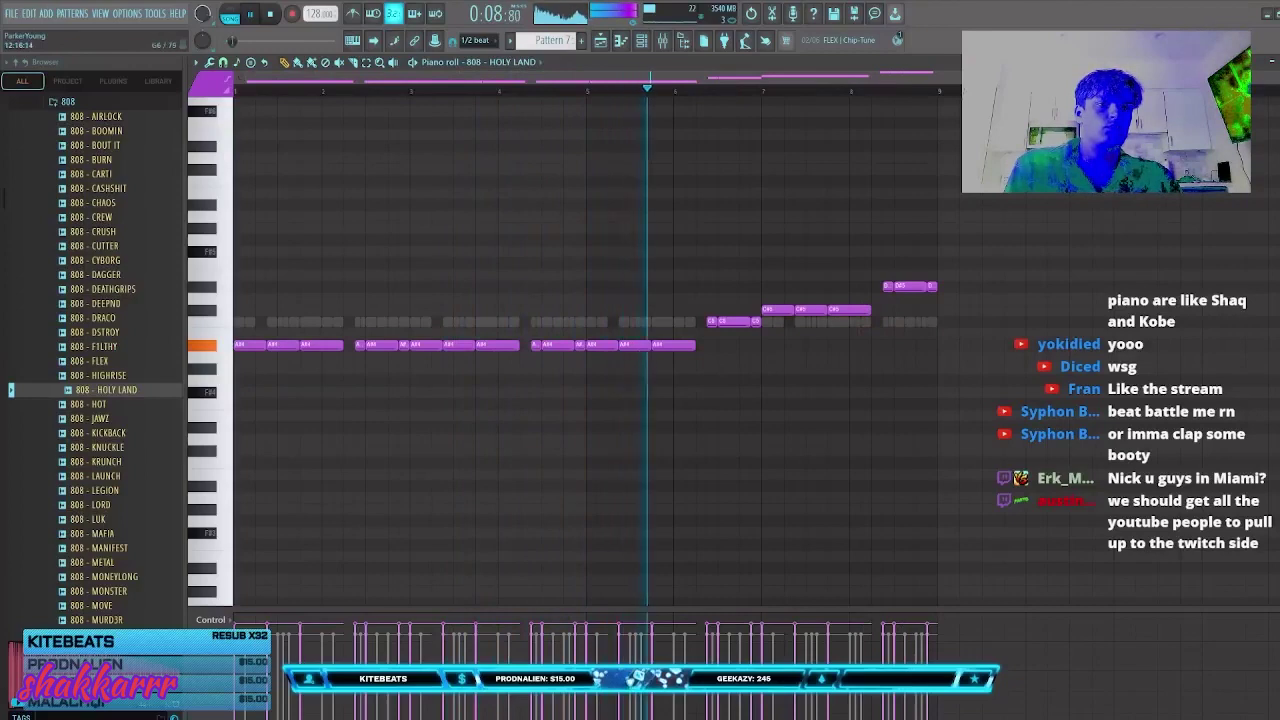
{"action": "key", "text": "Escape"}
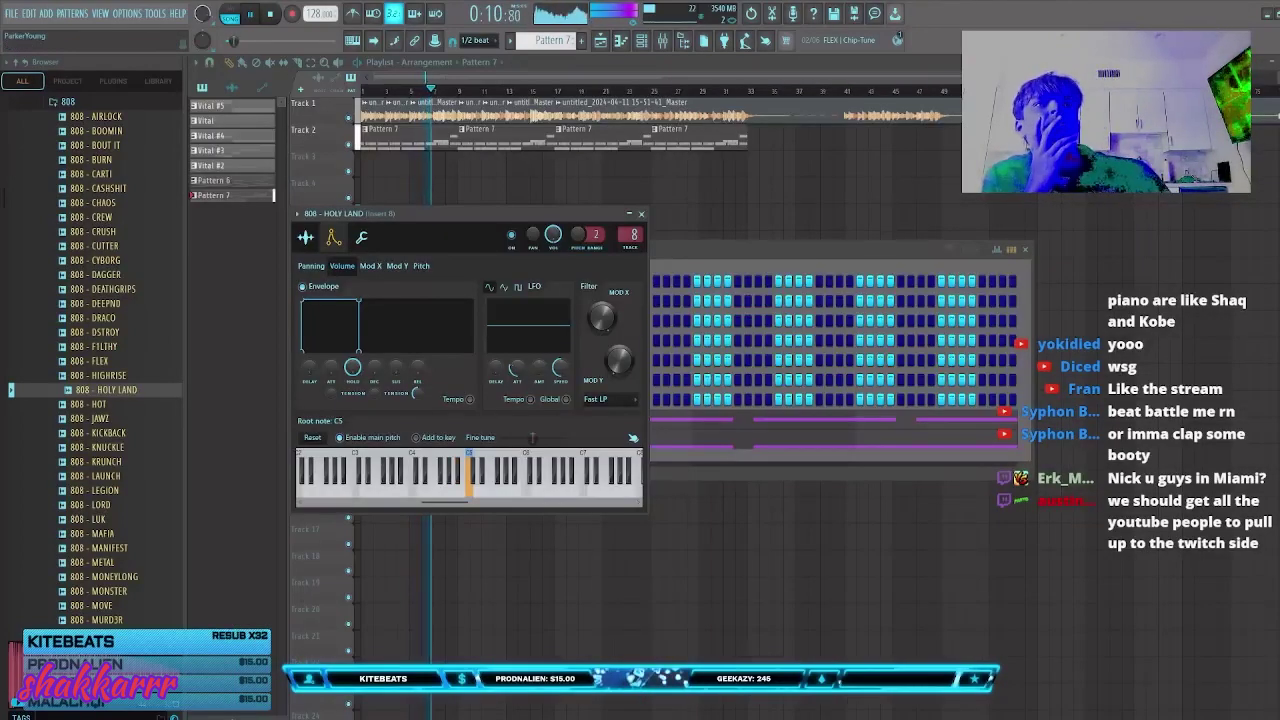
{"action": "left_click", "coordinate": [643, 215]}
Step: Add the CLAP - LUGER sample from the kit's CLAP folder as a new channel below the 808
{"action": "scroll", "coordinate": [78, 364], "scroll_direction": "up", "scroll_amount": 6}
{"action": "left_click", "coordinate": [70, 363]}
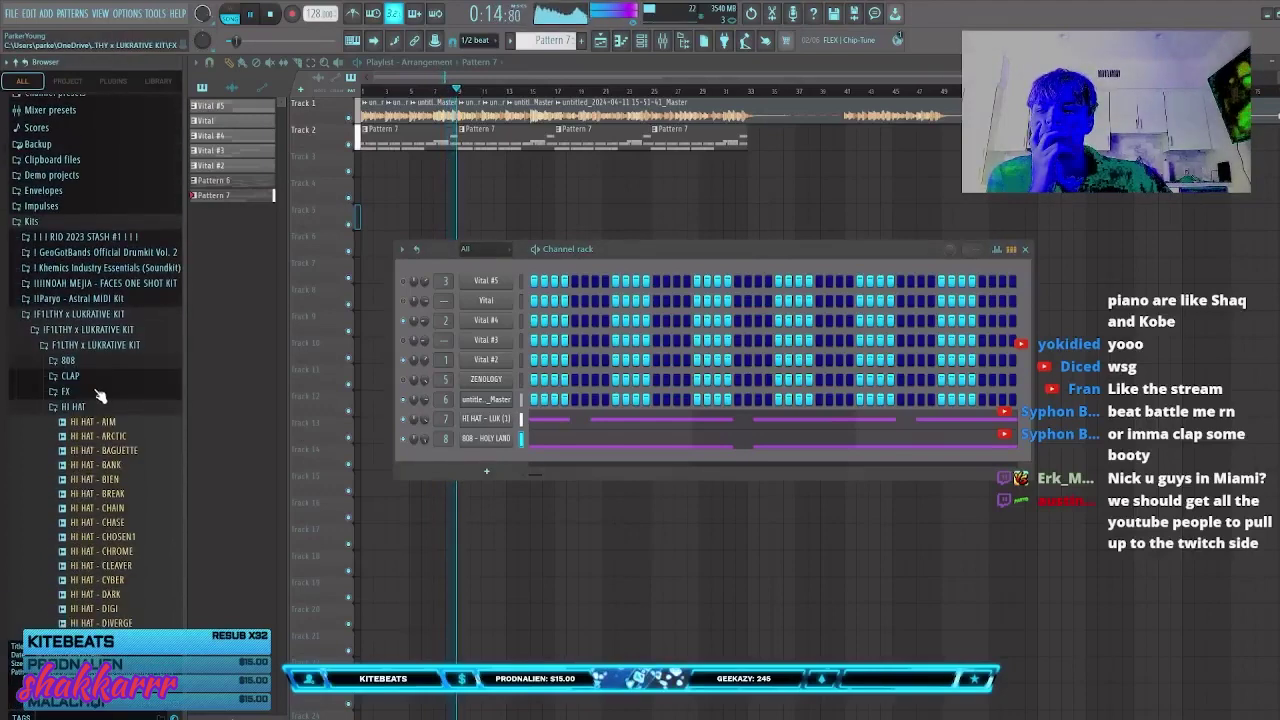
{"action": "left_click", "coordinate": [96, 379]}
{"action": "left_click", "coordinate": [110, 405]}
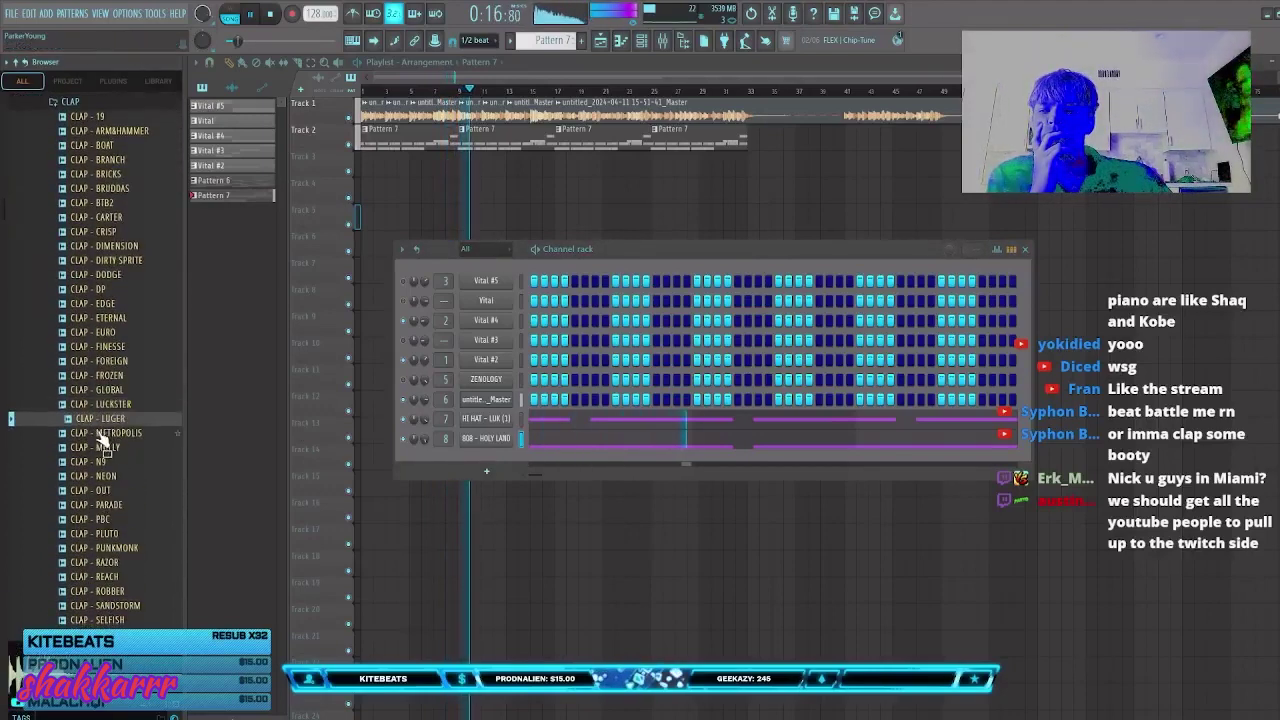
{"action": "left_click", "coordinate": [89, 420]}
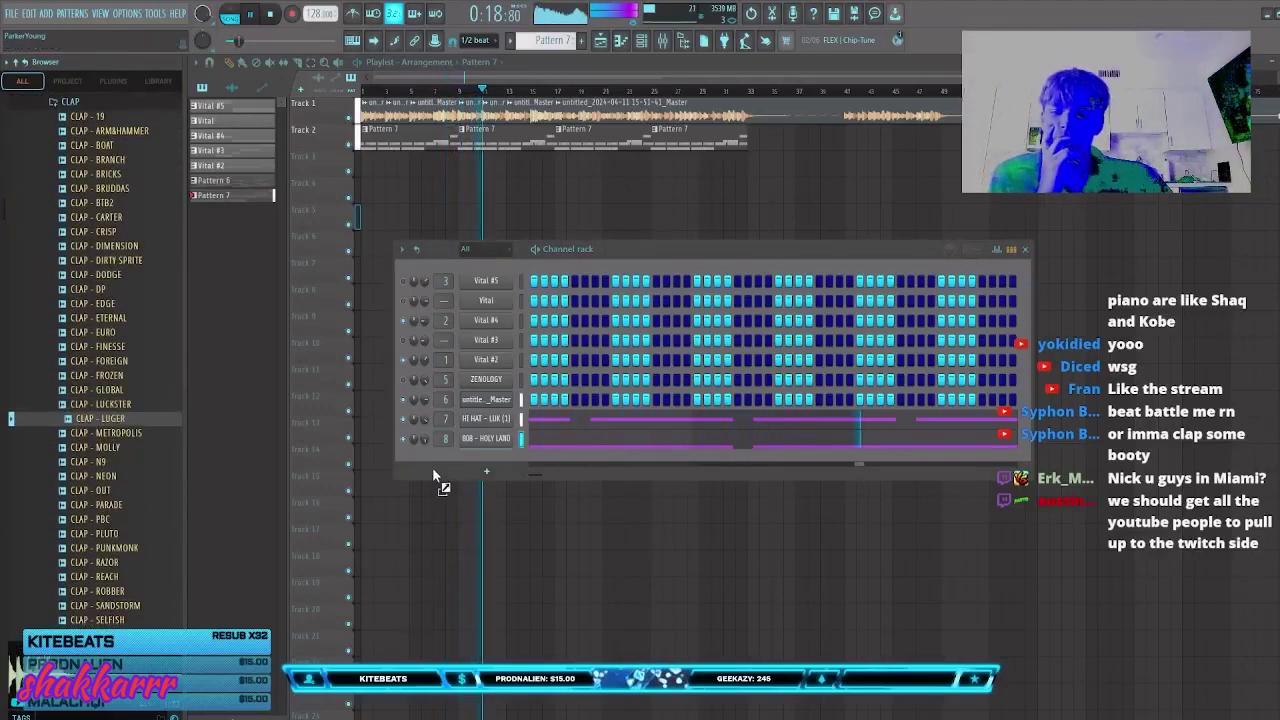
{"action": "left_click_drag", "start_coordinate": [432, 467], "coordinate": [486, 474]}
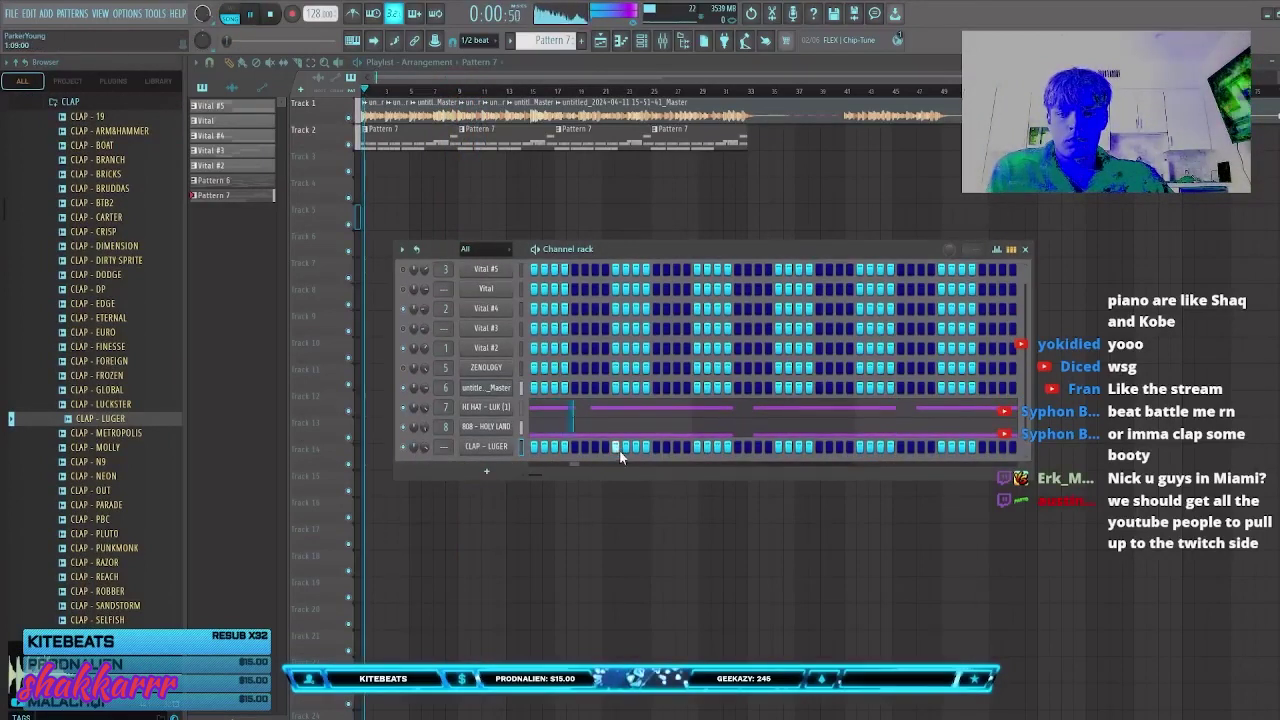
Step: Place a CLAP - LUGER hit on the third beat of every bar through bar 8, and close the piano roll
{"action": "left_click", "coordinate": [942, 448]}
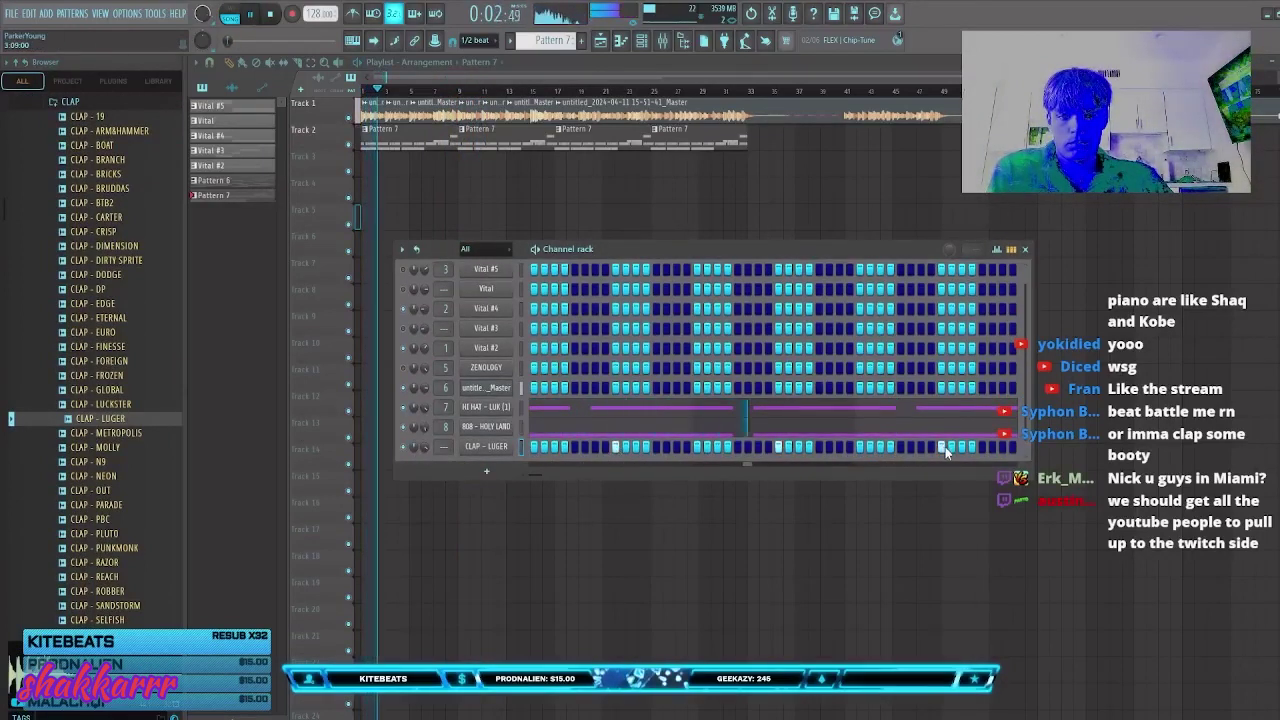
{"action": "right_click", "coordinate": [491, 447]}
{"action": "left_click", "coordinate": [548, 450]}
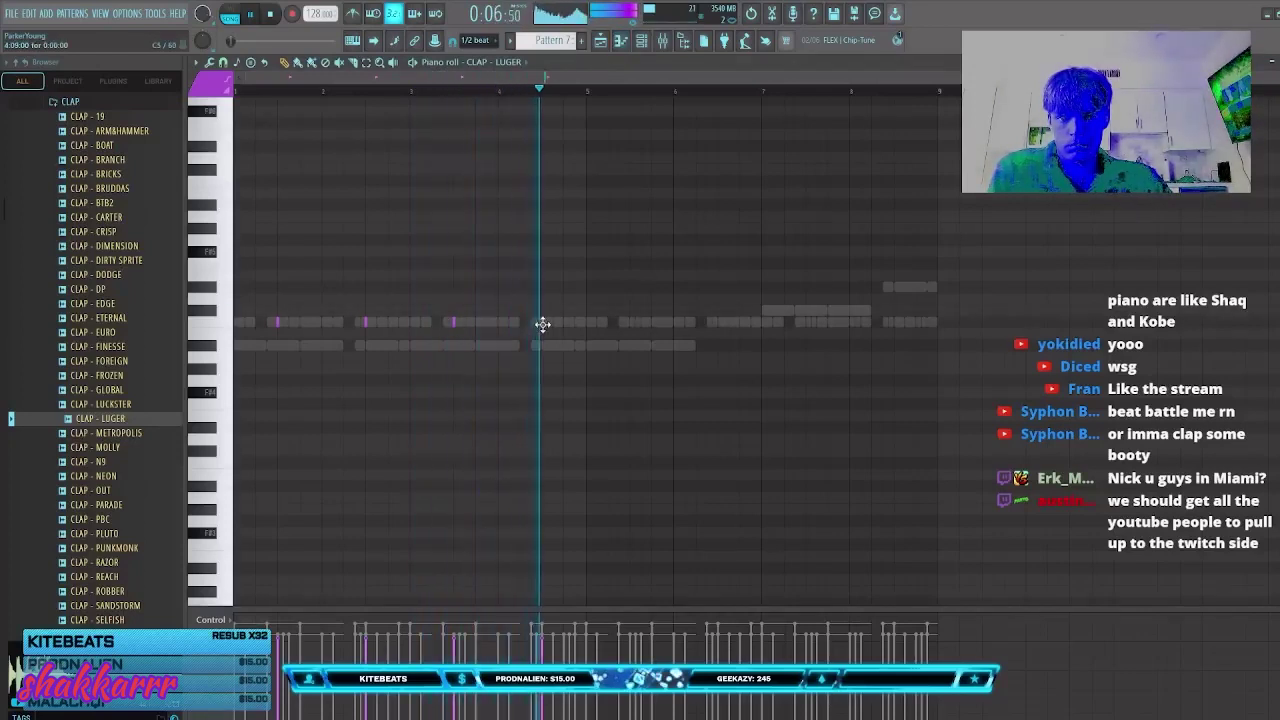
{"action": "left_click_drag", "start_coordinate": [594, 92], "coordinate": [938, 92]}
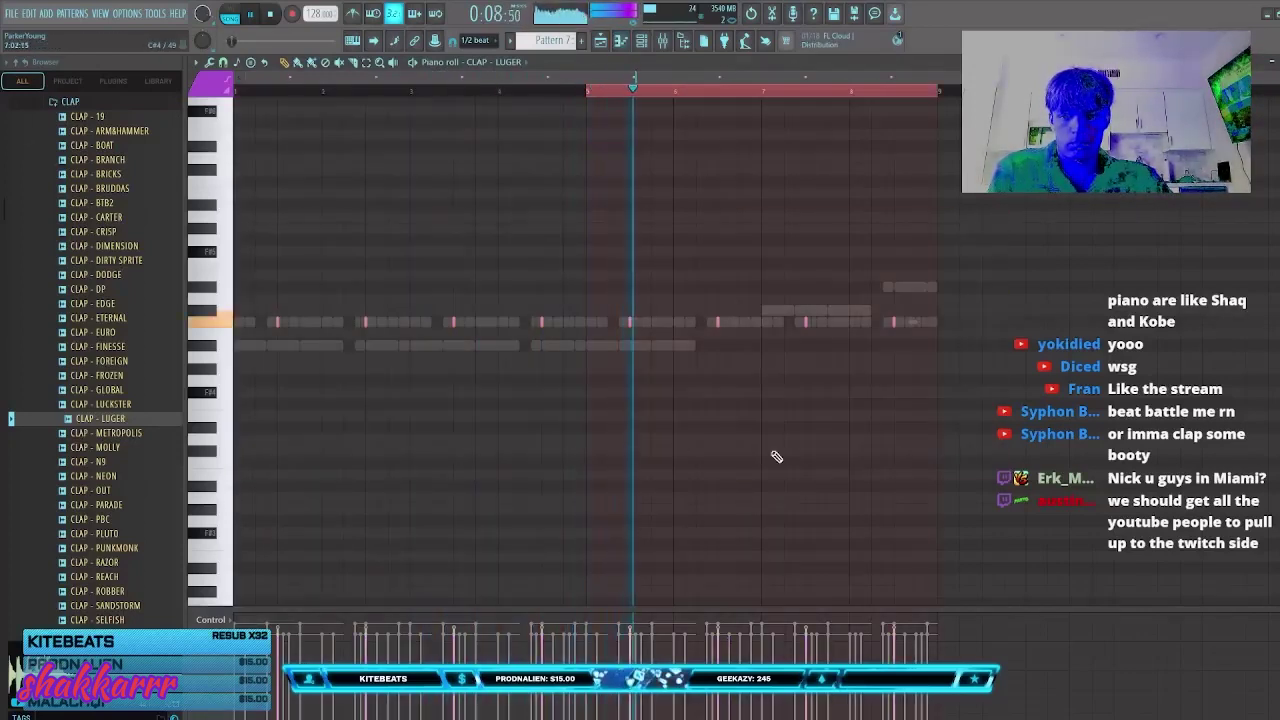
{"action": "left_click", "coordinate": [1279, 62]}
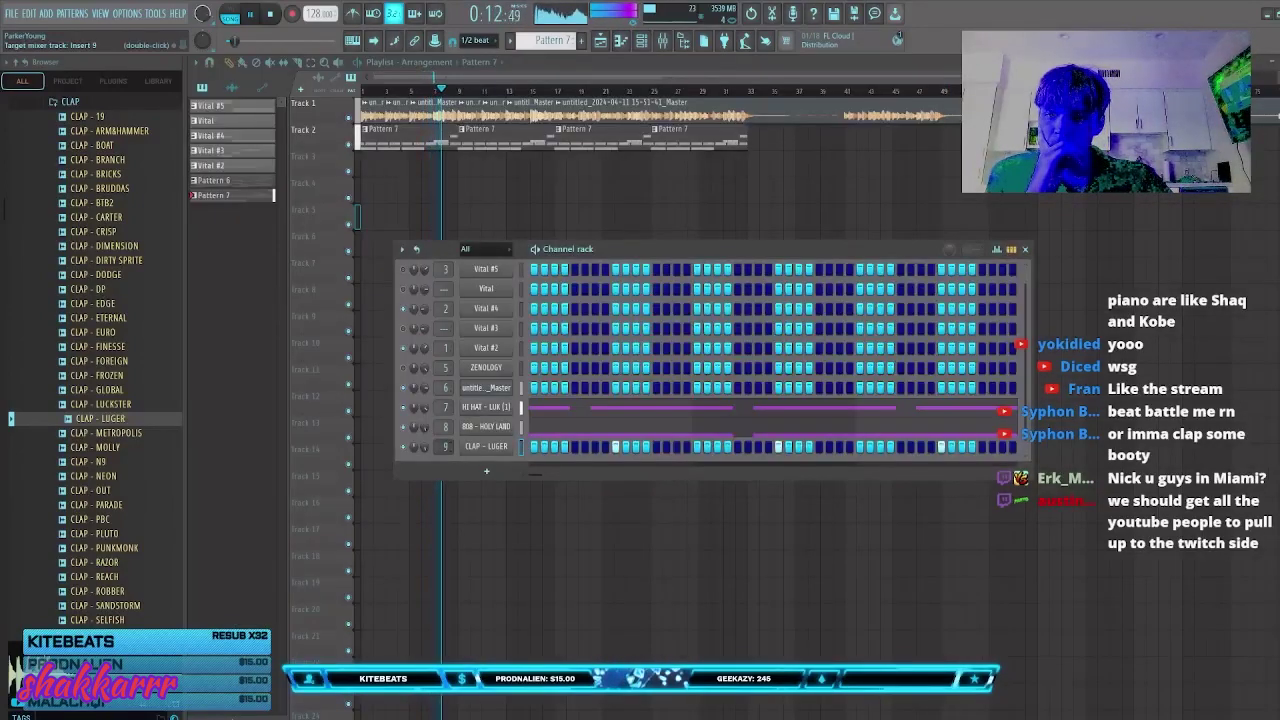
Step: Raise the clap's mixer level on Insert 9 to about 105%, and close the mixer
{"action": "left_click", "coordinate": [663, 42]}
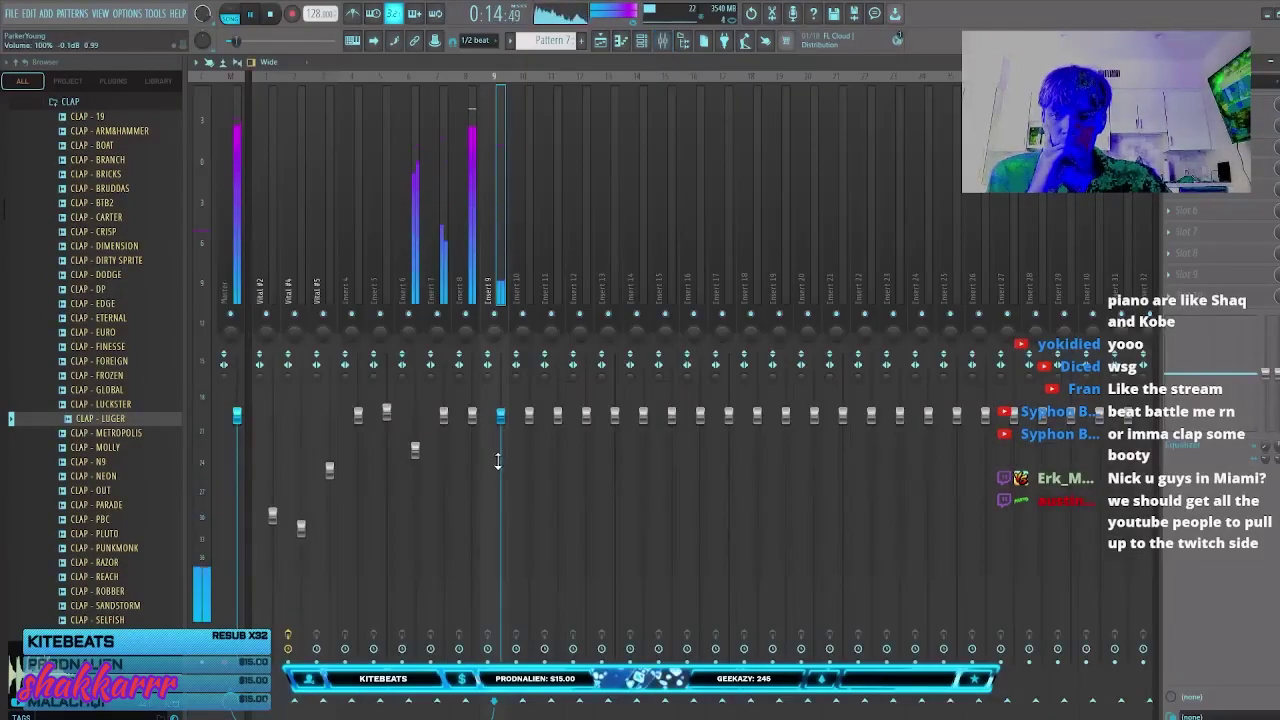
{"action": "scroll", "coordinate": [501, 410], "scroll_direction": "up", "scroll_amount": 3}
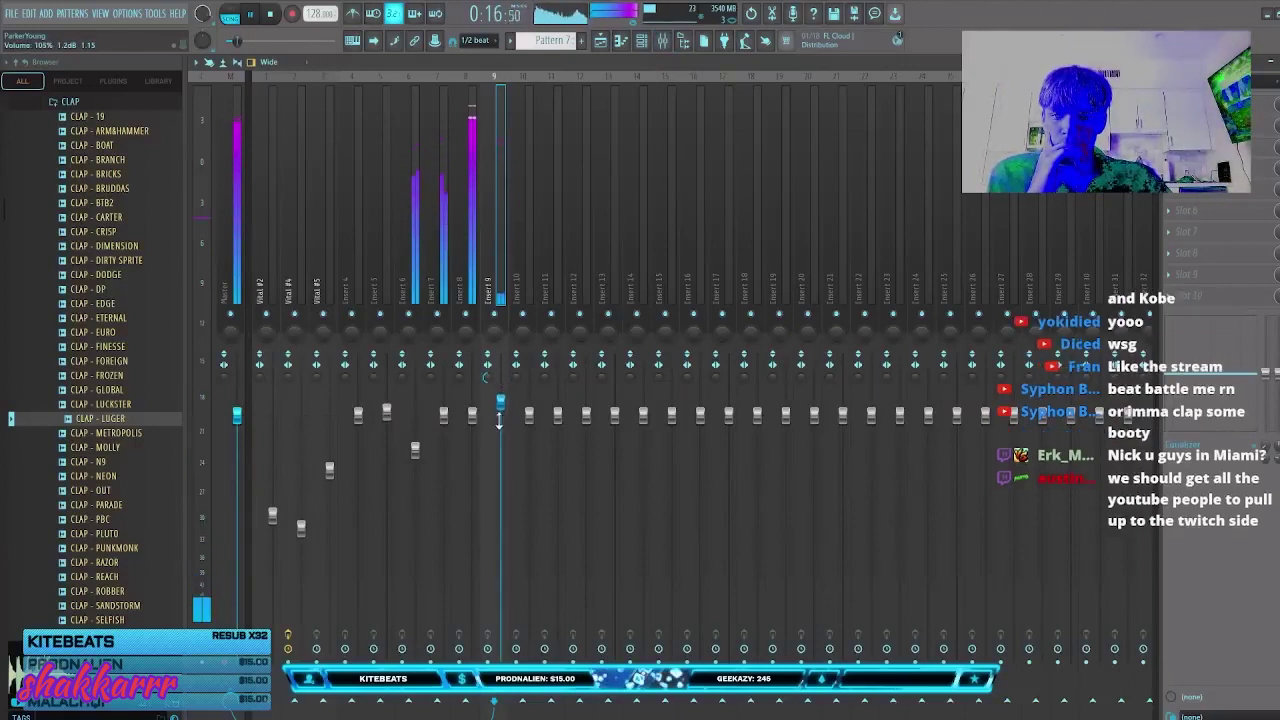
{"action": "scroll", "coordinate": [498, 390], "scroll_direction": "down", "scroll_amount": 1}
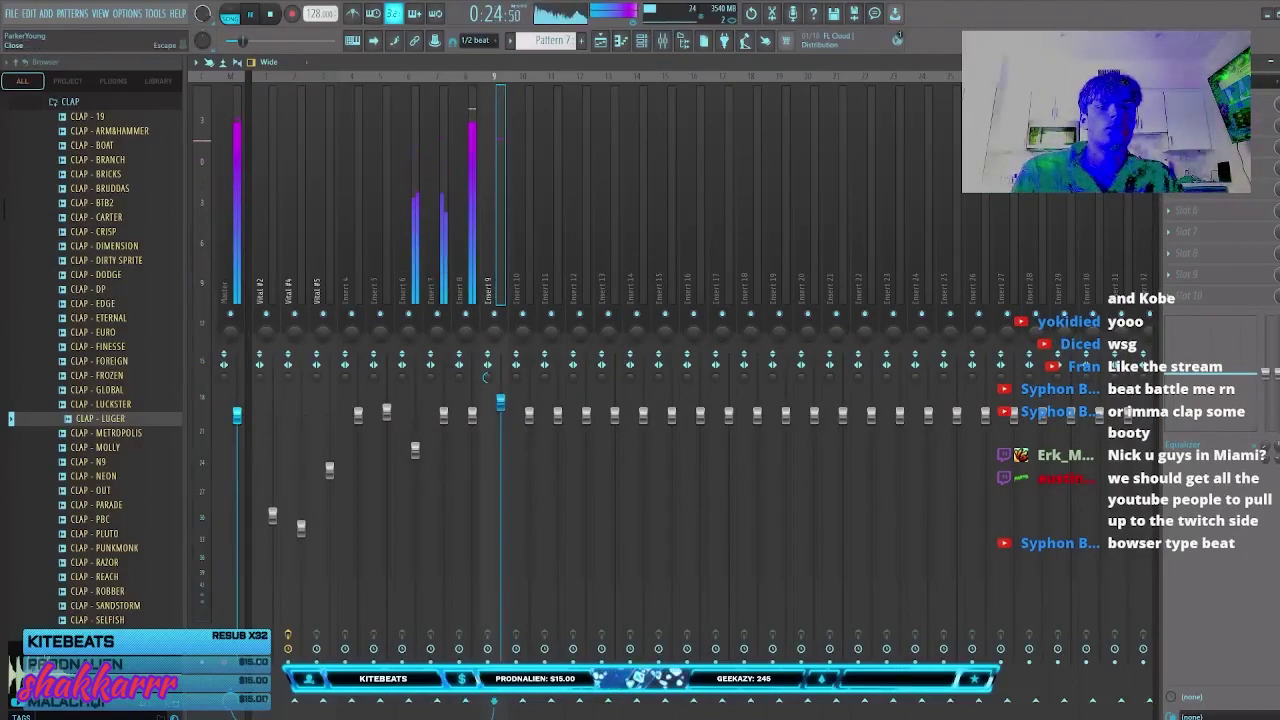
{"action": "left_click", "coordinate": [1277, 62]}
Step: Reposition the channel rack and collapse the CLAP folder in the sample browser
{"action": "left_click_drag", "start_coordinate": [655, 250], "coordinate": [684, 231]}
{"action": "scroll", "coordinate": [149, 377], "scroll_direction": "up", "scroll_amount": 6}
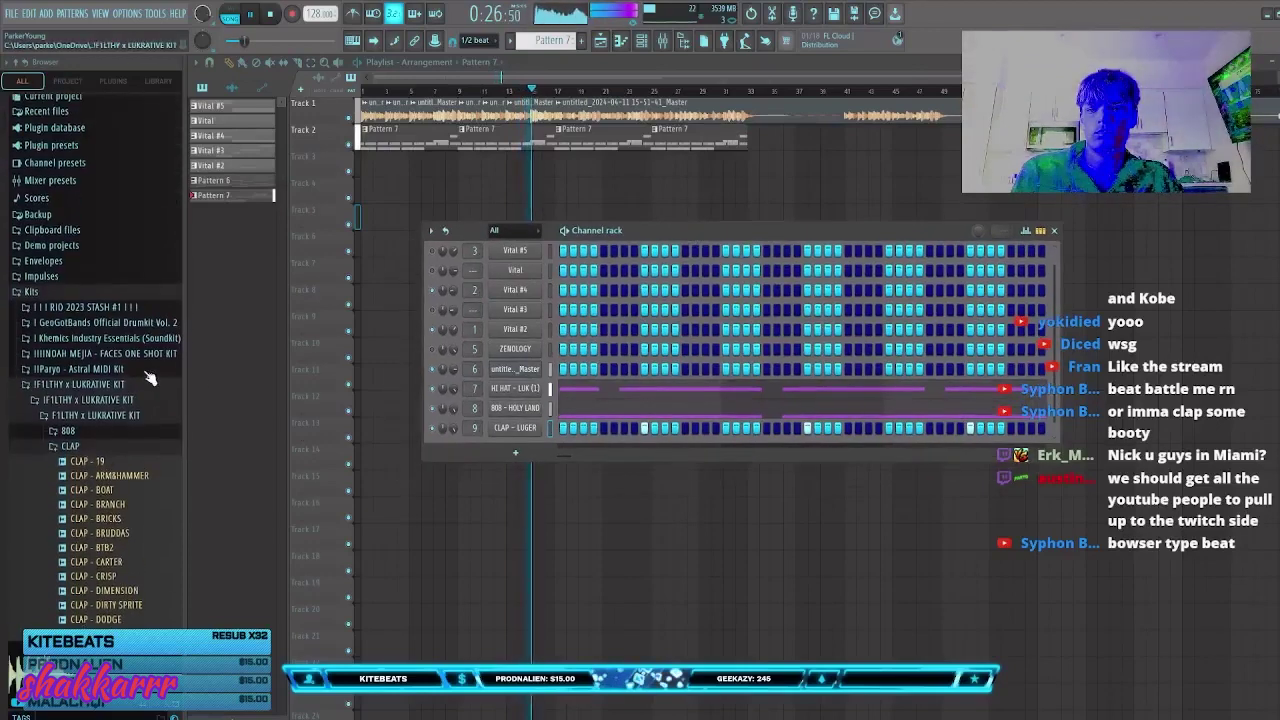
{"action": "left_click", "coordinate": [77, 449]}
{"action": "left_click", "coordinate": [80, 475]}
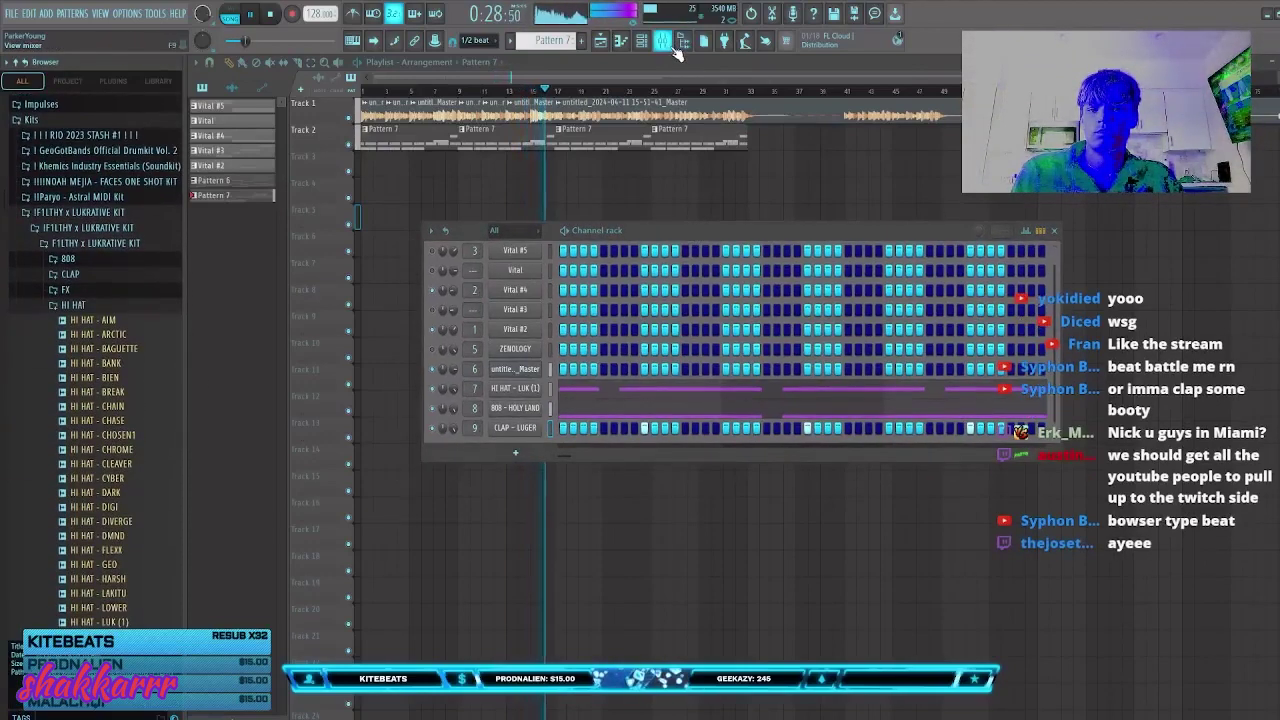
Step: Load Fruity parametric EQ 2 on Insert 6 with the 40Hz + 18kHz cut preset, and move its low cut higher
{"action": "left_click", "coordinate": [664, 42]}
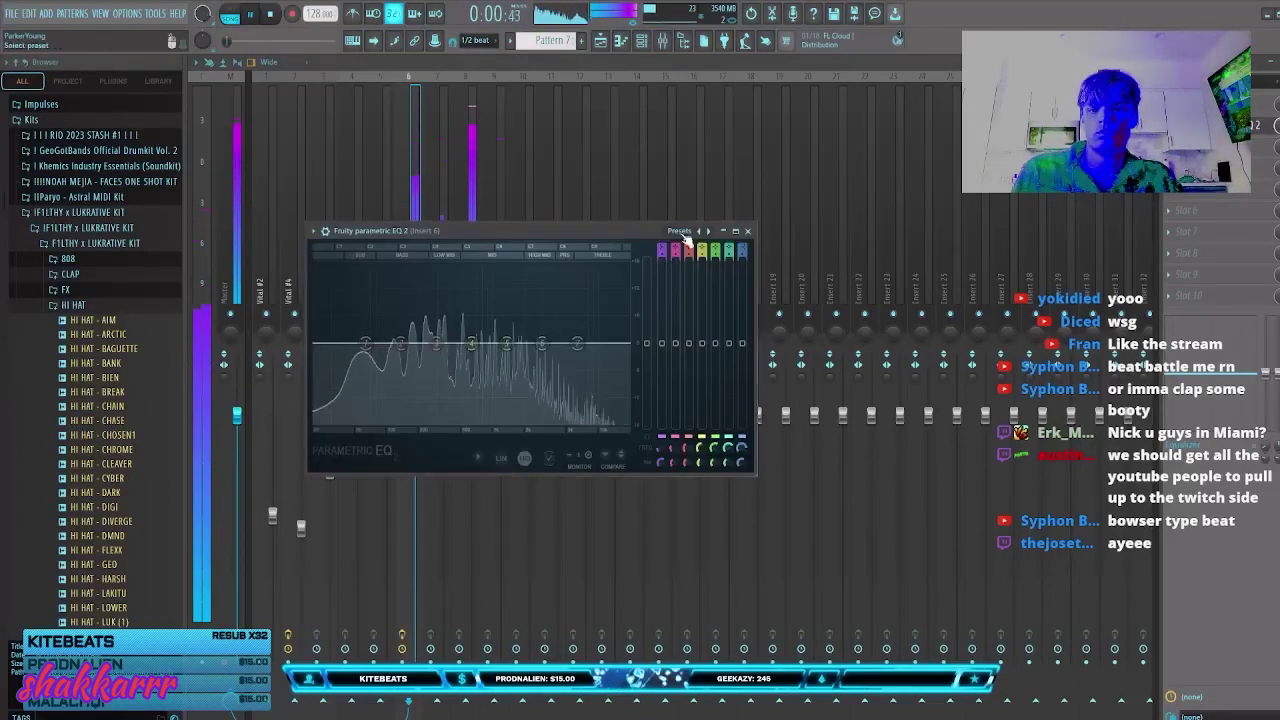
{"action": "left_click", "coordinate": [685, 237]}
{"action": "left_click", "coordinate": [692, 279]}
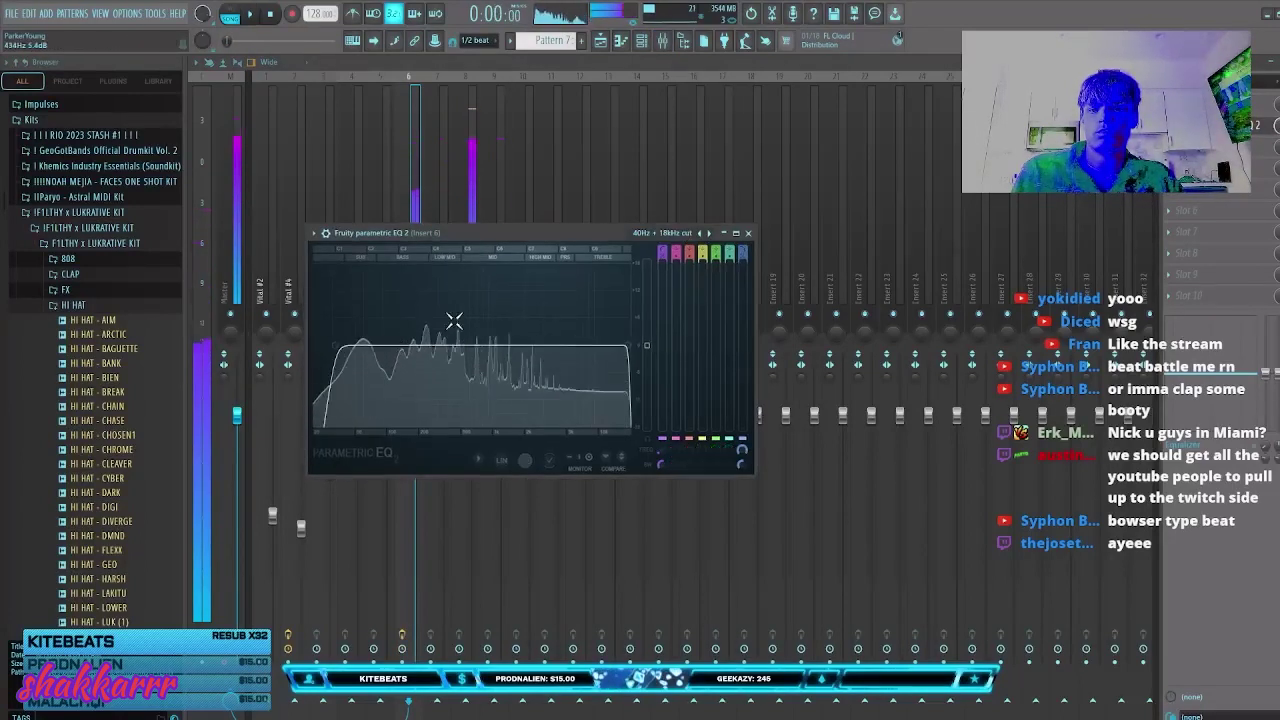
{"action": "left_click_drag", "start_coordinate": [346, 345], "coordinate": [388, 351]}
Step: Slightly raise the level of Insert 8, slightly lower Inserts 7 and 9, and close the mixer
{"action": "left_click", "coordinate": [470, 192]}
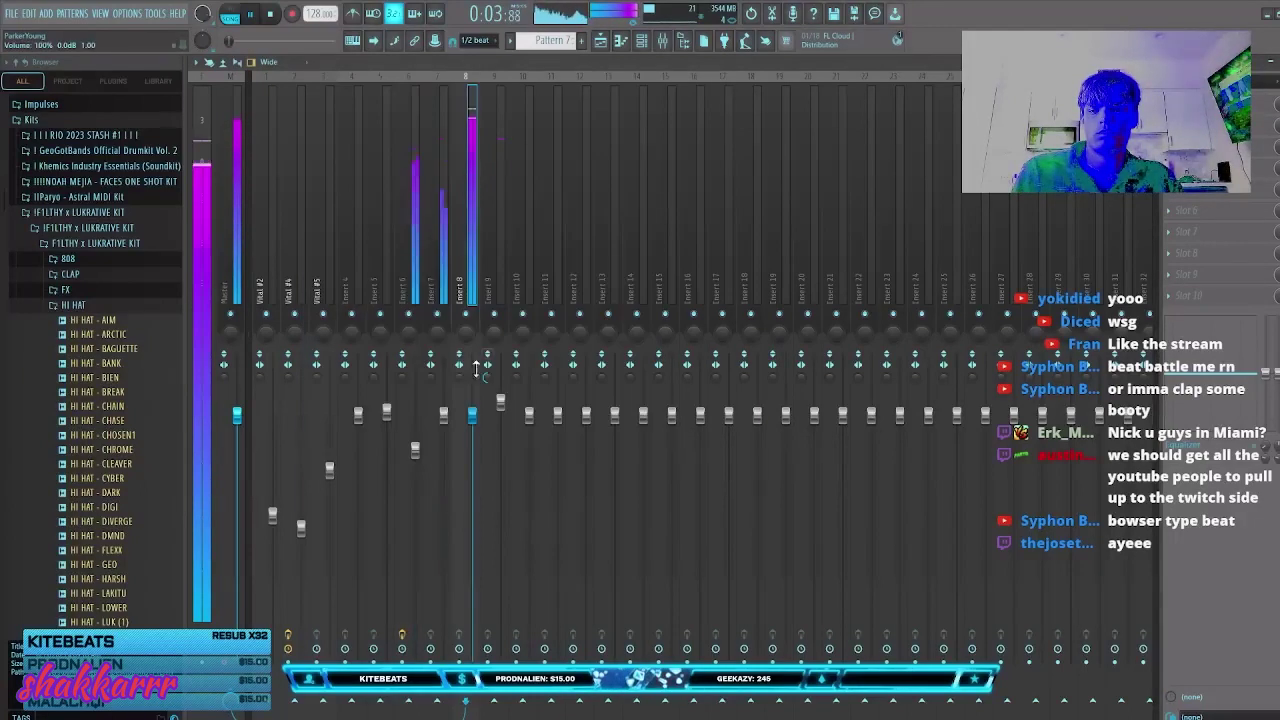
{"action": "left_click", "coordinate": [442, 410]}
{"action": "left_click", "coordinate": [501, 403]}
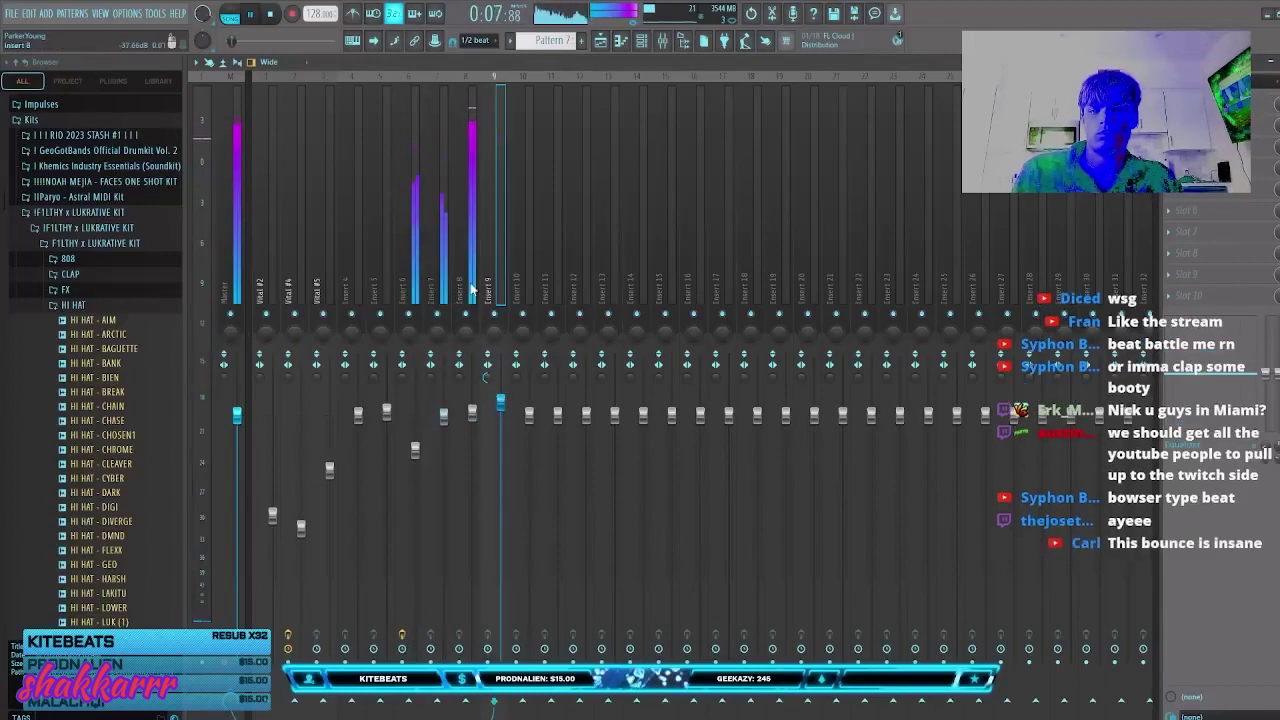
{"action": "left_click", "coordinate": [415, 450]}
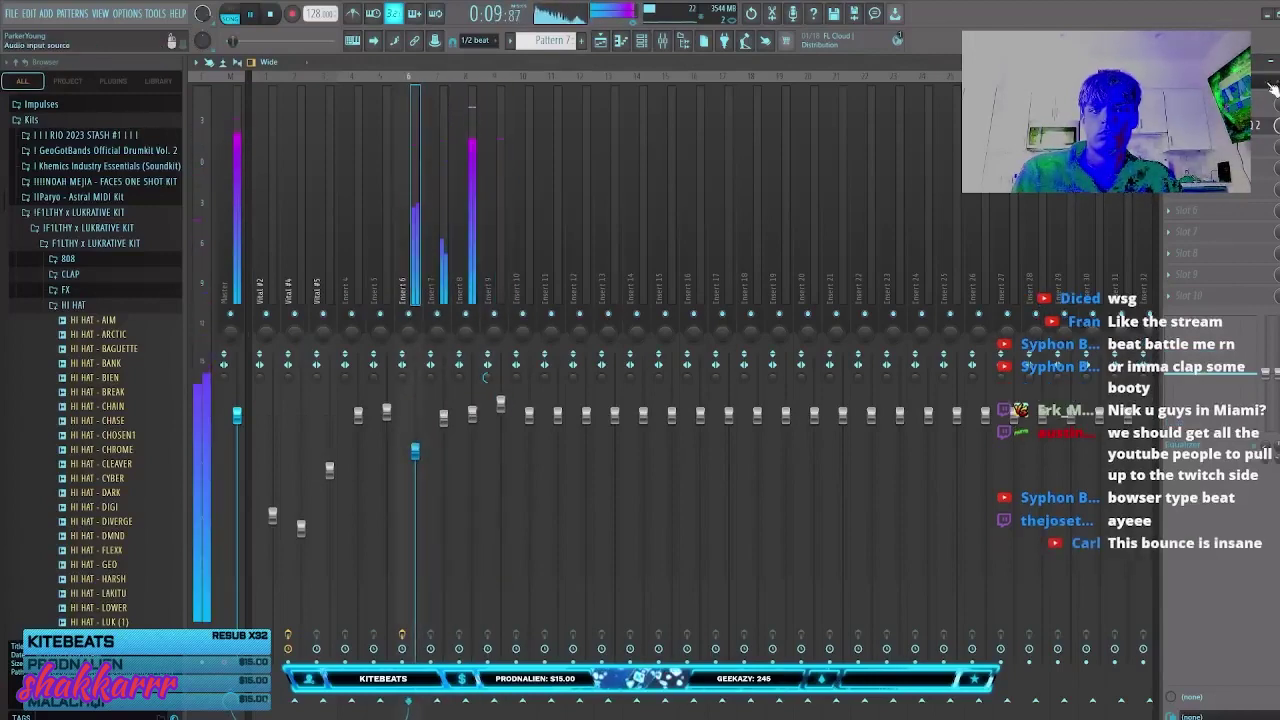
{"action": "left_click", "coordinate": [1277, 62]}
Step: Add a Purity instrument channel, close its plugin window, and open the channel's piano roll
{"action": "left_click", "coordinate": [905, 170]}
{"action": "right_click", "coordinate": [905, 168]}
{"action": "left_click", "coordinate": [642, 41]}
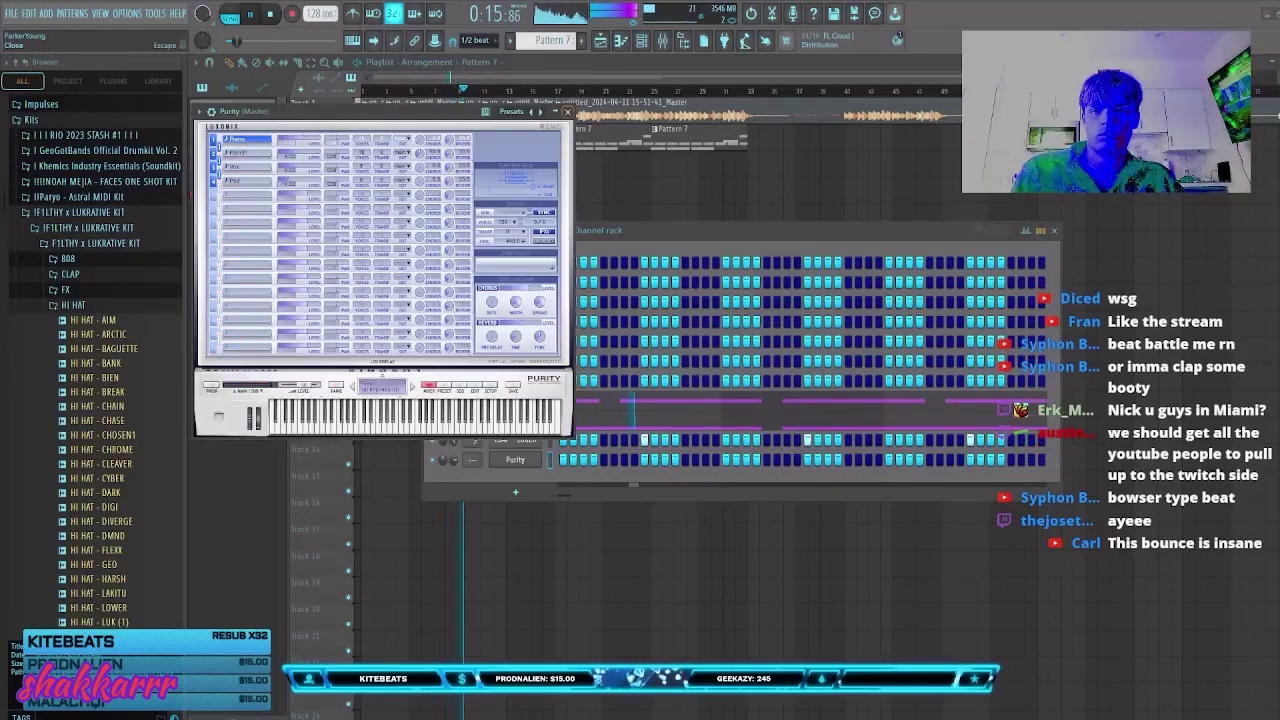
{"action": "left_click", "coordinate": [567, 111]}
{"action": "right_click", "coordinate": [518, 467]}
{"action": "left_click", "coordinate": [563, 435]}
Step: Place a two-step F6 note at the start of bar 1 followed by a two-step F5 note, and audition them
{"action": "key", "text": "space"}
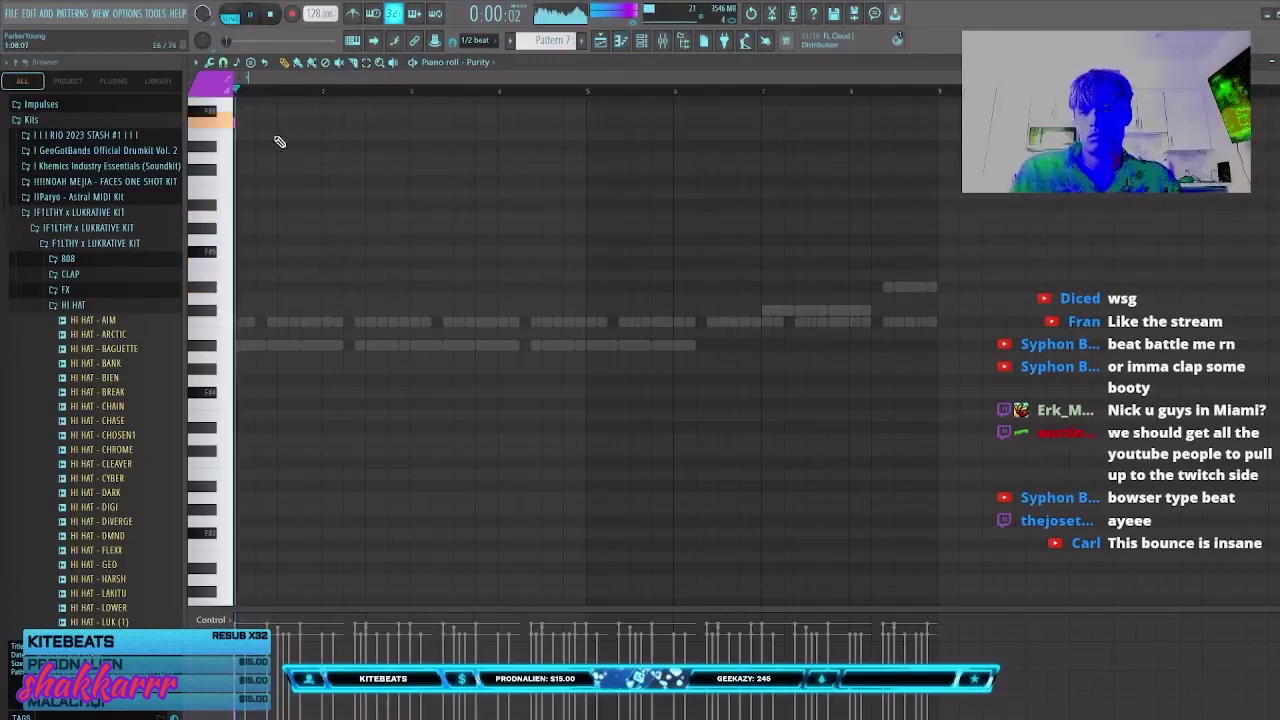
{"action": "scroll", "coordinate": [268, 132], "scroll_direction": "up", "scroll_amount": 3}
{"action": "key", "text": "space"}
{"action": "left_click", "coordinate": [269, 195]}
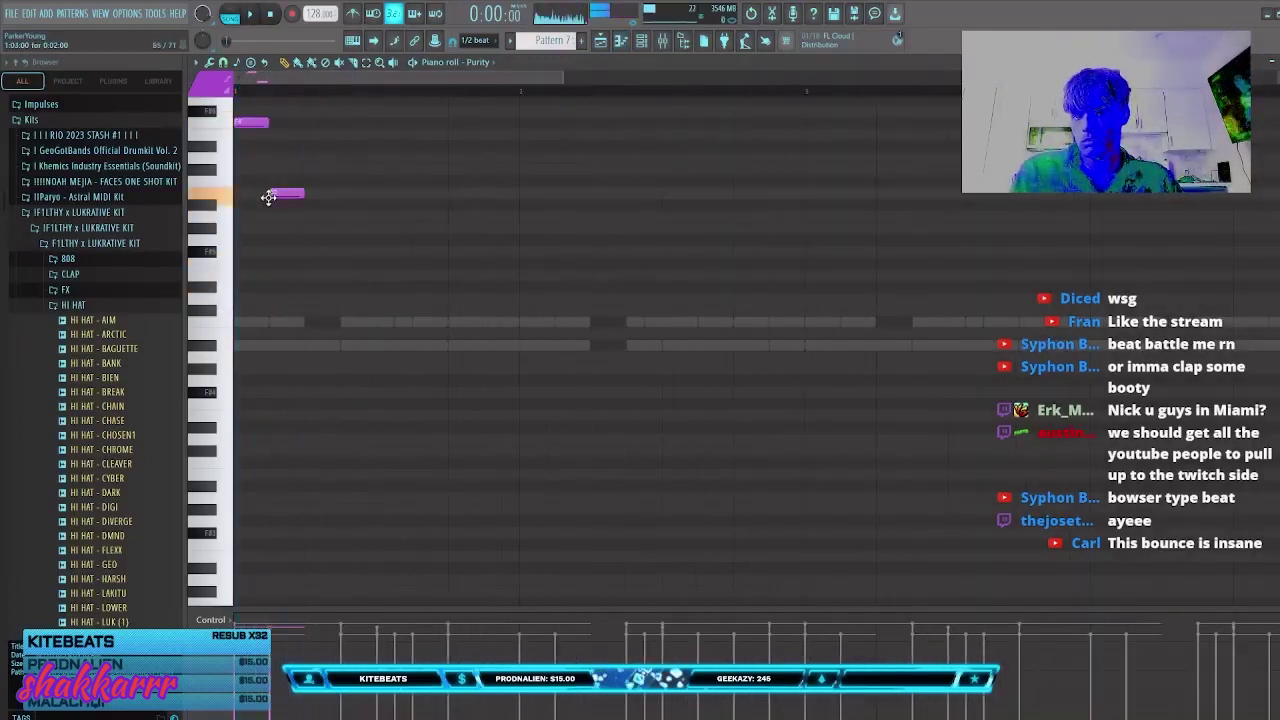
{"action": "key", "text": "space"}
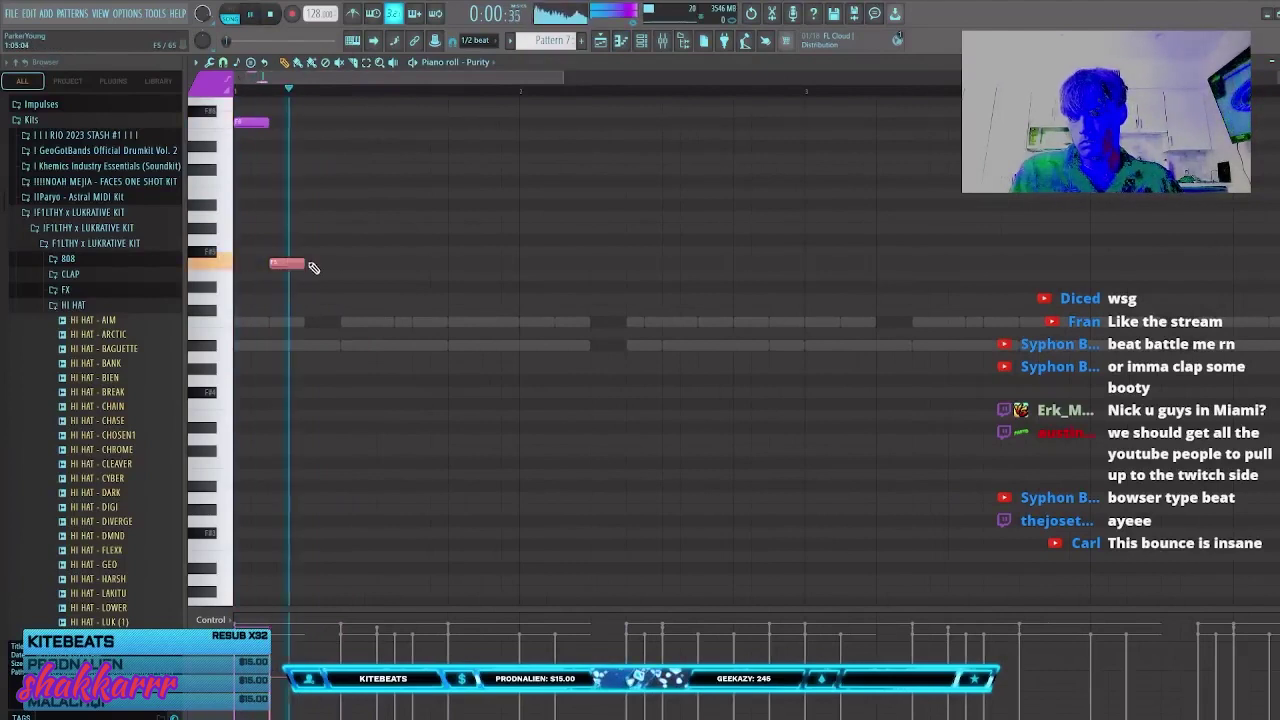
{"action": "key", "text": "space"}
{"action": "key", "text": "space"}
{"action": "scroll", "coordinate": [380, 275], "scroll_direction": "down", "scroll_amount": 1}
{"action": "left_click", "coordinate": [440, 284]}
{"action": "key", "text": "space"}
{"action": "key", "text": "space"}
{"action": "right_click", "coordinate": [438, 285]}
Step: Replay the Purity notes and duplicate the F6 and F5 pair into the second half of bar 1
{"action": "scroll", "coordinate": [400, 302], "scroll_direction": "up", "scroll_amount": 1}
{"action": "key", "text": "space"}
{"action": "key", "text": "space"}
{"action": "scroll", "coordinate": [398, 303], "scroll_direction": "up", "scroll_amount": 1}
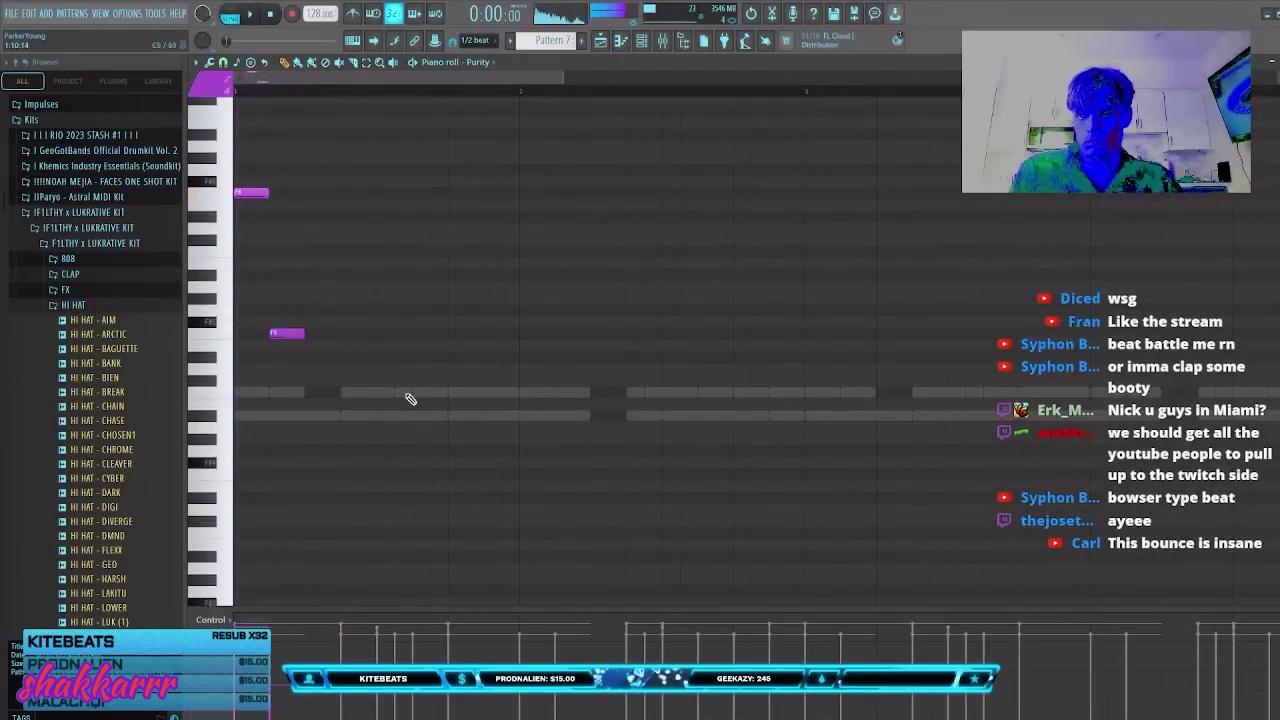
{"action": "left_click_drag", "start_coordinate": [410, 398], "coordinate": [238, 155]}
{"action": "key", "text": "ctrl+b"}
Step: Add a lower Purity note in bar 1, audition it at different pitches, and move it to the start of the bar
{"action": "left_click_drag", "start_coordinate": [315, 193], "coordinate": [341, 439]}
{"action": "left_click", "coordinate": [428, 227]}
{"action": "right_click", "coordinate": [432, 228]}
{"action": "key", "text": "space"}
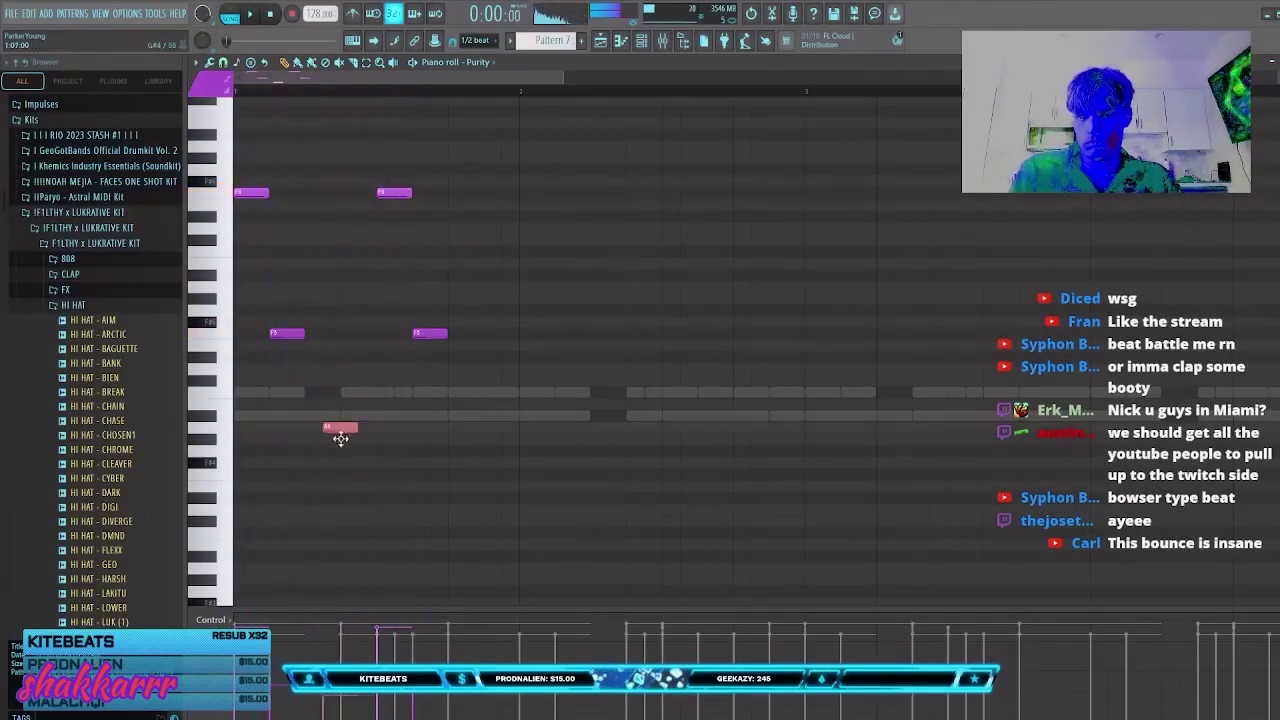
{"action": "key", "text": "space"}
{"action": "key", "text": "ctrl+Down"}
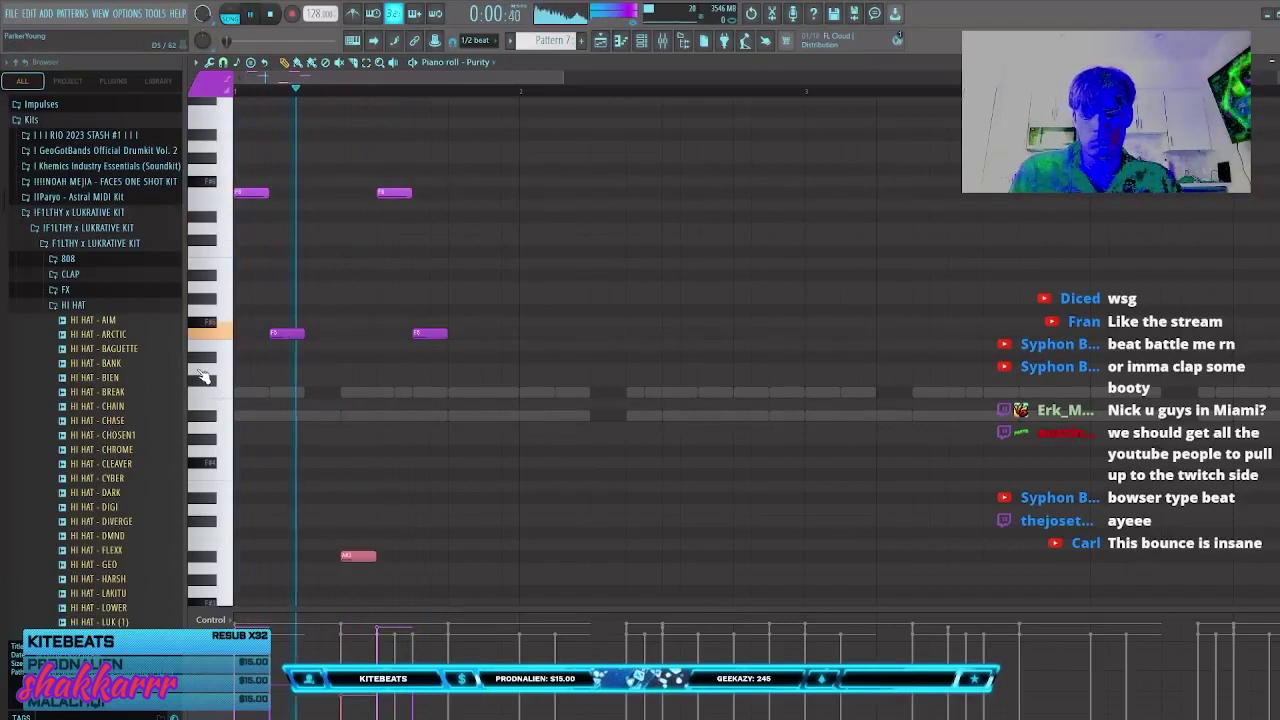
{"action": "scroll", "coordinate": [508, 346], "scroll_direction": "down", "scroll_amount": 3}
{"action": "left_click", "coordinate": [506, 380]}
{"action": "right_click", "coordinate": [500, 380]}
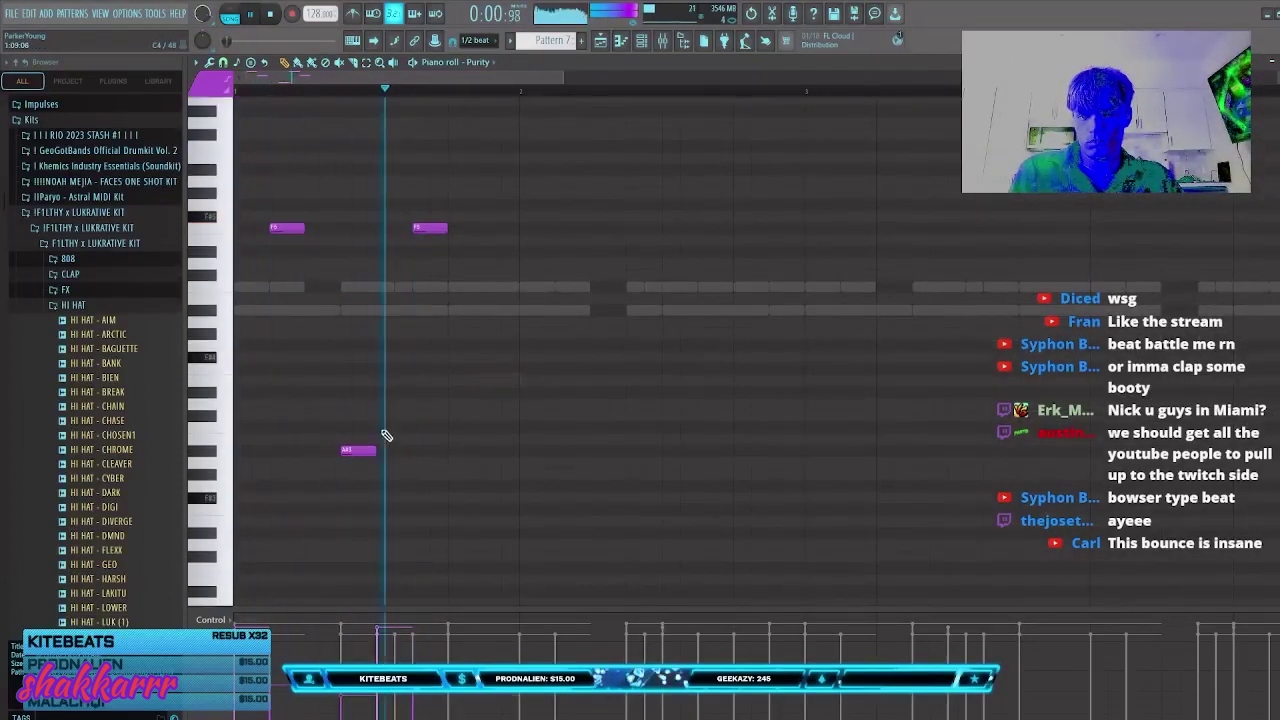
{"action": "left_click_drag", "start_coordinate": [355, 455], "coordinate": [293, 344]}
{"action": "key", "text": "space"}
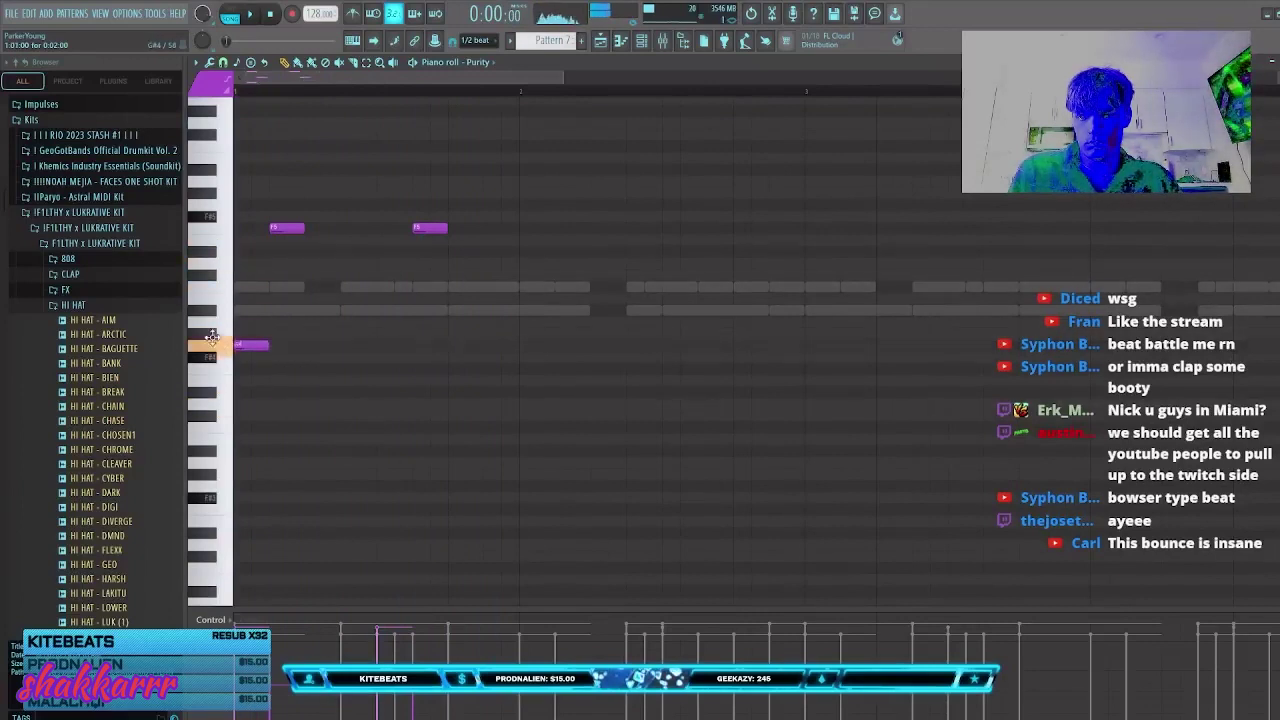
Step: Make the low note at the start of bar 1 a three-step D#5, and add a two-step D#5 on step 5
{"action": "mouse_move", "coordinate": [267, 251]}
{"action": "left_mouse_down"}
{"action": "mouse_move", "coordinate": [339, 262]}
{"action": "mouse_move", "coordinate": [274, 248]}
{"action": "left_mouse_up"}
{"action": "left_click", "coordinate": [318, 254]}
{"action": "key", "text": "space"}
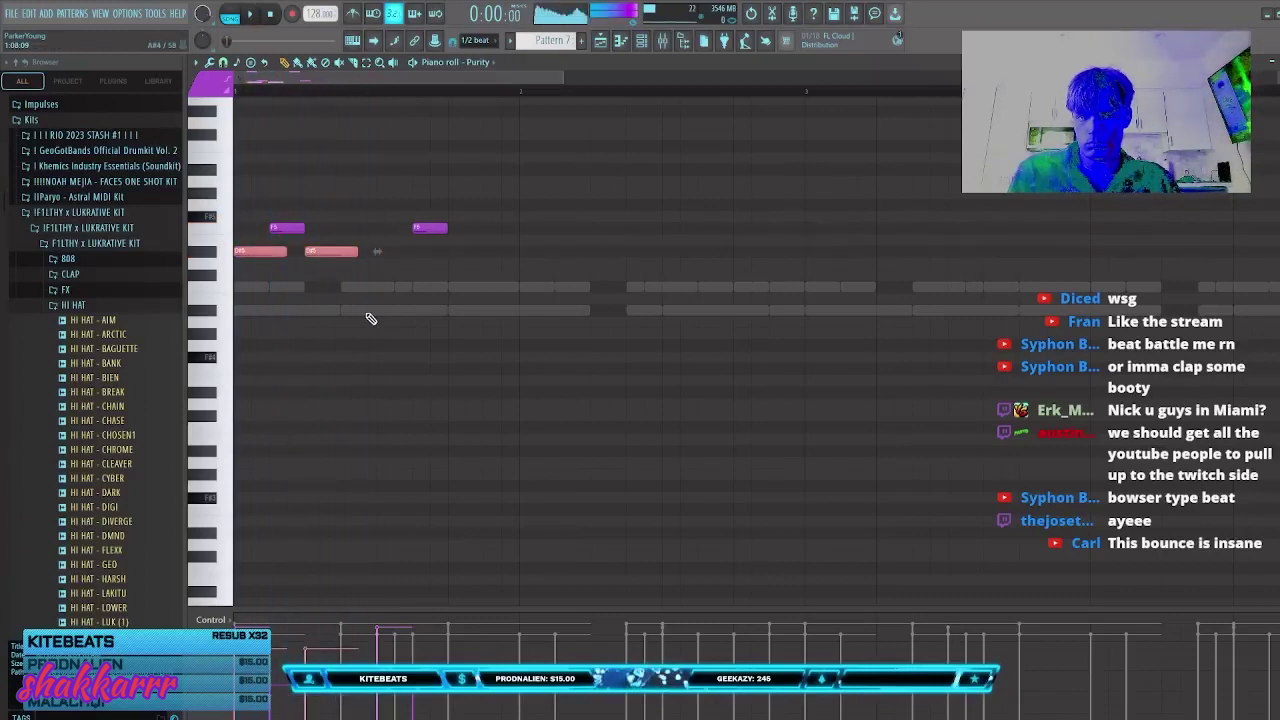
{"action": "key", "text": "space"}
{"action": "left_click", "coordinate": [367, 314]}
{"action": "right_click", "coordinate": [367, 314]}
{"action": "key", "text": "space"}
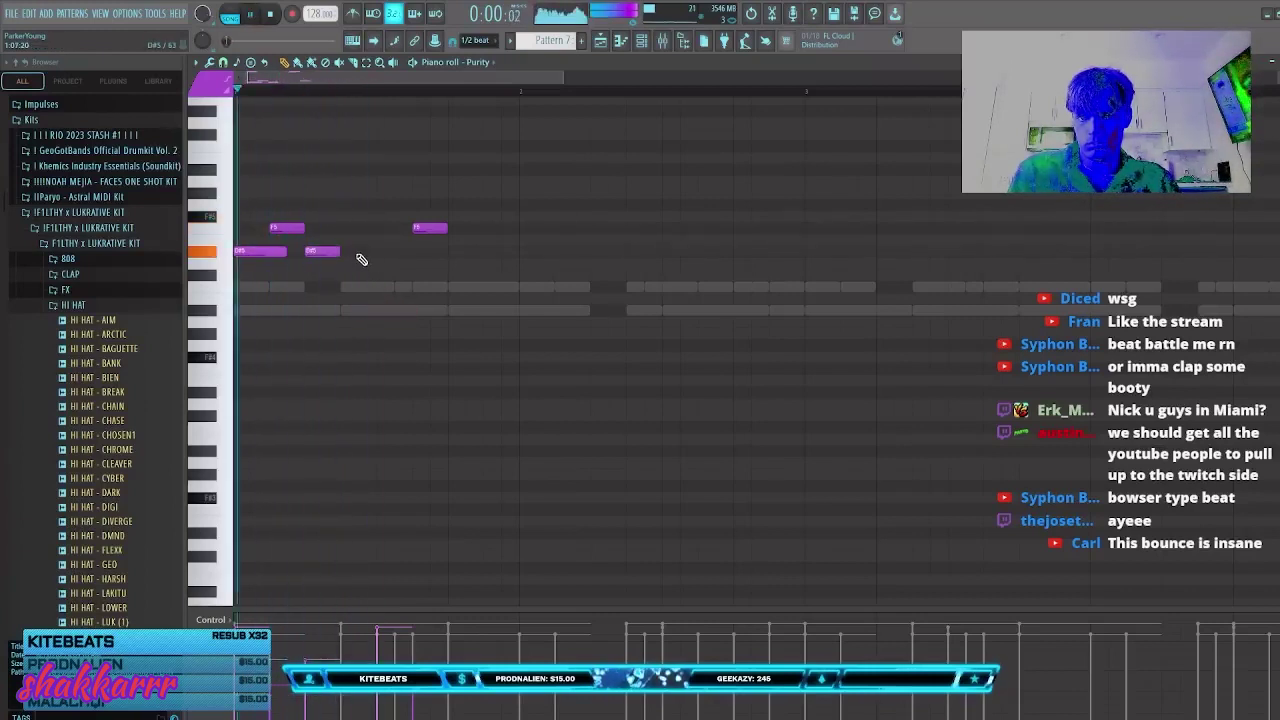
Step: Add a D#5 note on step 7, and duplicate the D#5 notes into the second half of bar 1
{"action": "left_click_drag", "start_coordinate": [420, 302], "coordinate": [242, 250]}
{"action": "key", "text": "ctrl+b"}
{"action": "left_click", "coordinate": [521, 342]}
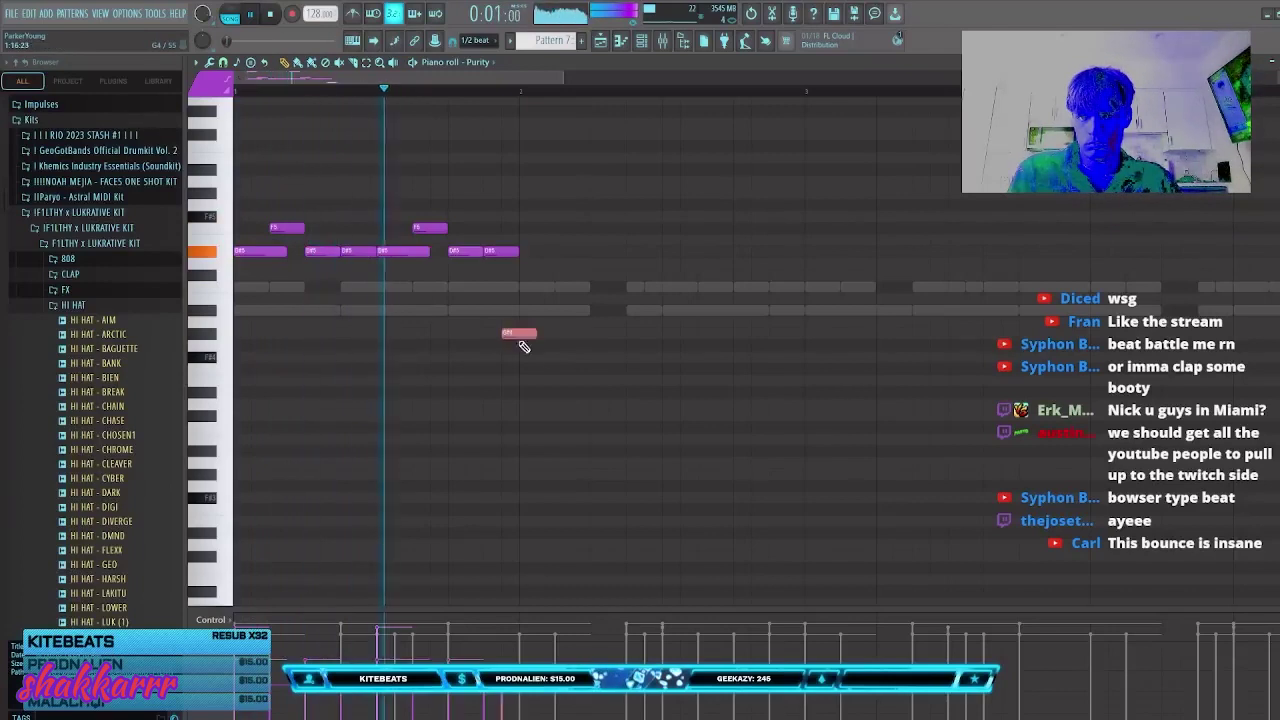
{"action": "right_click", "coordinate": [521, 342]}
Step: Duplicate the Purity notes of bar 1 into bar 2, and lower the copied D#5 notes to C#5
{"action": "scroll", "coordinate": [586, 384], "scroll_direction": "up", "scroll_amount": 3}
{"action": "key", "text": "ctrl+b"}
{"action": "left_click_drag", "start_coordinate": [958, 459], "coordinate": [551, 383]}
{"action": "left_click", "coordinate": [624, 440]}
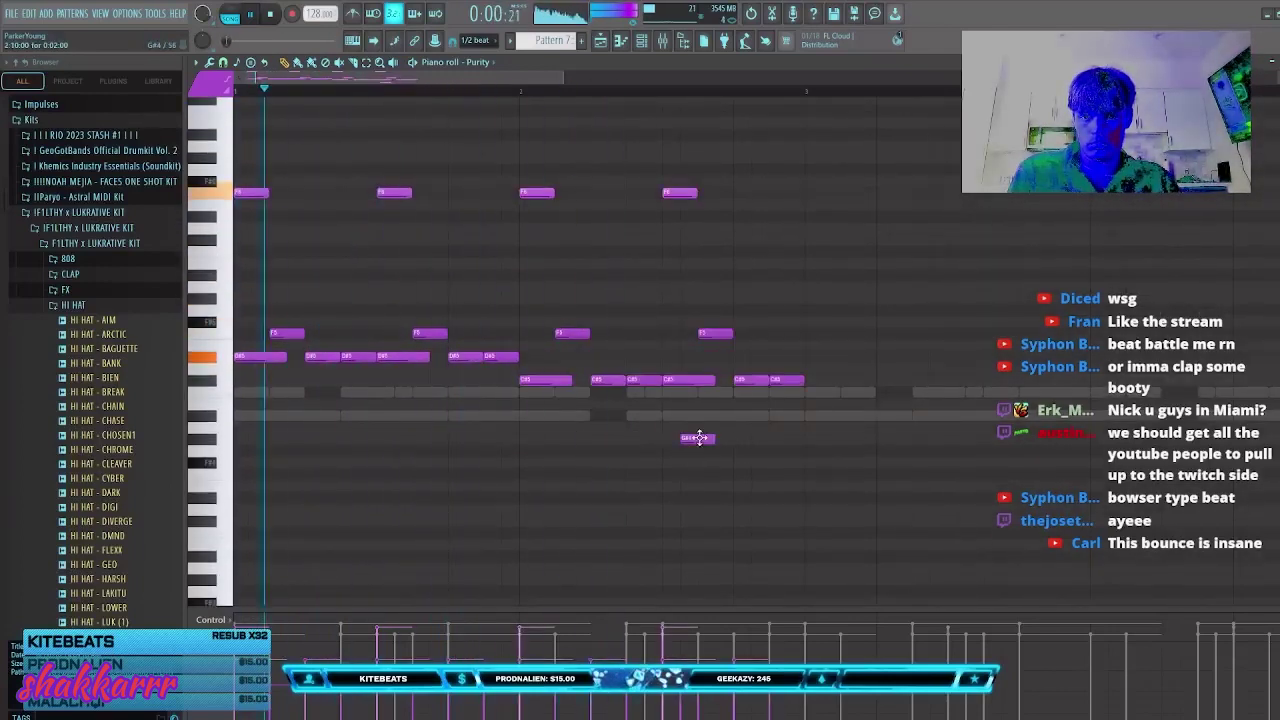
{"action": "key", "text": "space"}
Step: Place a 12-step F4 note at the start of bar 1 followed by another F4 held to the end of bar 2
{"action": "scroll", "coordinate": [334, 414], "scroll_direction": "down", "scroll_amount": 3}
{"action": "left_click", "coordinate": [233, 354]}
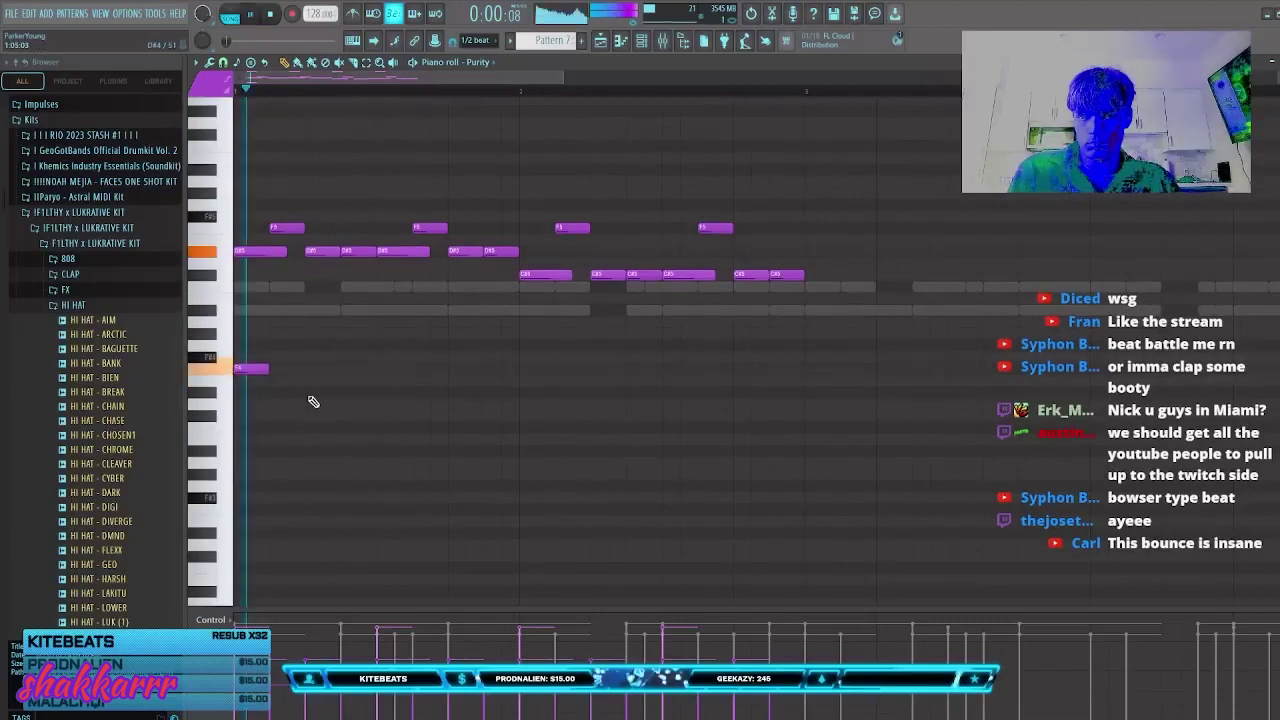
{"action": "left_click_drag", "start_coordinate": [323, 372], "coordinate": [495, 377]}
{"action": "left_click", "coordinate": [470, 370]}
{"action": "left_click", "coordinate": [540, 425]}
{"action": "right_click", "coordinate": [605, 425]}
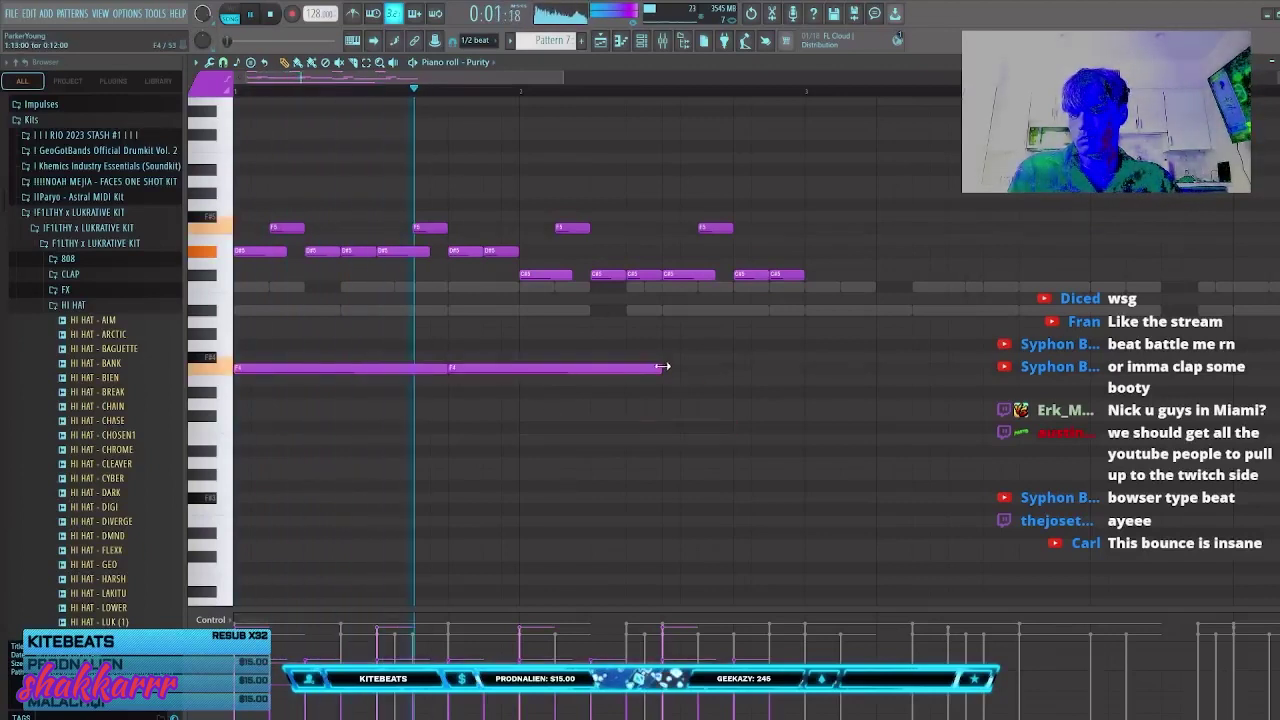
{"action": "left_click_drag", "start_coordinate": [660, 368], "coordinate": [802, 374]}
Step: Lower the last three C#5 notes of bar 2 to C5
{"action": "scroll", "coordinate": [780, 425], "scroll_direction": "down", "scroll_amount": 2}
{"action": "scroll", "coordinate": [725, 461], "scroll_direction": "up", "scroll_amount": 3}
{"action": "left_click", "coordinate": [655, 470]}
{"action": "right_click", "coordinate": [655, 472]}
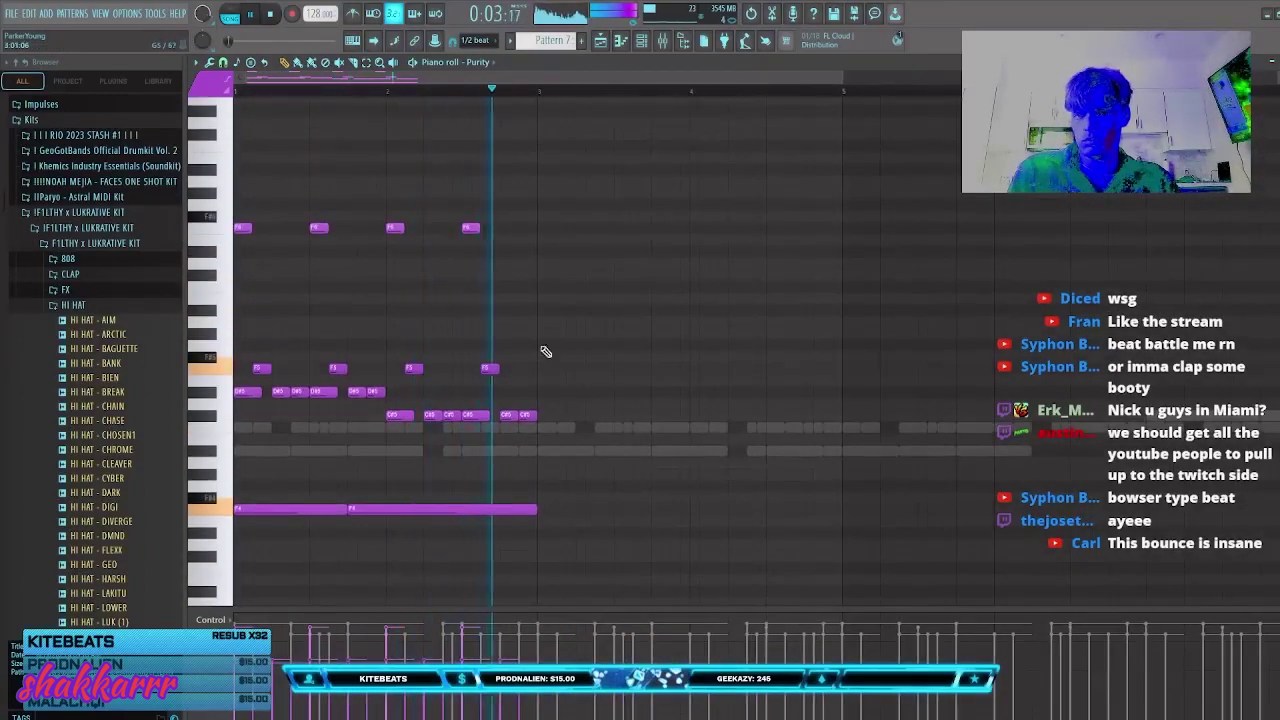
{"action": "key", "text": "space"}
{"action": "left_click_drag", "start_coordinate": [499, 336], "coordinate": [480, 341]}
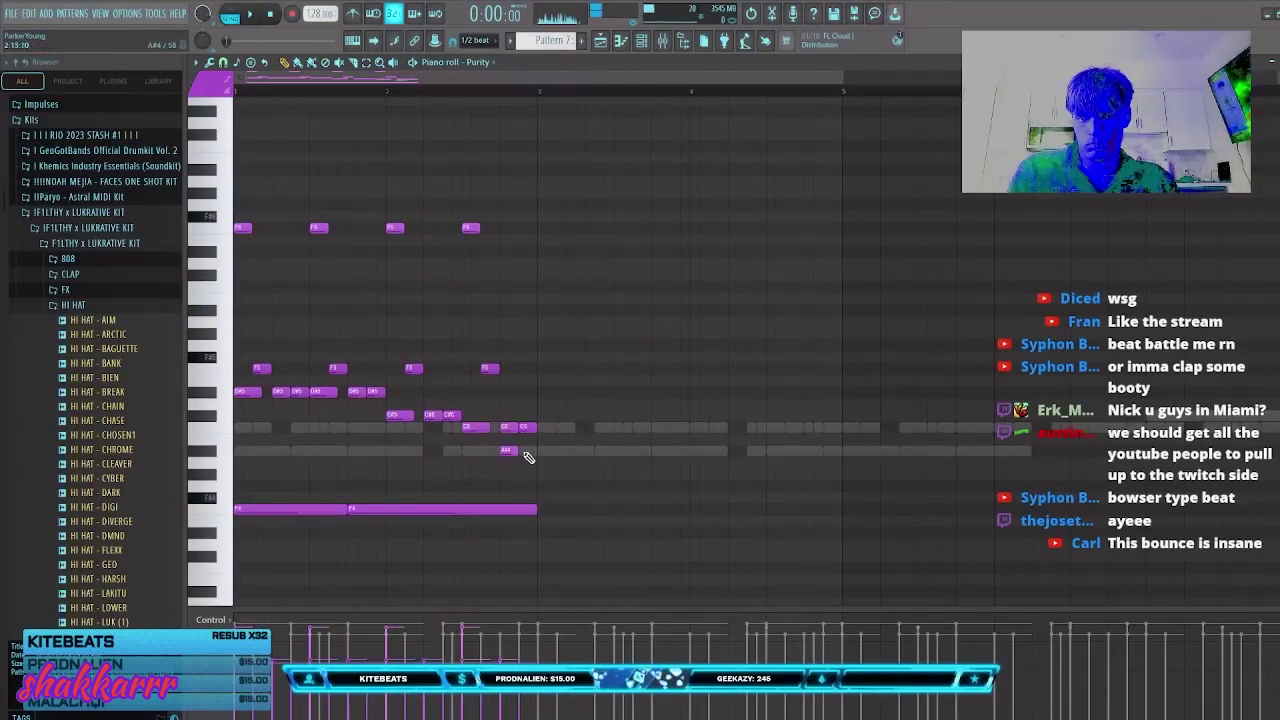
Step: Lower the last two C5 notes of bar 2 to A#4, and duplicate bars 1–2 into bars 3–4
{"action": "right_click", "coordinate": [510, 451]}
{"action": "key", "text": "space"}
{"action": "left_click_drag", "start_coordinate": [545, 458], "coordinate": [503, 424]}
{"action": "left_click_drag", "start_coordinate": [508, 428], "coordinate": [508, 453]}
{"action": "left_click", "coordinate": [600, 460], "text": "ctrl"}
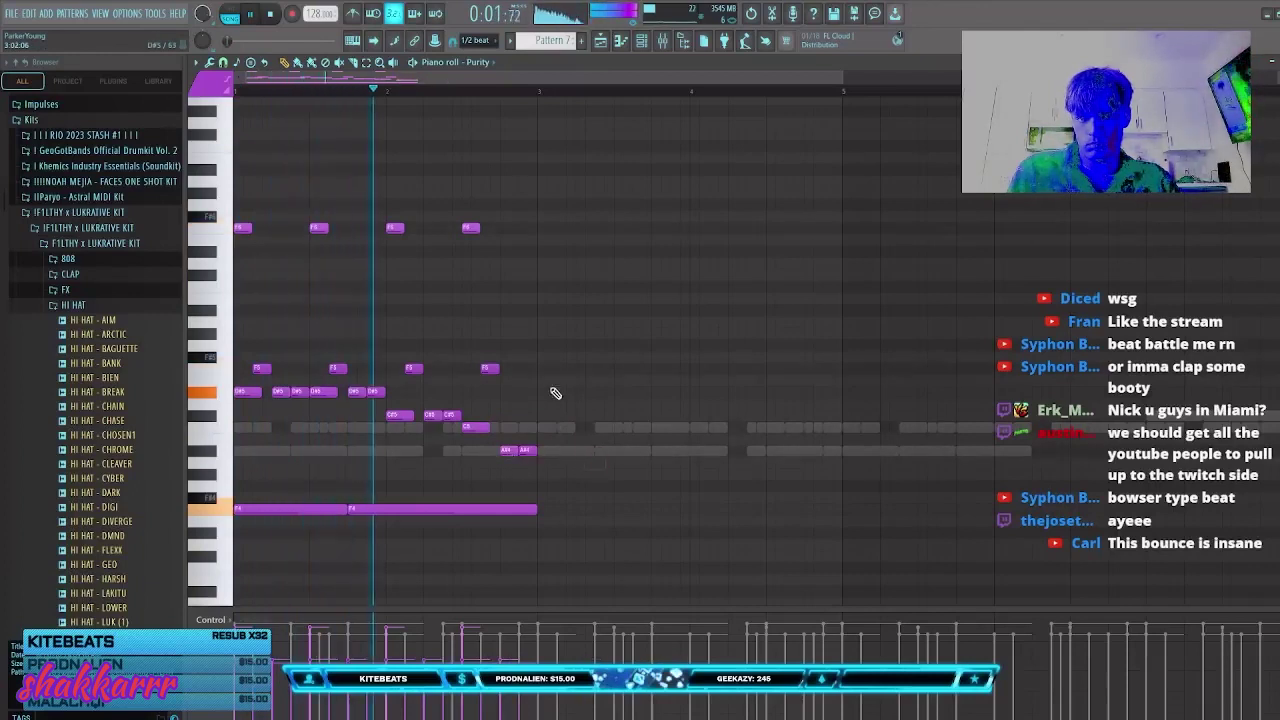
{"action": "key", "text": "ctrl+b"}
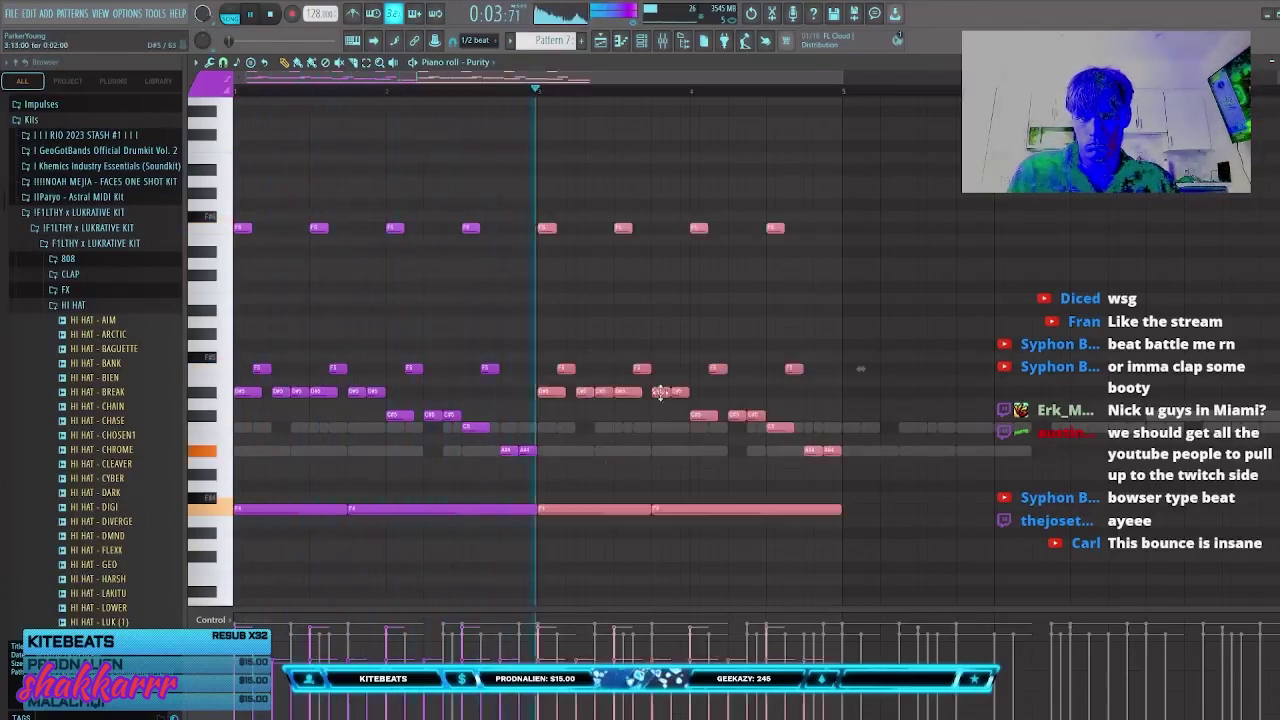
Step: Try deleting all F6 and F5 notes and the held F4 notes from bars 1–4
{"action": "left_click_drag", "start_coordinate": [835, 373], "coordinate": [125, 117]}
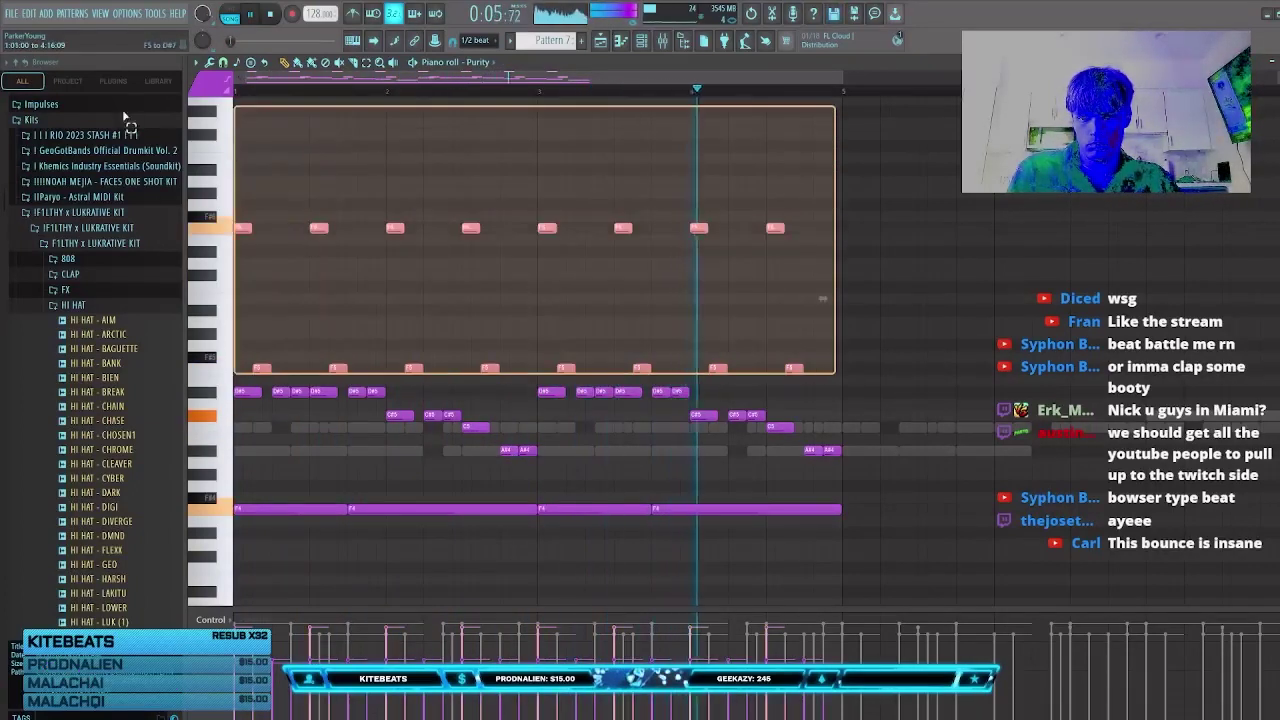
{"action": "key", "text": "Delete"}
{"action": "left_click", "coordinate": [431, 252]}
{"action": "right_click", "coordinate": [431, 252]}
{"action": "left_click_drag", "start_coordinate": [798, 551], "coordinate": [224, 484]}
{"action": "key", "text": "Delete"}
{"action": "left_click_drag", "start_coordinate": [960, 544], "coordinate": [226, 353]}
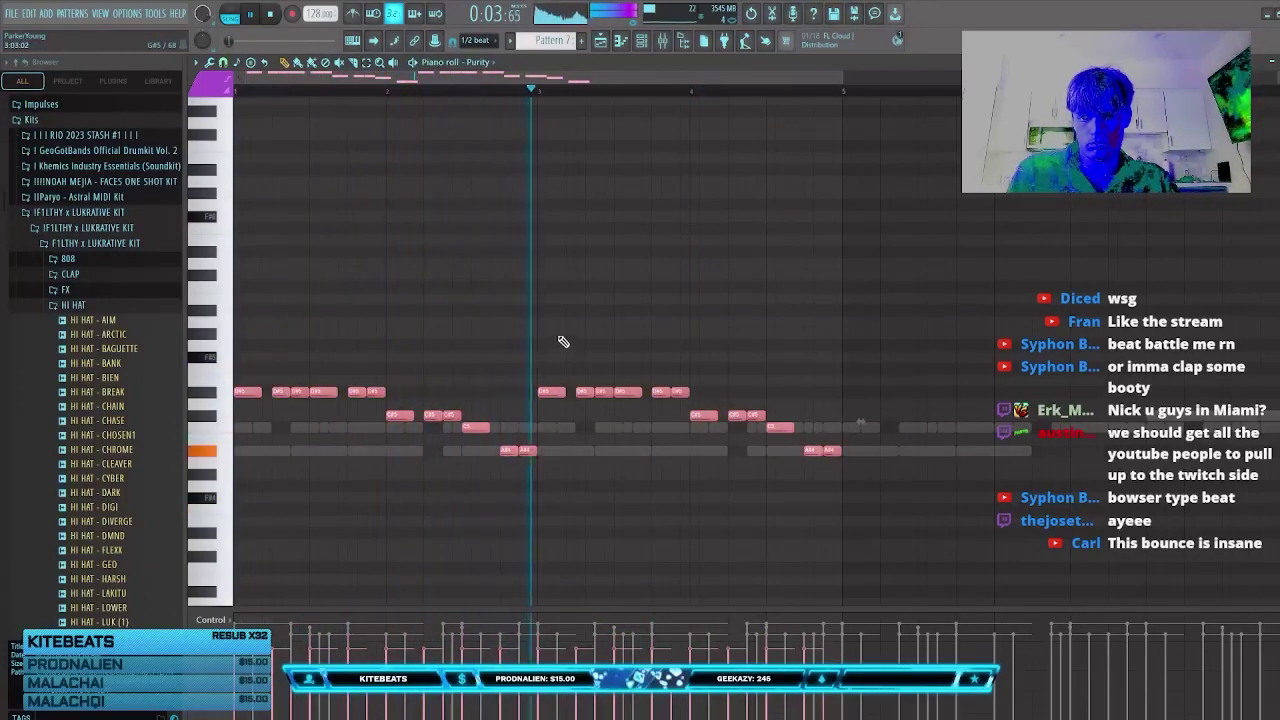
Step: Undo the deletion of the F6, F5 and held F4 notes, and clear the note selection
{"action": "key", "text": "ctrl+alt+z"}
{"action": "key", "text": "ctrl+alt+z"}
{"action": "key", "text": "ctrl+alt+z"}
{"action": "key", "text": "ctrl+d"}
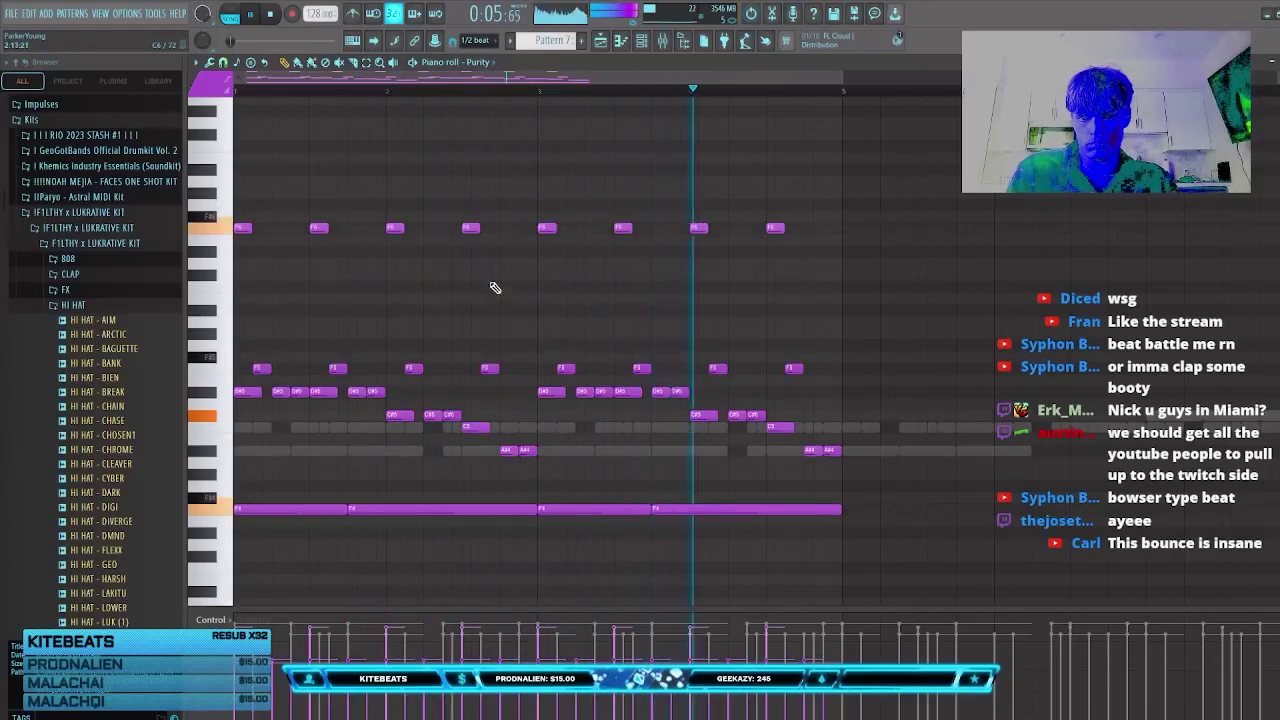
{"action": "left_click", "coordinate": [494, 287]}
{"action": "right_click", "coordinate": [495, 288]}
{"action": "left_click_drag", "start_coordinate": [820, 380], "coordinate": [187, 163]}
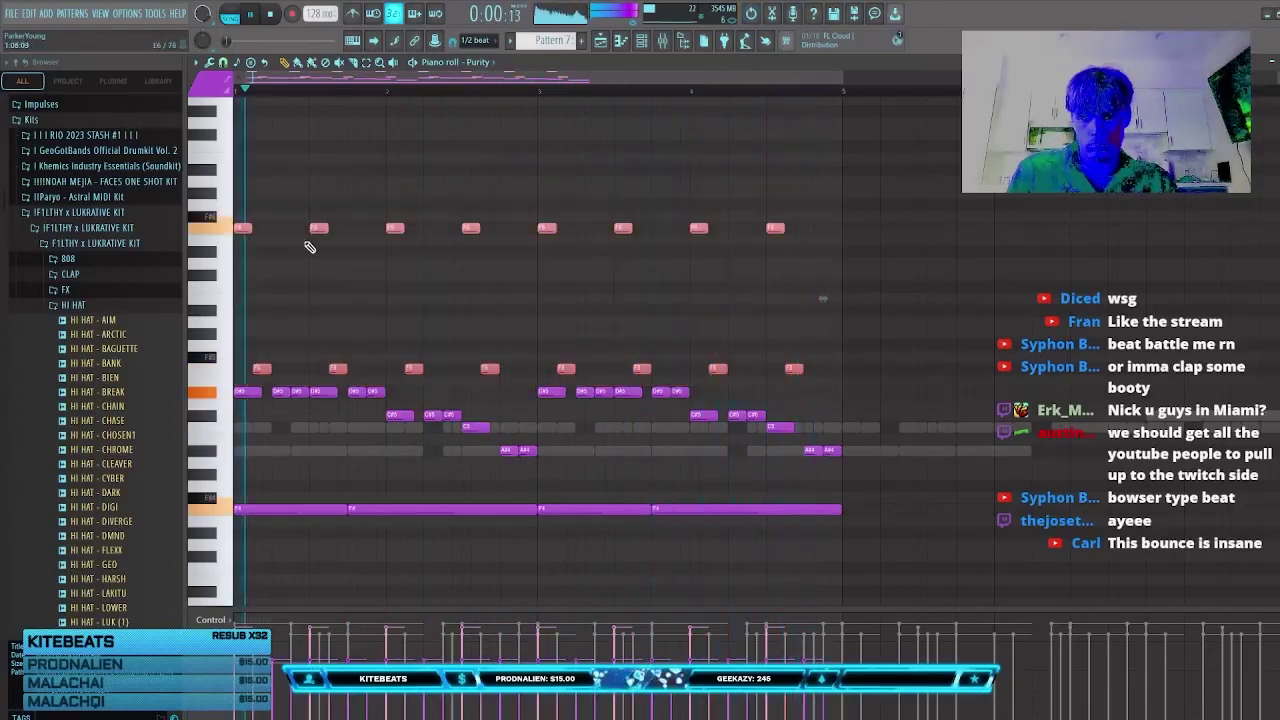
{"action": "left_click", "coordinate": [500, 288]}
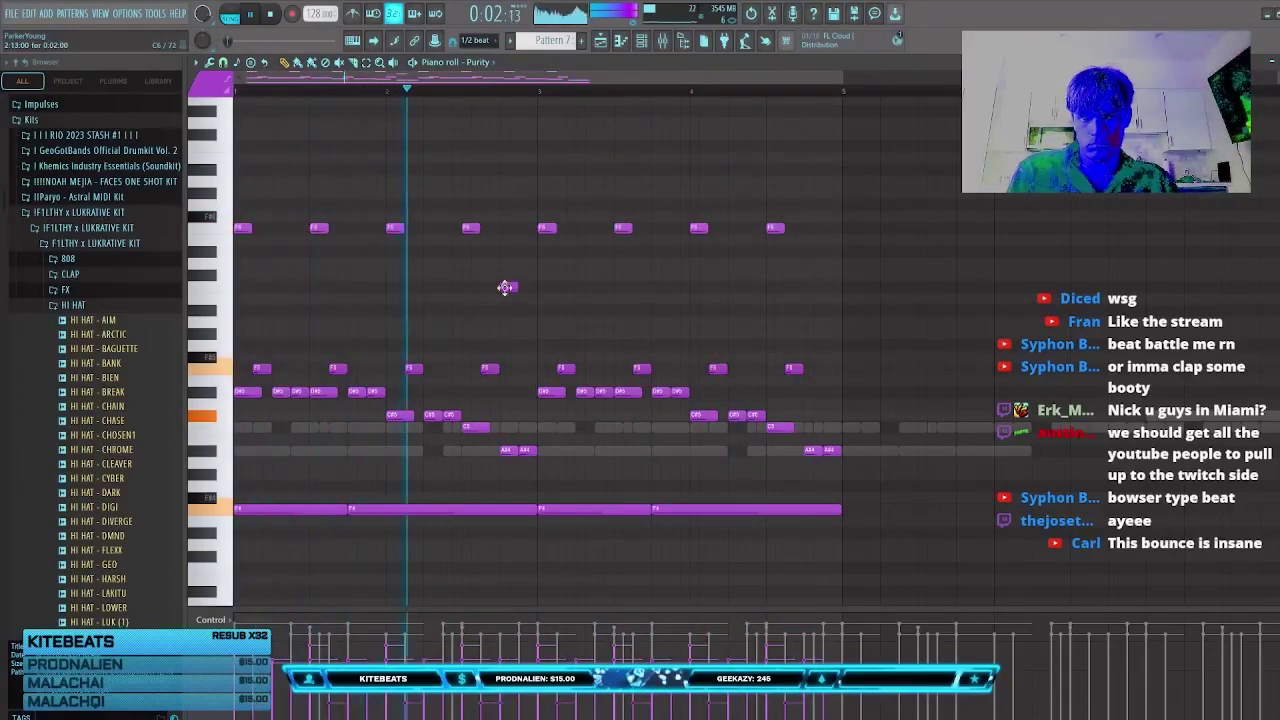
{"action": "right_click", "coordinate": [505, 287]}
Step: Lower the F6 notes of bars 2 and 4 to F5, and duplicate the four bars into bars 5–8
{"action": "right_click", "coordinate": [388, 267]}
{"action": "left_click_drag", "start_coordinate": [388, 267], "coordinate": [486, 220]}
{"action": "left_click_drag", "start_coordinate": [392, 229], "coordinate": [391, 370]}
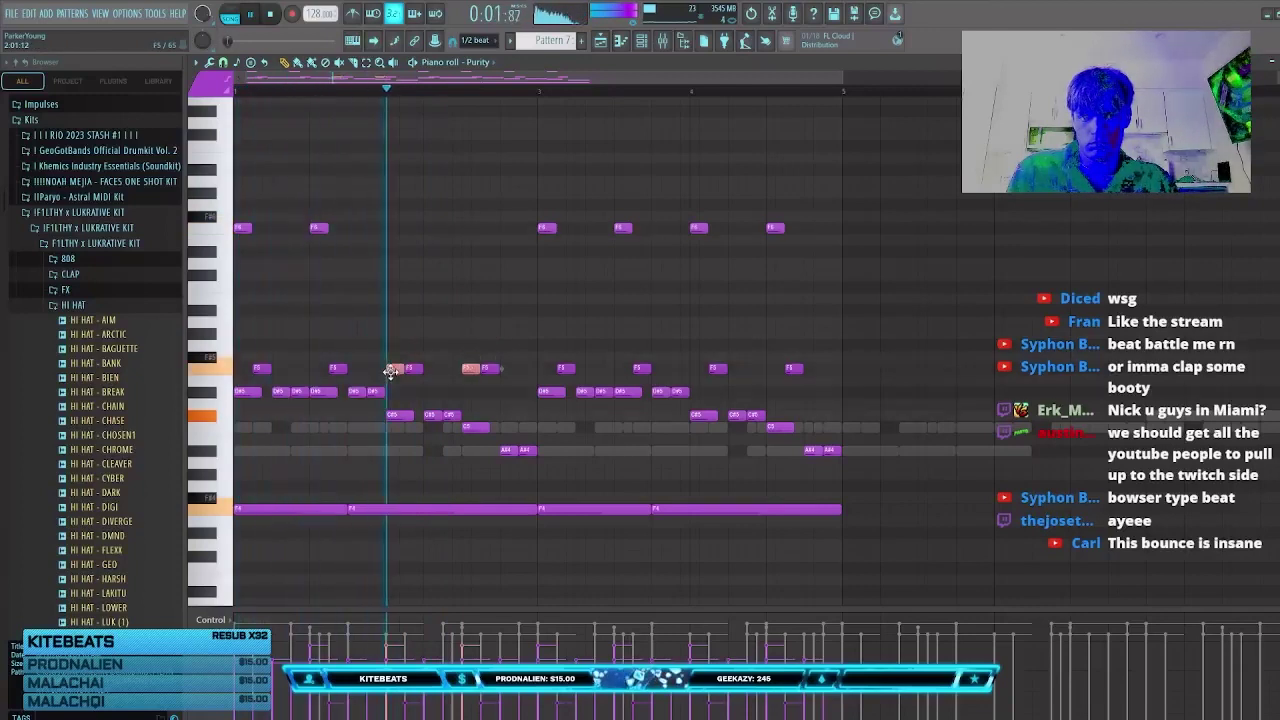
{"action": "mouse_move", "coordinate": [835, 300]}
{"action": "left_mouse_down"}
{"action": "mouse_move", "coordinate": [680, 216]}
{"action": "mouse_move", "coordinate": [697, 375]}
{"action": "left_mouse_up"}
Step: Raise the F5 note on step 9 of bar 6 to A#5, removing the trial D#6 note above it
{"action": "mouse_move", "coordinate": [741, 334]}
{"action": "left_mouse_down"}
{"action": "mouse_move", "coordinate": [740, 349]}
{"action": "mouse_move", "coordinate": [873, 300]}
{"action": "mouse_move", "coordinate": [846, 317]}
{"action": "mouse_move", "coordinate": [789, 266]}
{"action": "mouse_move", "coordinate": [797, 294]}
{"action": "mouse_move", "coordinate": [837, 280]}
{"action": "mouse_move", "coordinate": [666, 226]}
{"action": "mouse_move", "coordinate": [814, 249]}
{"action": "mouse_move", "coordinate": [813, 260]}
{"action": "left_mouse_up"}
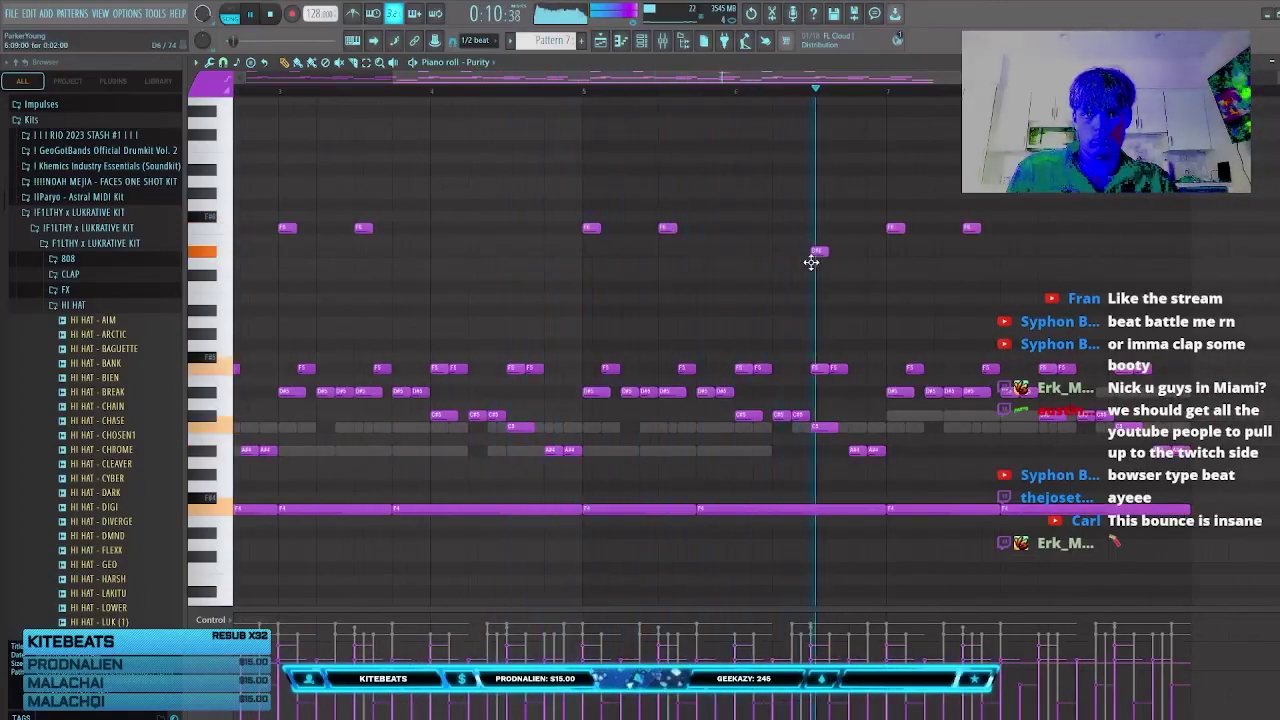
{"action": "left_click", "coordinate": [597, 92]}
{"action": "right_click", "coordinate": [820, 252]}
{"action": "left_click_drag", "start_coordinate": [820, 369], "coordinate": [822, 310]}
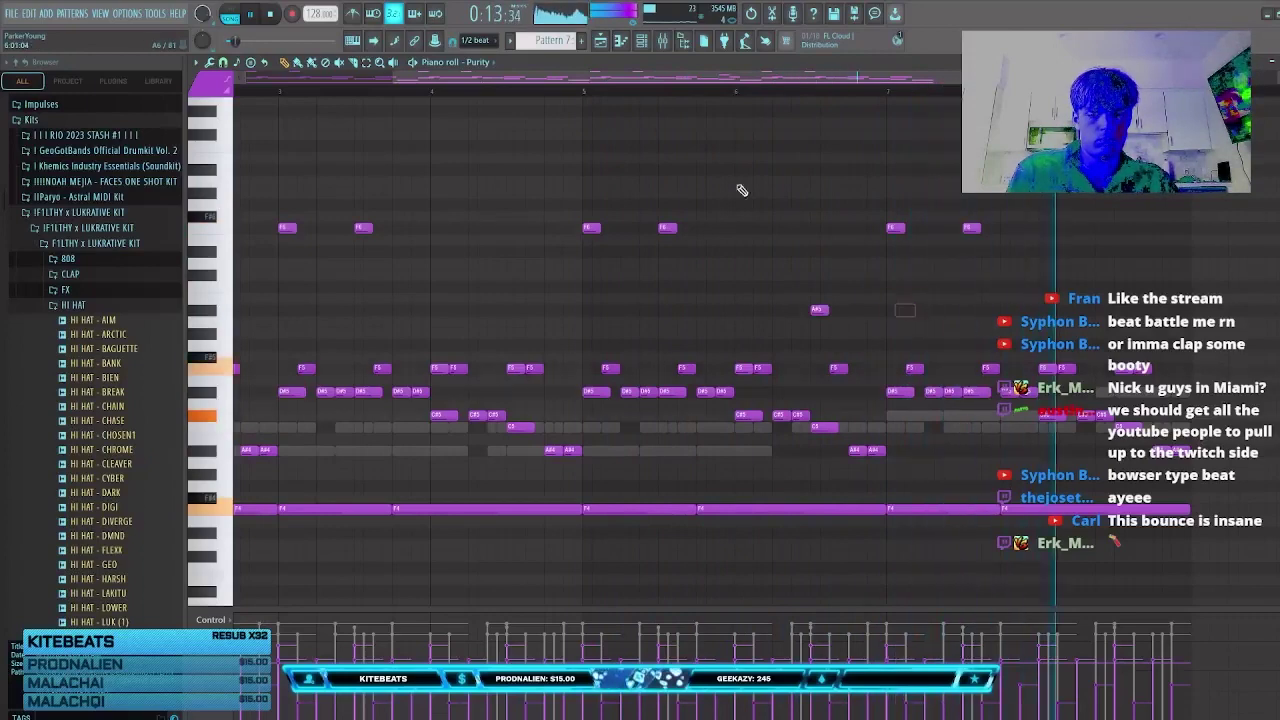
Step: Add a short A#6 note on step 5 of bar 1 and nudge it to step 6
{"action": "left_click_drag", "start_coordinate": [398, 78], "coordinate": [248, 79]}
{"action": "left_click", "coordinate": [246, 91]}
{"action": "scroll", "coordinate": [329, 253], "scroll_direction": "up", "scroll_amount": 3}
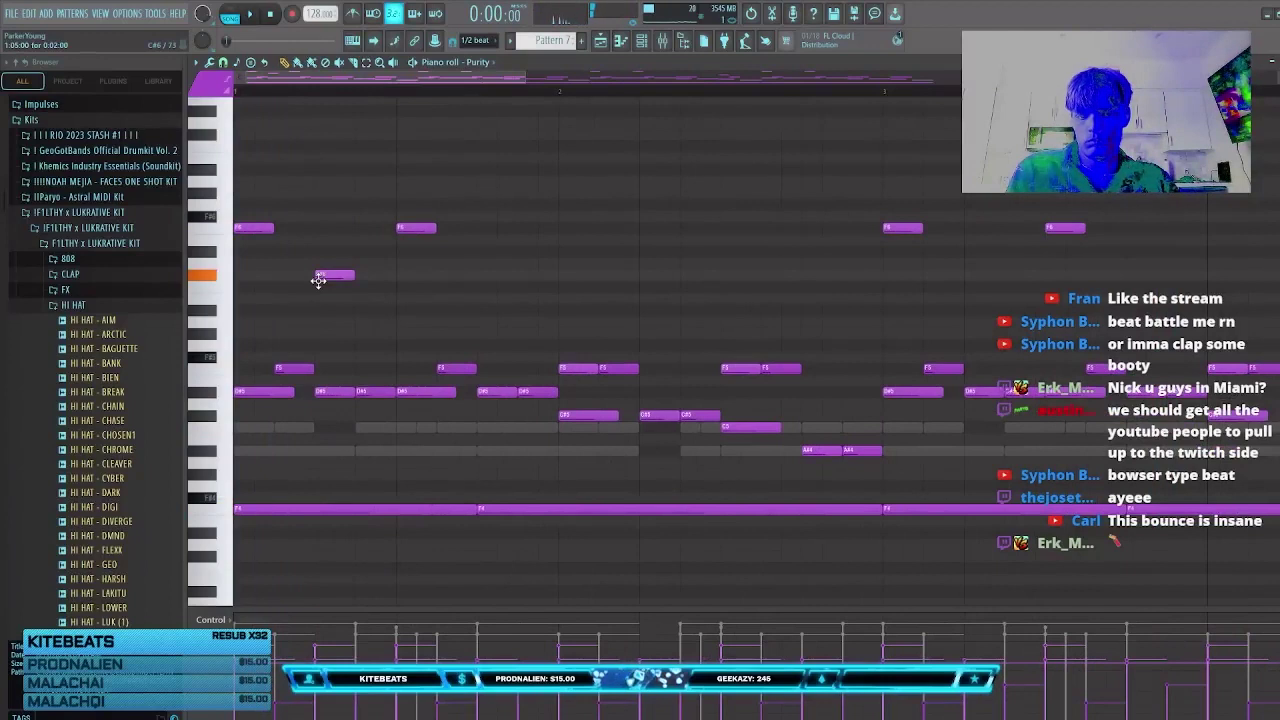
{"action": "key", "text": "space"}
{"action": "left_click", "coordinate": [316, 180]}
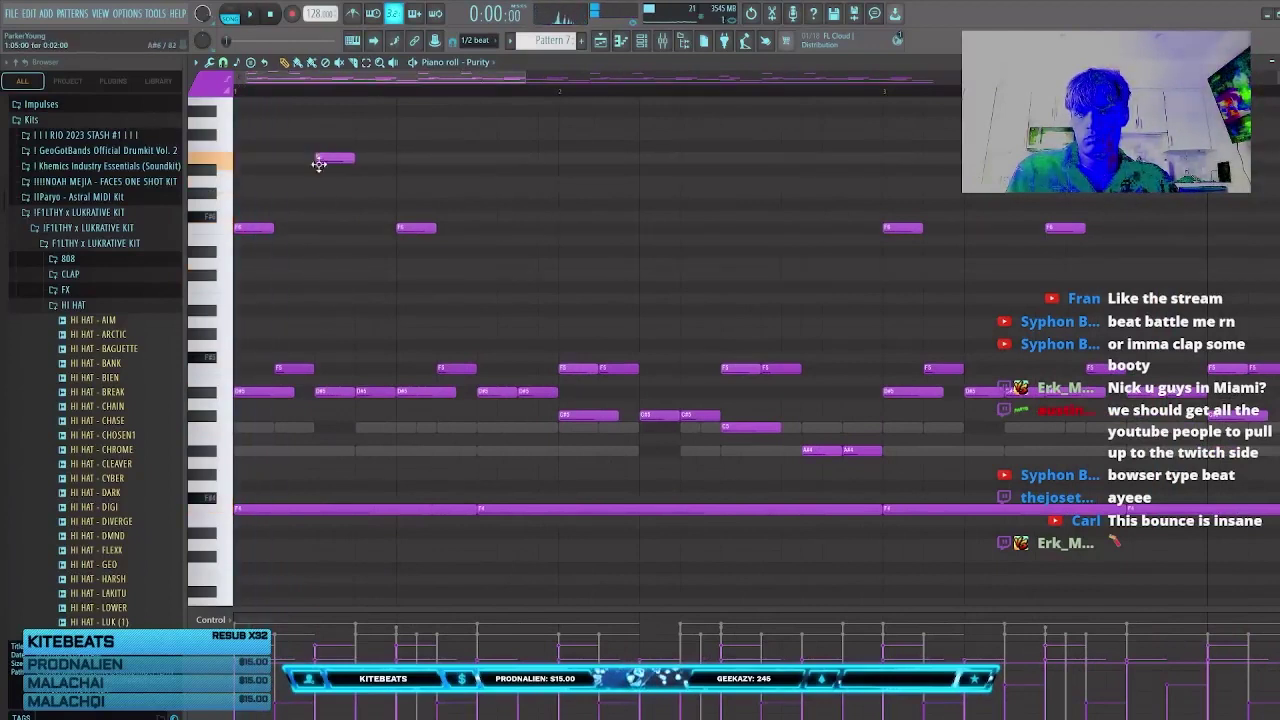
{"action": "key", "text": "space"}
{"action": "key", "text": "shift+Right"}
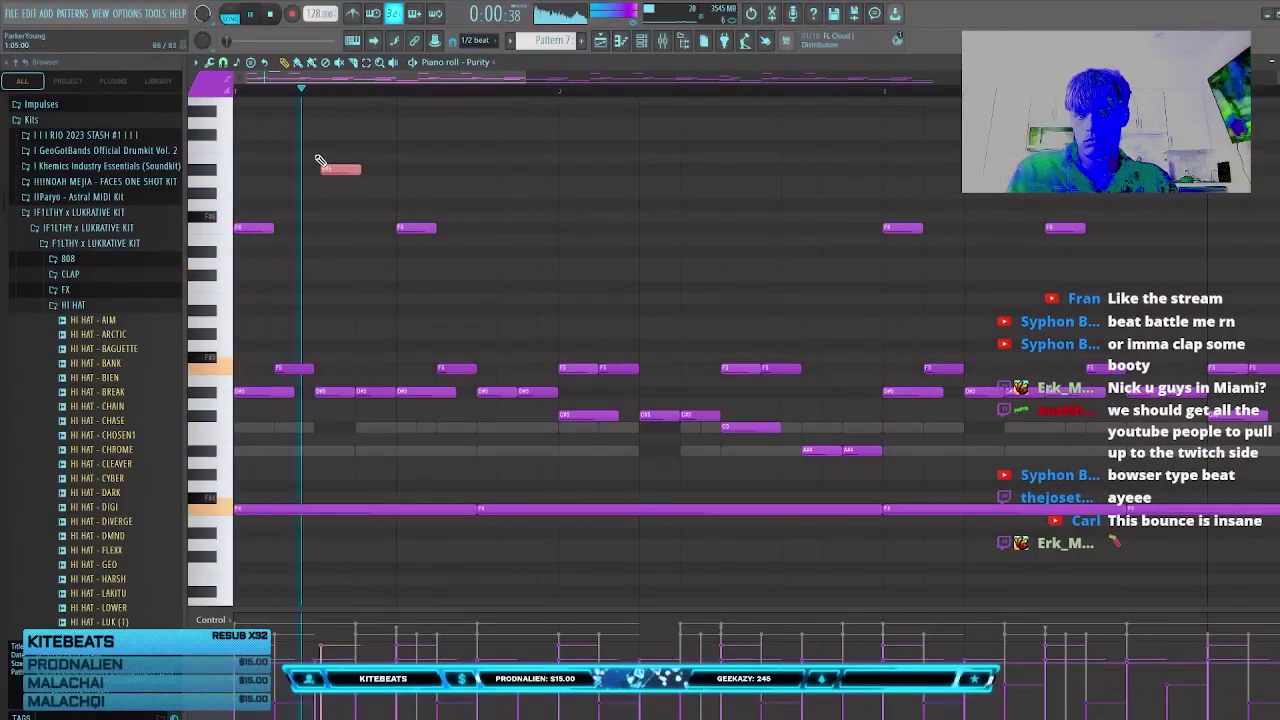
{"action": "key", "text": "space"}
{"action": "key", "text": "shift+Right"}
{"action": "key", "text": "space"}
{"action": "key", "text": "shift+Right"}
{"action": "key", "text": "shift+Right"}
{"action": "key", "text": "space"}
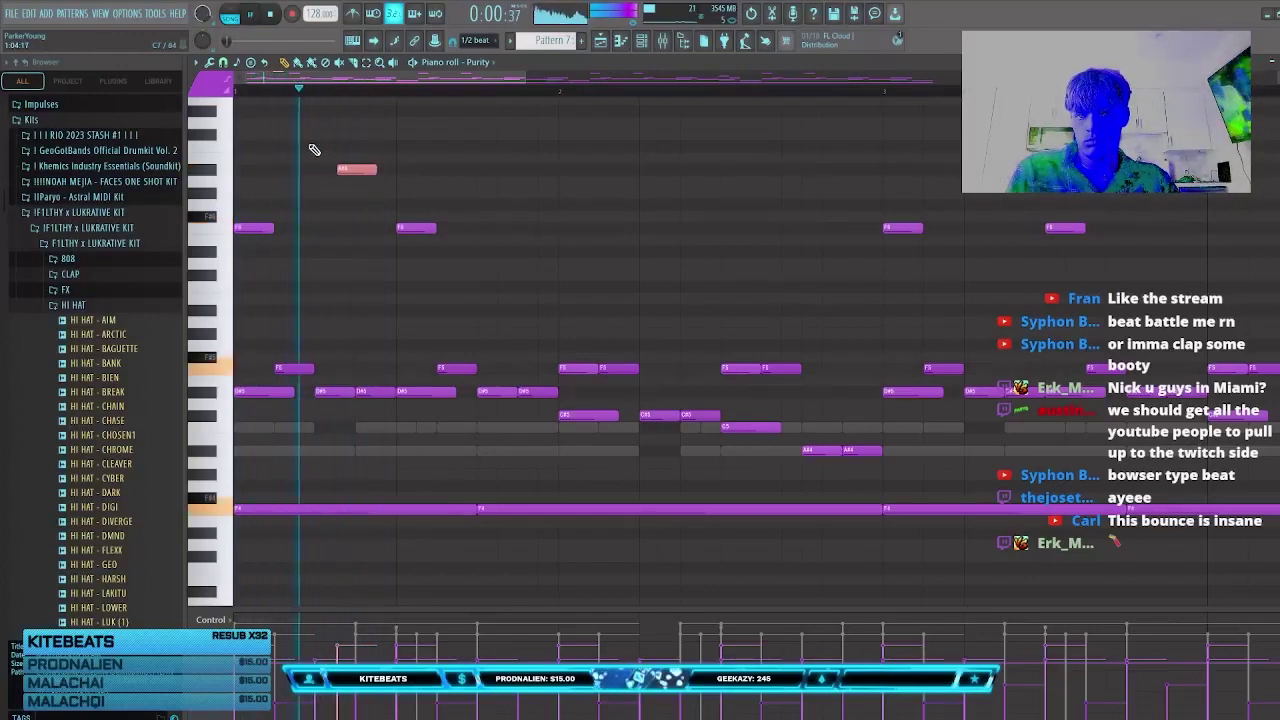
Step: Make the A#6 note one bar long from step 6 of bar 1, and repeat it into four consecutive notes
{"action": "right_click", "coordinate": [443, 173]}
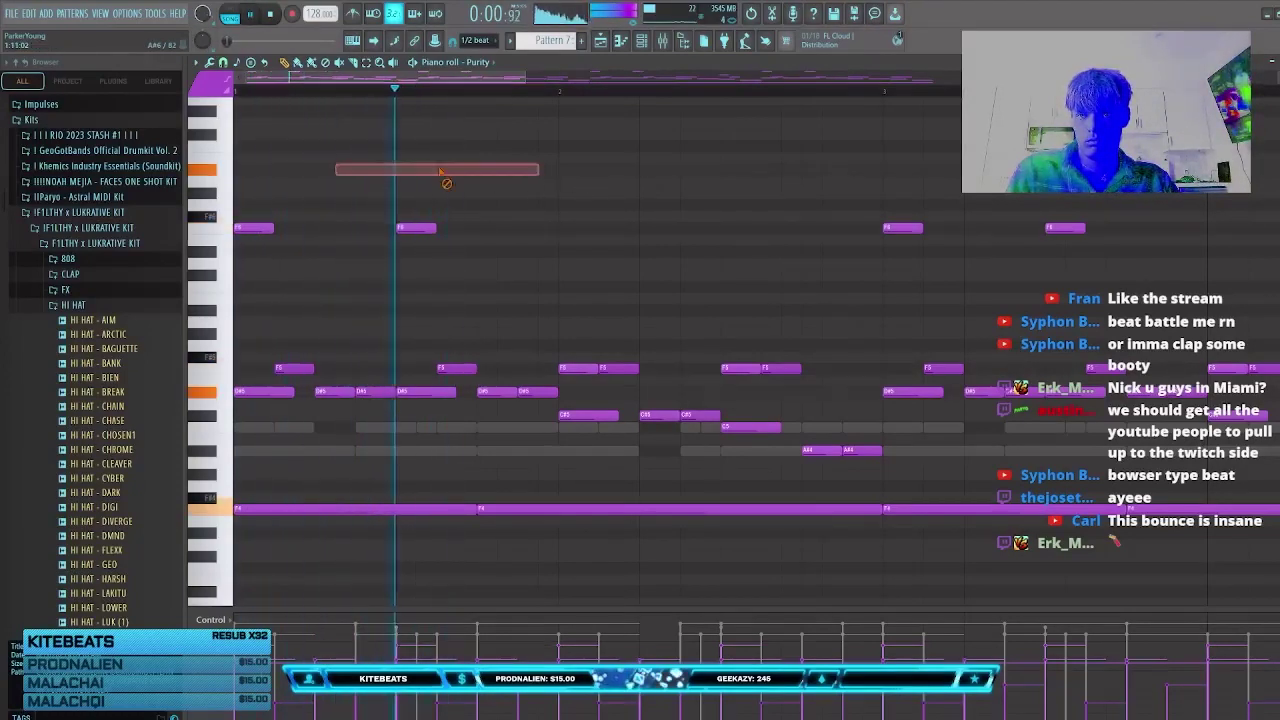
{"action": "left_click", "coordinate": [346, 171]}
{"action": "left_click_drag", "start_coordinate": [536, 171], "coordinate": [299, 139]}
{"action": "key", "text": "ctrl+b"}
{"action": "scroll", "coordinate": [652, 173], "scroll_direction": "down", "scroll_amount": 2}
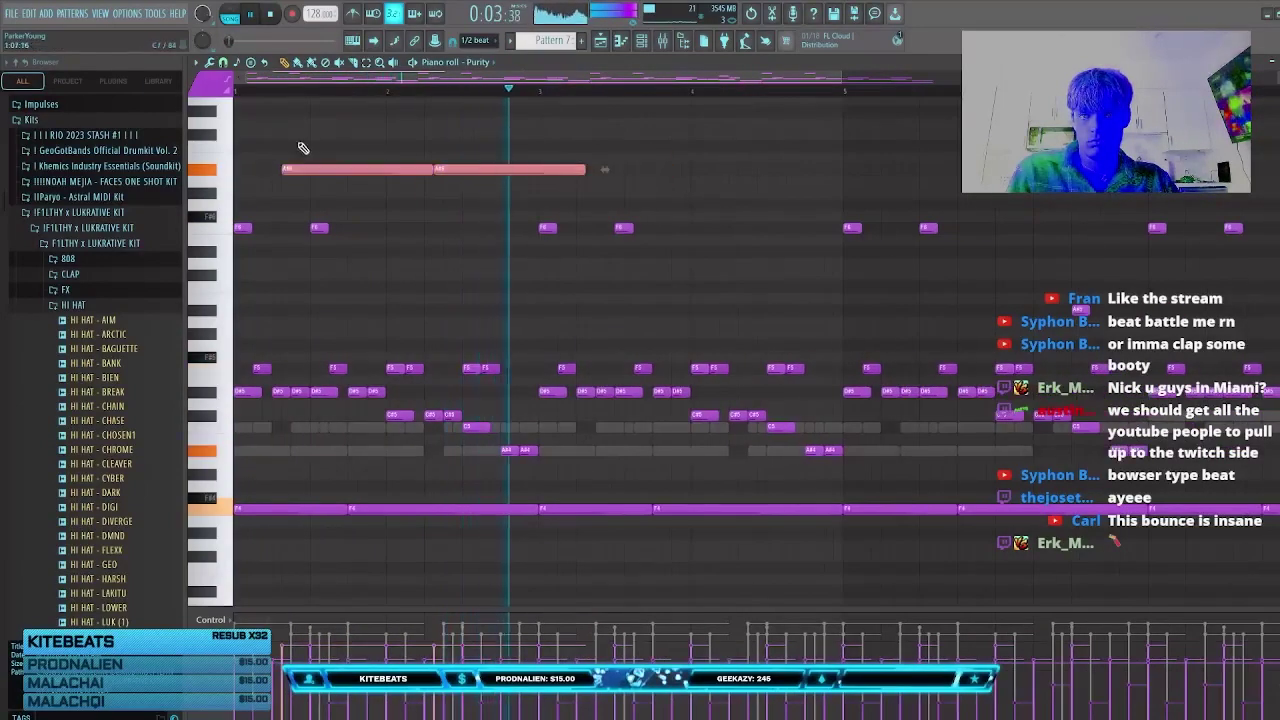
{"action": "key", "text": "ctrl+b"}
{"action": "left_click", "coordinate": [745, 123]}
{"action": "right_click", "coordinate": [748, 123]}
{"action": "scroll", "coordinate": [718, 150], "scroll_direction": "down", "scroll_amount": 2}
{"action": "left_click_drag", "start_coordinate": [688, 187], "coordinate": [262, 140]}
{"action": "scroll", "coordinate": [660, 135], "scroll_direction": "down", "scroll_amount": 1}
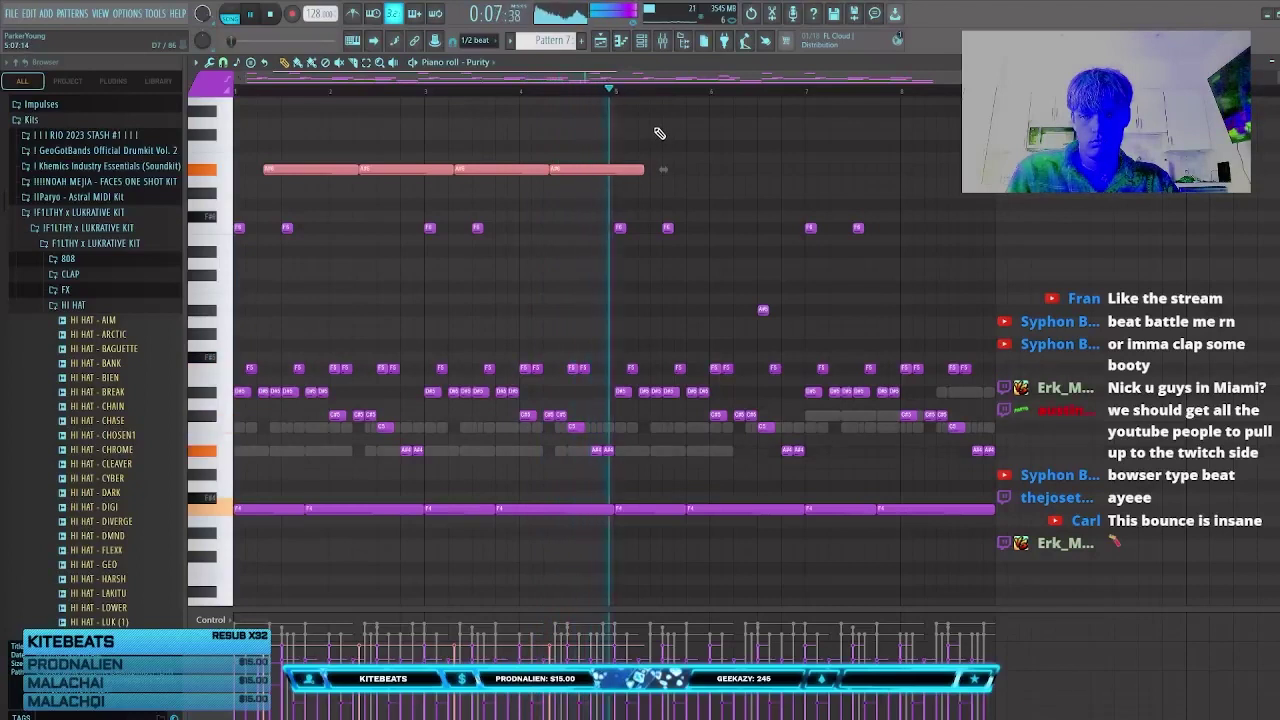
Step: Duplicate the four one-bar A#6 notes directly after themselves so the run extends through bar 8
{"action": "key", "text": "space"}
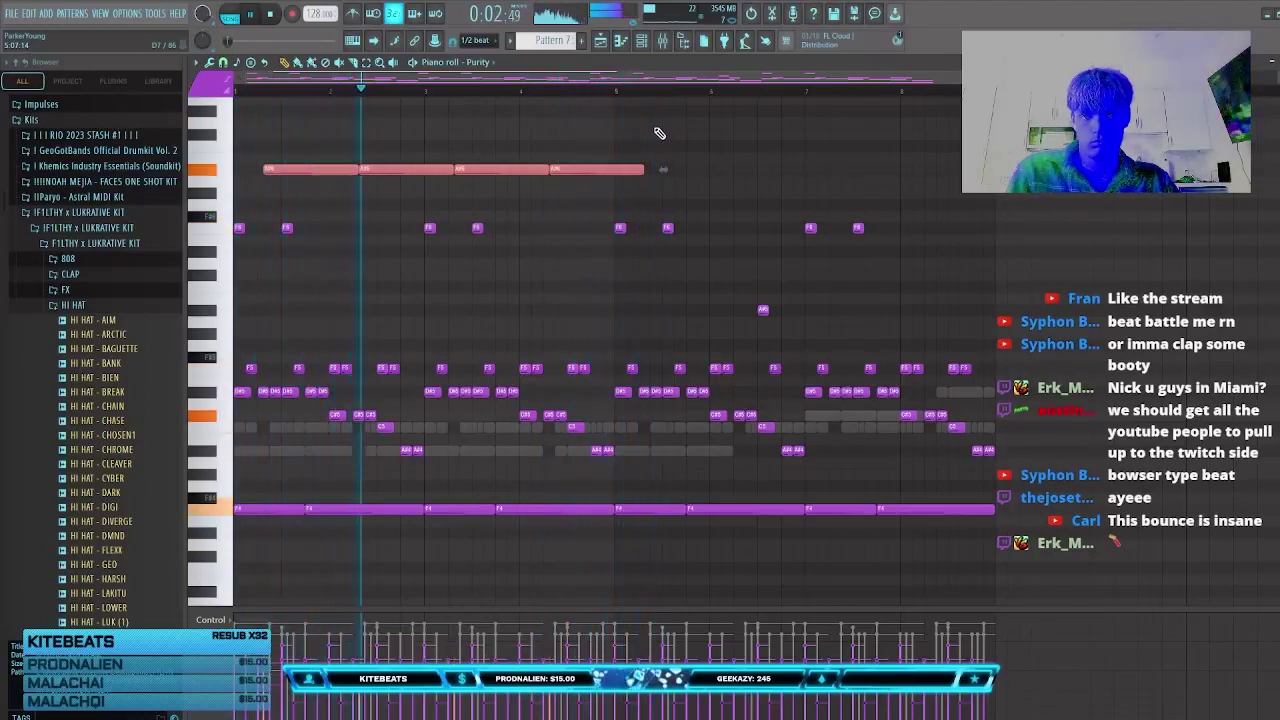
{"action": "left_click", "coordinate": [679, 134]}
{"action": "right_click", "coordinate": [679, 134]}
{"action": "left_click_drag", "start_coordinate": [669, 186], "coordinate": [235, 118]}
{"action": "key", "text": "ctrl+b"}
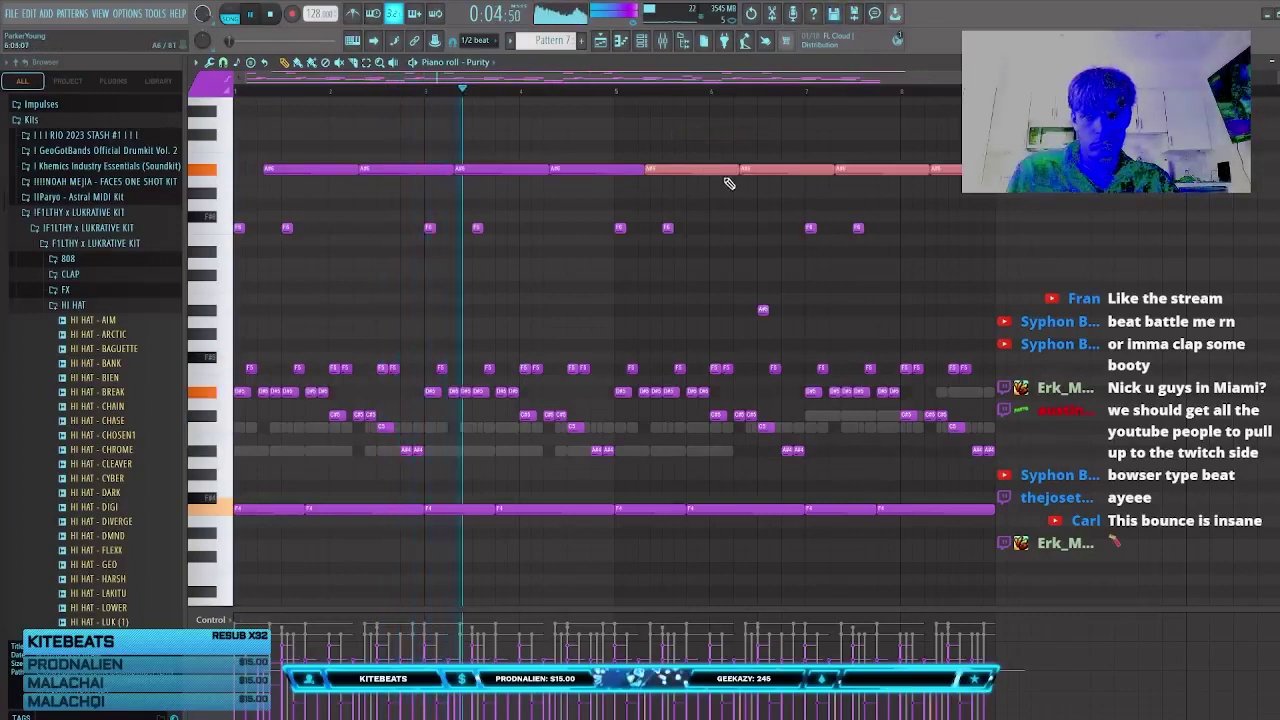
{"action": "left_click", "coordinate": [728, 182]}
{"action": "right_click", "coordinate": [728, 182]}
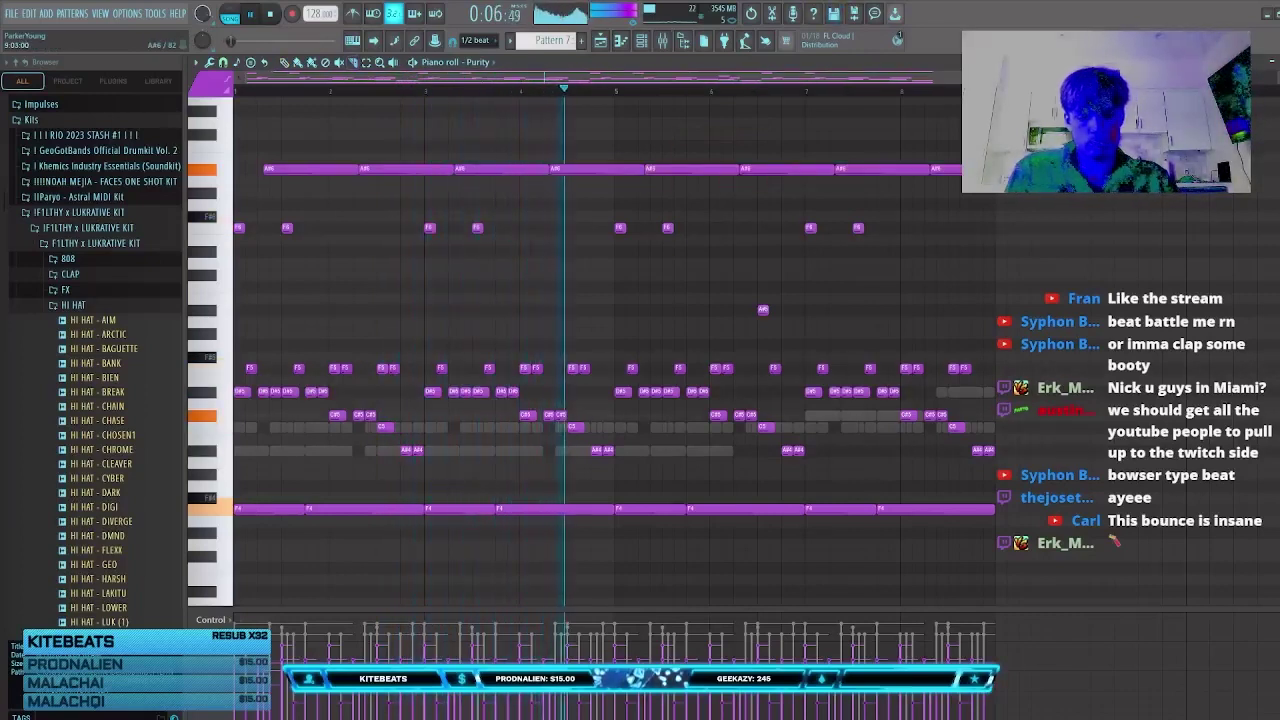
Step: Try out one-bar notes between E6 and G#6 near the end of bar 8
{"action": "left_click", "coordinate": [984, 229]}
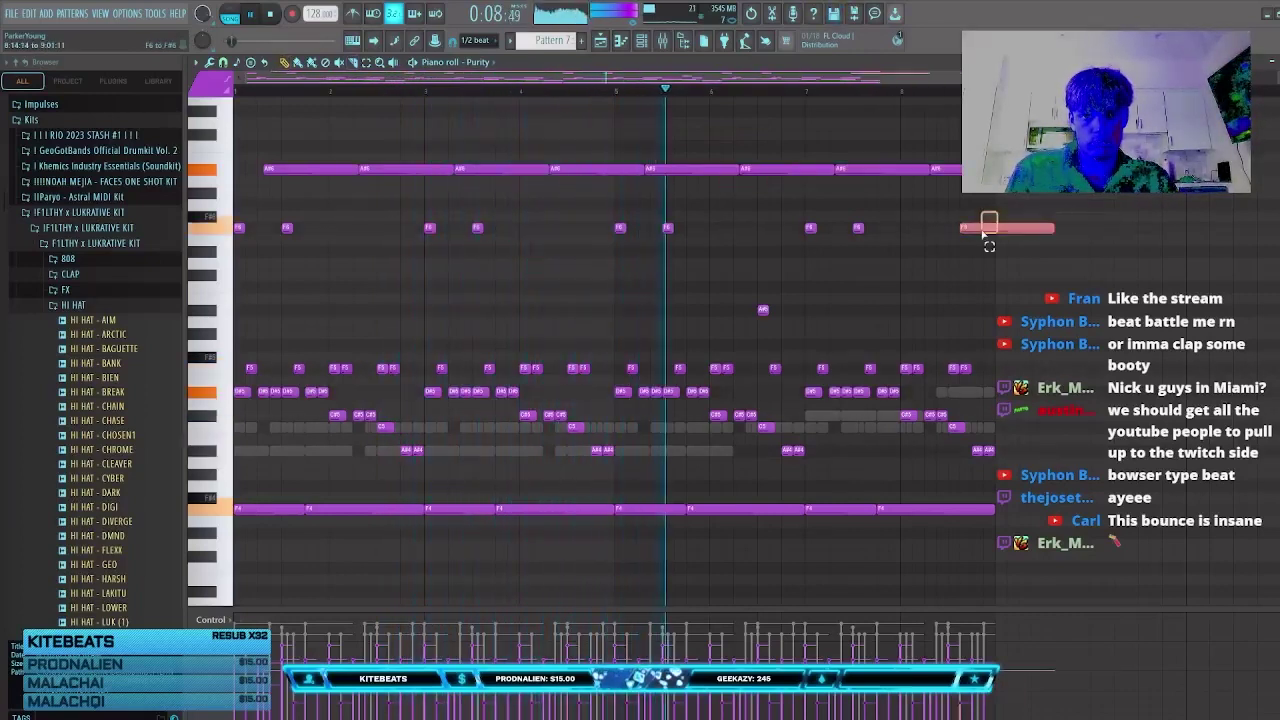
{"action": "left_click", "coordinate": [977, 229]}
{"action": "right_click", "coordinate": [977, 229]}
{"action": "left_click", "coordinate": [964, 218]}
{"action": "right_click", "coordinate": [964, 218]}
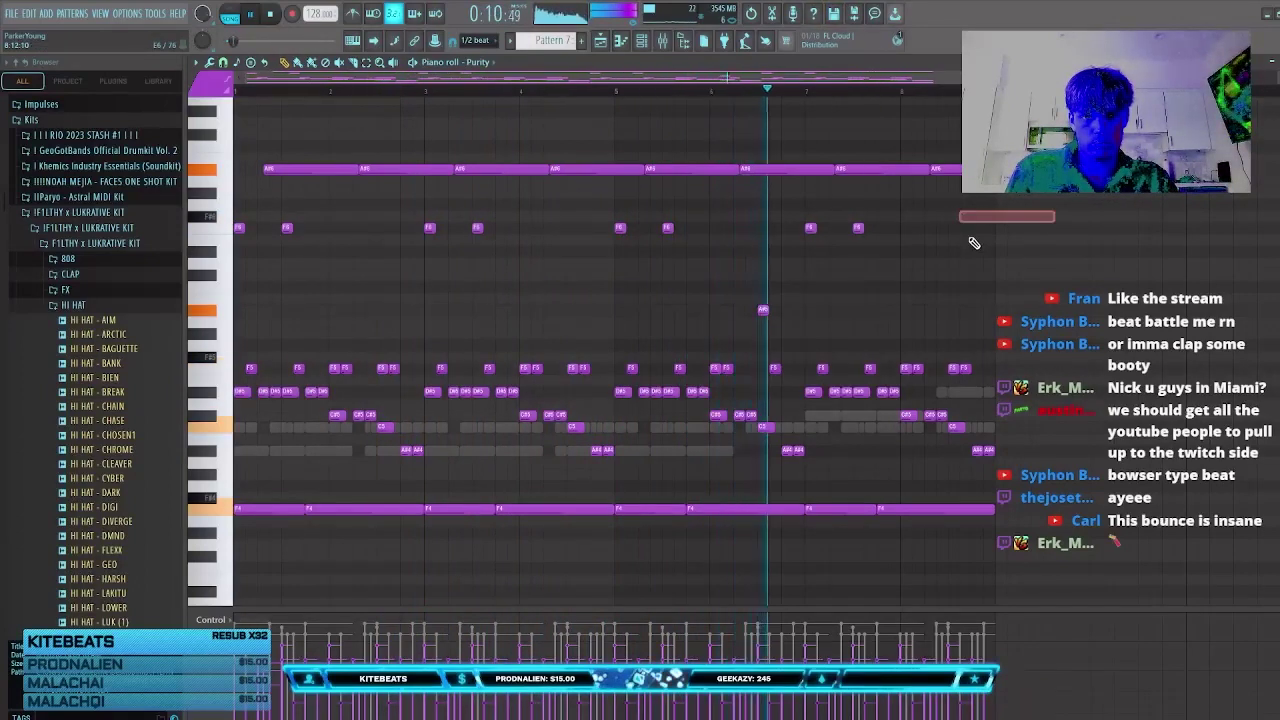
{"action": "left_click", "coordinate": [971, 239]}
{"action": "right_click", "coordinate": [971, 239]}
{"action": "left_click", "coordinate": [920, 193]}
{"action": "right_click", "coordinate": [920, 193]}
{"action": "left_click", "coordinate": [952, 217]}
{"action": "right_click", "coordinate": [952, 217]}
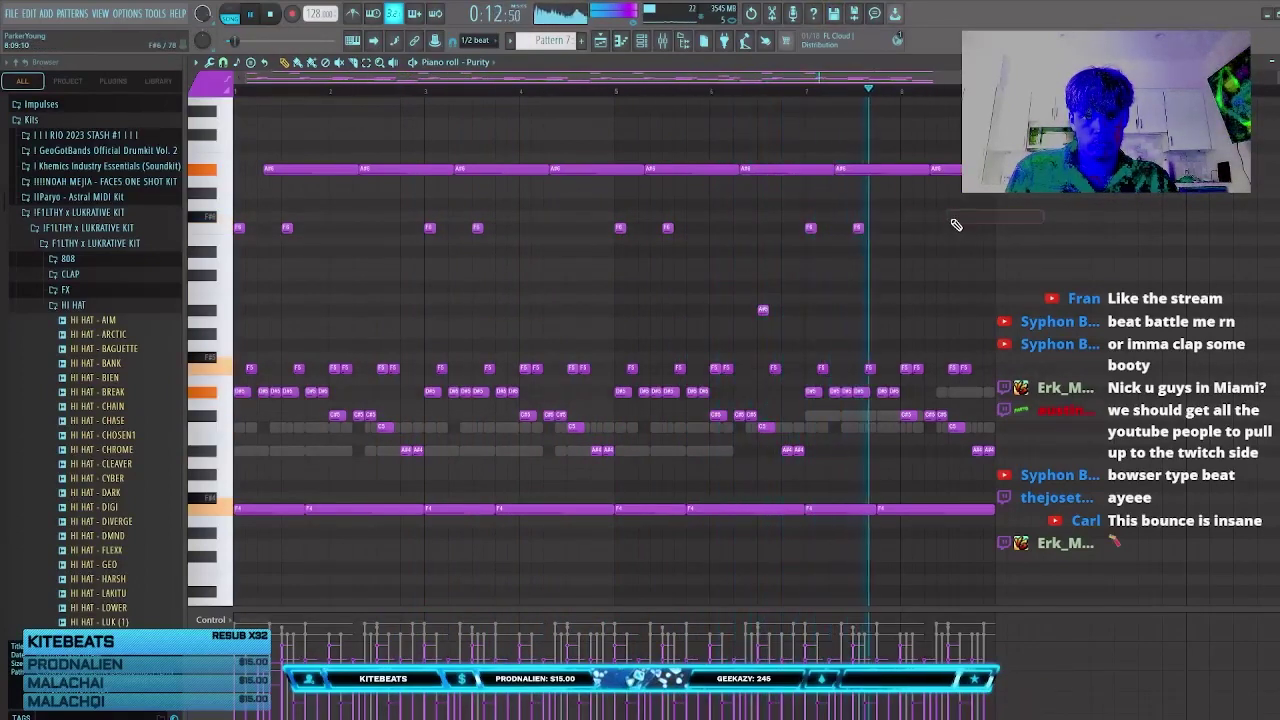
{"action": "left_click", "coordinate": [958, 218]}
{"action": "right_click", "coordinate": [962, 219]}
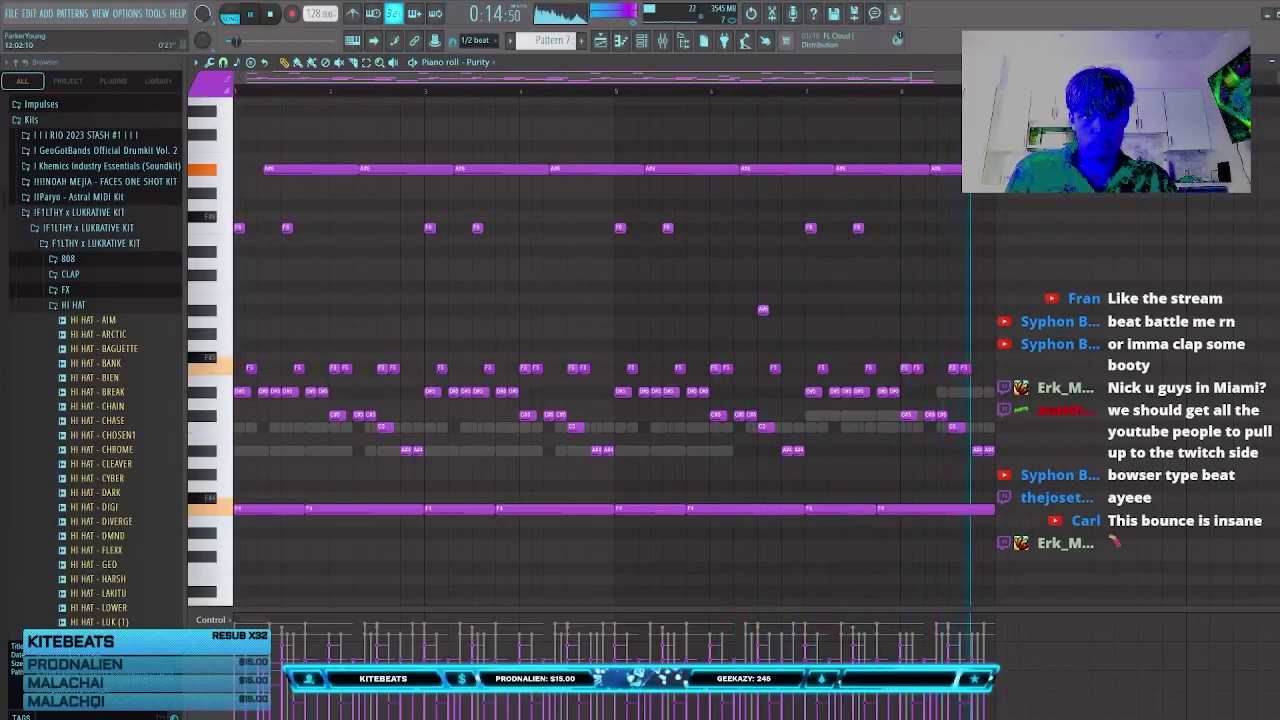
Step: Load a Layer Key preset from the Piano category of the Purity instrument, and close the plugin
{"action": "left_click", "coordinate": [1279, 62]}
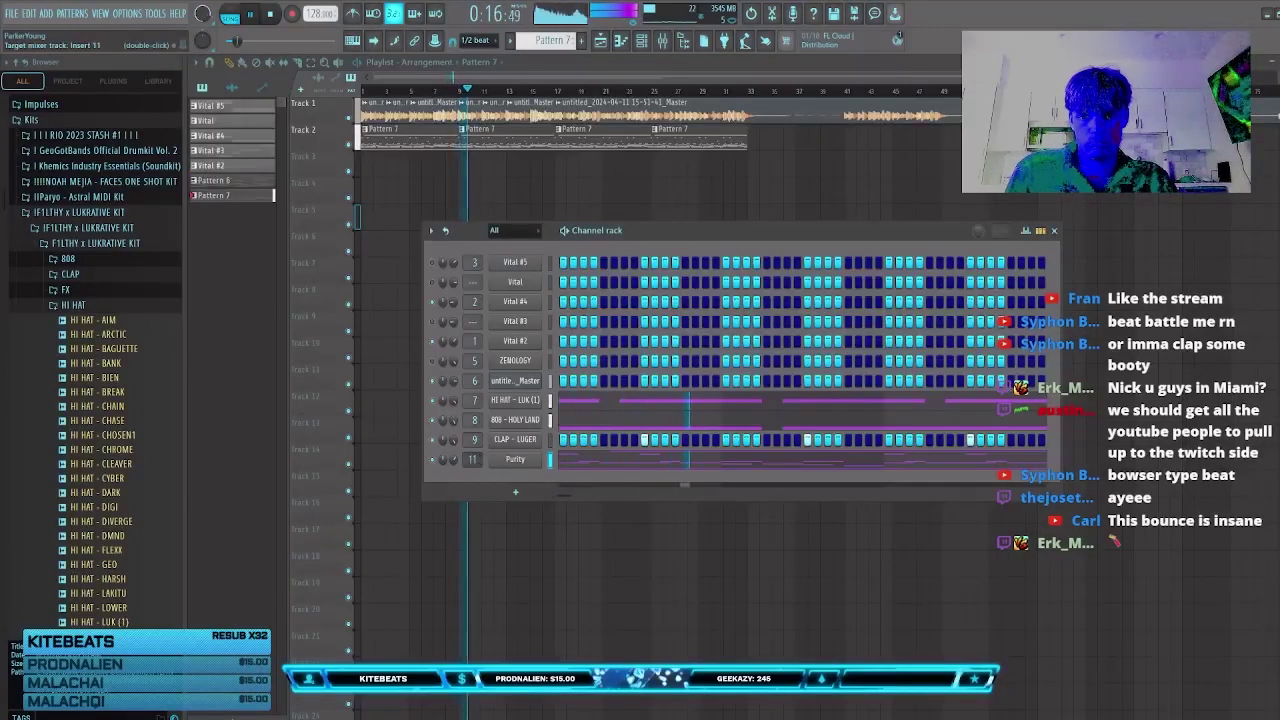
{"action": "left_click", "coordinate": [515, 459]}
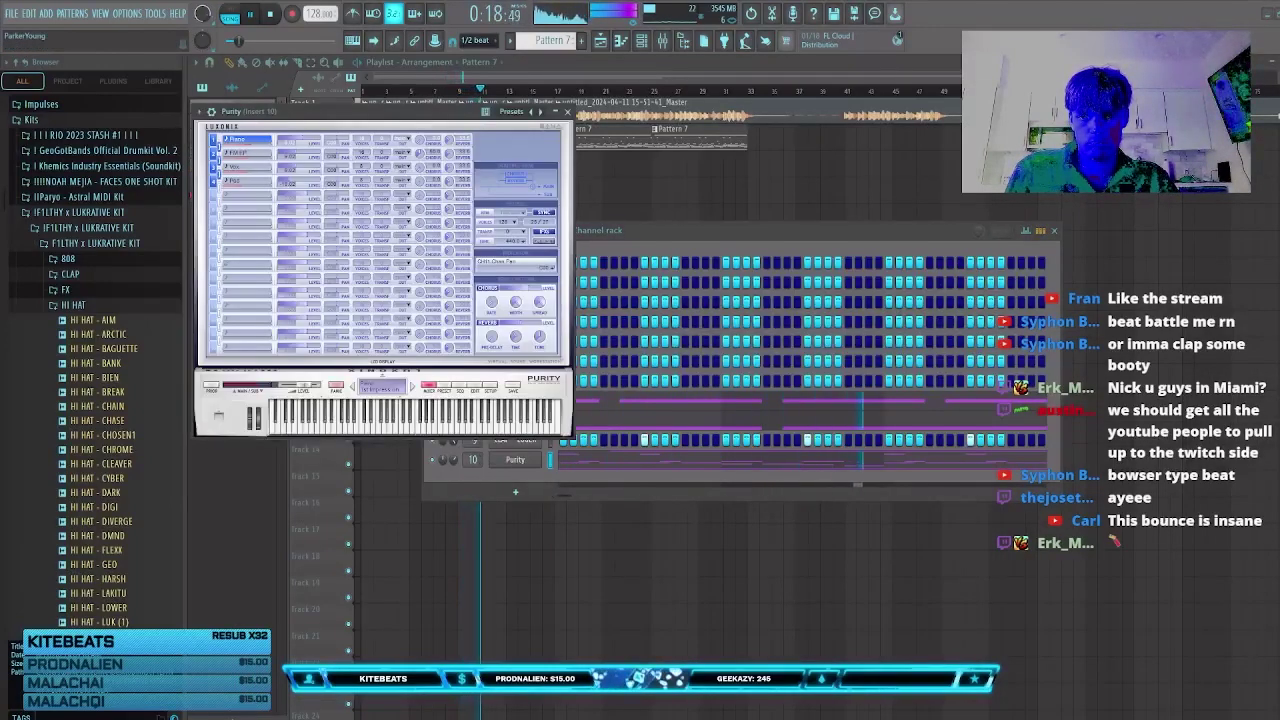
{"action": "left_click", "coordinate": [444, 386]}
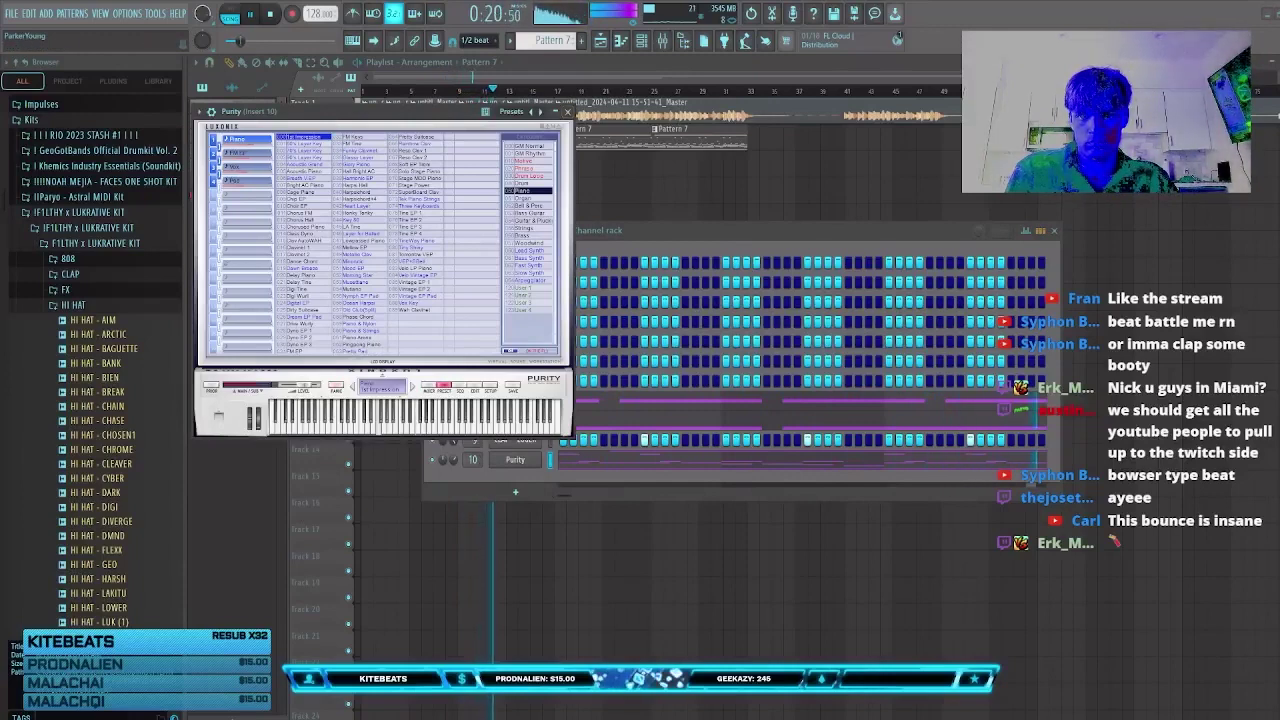
{"action": "left_click", "coordinate": [302, 192]}
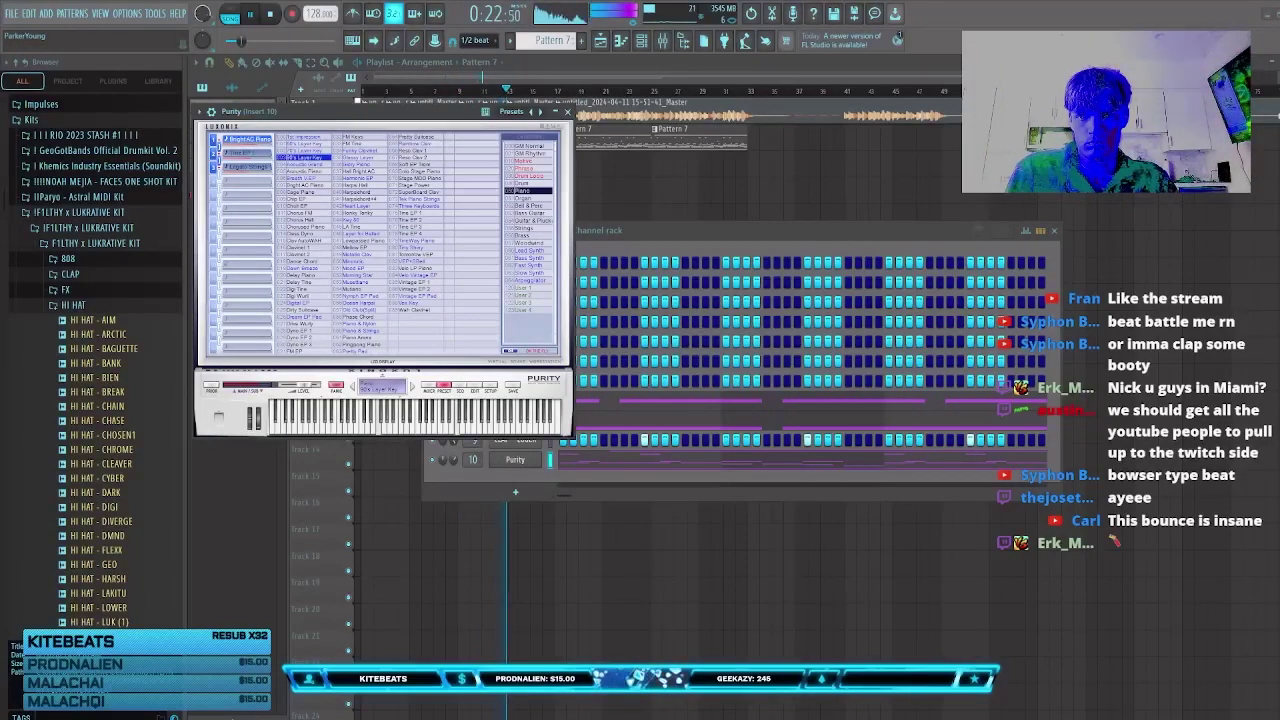
{"action": "left_click_drag", "start_coordinate": [335, 117], "coordinate": [598, 188]}
{"action": "left_click", "coordinate": [830, 183]}
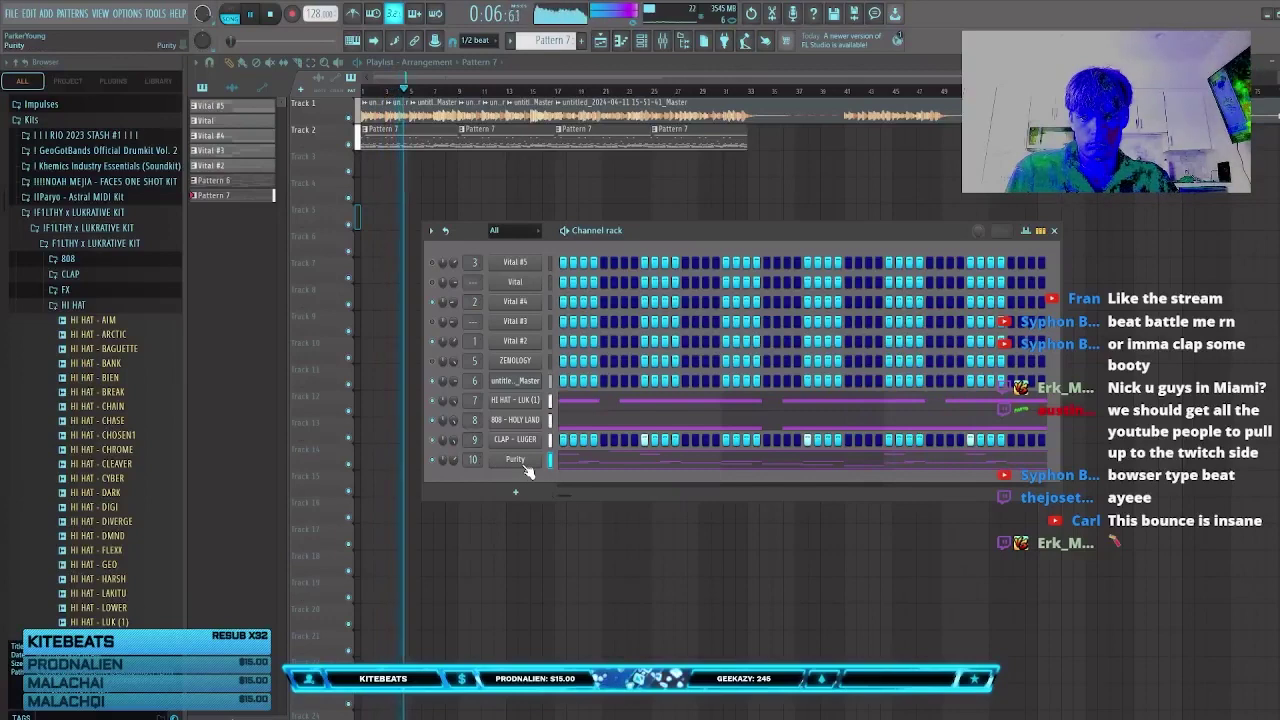
Step: Collapse the HI HAT sample folder and open the Purity notes in the piano roll
{"action": "left_click", "coordinate": [73, 305]}
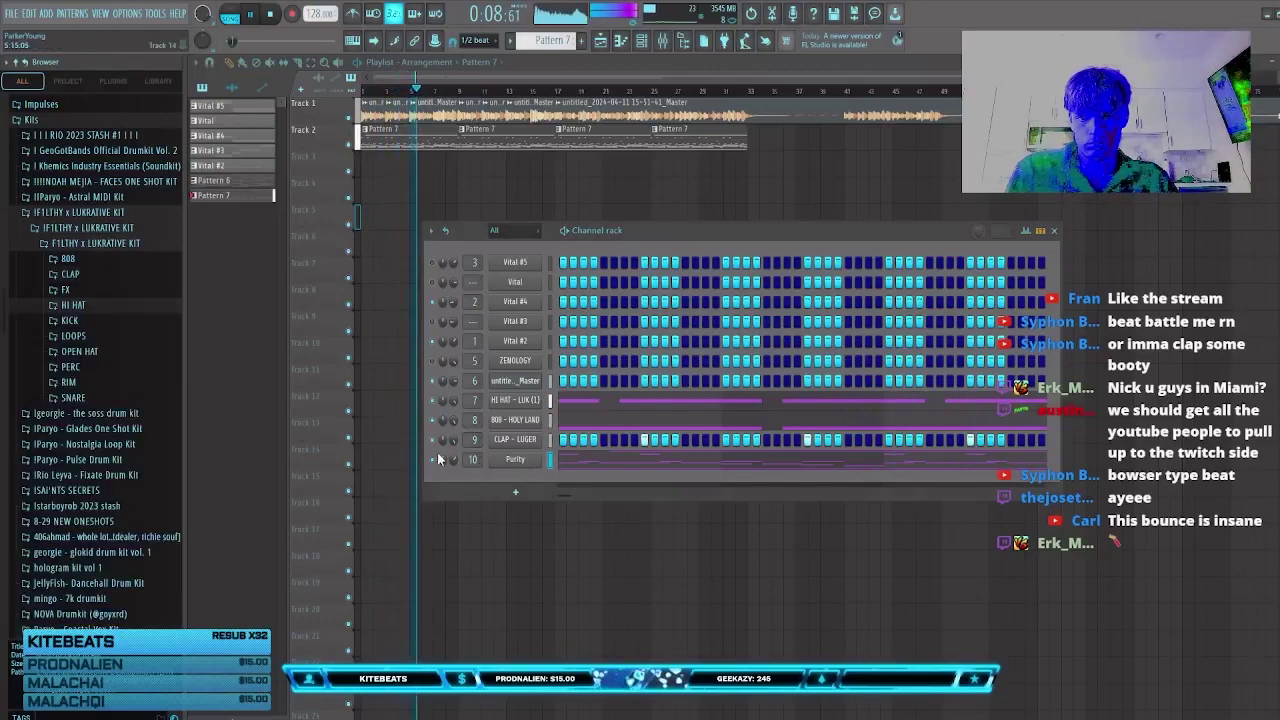
{"action": "left_click", "coordinate": [583, 465]}
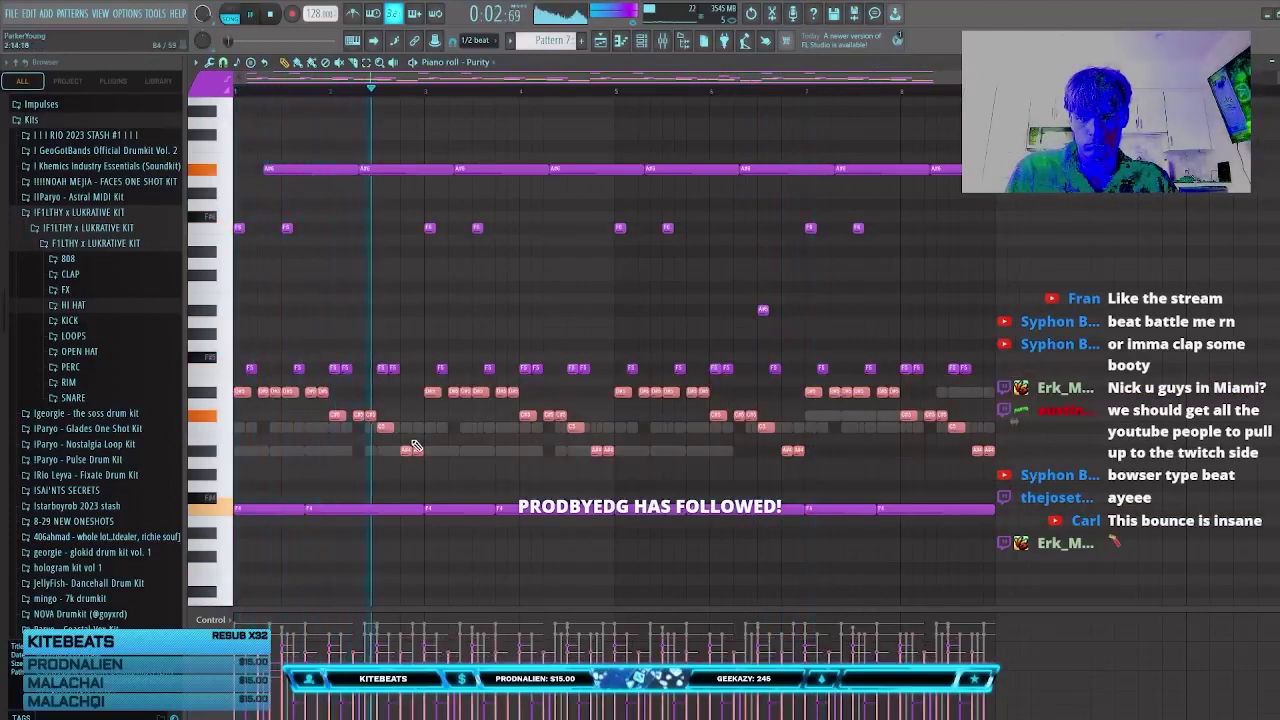
{"action": "left_click", "coordinate": [554, 306]}
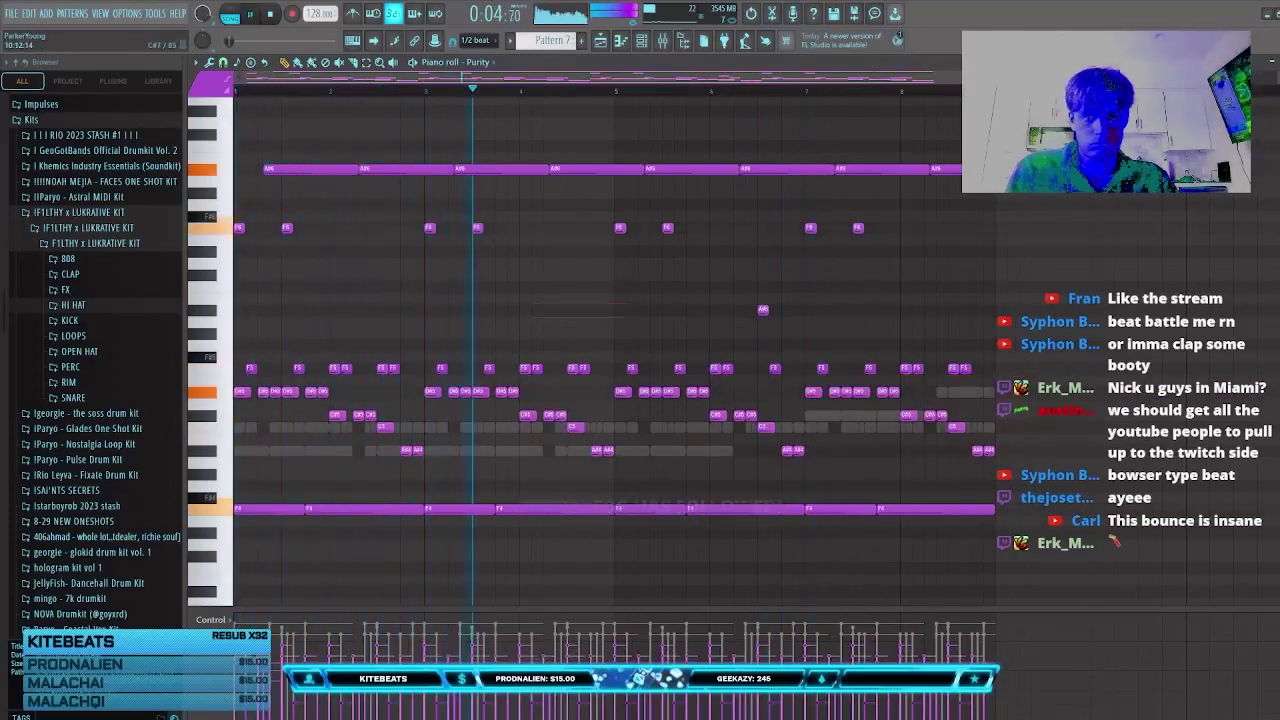
Step: Turn on the metronome, set the project tempo to 133 BPM and hide the channel rack
{"action": "key", "text": "F6"}
{"action": "key", "text": "F5"}
{"action": "left_click", "coordinate": [354, 14]}
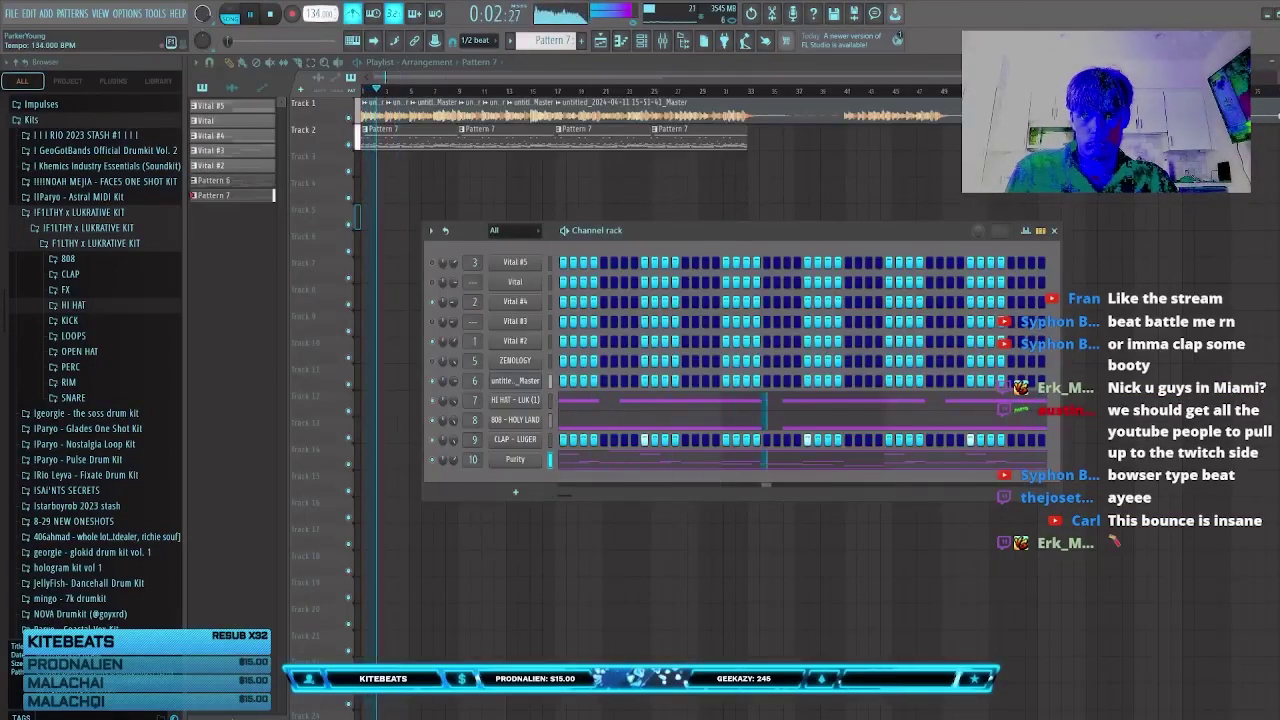
{"action": "key", "text": "F6"}
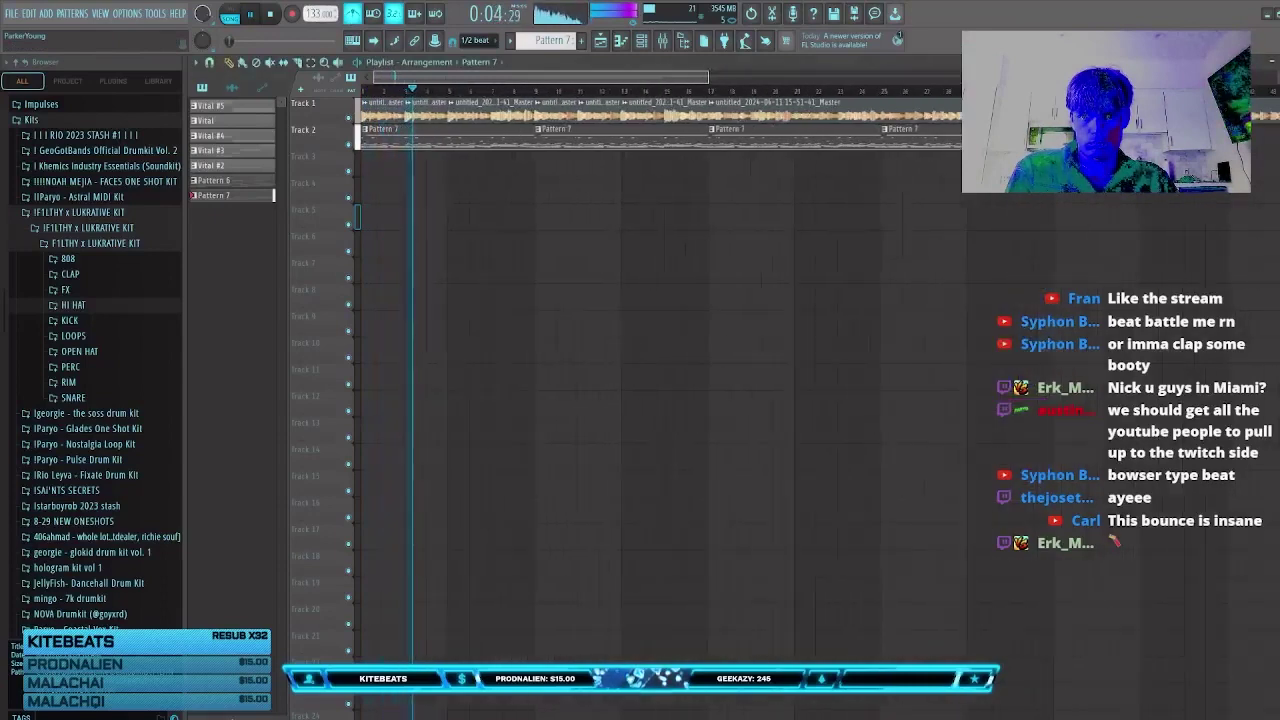
Step: Open the sliced melody clip's settings and set its time-stretching pitch shift to 0 cents
{"action": "double_click", "coordinate": [420, 112]}
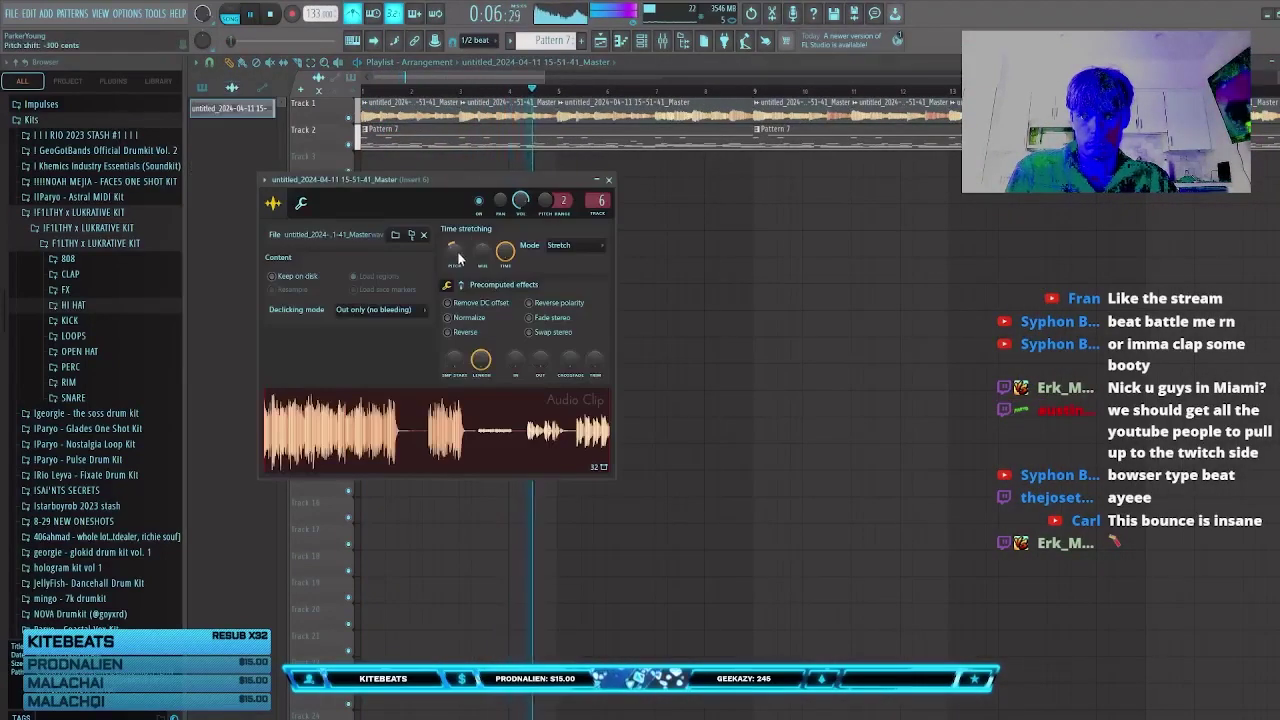
{"action": "scroll", "coordinate": [457, 251], "scroll_direction": "up", "scroll_amount": 2}
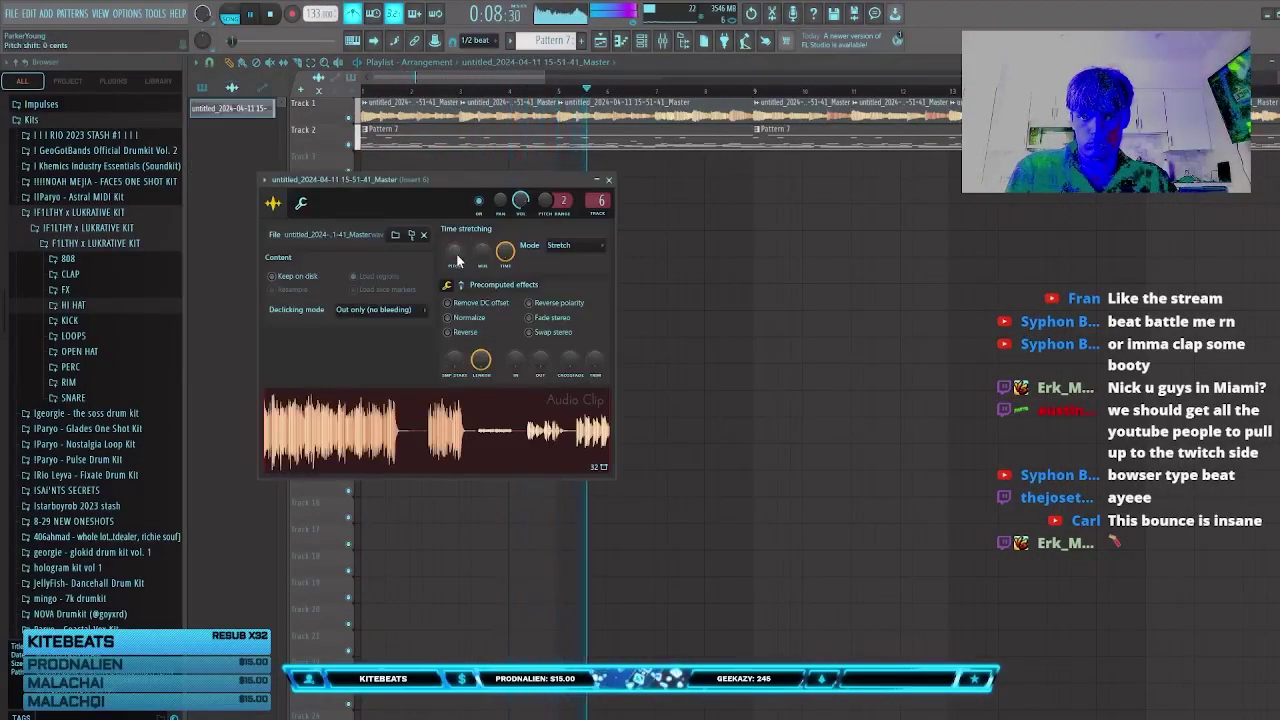
Step: Transpose all Purity notes up four semitones, checking the pitch against the playing melody clip
{"action": "left_click", "coordinate": [643, 46]}
{"action": "left_click", "coordinate": [570, 459]}
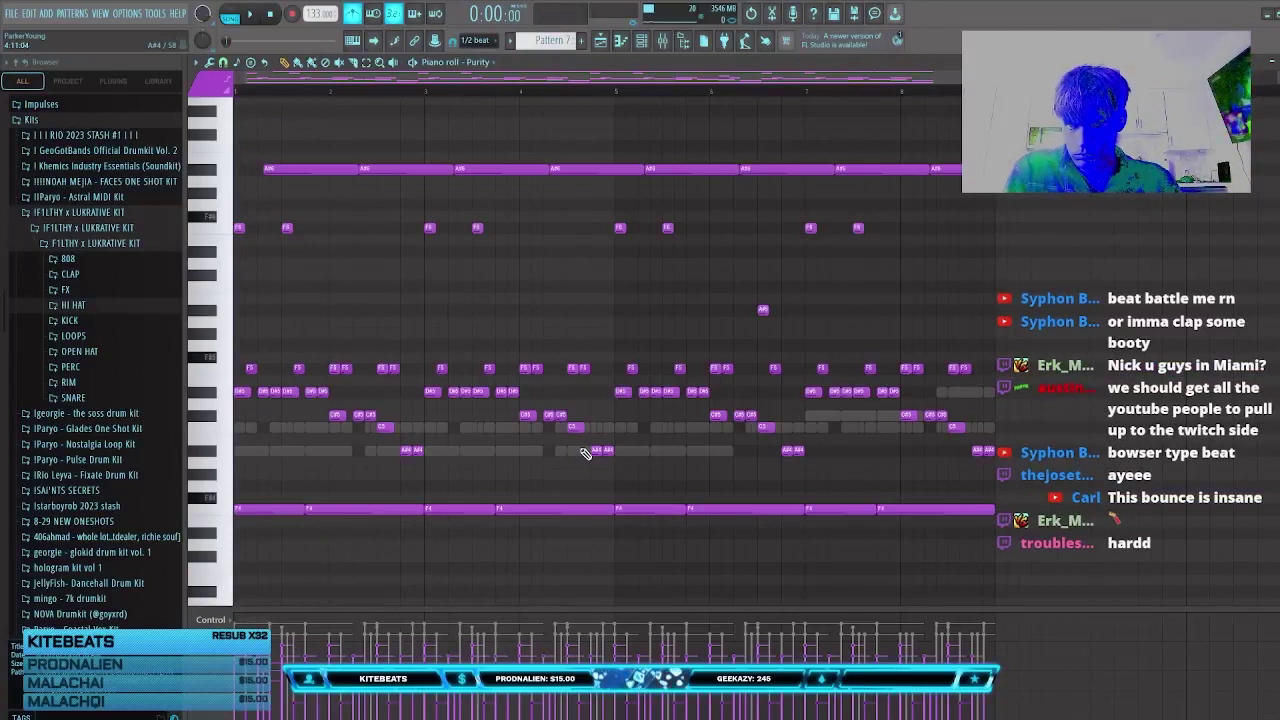
{"action": "scroll", "coordinate": [585, 452], "scroll_direction": "down", "scroll_amount": 3}
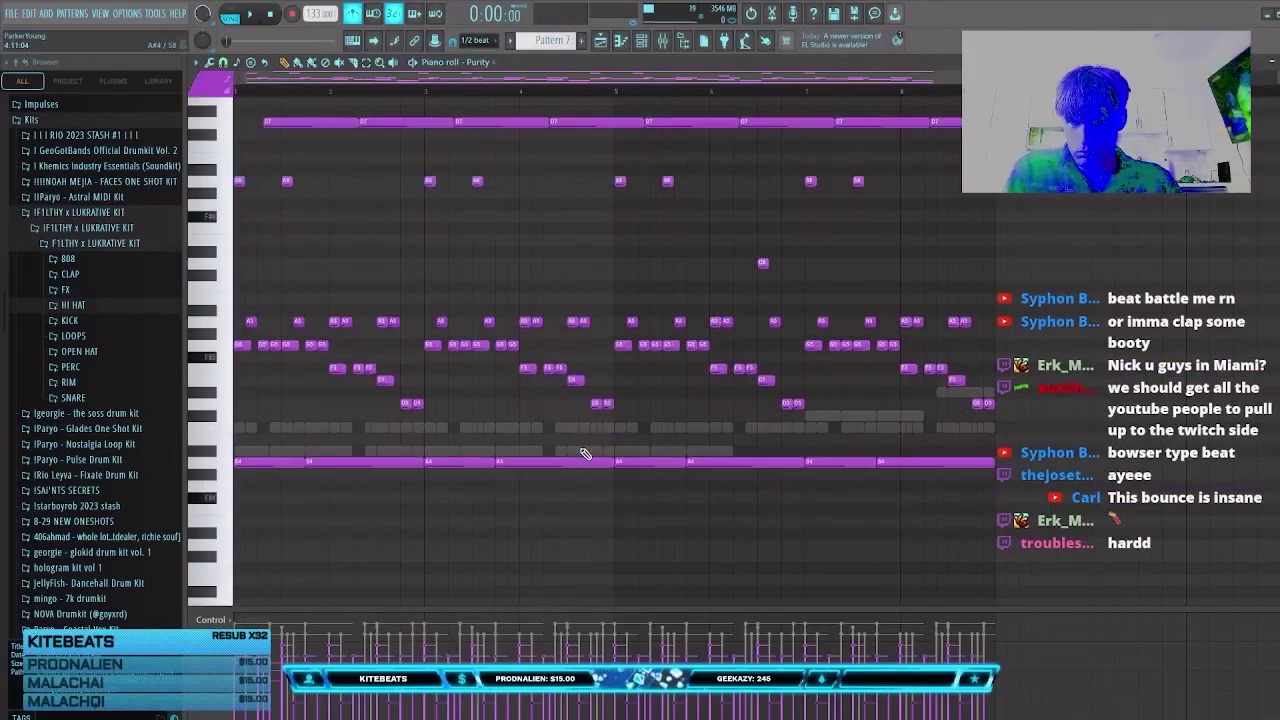
{"action": "key", "text": "space"}
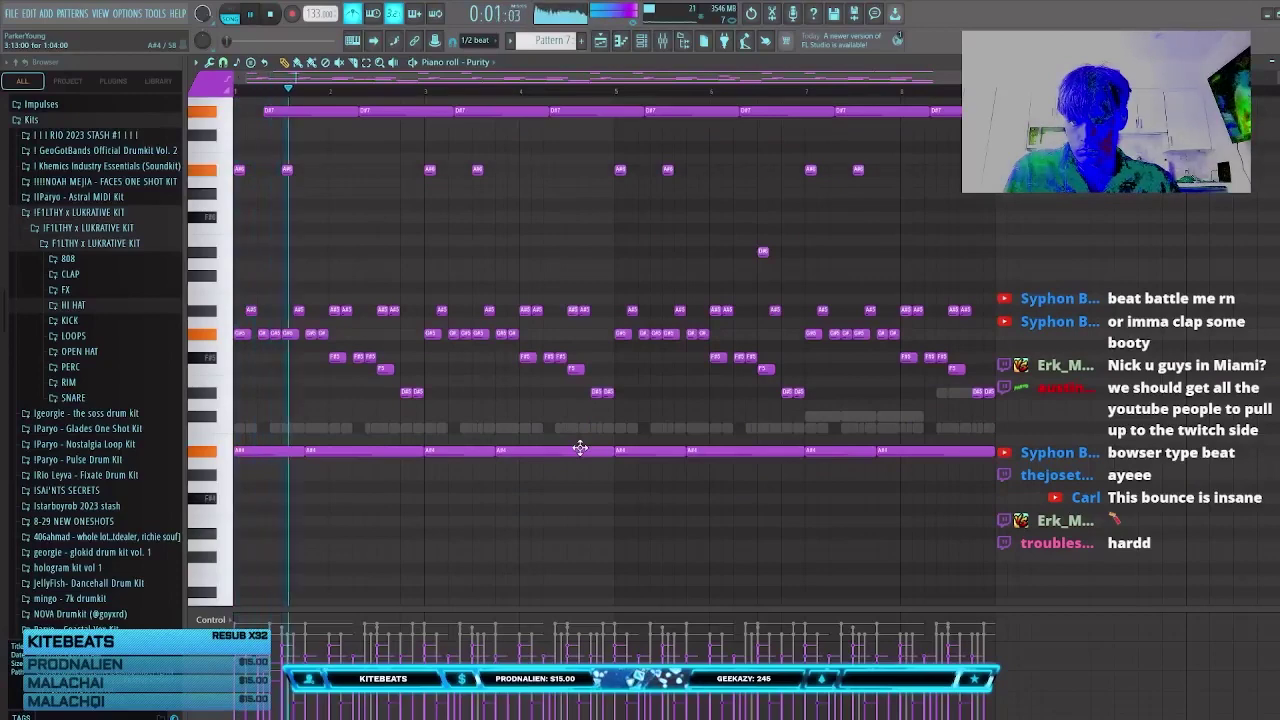
{"action": "key", "text": "space"}
{"action": "key", "text": "shift+Up"}
{"action": "key", "text": "space"}
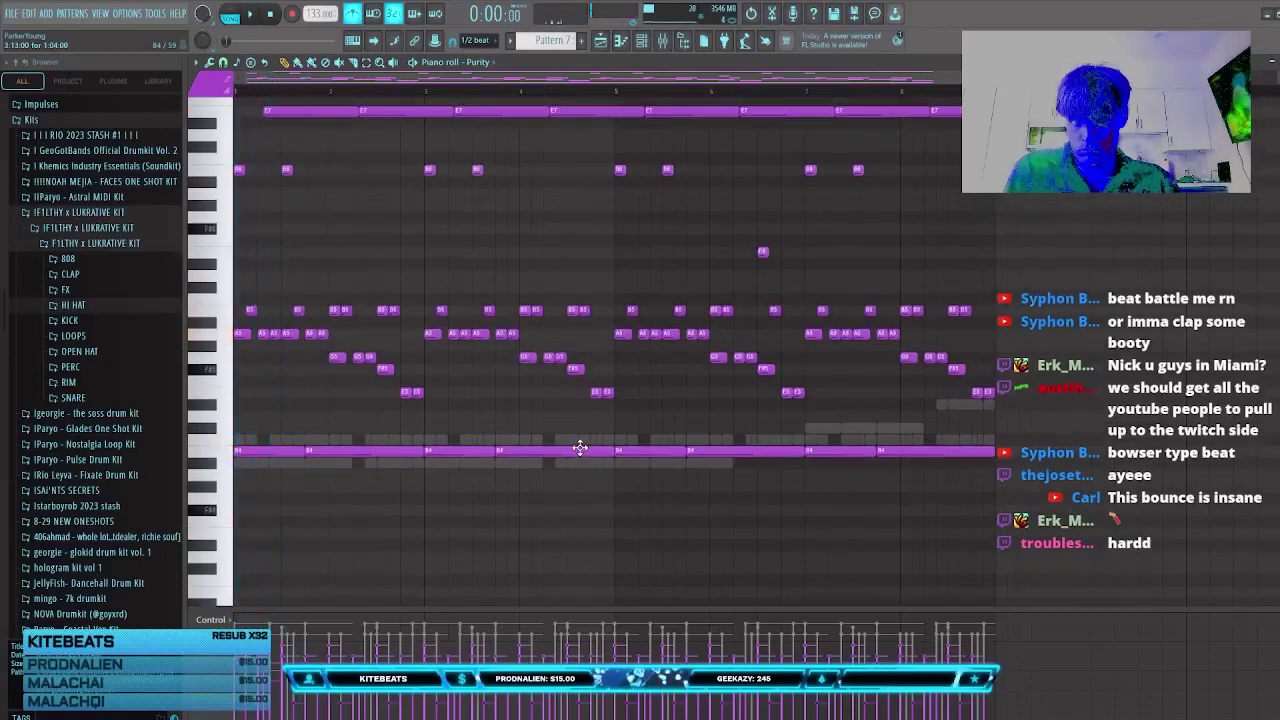
{"action": "key", "text": "shift+Down"}
{"action": "key", "text": "shift+Down"}
Step: Transpose all 808 - HOLY LAND notes up four semitones and turn off the metronome, leaving no stray notes
{"action": "left_click", "coordinate": [643, 44]}
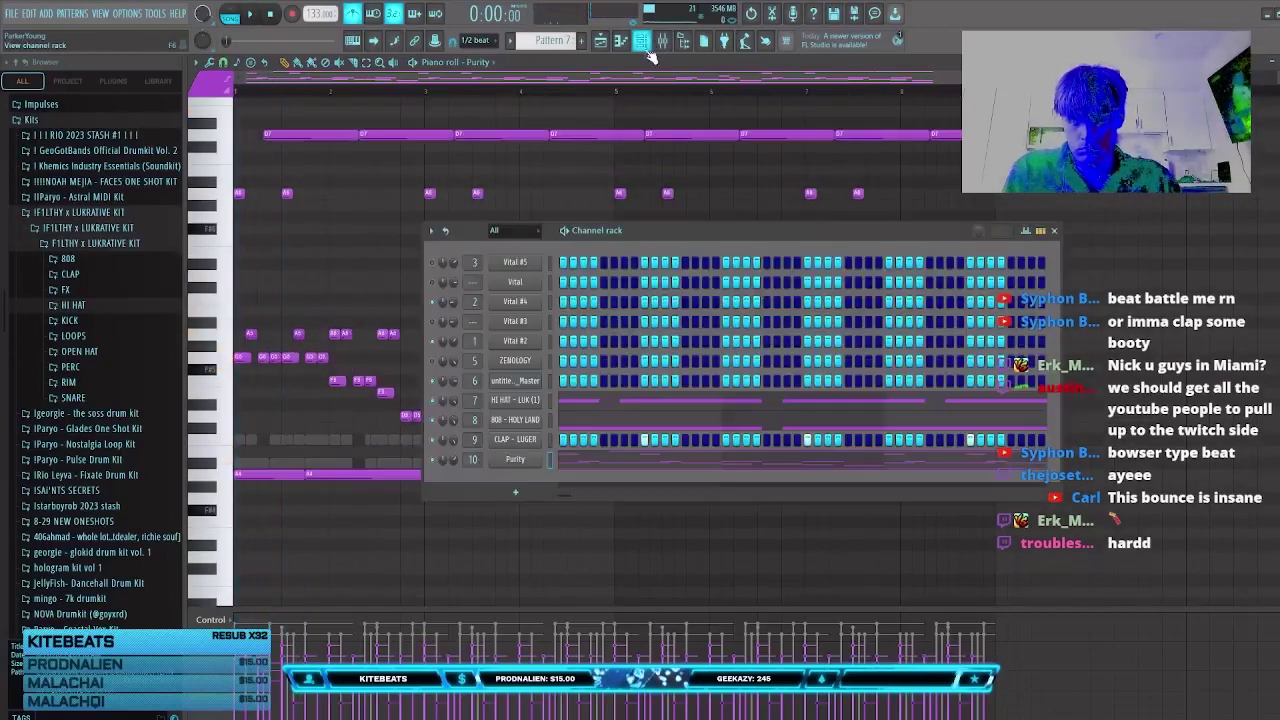
{"action": "left_click", "coordinate": [588, 424]}
{"action": "key", "text": "space"}
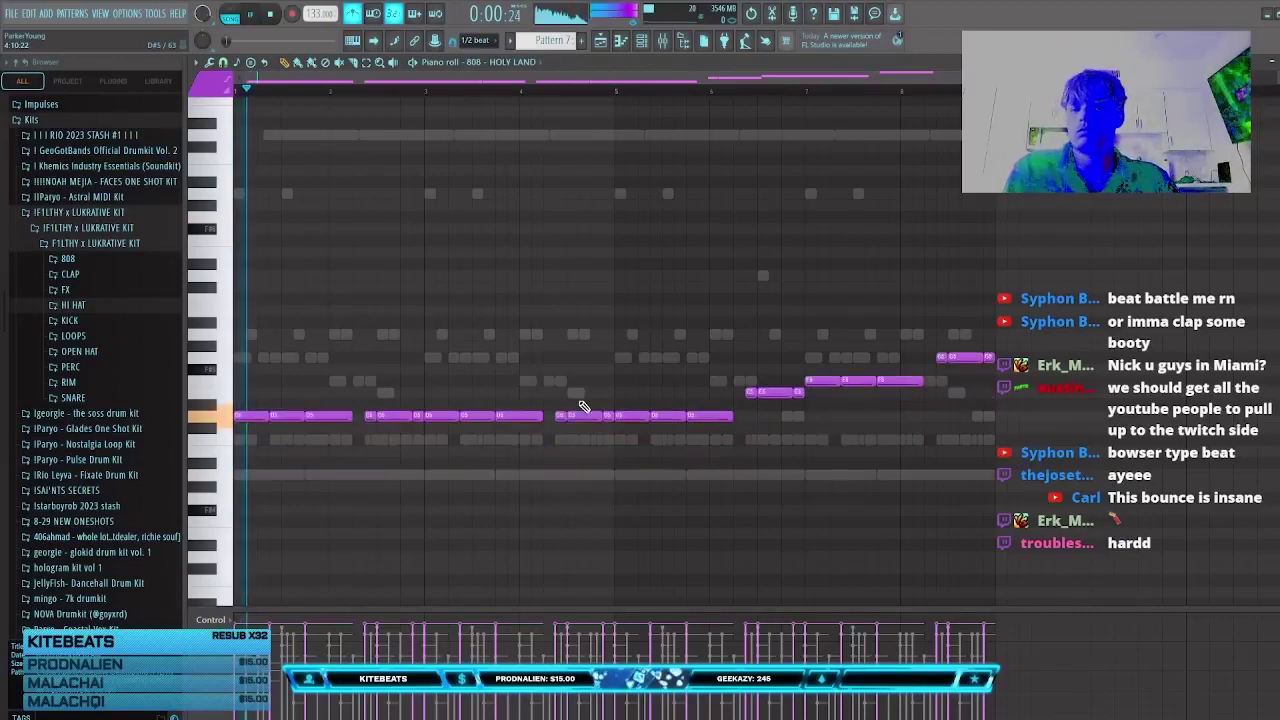
{"action": "left_click", "coordinate": [540, 322]}
{"action": "key", "text": "Delete"}
{"action": "left_click", "coordinate": [353, 14]}
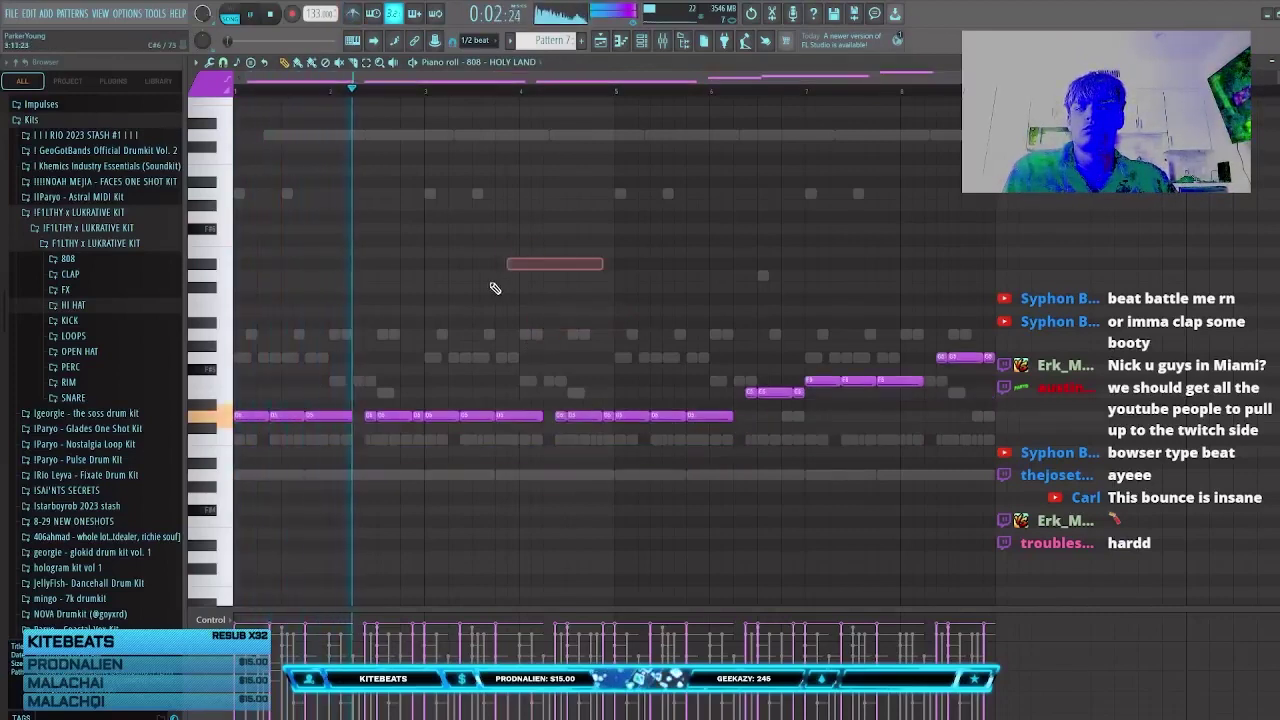
{"action": "left_click_drag", "start_coordinate": [493, 290], "coordinate": [526, 287]}
{"action": "right_click", "coordinate": [528, 288]}
{"action": "key", "text": "ctrl+a"}
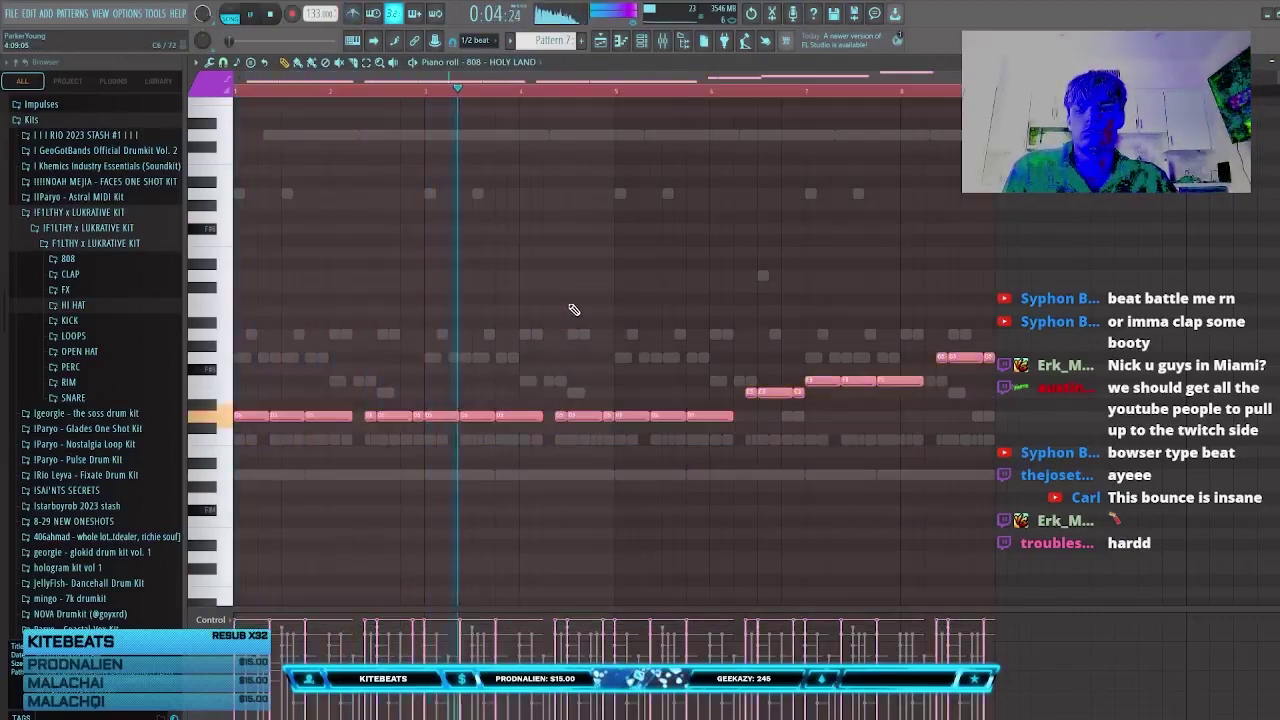
Step: Lower the 808's fader on mixer insert 8 to about -0.5 dB and close the mixer
{"action": "left_click", "coordinate": [682, 43]}
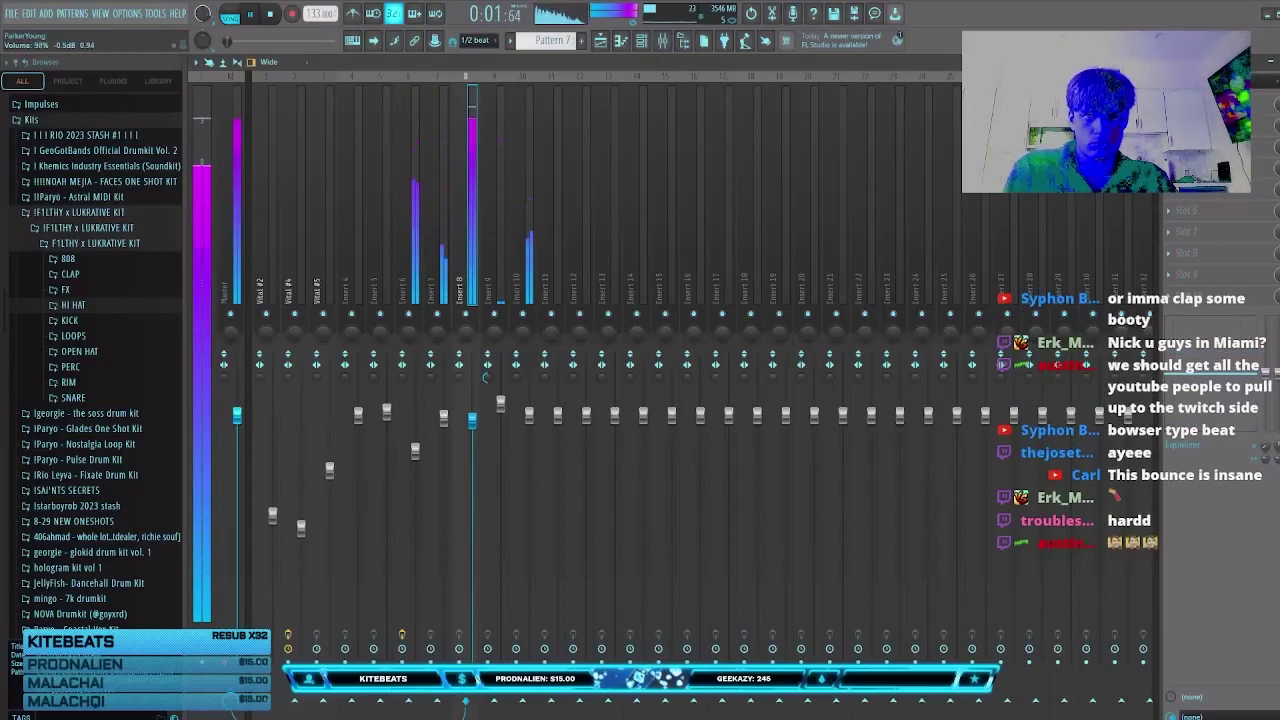
{"action": "left_click_drag", "start_coordinate": [472, 412], "coordinate": [473, 416]}
{"action": "key", "text": "F9"}
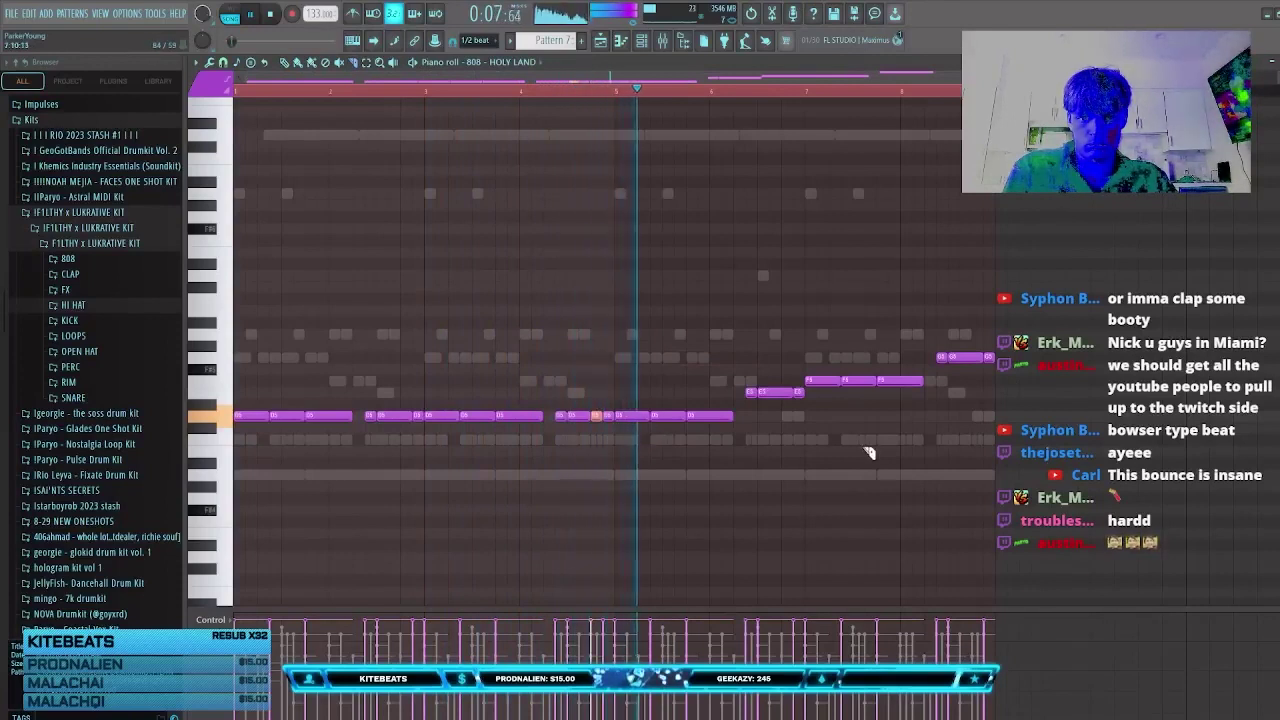
Step: Slice the last G5 note of the 808 pattern near the end of bar 8
{"action": "left_click", "coordinate": [979, 357], "text": "ctrl"}
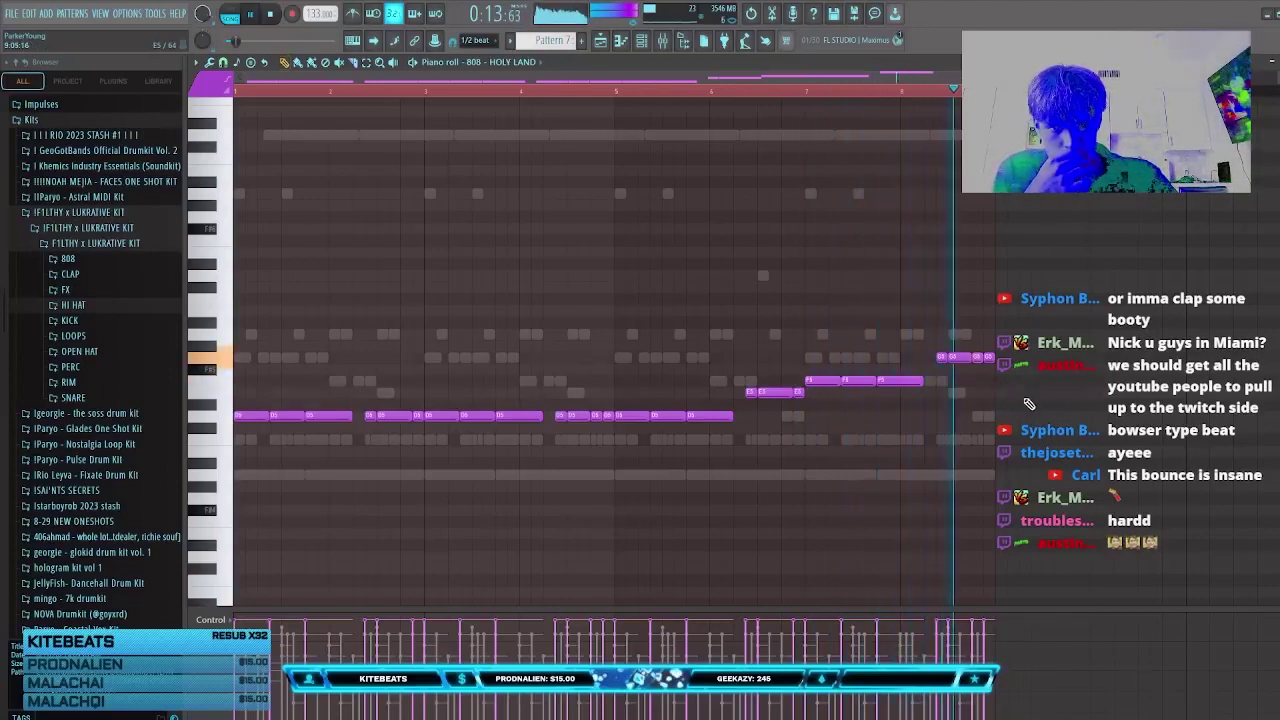
{"action": "left_click", "coordinate": [708, 253]}
{"action": "left_click", "coordinate": [643, 42]}
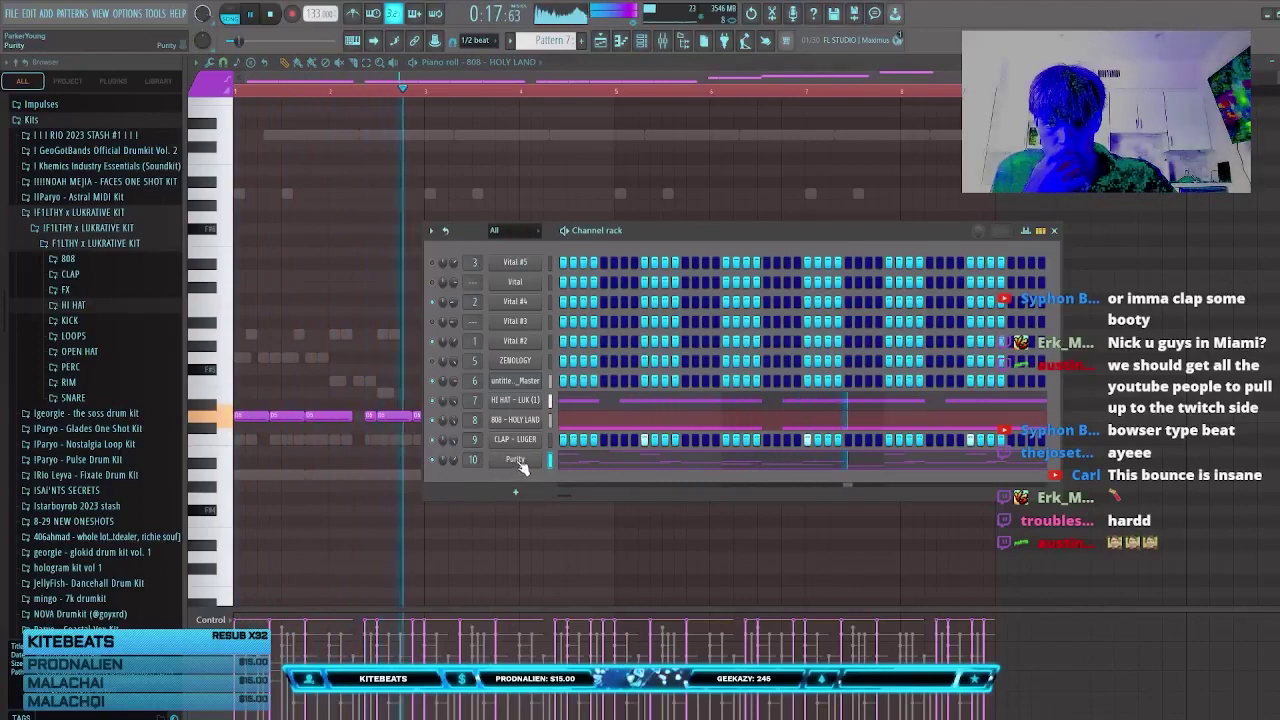
{"action": "key", "text": "F6"}
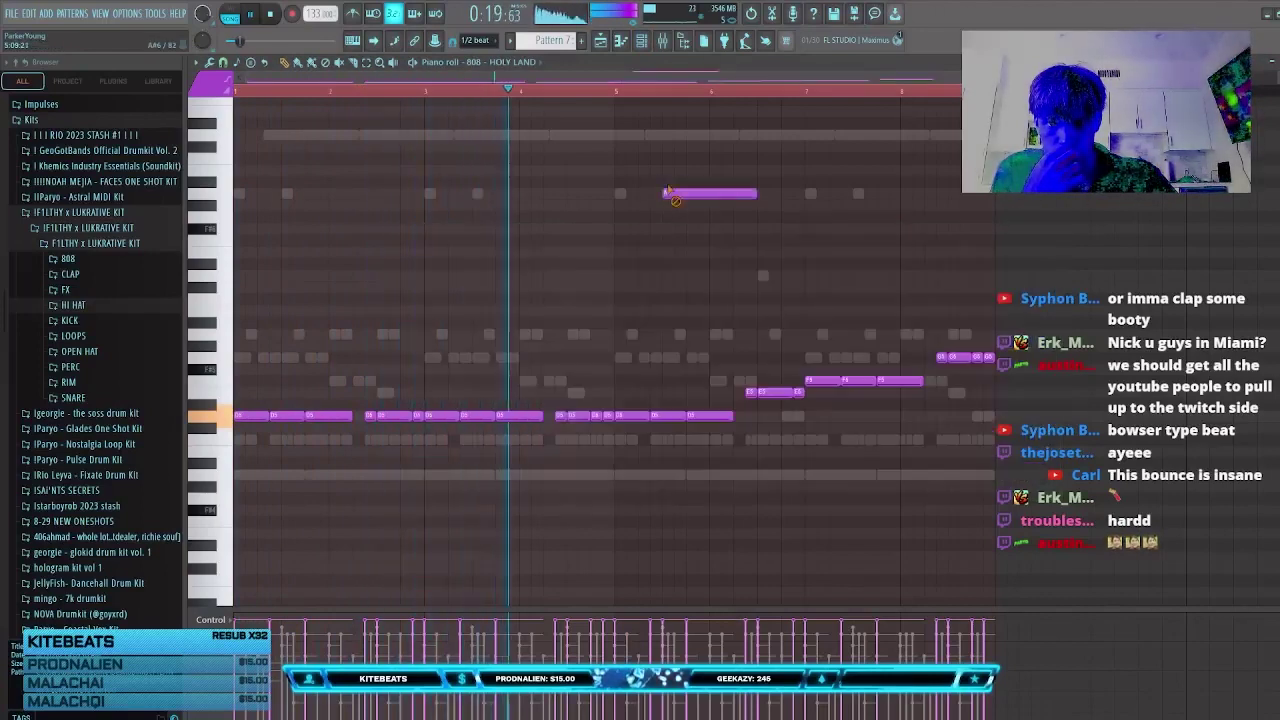
Step: Readjust the 808 level on mixer insert 8 and slightly lower the Purity level on insert 10
{"action": "key", "text": "F9"}
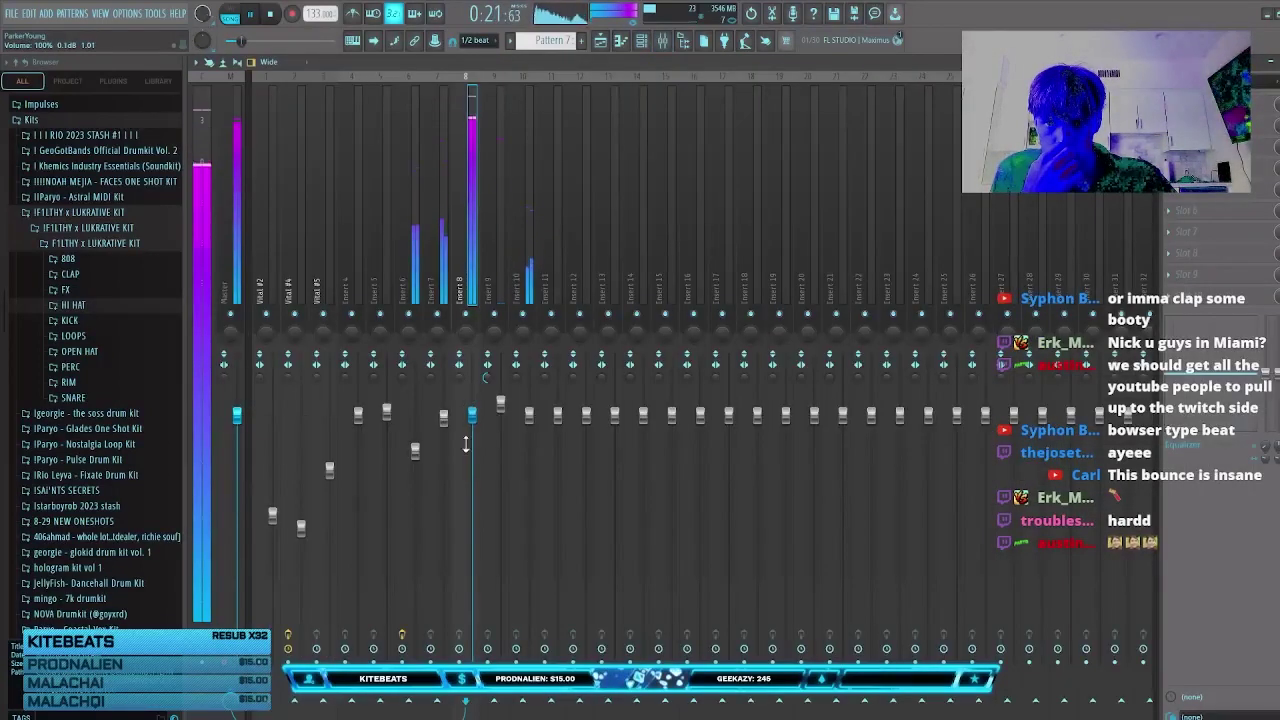
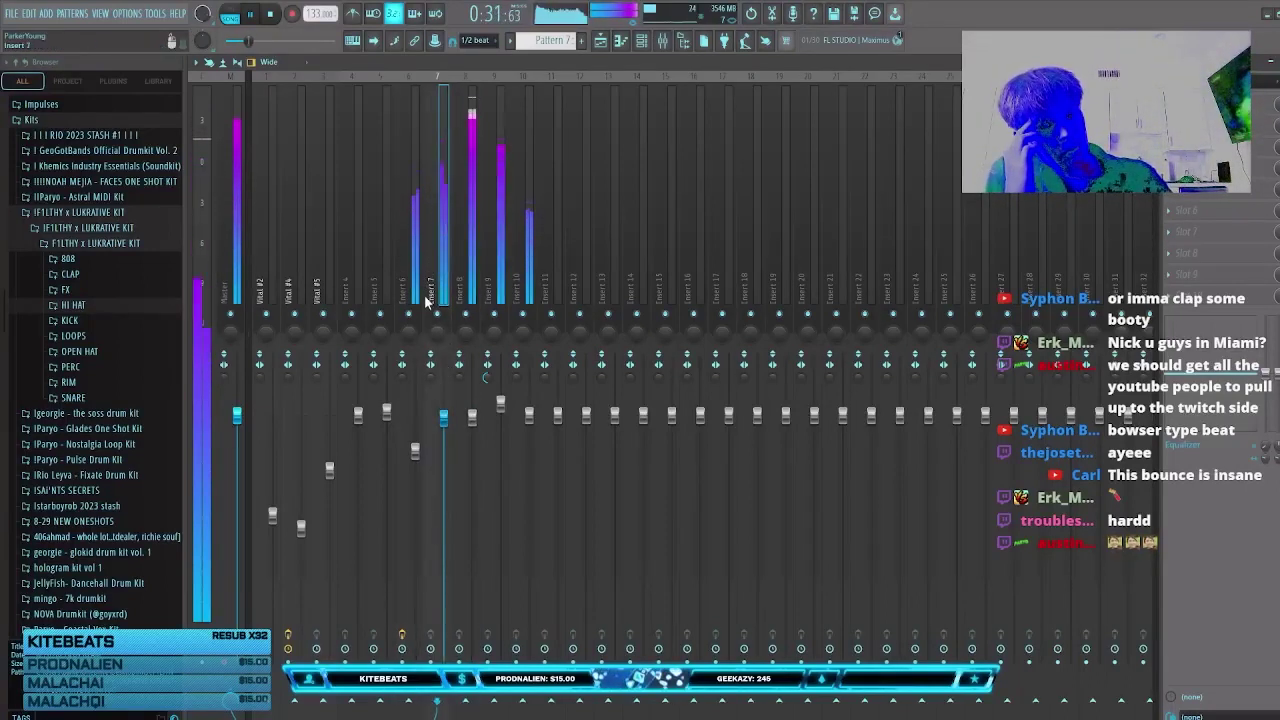
{"action": "left_click", "coordinate": [515, 285]}
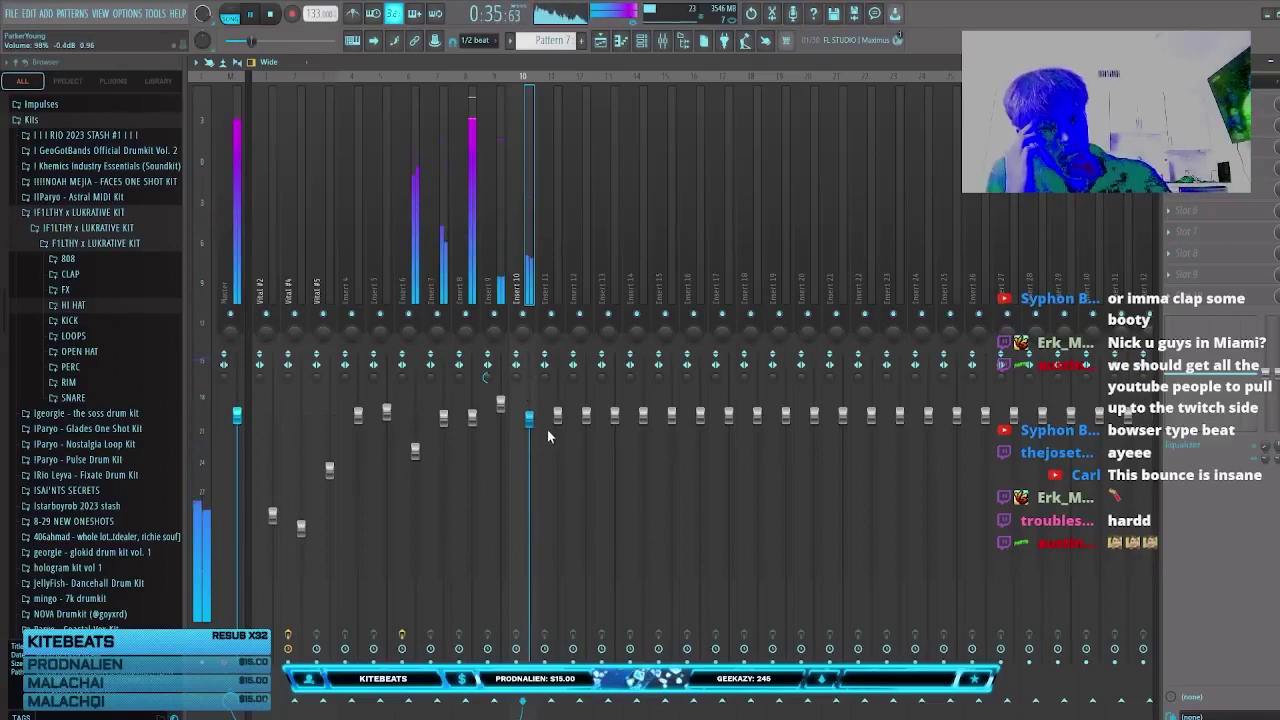
{"action": "key", "text": "F6"}
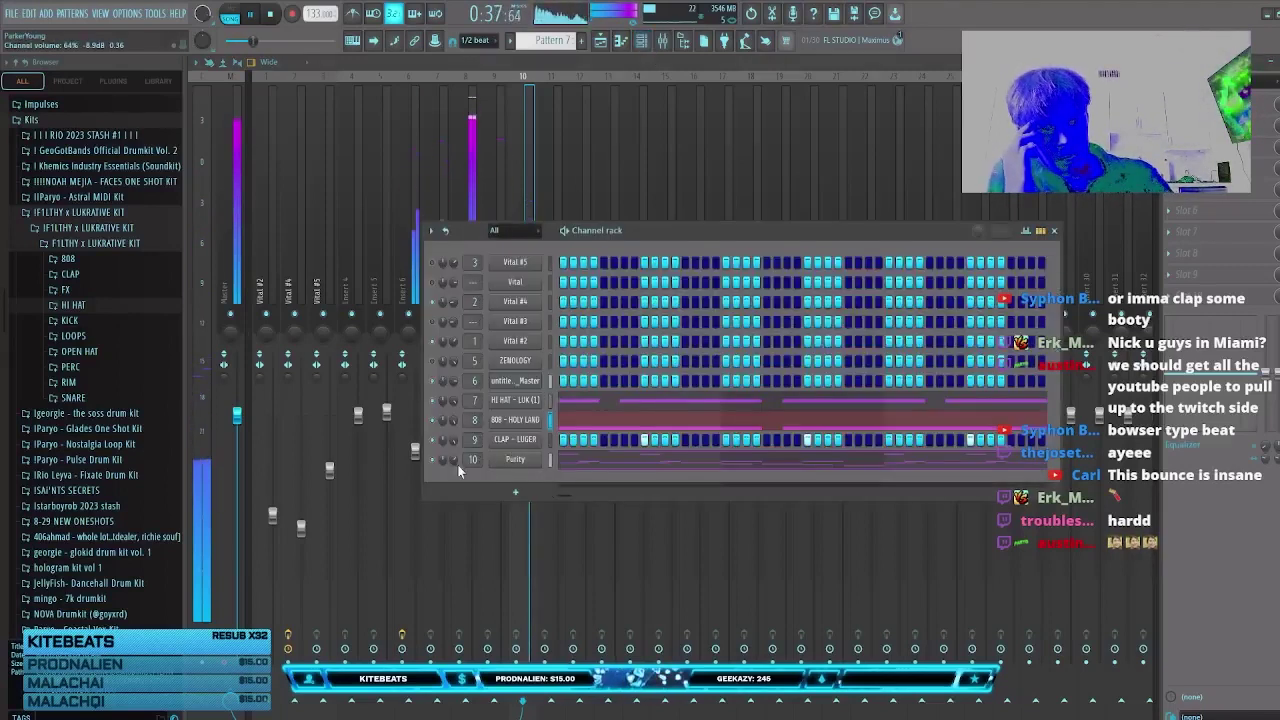
{"action": "key", "text": "F6"}
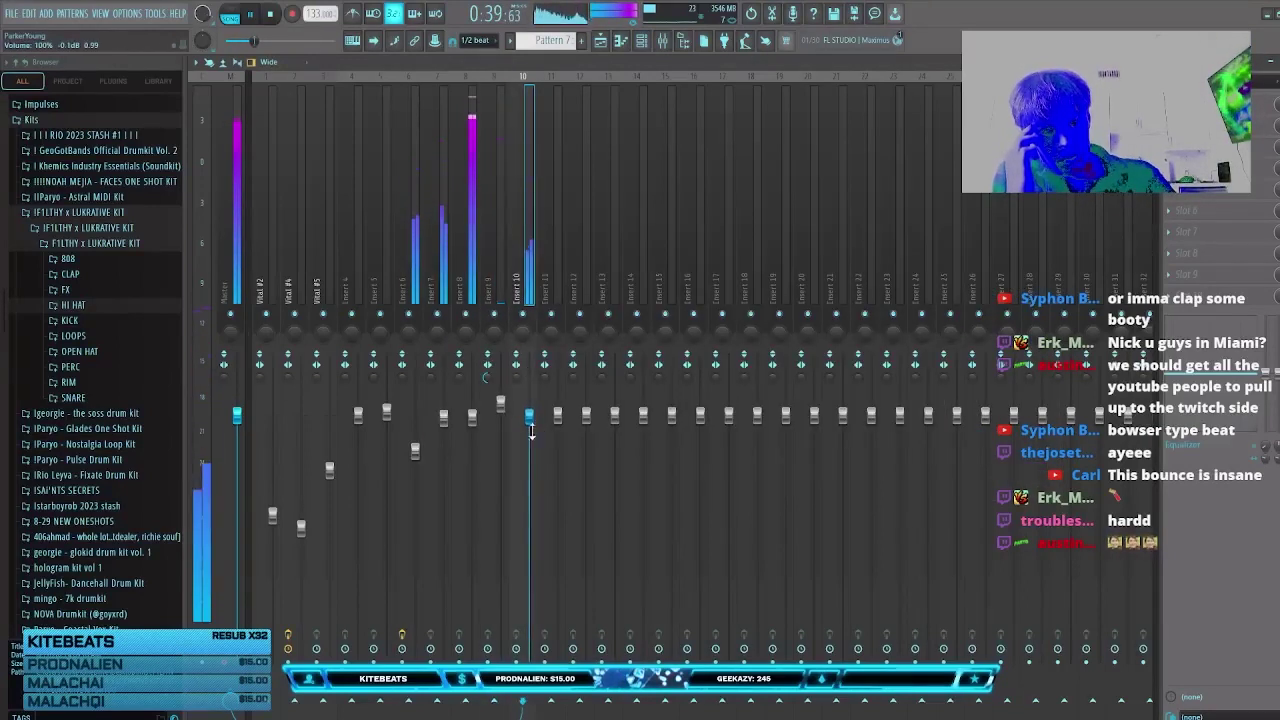
{"action": "left_click_drag", "start_coordinate": [534, 467], "coordinate": [535, 401]}
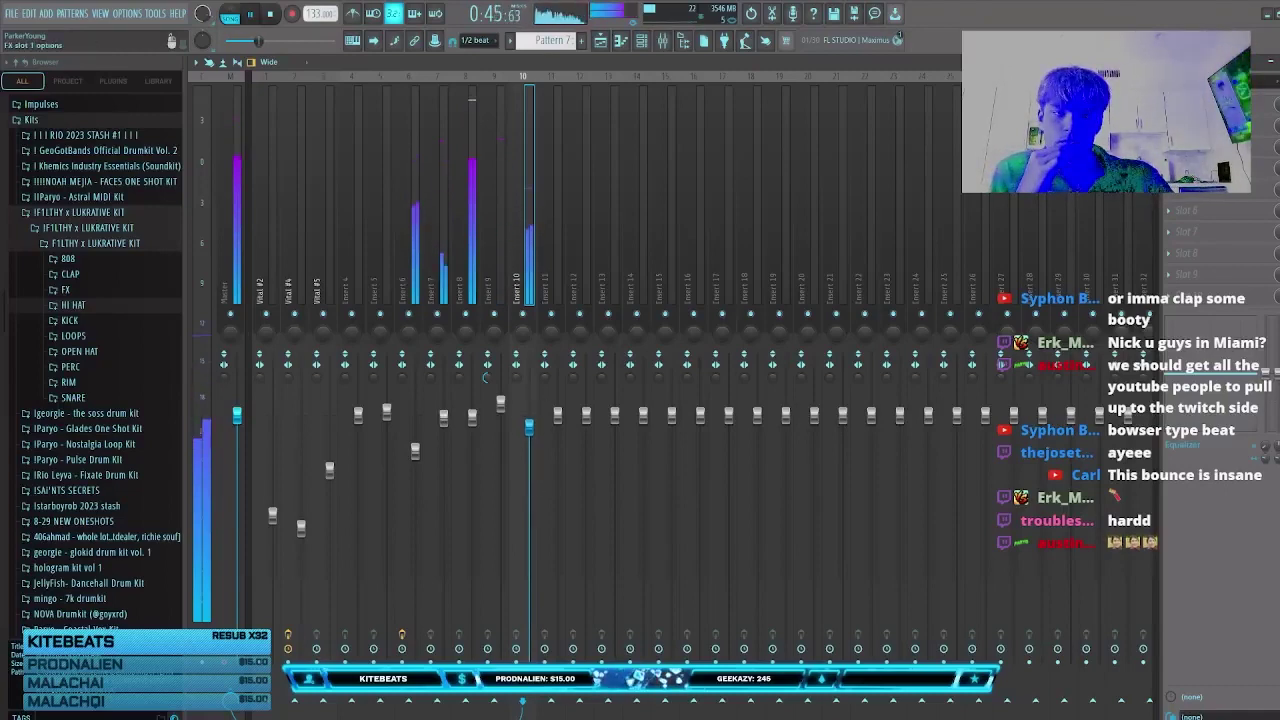
Step: Close the mixer, the piano roll and the melody clip's settings window to return to the playlist
{"action": "left_click", "coordinate": [1278, 62]}
{"action": "left_click", "coordinate": [663, 41]}
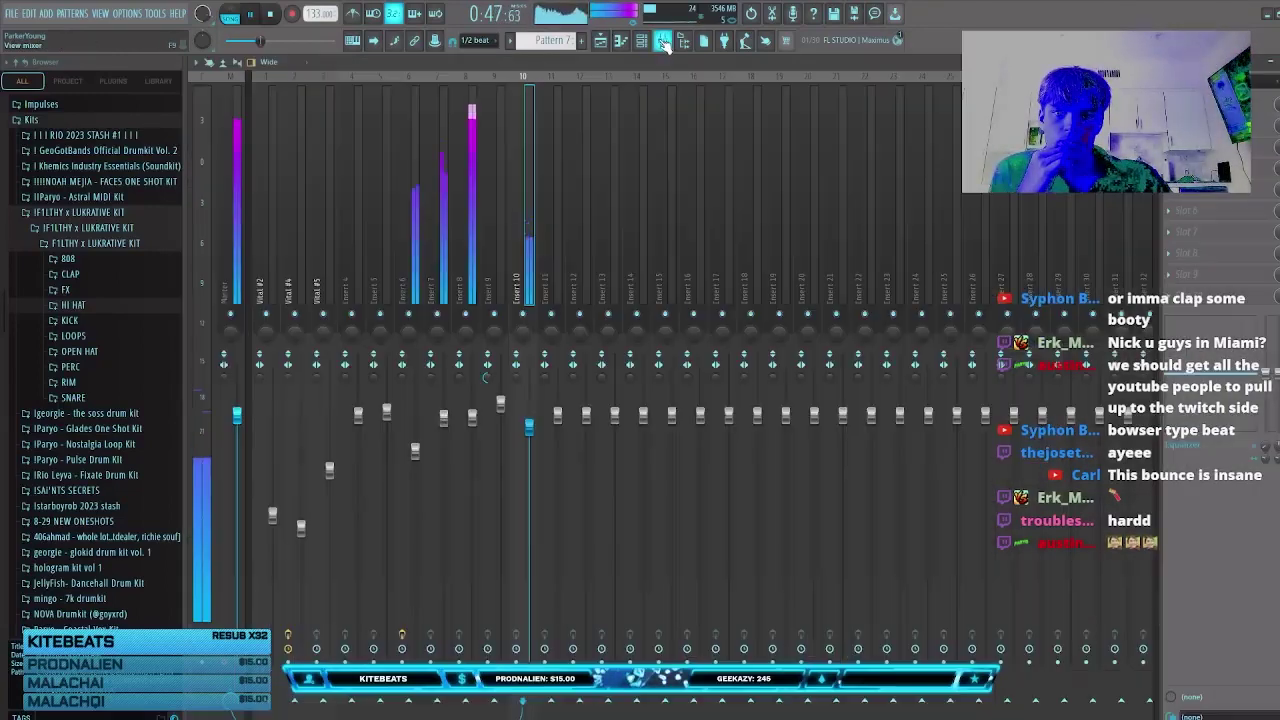
{"action": "left_click", "coordinate": [1278, 62]}
{"action": "left_click", "coordinate": [1278, 62]}
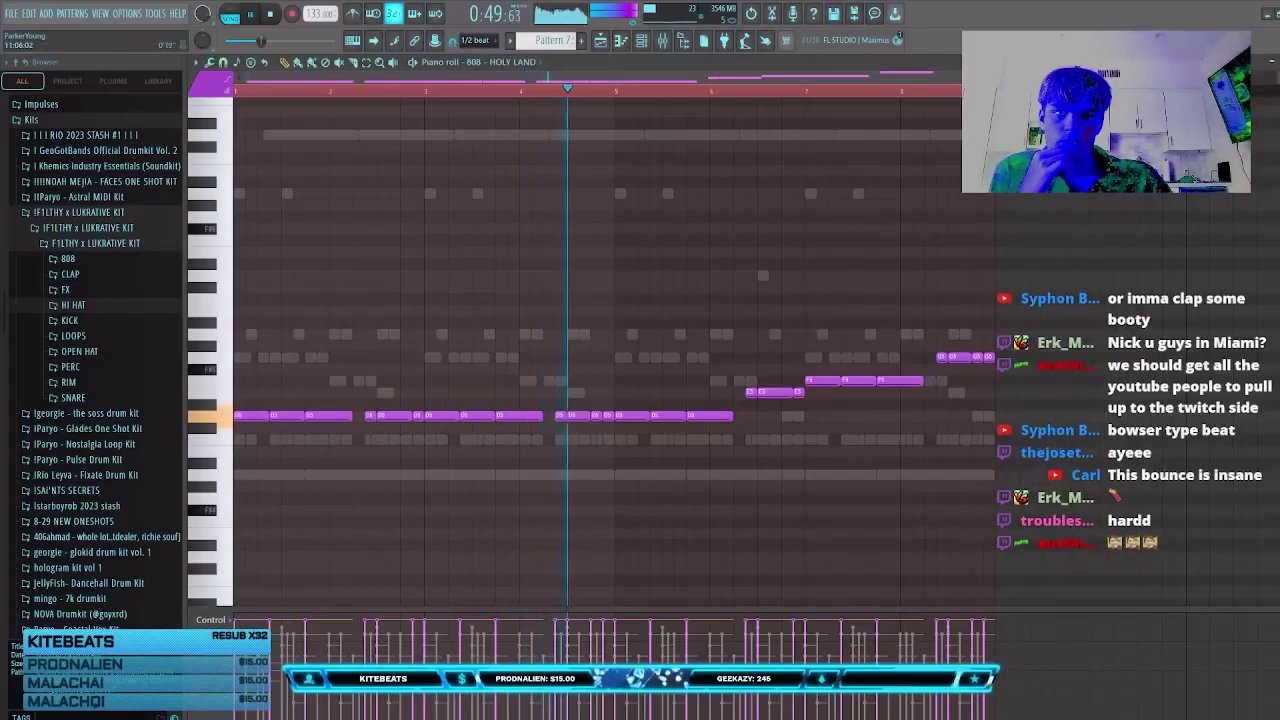
{"action": "left_click", "coordinate": [1278, 62]}
{"action": "left_click", "coordinate": [608, 180]}
Step: Preview samples in the OPEN HAT folder and add OPEN HAT - COOLER as a new channel
{"action": "left_click", "coordinate": [98, 352]}
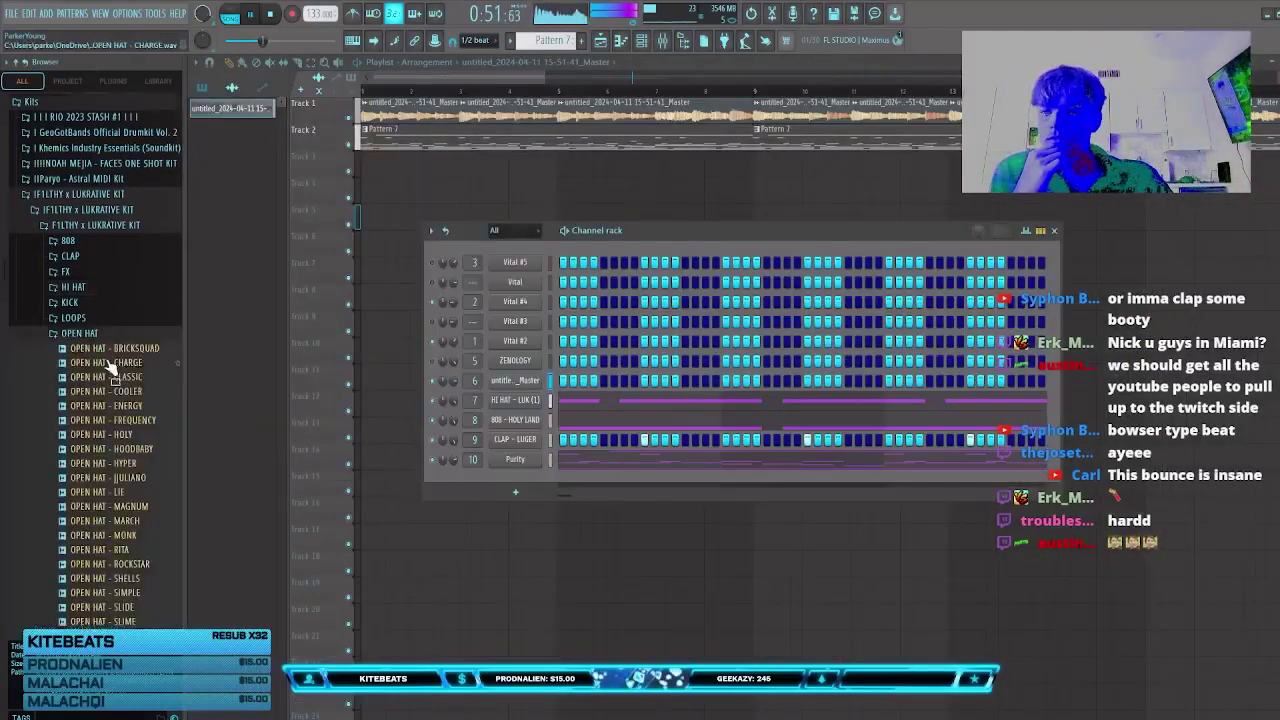
{"action": "left_click", "coordinate": [110, 371]}
{"action": "left_click", "coordinate": [120, 415]}
{"action": "left_click", "coordinate": [128, 378]}
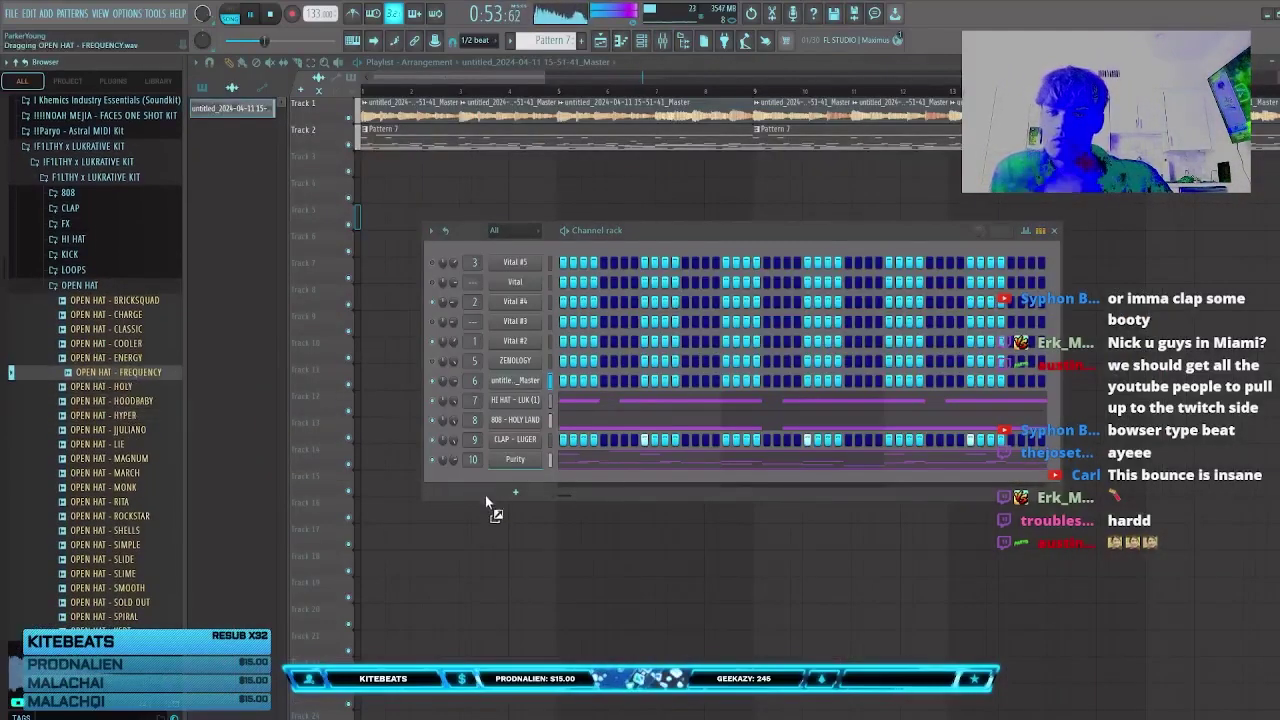
{"action": "left_click", "coordinate": [116, 357]}
{"action": "left_click_drag", "start_coordinate": [485, 495], "coordinate": [562, 490]}
{"action": "left_click", "coordinate": [115, 343]}
{"action": "left_click", "coordinate": [114, 329]}
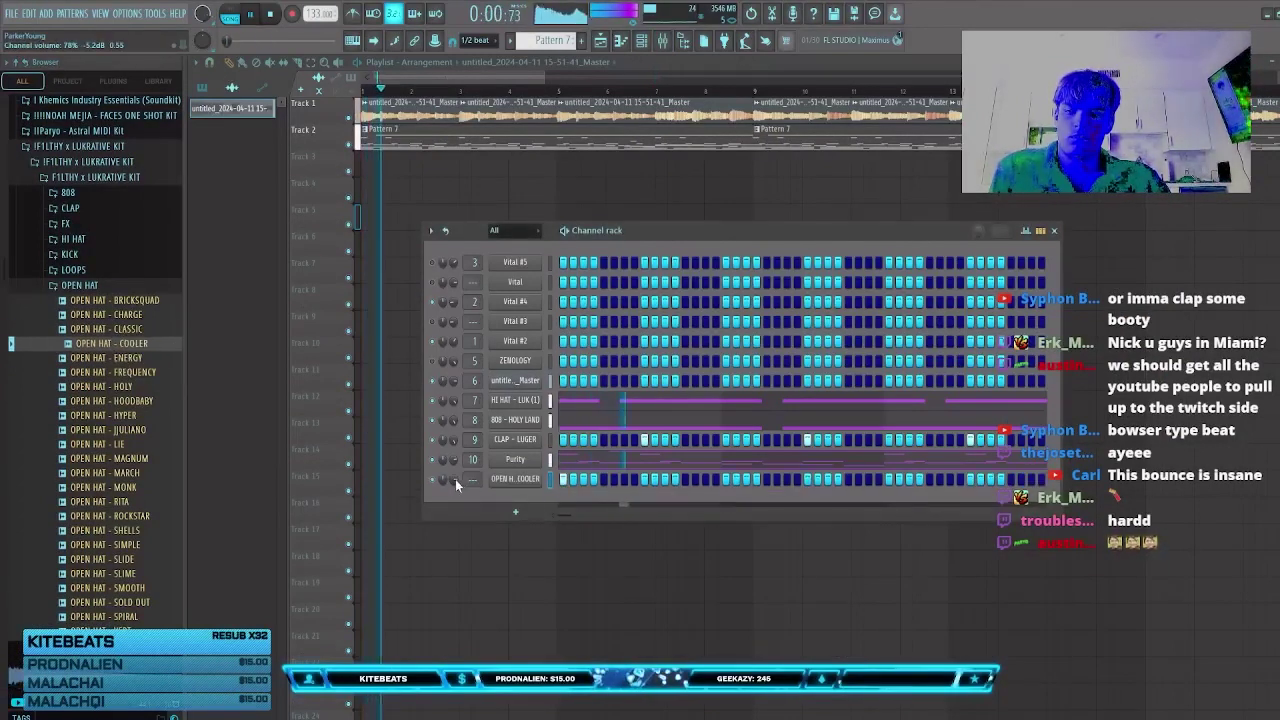
Step: Route the OPEN HAT - COOLER channel to mixer track 11 and restart playback
{"action": "key", "text": "space"}
{"action": "key", "text": "space"}
{"action": "key", "text": "ctrl+l"}
{"action": "key", "text": "space"}
{"action": "key", "text": "space"}
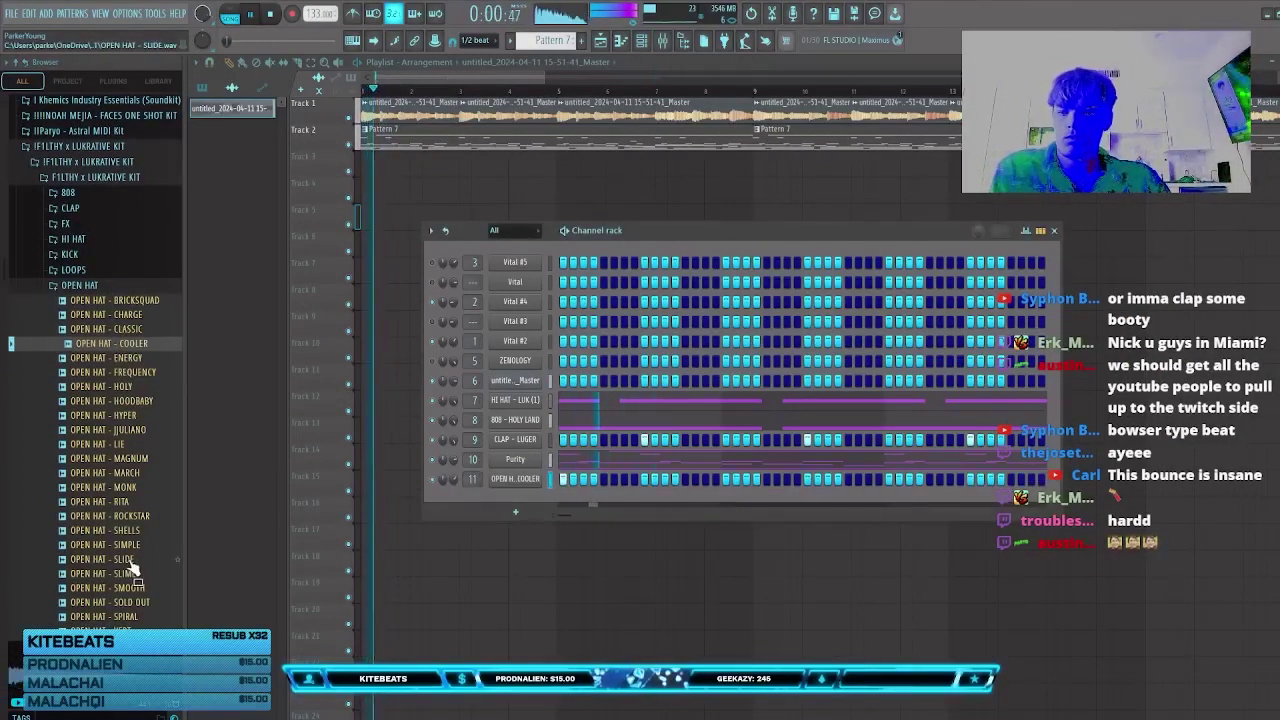
Step: Audition more open hat samples against the beat, from SLIDE and SPIRAL up through ROCKSTAR and MARCH to JJULIANO
{"action": "left_click", "coordinate": [105, 559]}
{"action": "scroll", "coordinate": [150, 559], "scroll_direction": "down", "scroll_amount": 5}
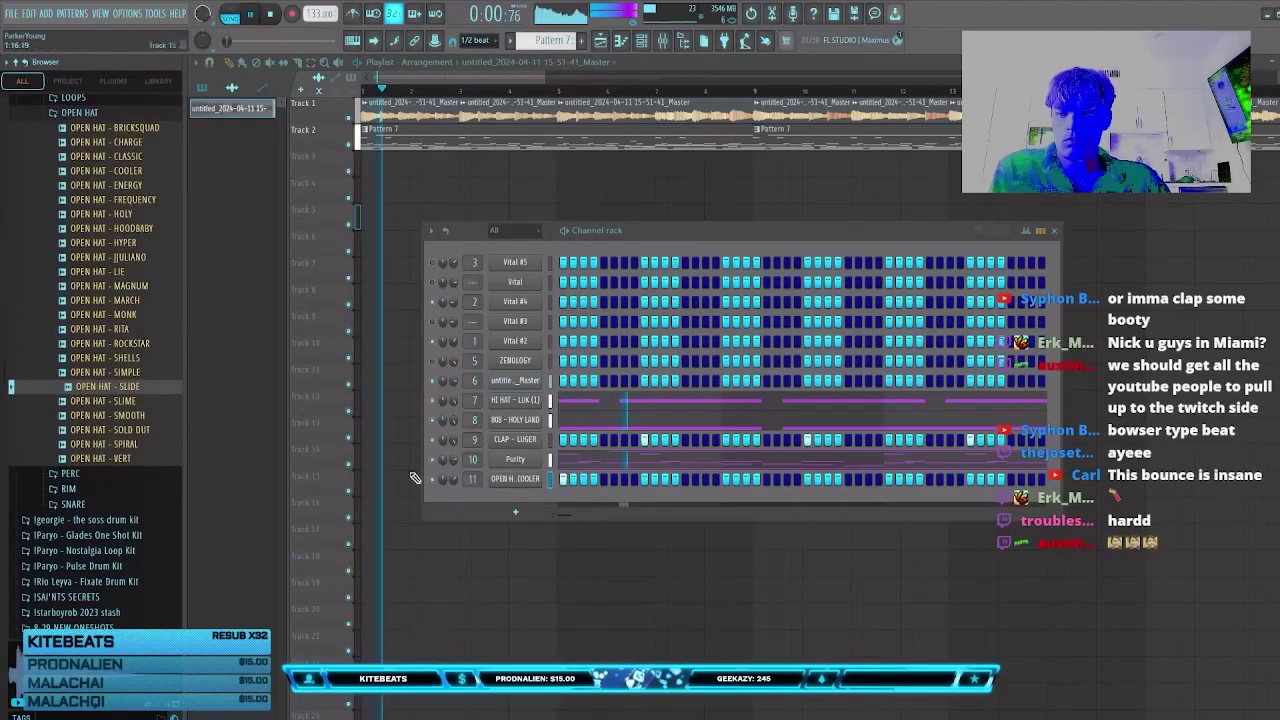
{"action": "left_click", "coordinate": [118, 444]}
{"action": "left_click", "coordinate": [116, 431]}
{"action": "left_click", "coordinate": [117, 418]}
{"action": "left_click", "coordinate": [118, 404]}
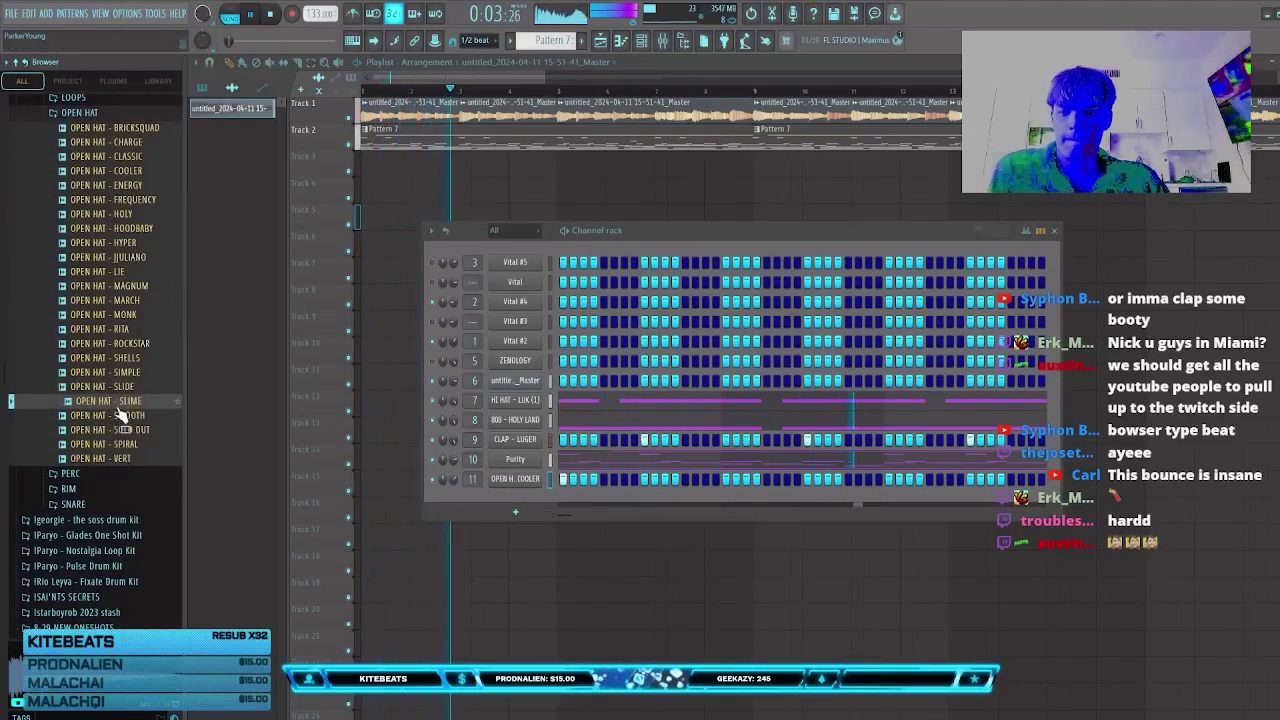
{"action": "left_click", "coordinate": [120, 375]}
{"action": "left_click", "coordinate": [120, 346]}
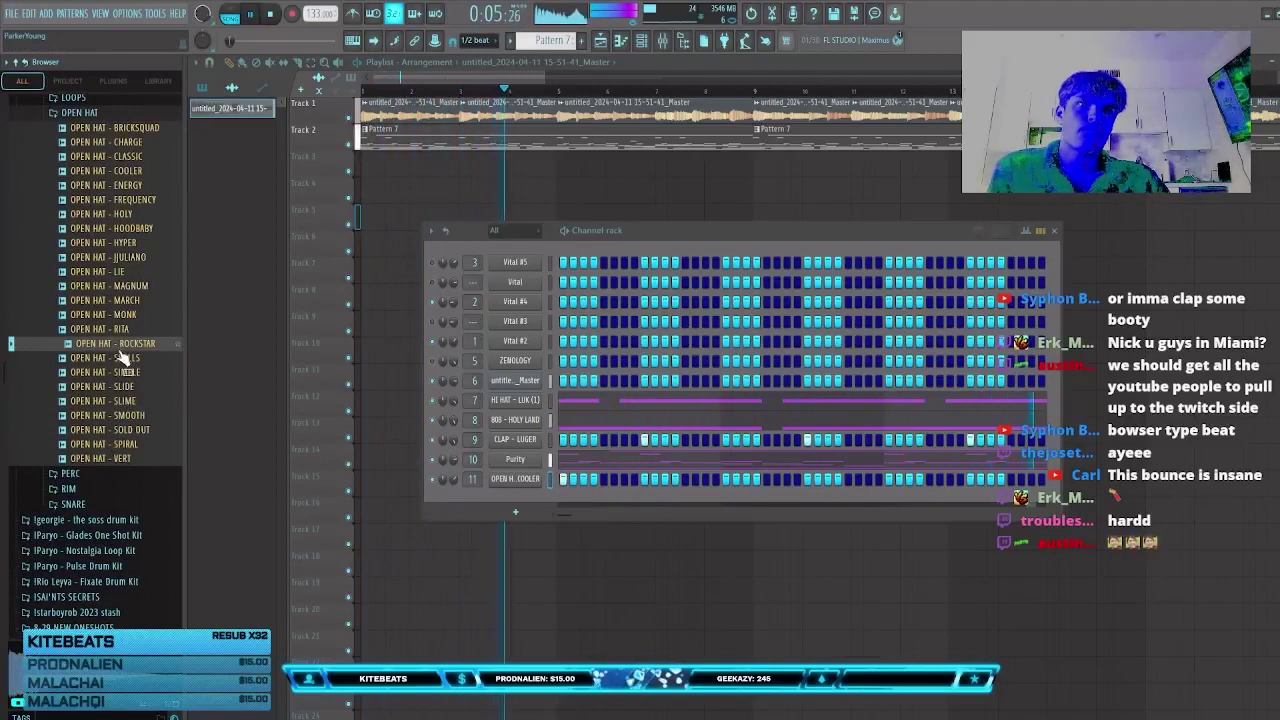
{"action": "left_click", "coordinate": [120, 329]}
{"action": "left_click", "coordinate": [120, 301]}
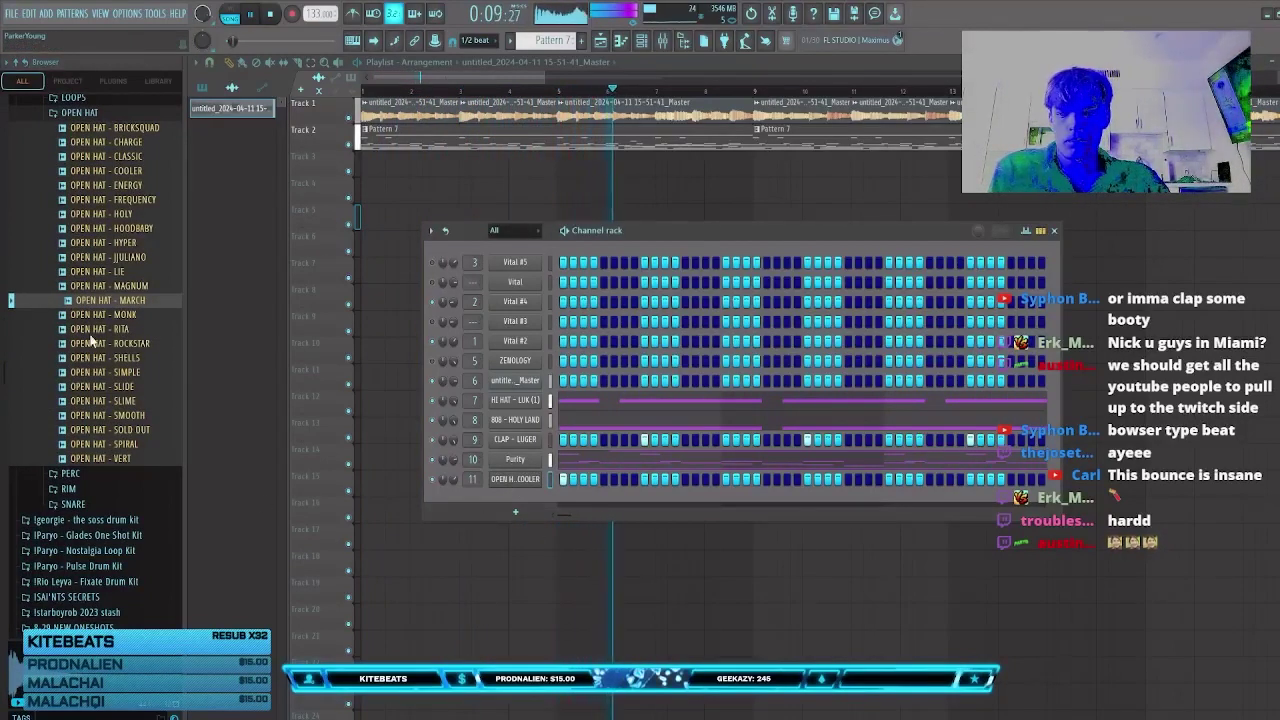
{"action": "left_click", "coordinate": [100, 286]}
{"action": "left_click", "coordinate": [102, 272]}
{"action": "left_click", "coordinate": [110, 258]}
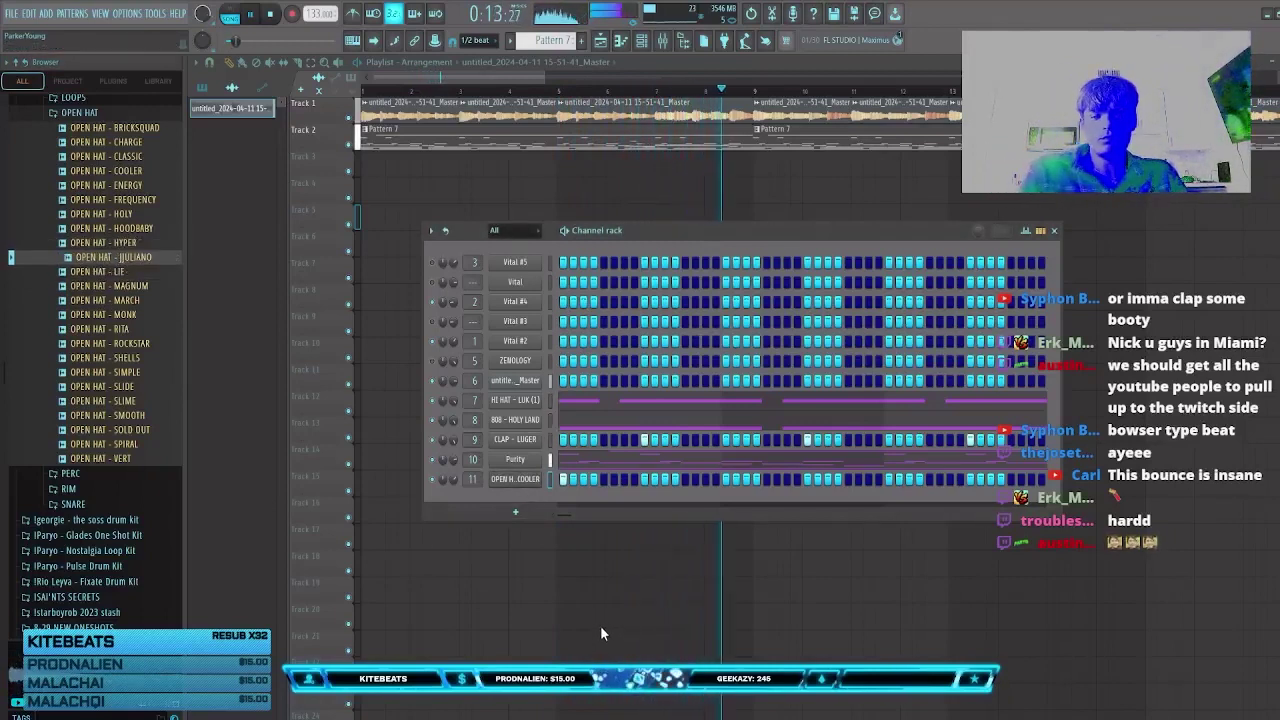
Step: Undo the added open hat channel, and preview OPEN HAT - CLASSIC while restarting playback
{"action": "key", "text": "ctrl+z"}
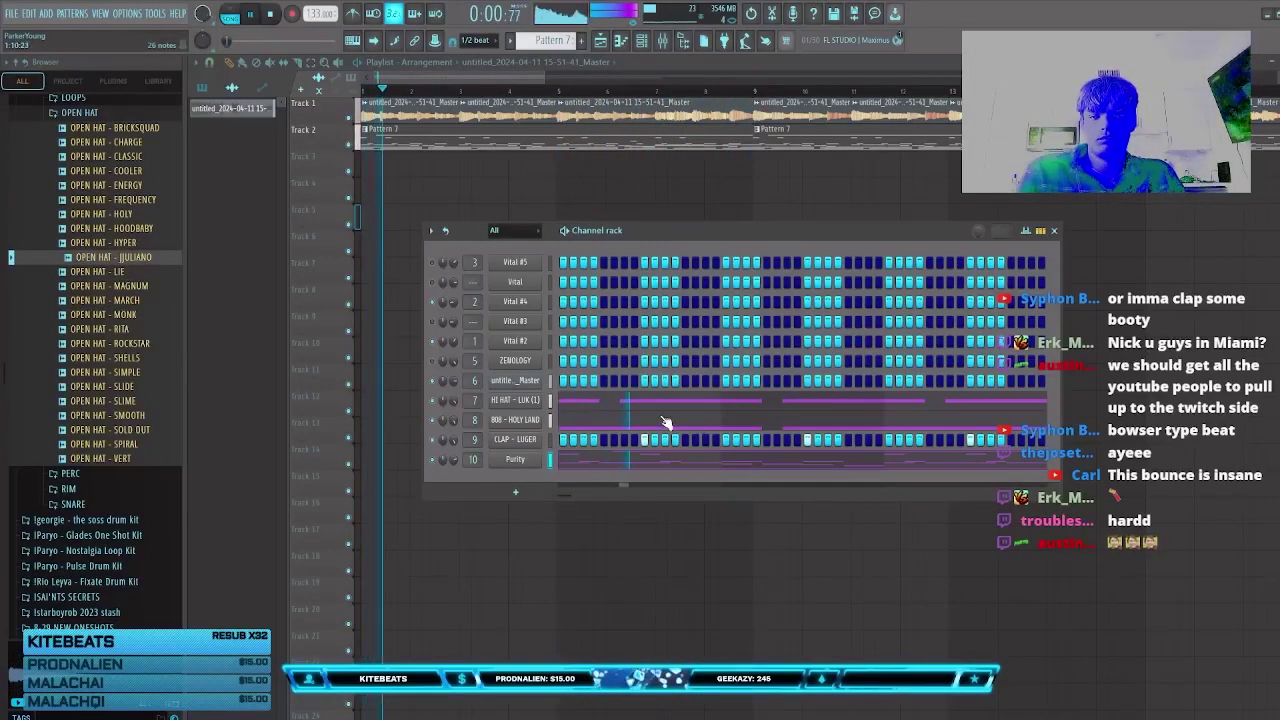
{"action": "left_click", "coordinate": [100, 157]}
{"action": "key", "text": "space"}
{"action": "key", "text": "space"}
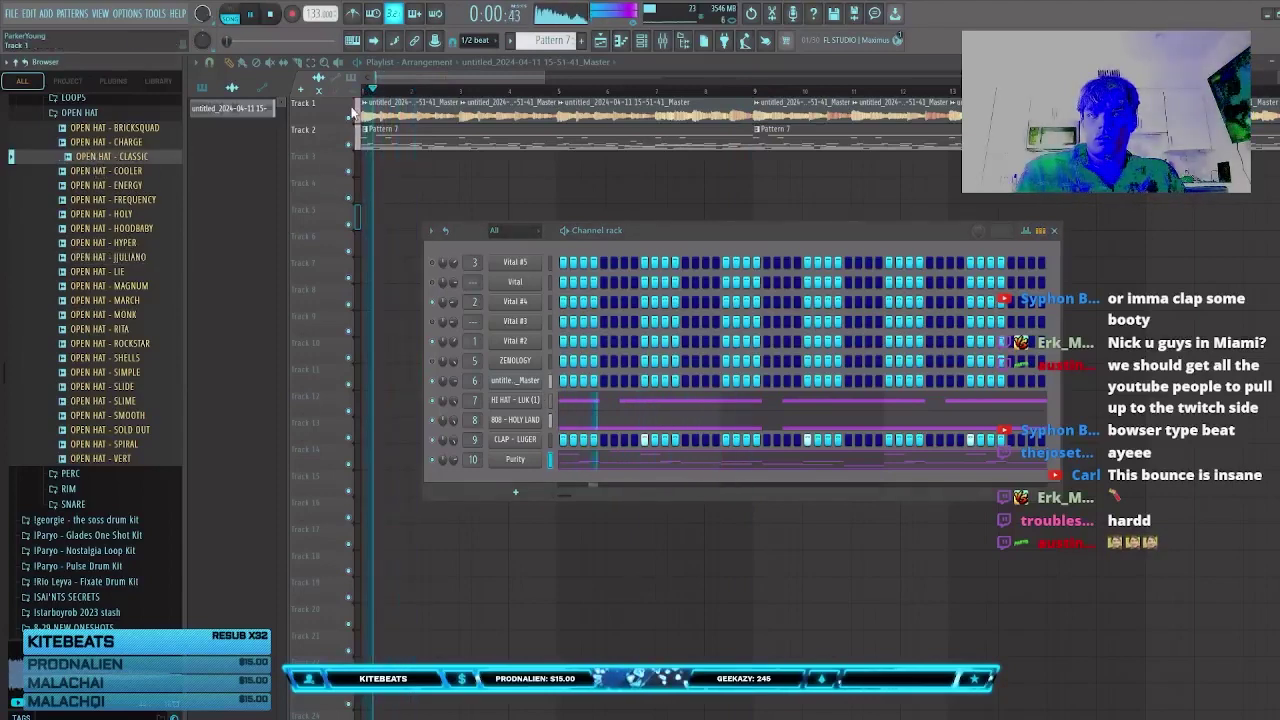
Step: Hide the channel rack, turn on the metronome and show the whole arrangement in the playlist
{"action": "key", "text": "F6"}
{"action": "scroll", "coordinate": [432, 95], "scroll_direction": "down", "scroll_amount": 6}
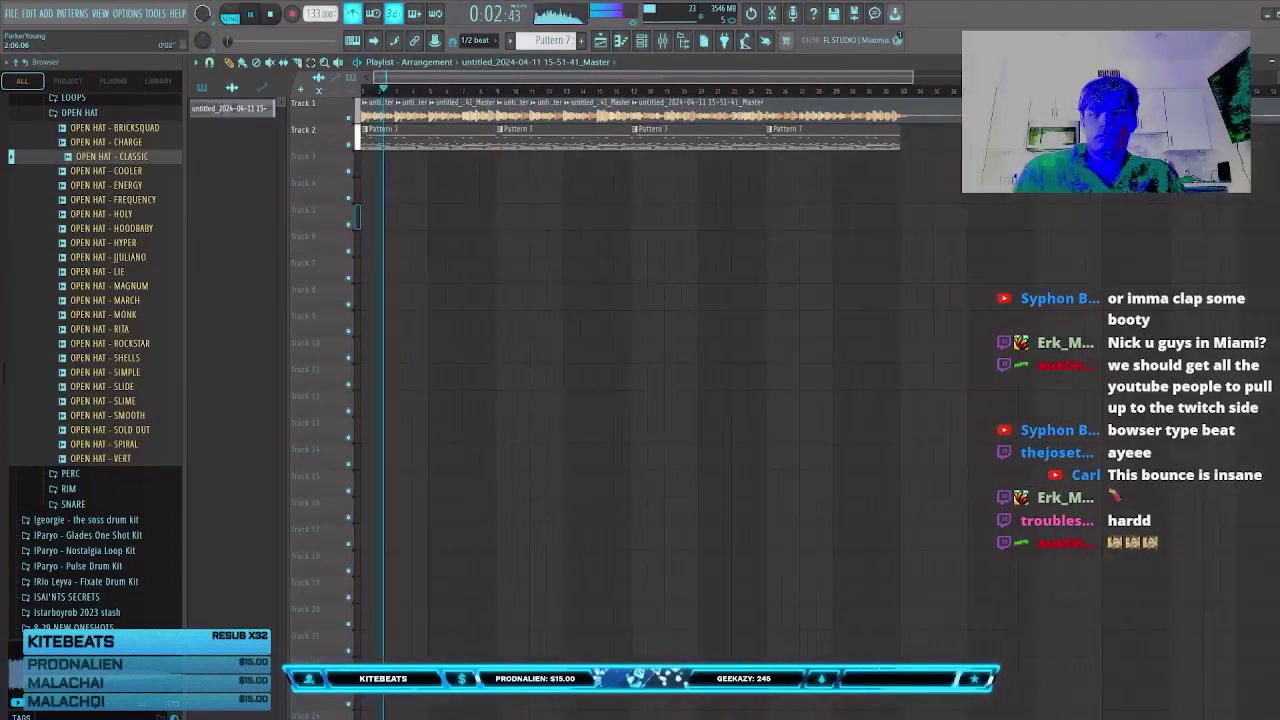
Step: Split Pattern 7 by channel, delete its clips from track 2 and restart playback
{"action": "scroll", "coordinate": [432, 98], "scroll_direction": "up", "scroll_amount": 1}
{"action": "left_click", "coordinate": [470, 209]}
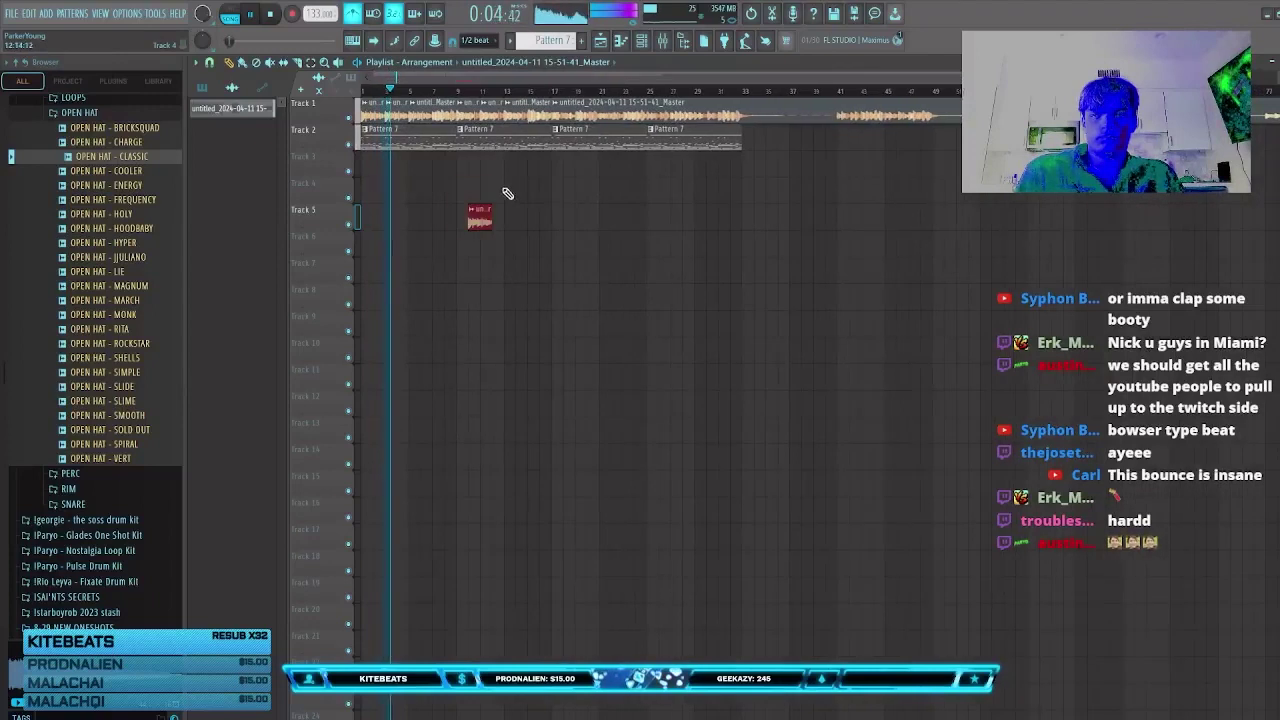
{"action": "right_click", "coordinate": [470, 210]}
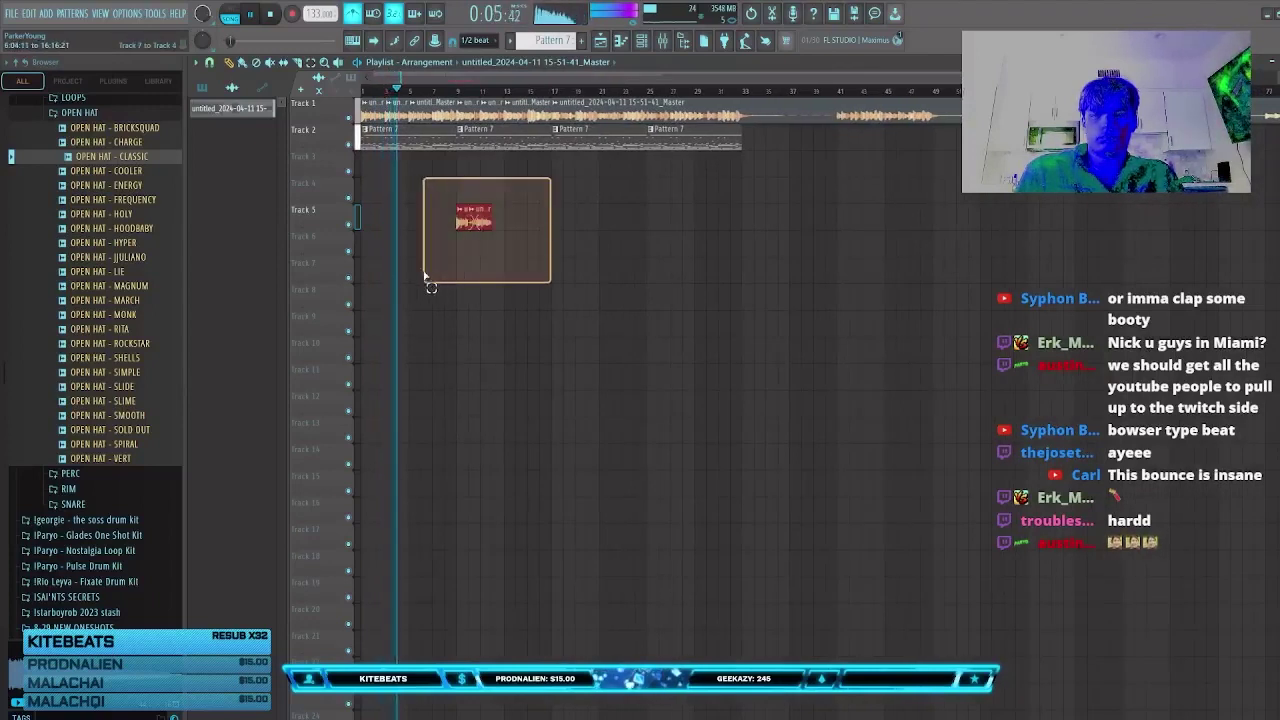
{"action": "left_click", "coordinate": [623, 234]}
{"action": "key", "text": "space"}
{"action": "left_click_drag", "start_coordinate": [762, 224], "coordinate": [392, 136]}
{"action": "key", "text": "Delete"}
{"action": "key", "text": "space"}
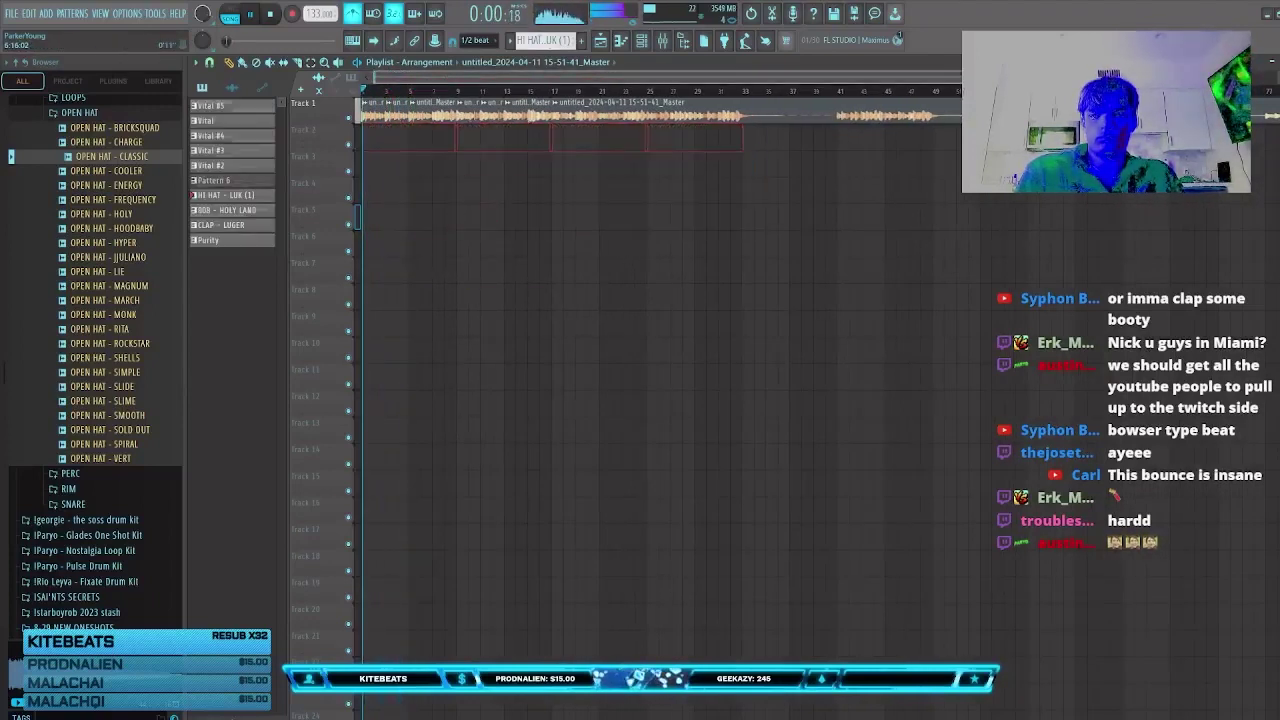
Step: Move the melody audio after bar 9 to bar 17 and fill the gap with a duplicate of the first eight bars
{"action": "scroll", "coordinate": [372, 92], "scroll_direction": "up", "scroll_amount": 1}
{"action": "scroll", "coordinate": [598, 116], "scroll_direction": "down", "scroll_amount": 4}
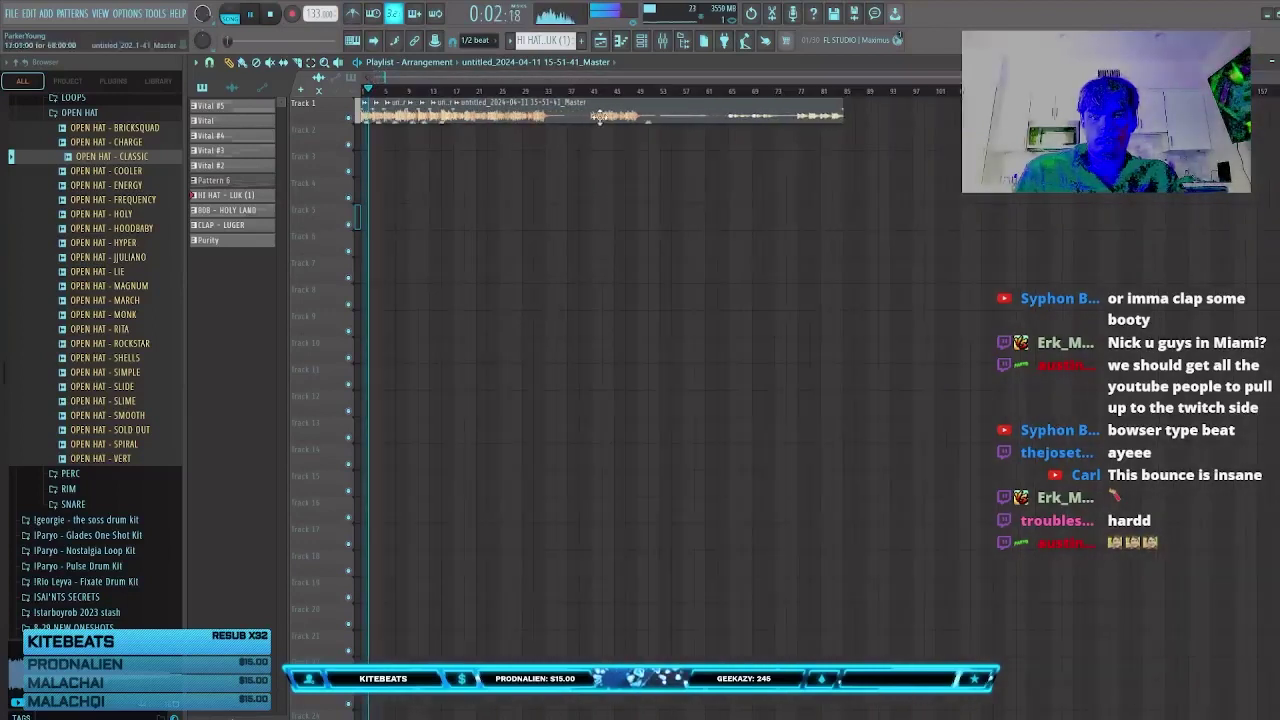
{"action": "left_click_drag", "start_coordinate": [937, 223], "coordinate": [408, 100]}
{"action": "scroll", "coordinate": [453, 93], "scroll_direction": "up", "scroll_amount": 5}
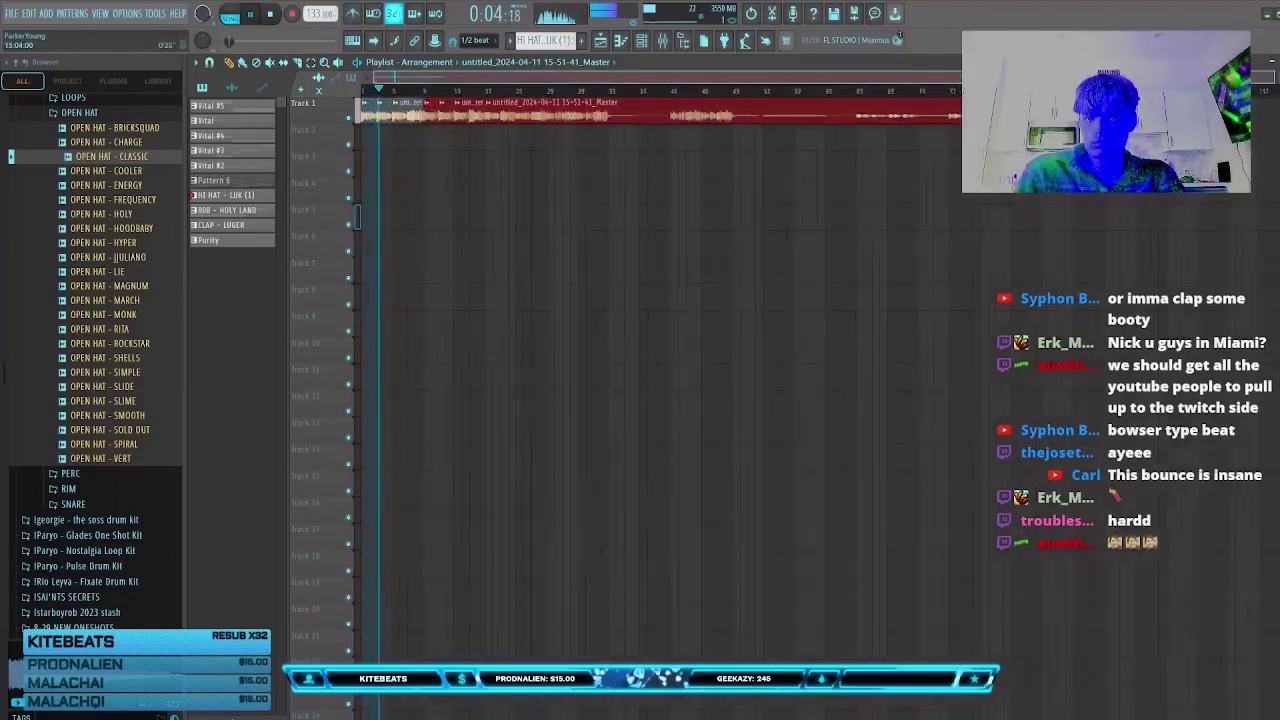
{"action": "left_click_drag", "start_coordinate": [786, 121], "coordinate": [934, 126]}
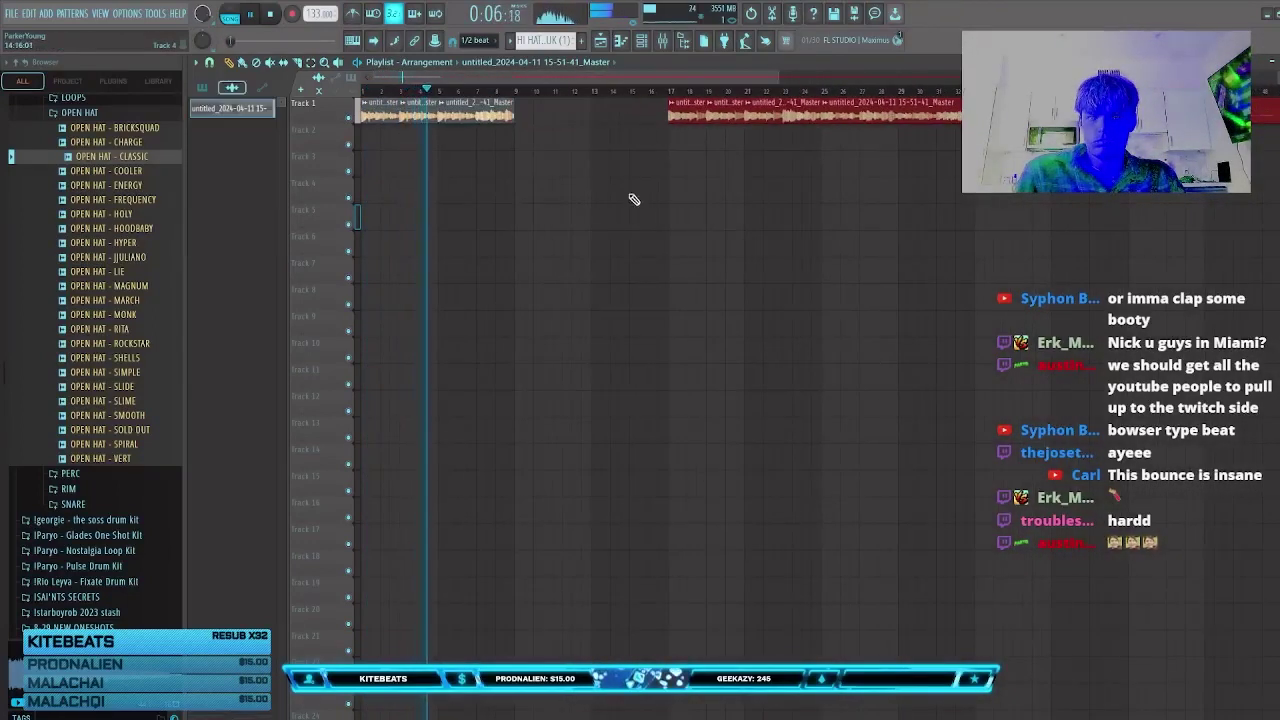
{"action": "left_click_drag", "start_coordinate": [627, 200], "coordinate": [380, 112]}
{"action": "key", "text": "ctrl+b"}
{"action": "left_click_drag", "start_coordinate": [568, 227], "coordinate": [601, 215]}
Step: Place the HI HAT - LUK (1), 808 - HOLY LAND, CLAP - LUGER and Purity patterns at bar 9 on tracks 2 to 5
{"action": "left_click", "coordinate": [203, 88]}
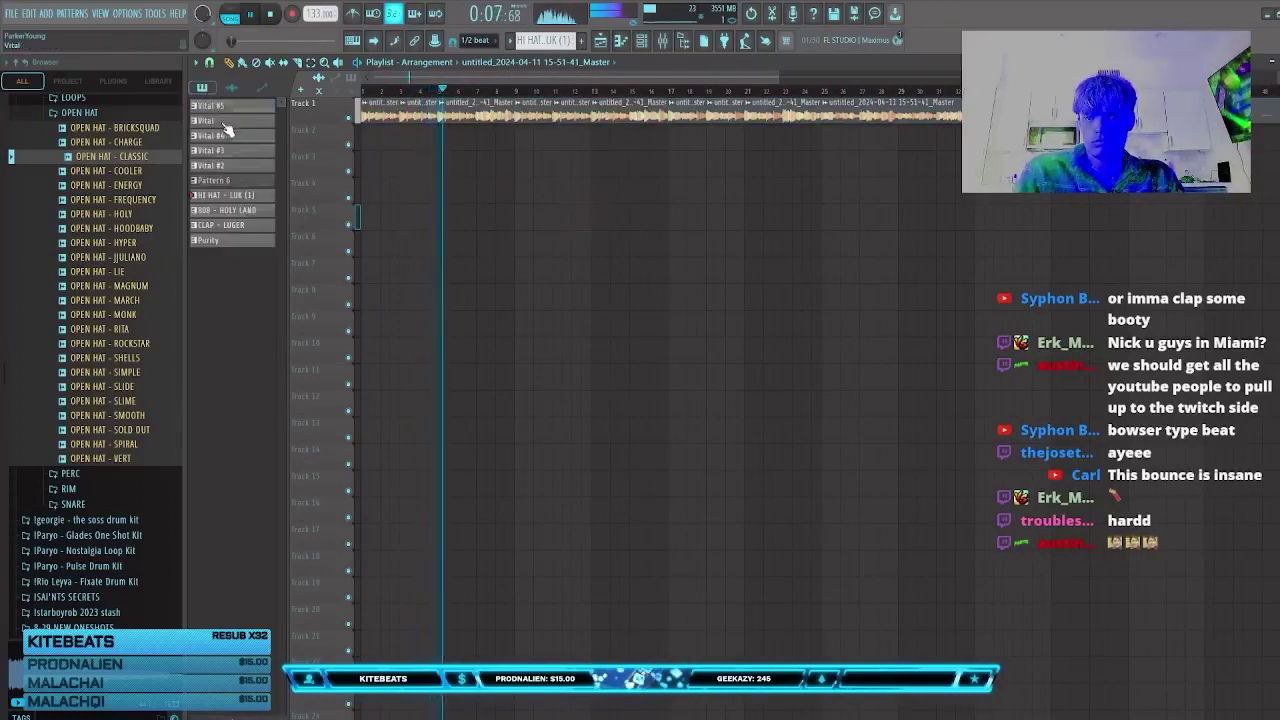
{"action": "left_click", "coordinate": [219, 181]}
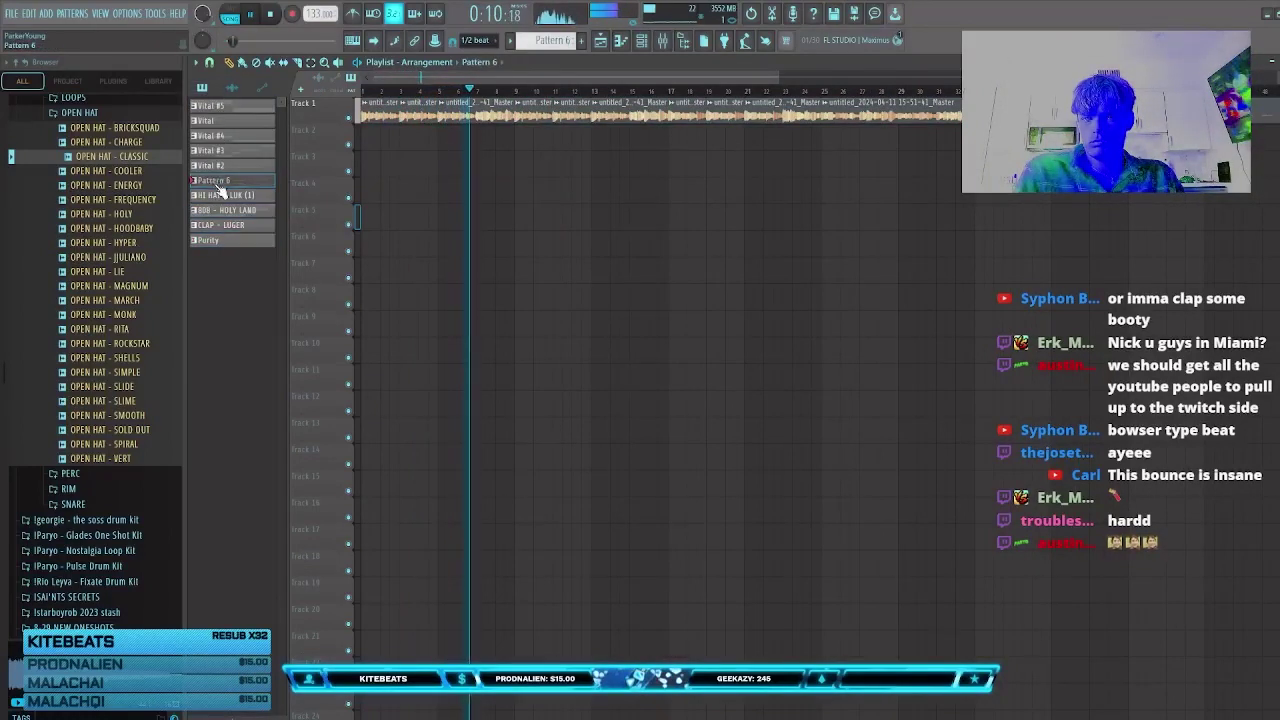
{"action": "left_click", "coordinate": [210, 240]}
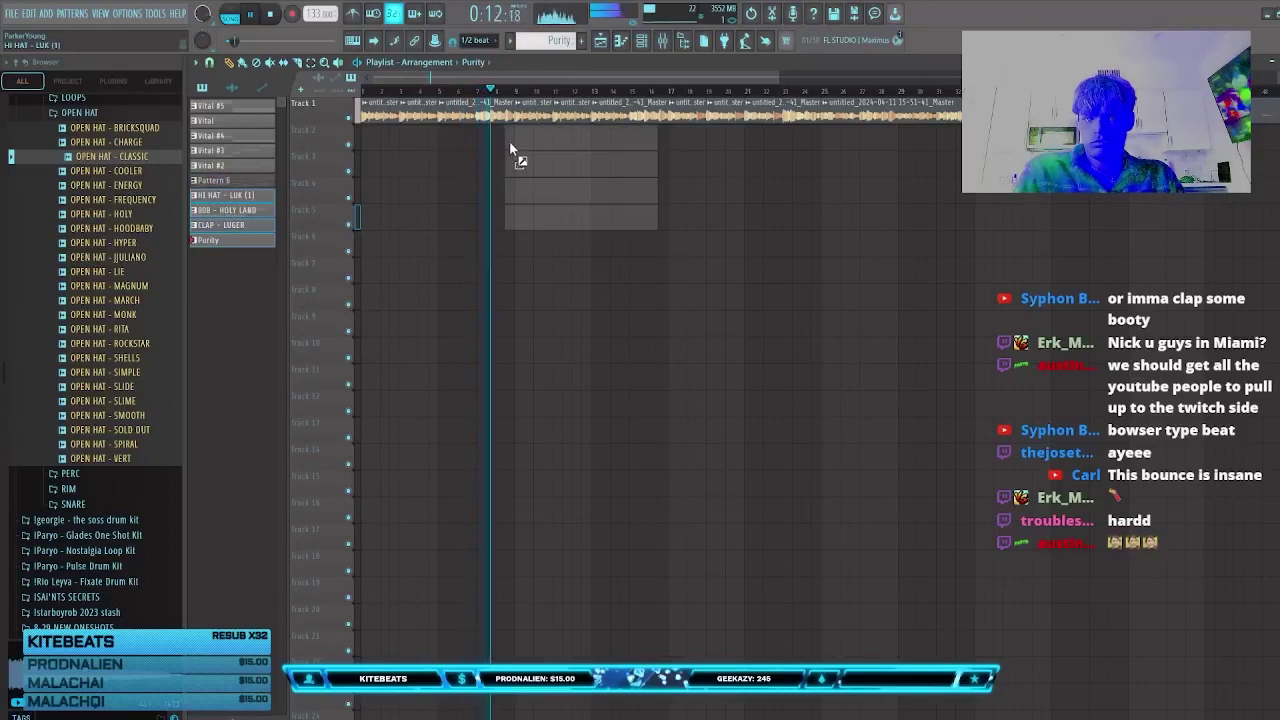
{"action": "left_click_drag", "start_coordinate": [510, 148], "coordinate": [518, 142]}
Step: Try adding Pattern 6 at bar 9 on track 6 and replay that section
{"action": "left_click", "coordinate": [234, 181]}
{"action": "left_click", "coordinate": [522, 248]}
{"action": "left_click", "coordinate": [618, 302]}
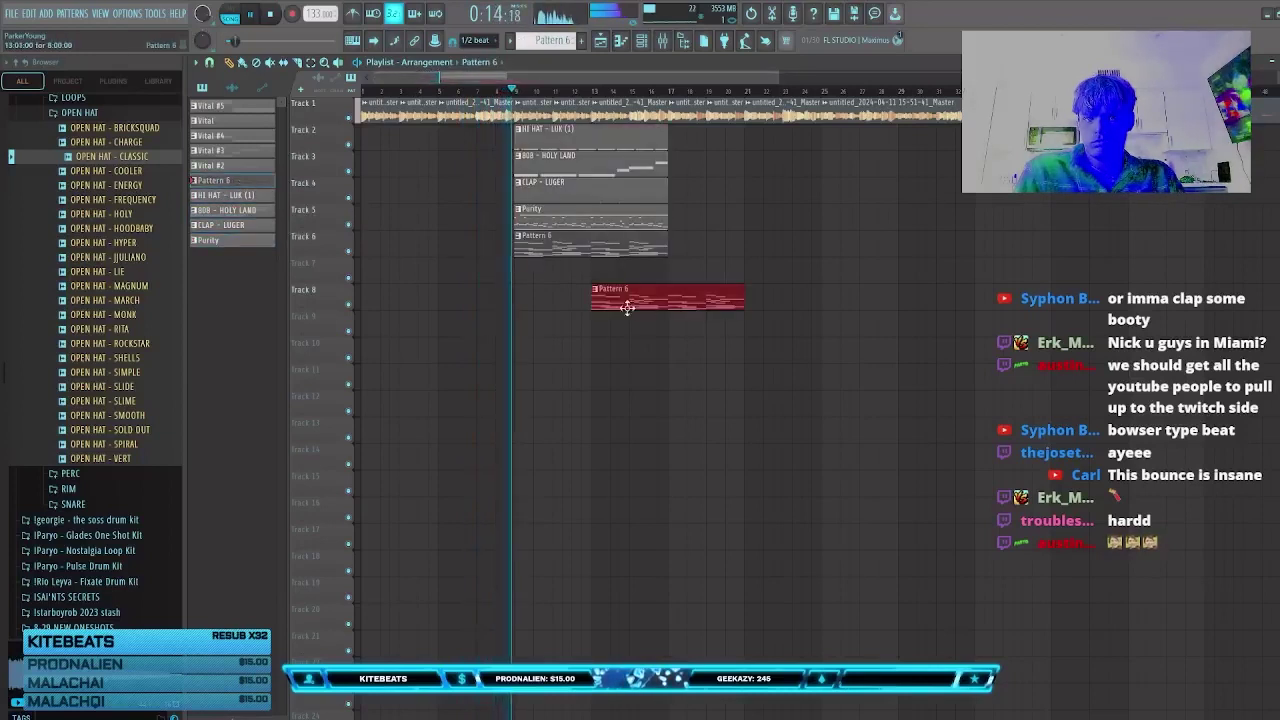
{"action": "right_click", "coordinate": [627, 305]}
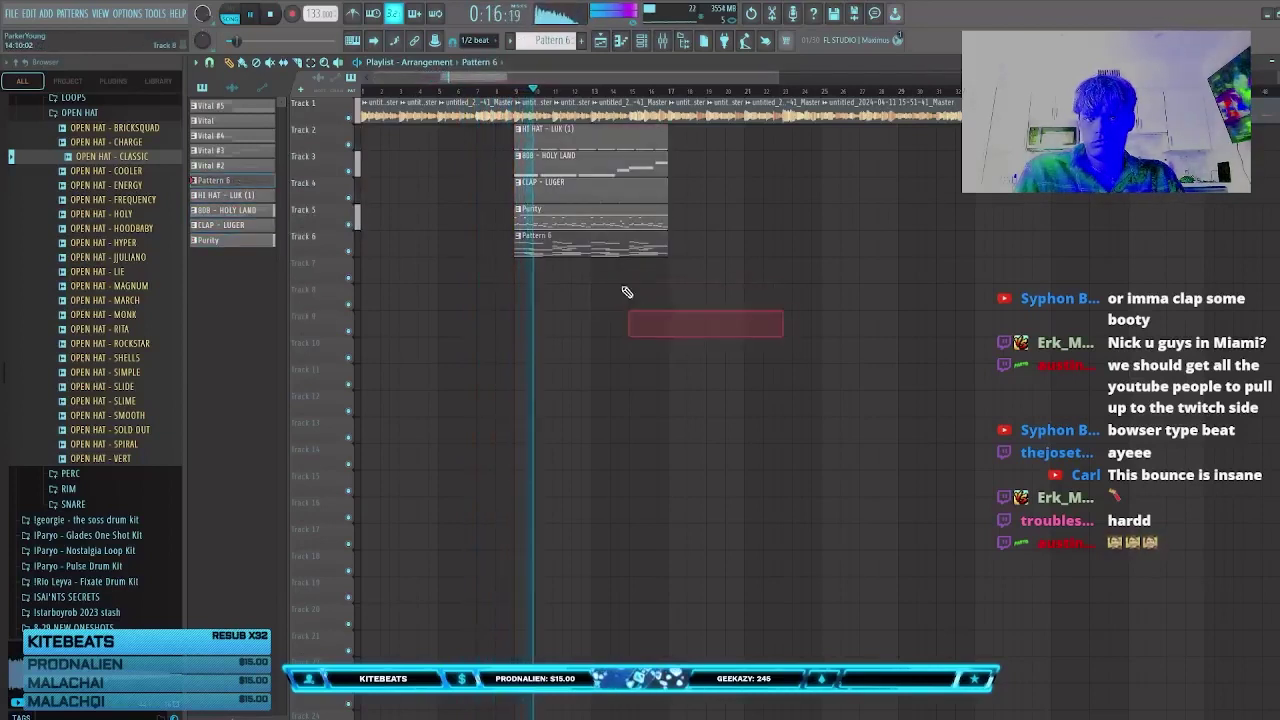
{"action": "key", "text": "F6"}
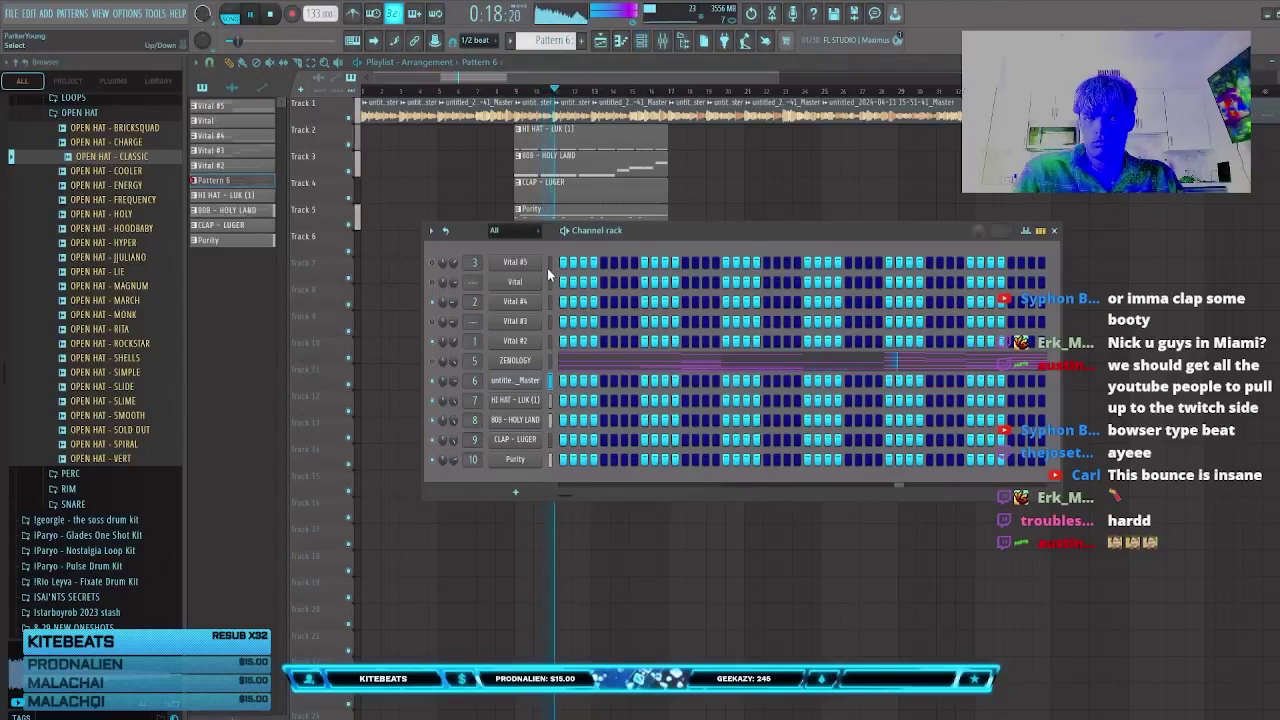
{"action": "key", "text": "F6"}
{"action": "left_click", "coordinate": [520, 92]}
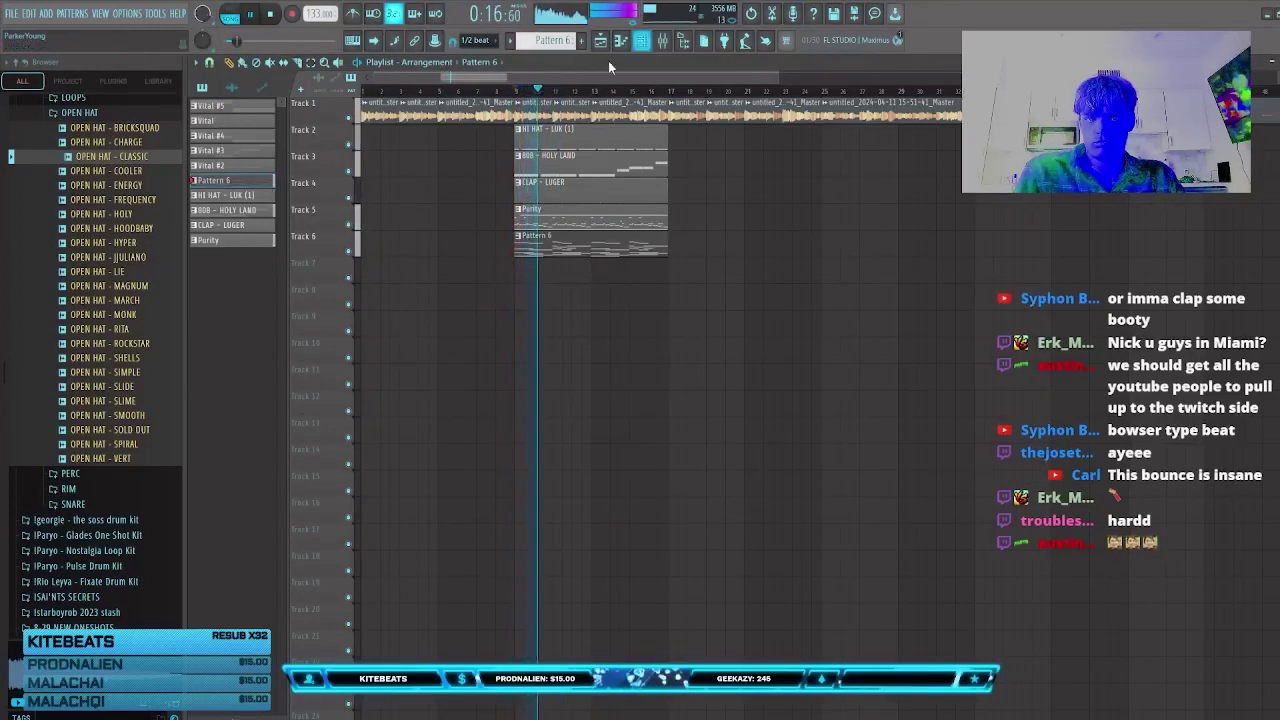
Step: Remove the Pattern 6 clip from track 6 and duplicate the hi-hat, 808, clap and Purity clips to bar 17
{"action": "left_click_drag", "start_coordinate": [524, 251], "coordinate": [733, 357]}
{"action": "right_click", "coordinate": [731, 358]}
{"action": "scroll", "coordinate": [655, 350], "scroll_direction": "down", "scroll_amount": 2}
{"action": "left_click", "coordinate": [604, 326]}
{"action": "left_click_drag", "start_coordinate": [619, 326], "coordinate": [432, 150]}
{"action": "right_click", "coordinate": [603, 316]}
{"action": "right_click", "coordinate": [571, 303]}
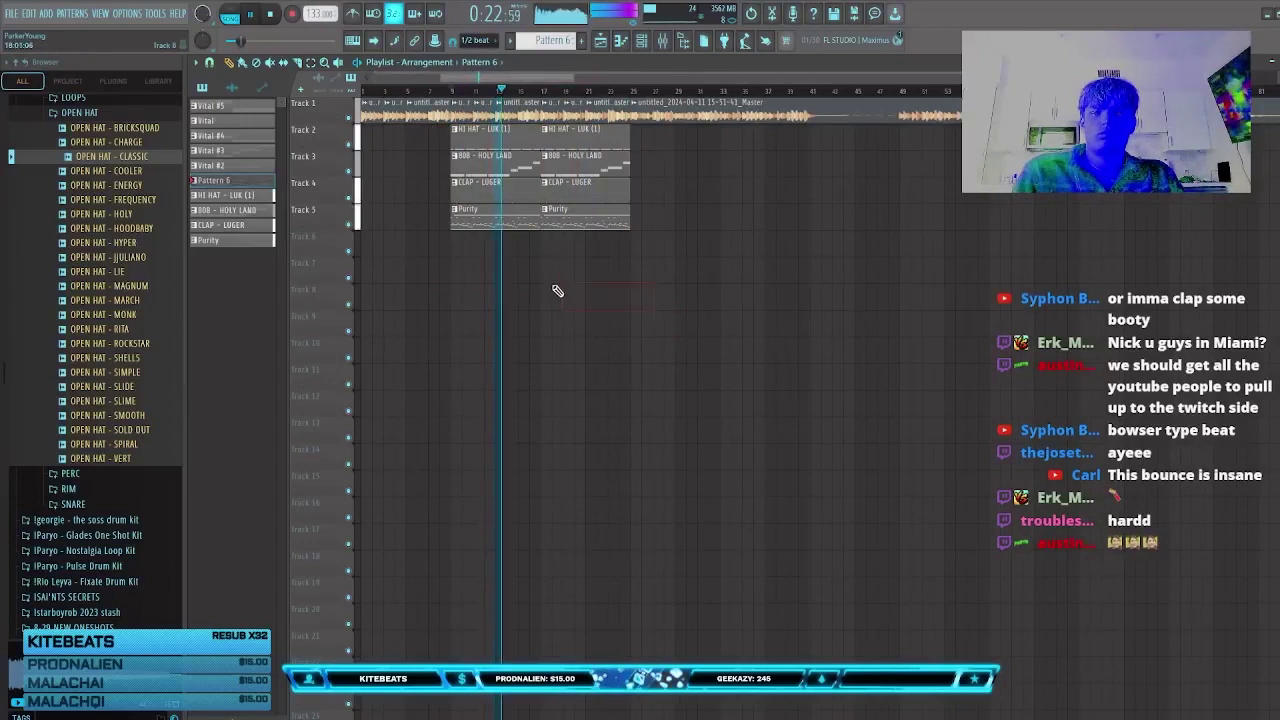
Step: Duplicate both sets of hi-hat, 808, clap and Purity clips to bar 25 and clear the stray Pattern 6 clips
{"action": "scroll", "coordinate": [534, 287], "scroll_direction": "down", "scroll_amount": 1}
{"action": "scroll", "coordinate": [512, 100], "scroll_direction": "up", "scroll_amount": 1}
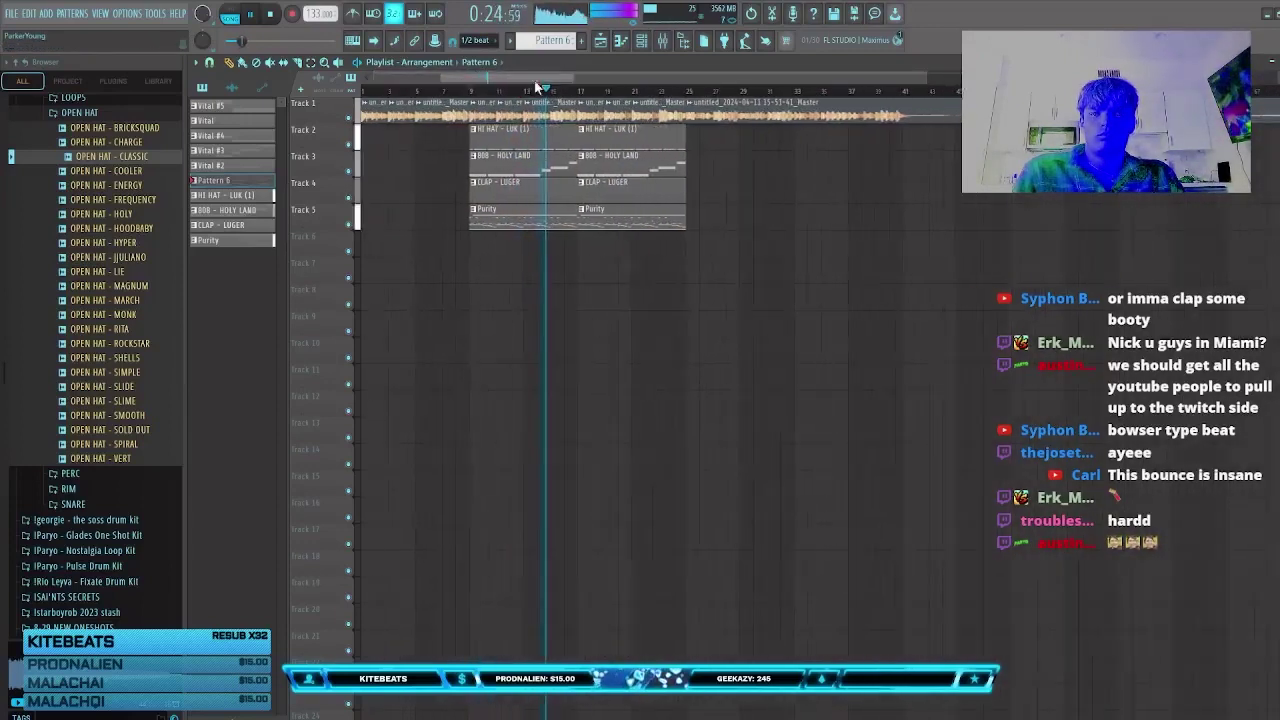
{"action": "left_click_drag", "start_coordinate": [772, 282], "coordinate": [490, 137]}
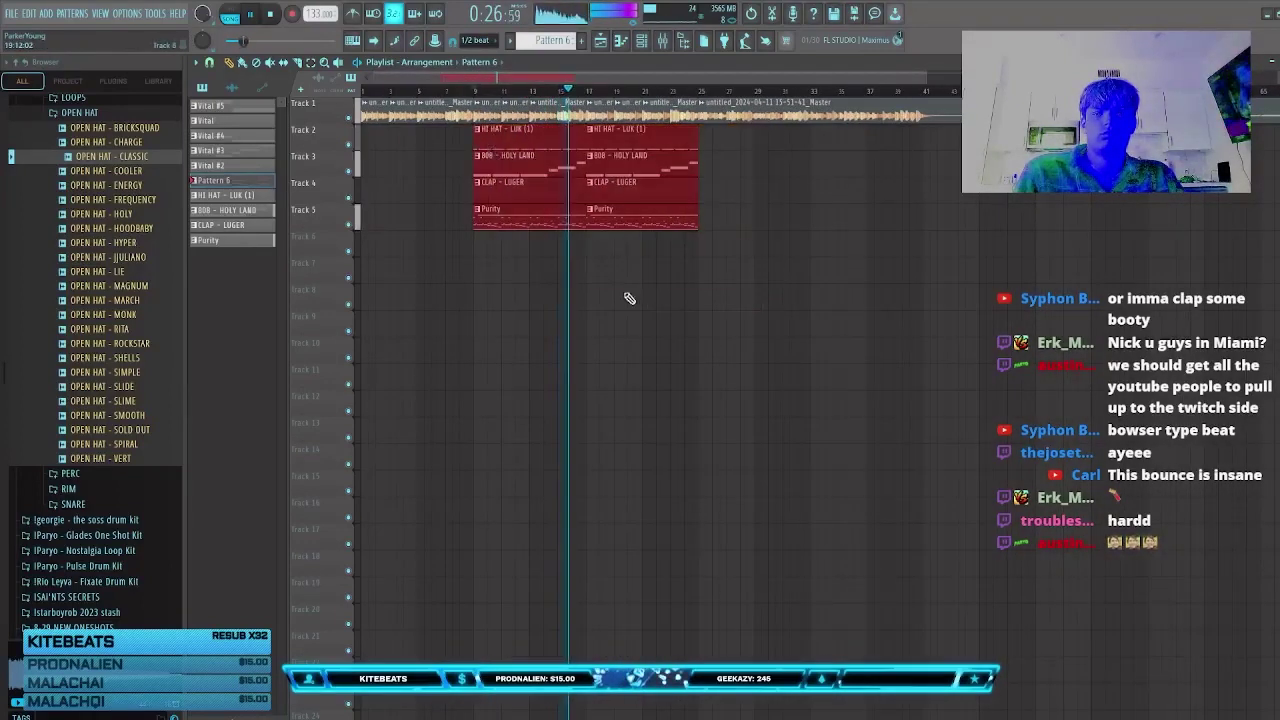
{"action": "key", "text": "ctrl+b"}
{"action": "left_click", "coordinate": [722, 349]}
{"action": "right_click", "coordinate": [723, 347]}
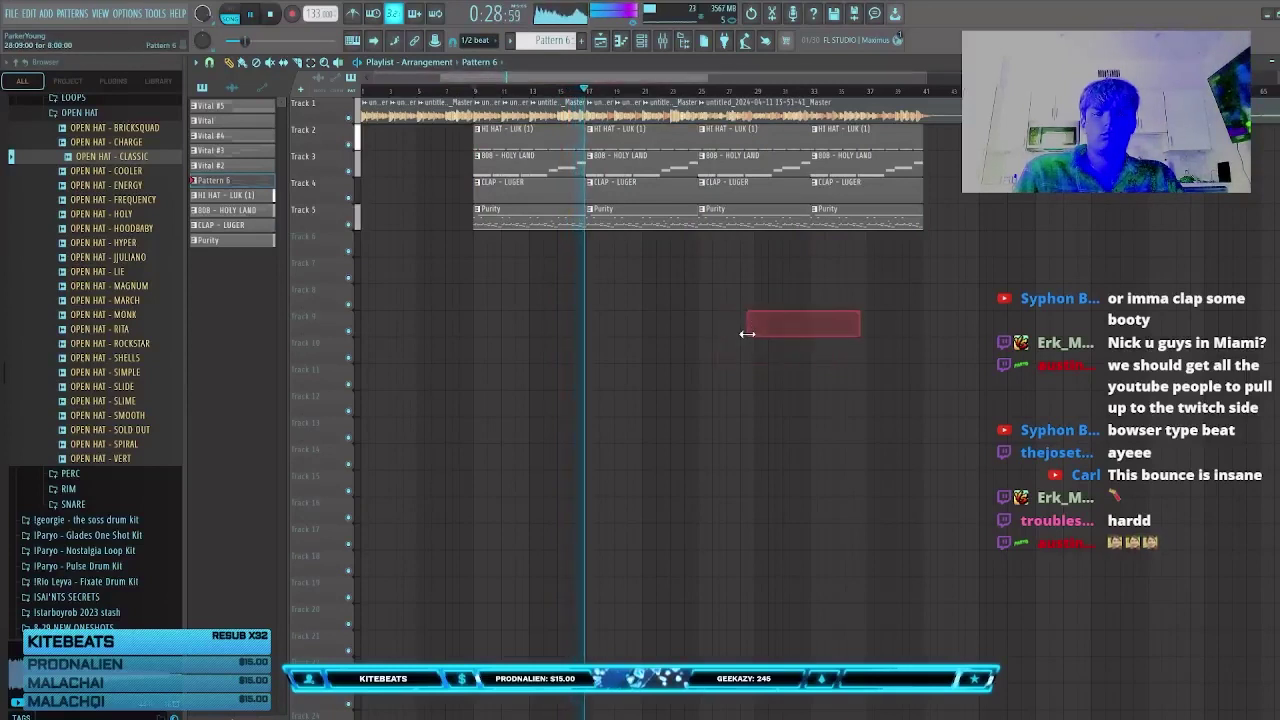
{"action": "left_click_drag", "start_coordinate": [748, 334], "coordinate": [776, 300]}
{"action": "left_click_drag", "start_coordinate": [787, 286], "coordinate": [768, 332]}
{"action": "key", "text": "Delete"}
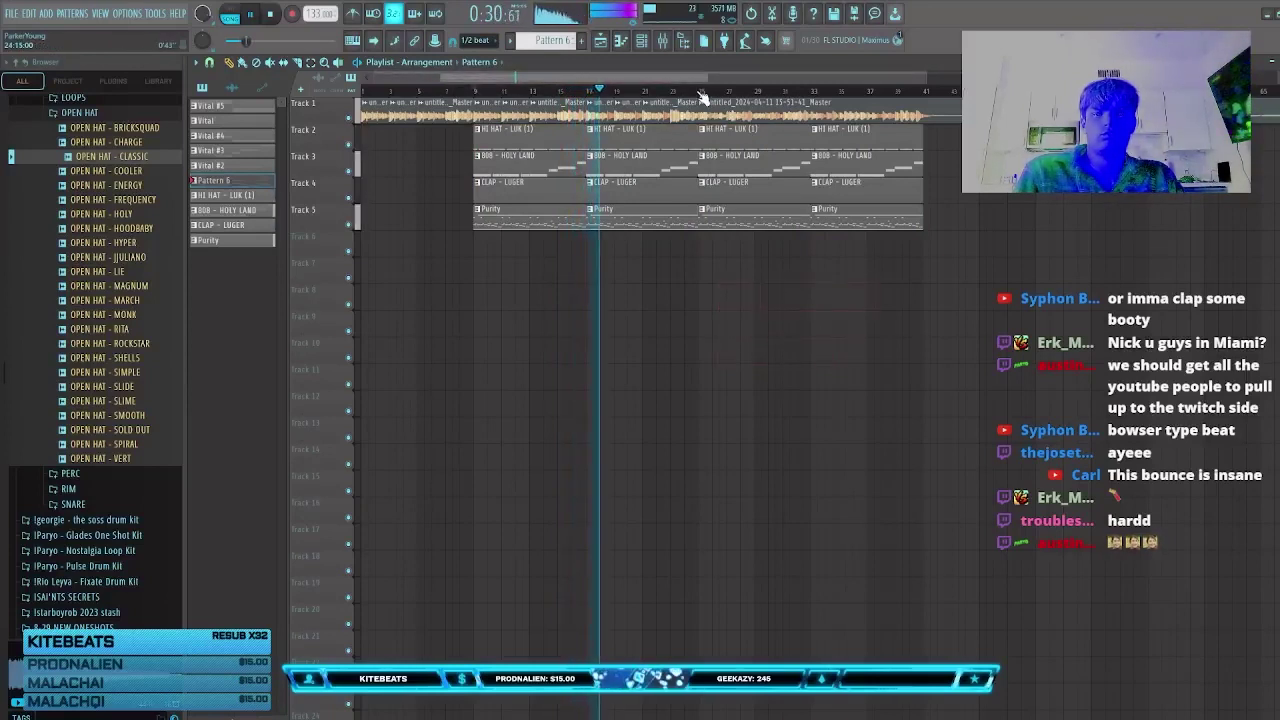
Step: Make the Purity clip at bar 25 unique as Purity #2 and open it in the piano roll
{"action": "left_click", "coordinate": [701, 92]}
{"action": "left_click", "coordinate": [729, 318]}
{"action": "key", "text": "space"}
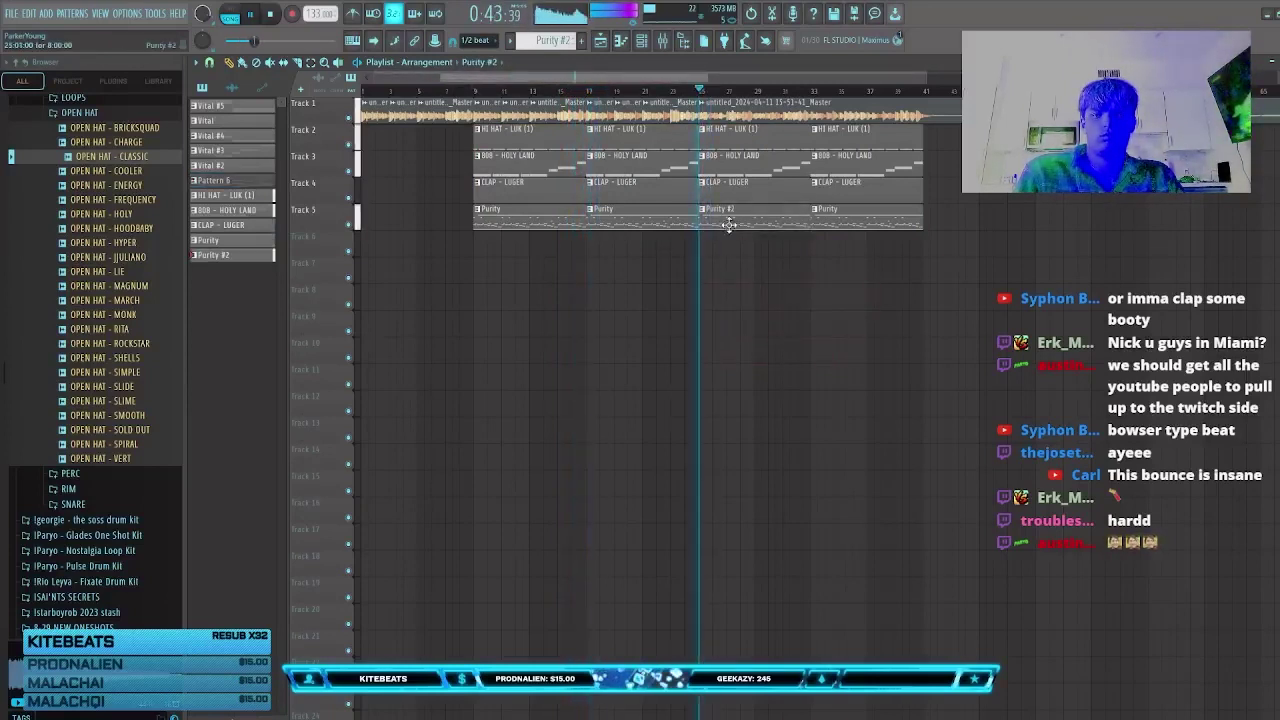
{"action": "double_click", "coordinate": [729, 223]}
{"action": "key", "text": "space"}
Step: Transpose the row of long high notes in Purity #2 down an octave, raise it three semitones to F6, and deselect
{"action": "left_click_drag", "start_coordinate": [1070, 177], "coordinate": [289, 98]}
{"action": "key", "text": "space"}
{"action": "key", "text": "space"}
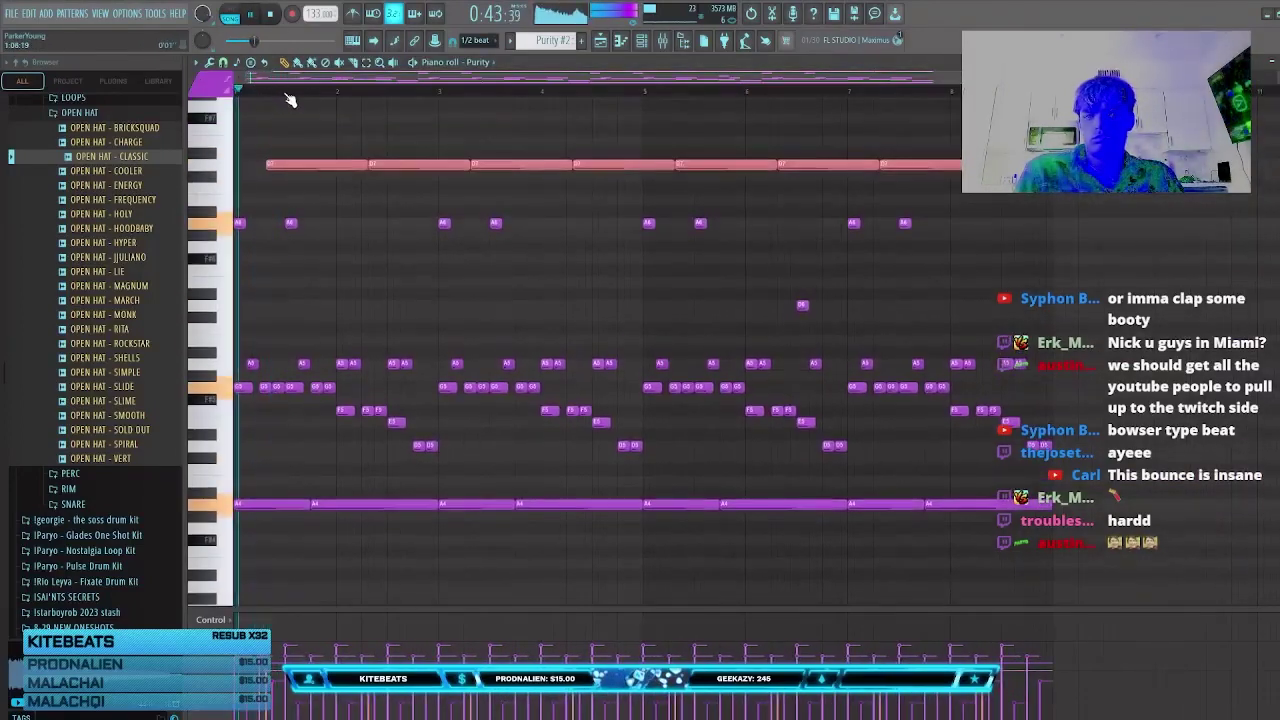
{"action": "key", "text": "ctrl+Down"}
{"action": "key", "text": "Up"}
{"action": "key", "text": "Up"}
{"action": "key", "text": "Up"}
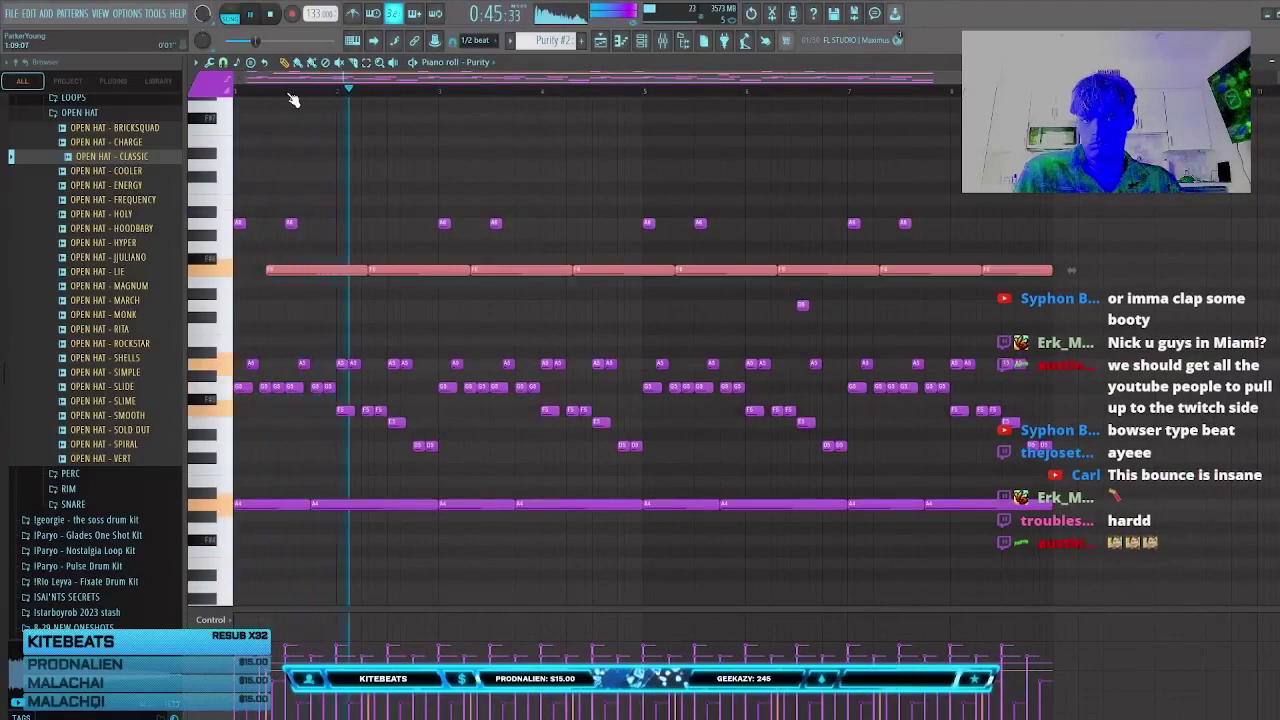
{"action": "left_click", "coordinate": [643, 155]}
{"action": "left_click_drag", "start_coordinate": [660, 158], "coordinate": [656, 178]}
{"action": "right_click", "coordinate": [664, 176]}
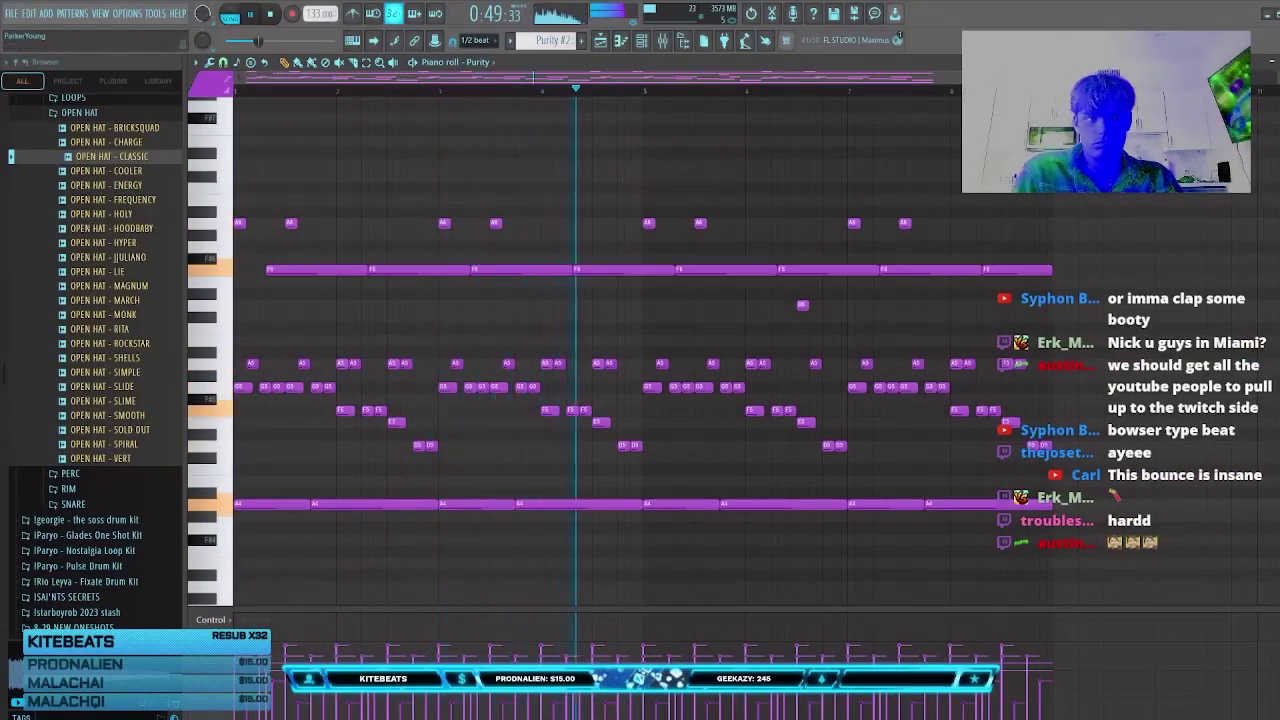
Step: Return to the playlist, activate the Slice tool and replay the arrangement from bar 25
{"action": "key", "text": "F5"}
{"action": "key", "text": "space"}
{"action": "key", "text": "space"}
{"action": "left_click", "coordinate": [1009, 238]}
{"action": "right_click", "coordinate": [1009, 238]}
{"action": "scroll", "coordinate": [923, 251], "scroll_direction": "up", "scroll_amount": 5}
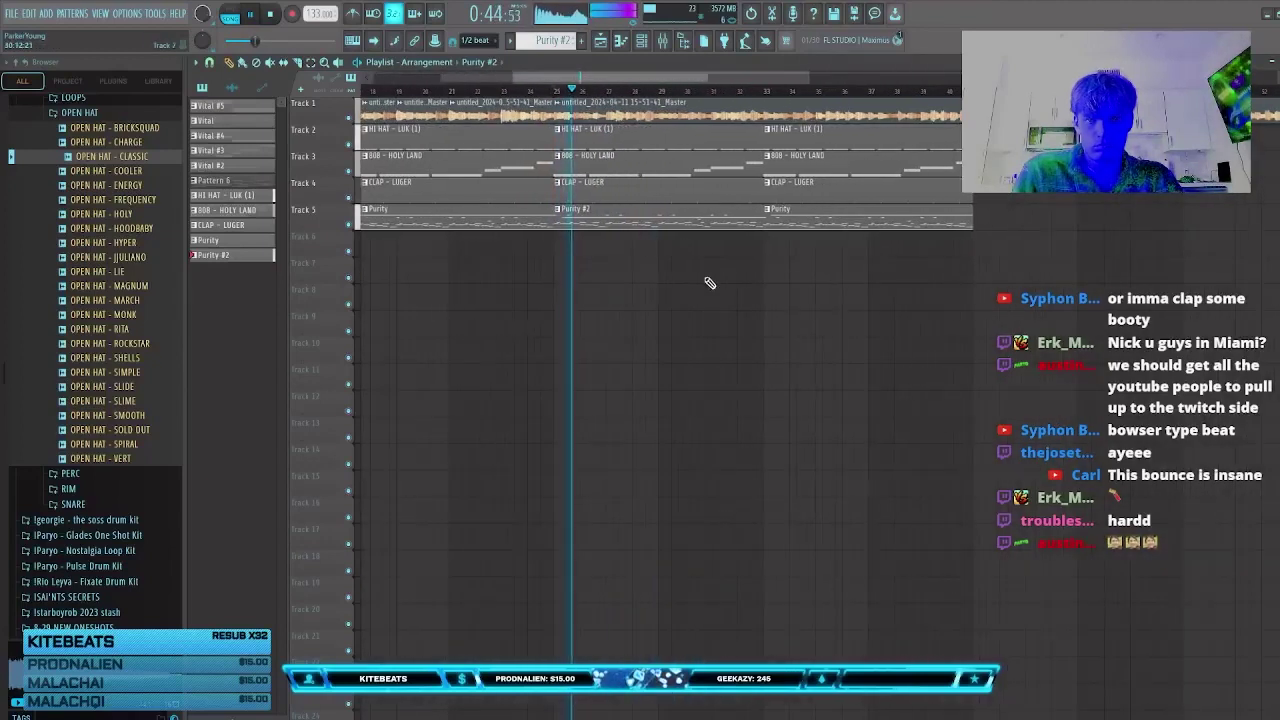
{"action": "key", "text": "c"}
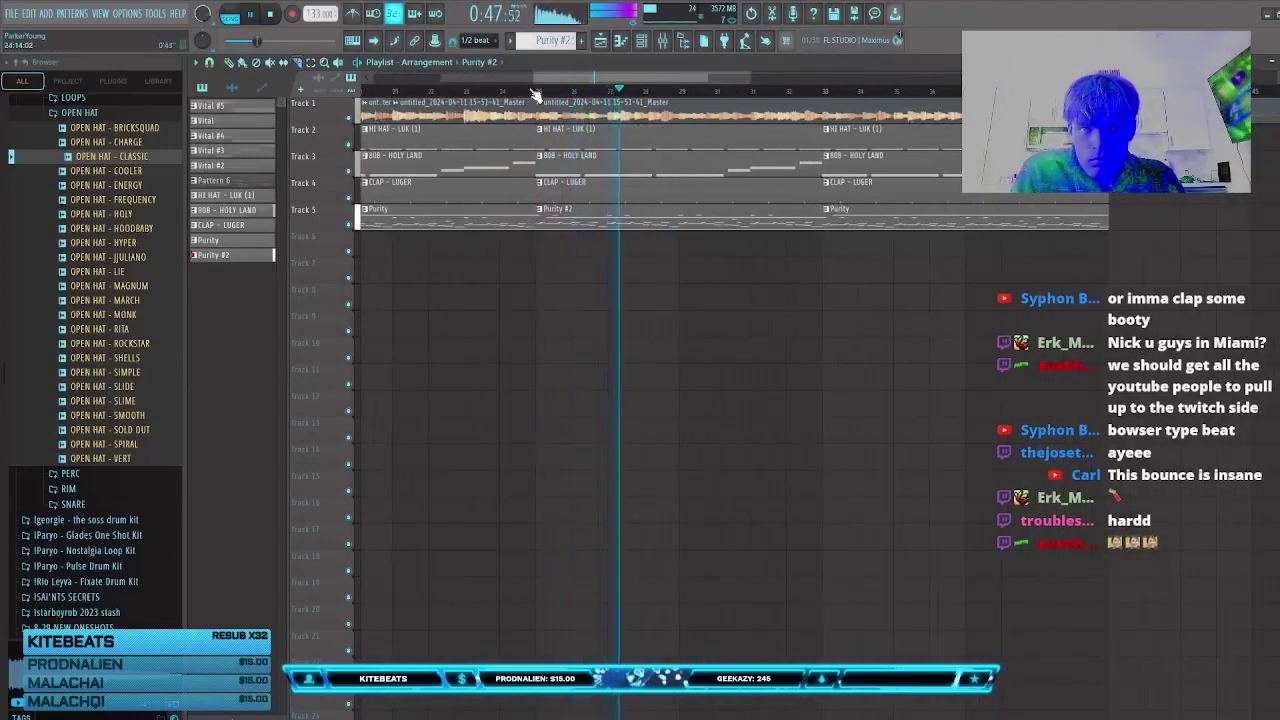
{"action": "left_click", "coordinate": [535, 94]}
{"action": "scroll", "coordinate": [620, 118], "scroll_direction": "down", "scroll_amount": 2}
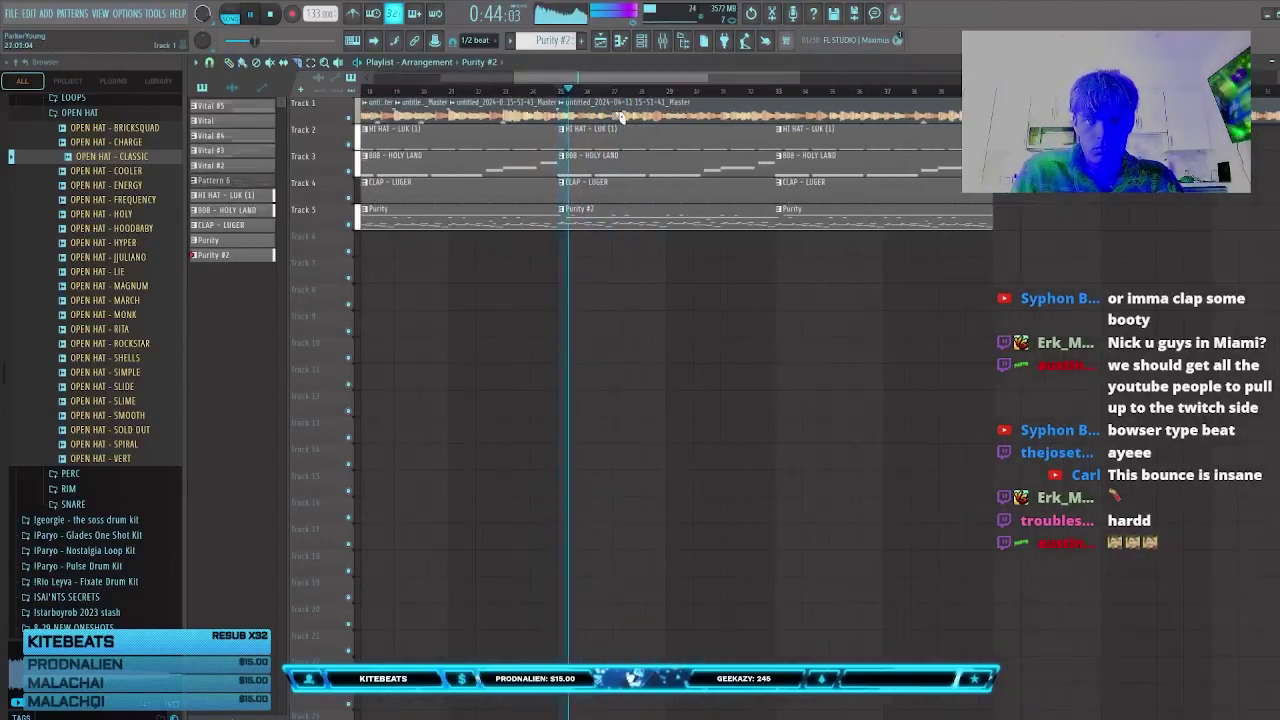
Step: Compare the arrangement's playback from bar 33 with the section starting at bar 25
{"action": "left_click", "coordinate": [778, 92]}
{"action": "scroll", "coordinate": [785, 93], "scroll_direction": "down", "scroll_amount": 1}
{"action": "scroll", "coordinate": [786, 92], "scroll_direction": "down", "scroll_amount": 2}
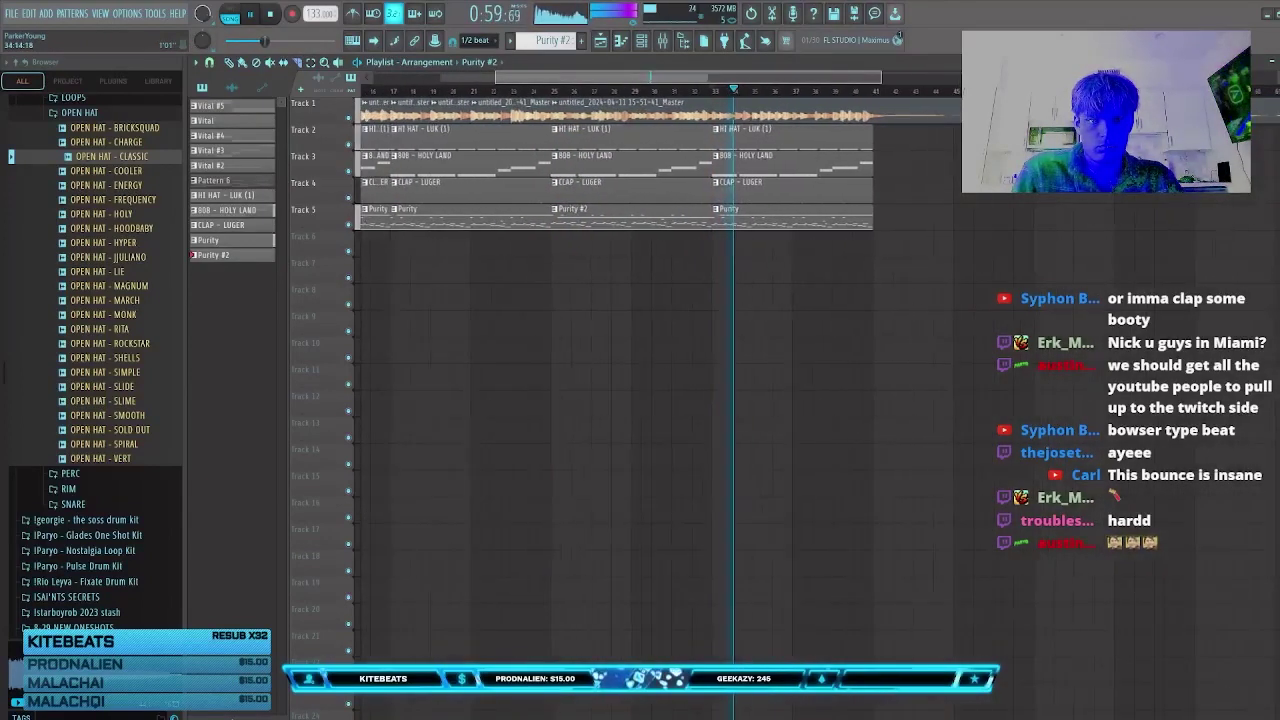
{"action": "scroll", "coordinate": [786, 92], "scroll_direction": "down", "scroll_amount": 1}
{"action": "scroll", "coordinate": [786, 92], "scroll_direction": "up", "scroll_amount": 1}
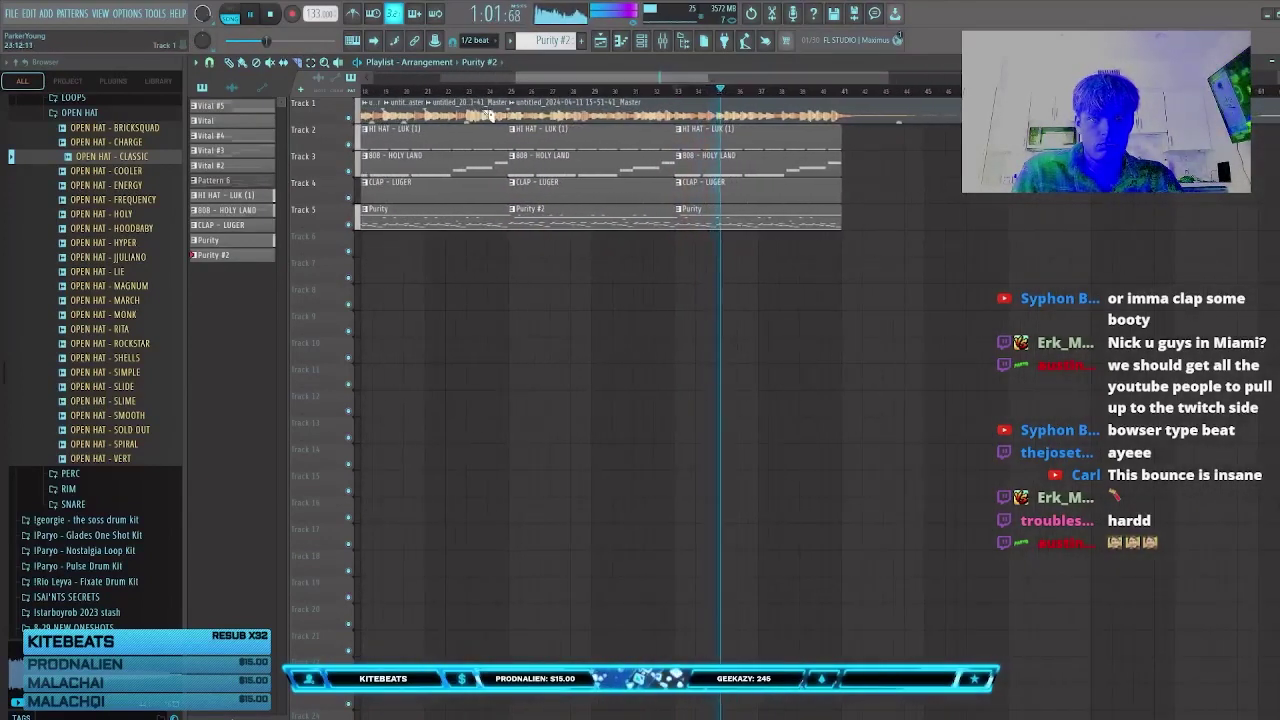
{"action": "left_click", "coordinate": [513, 91]}
{"action": "scroll", "coordinate": [650, 100], "scroll_direction": "up", "scroll_amount": 2}
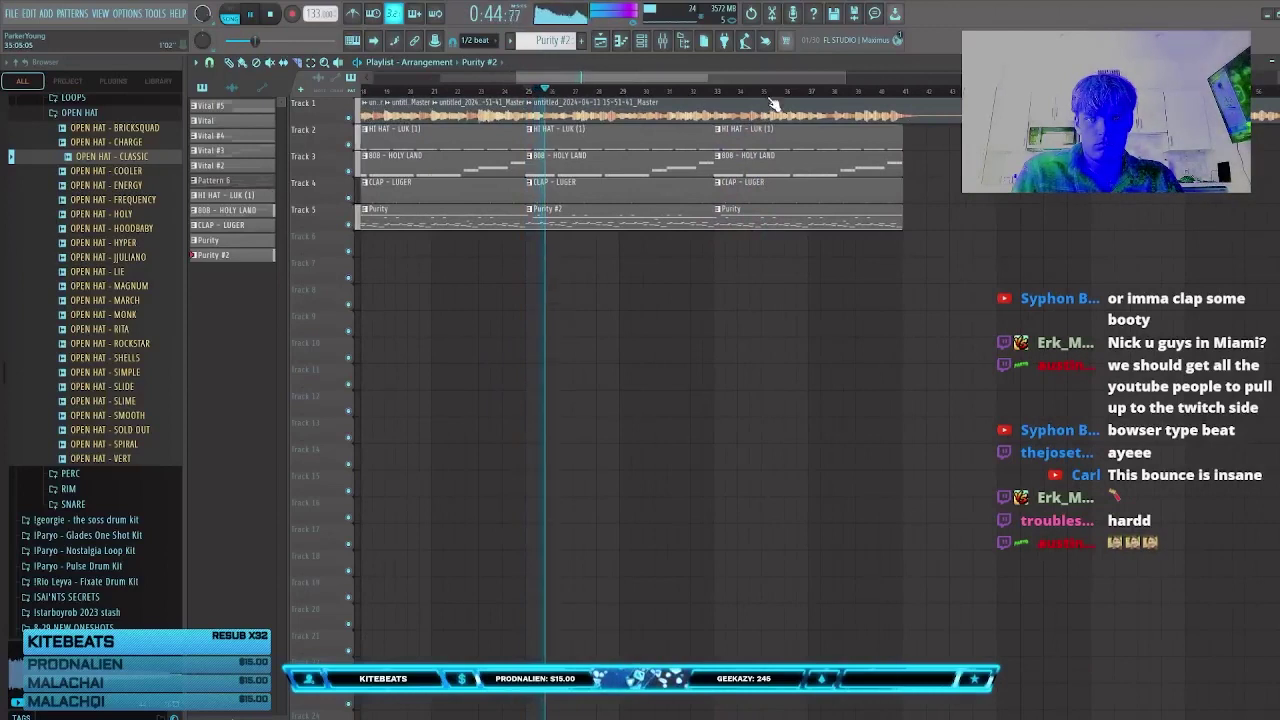
Step: Slice the melody audio, move the two-bar piece at bar 33 to bar 27, and delete the audio after bar 33
{"action": "scroll", "coordinate": [776, 110], "scroll_direction": "up", "scroll_amount": 1}
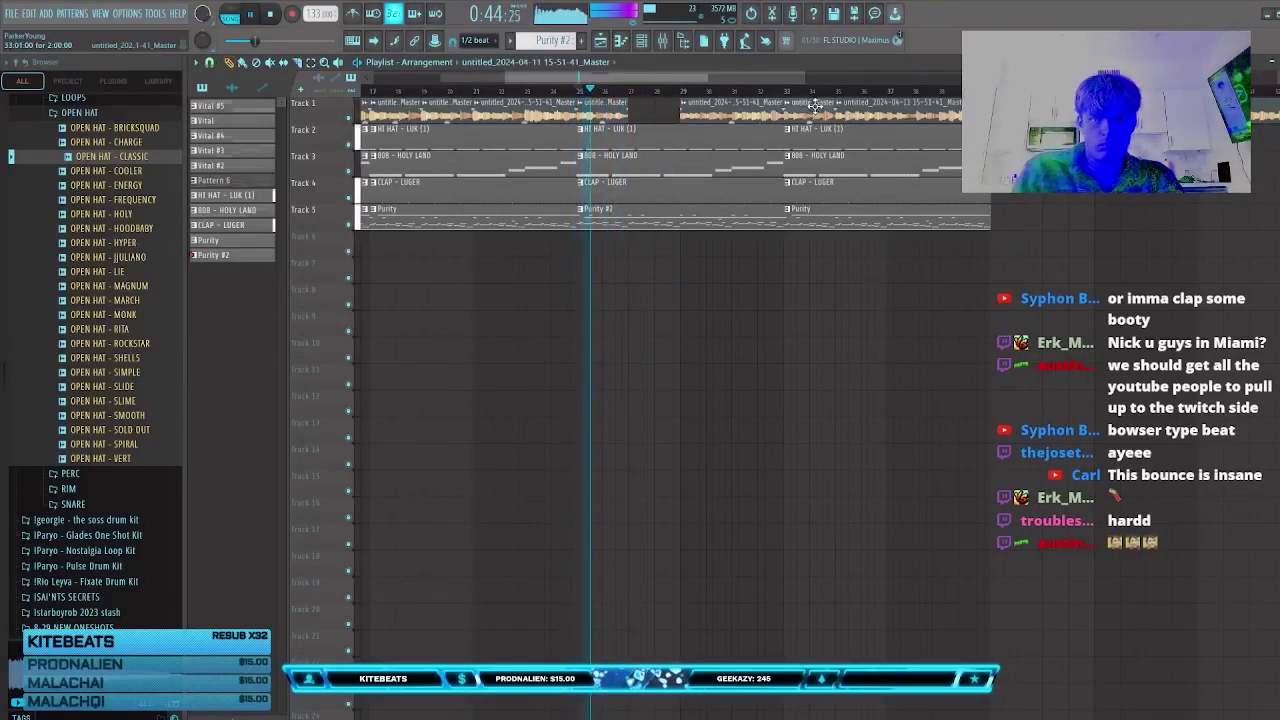
{"action": "left_click_drag", "start_coordinate": [815, 106], "coordinate": [658, 108]}
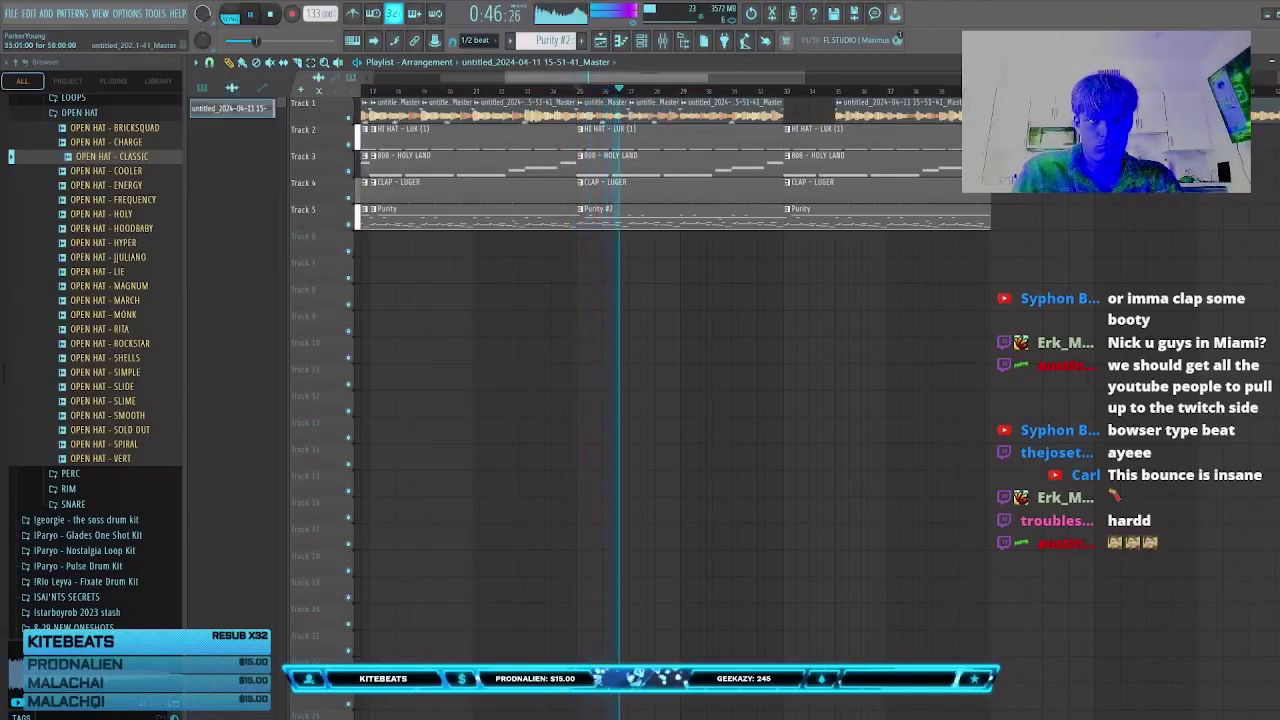
{"action": "scroll", "coordinate": [975, 112], "scroll_direction": "down", "scroll_amount": 3}
{"action": "left_click", "coordinate": [975, 112], "text": "ctrl"}
{"action": "right_click", "coordinate": [975, 112]}
{"action": "scroll", "coordinate": [925, 182], "scroll_direction": "up", "scroll_amount": 1}
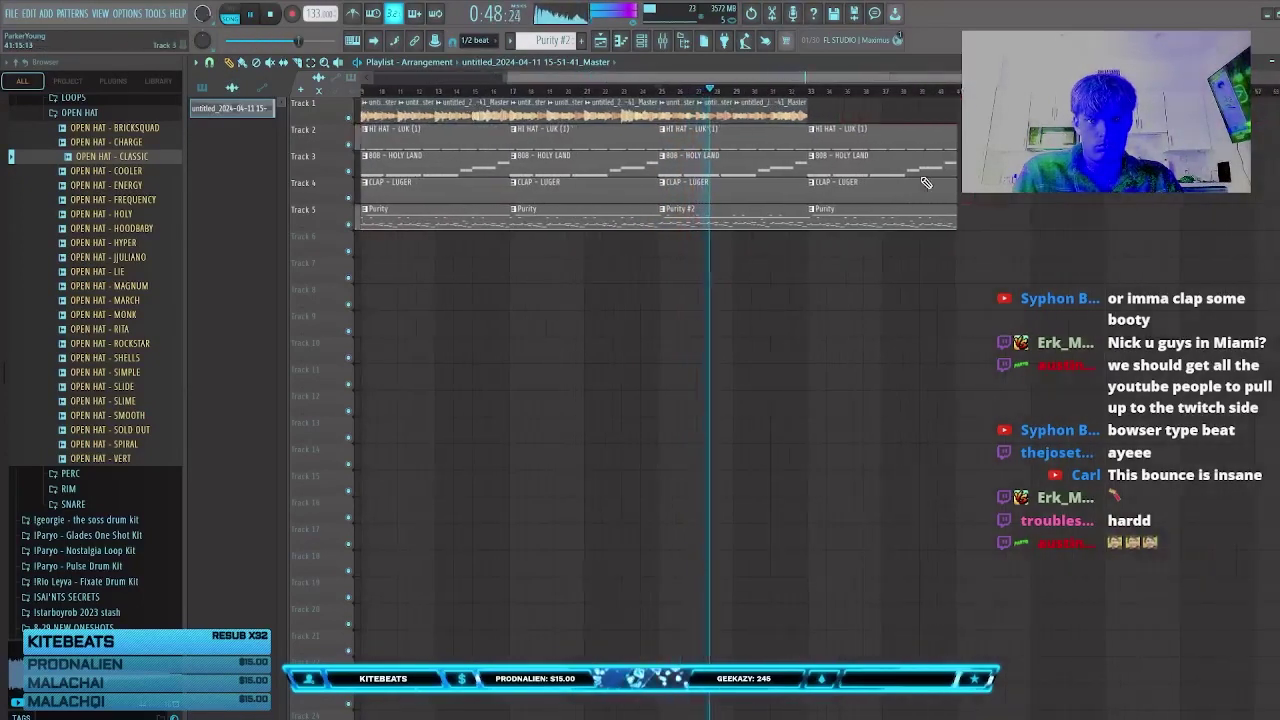
Step: Duplicate the rearranged melody slices of bars 25 to 33 so they repeat from bar 33
{"action": "scroll", "coordinate": [860, 240], "scroll_direction": "up", "scroll_amount": 2}
{"action": "left_click", "coordinate": [811, 297]}
{"action": "right_click", "coordinate": [814, 296]}
{"action": "left_click_drag", "start_coordinate": [845, 119], "coordinate": [622, 103]}
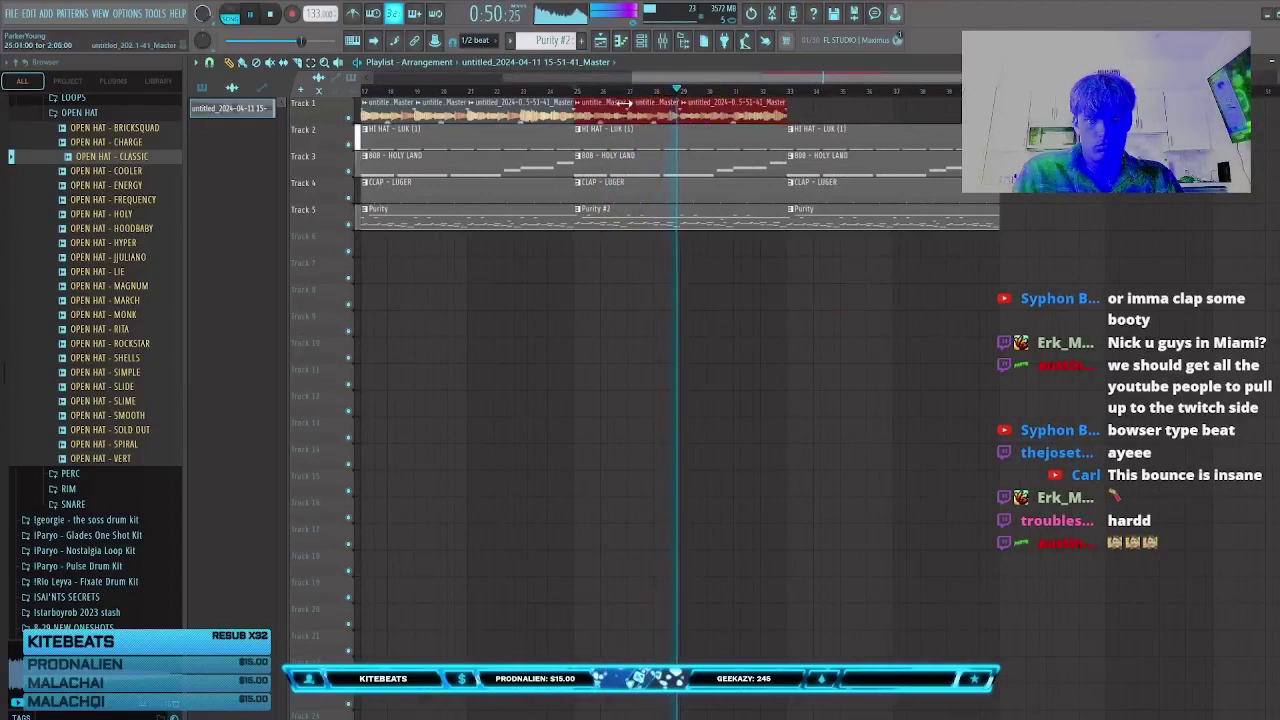
{"action": "left_click_drag", "start_coordinate": [822, 325], "coordinate": [765, 316]}
{"action": "left_click_drag", "start_coordinate": [820, 112], "coordinate": [602, 117]}
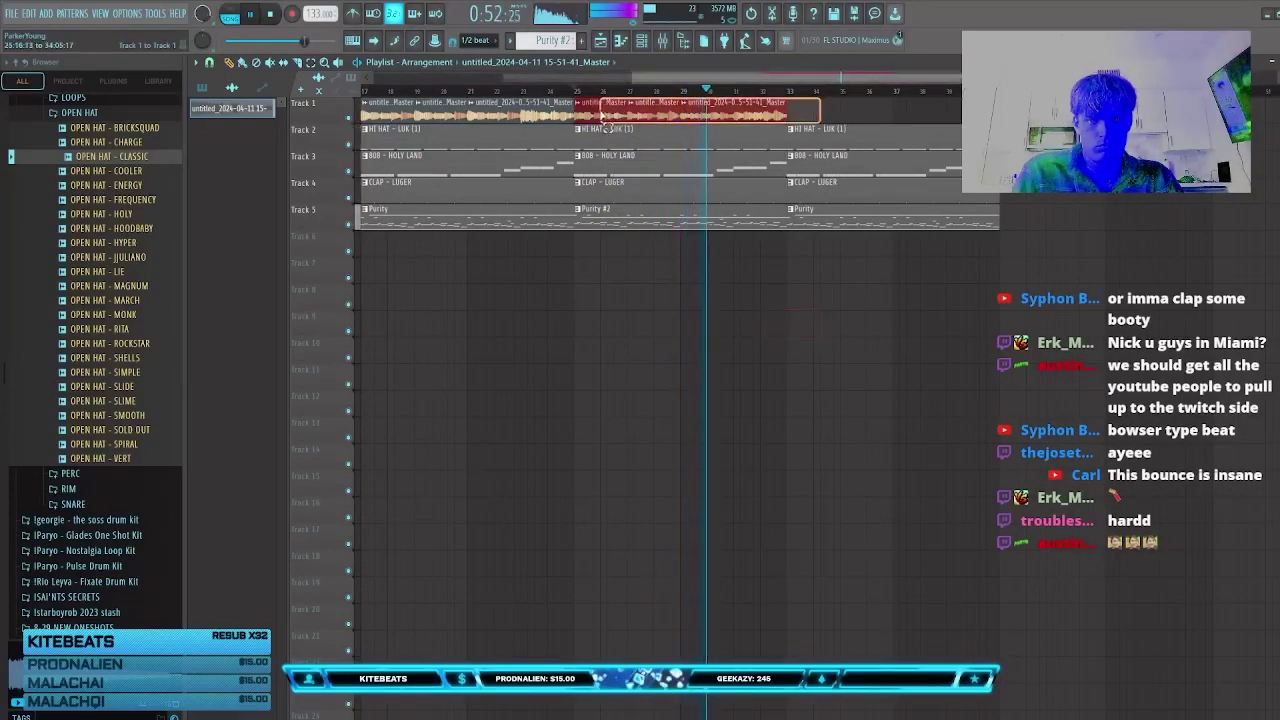
{"action": "key", "text": "ctrl+b"}
{"action": "left_click", "coordinate": [803, 348]}
{"action": "right_click", "coordinate": [808, 346]}
{"action": "scroll", "coordinate": [797, 352], "scroll_direction": "up", "scroll_amount": 3}
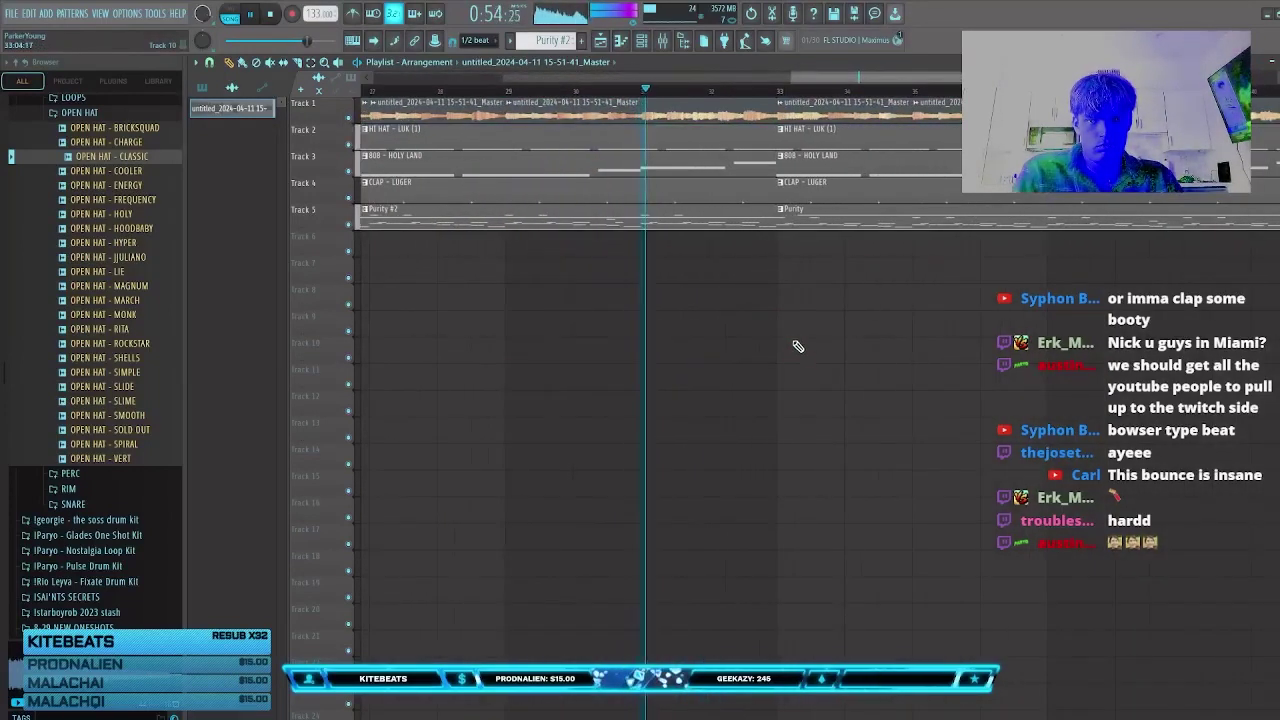
{"action": "left_click", "coordinate": [797, 346]}
{"action": "right_click", "coordinate": [848, 326]}
{"action": "scroll", "coordinate": [843, 329], "scroll_direction": "up", "scroll_amount": 4}
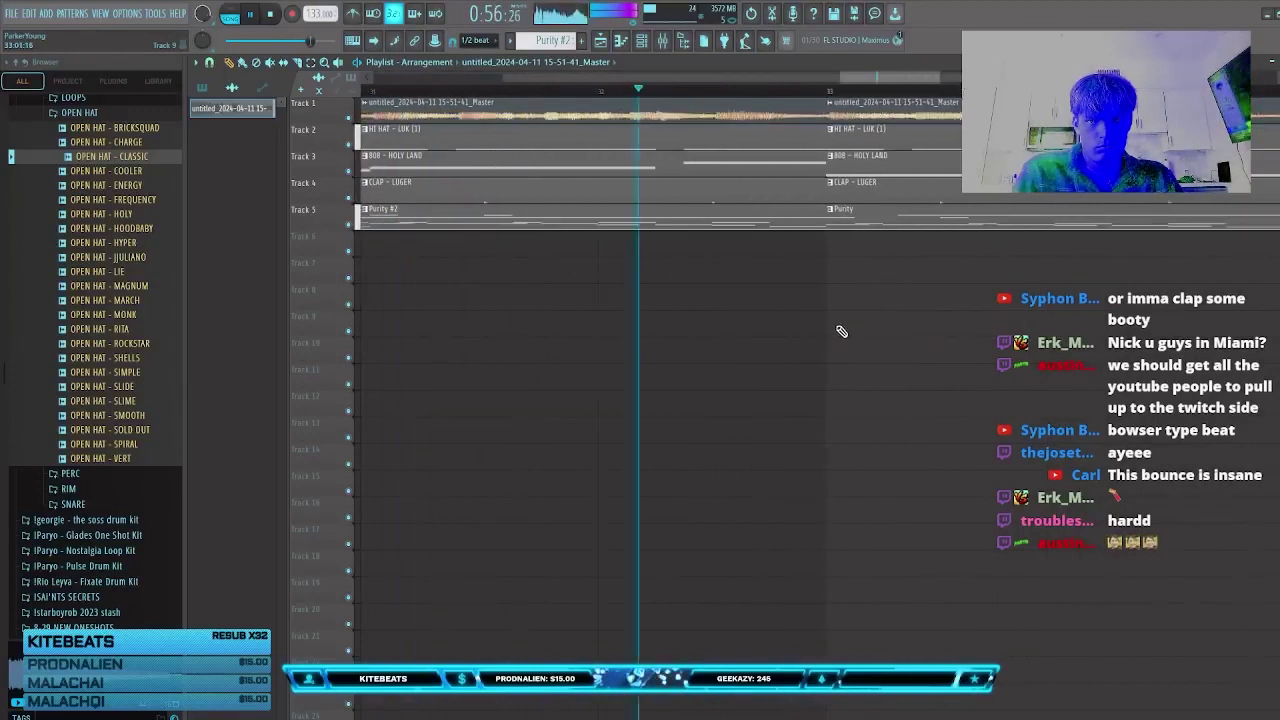
Step: Copy the eight-bar intro melody slices to bar 41, right after the drum section, and clear the stray clip beneath them
{"action": "scroll", "coordinate": [840, 331], "scroll_direction": "down", "scroll_amount": 5}
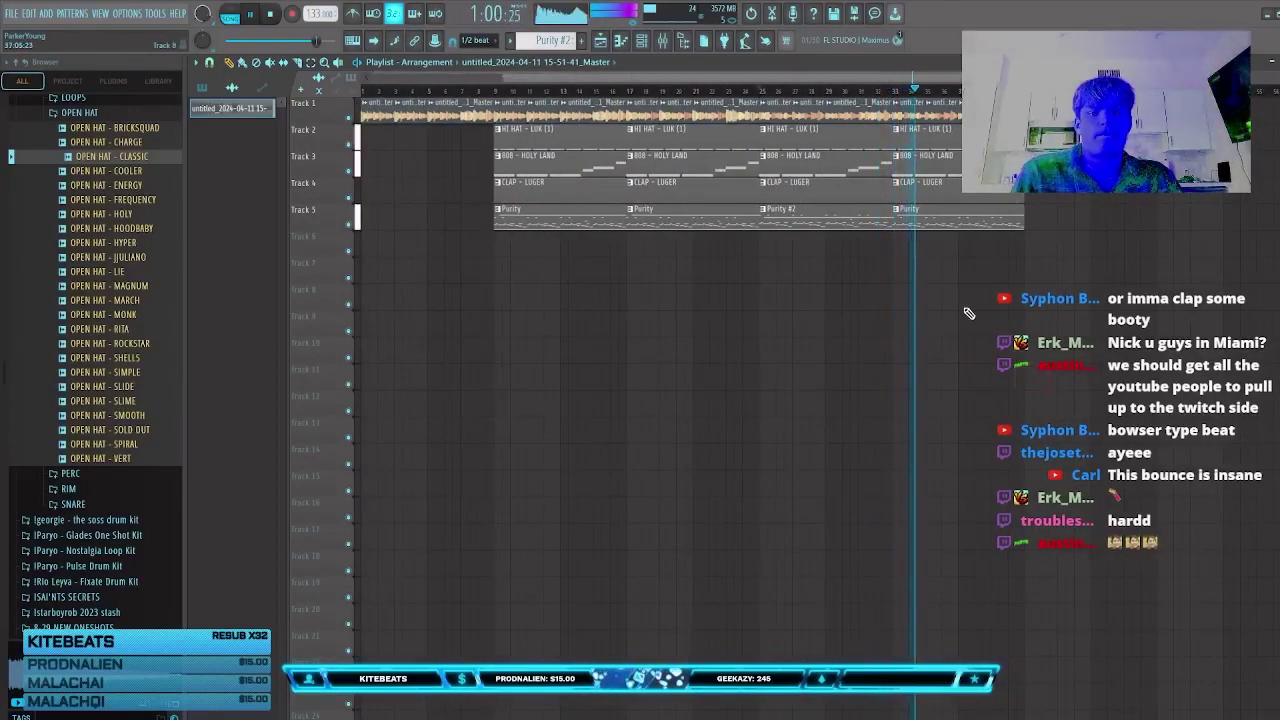
{"action": "scroll", "coordinate": [960, 240], "scroll_direction": "down", "scroll_amount": 2}
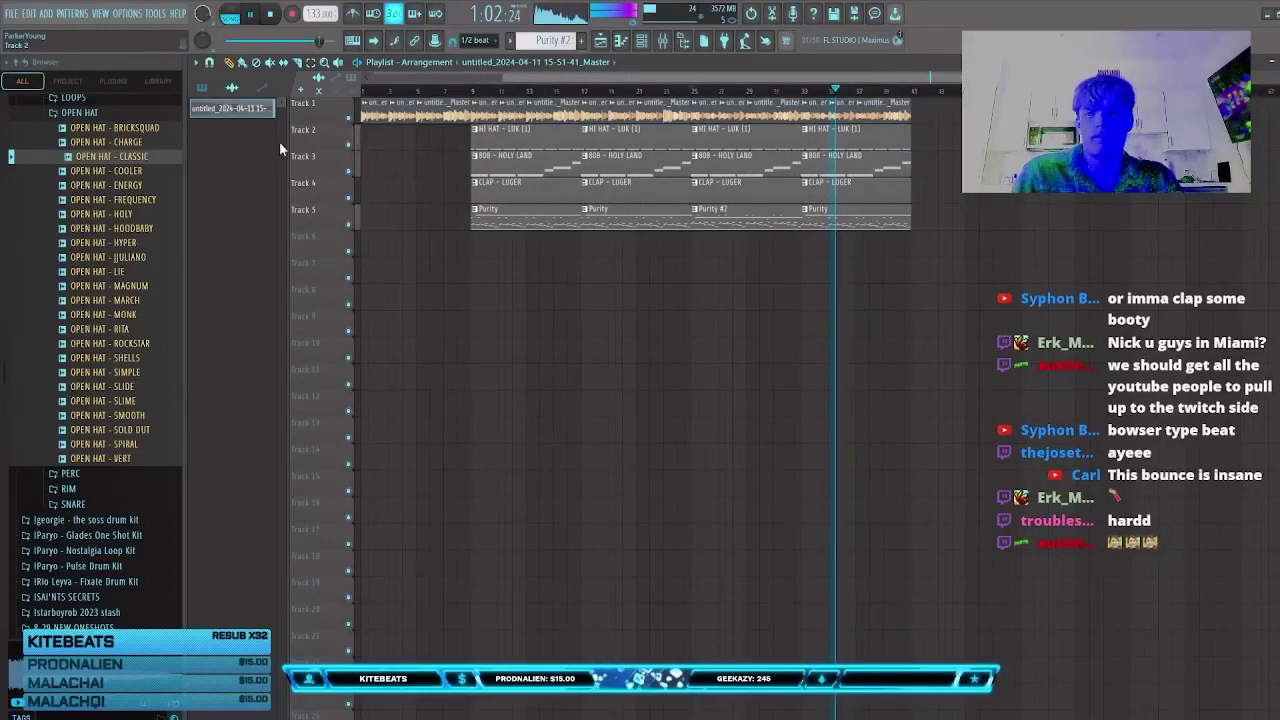
{"action": "left_click", "coordinate": [202, 88]}
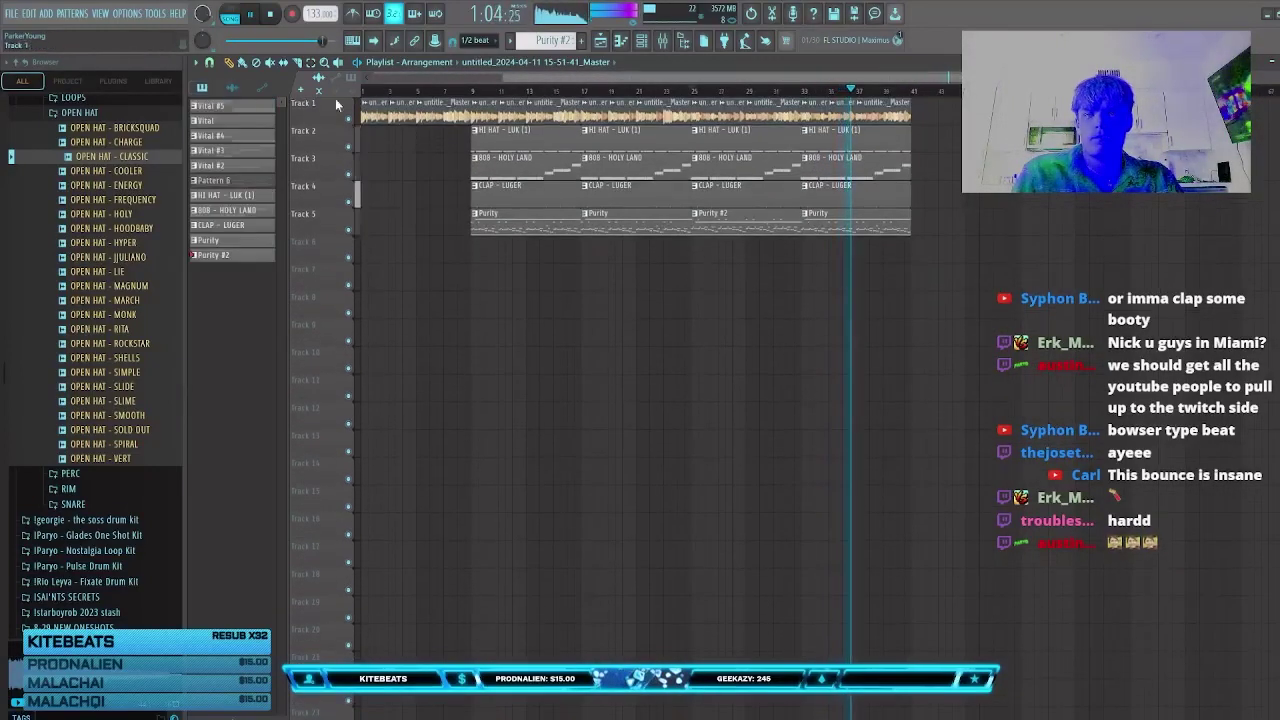
{"action": "scroll", "coordinate": [556, 80], "scroll_direction": "down", "scroll_amount": 1}
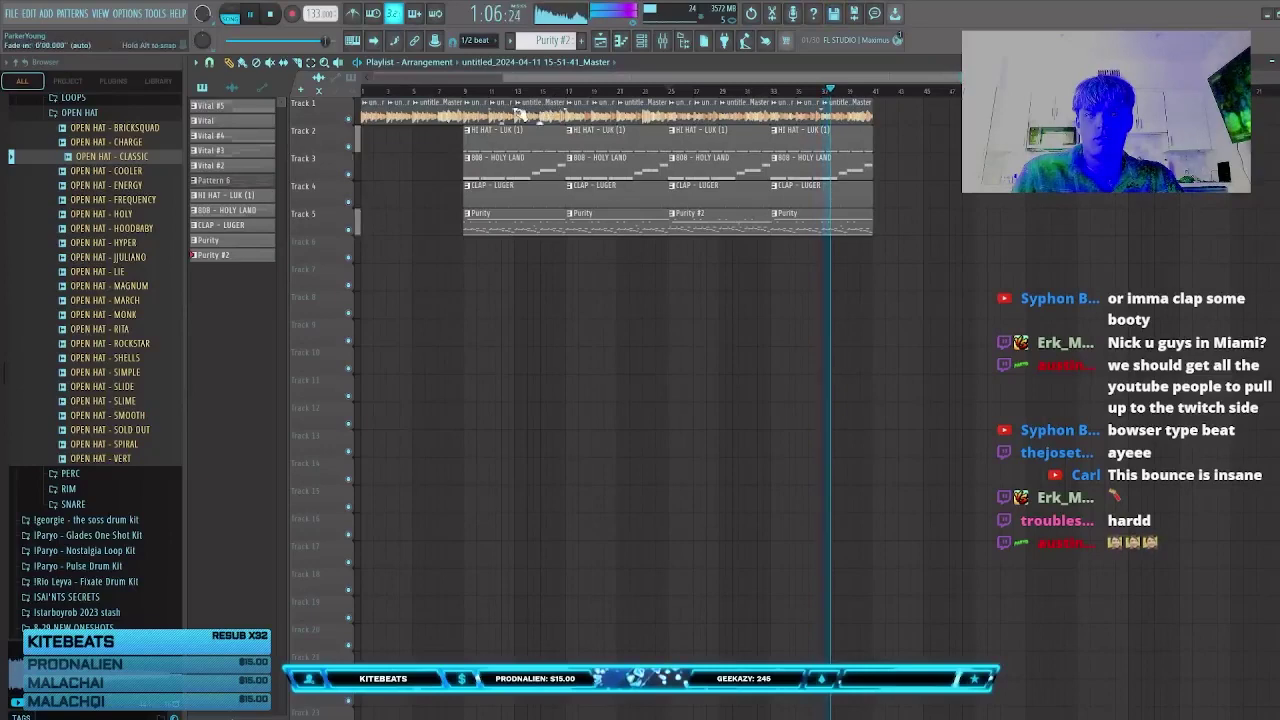
{"action": "left_click_drag", "start_coordinate": [452, 113], "coordinate": [889, 111]}
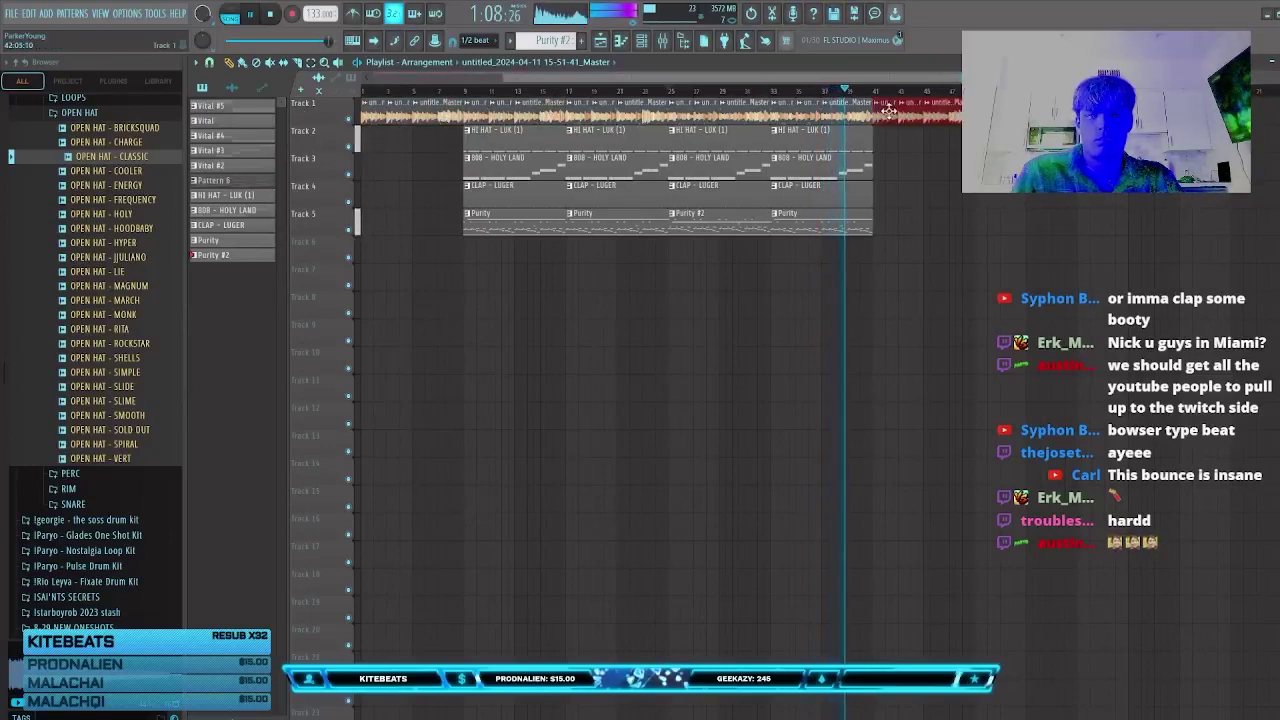
{"action": "left_click", "coordinate": [917, 160]}
{"action": "left_click_drag", "start_coordinate": [917, 153], "coordinate": [904, 204]}
{"action": "key", "text": "Delete"}
Step: Duplicate the full arrangement from bar 9 twice and delete the copied clips beyond bar 105
{"action": "left_click_drag", "start_coordinate": [1044, 262], "coordinate": [464, 112]}
{"action": "scroll", "coordinate": [520, 150], "scroll_direction": "down", "scroll_amount": 3}
{"action": "key", "text": "ctrl+b"}
{"action": "key", "text": "ctrl+b"}
{"action": "left_click", "coordinate": [987, 382], "text": "ctrl"}
{"action": "left_click_drag", "start_coordinate": [1024, 303], "coordinate": [1015, 140]}
{"action": "key", "text": "Delete"}
{"action": "left_click_drag", "start_coordinate": [1157, 291], "coordinate": [1074, 140]}
{"action": "key", "text": "Delete"}
{"action": "left_click_drag", "start_coordinate": [1204, 138], "coordinate": [1142, 115]}
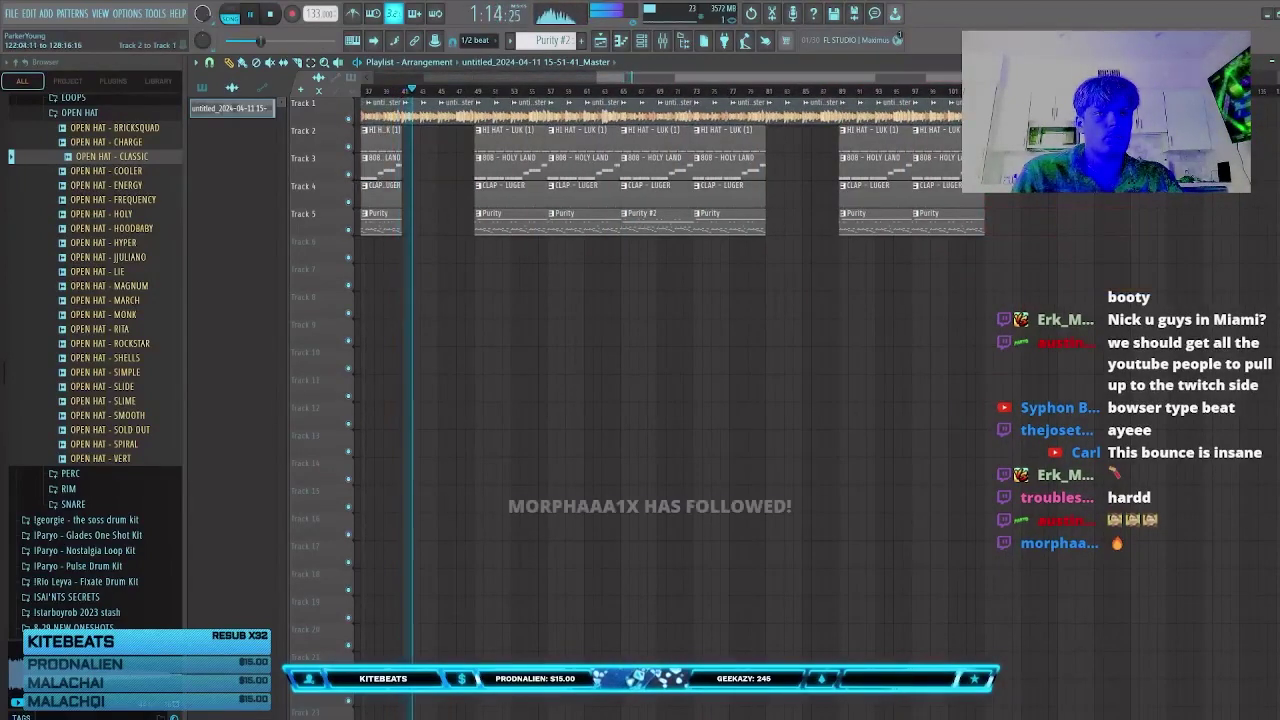
Step: Check the Master and Insert 10 mixer tracks while the arrangement plays
{"action": "scroll", "coordinate": [1051, 287], "scroll_direction": "down", "scroll_amount": 3}
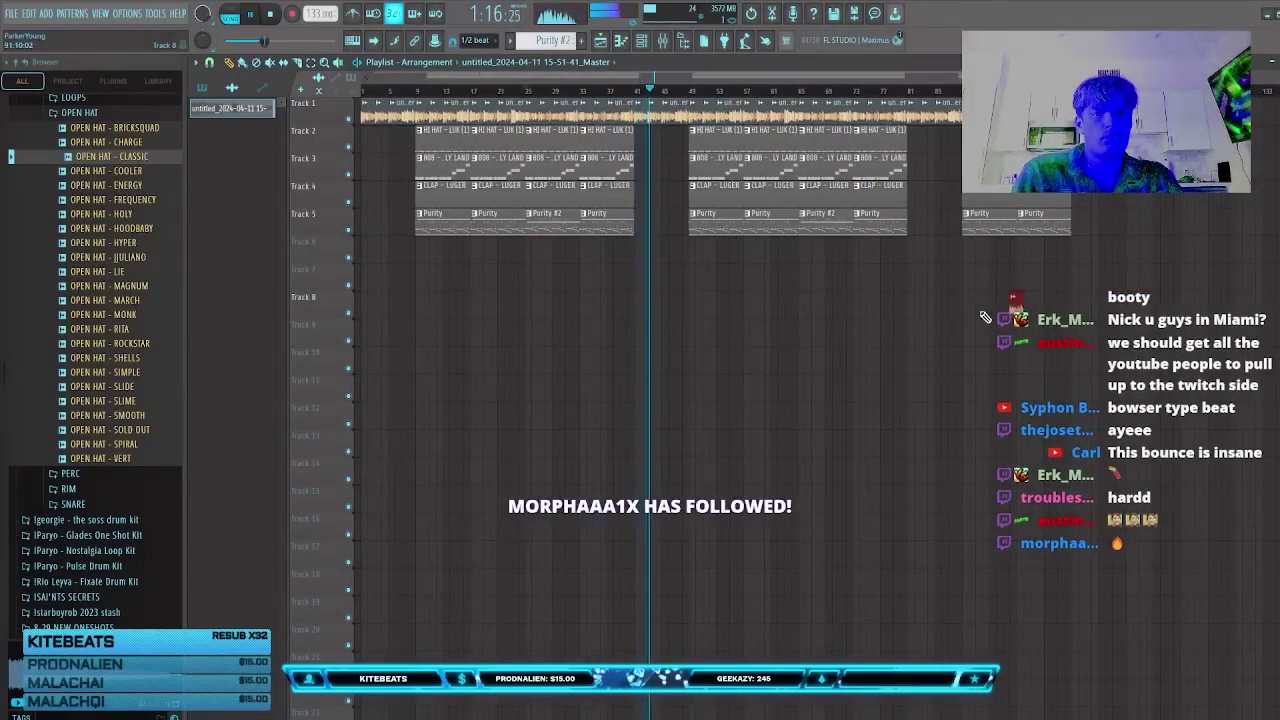
{"action": "scroll", "coordinate": [1008, 322], "scroll_direction": "up", "scroll_amount": 3}
{"action": "left_click_drag", "start_coordinate": [1100, 347], "coordinate": [1016, 390]}
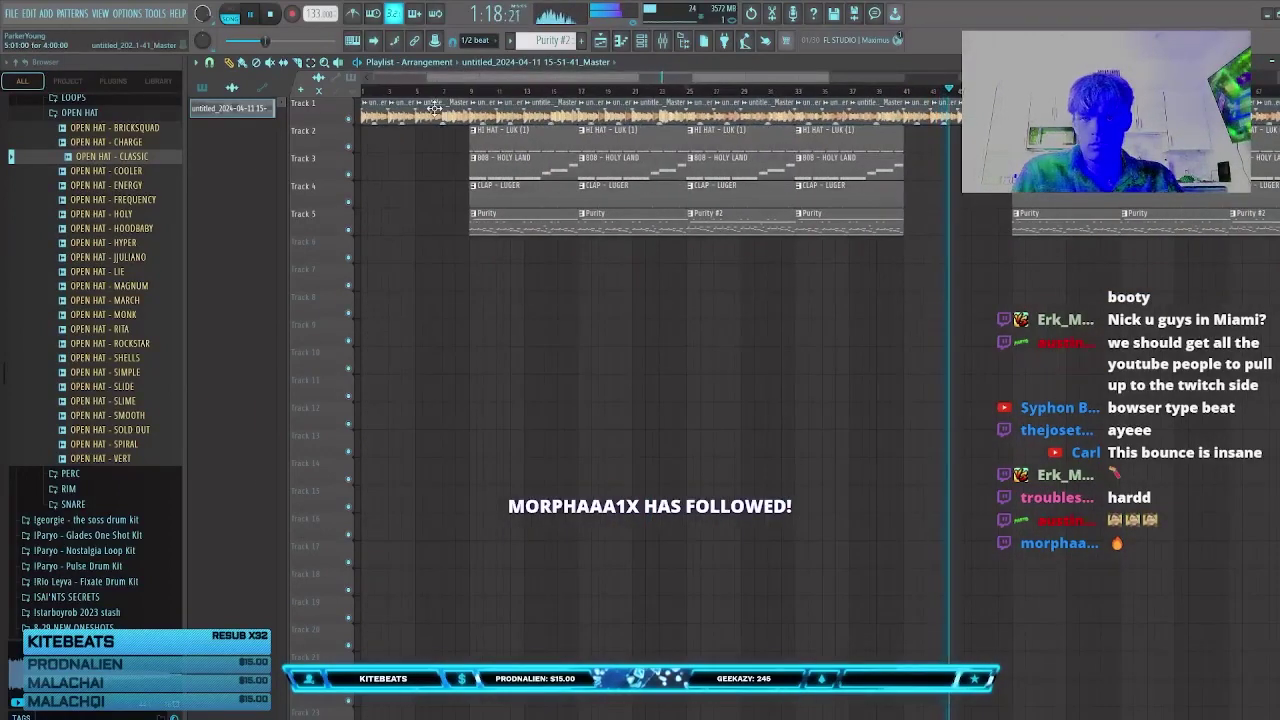
{"action": "double_click", "coordinate": [435, 108]}
{"action": "left_click", "coordinate": [606, 181]}
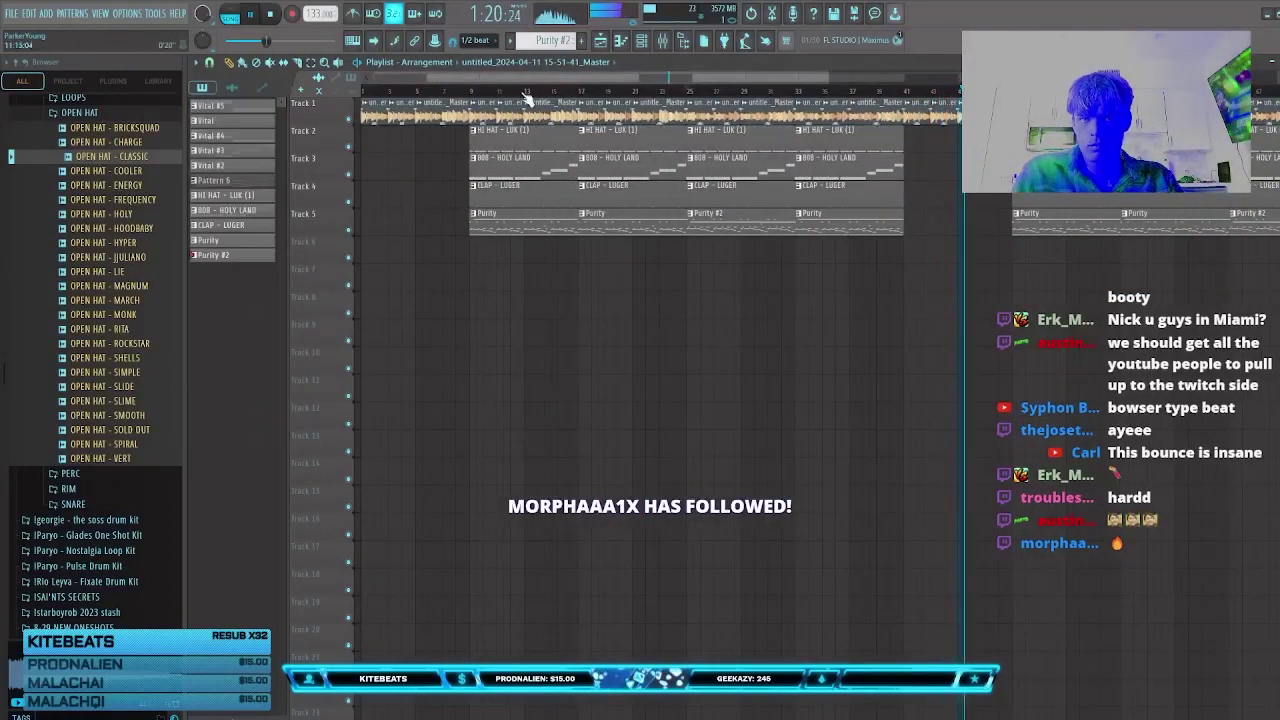
{"action": "key", "text": "F6"}
{"action": "key", "text": "F9"}
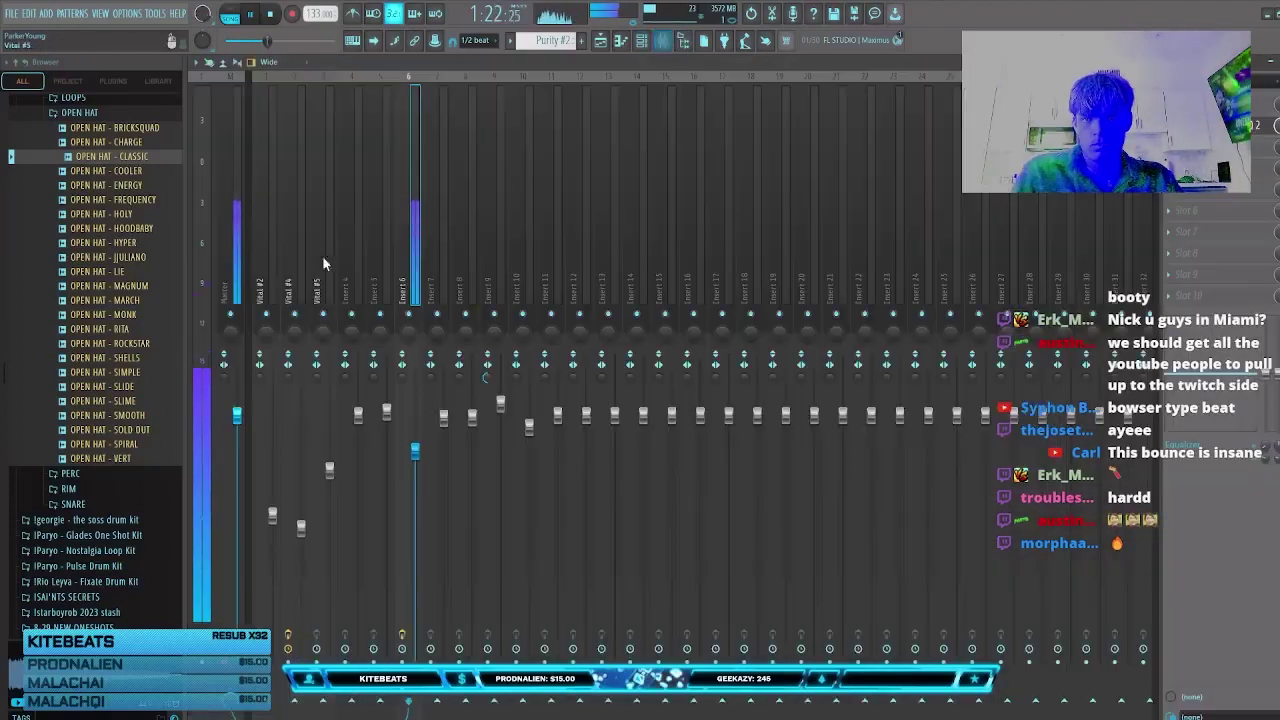
{"action": "left_click", "coordinate": [234, 272]}
{"action": "key", "text": "F9"}
{"action": "key", "text": "F6"}
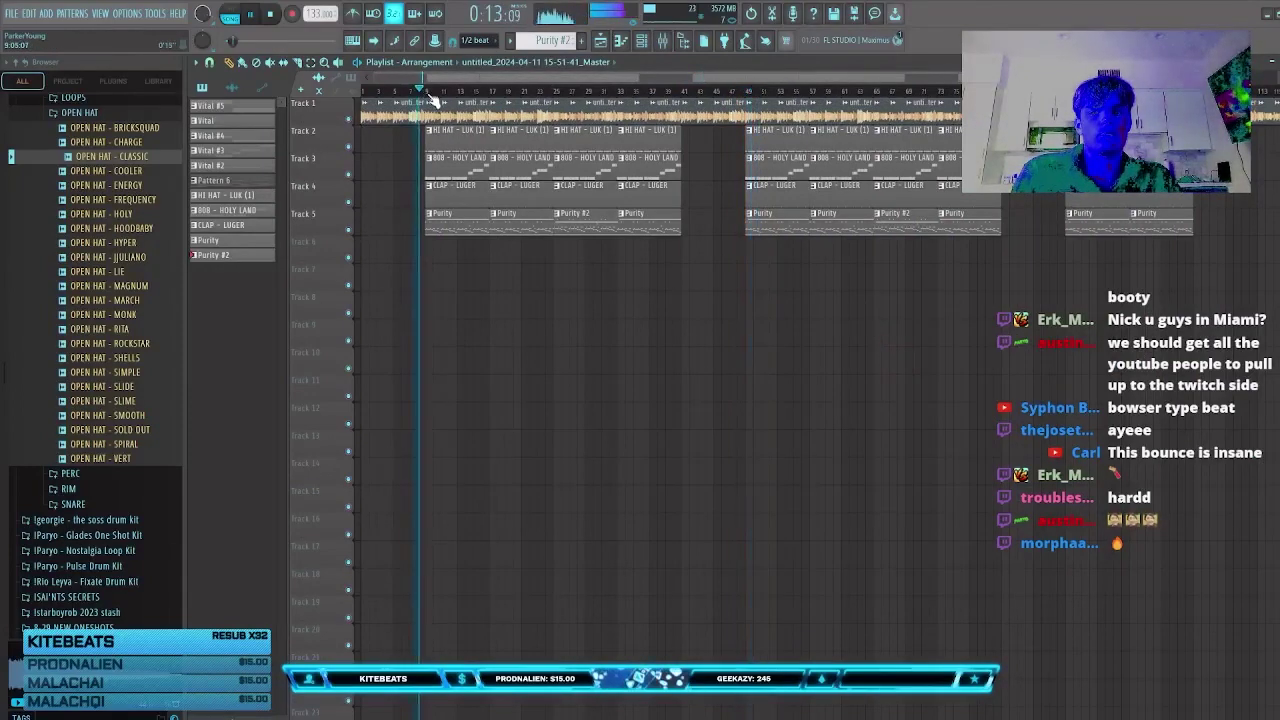
{"action": "left_click", "coordinate": [671, 44]}
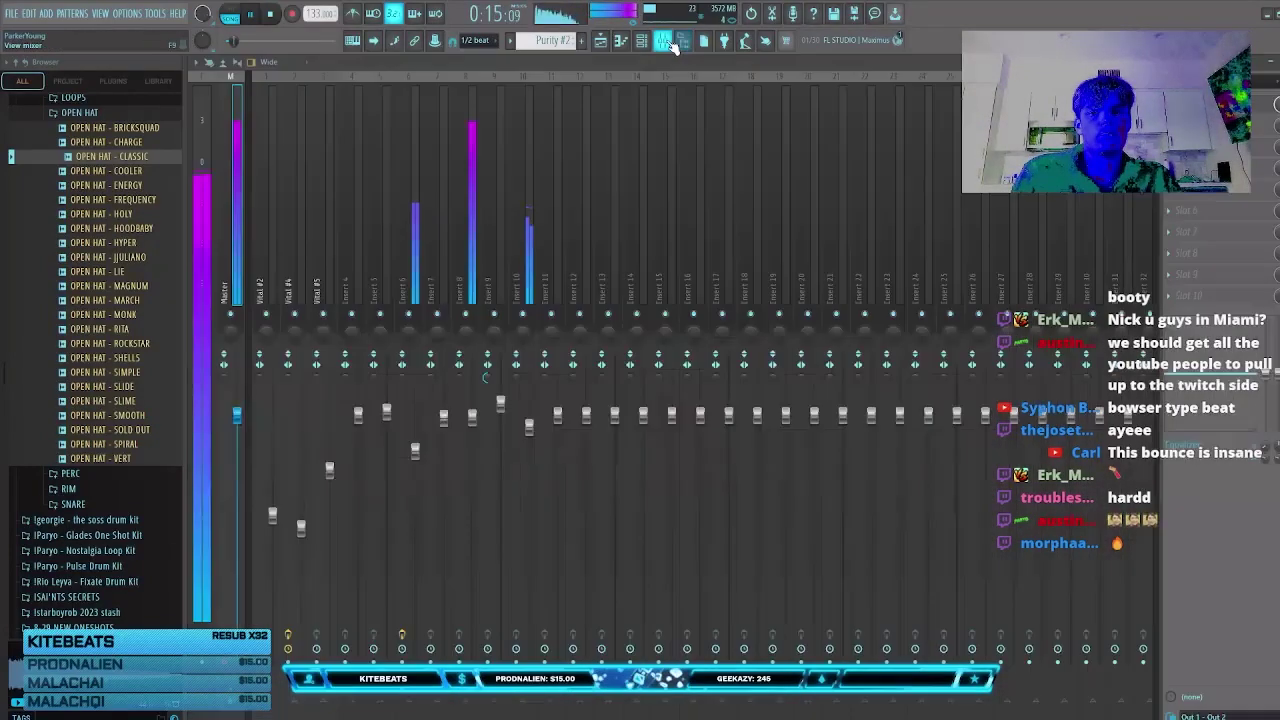
{"action": "left_click", "coordinate": [533, 288]}
{"action": "key", "text": "F9"}
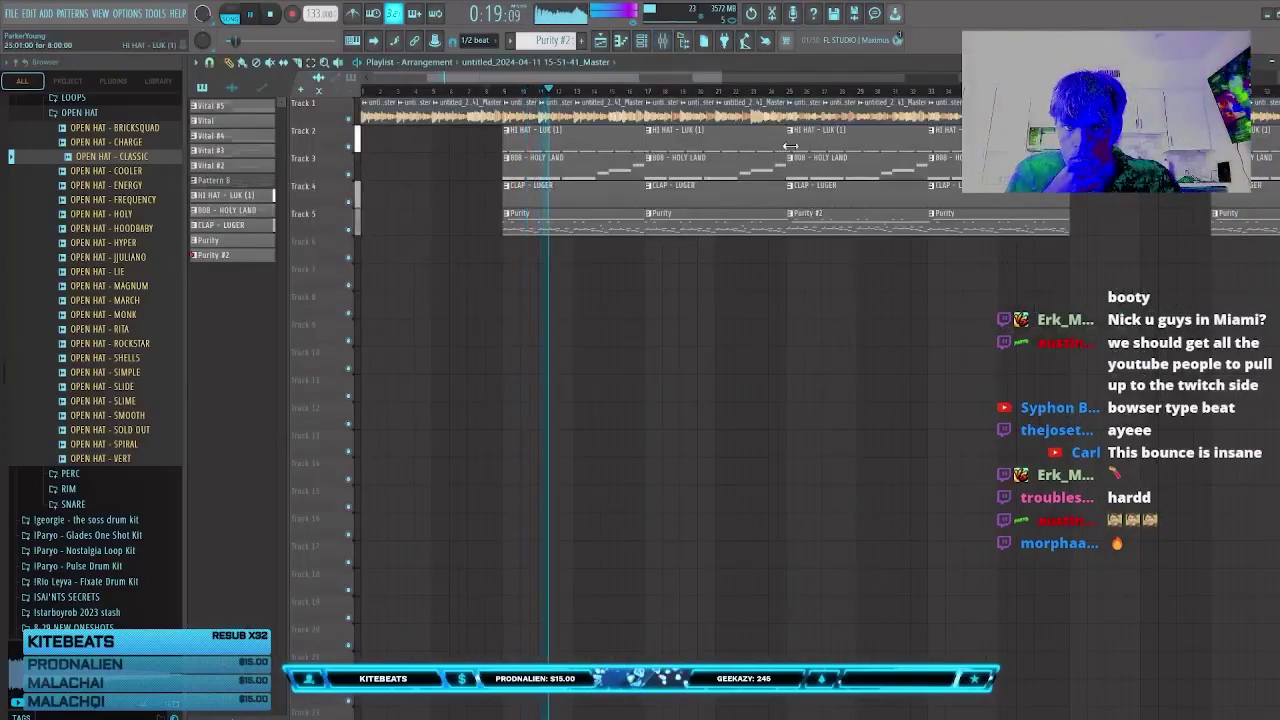
Step: Play the arrangement around bar 25 to review the Purity #2 section
{"action": "left_click", "coordinate": [787, 92]}
{"action": "scroll", "coordinate": [787, 92], "scroll_direction": "down", "scroll_amount": 1}
{"action": "left_click", "coordinate": [482, 92]}
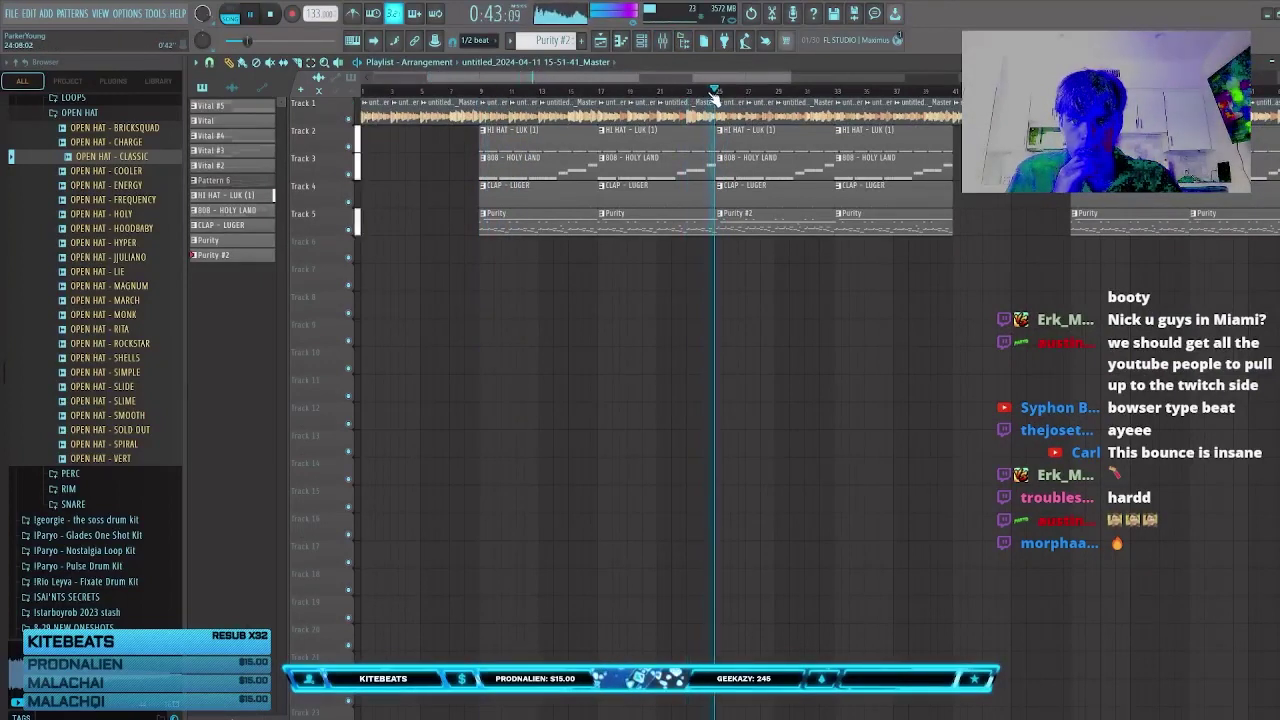
{"action": "left_click", "coordinate": [800, 283]}
{"action": "right_click", "coordinate": [818, 287]}
{"action": "left_click", "coordinate": [806, 284]}
{"action": "right_click", "coordinate": [811, 286]}
{"action": "left_click", "coordinate": [808, 285]}
{"action": "right_click", "coordinate": [832, 286]}
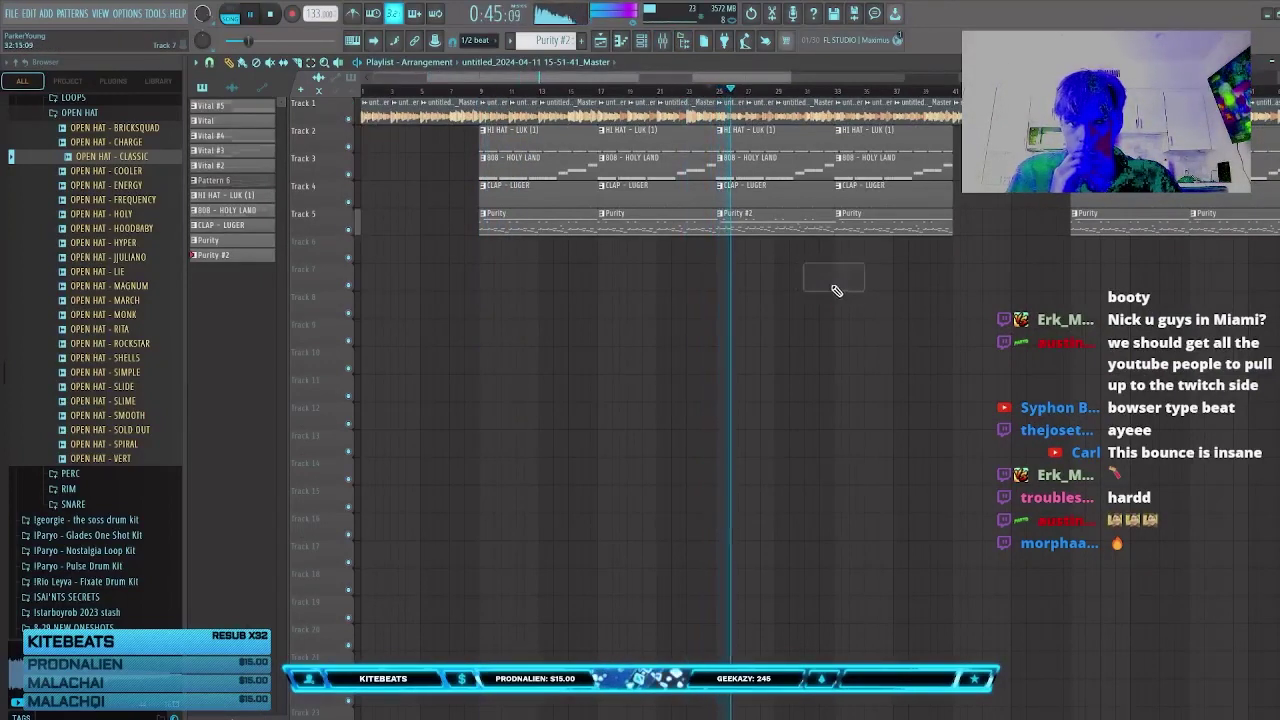
{"action": "left_click", "coordinate": [831, 284]}
{"action": "right_click", "coordinate": [852, 282]}
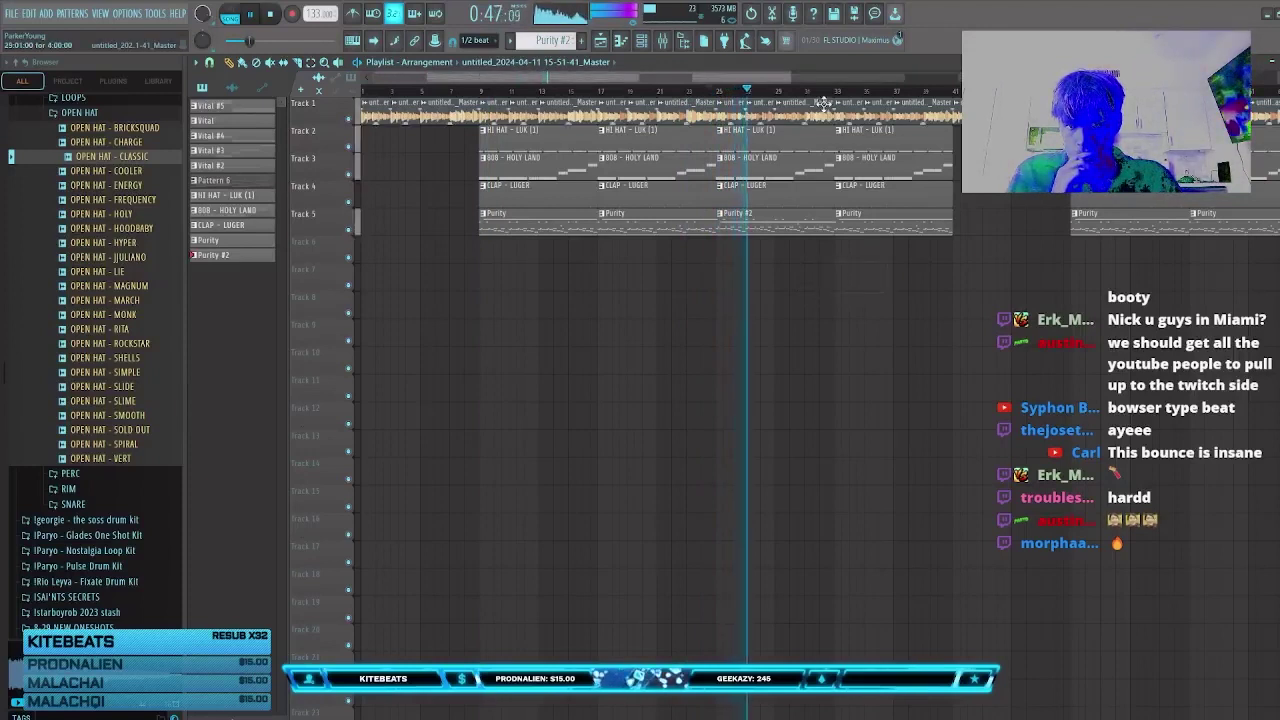
Step: Shorten the Purity #2 clip to bars 25 to 29, and move the following Purity clip to bar 29, ending it at bar 33
{"action": "scroll", "coordinate": [822, 100], "scroll_direction": "up", "scroll_amount": 2}
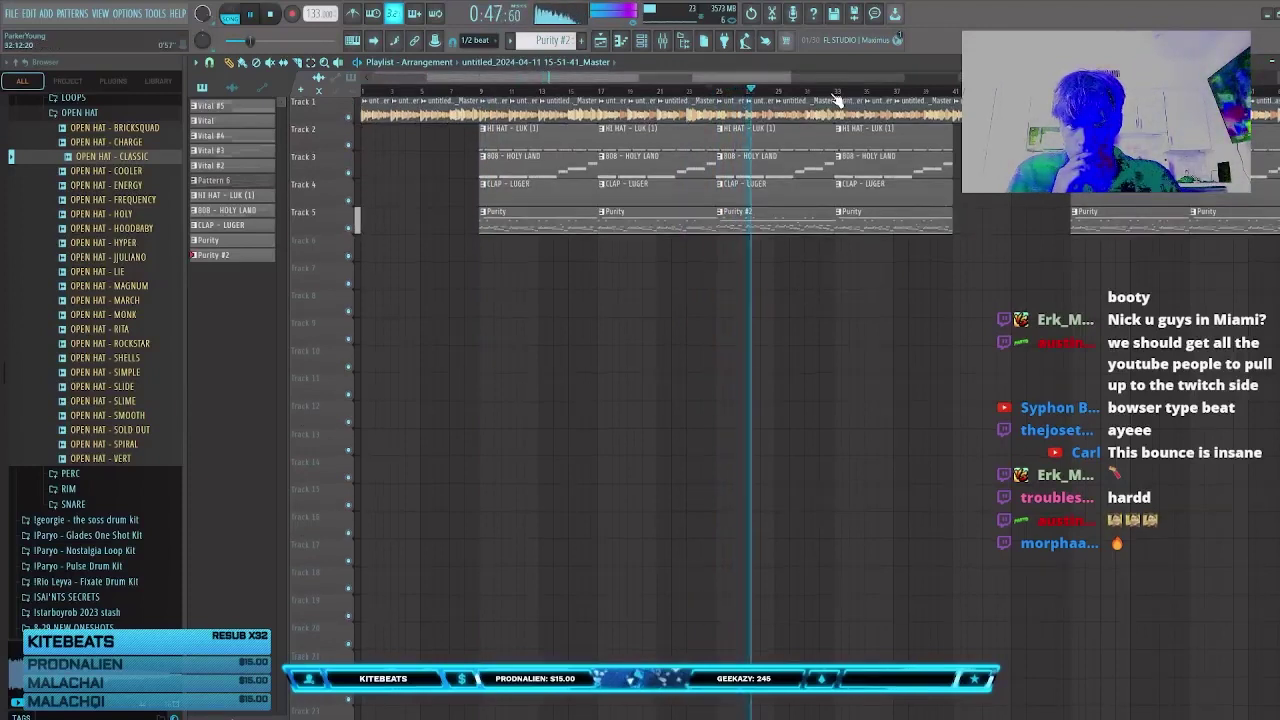
{"action": "right_click", "coordinate": [758, 215]}
{"action": "left_click_drag", "start_coordinate": [862, 225], "coordinate": [799, 224]}
{"action": "left_click", "coordinate": [823, 282]}
{"action": "right_click", "coordinate": [824, 280]}
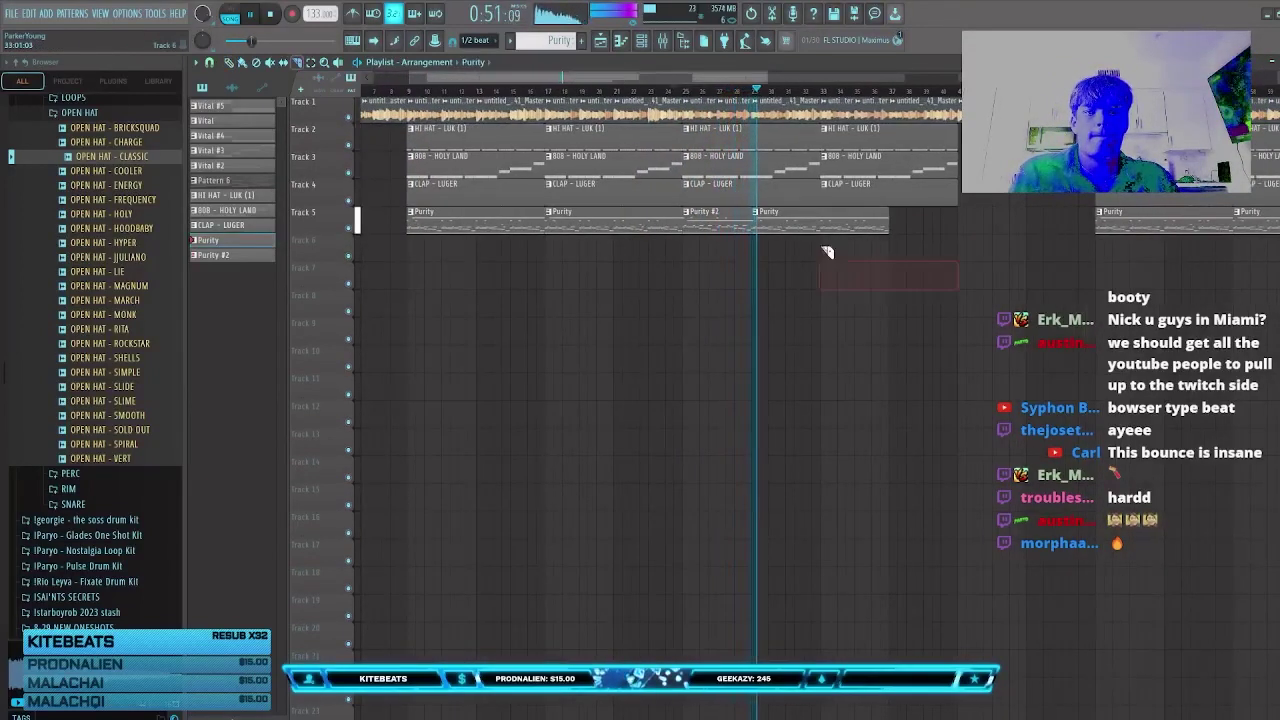
{"action": "left_click", "coordinate": [824, 224]}
{"action": "right_click", "coordinate": [825, 218]}
Step: Replace the melody slices of bars 33 to 41 with a copy of an earlier eight-bar melody run
{"action": "scroll", "coordinate": [818, 98], "scroll_direction": "down", "scroll_amount": 3}
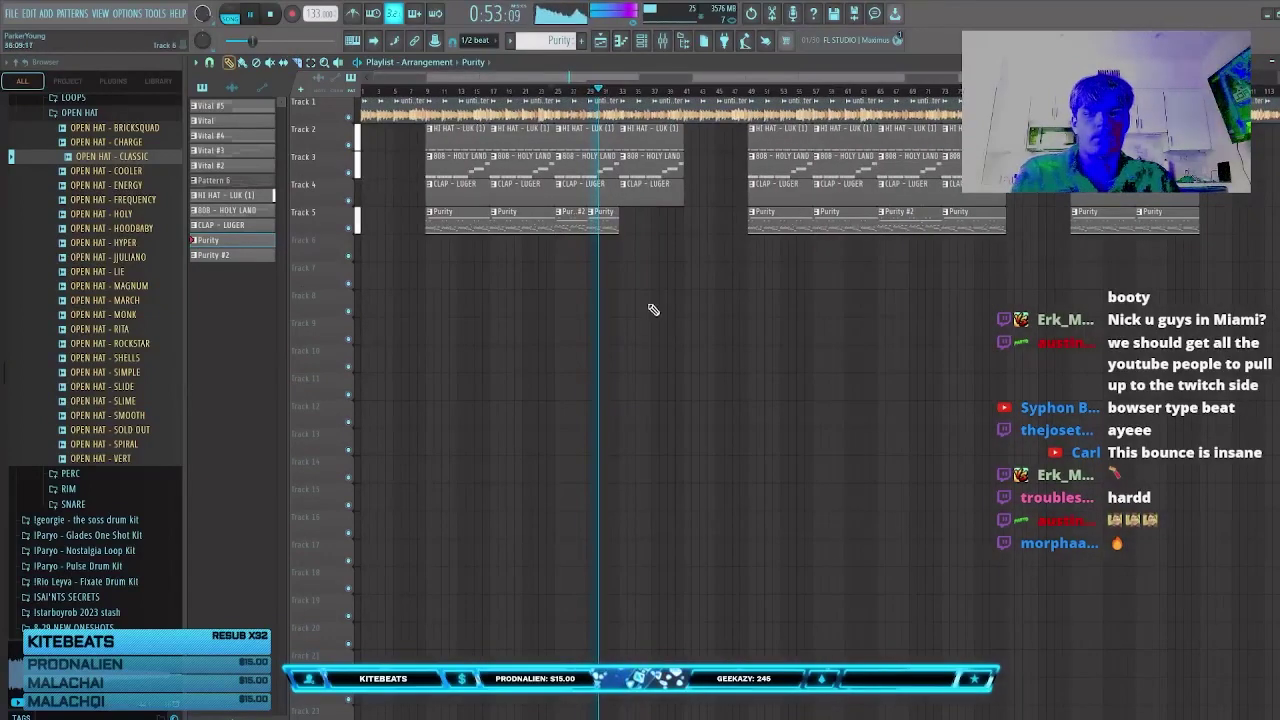
{"action": "left_click_drag", "start_coordinate": [675, 111], "coordinate": [627, 116]}
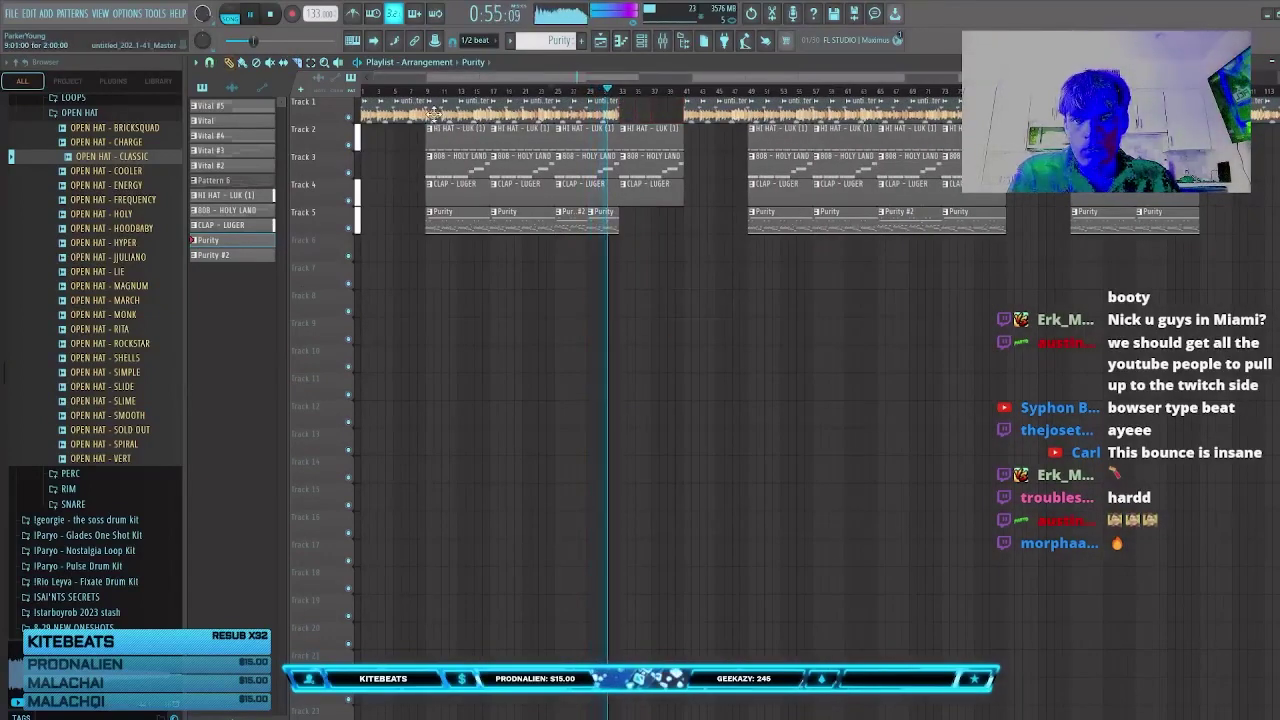
{"action": "left_click_drag", "start_coordinate": [473, 115], "coordinate": [335, 118]}
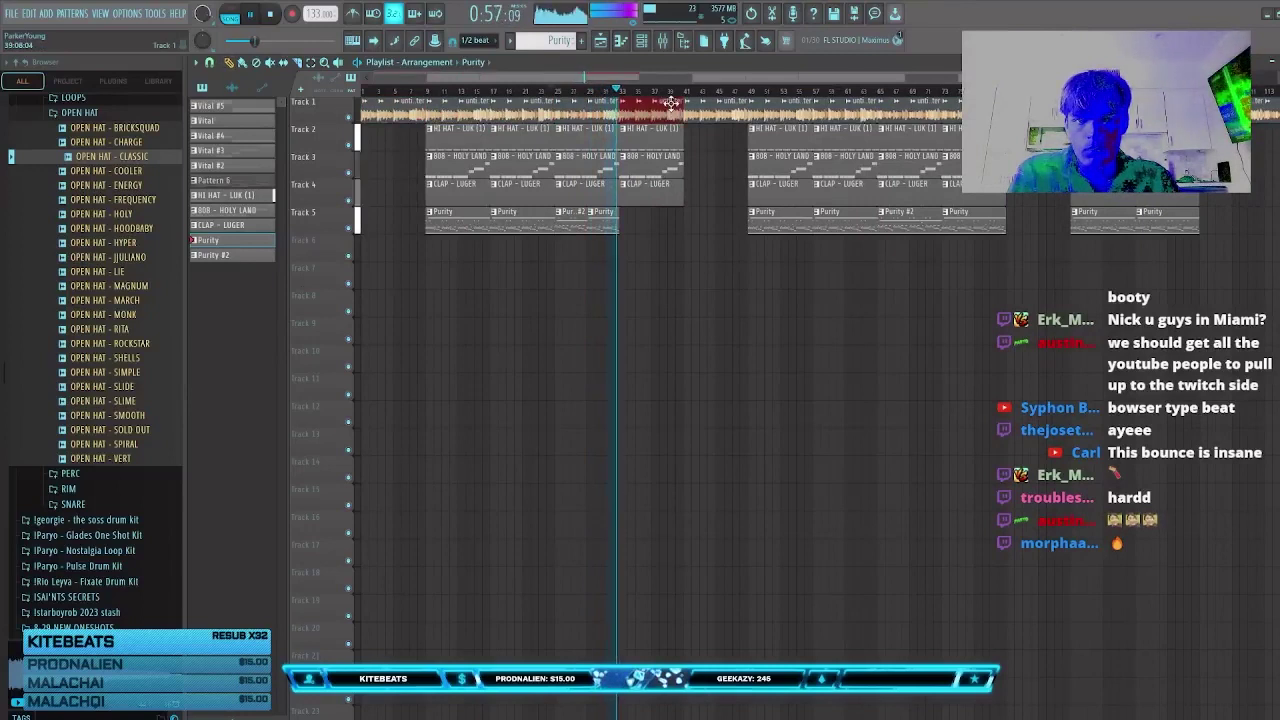
Step: Delete the outdated sections after the first one and duplicate the revised section starting at bar 9 twice, to bars 49 and 89
{"action": "left_click_drag", "start_coordinate": [670, 103], "coordinate": [664, 356]}
{"action": "left_click_drag", "start_coordinate": [707, 354], "coordinate": [688, 368]}
{"action": "key", "text": "Delete"}
{"action": "left_click_drag", "start_coordinate": [1188, 363], "coordinate": [692, 120]}
{"action": "key", "text": "Delete"}
{"action": "left_click_drag", "start_coordinate": [816, 368], "coordinate": [418, 108]}
{"action": "key", "text": "ctrl+b"}
{"action": "key", "text": "ctrl+b"}
Step: Delete the surplus clips beyond bar 105 and the stray Purity clips below the arrangement
{"action": "left_click", "coordinate": [892, 376]}
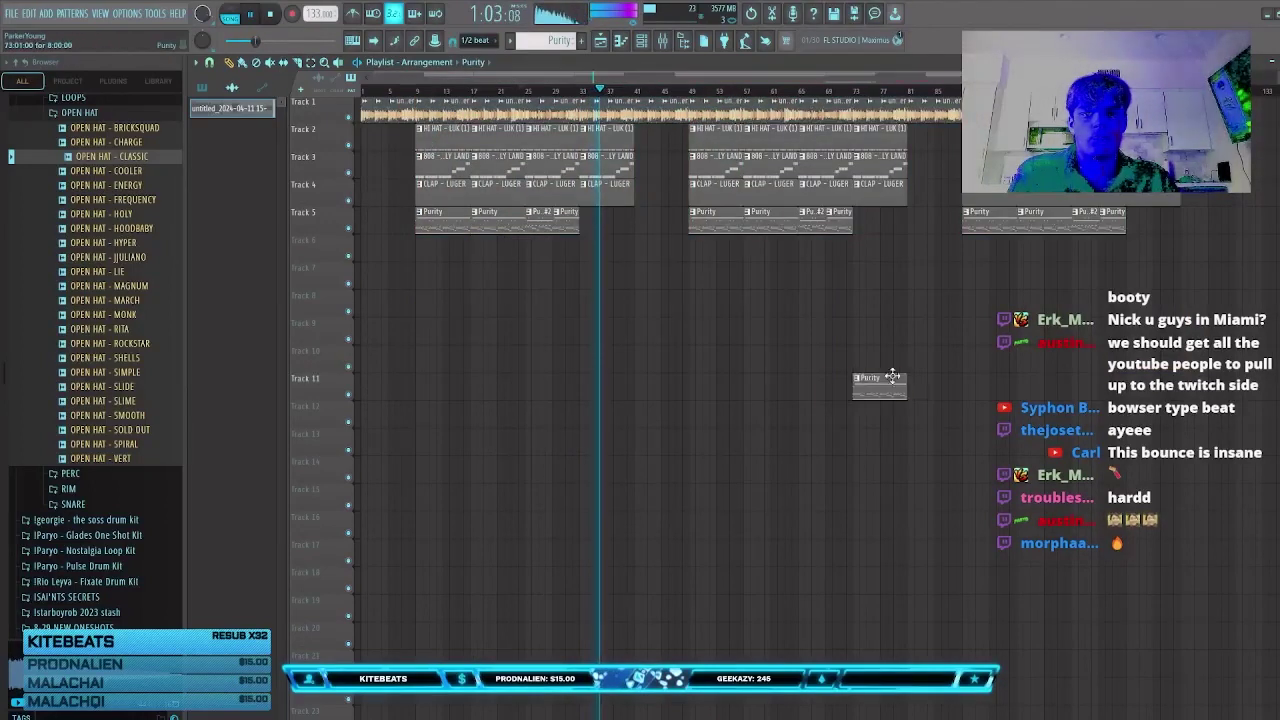
{"action": "left_click_drag", "start_coordinate": [892, 376], "coordinate": [1118, 205]}
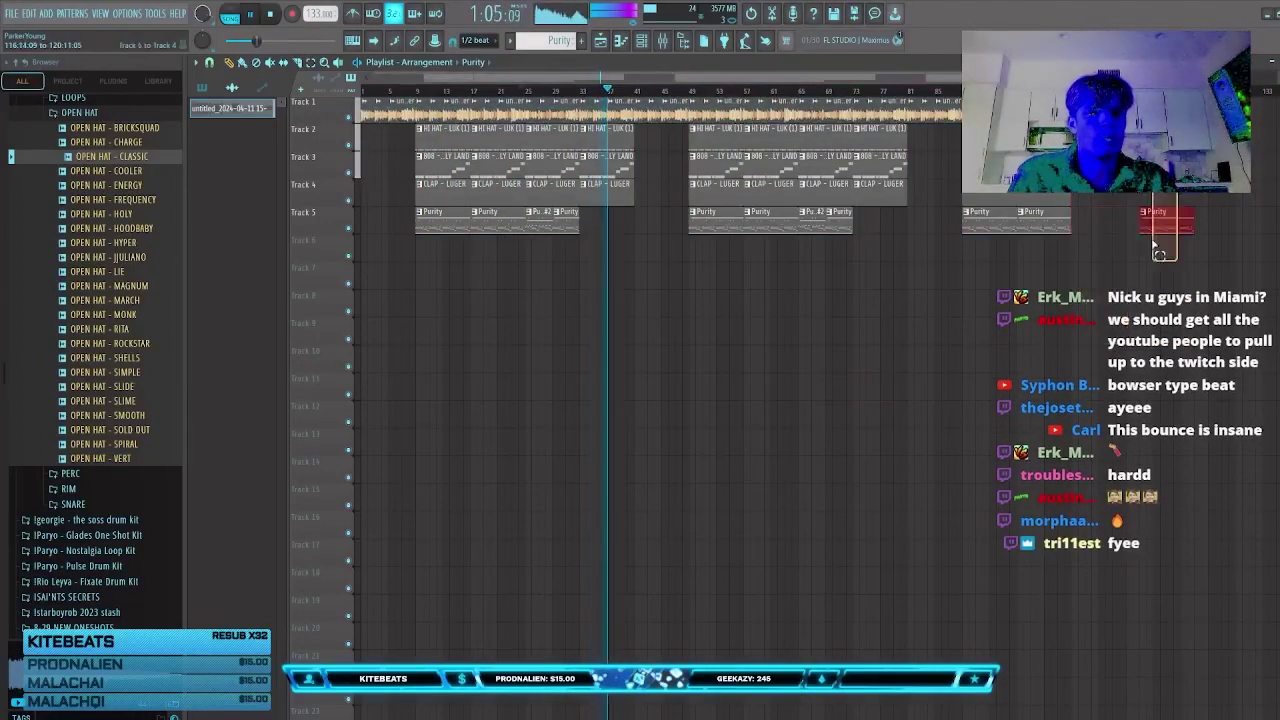
{"action": "key", "text": "Delete"}
{"action": "left_click_drag", "start_coordinate": [1222, 207], "coordinate": [1142, 118]}
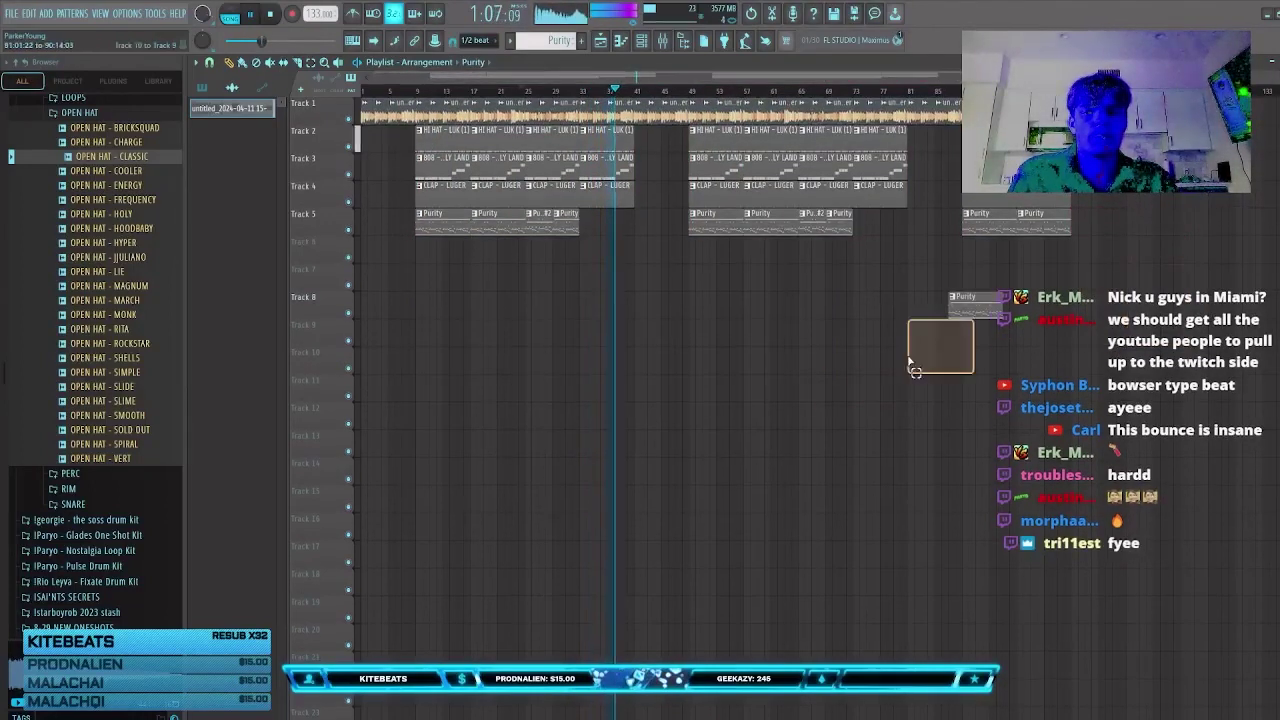
Step: Create a new empty pattern and place it on Track 7 at bar 9
{"action": "left_click", "coordinate": [654, 52]}
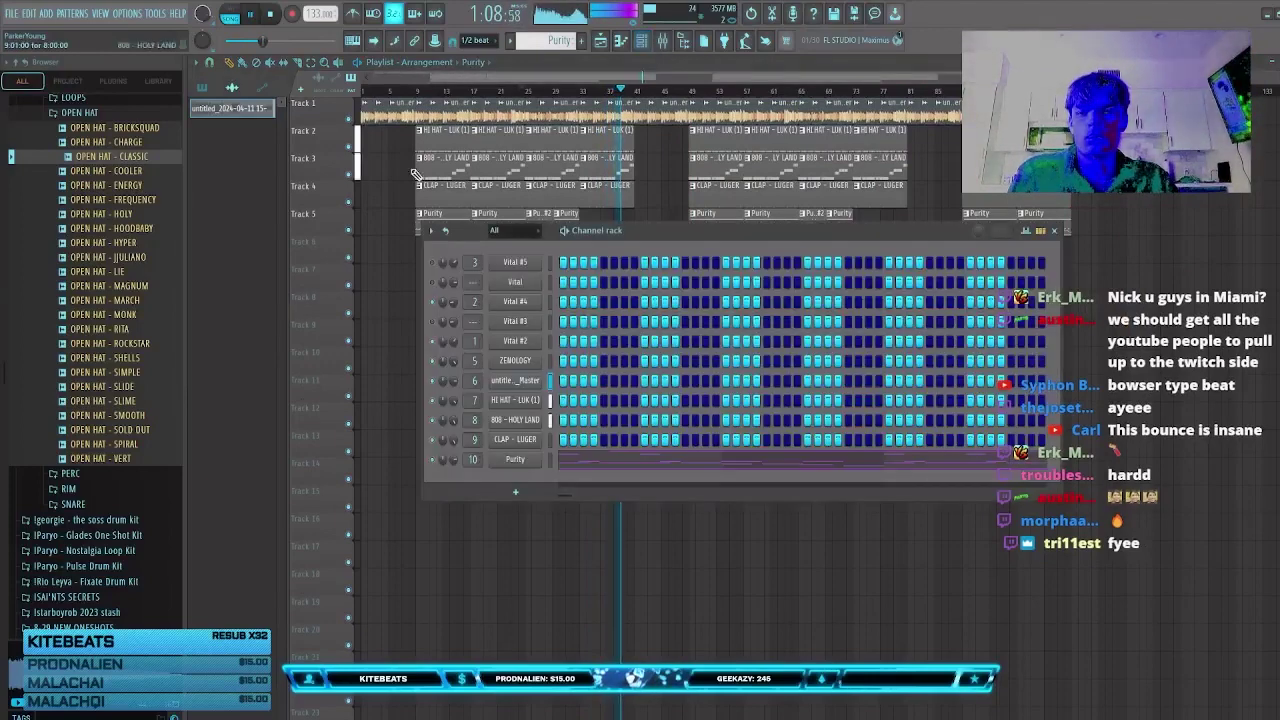
{"action": "left_click", "coordinate": [210, 90]}
{"action": "left_click_drag", "start_coordinate": [436, 343], "coordinate": [460, 340]}
{"action": "right_click", "coordinate": [462, 339]}
{"action": "left_click", "coordinate": [581, 41]}
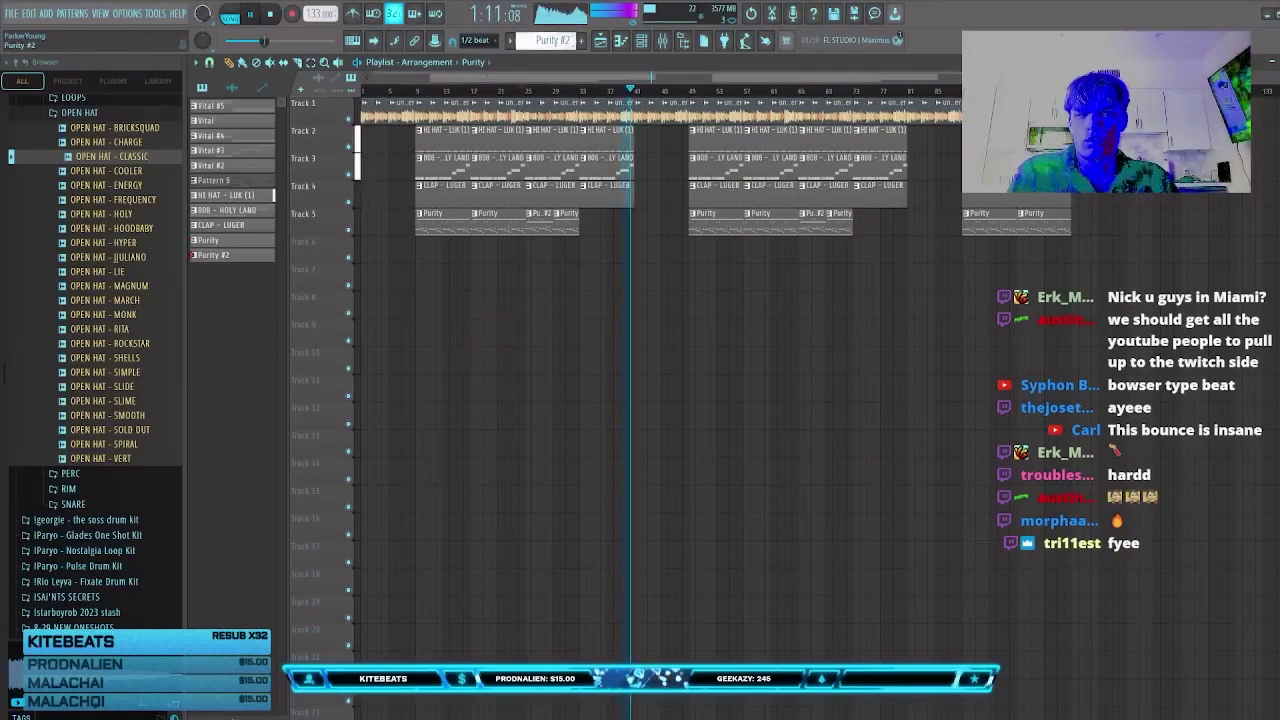
{"action": "scroll", "coordinate": [575, 42], "scroll_direction": "down", "scroll_amount": 1}
{"action": "left_click", "coordinate": [422, 278]}
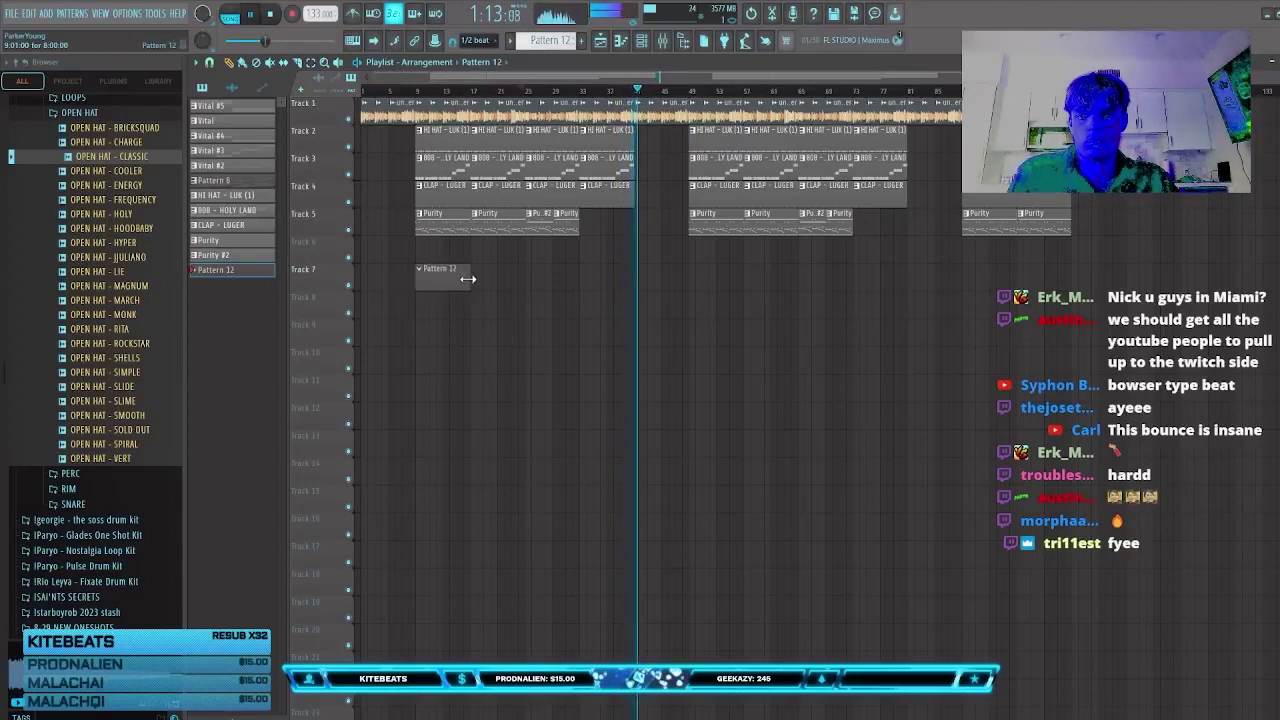
Step: Repeat the new pattern's clip on Track 7 up to bar 41, and copy the four clips to bar 49
{"action": "left_click", "coordinate": [468, 279], "text": "ctrl"}
{"action": "key", "text": "ctrl+b"}
{"action": "key", "text": "ctrl+b"}
{"action": "key", "text": "ctrl+b"}
{"action": "left_click_drag", "start_coordinate": [665, 328], "coordinate": [440, 272]}
{"action": "key", "text": "ctrl+b"}
{"action": "left_click_drag", "start_coordinate": [649, 283], "coordinate": [704, 283]}
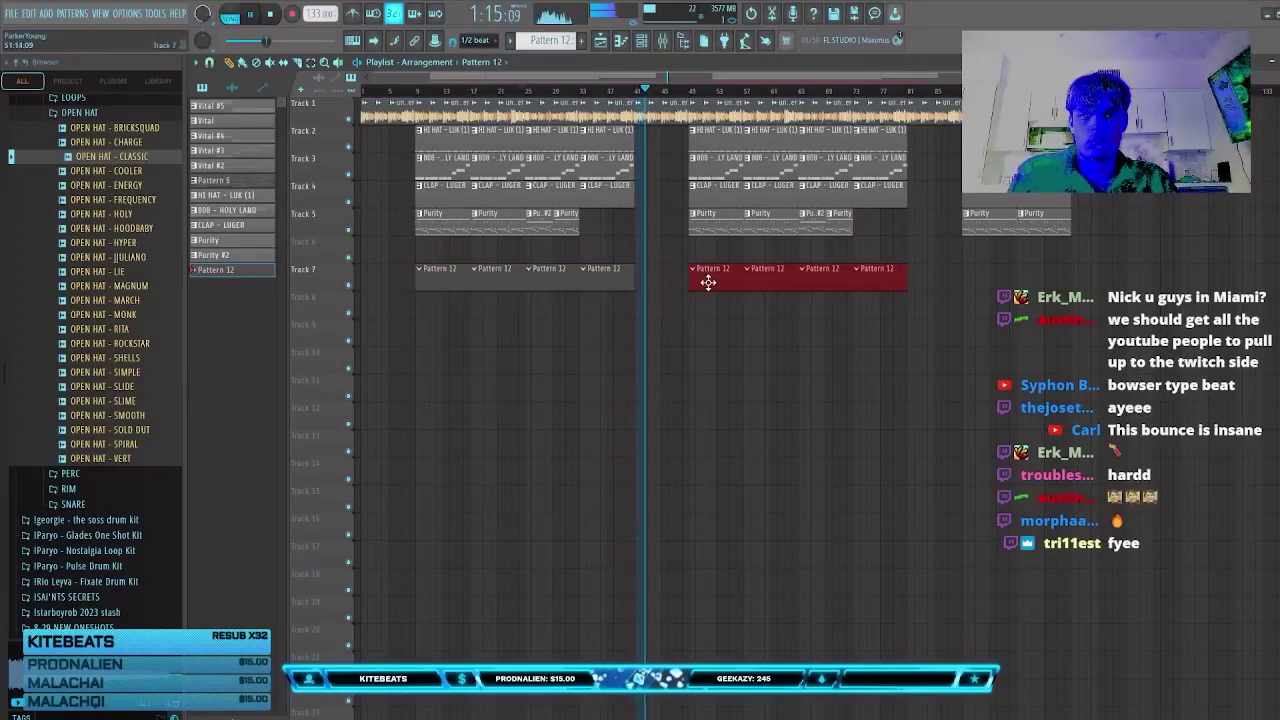
Step: Copy two of the new pattern's clips on Track 7 to bar 89, covering the last section up to bar 105
{"action": "left_click_drag", "start_coordinate": [932, 317], "coordinate": [710, 273]}
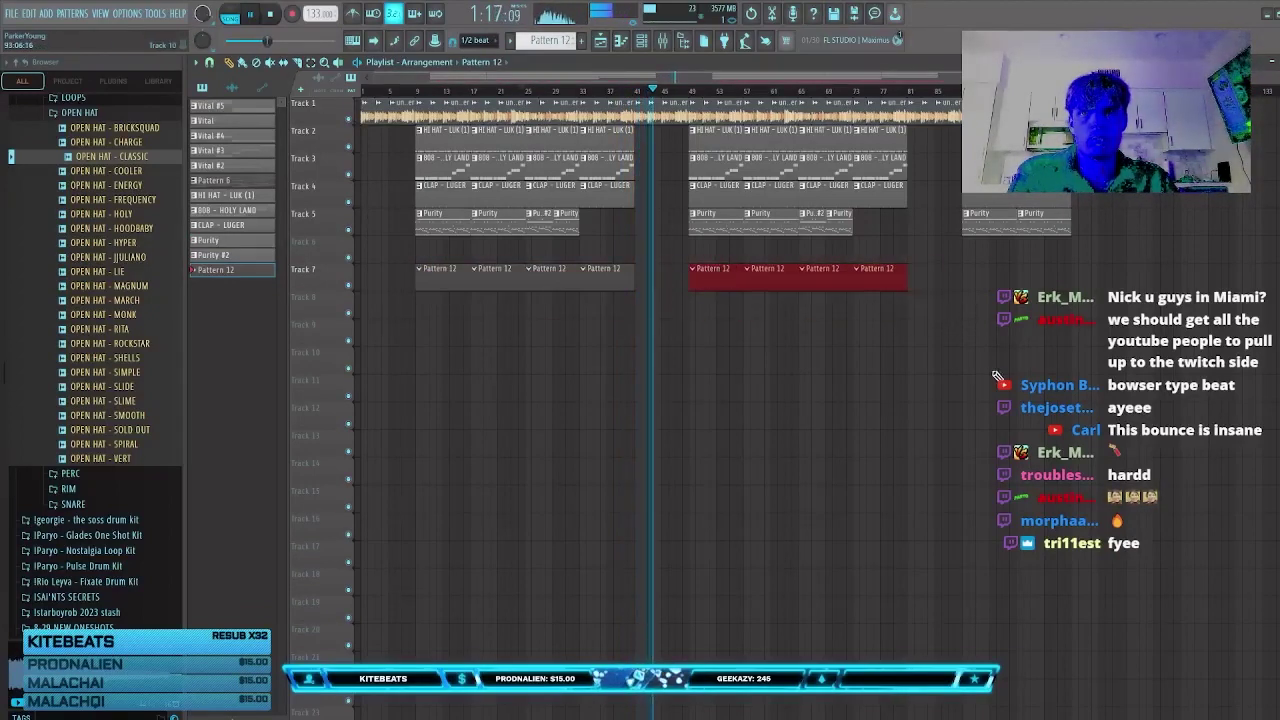
{"action": "left_click_drag", "start_coordinate": [993, 375], "coordinate": [838, 267]}
{"action": "key", "text": "ctrl+b"}
{"action": "left_click_drag", "start_coordinate": [936, 279], "coordinate": [956, 280]}
{"action": "left_click_drag", "start_coordinate": [1036, 338], "coordinate": [983, 324]}
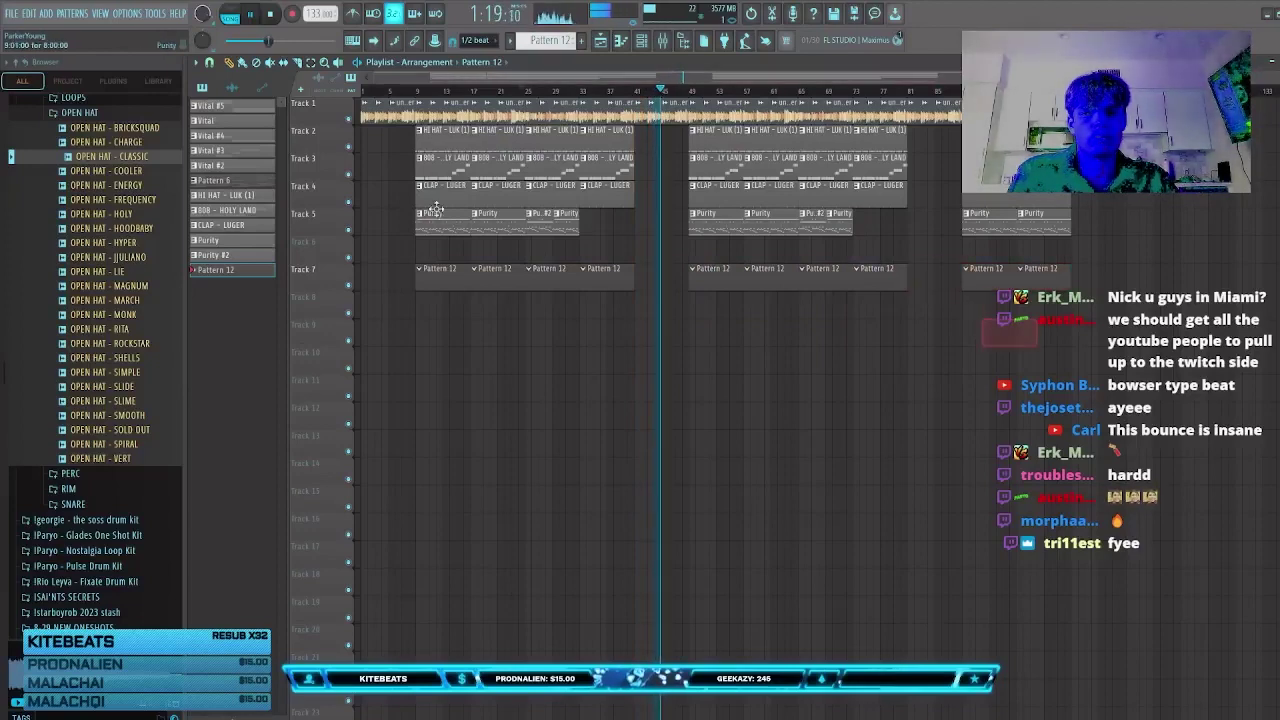
Step: Add the OPEN HAT - ENERGY sample as a new channel and place a hit on its first step in the new pattern
{"action": "double_click", "coordinate": [438, 282]}
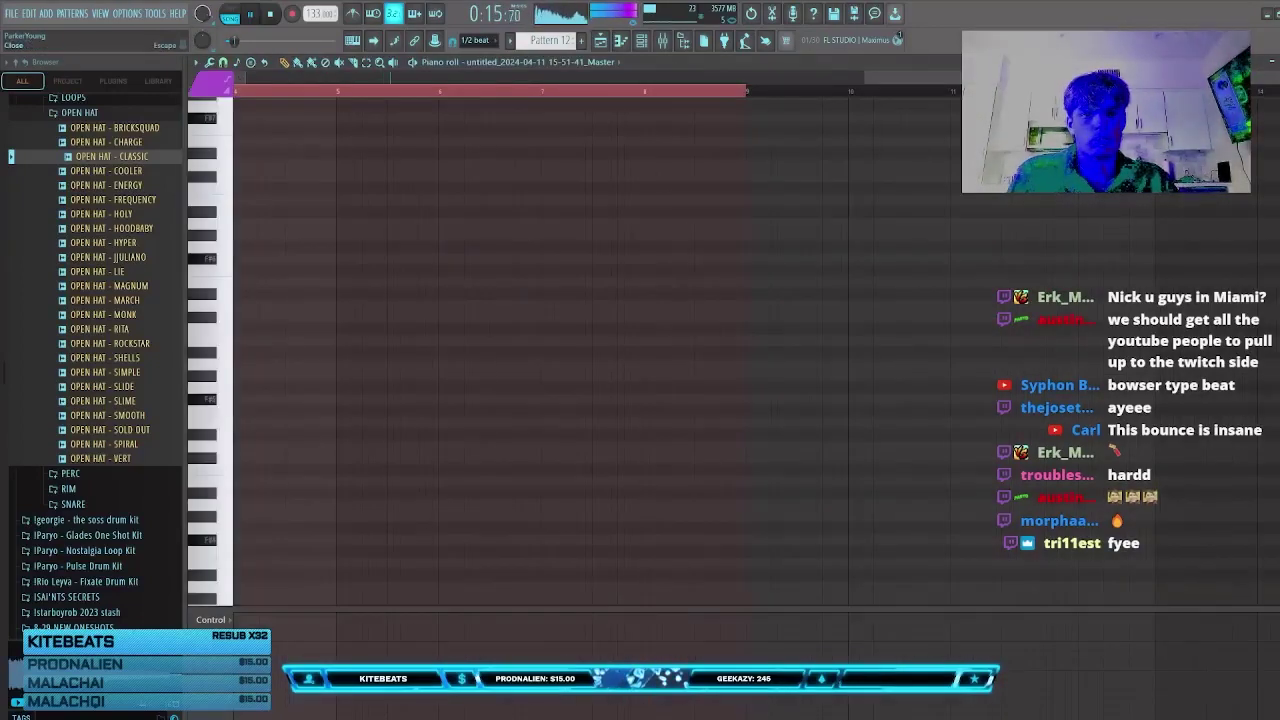
{"action": "key", "text": "Escape"}
{"action": "left_click", "coordinate": [643, 42]}
{"action": "scroll", "coordinate": [174, 316], "scroll_direction": "up", "scroll_amount": 5}
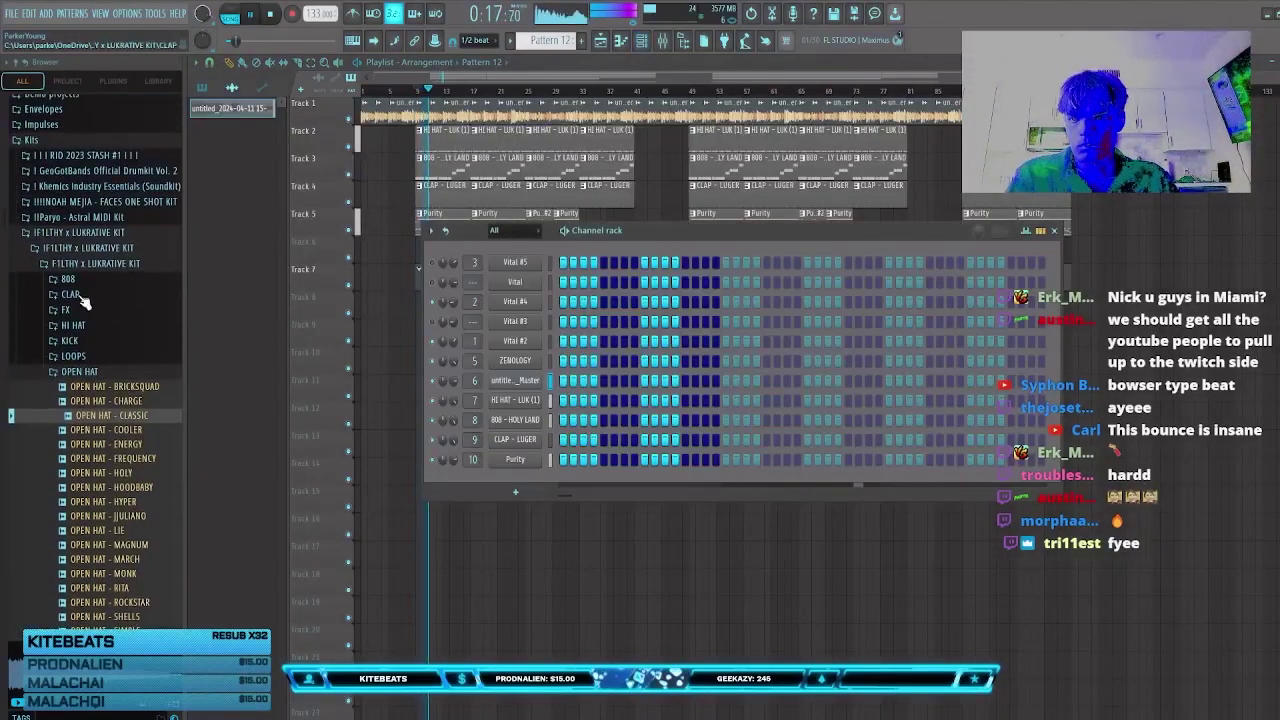
{"action": "left_click", "coordinate": [108, 444]}
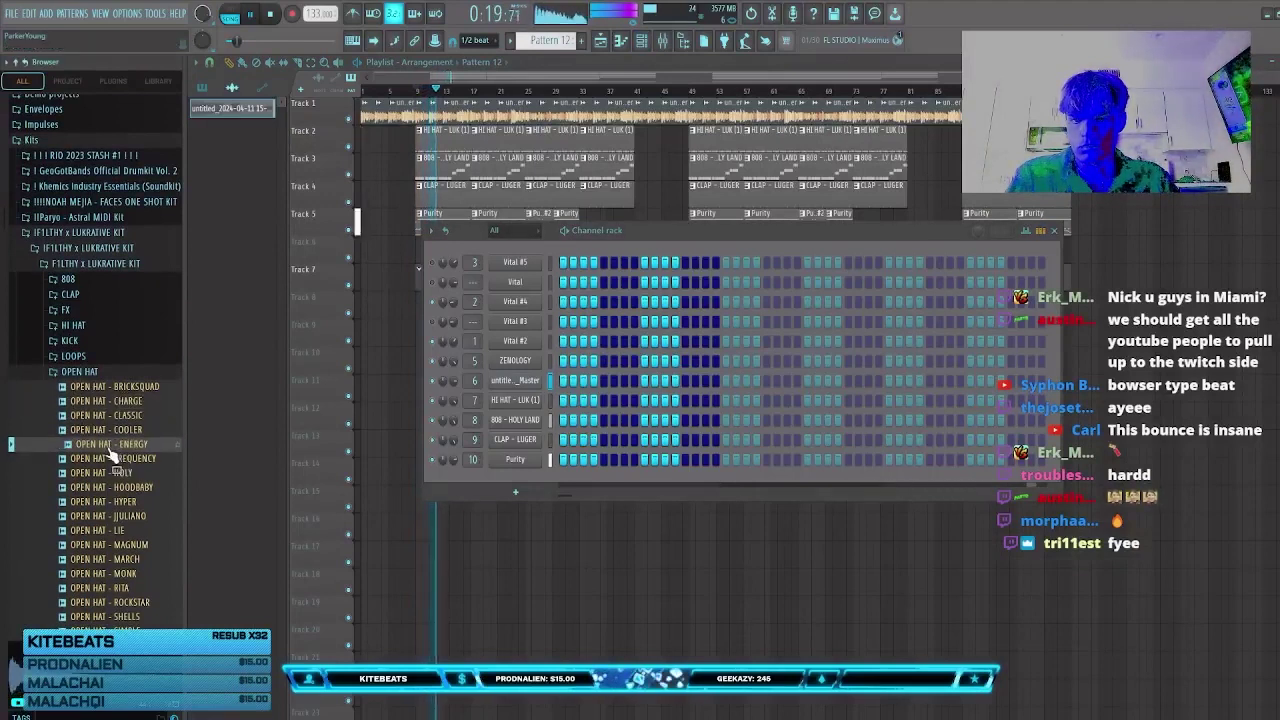
{"action": "left_click_drag", "start_coordinate": [502, 490], "coordinate": [561, 483]}
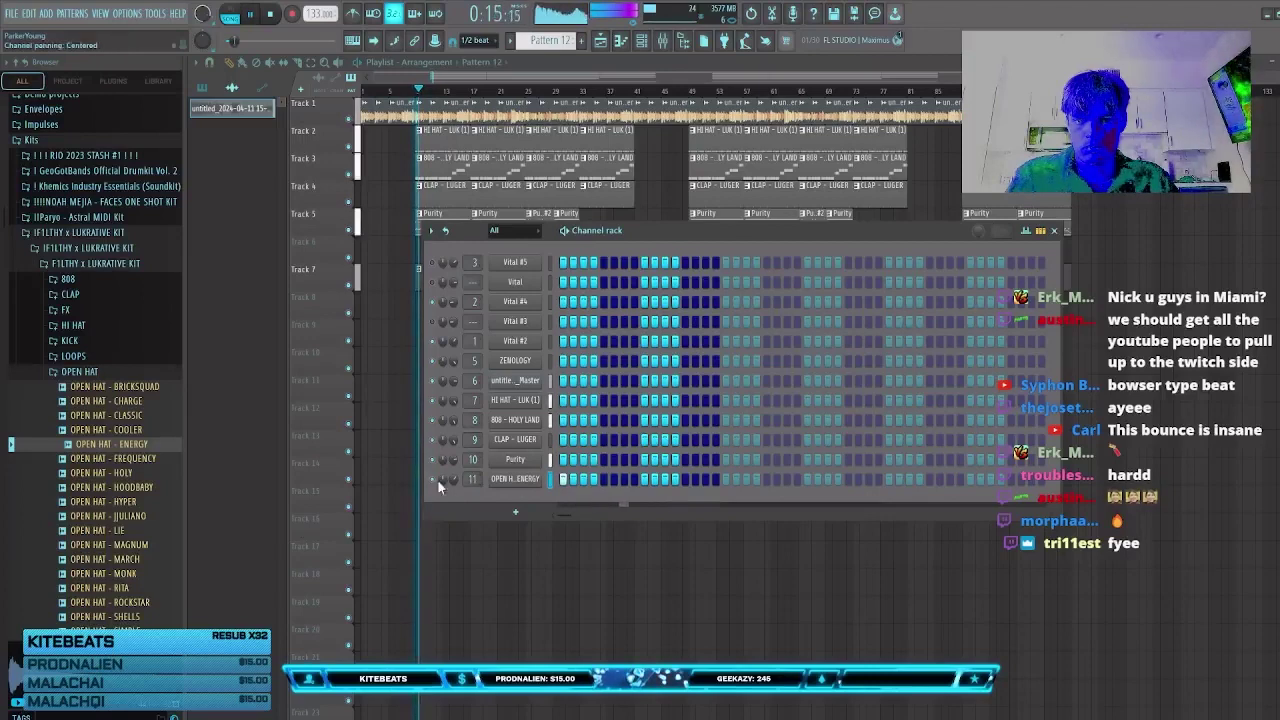
Step: Audition several rim samples from the RIM folder of the F1LTHY x LUKRATIVE kit
{"action": "left_click", "coordinate": [84, 374]}
{"action": "left_click", "coordinate": [80, 405]}
{"action": "scroll", "coordinate": [90, 424], "scroll_direction": "up", "scroll_amount": 5}
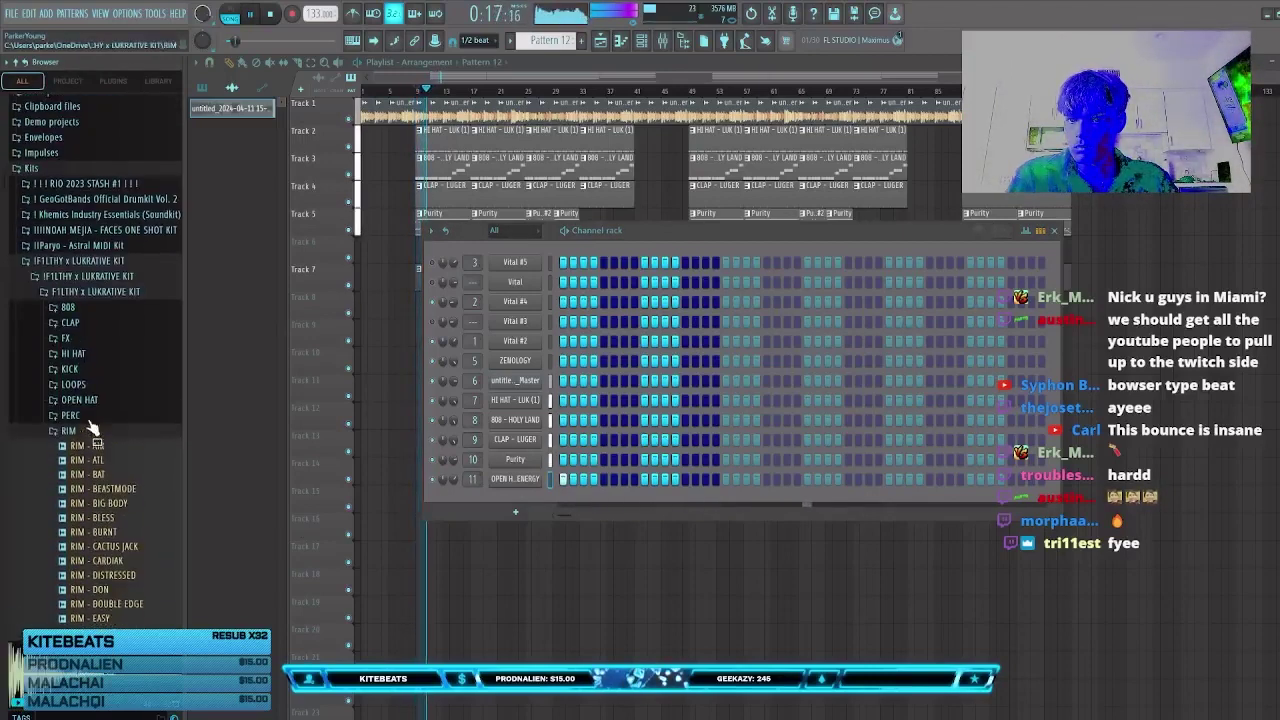
{"action": "left_click", "coordinate": [106, 528]}
{"action": "scroll", "coordinate": [108, 524], "scroll_direction": "down", "scroll_amount": 4}
{"action": "left_click", "coordinate": [114, 508]}
{"action": "left_click", "coordinate": [113, 504]}
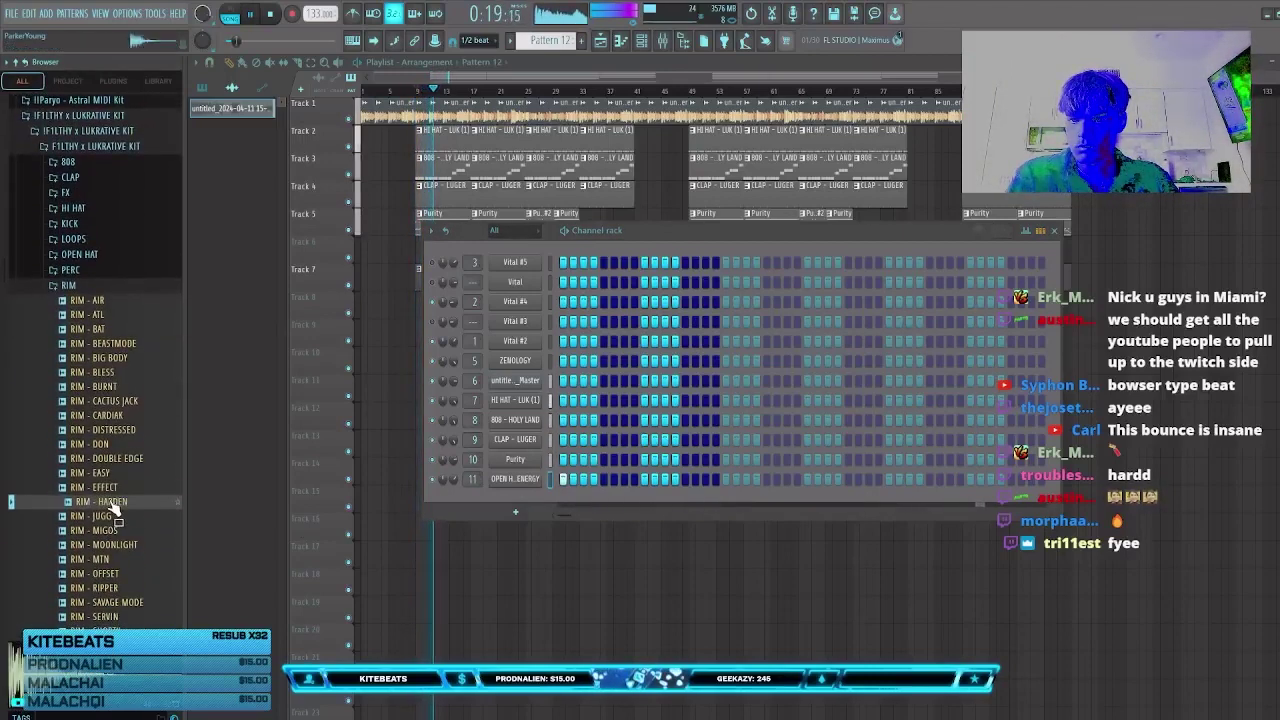
{"action": "left_click", "coordinate": [128, 533]}
{"action": "left_click", "coordinate": [130, 549]}
Step: Collapse the F1LTHY x LUKRATIVE kit and open the percussion folder of the ISAI'NTS SECRETS kit
{"action": "scroll", "coordinate": [124, 530], "scroll_direction": "up", "scroll_amount": 6}
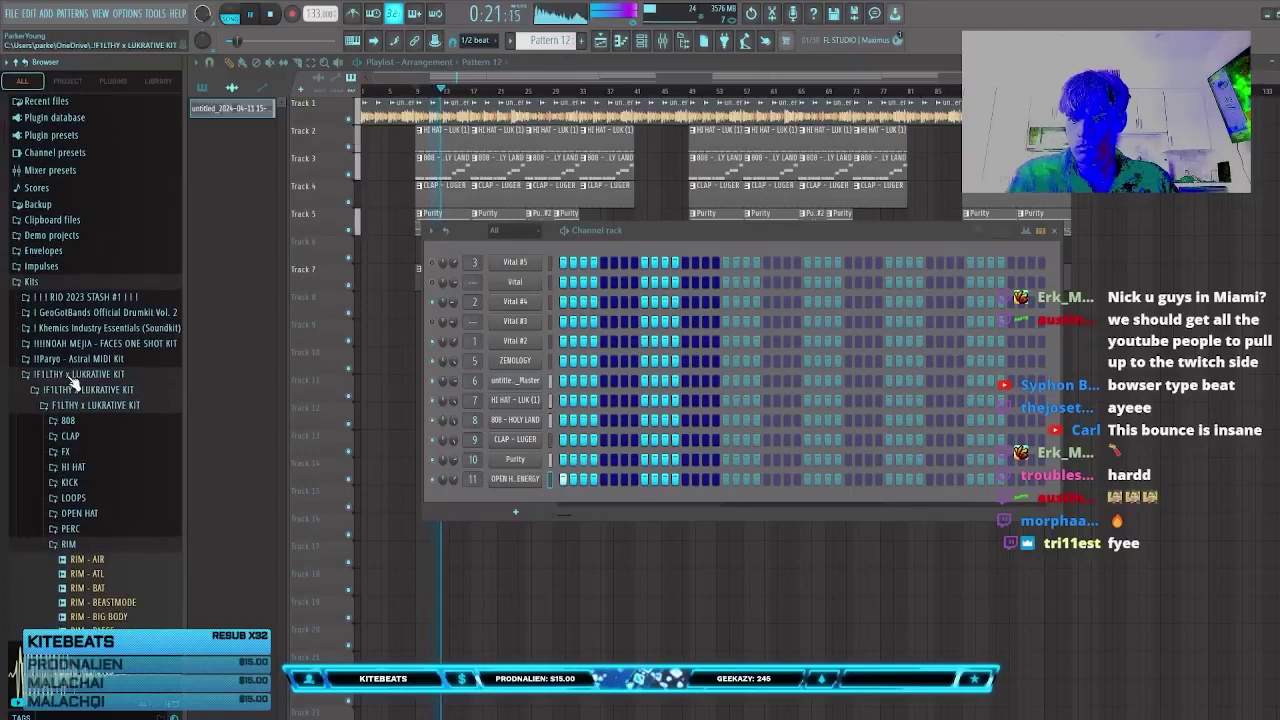
{"action": "left_click", "coordinate": [72, 377]}
{"action": "scroll", "coordinate": [104, 368], "scroll_direction": "down", "scroll_amount": 2}
{"action": "left_click", "coordinate": [72, 382]}
{"action": "left_click", "coordinate": [73, 399]}
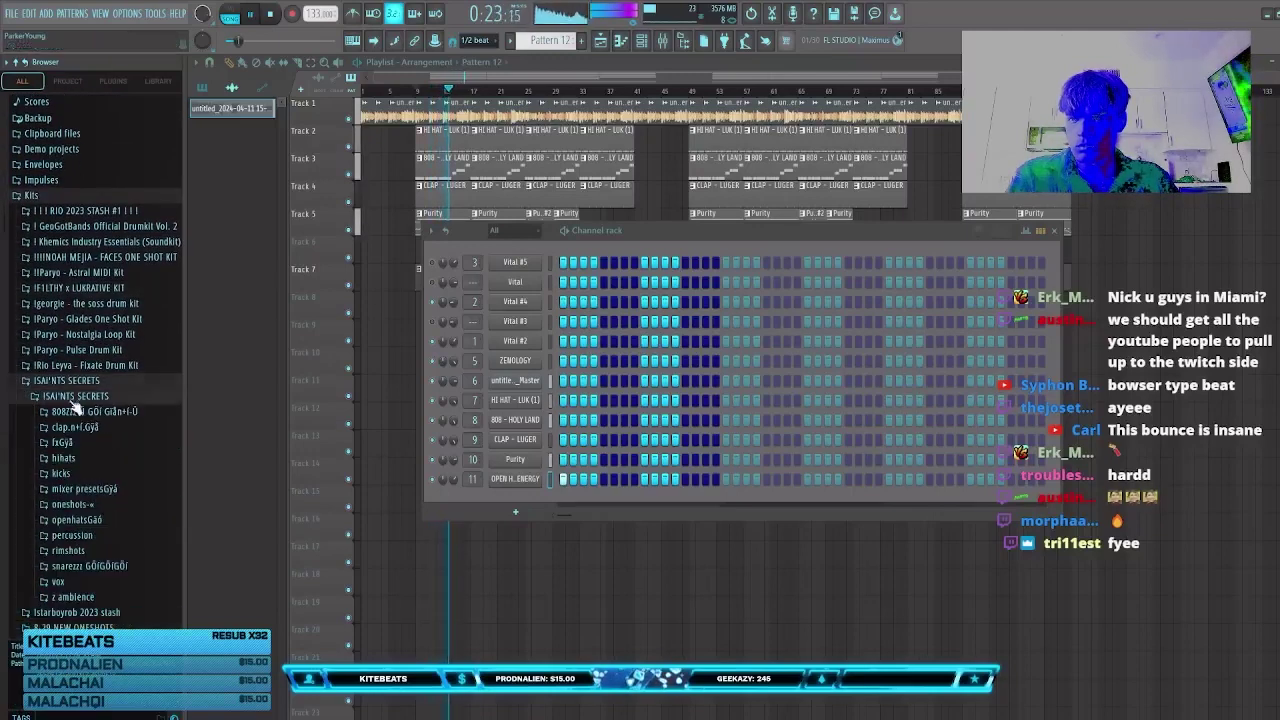
{"action": "left_click", "coordinate": [82, 552]}
{"action": "left_click", "coordinate": [81, 187]}
{"action": "left_click", "coordinate": [77, 154]}
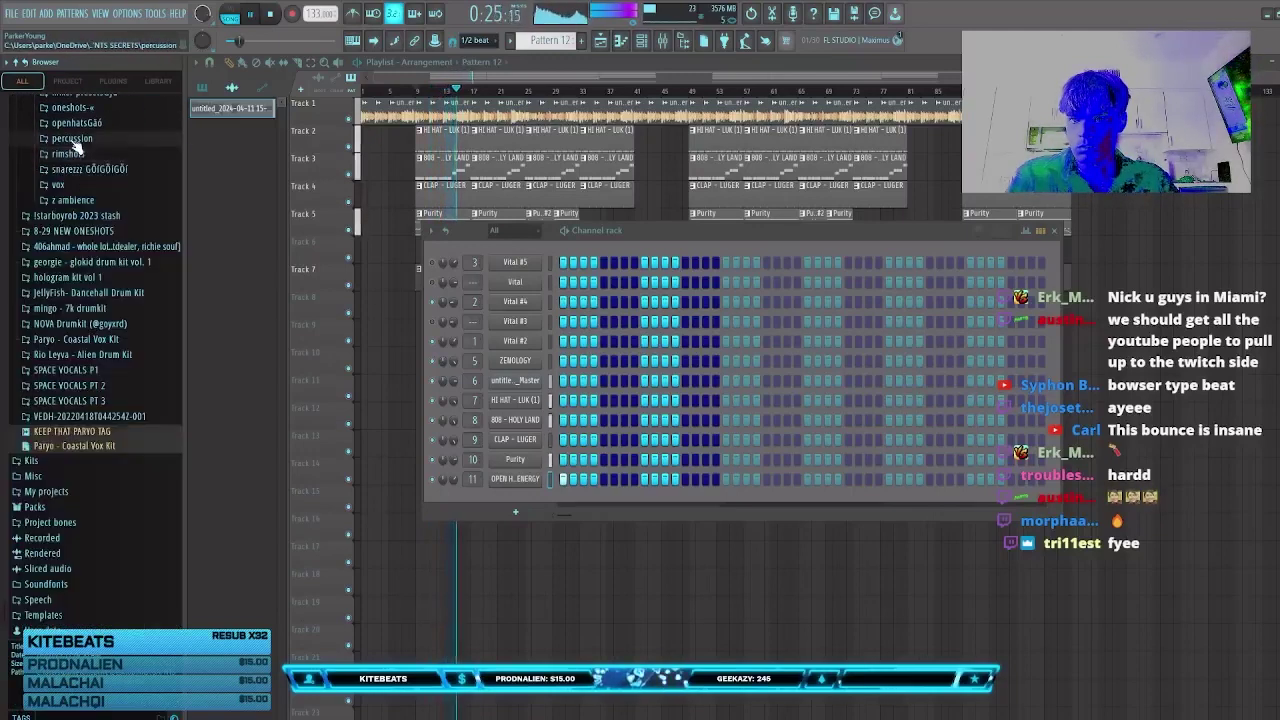
{"action": "left_click", "coordinate": [76, 140]}
Step: Audition the percussion samples one after another, down to the crazy percussion sample, comparing the clicks, coca and cowbell sounds
{"action": "left_click", "coordinate": [82, 186]}
{"action": "left_click", "coordinate": [84, 197]}
{"action": "left_click", "coordinate": [85, 211]}
{"action": "left_click", "coordinate": [86, 225]}
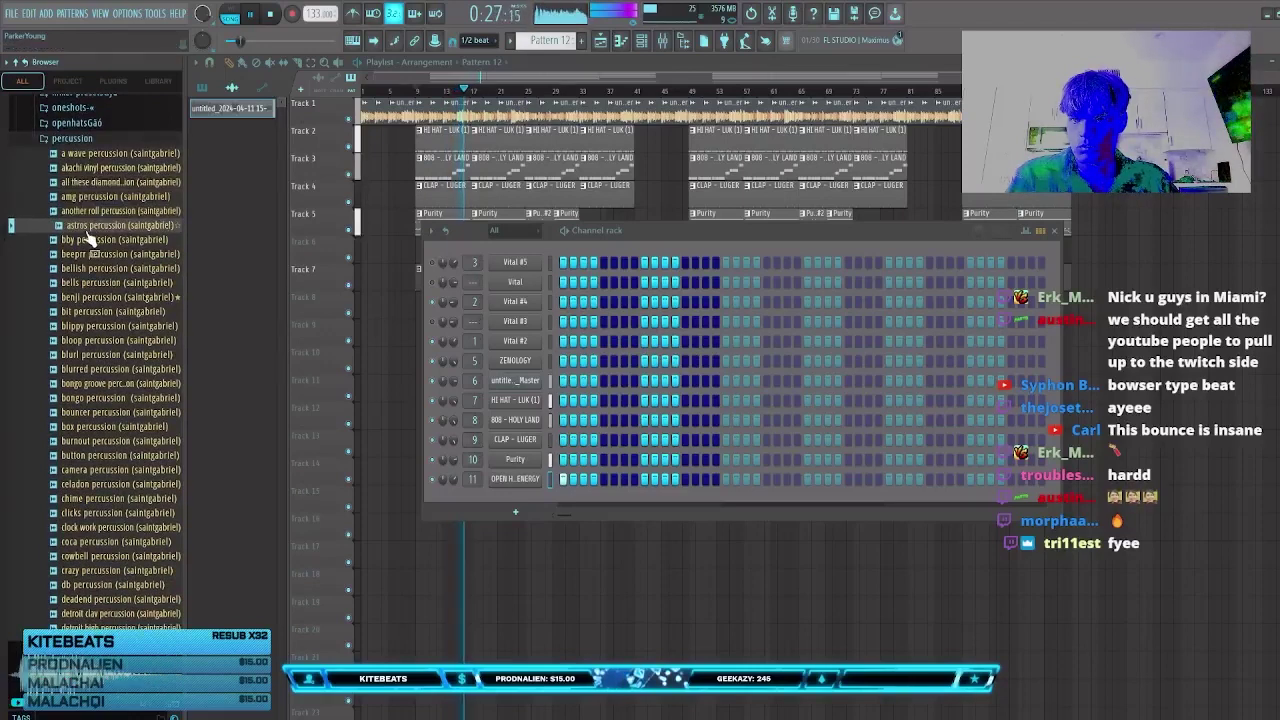
{"action": "left_click", "coordinate": [87, 240]}
{"action": "left_click", "coordinate": [88, 254]}
{"action": "left_click", "coordinate": [90, 268]}
{"action": "left_click", "coordinate": [91, 282]}
{"action": "left_click", "coordinate": [92, 297]}
{"action": "left_click", "coordinate": [92, 311]}
{"action": "left_click", "coordinate": [93, 326]}
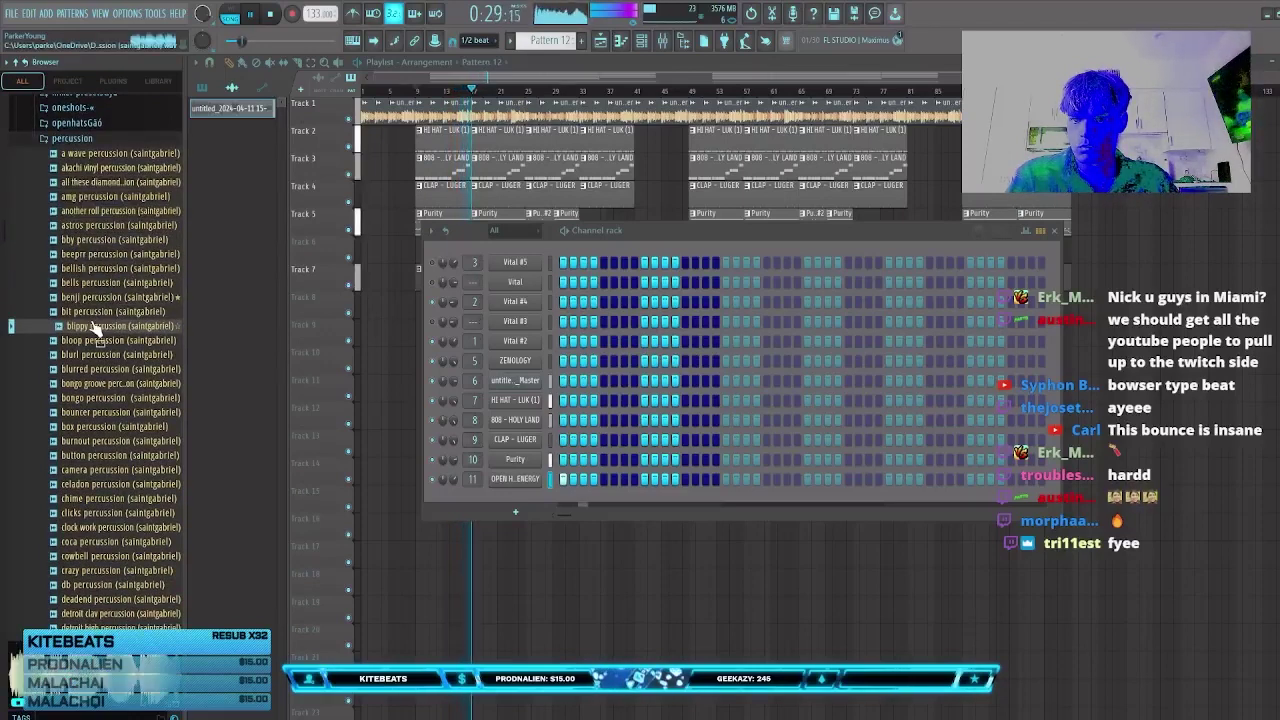
{"action": "left_click", "coordinate": [94, 340]}
{"action": "left_click", "coordinate": [96, 369]}
{"action": "left_click", "coordinate": [94, 383]}
{"action": "left_click", "coordinate": [92, 370]}
{"action": "left_click", "coordinate": [95, 412]}
{"action": "left_click", "coordinate": [96, 427]}
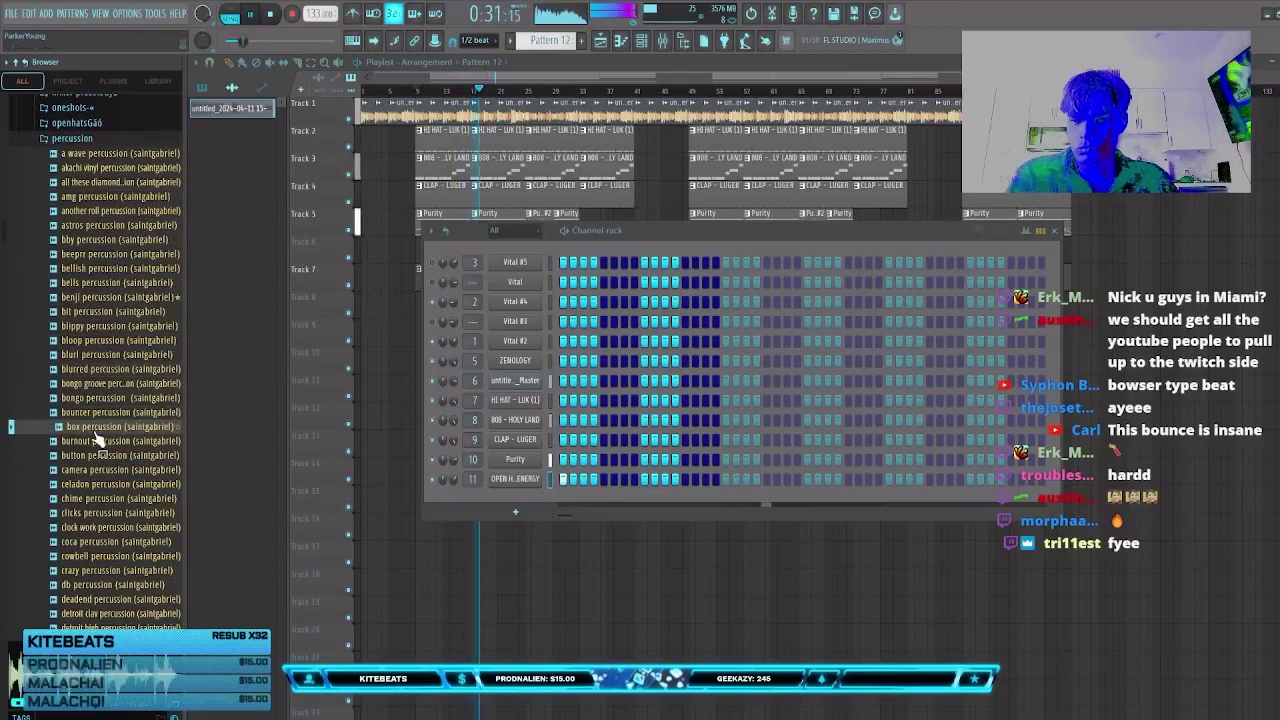
{"action": "left_click", "coordinate": [98, 441]}
{"action": "left_click", "coordinate": [99, 470]}
{"action": "left_click", "coordinate": [102, 498]}
{"action": "left_click", "coordinate": [104, 527]}
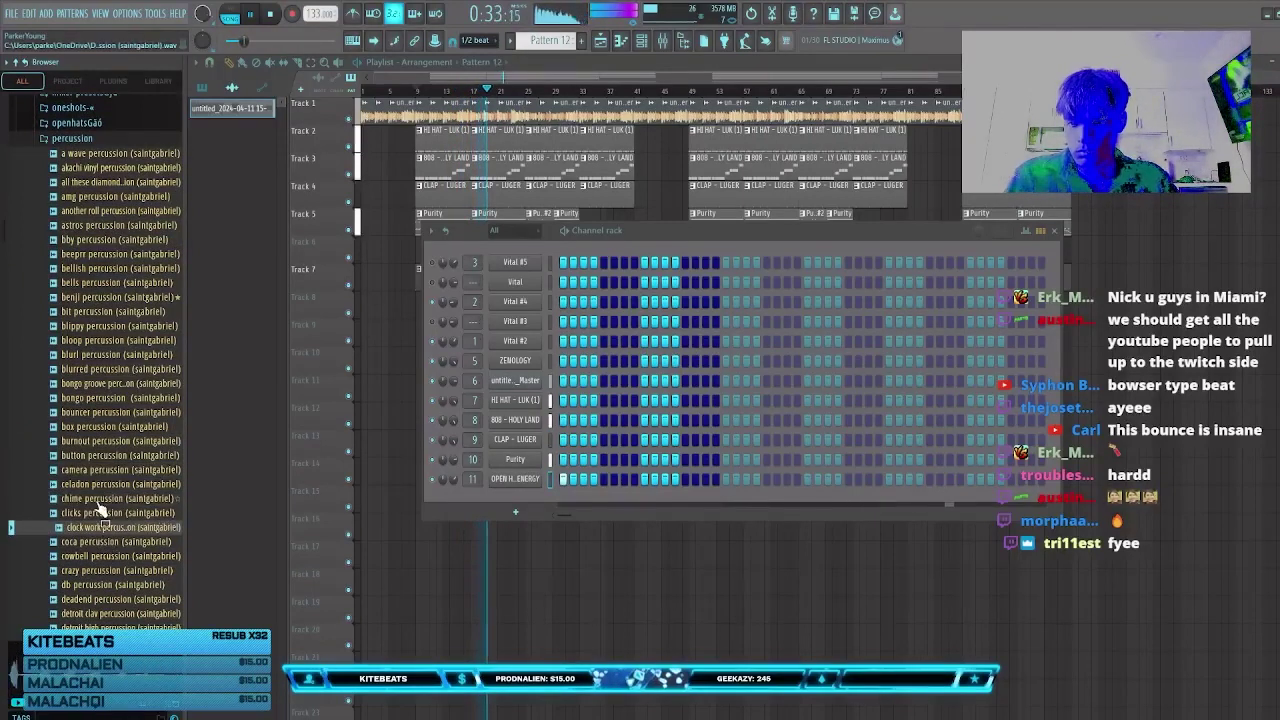
{"action": "left_click", "coordinate": [100, 511]}
{"action": "left_click", "coordinate": [92, 544]}
{"action": "left_click", "coordinate": [83, 516]}
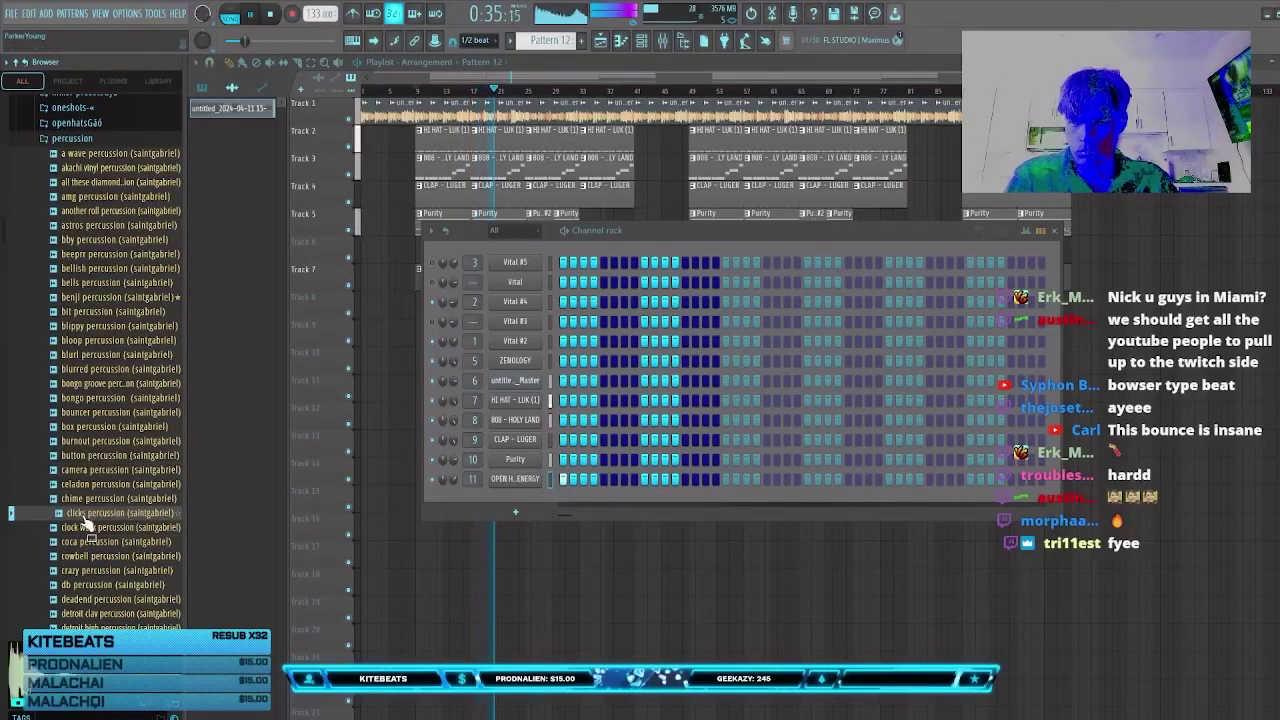
{"action": "left_click", "coordinate": [87, 557]}
{"action": "left_click", "coordinate": [88, 544]}
{"action": "left_click", "coordinate": [92, 572]}
Step: Add the coca percussion sample as a new channel and shorten its tail with the sampler's fade-out
{"action": "left_click", "coordinate": [87, 545]}
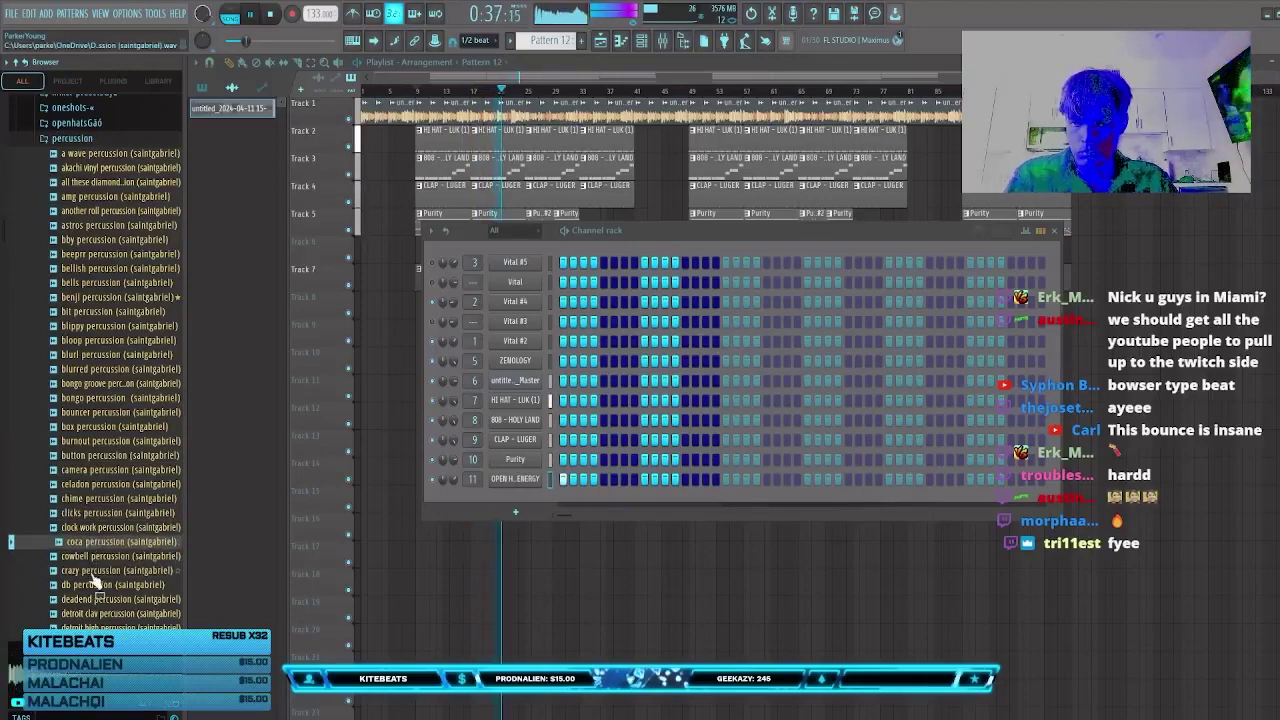
{"action": "left_click_drag", "start_coordinate": [507, 513], "coordinate": [512, 512]}
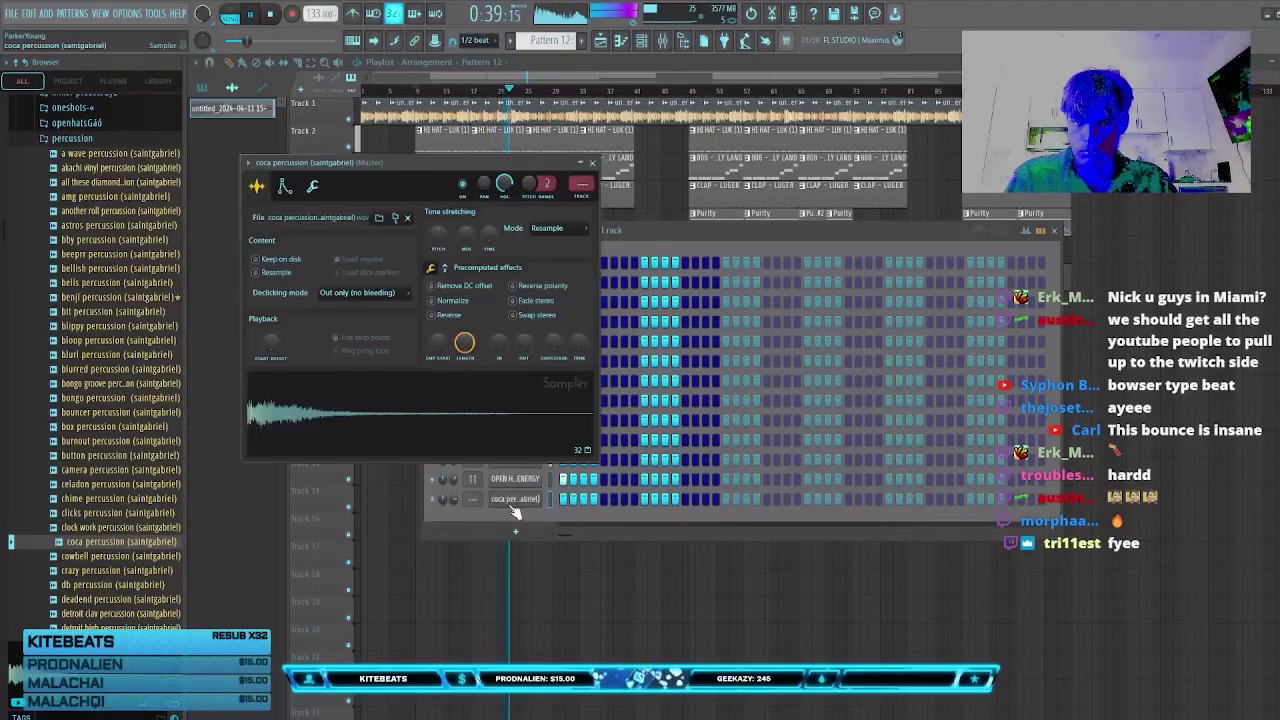
{"action": "left_click_drag", "start_coordinate": [523, 345], "coordinate": [522, 305]}
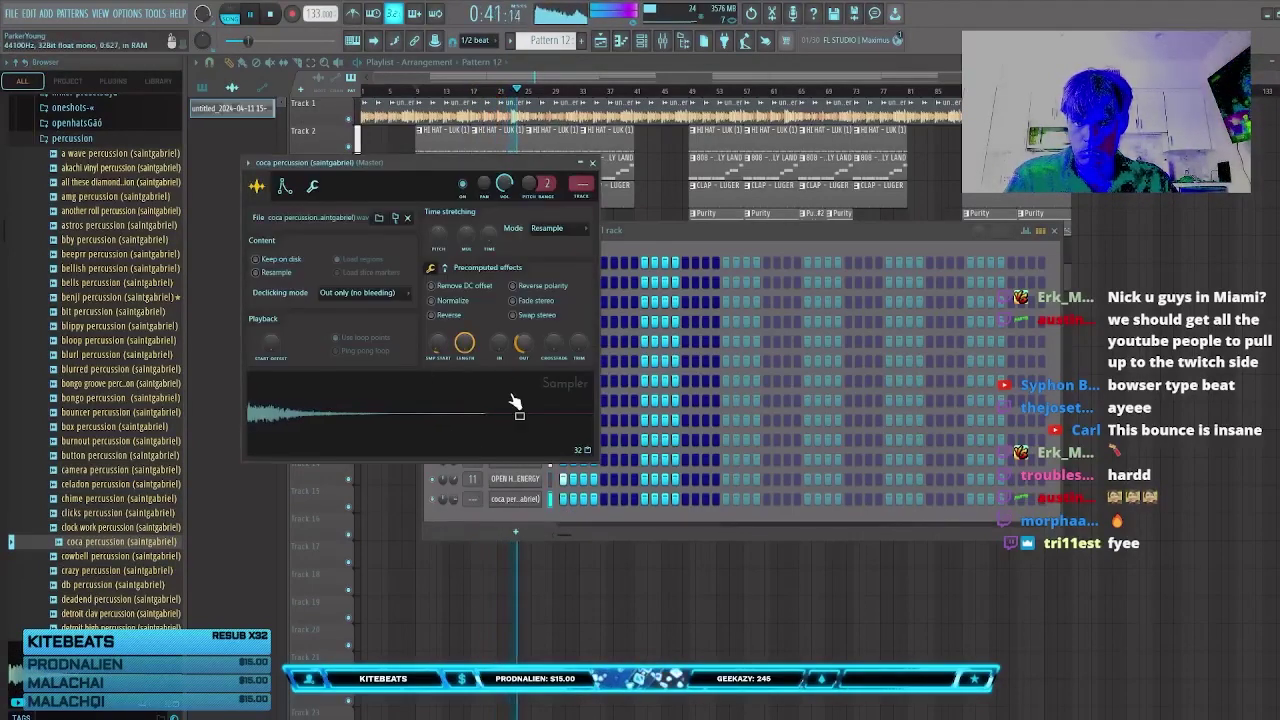
Step: Place coca percussion hits on steps 7, 9 and 11, and route the channel to mixer track 12
{"action": "left_click", "coordinate": [624, 501]}
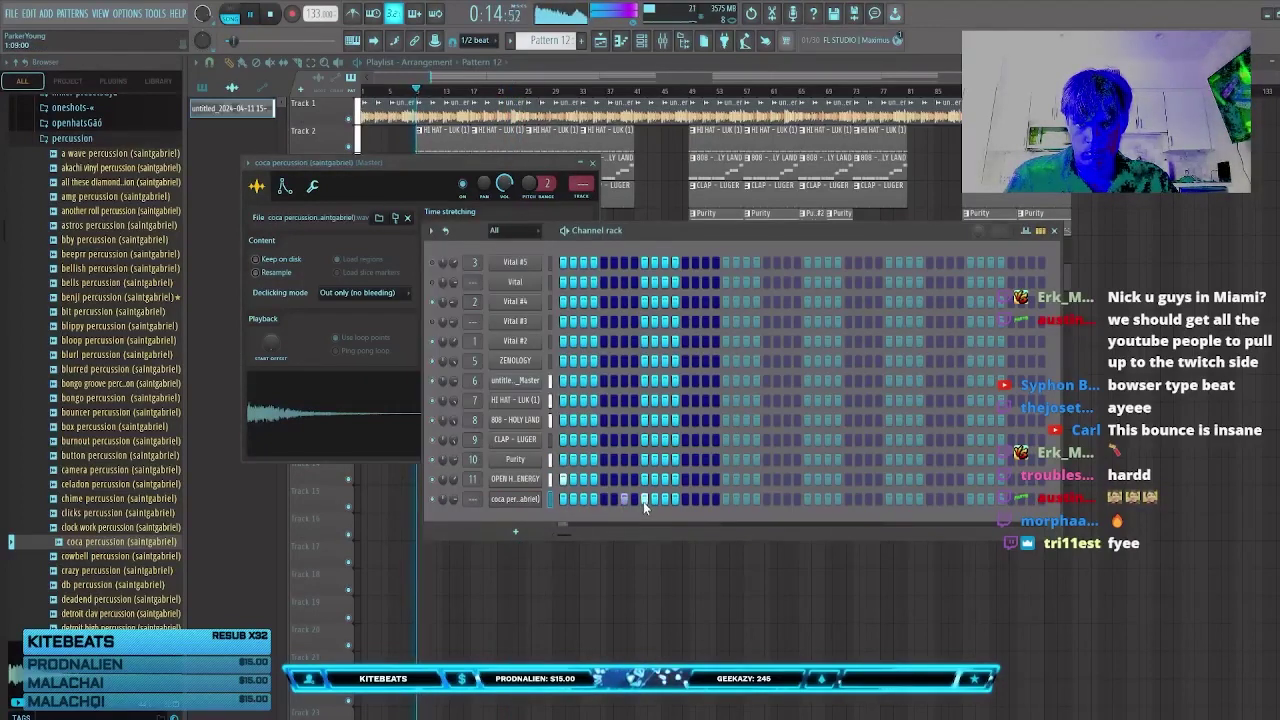
{"action": "left_click_drag", "start_coordinate": [474, 500], "coordinate": [474, 480]}
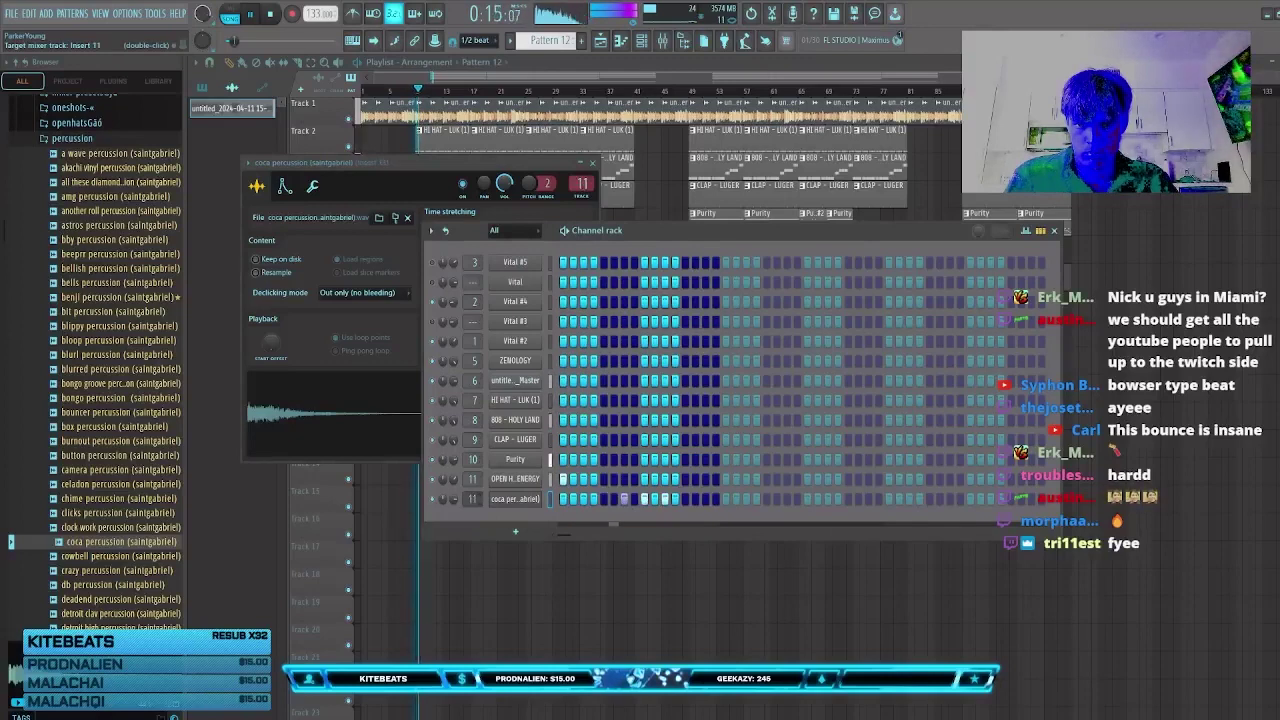
Step: In the coca percussion piano roll, duplicate the two-bar, three-hit phrase three times to fill eight bars
{"action": "key", "text": "F7"}
{"action": "left_click", "coordinate": [558, 444]}
{"action": "left_click_drag", "start_coordinate": [583, 420], "coordinate": [546, 468]}
{"action": "key", "text": "Delete"}
{"action": "left_click_drag", "start_coordinate": [436, 91], "coordinate": [2, 116]}
{"action": "key", "text": "ctrl+b"}
{"action": "key", "text": "ctrl+b"}
{"action": "key", "text": "ctrl+b"}
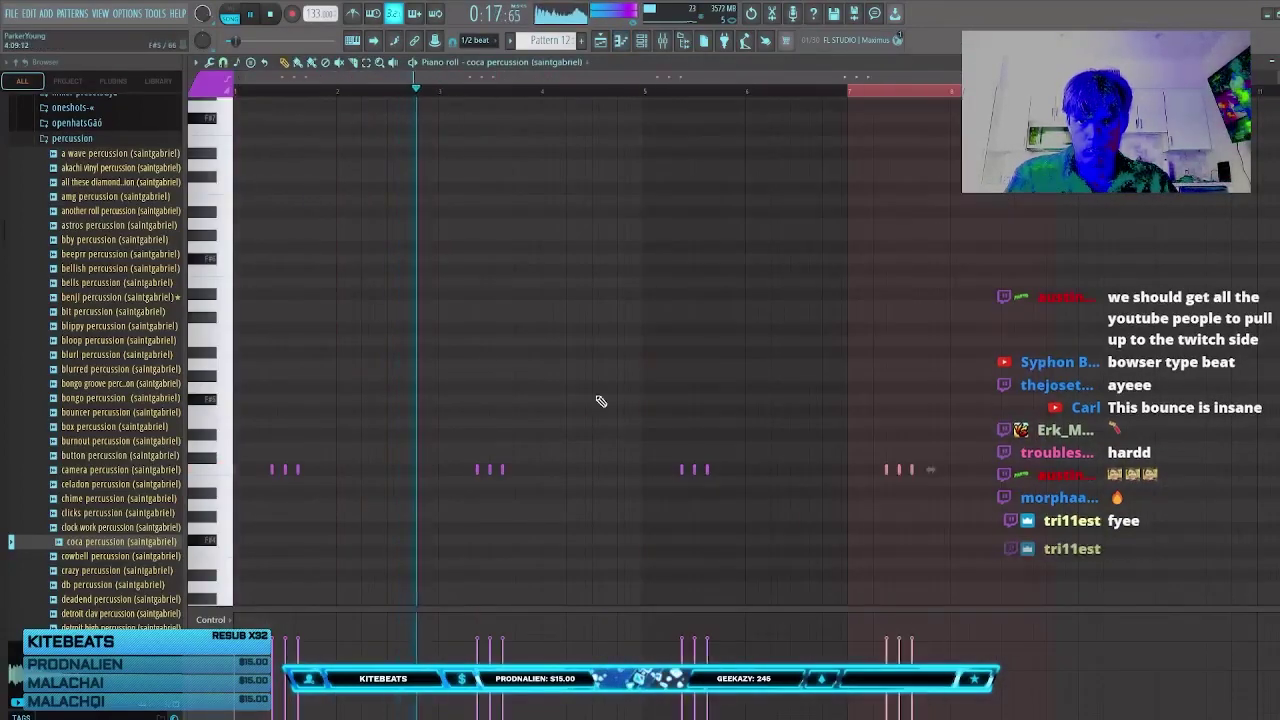
{"action": "left_click", "coordinate": [607, 388]}
{"action": "right_click", "coordinate": [607, 388]}
{"action": "left_click", "coordinate": [560, 400]}
{"action": "right_click", "coordinate": [560, 400]}
{"action": "left_click", "coordinate": [583, 438]}
{"action": "right_click", "coordinate": [583, 438]}
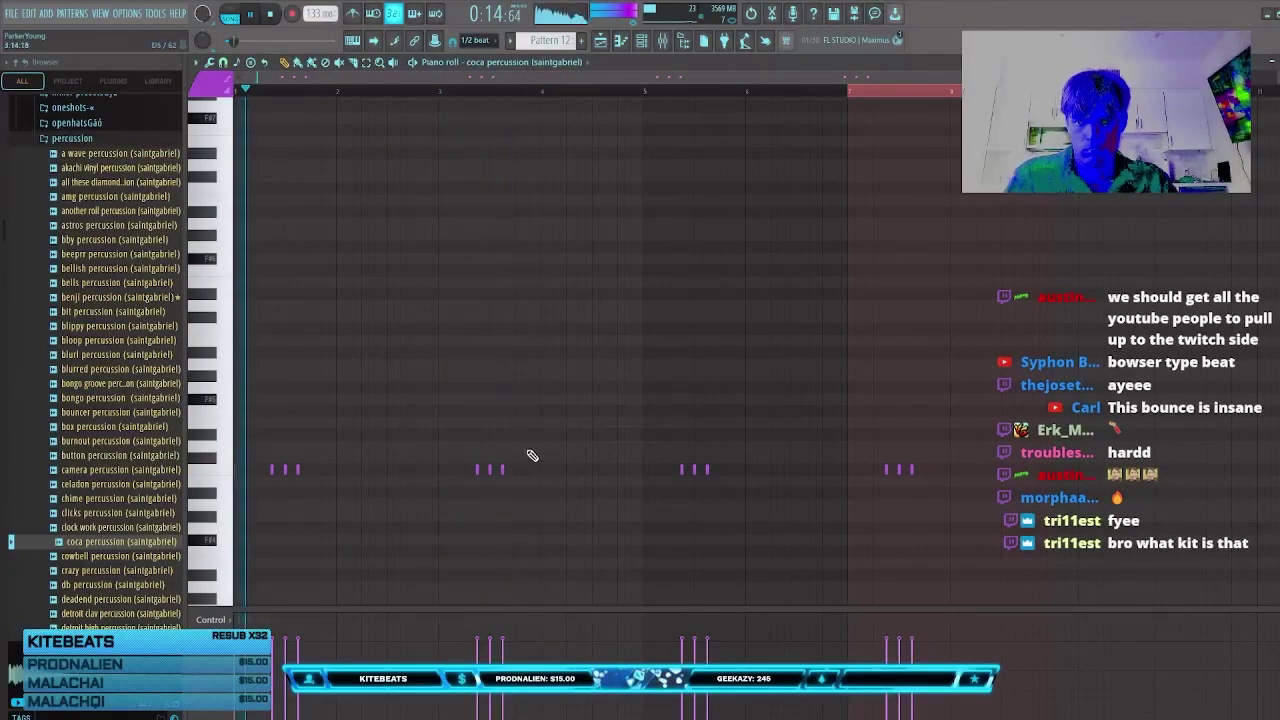
{"action": "left_click", "coordinate": [465, 508]}
{"action": "right_click", "coordinate": [465, 509]}
Step: Select all the coca percussion notes, lower their velocity slightly, and restart playback
{"action": "left_click_drag", "start_coordinate": [1034, 546], "coordinate": [255, 434]}
{"action": "scroll", "coordinate": [490, 432], "scroll_direction": "down", "scroll_amount": 2}
{"action": "key", "text": "space"}
{"action": "key", "text": "space"}
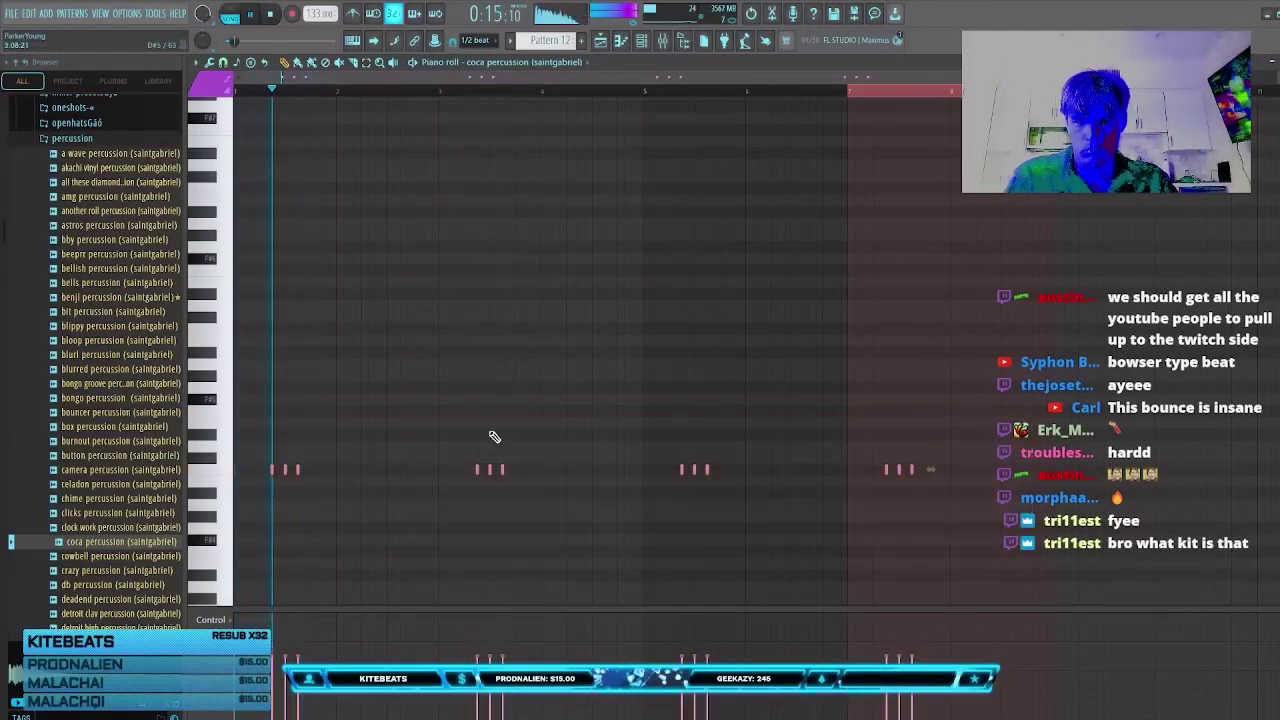
{"action": "left_click", "coordinate": [506, 419]}
{"action": "right_click", "coordinate": [507, 417]}
{"action": "left_click", "coordinate": [523, 400]}
{"action": "right_click", "coordinate": [547, 400]}
{"action": "left_click", "coordinate": [537, 411]}
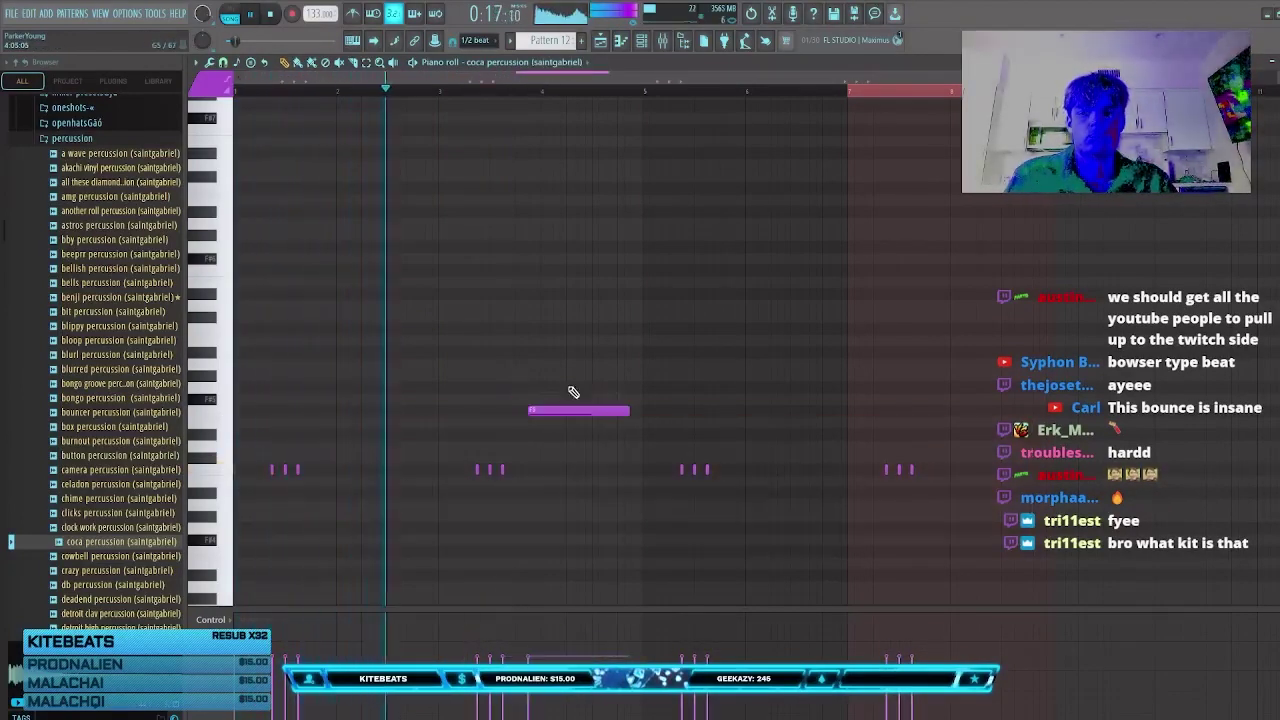
{"action": "right_click", "coordinate": [552, 409]}
{"action": "left_click", "coordinate": [546, 400]}
{"action": "right_click", "coordinate": [549, 401]}
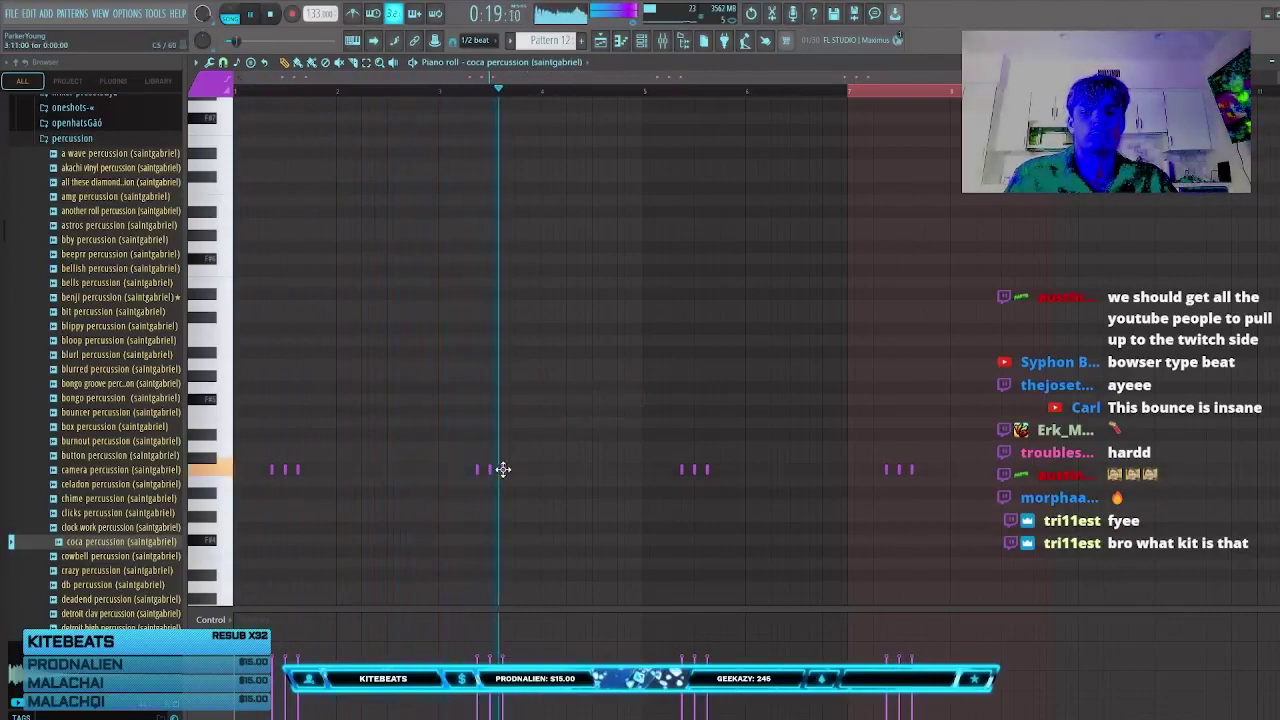
Step: Remove the extra percussion hit at the end of bar 4, keeping one at the end of bar 8, and close the piano roll
{"action": "scroll", "coordinate": [604, 491], "scroll_direction": "up", "scroll_amount": 3}
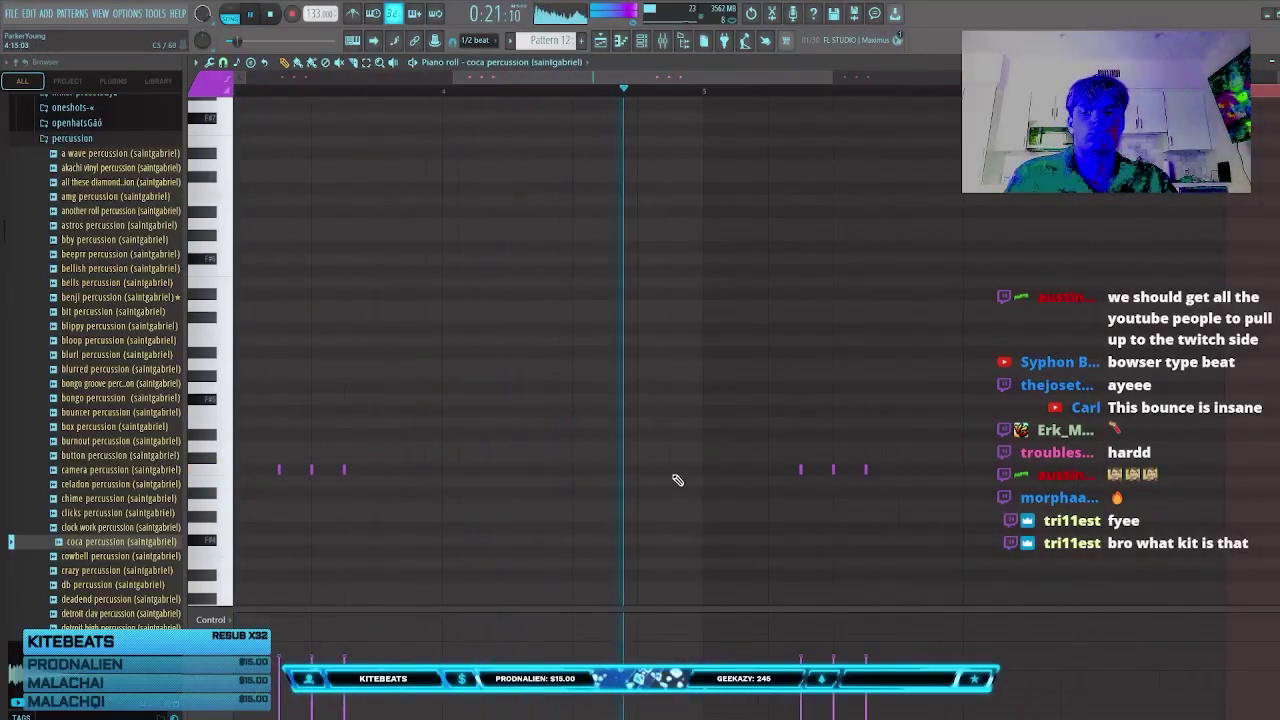
{"action": "scroll", "coordinate": [710, 470], "scroll_direction": "down", "scroll_amount": 4}
{"action": "left_click_drag", "start_coordinate": [624, 442], "coordinate": [583, 490]}
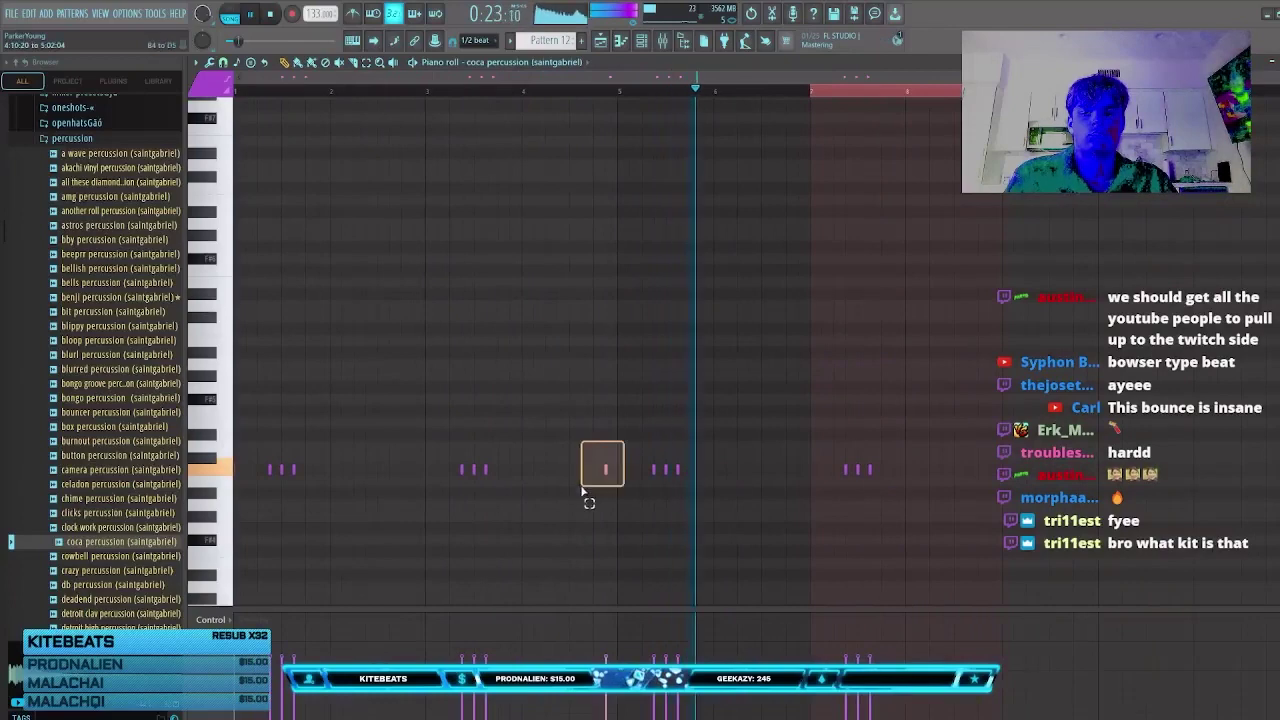
{"action": "key", "text": "Delete"}
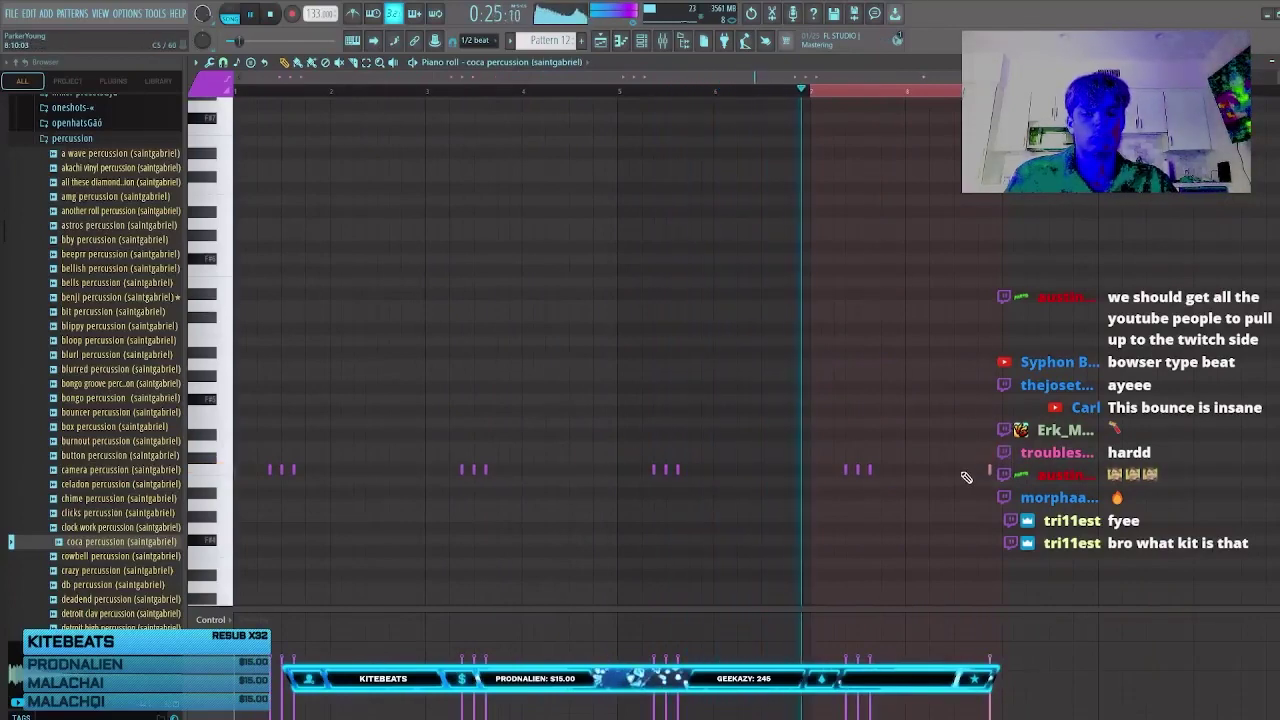
{"action": "left_click", "coordinate": [1279, 62]}
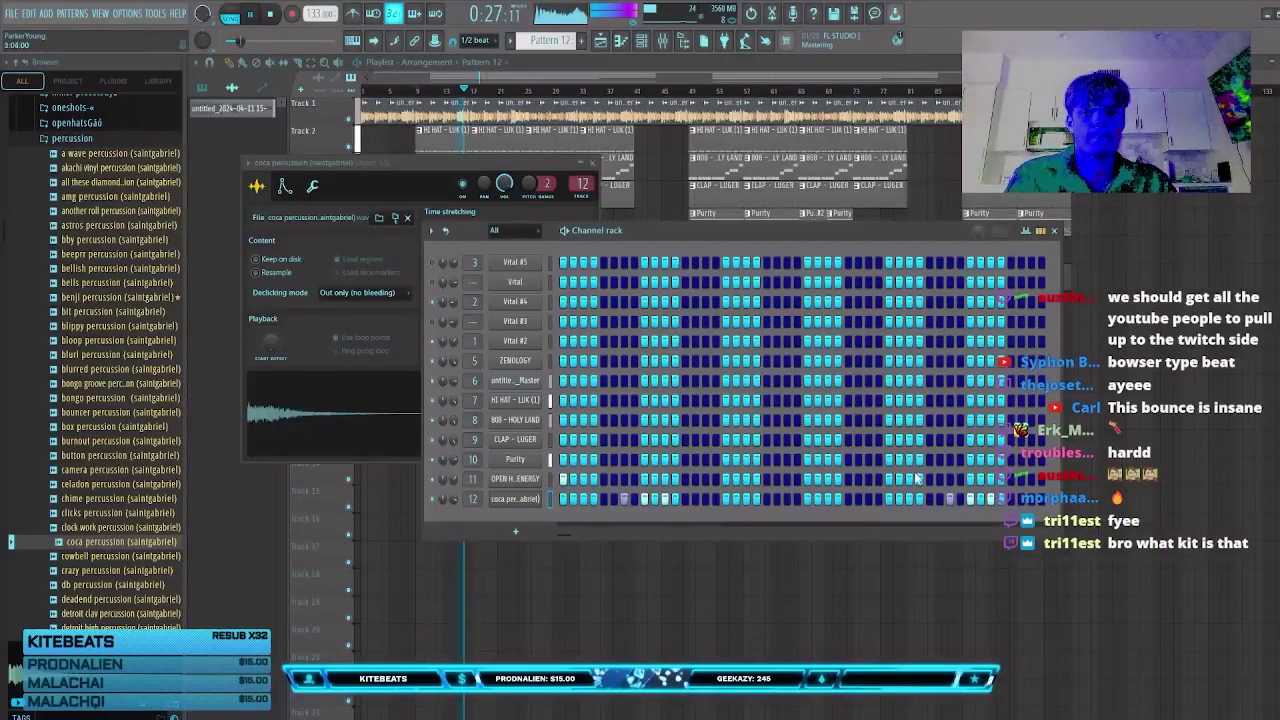
Step: Clear away the sampler and channel rack, collapse the ISAI'NTS SECRETS kit, and list the patterns in the playlist picker
{"action": "left_click", "coordinate": [592, 164]}
{"action": "scroll", "coordinate": [150, 240], "scroll_direction": "up", "scroll_amount": 4}
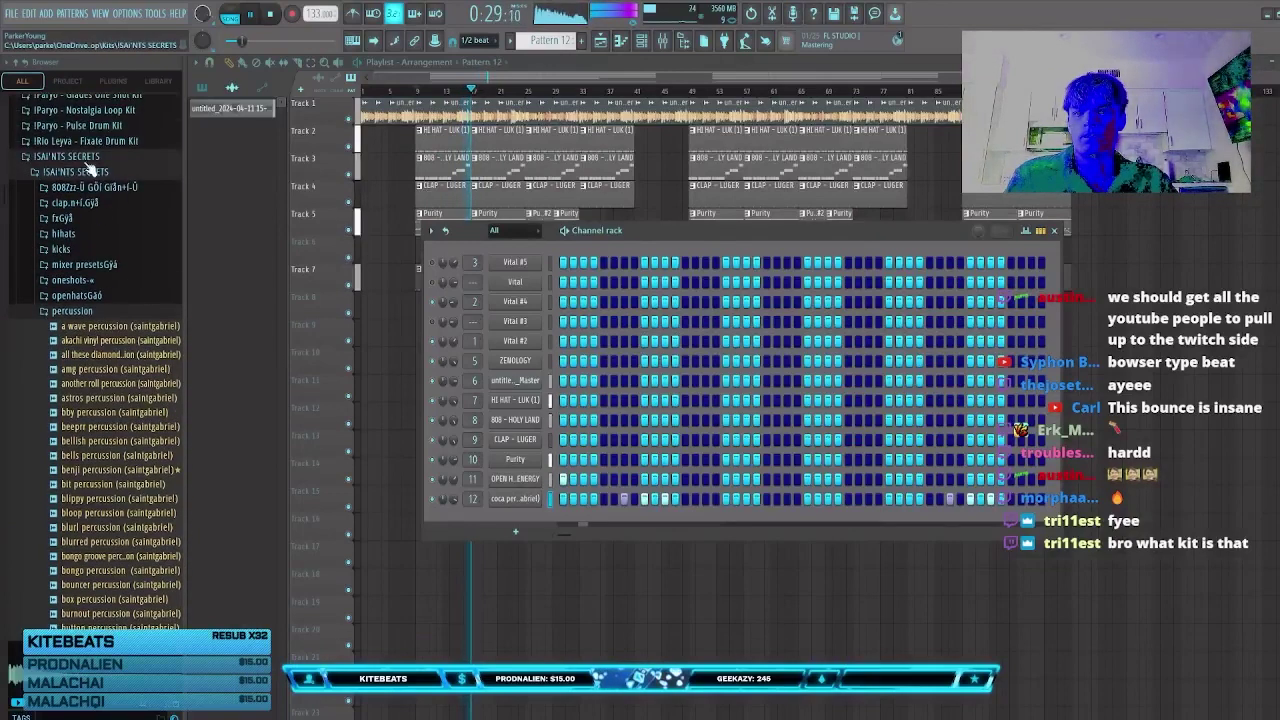
{"action": "left_click", "coordinate": [89, 161]}
{"action": "left_click_drag", "start_coordinate": [1186, 265], "coordinate": [1138, 372]}
{"action": "right_click", "coordinate": [772, 480]}
{"action": "left_click", "coordinate": [635, 489]}
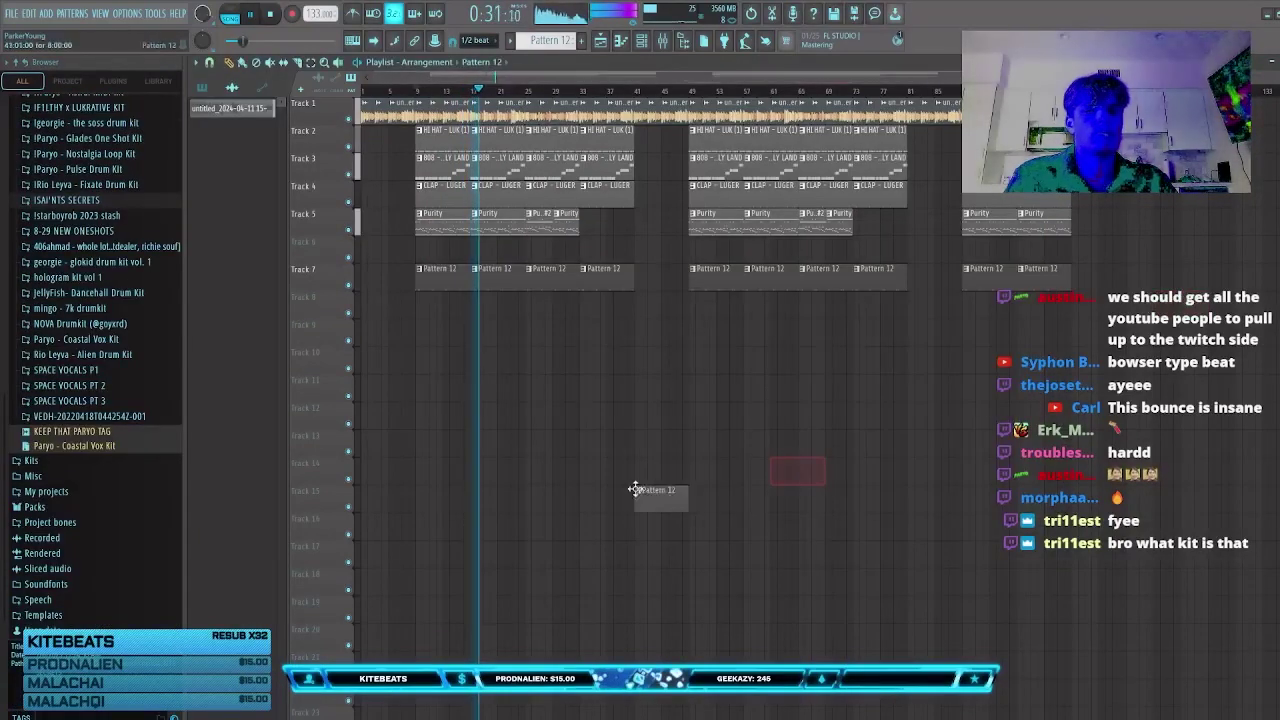
{"action": "right_click", "coordinate": [664, 498]}
{"action": "left_click", "coordinate": [202, 90]}
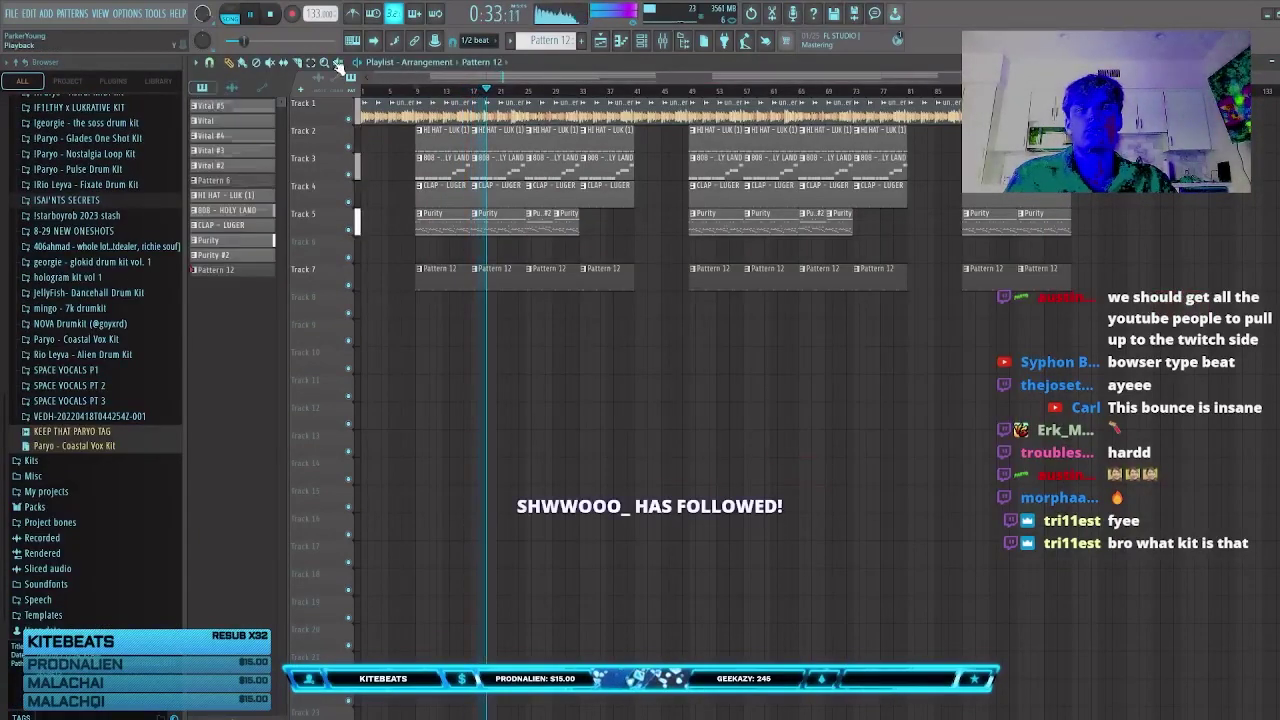
Step: Add a fade-in of about 1.9 seconds to the start of the first audio clip on Track 1
{"action": "scroll", "coordinate": [491, 90], "scroll_direction": "up", "scroll_amount": 2}
{"action": "scroll", "coordinate": [460, 91], "scroll_direction": "up", "scroll_amount": 1}
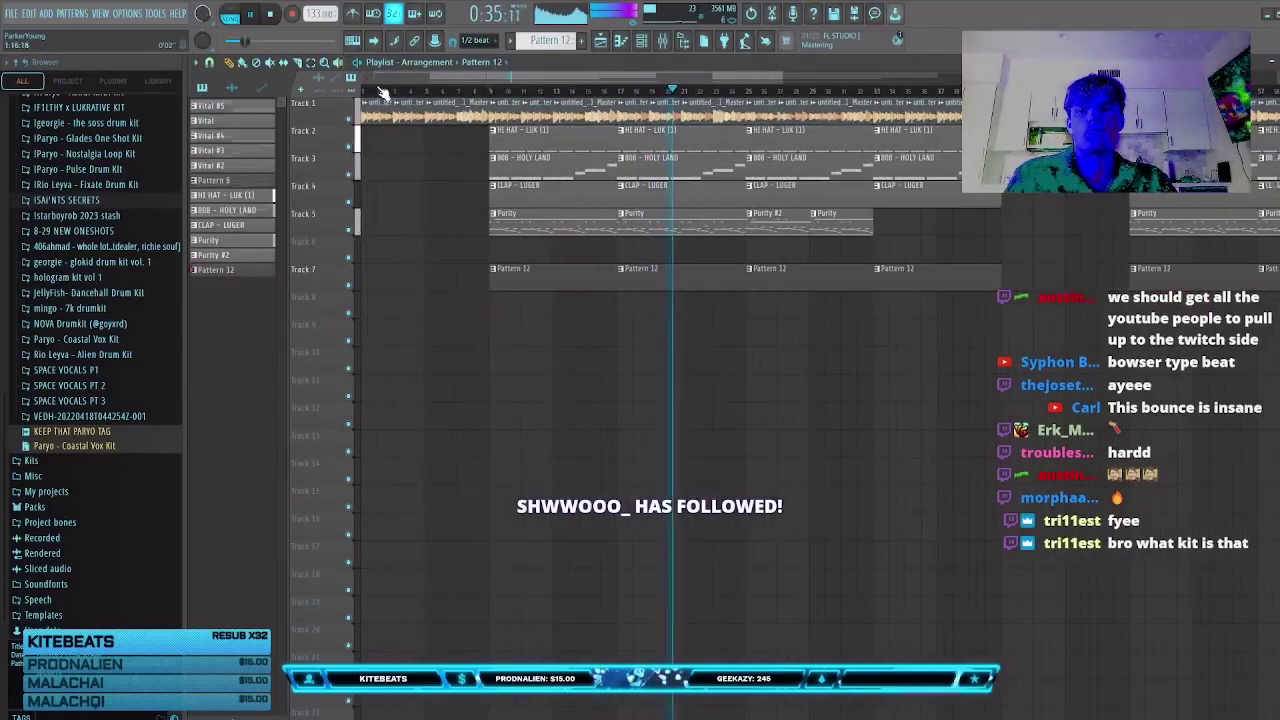
{"action": "left_click", "coordinate": [366, 91]}
{"action": "scroll", "coordinate": [410, 95], "scroll_direction": "up", "scroll_amount": 2}
{"action": "left_click_drag", "start_coordinate": [367, 113], "coordinate": [401, 112]}
{"action": "key", "text": "space"}
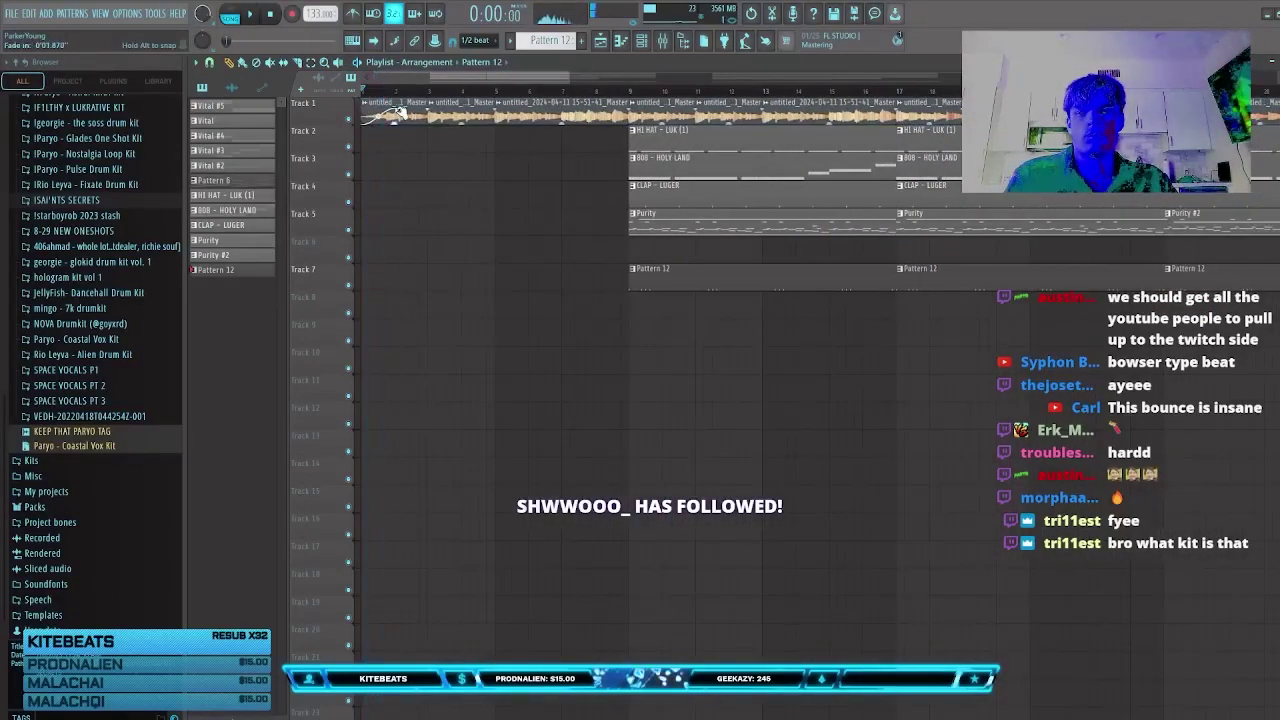
Step: Play the arrangement from the beginning to listen through the intro and first drum section, and stop playback
{"action": "key", "text": "space"}
{"action": "scroll", "coordinate": [495, 91], "scroll_direction": "down", "scroll_amount": 3}
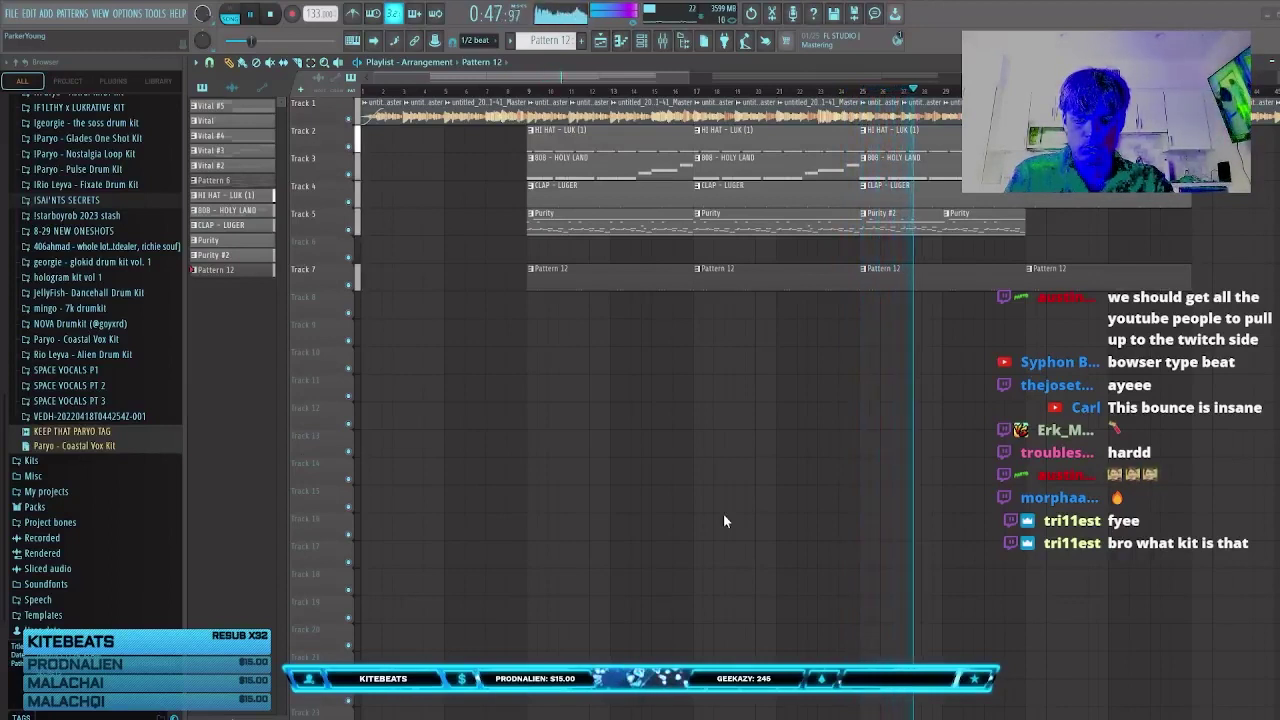
{"action": "key", "text": "space"}
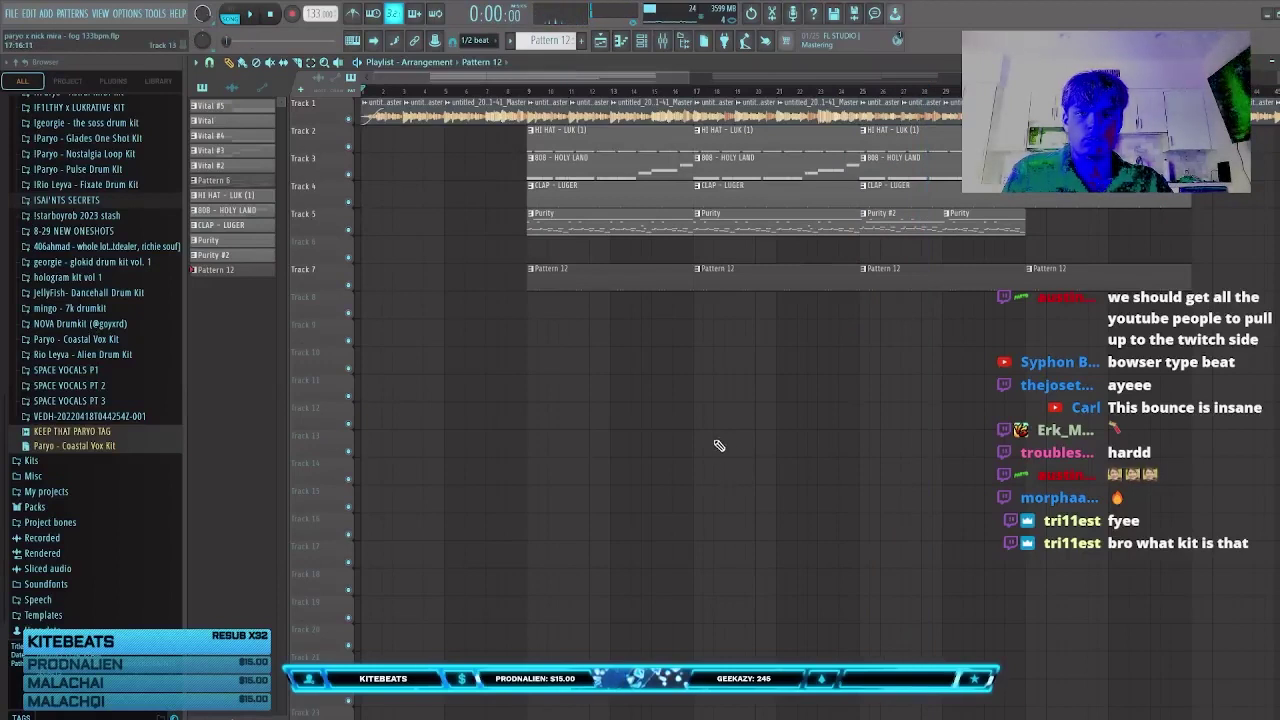